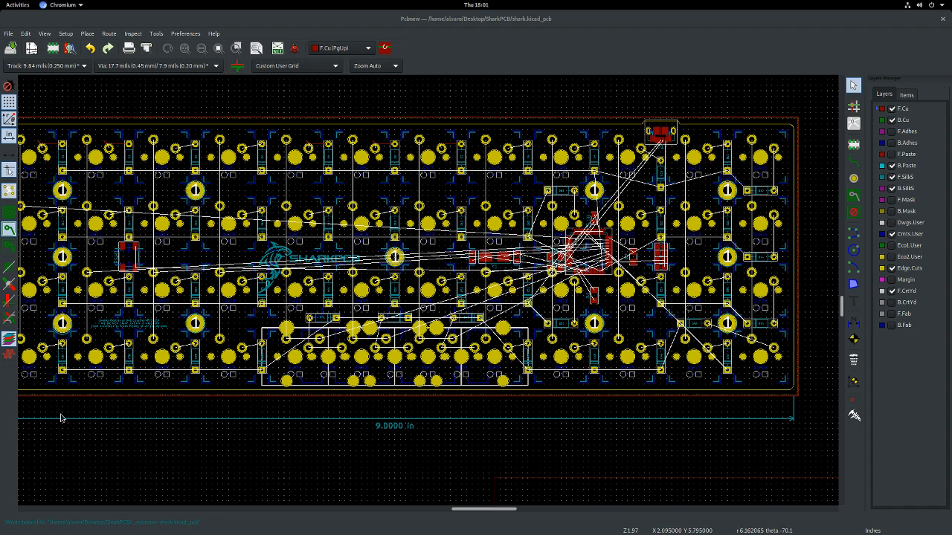
- Delete the two F.Cu track segments between diode D1 and switch SW1
scroll(414, 268, down, 3)
scroll(413, 268, up, 3)
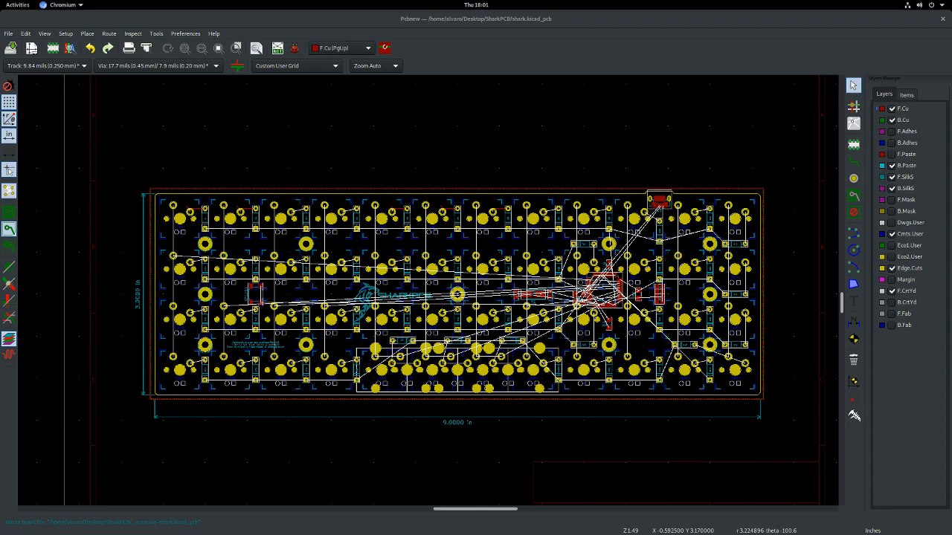
scroll(395, 290, down, 3)
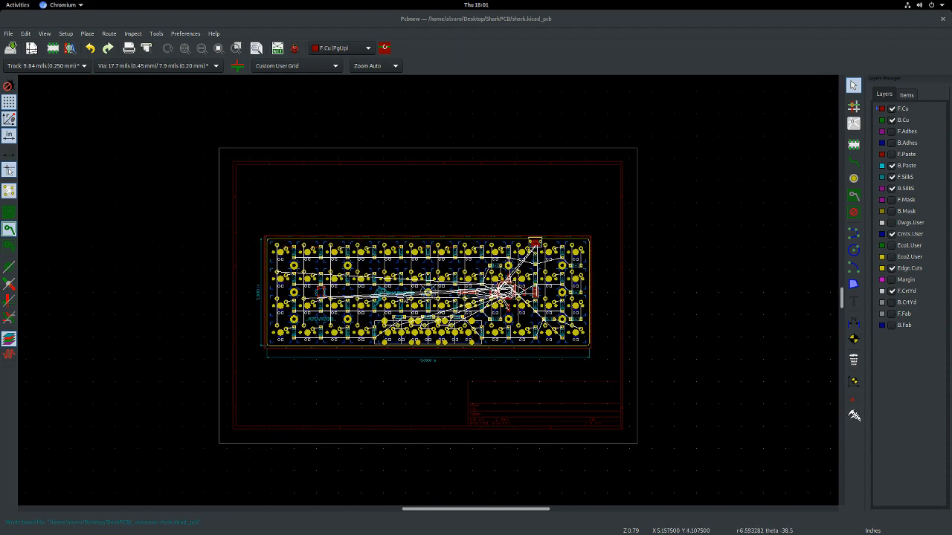
scroll(426, 294, up, 8)
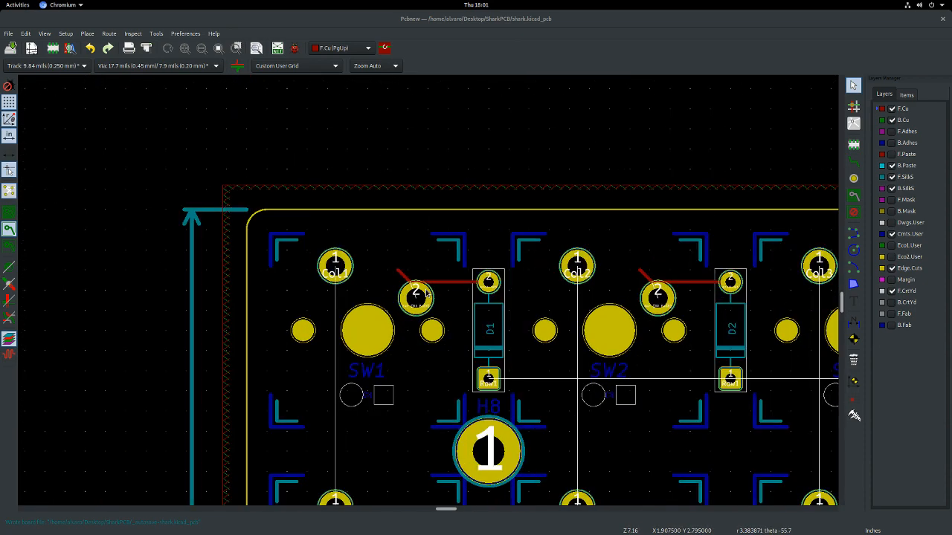
click(444, 283)
key(Delete)
click(397, 275)
click(402, 275)
key(Delete)
- Route an F.Cu track from pad 2 of diode D1 to pad 2 of switch SW1
click(853, 162)
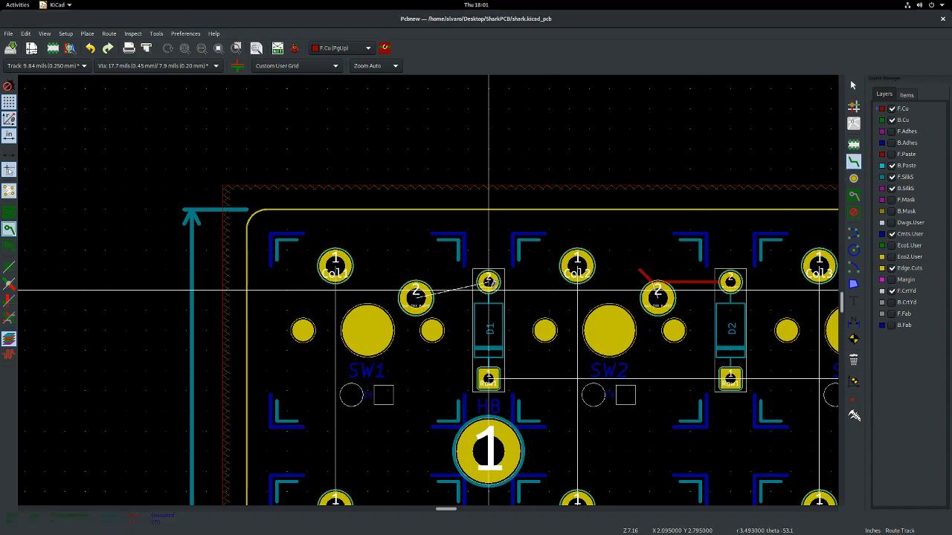
scroll(492, 282, up, 5)
scroll(427, 290, down, 3)
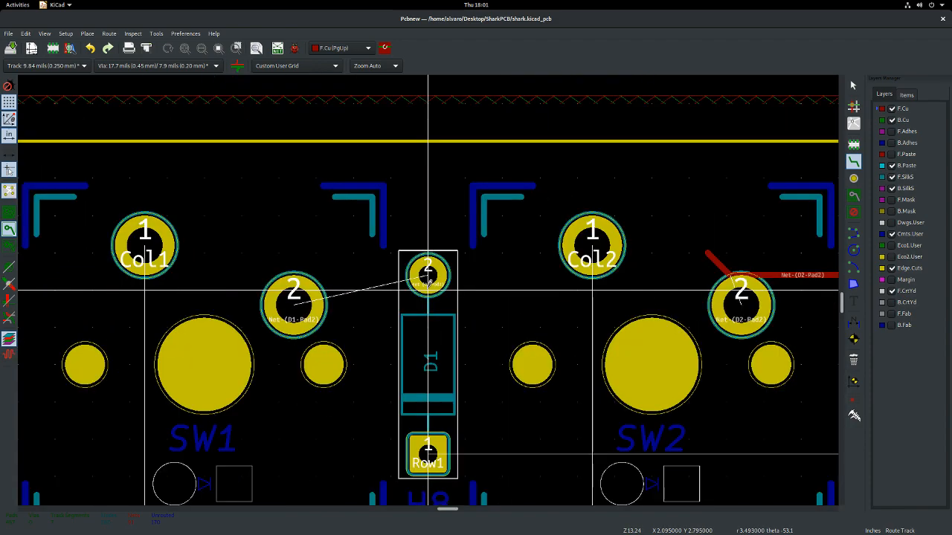
key(Escape)
click(853, 162)
click(428, 289)
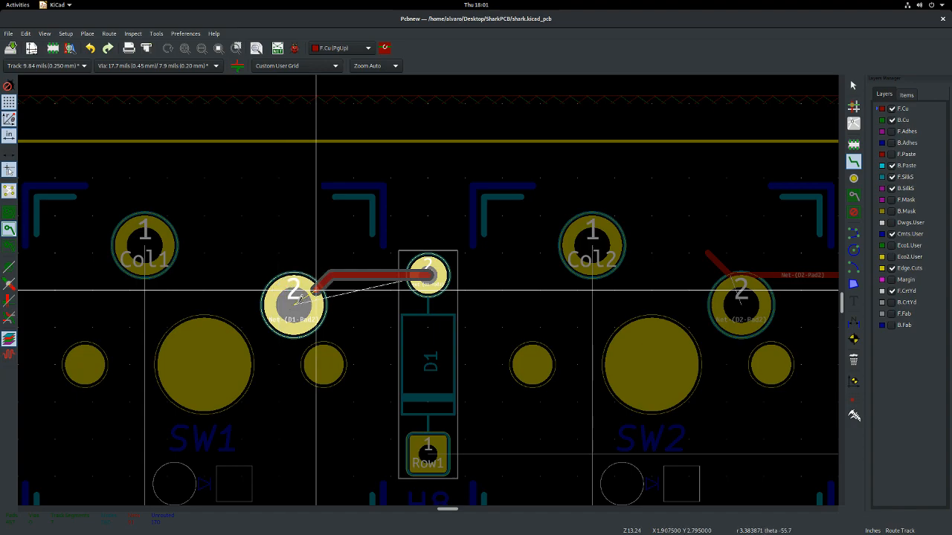
click(316, 290)
scroll(436, 293, down, 4)
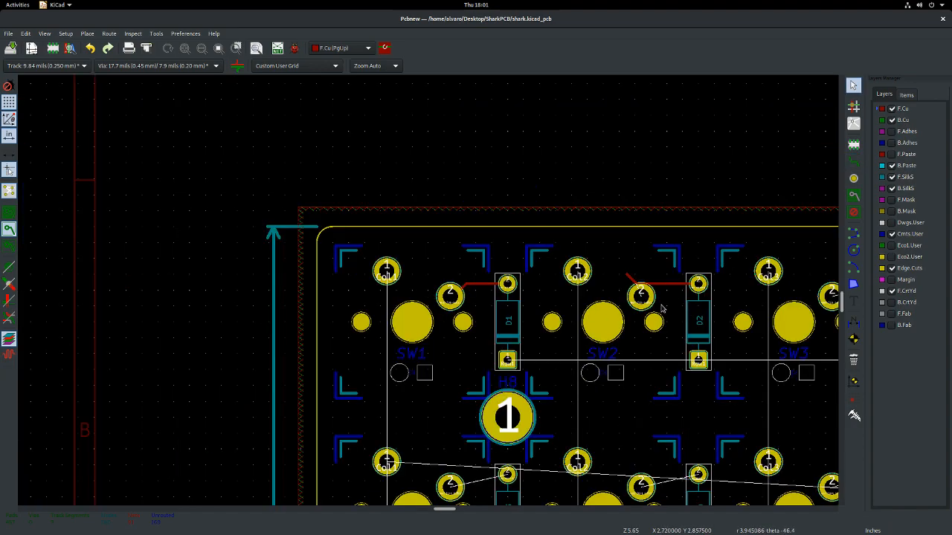
- Delete the two F.Cu track segments between diode D2 and switch SW2
scroll(662, 309, up, 7)
click(630, 281)
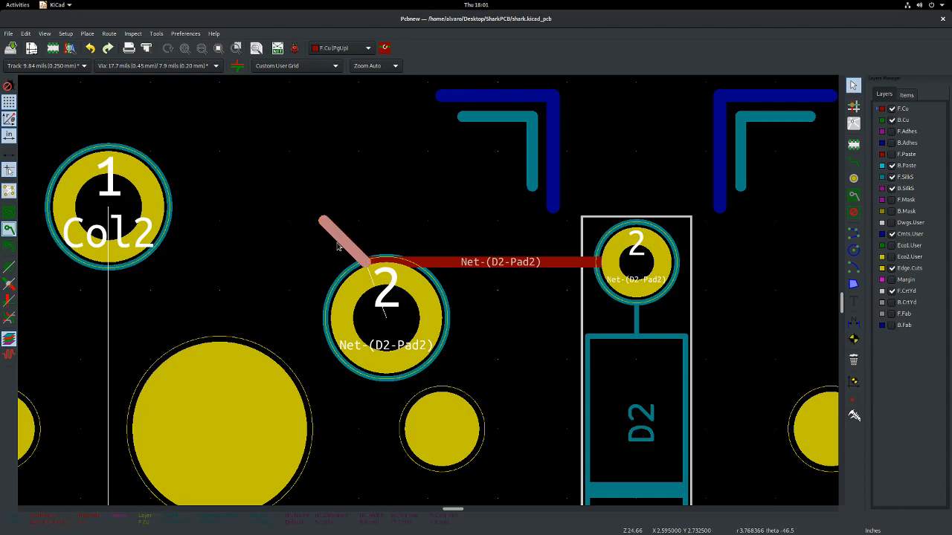
key(Delete)
click(480, 262)
key(Delete)
- Route an F.Cu track from pad 2 of diode D2 to pad 2 of switch SW2
click(853, 161)
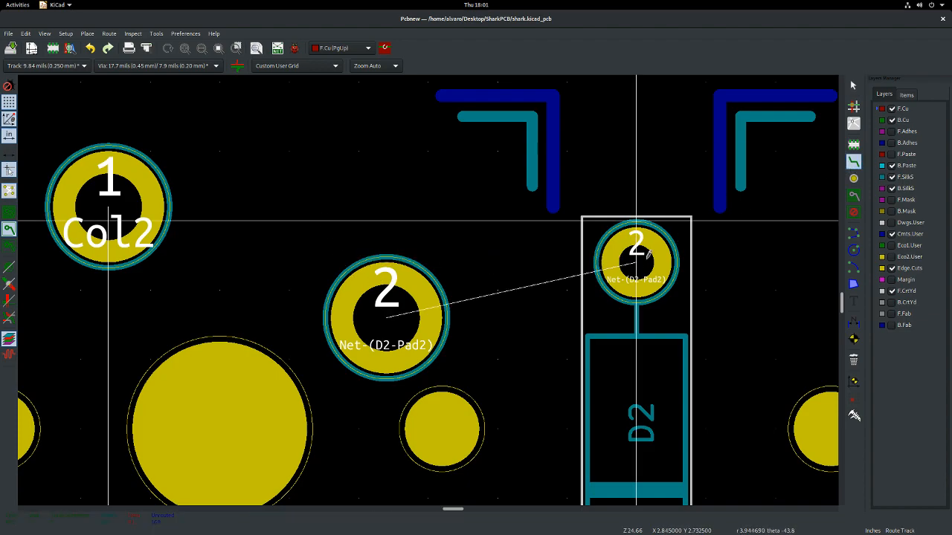
click(649, 254)
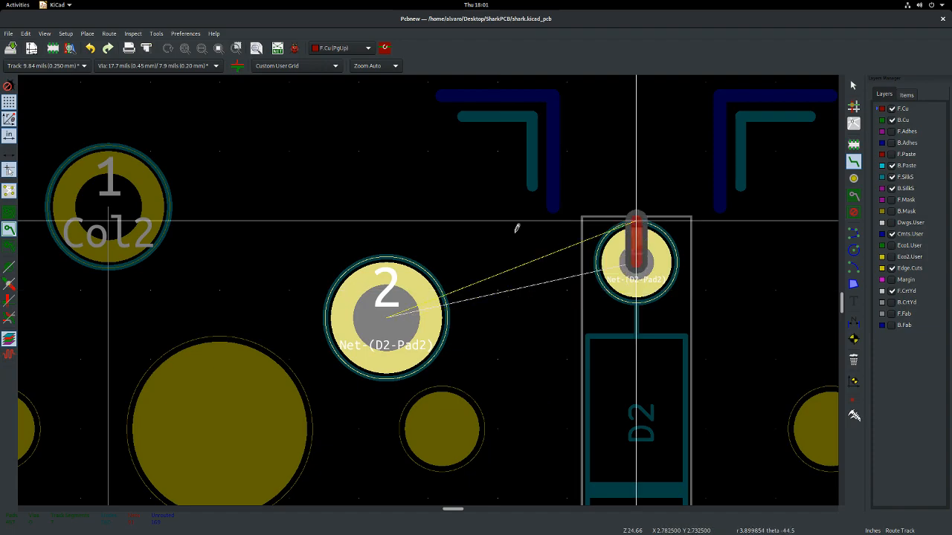
click(408, 310)
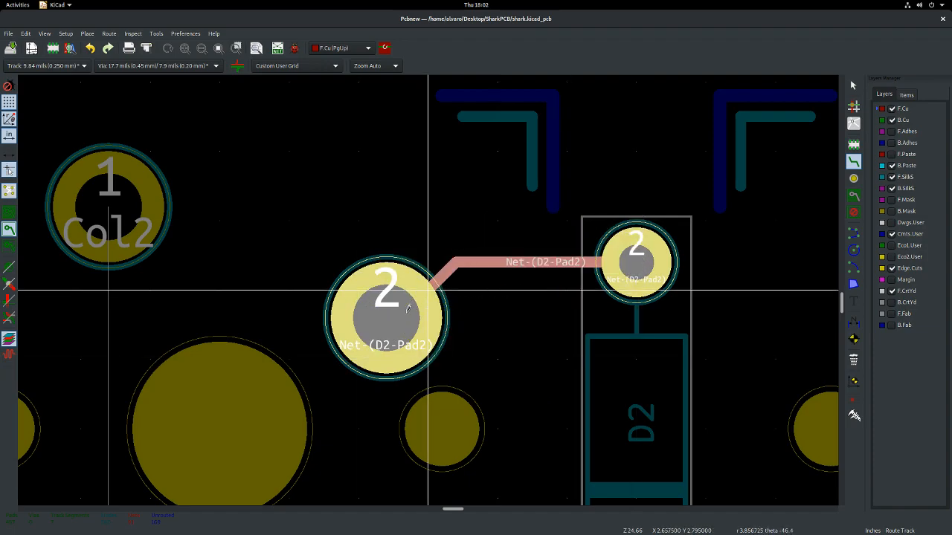
key(Escape)
scroll(417, 301, down, 5)
scroll(429, 294, up, 5)
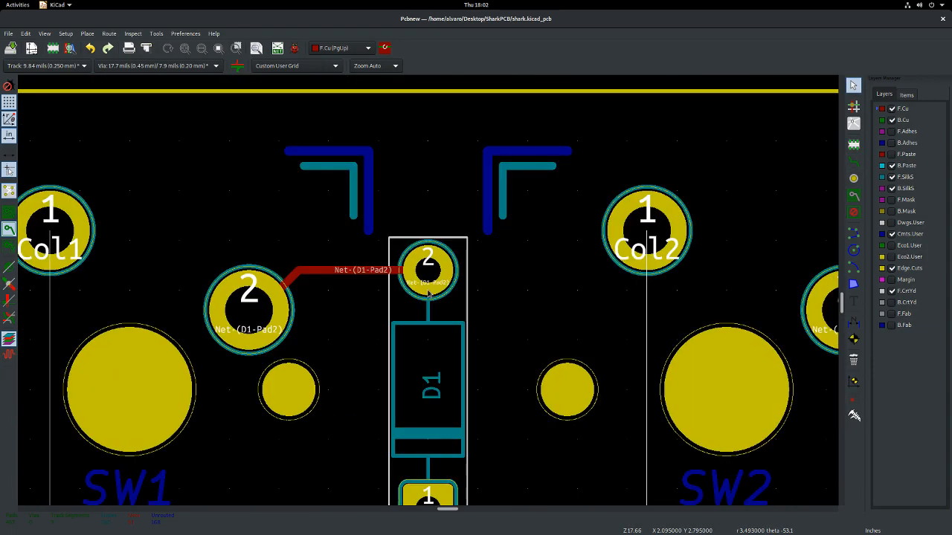
scroll(439, 298, down, 5)
scroll(565, 312, up, 5)
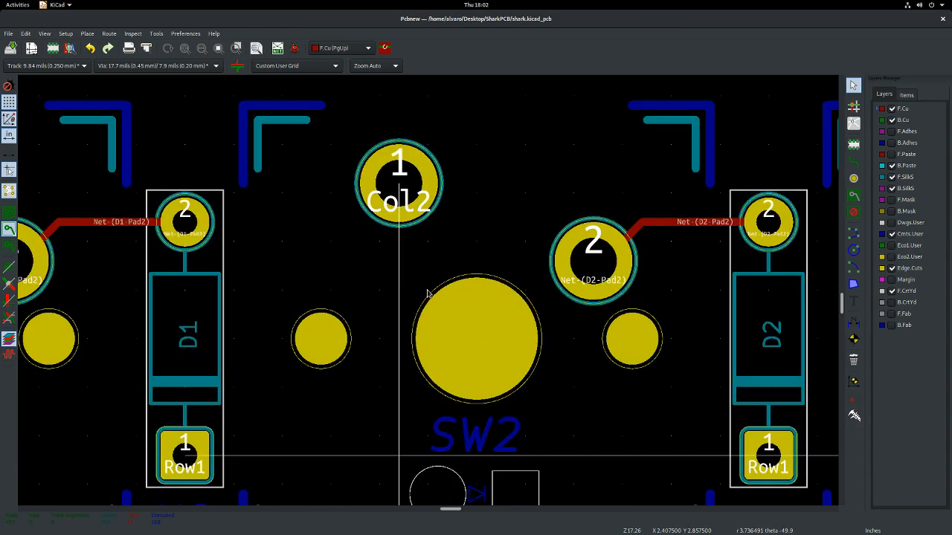
- Shorten the auto-save interval in the PCB editor's general settings and apply the change
click(45, 34)
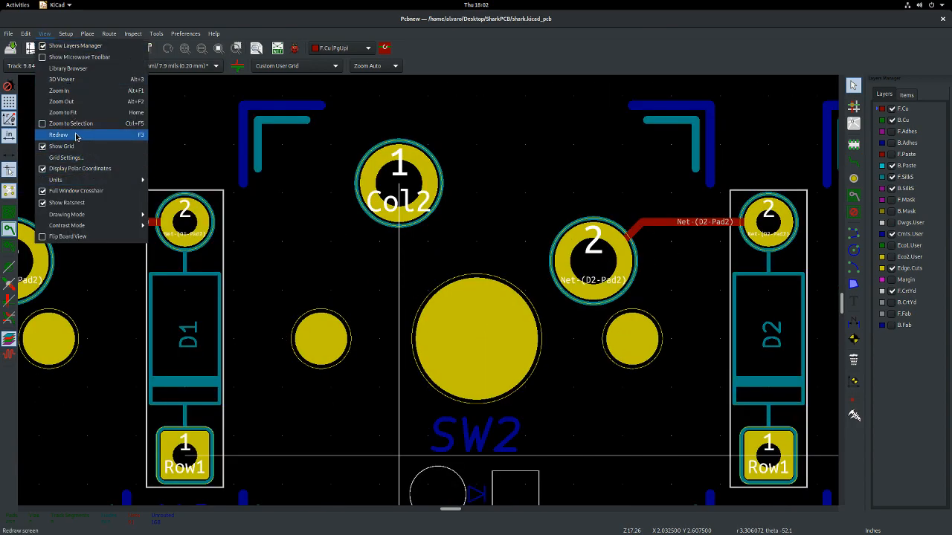
mouse_move(77, 220)
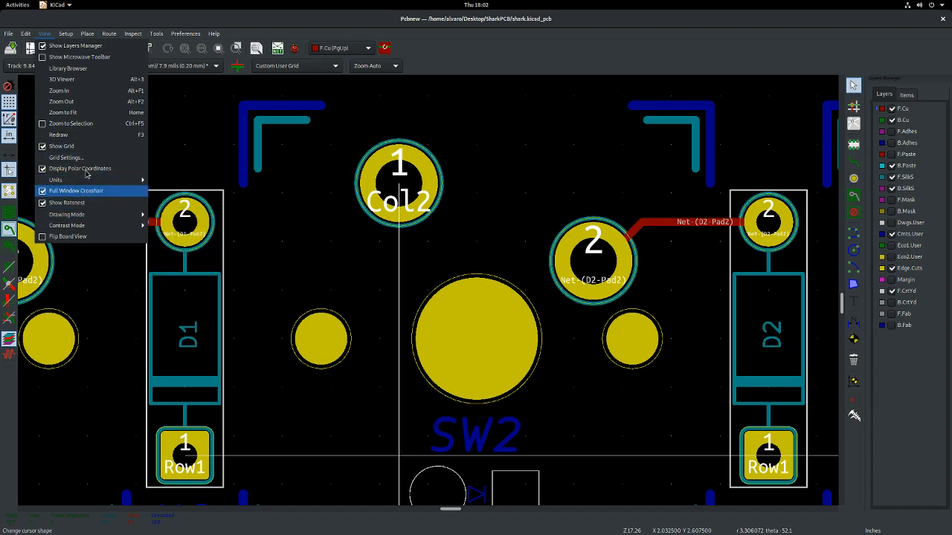
mouse_move(199, 35)
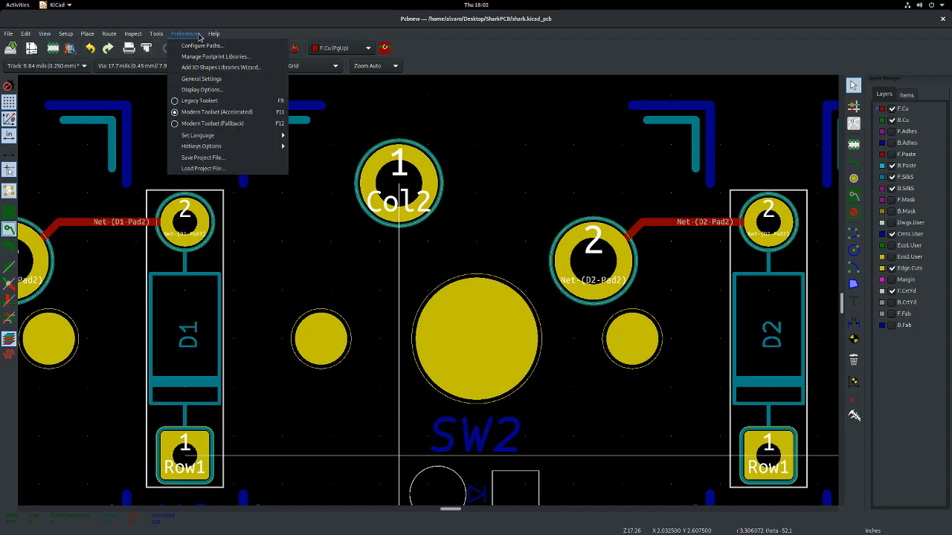
click(201, 78)
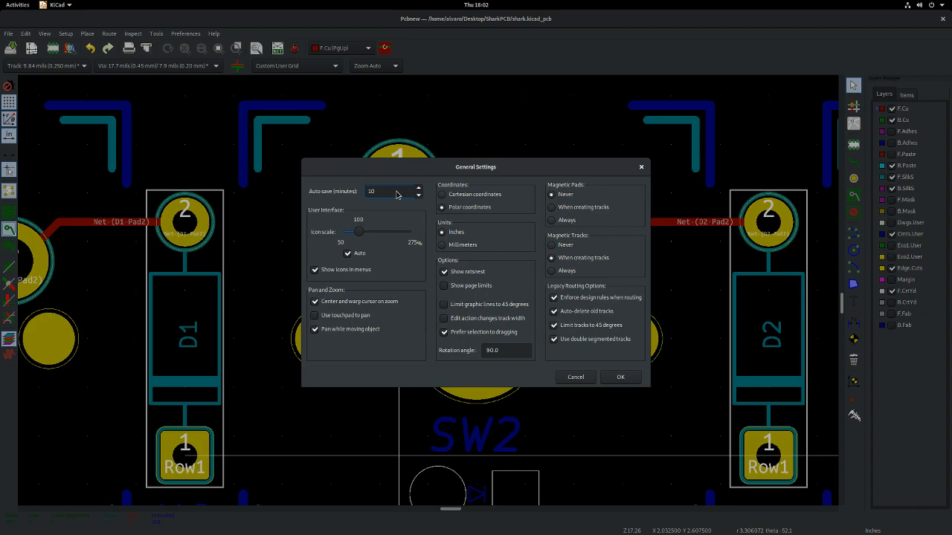
key(BackSpace)
click(632, 378)
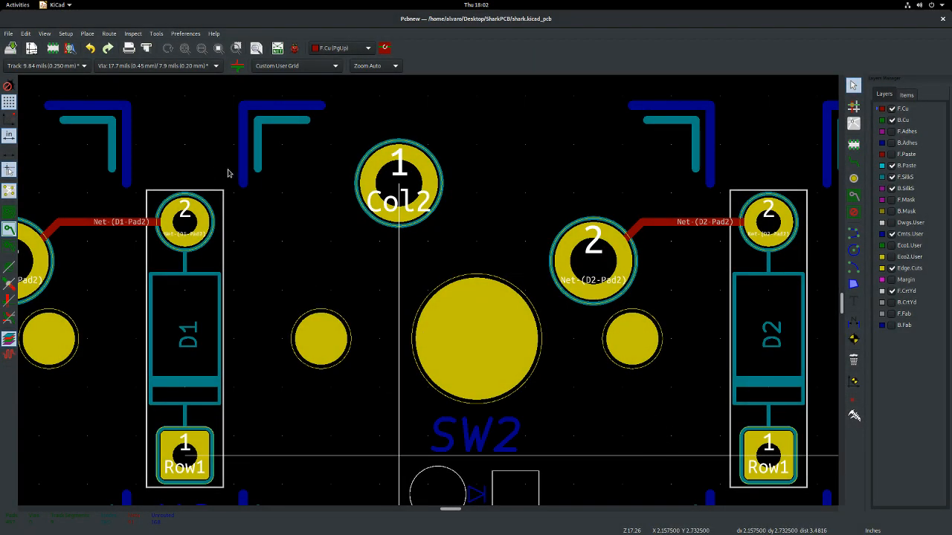
scroll(219, 196, down, 1)
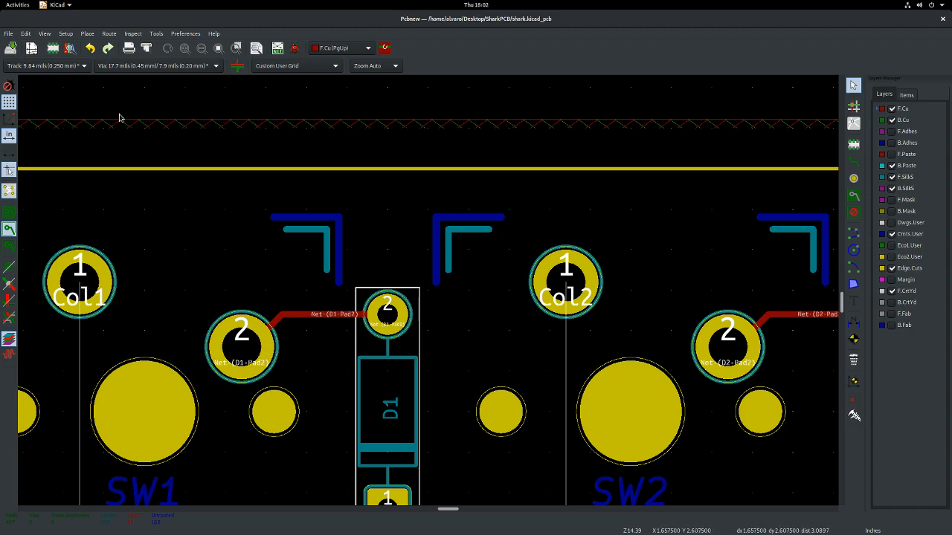
click(186, 34)
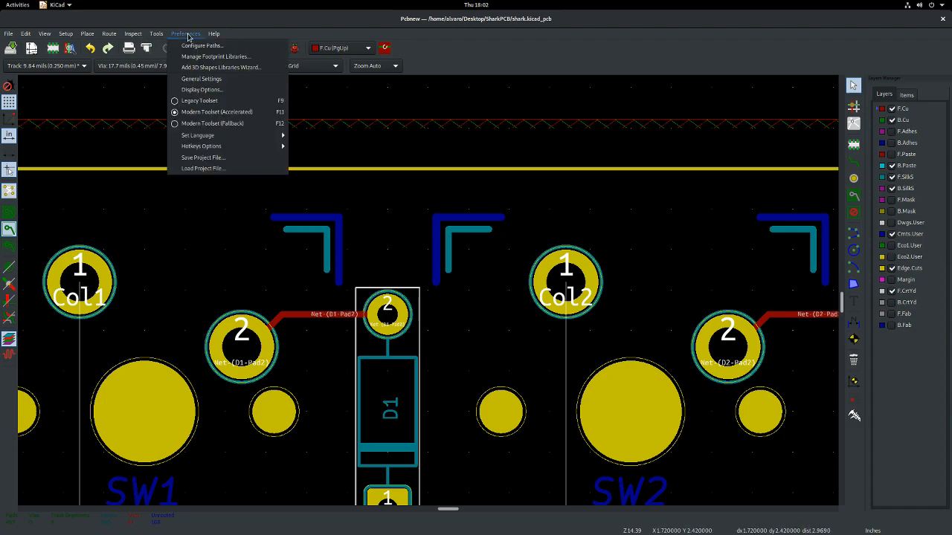
key(Escape)
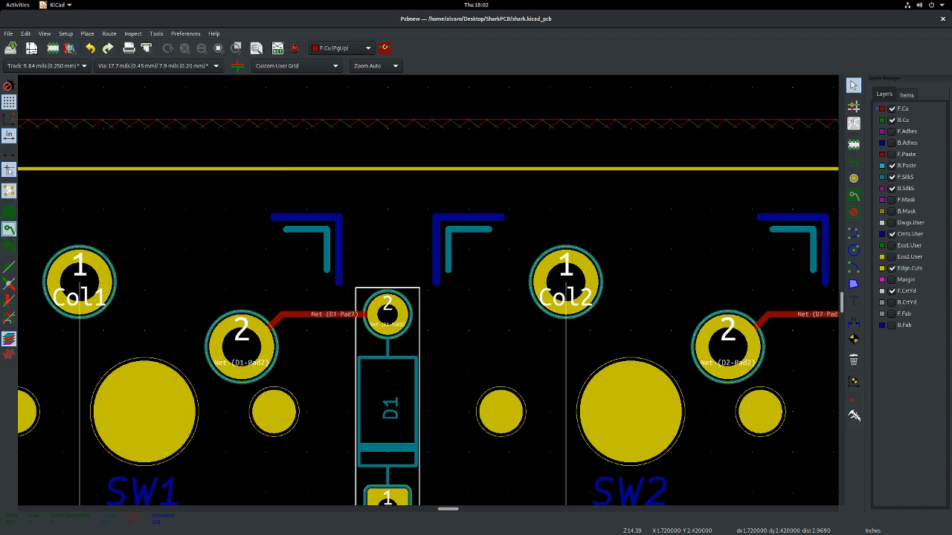
key(alt+Tab)
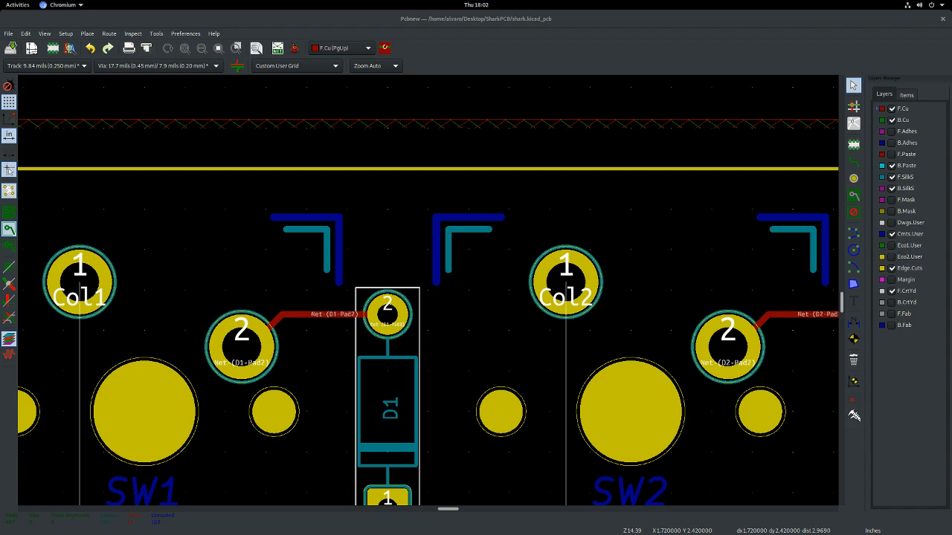
- Switch to the system's sound settings, slightly lower the input volume of the rear microphone, and close the settings
click(935, 4)
click(884, 85)
click(878, 116)
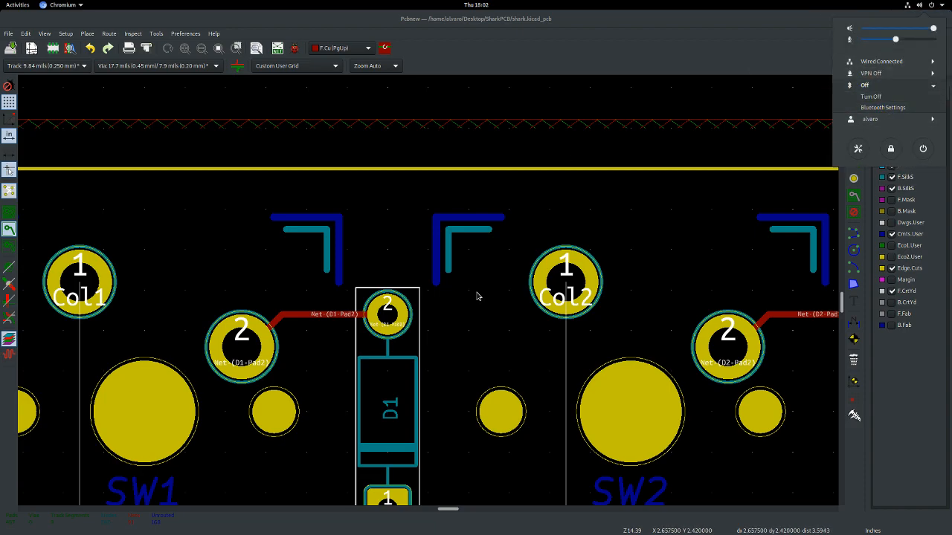
key(alt+Tab)
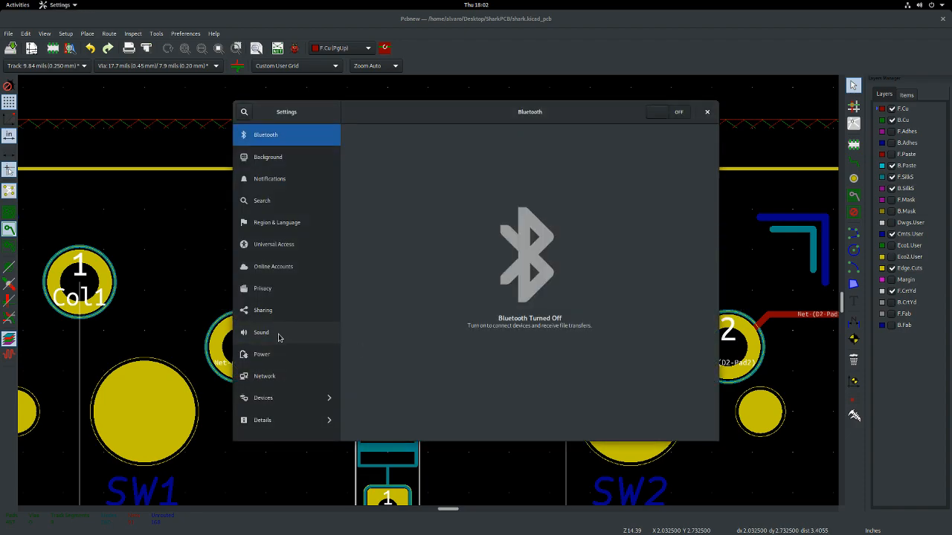
click(278, 334)
click(399, 167)
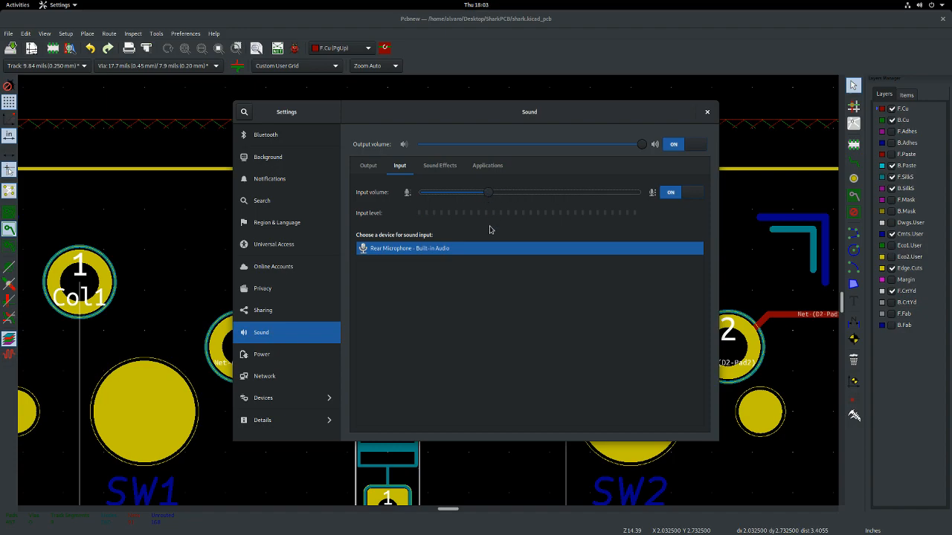
drag(486, 196, 474, 198)
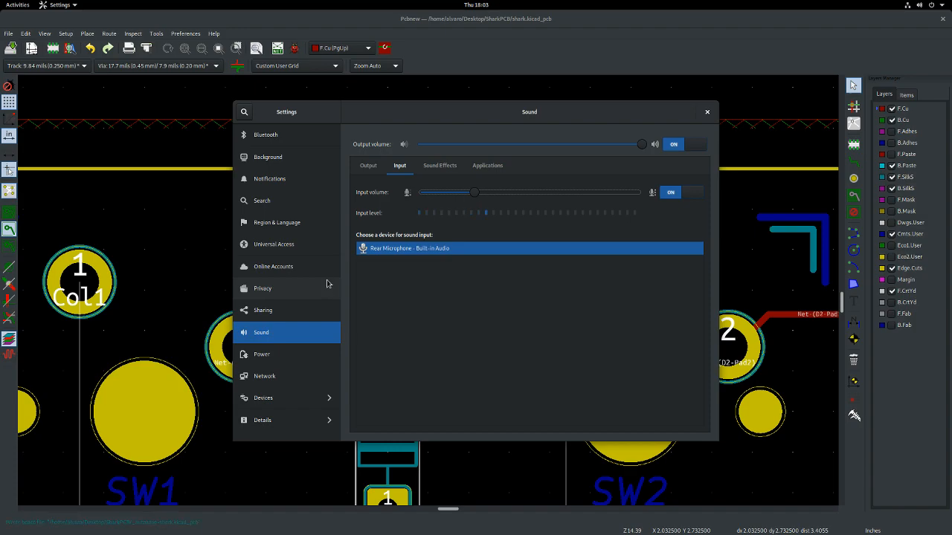
click(706, 112)
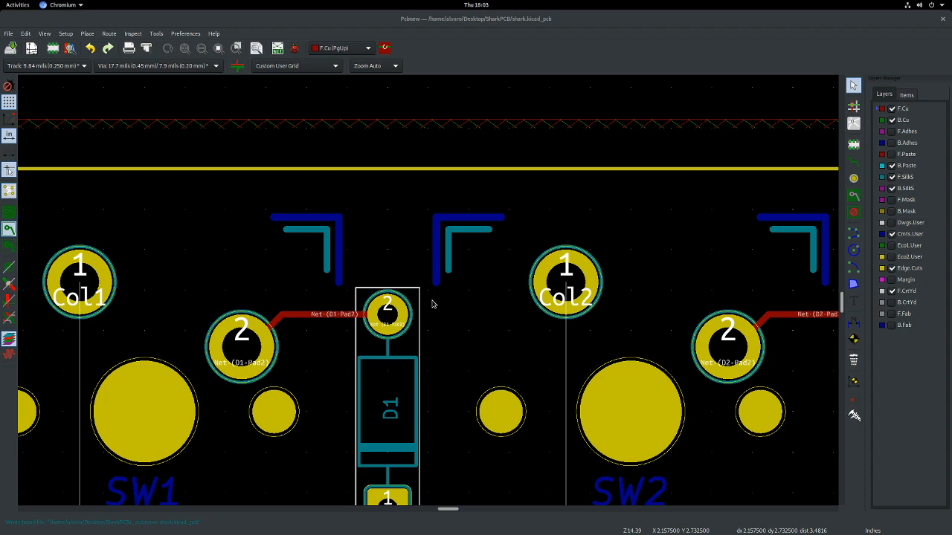
- Examine the whole keyboard board layout, including its routed tracks and remaining ratsnest connections
scroll(431, 290, down, 3)
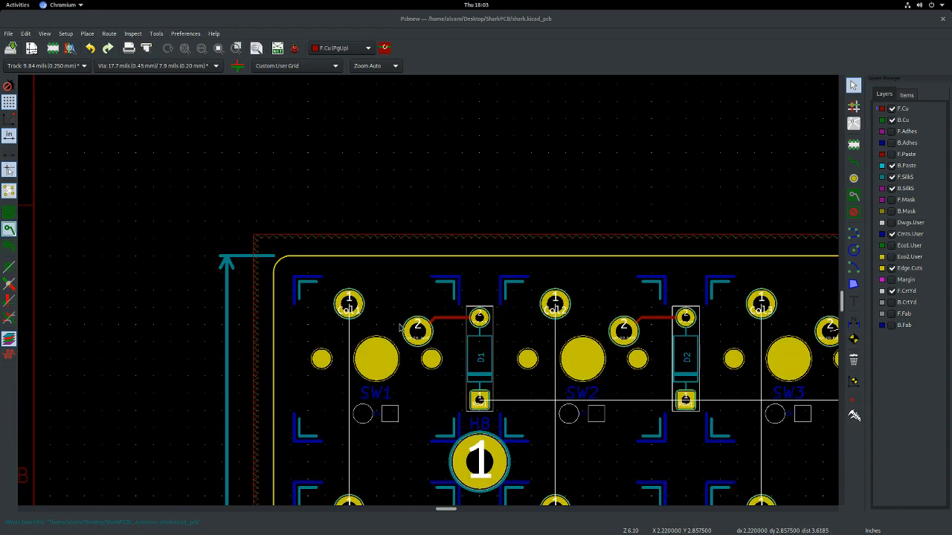
scroll(432, 291, down, 2)
scroll(731, 321, up, 1)
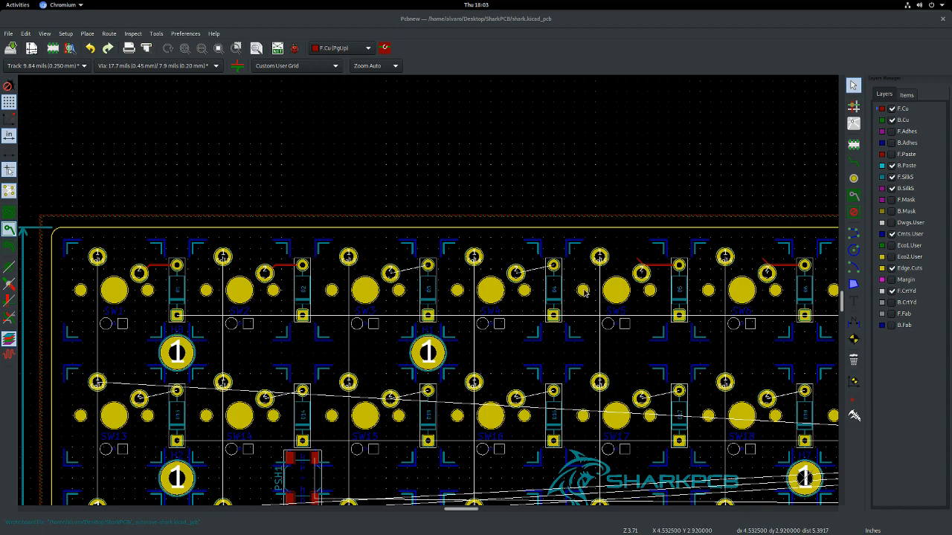
key(Home)
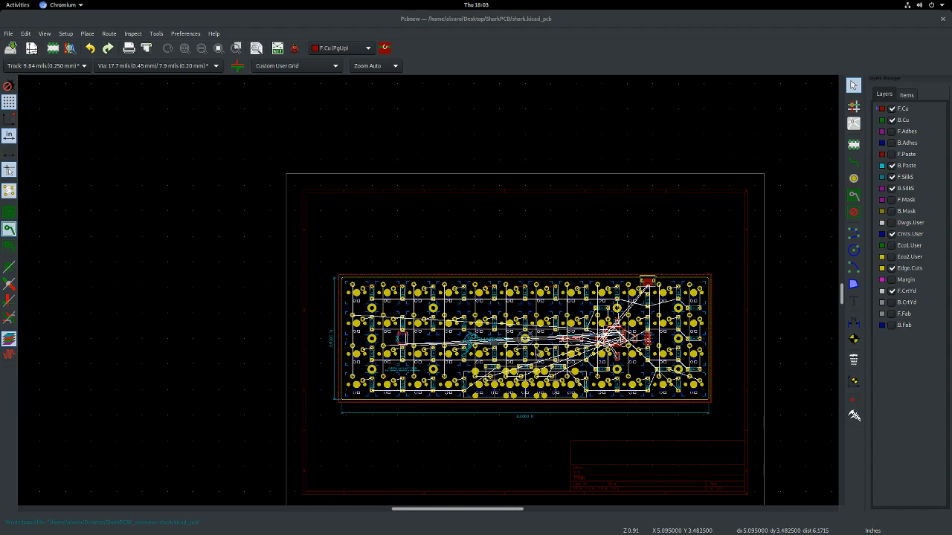
scroll(537, 348, up, 1)
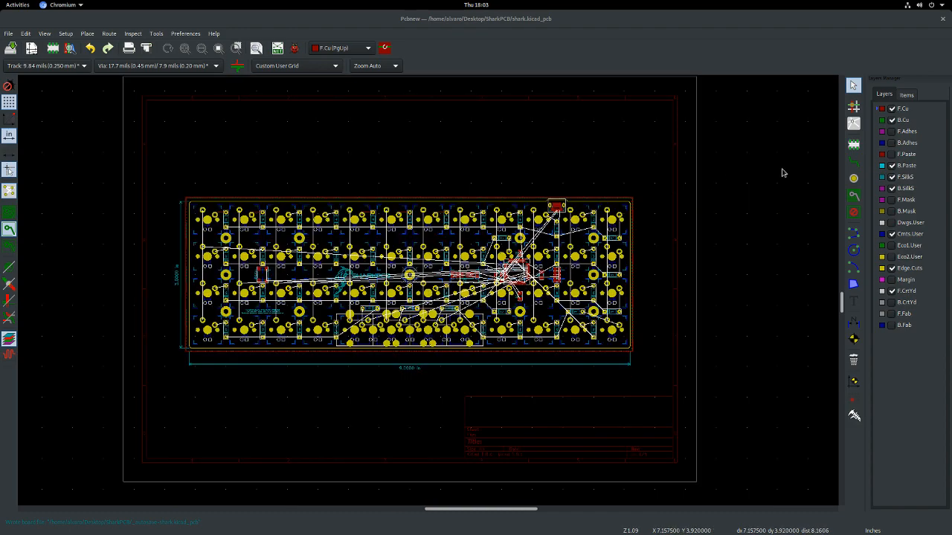
scroll(390, 287, up, 4)
scroll(427, 294, down, 4)
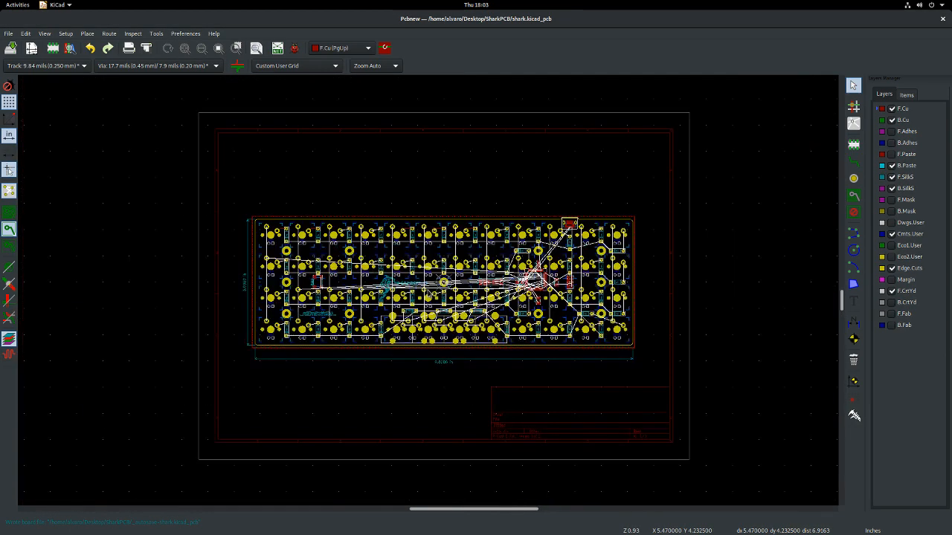
scroll(429, 293, up, 1)
scroll(428, 293, up, 8)
scroll(429, 293, down, 8)
scroll(428, 295, up, 3)
scroll(428, 294, down, 5)
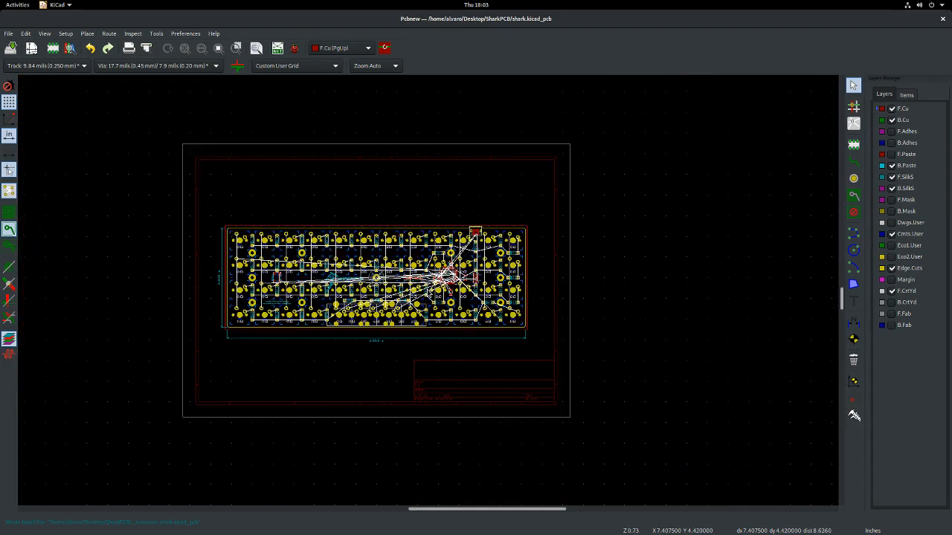
scroll(660, 286, up, 2)
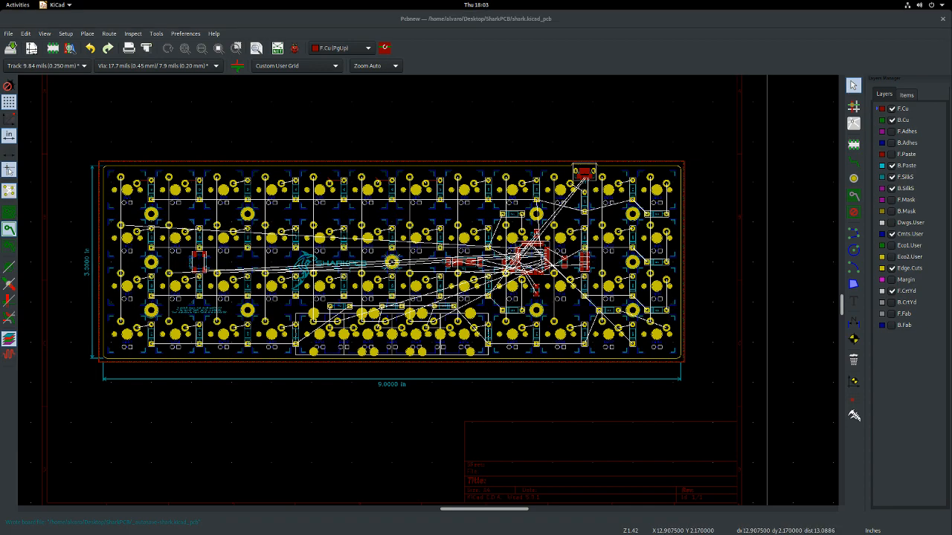
- Switch to Eeschema and view the shark schematic with the switch matrix and microcontroller
drag(656, 534, 440, 8)
scroll(204, 293, up, 1)
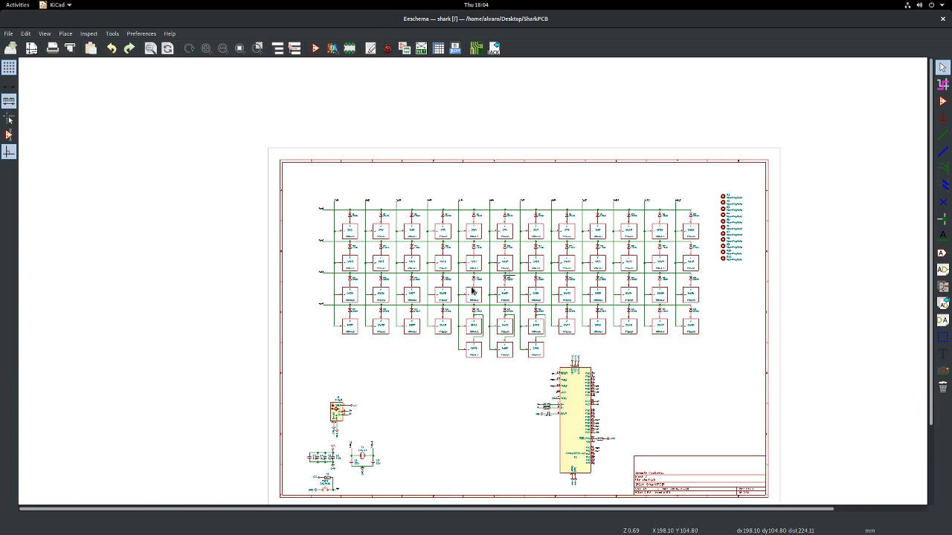
- Examine the switch matrix in the schematic, especially how switches SW49 to SW51 are wired in parallel with SW41 to SW43
scroll(471, 290, up, 1)
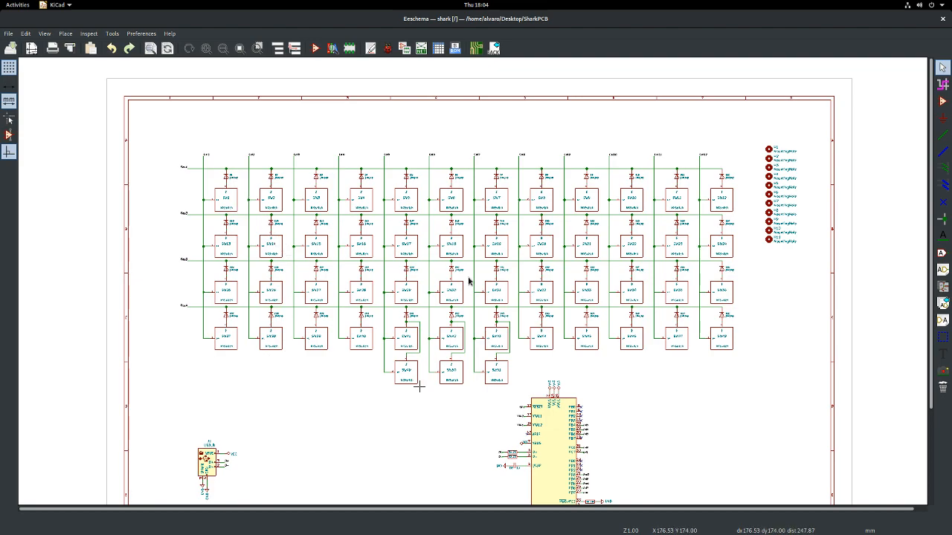
scroll(469, 281, up, 4)
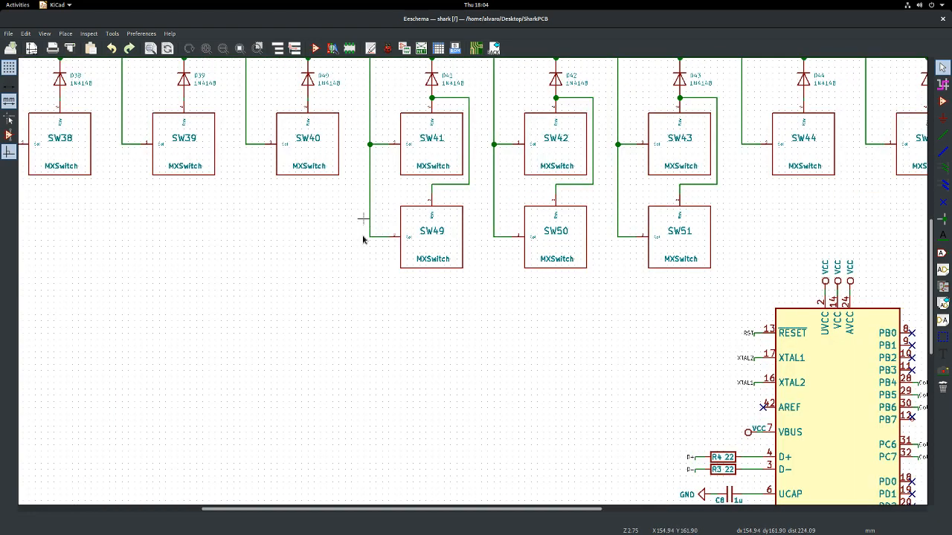
scroll(365, 238, down, 2)
scroll(506, 287, down, 3)
scroll(510, 294, up, 1)
scroll(511, 293, up, 3)
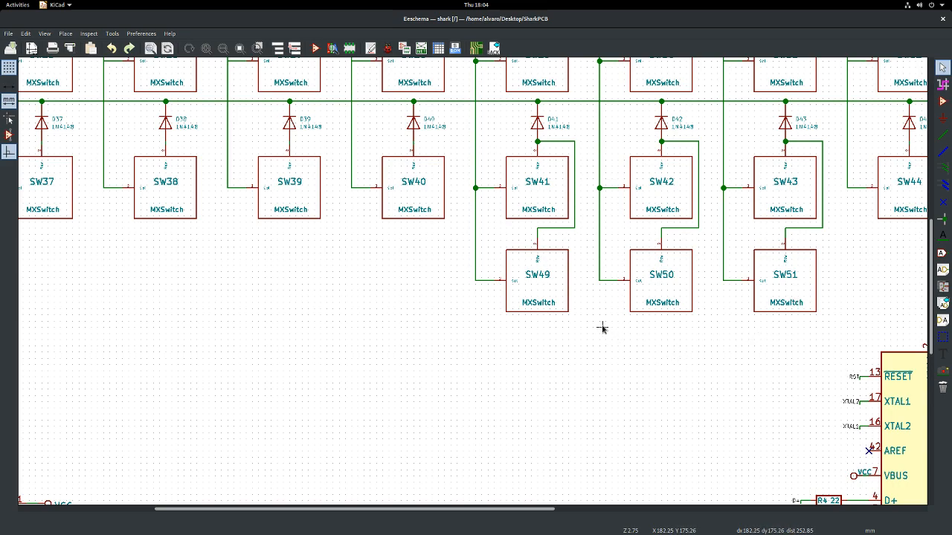
scroll(467, 288, down, 3)
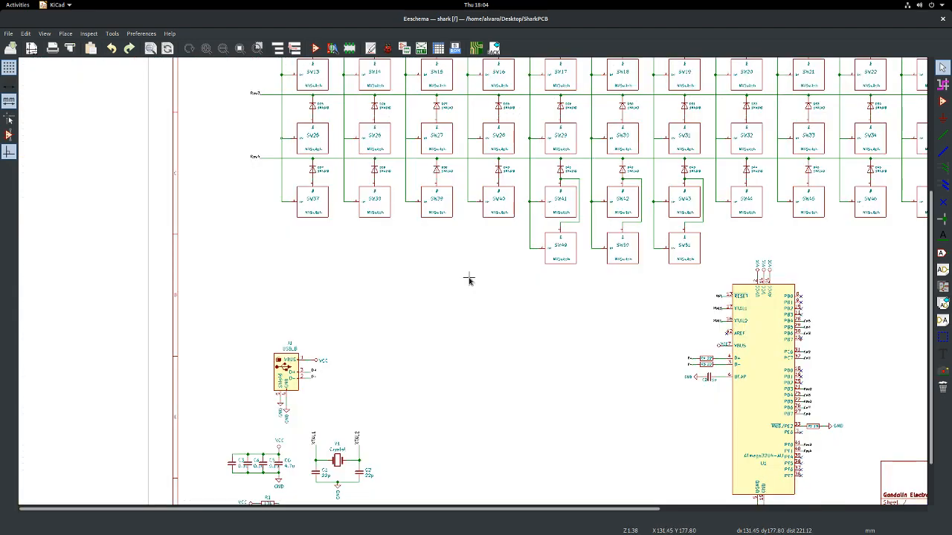
scroll(469, 279, down, 4)
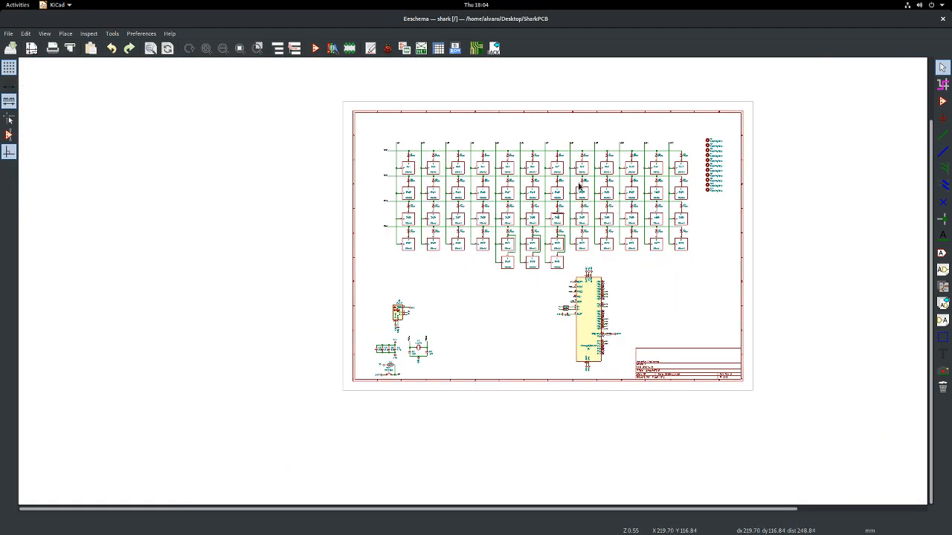
- View the mounting hole symbols H1 to H11 beside the switch matrix in the schematic
scroll(469, 281, up, 1)
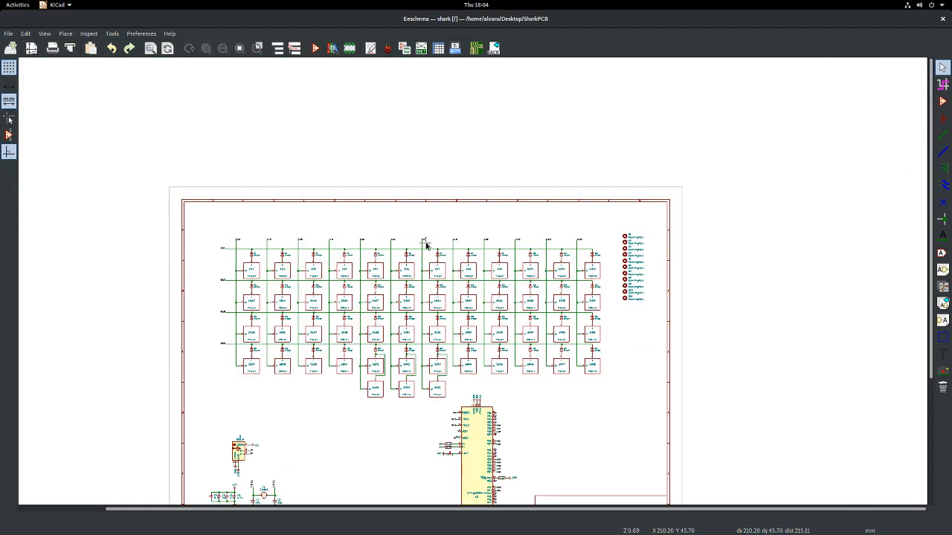
scroll(468, 279, up, 1)
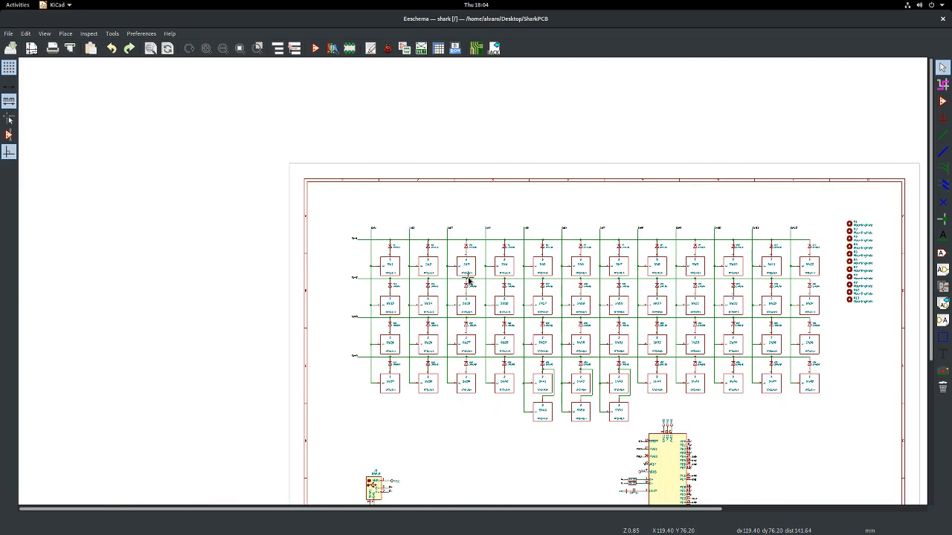
middle_drag(698, 325, 469, 280)
scroll(467, 274, up, 4)
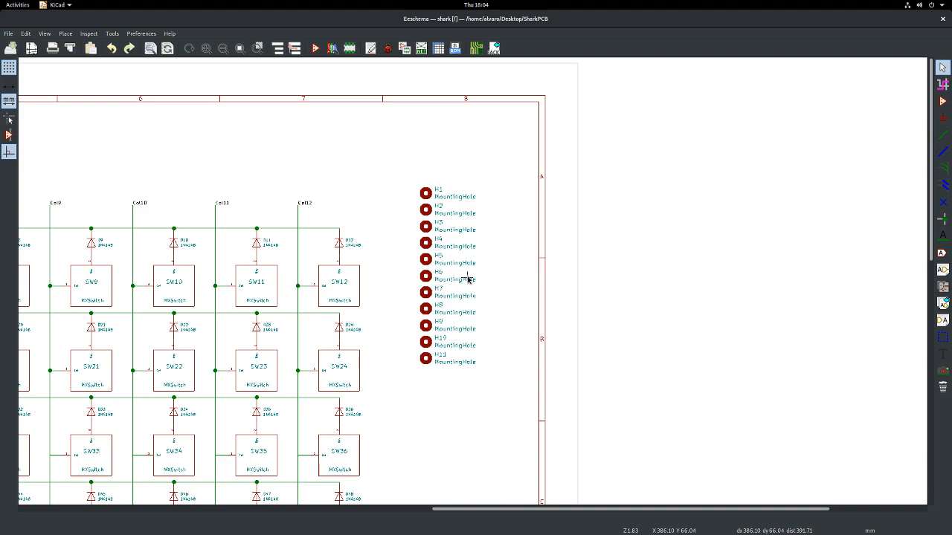
scroll(467, 276, up, 3)
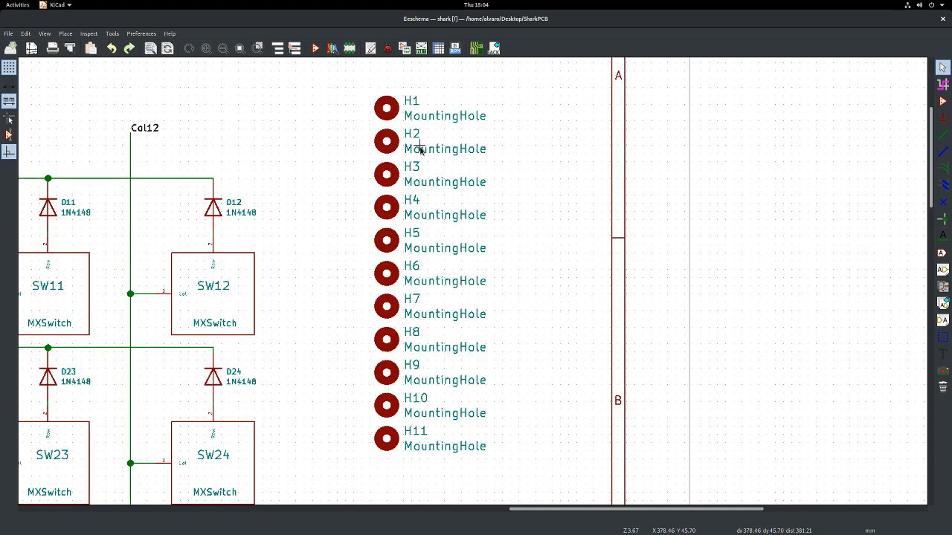
- Switch to Pcbnew to view the mounting holes on the board layout, and return to the Eeschema schematic
key(alt+Tab)
key(alt+Tab)
scroll(403, 269, up, 5)
scroll(404, 269, down, 5)
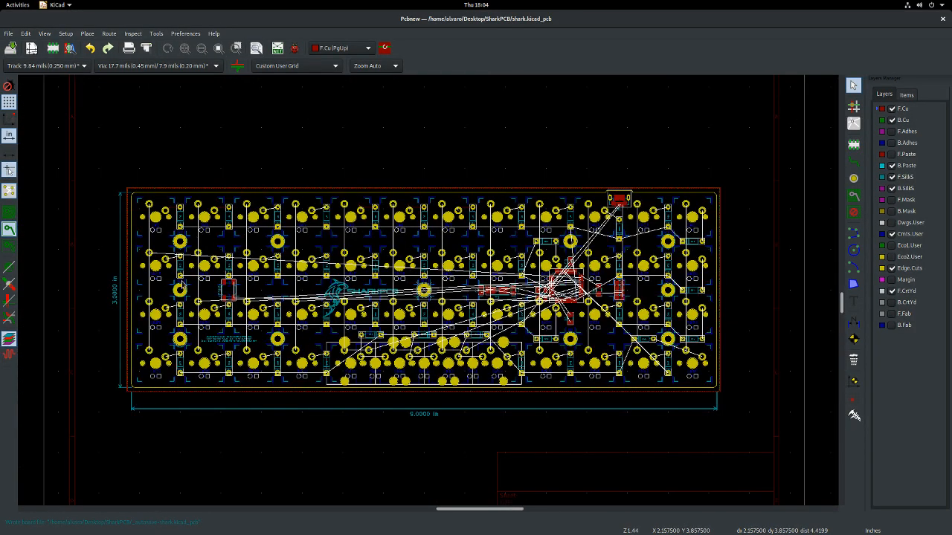
key(alt+Tab)
- Examine the ATmega32U4-AU microcontroller symbol, including its row and column labels and ground connections
scroll(469, 279, down, 3)
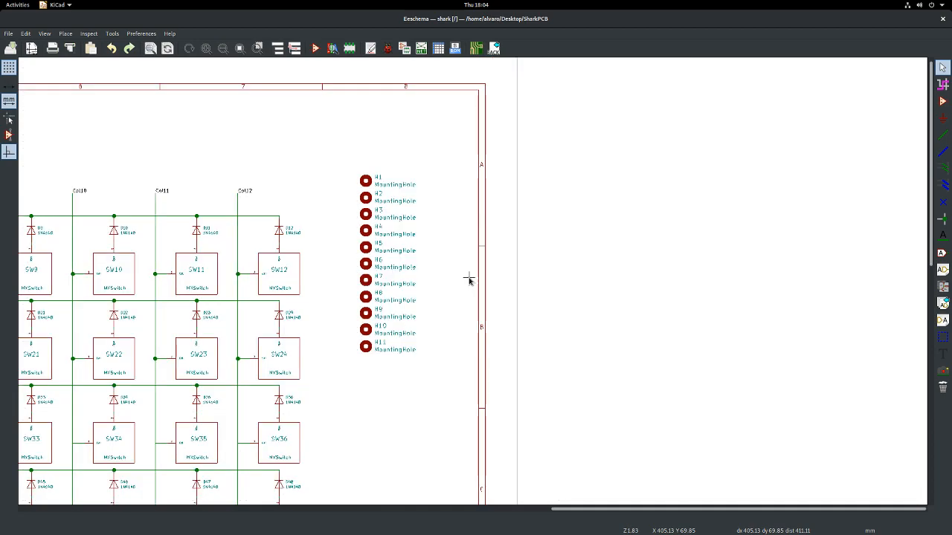
scroll(469, 279, down, 1)
scroll(466, 279, down, 3)
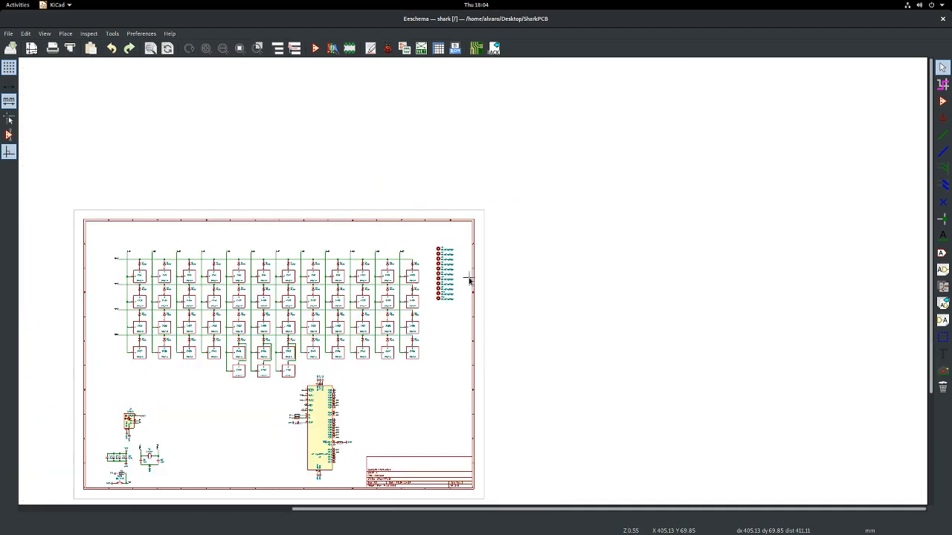
scroll(409, 401, down, 2)
scroll(469, 280, down, 2)
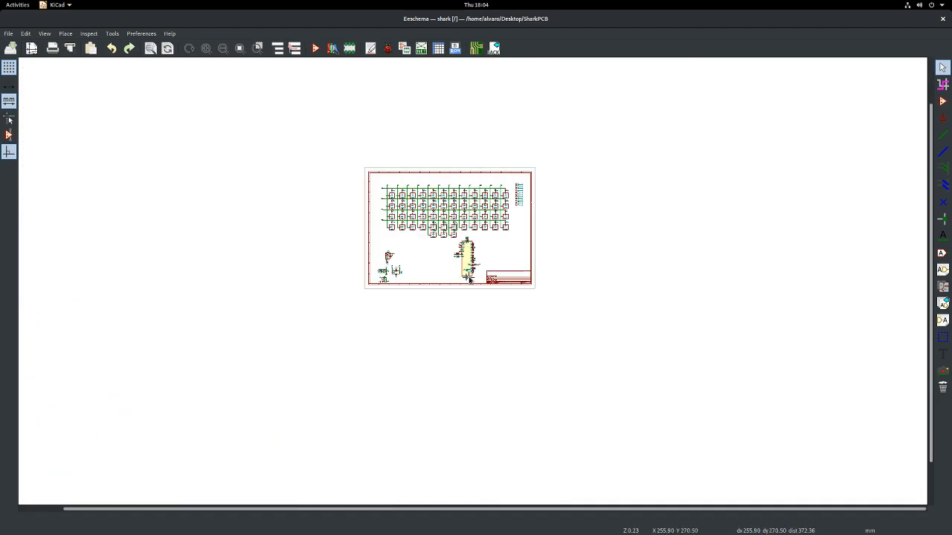
scroll(465, 269, up, 10)
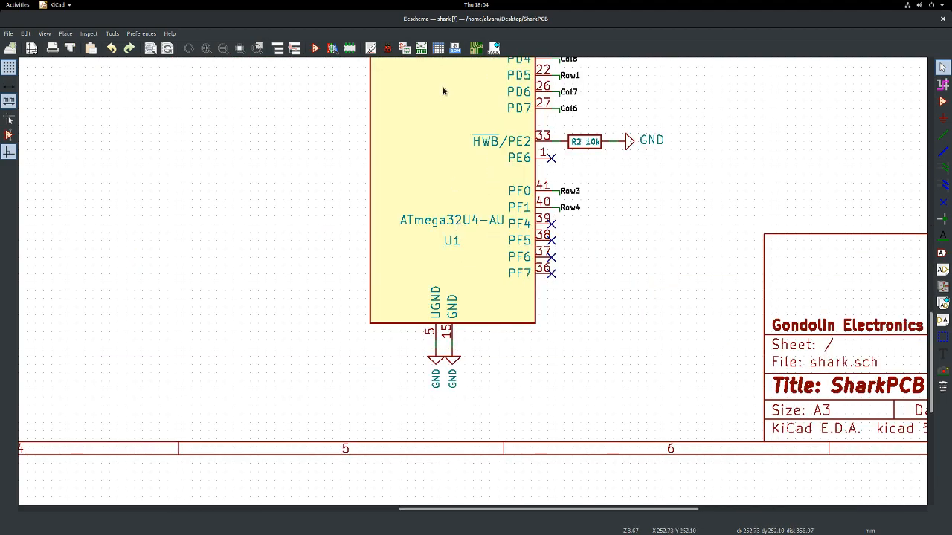
scroll(471, 283, down, 3)
middle_drag(534, 196, 481, 214)
- View the USB connector, decoupling capacitors, crystal circuit and reset push-button circuit in the schematic
middle_drag(204, 281, 792, 290)
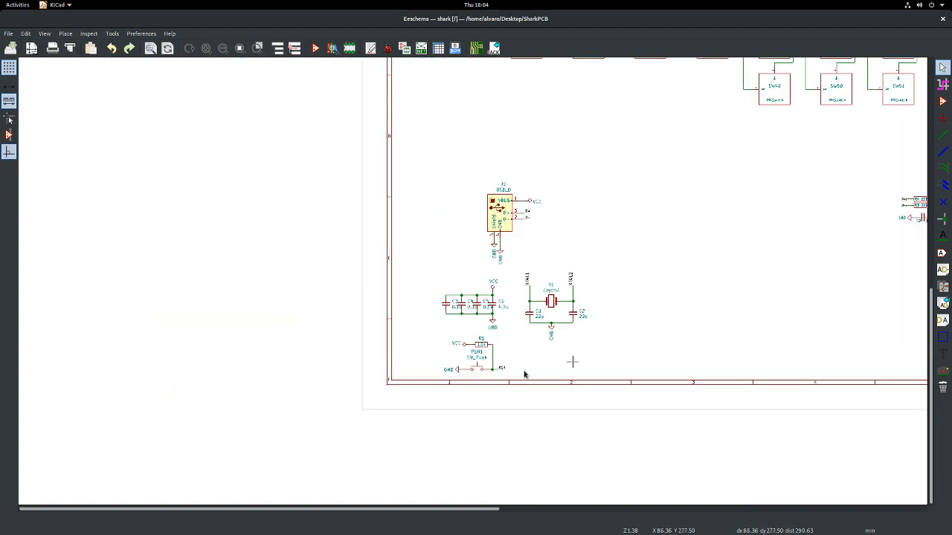
scroll(505, 272, up, 1)
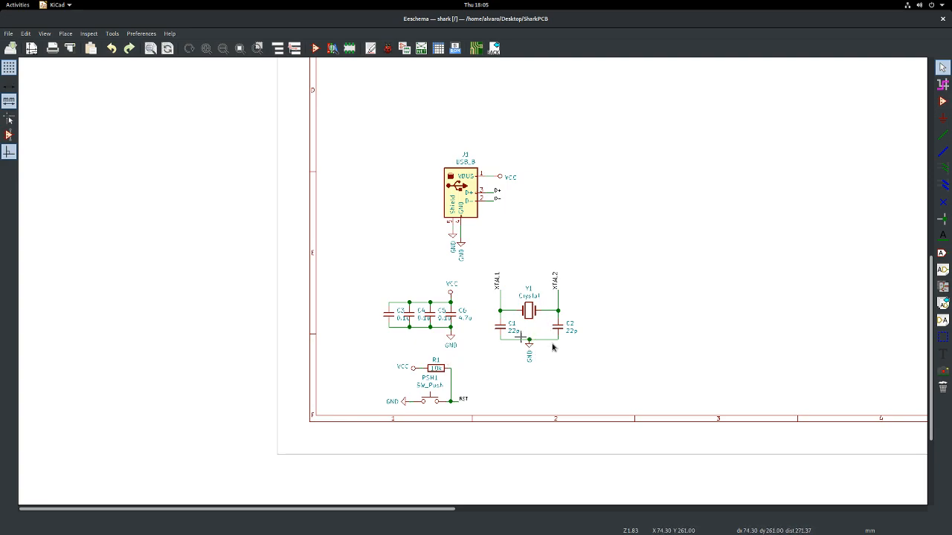
scroll(446, 416, up, 5)
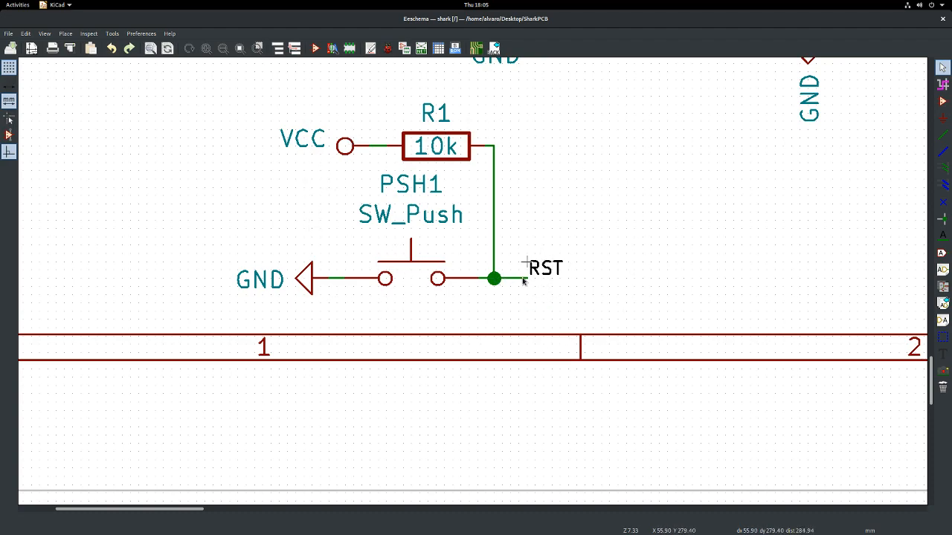
- Examine the microcontroller's pin connections in the schematic, including the RST label on its RESET pin and the crystal labels
scroll(654, 279, down, 6)
scroll(473, 281, down, 2)
middle_drag(803, 145, 229, 485)
scroll(467, 334, up, 1)
scroll(229, 484, up, 1)
scroll(468, 279, down, 1)
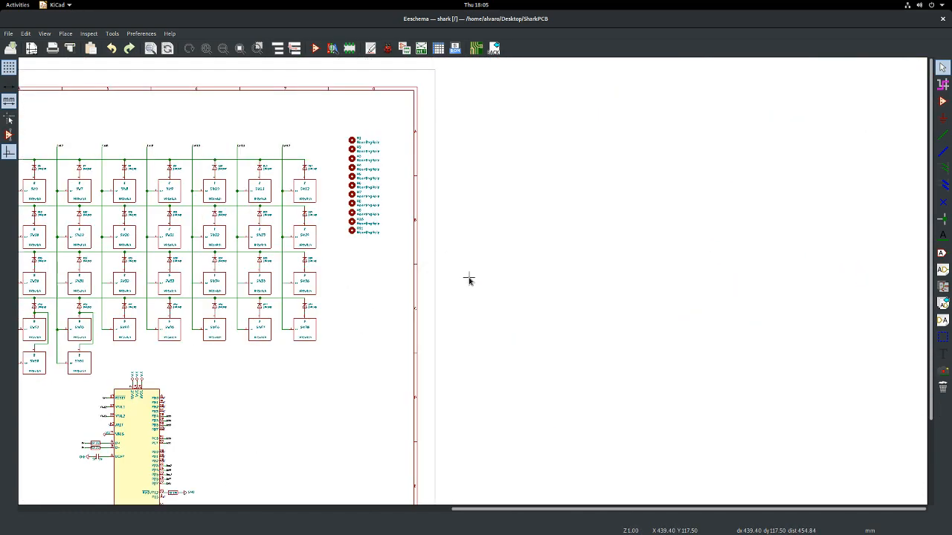
scroll(87, 435, up, 2)
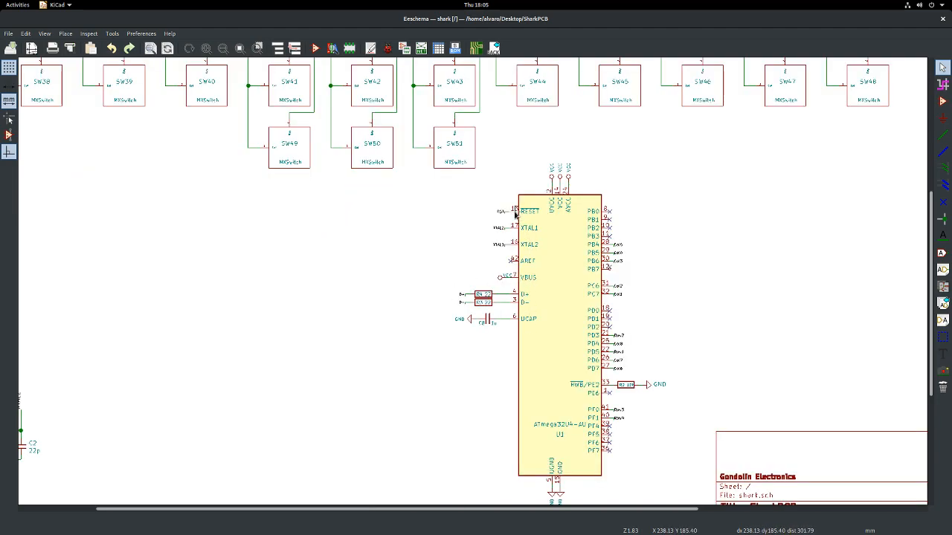
scroll(602, 211, down, 1)
scroll(470, 283, down, 1)
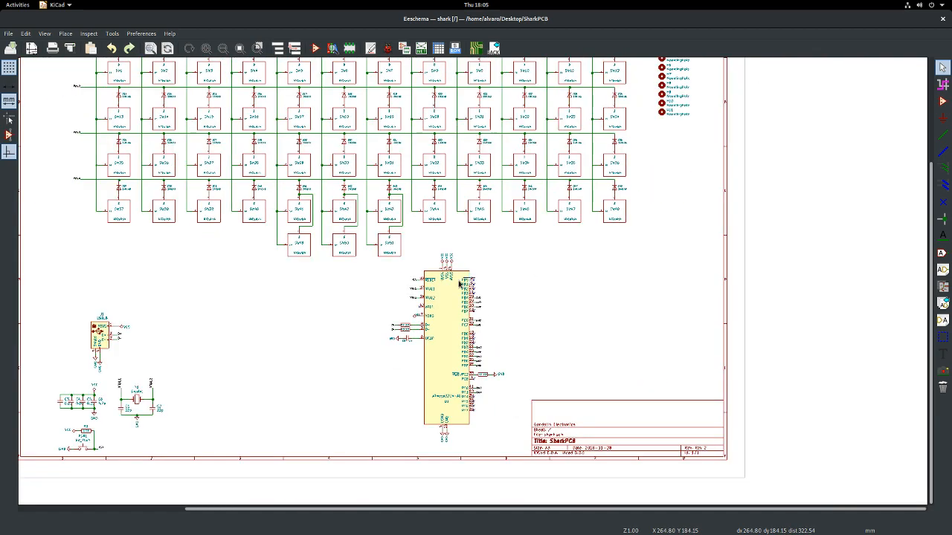
scroll(473, 299, down, 1)
scroll(470, 281, up, 1)
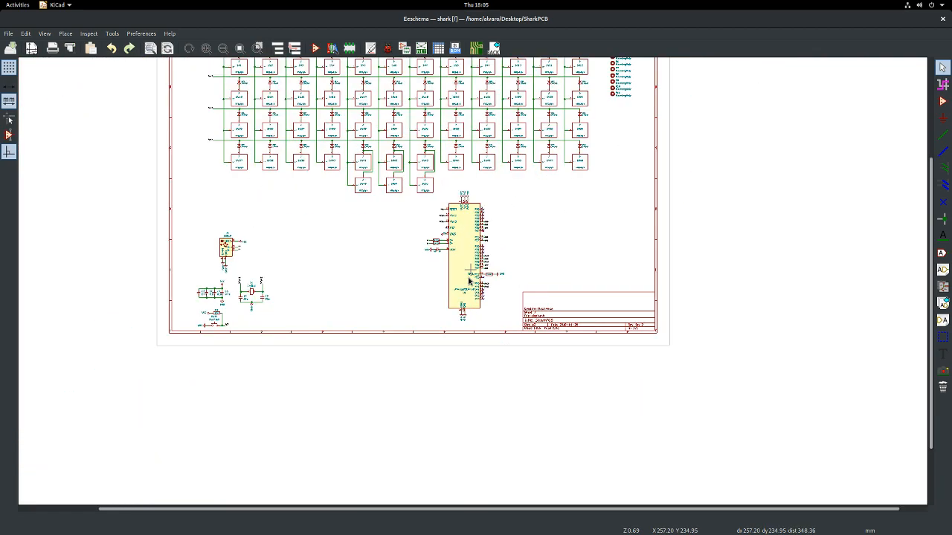
scroll(461, 216, up, 4)
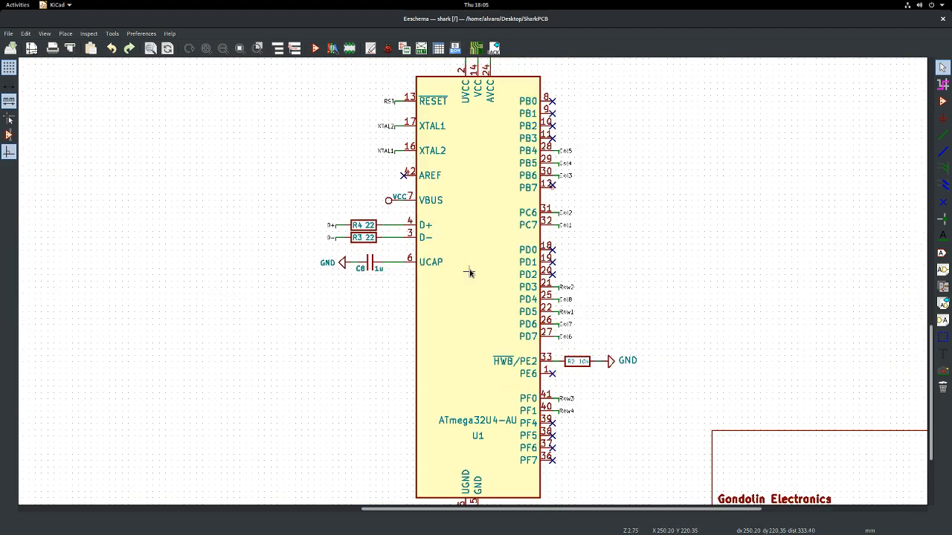
scroll(408, 75, up, 2)
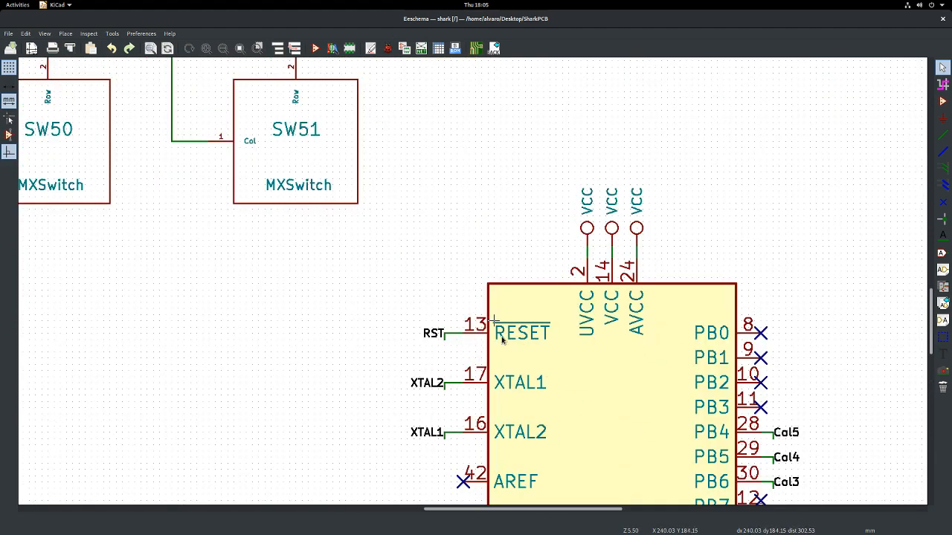
scroll(504, 333, down, 2)
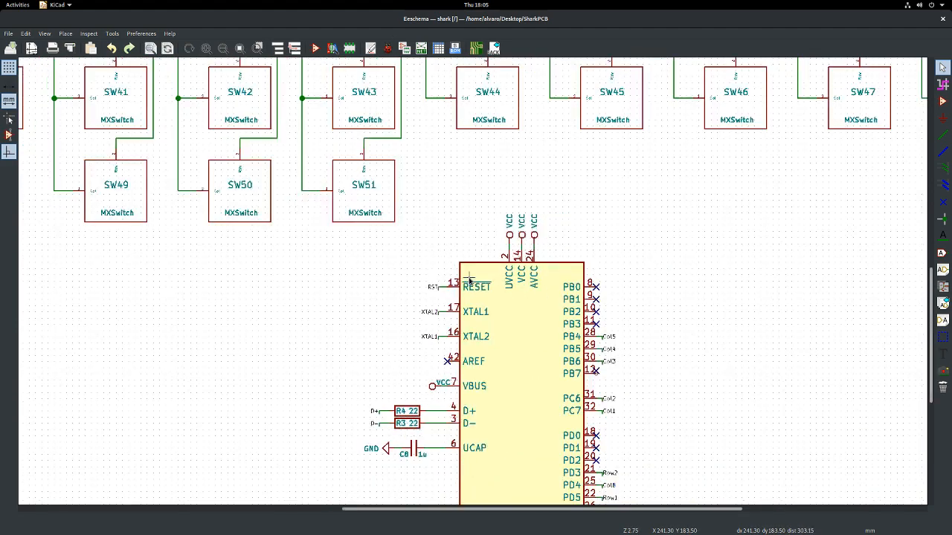
scroll(469, 336, down, 1)
scroll(469, 336, down, 1)
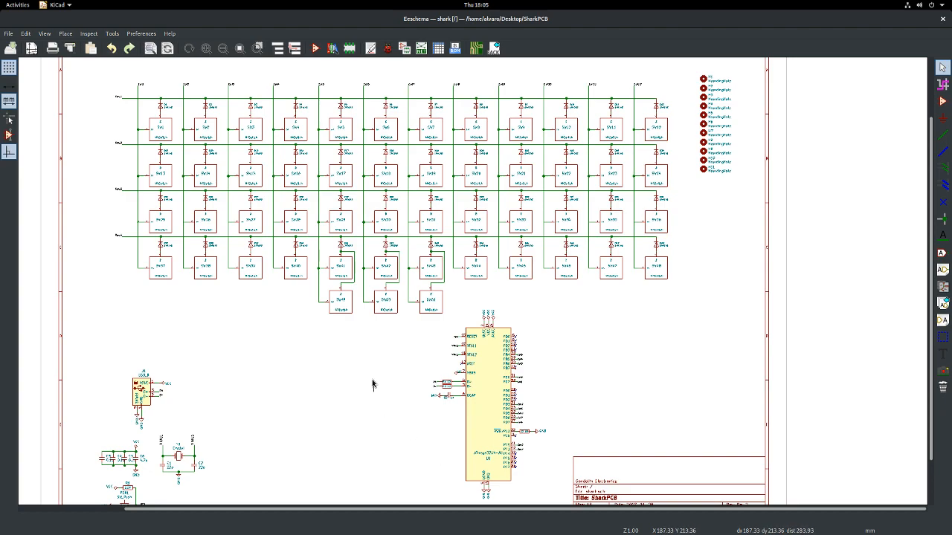
scroll(441, 294, down, 1)
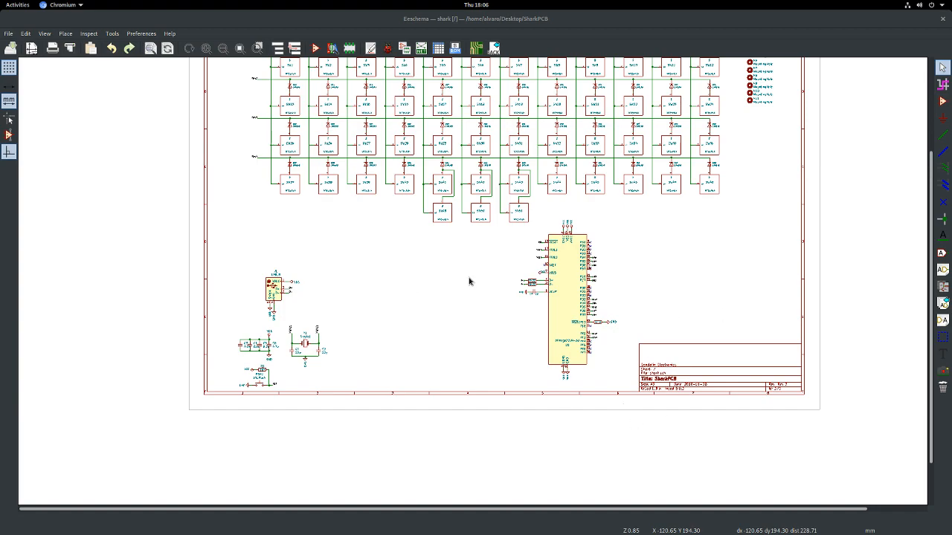
scroll(470, 278, down, 1)
middle_drag(345, 304, 52, 524)
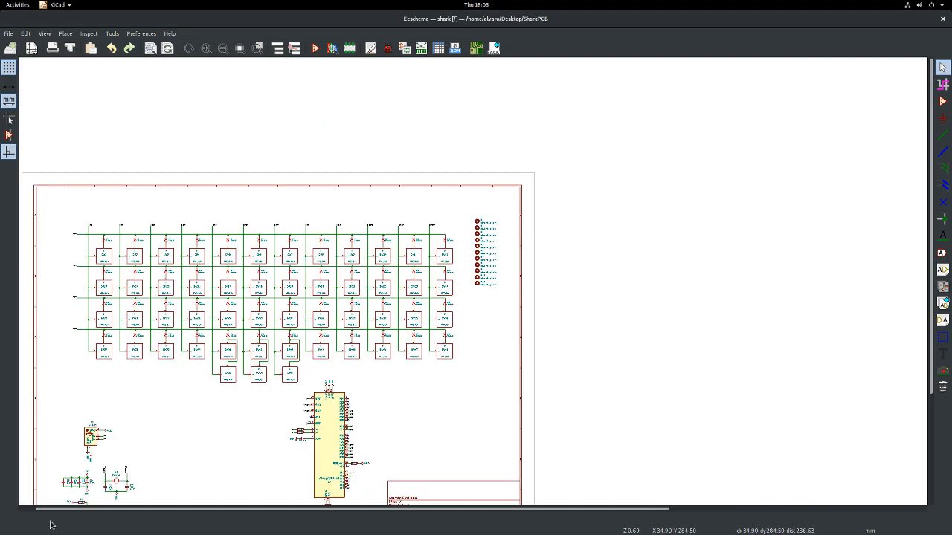
key(alt+Tab)
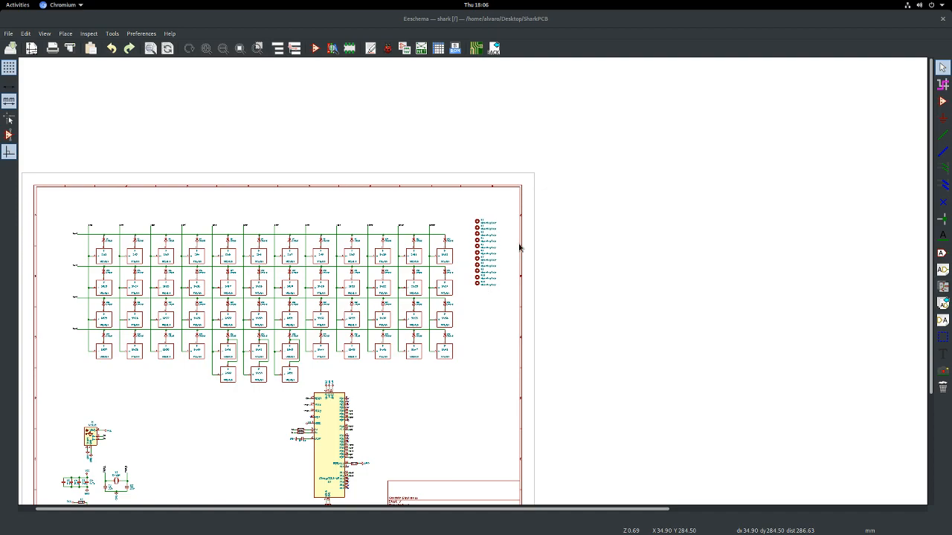
middle_drag(529, 332, 23, 180)
key(alt+Tab)
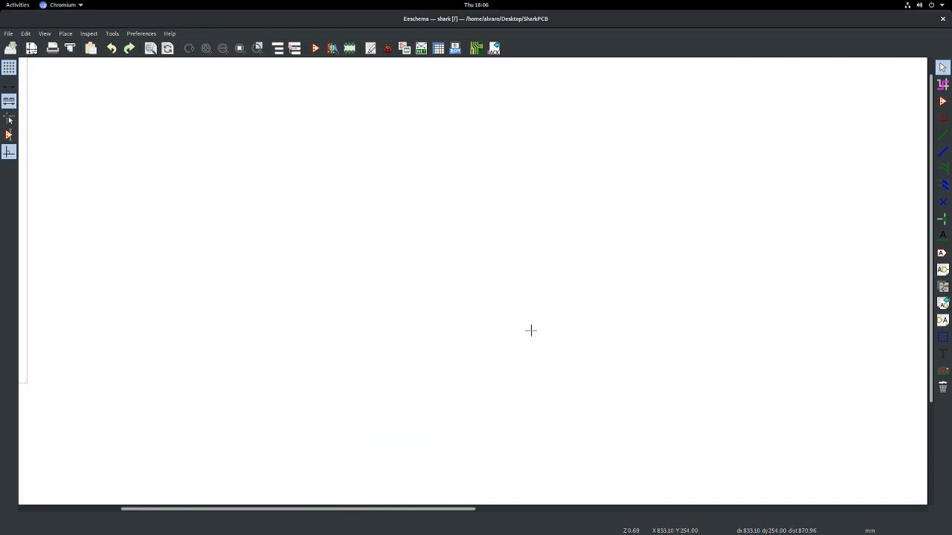
scroll(444, 308, down, 2)
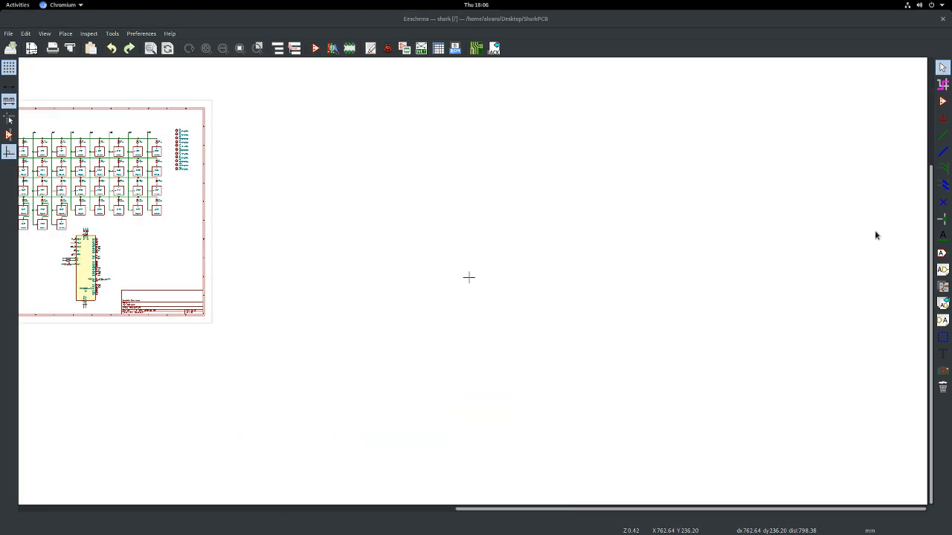
drag(484, 510, 319, 510)
scroll(469, 281, up, 1)
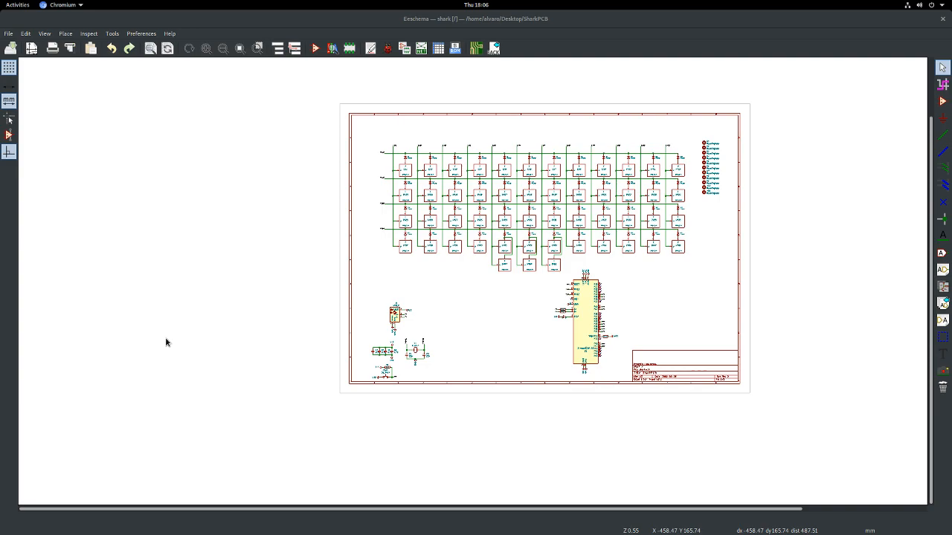
- Examine the decoupling capacitors C3 to C6 in the schematic, and switch to Pcbnew to view the area around microcontroller U1
scroll(392, 346, up, 8)
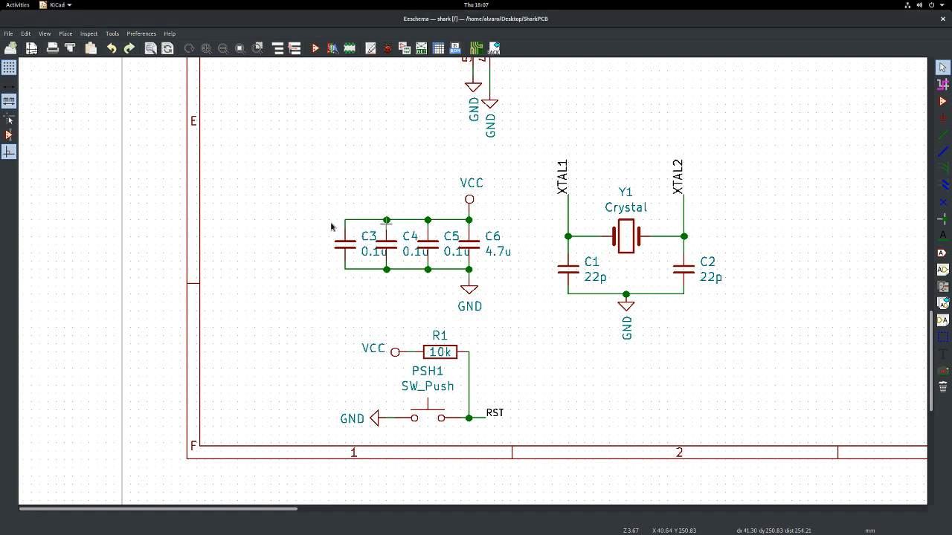
key(alt+Tab)
key(alt+Tab)
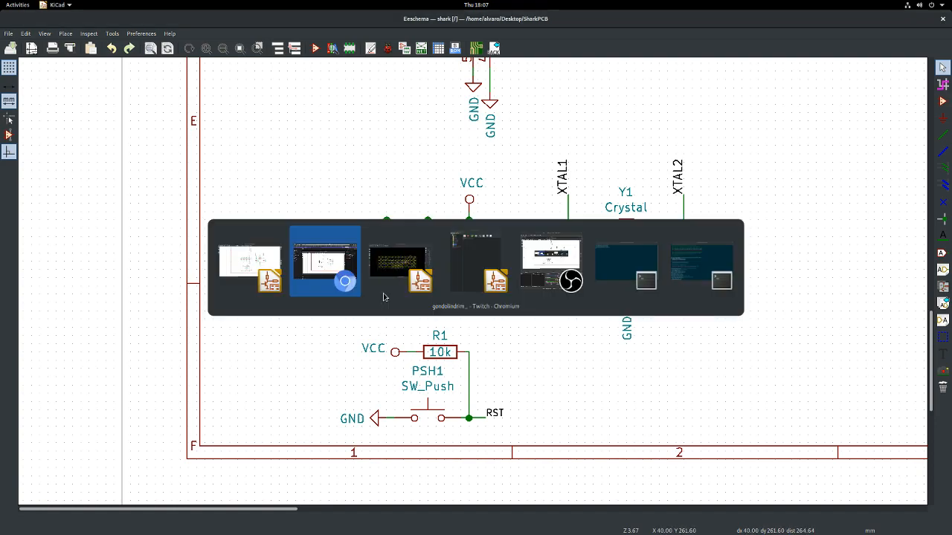
scroll(554, 274, up, 7)
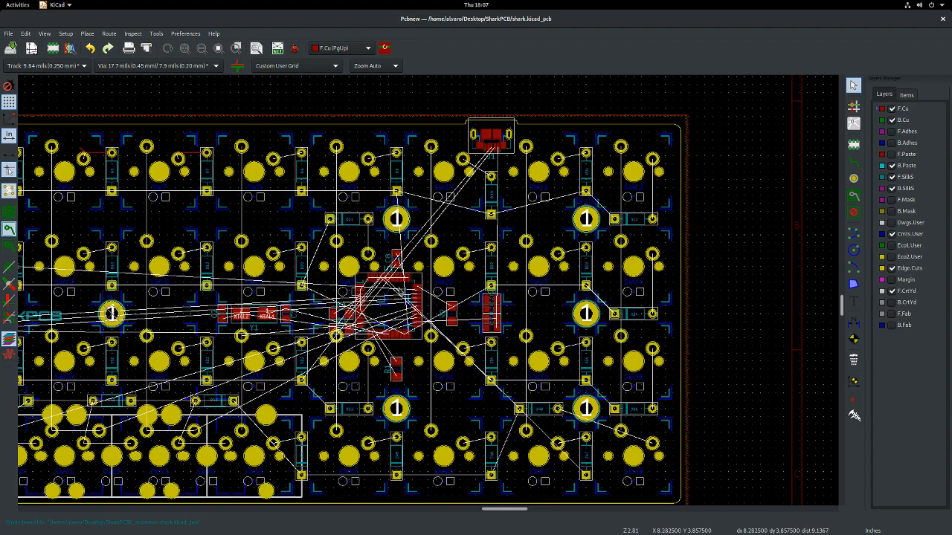
key(alt+Tab)
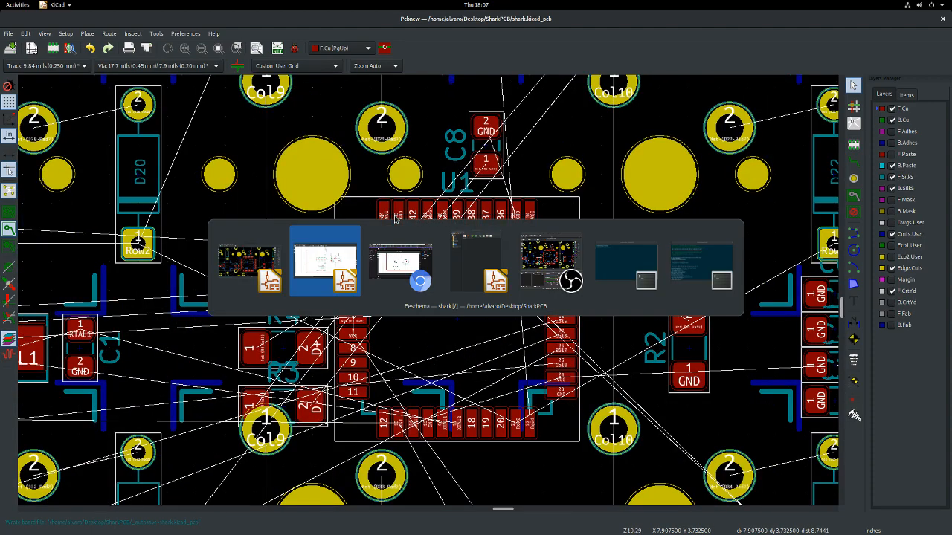
key(alt+Tab)
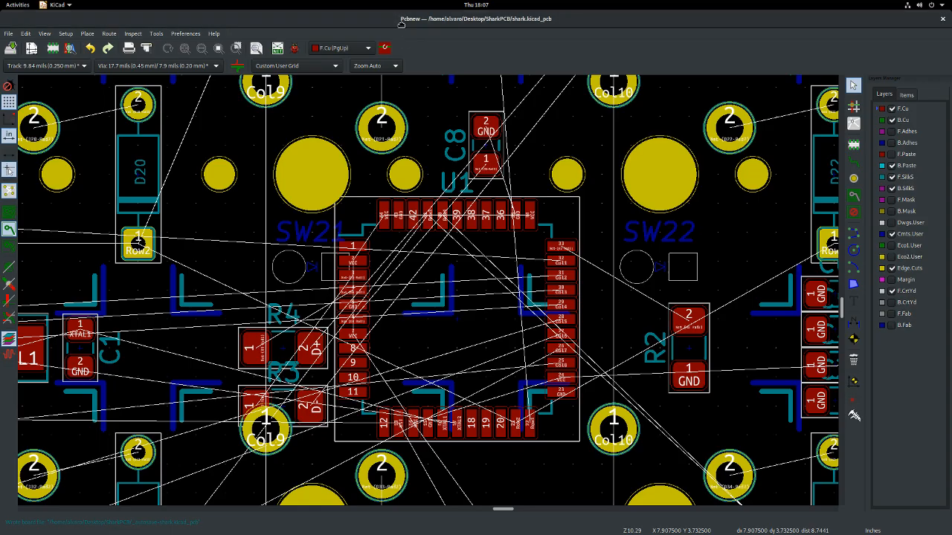
- Open the board's 3D view and examine the microcontroller U1 with its surrounding resistors, capacitors and crystal at an angle
key(alt+3)
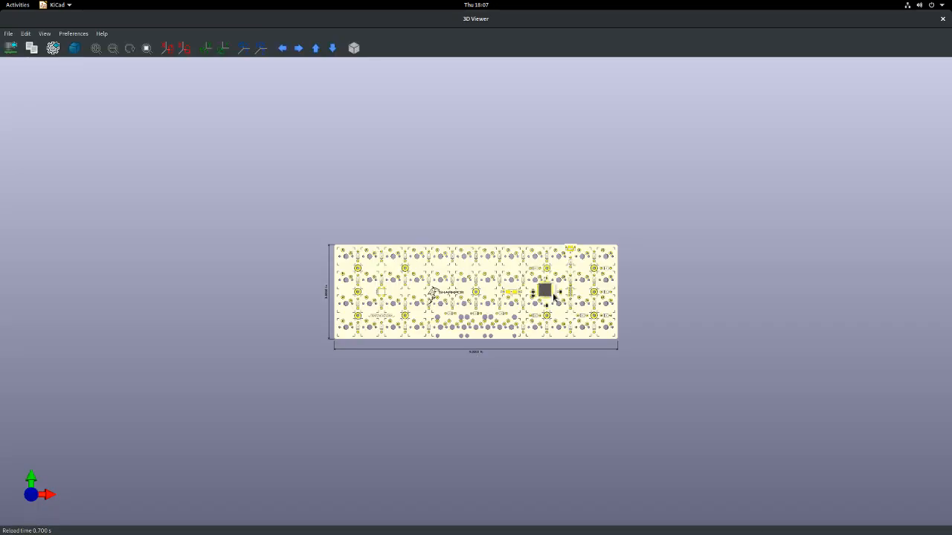
scroll(586, 296, up, 2)
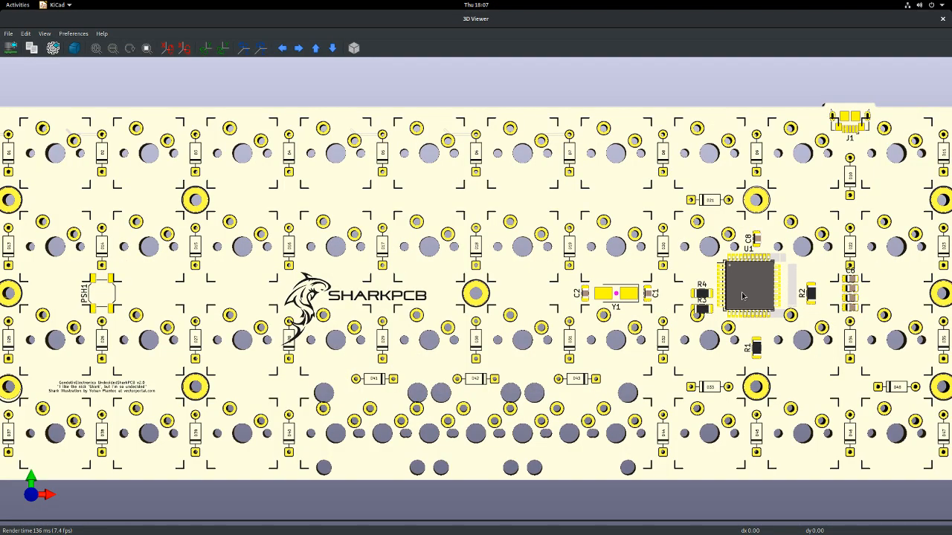
scroll(604, 250, up, 5)
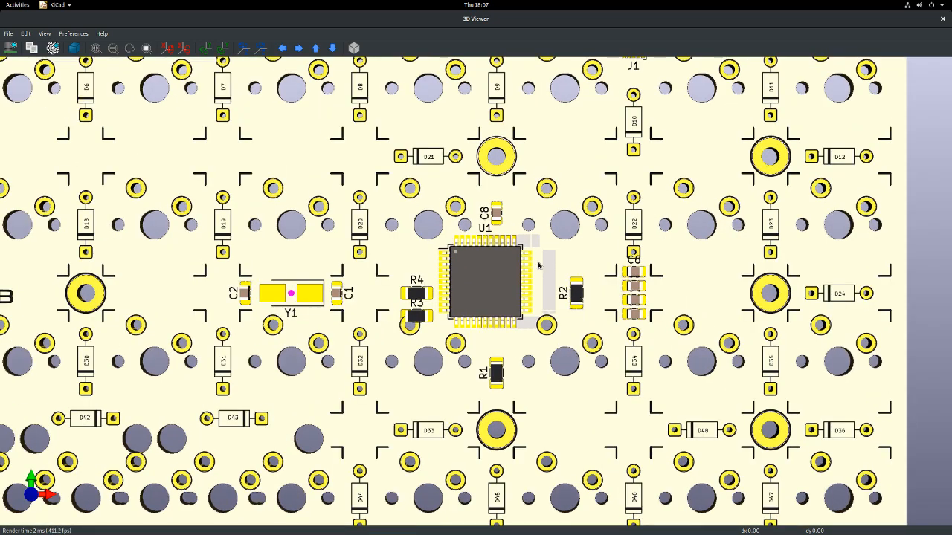
drag(477, 409, 521, 315)
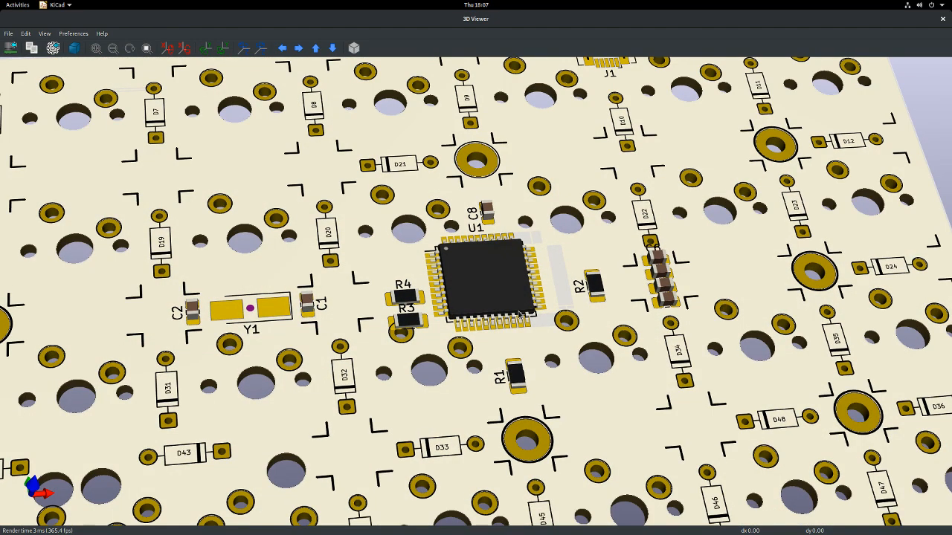
scroll(522, 315, down, 5)
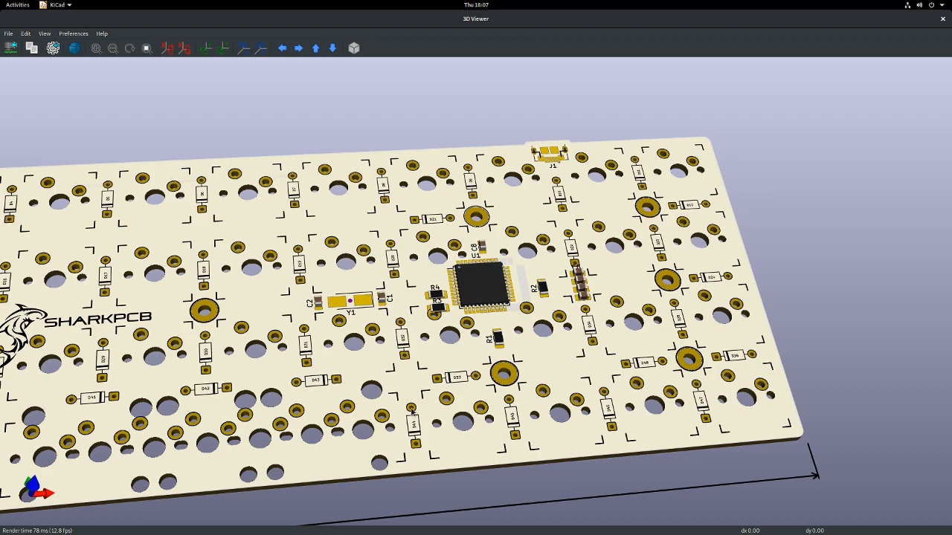
- Examine the USB connector and microcontroller area up close in 3D, and centre the whole board in the view
key(alt+Tab)
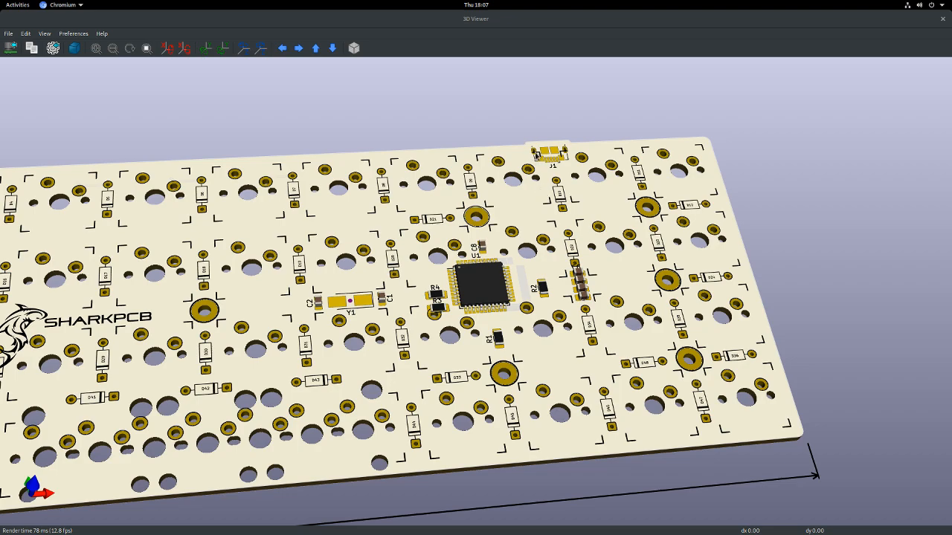
scroll(544, 196, up, 3)
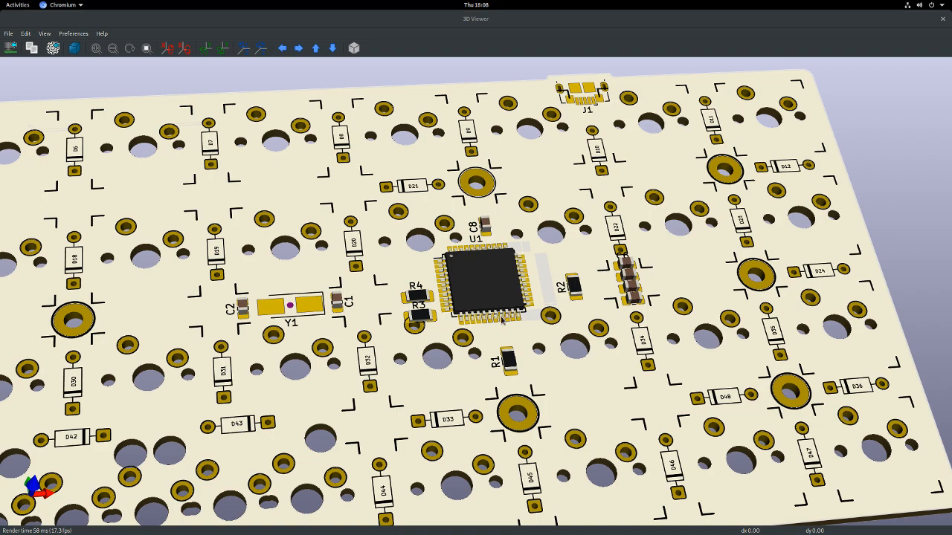
scroll(399, 302, down, 3)
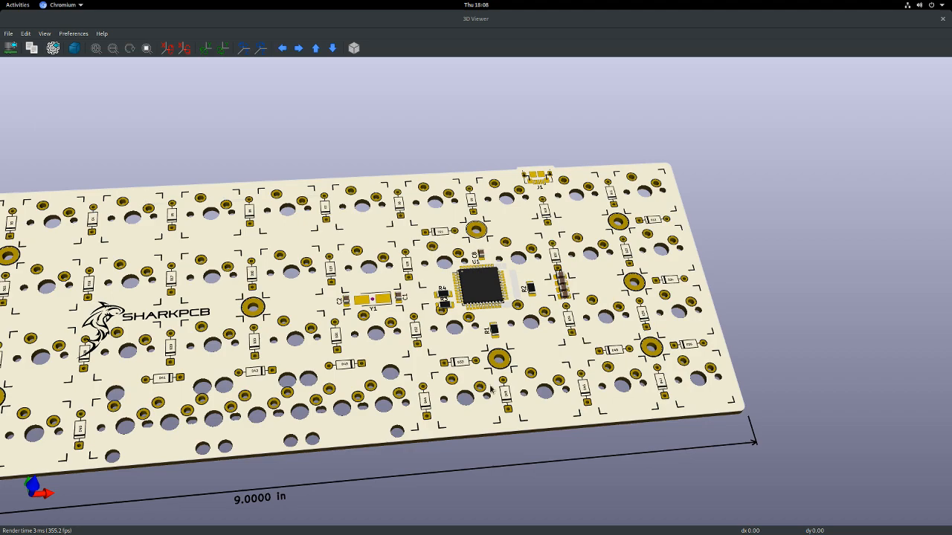
scroll(324, 310, down, 1)
middle_click(324, 310)
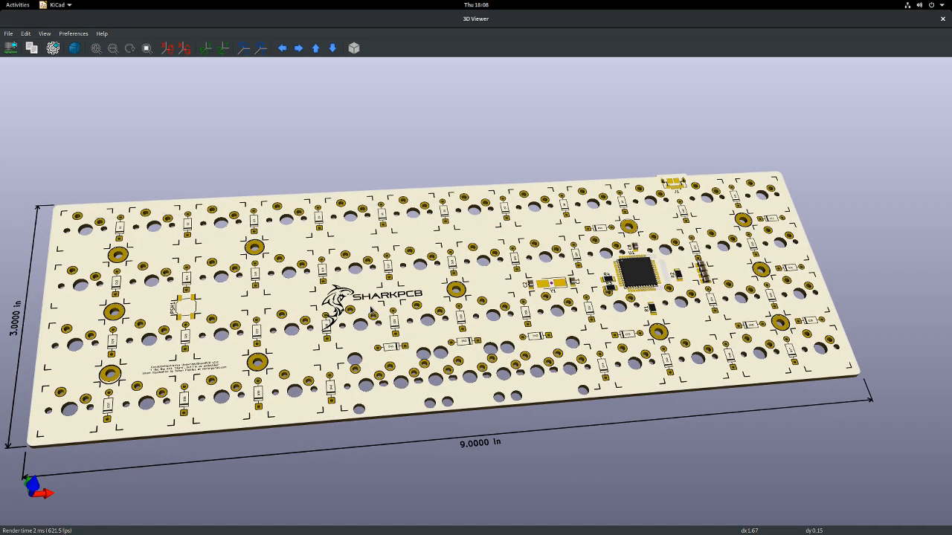
middle_click(424, 316)
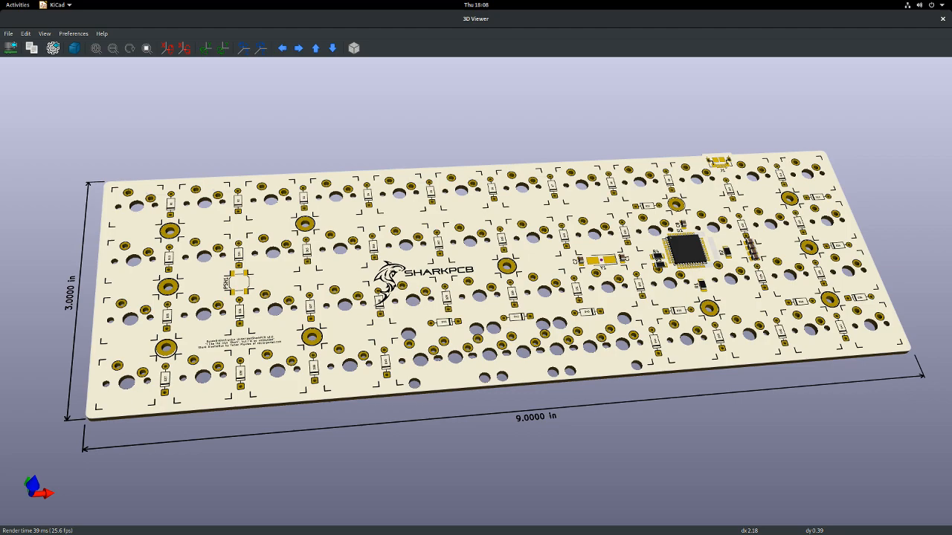
- Switch to Chromium and open the SharkPCB project repository on GitHub
drag(491, 476, 241, 1)
text(github.com)
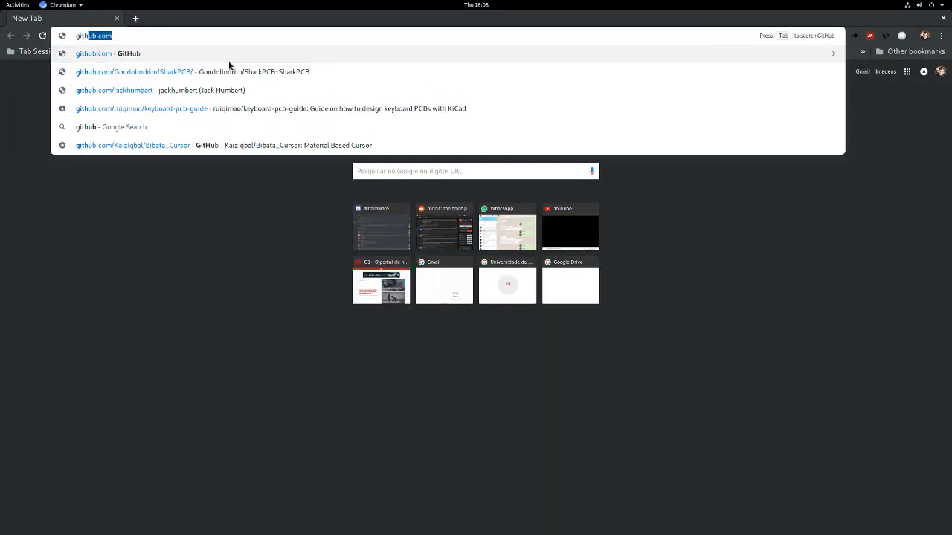
key(Home)
text(/)
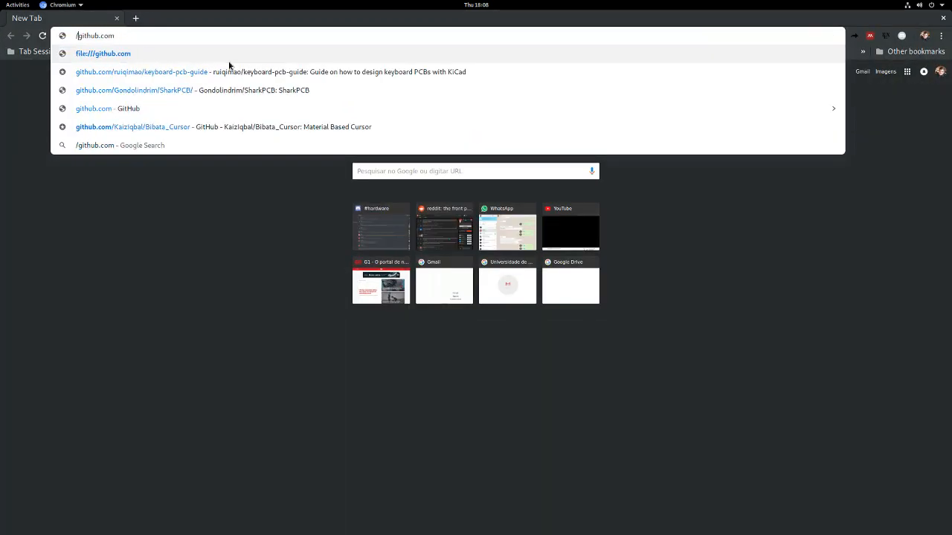
key(BackSpace)
text(/Gondolindrim/SharkPCB/)
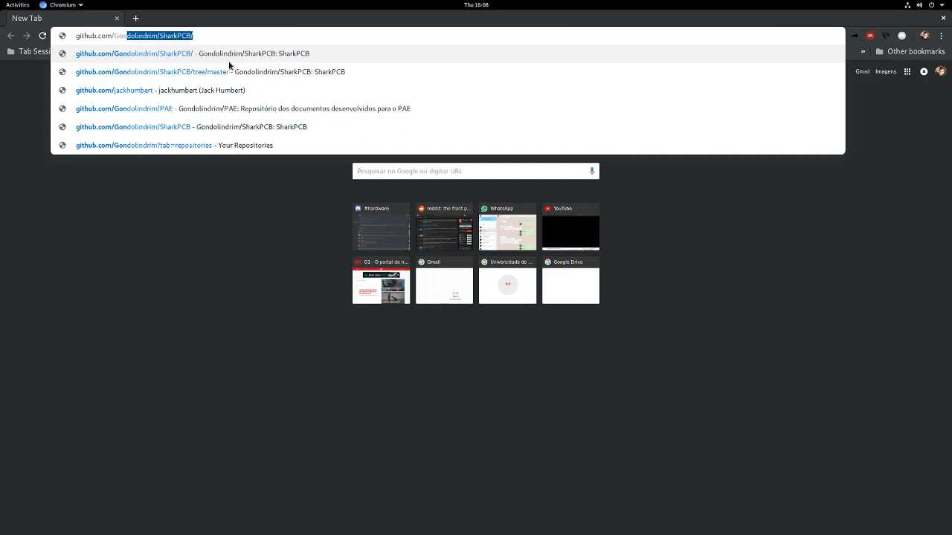
key(Return)
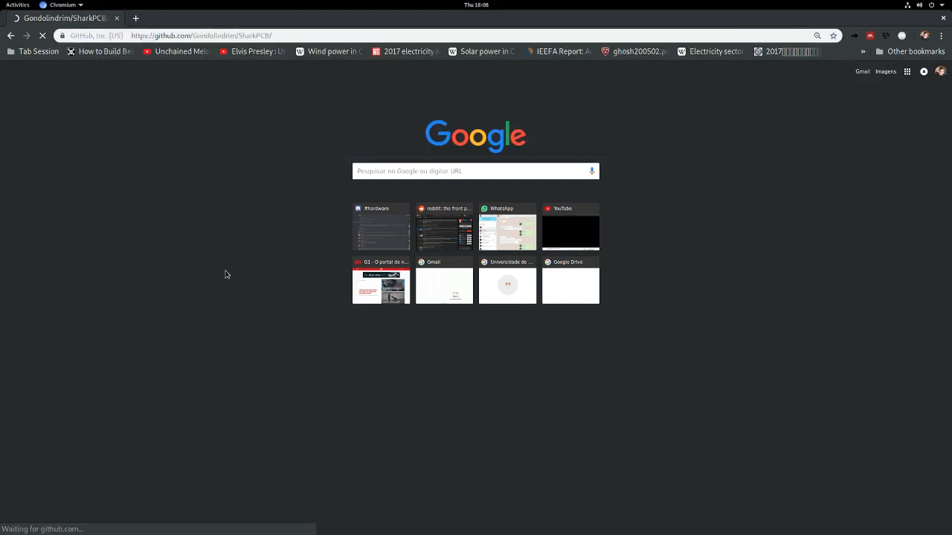
- View the board preview, plate preview and file list on the repository page, and close the browser window
scroll(377, 385, down, 10)
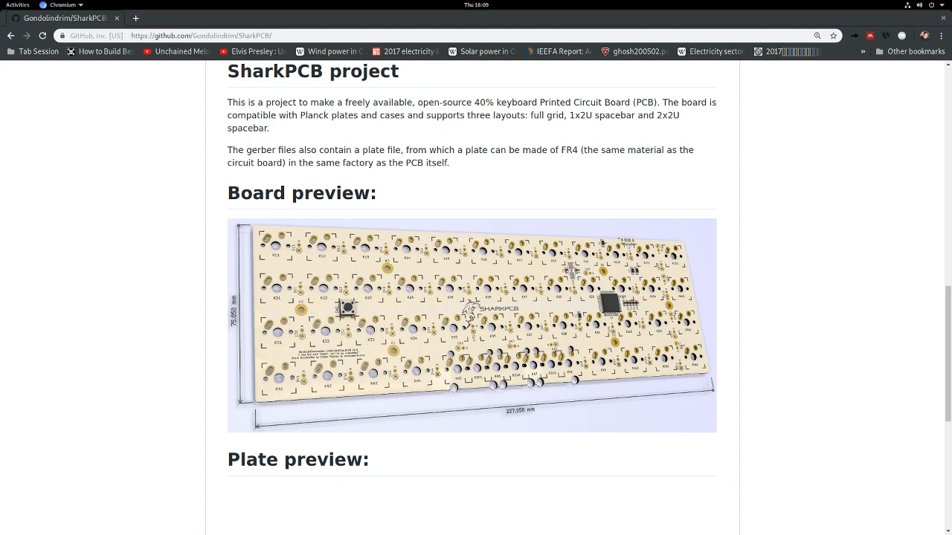
scroll(385, 365, down, 3)
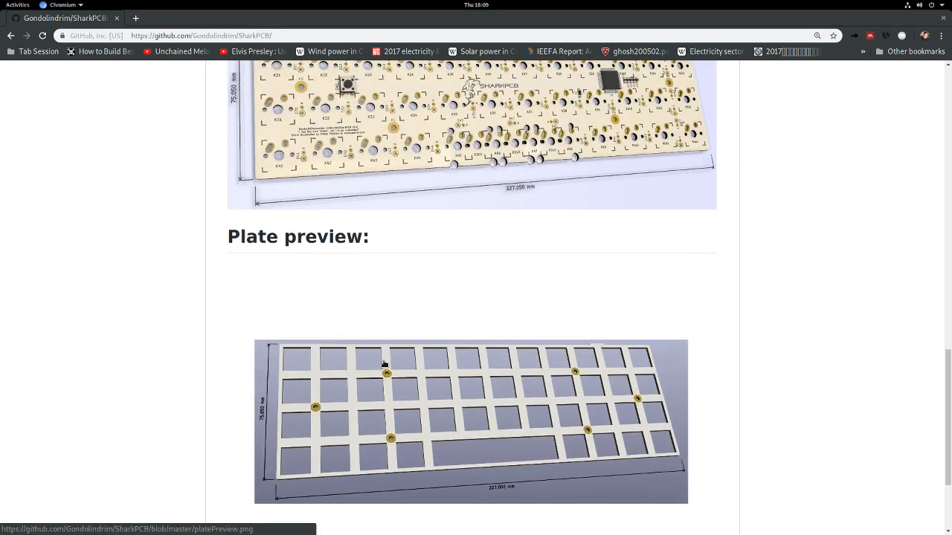
scroll(384, 364, up, 8)
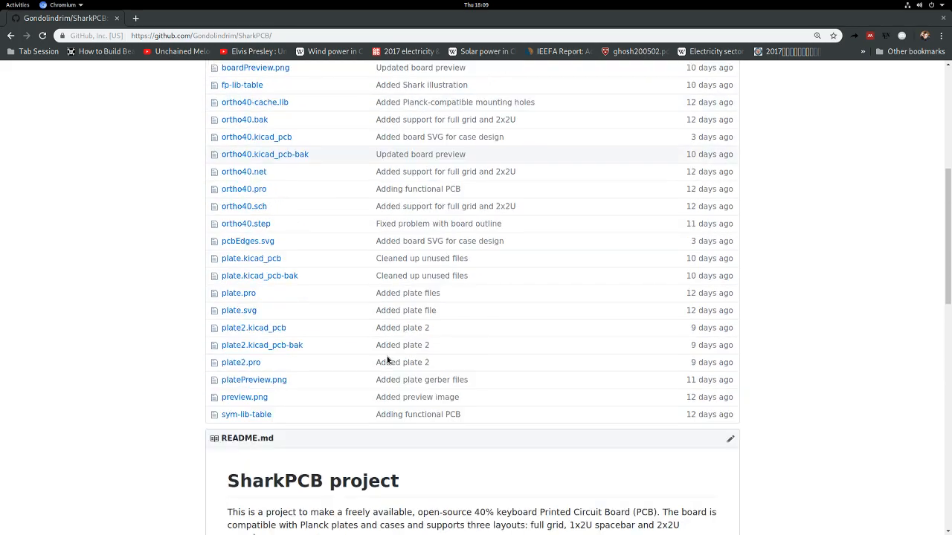
scroll(387, 360, down, 7)
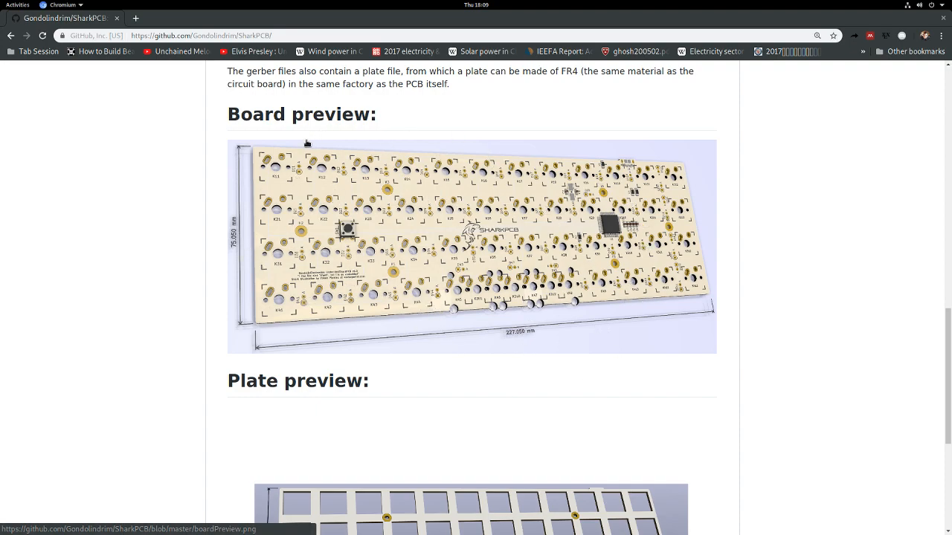
click(944, 18)
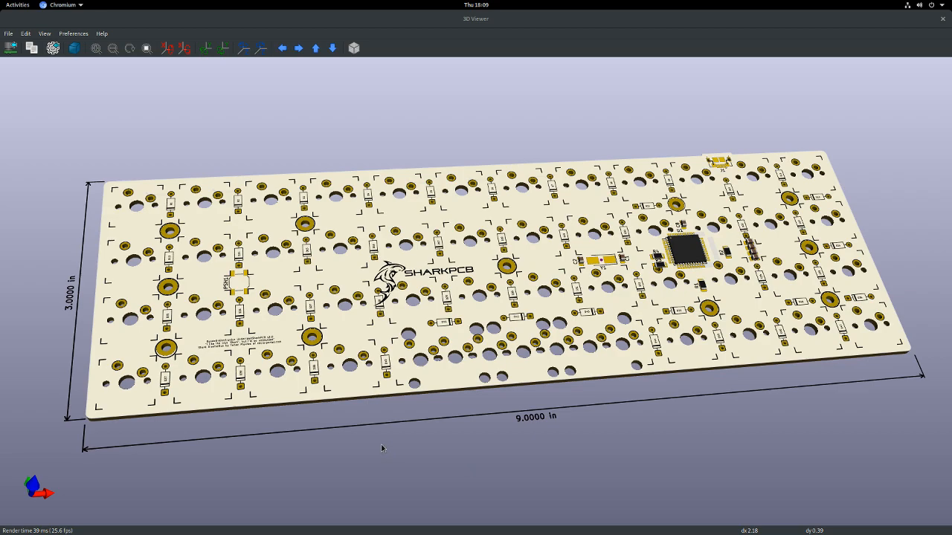
- Inspect the whole keyboard PCB from several angles in the 3D viewer
drag(436, 335, 398, 426)
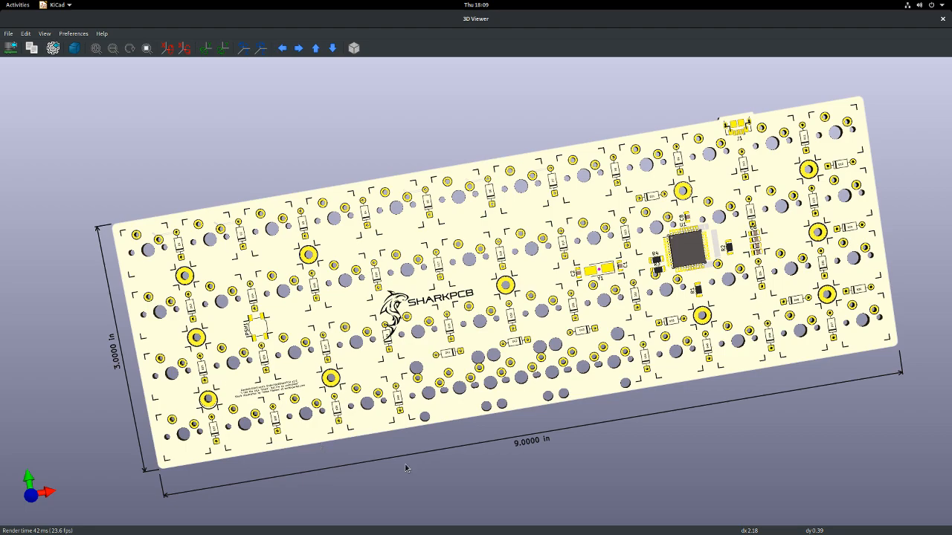
drag(484, 418, 465, 363)
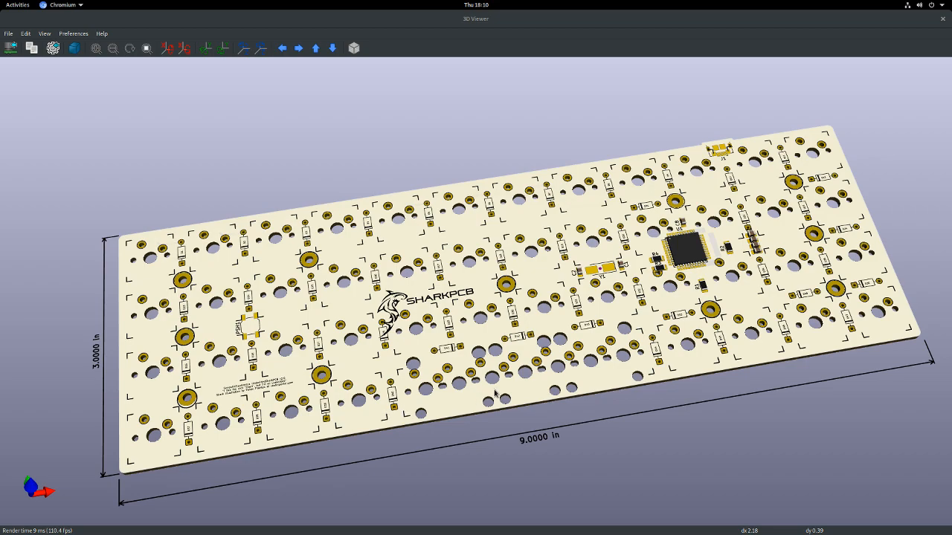
drag(568, 310, 560, 388)
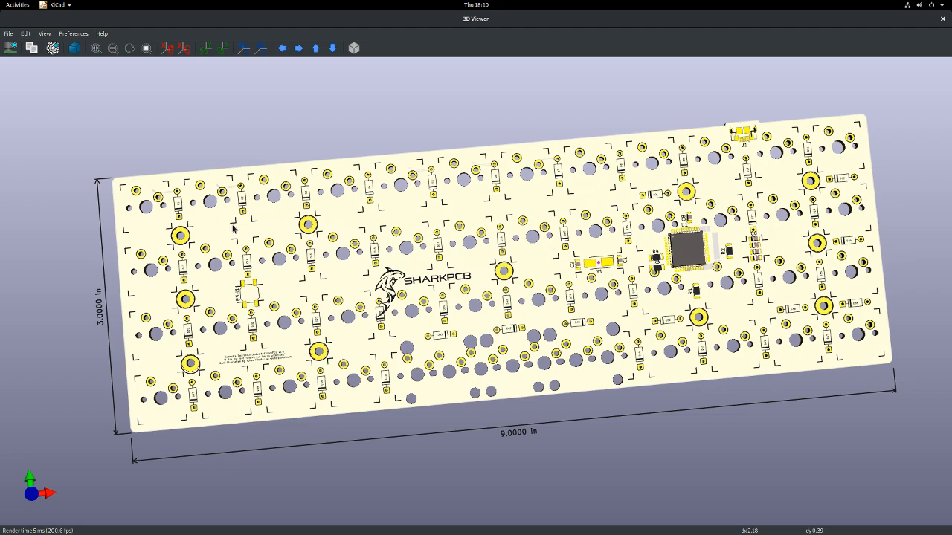
drag(525, 351, 465, 231)
- Move the 3D viewer aside and examine the full board layout with its unrouted connections in Pcbnew
drag(427, 25, 951, 171)
scroll(547, 263, down, 8)
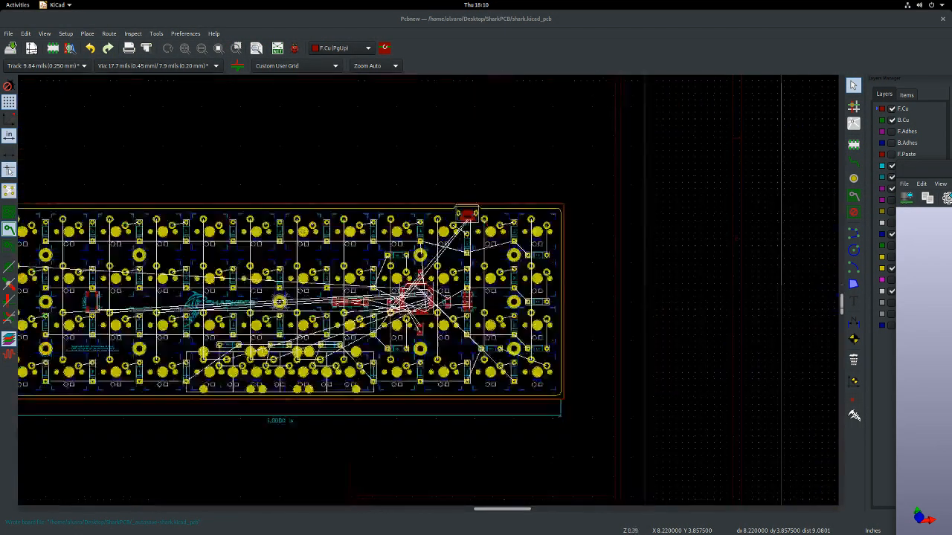
scroll(428, 293, up, 3)
scroll(428, 291, down, 1)
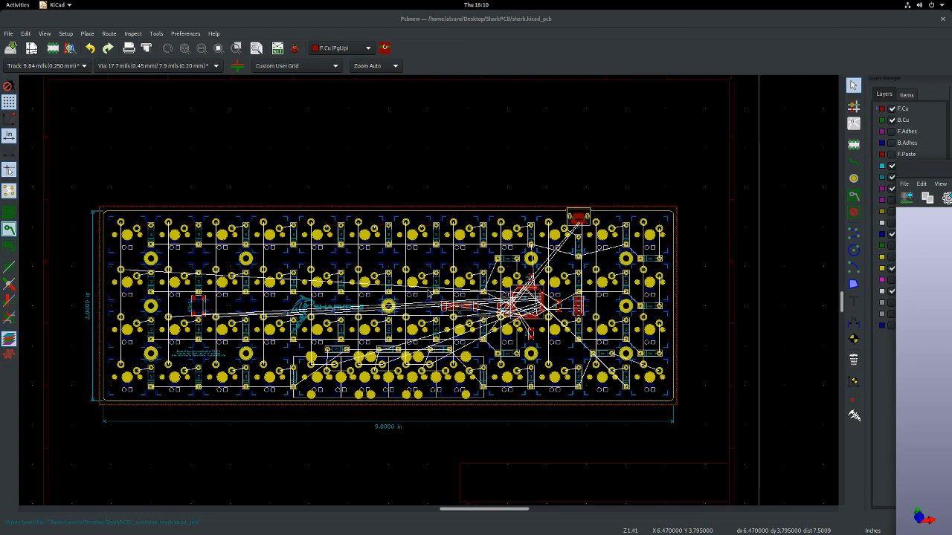
scroll(344, 301, up, 2)
scroll(393, 253, down, 1)
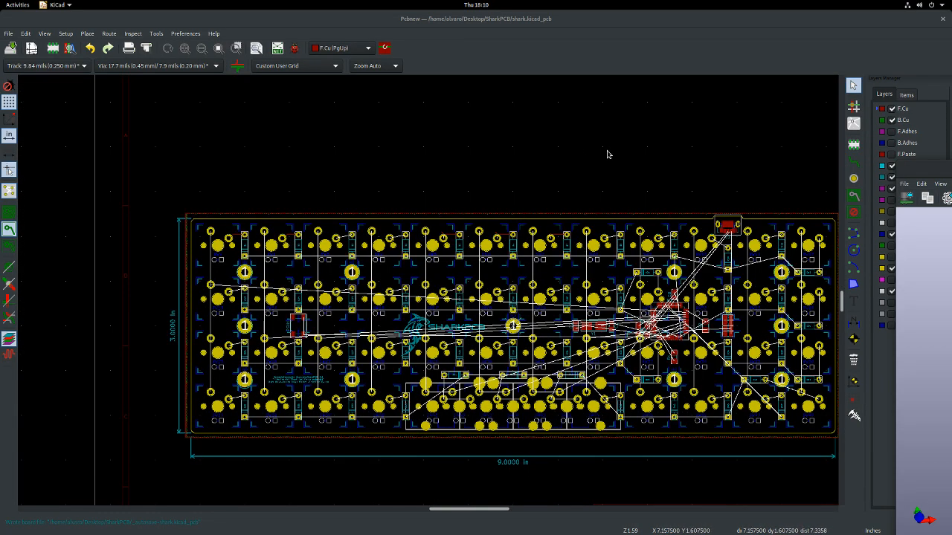
middle_drag(608, 152, 530, 128)
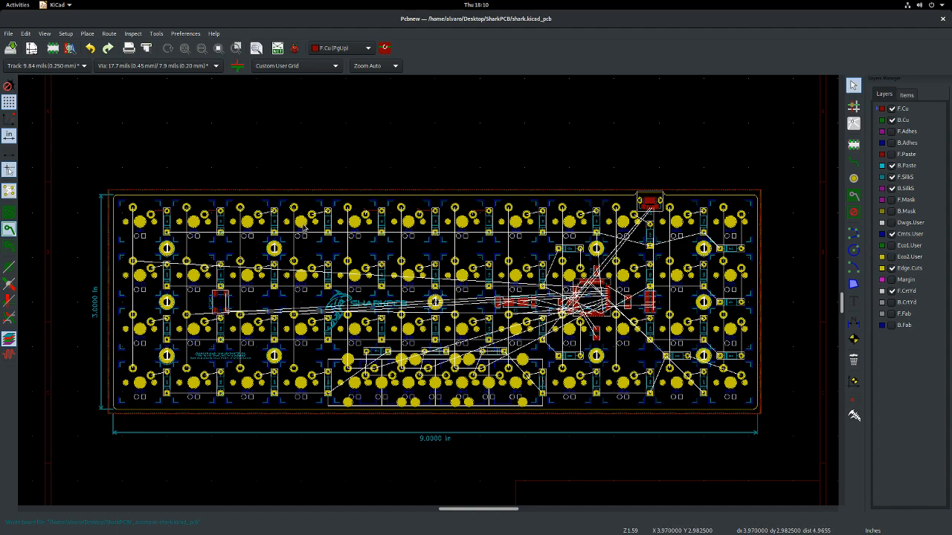
scroll(361, 367, up, 3)
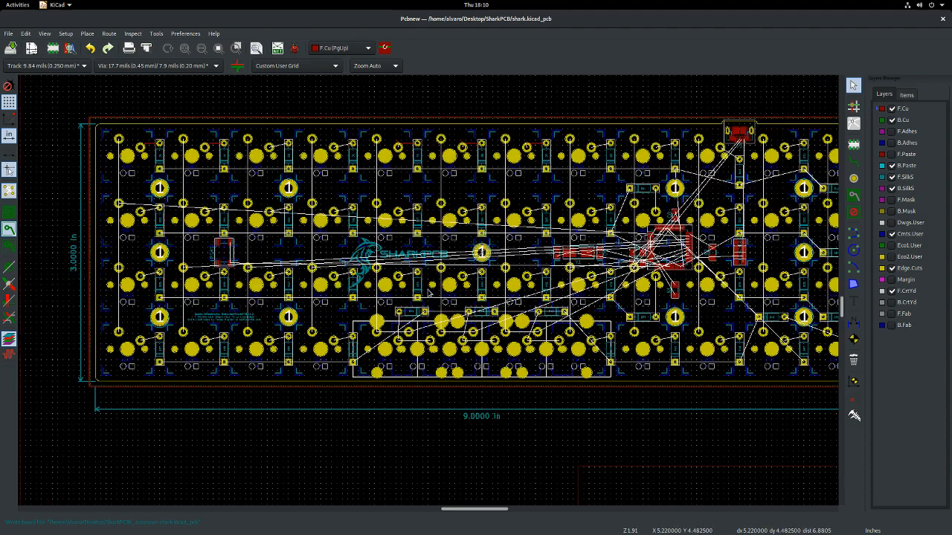
- Bring the 3D viewer back to view the board from another angle, and return to Pcbnew
key(alt+3)
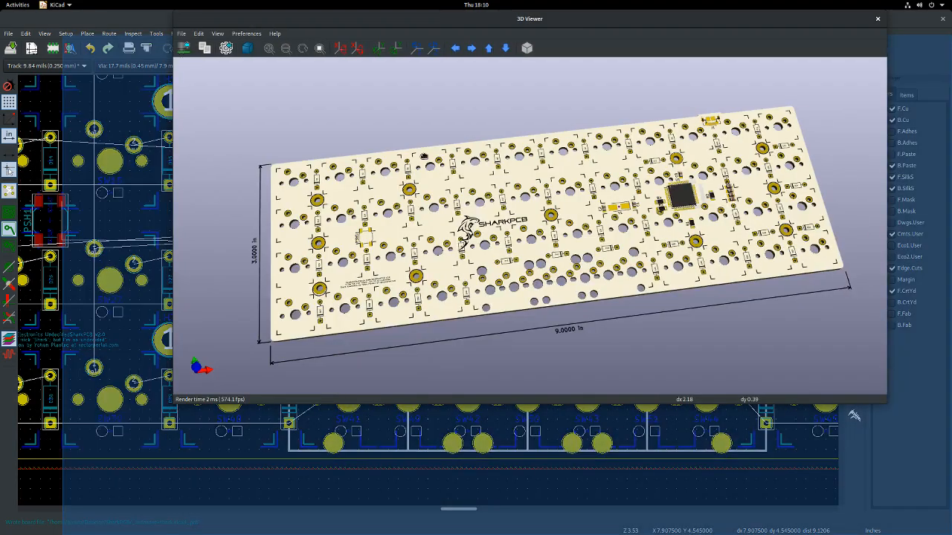
drag(420, 287, 394, 292)
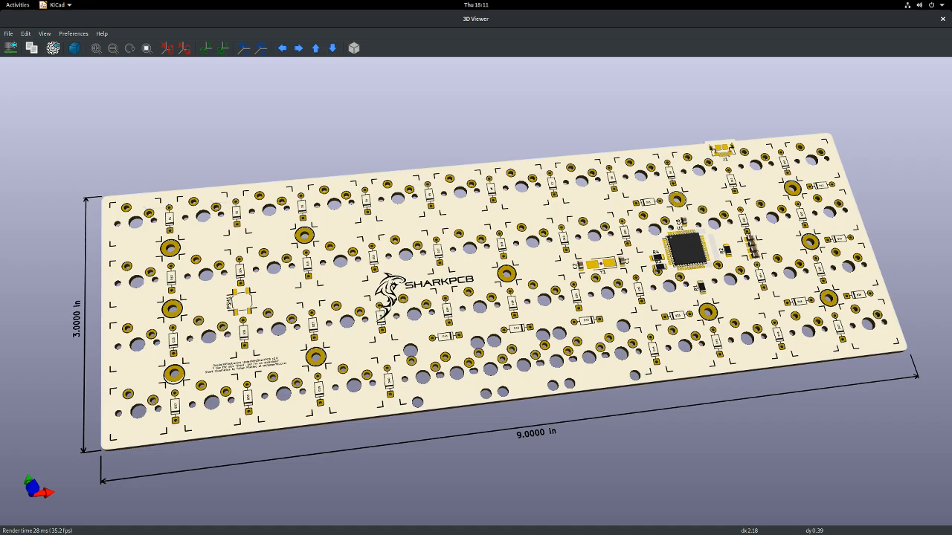
drag(380, 23, 364, 68)
key(alt+Tab)
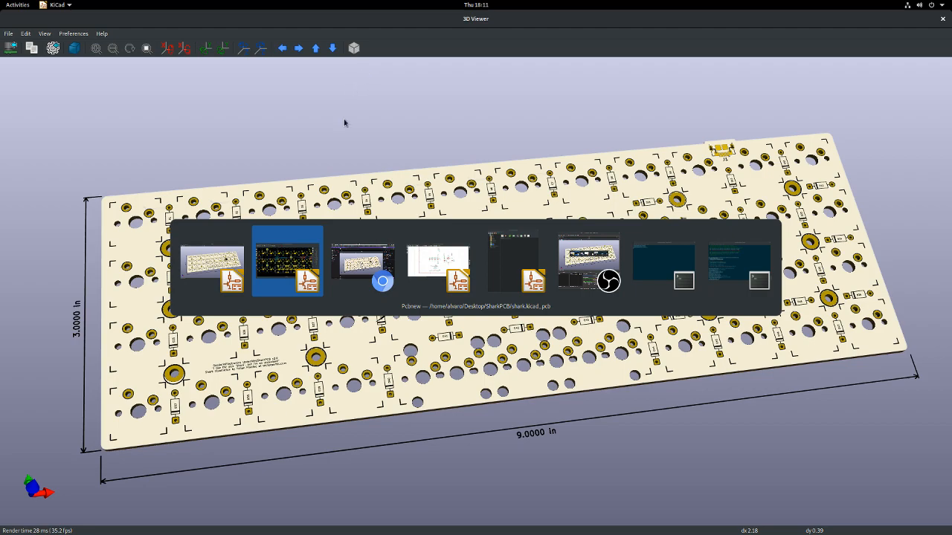
- Switch to Chromium and open the SharkPCB repository page on GitHub
click(364, 276)
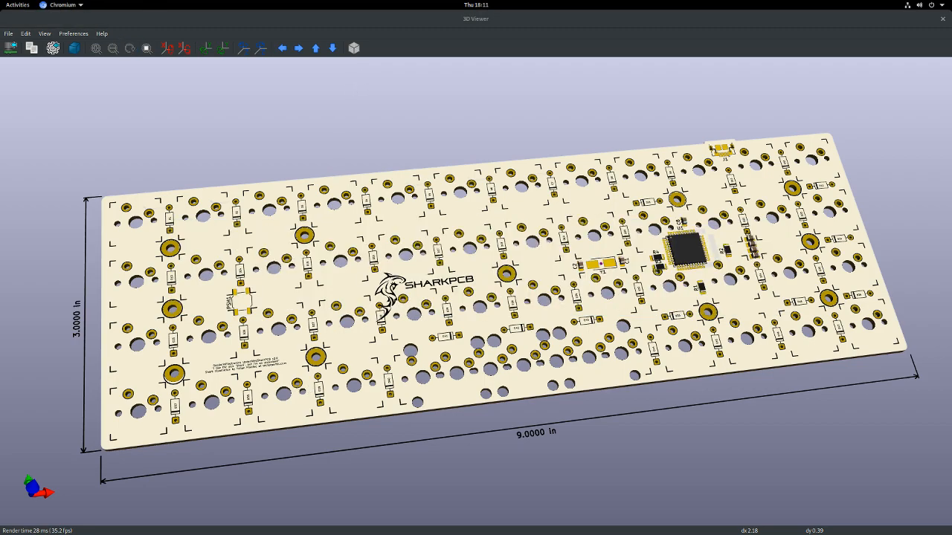
text(guth)
key(BackSpace)
key(BackSpace)
key(BackSpace)
text(ithub.com/G)
key(Return)
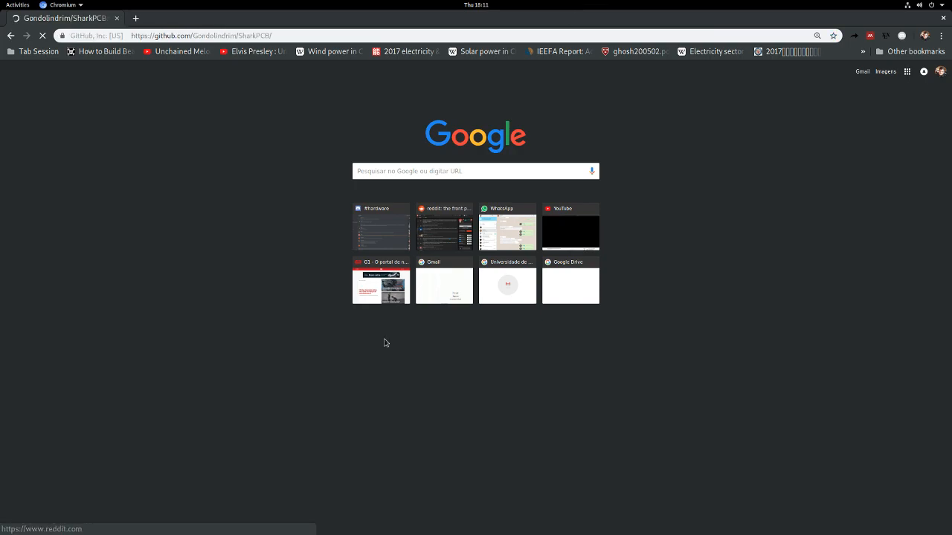
- Open the README's board preview image in its own tab and enlarge it to examine the keyboard's component layout
scroll(414, 365, down, 10)
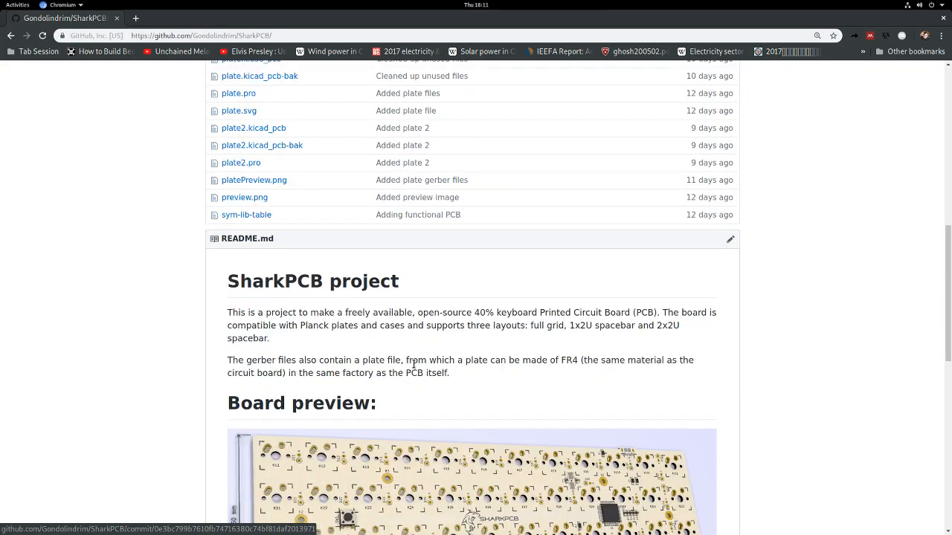
scroll(414, 364, down, 3)
click(498, 428)
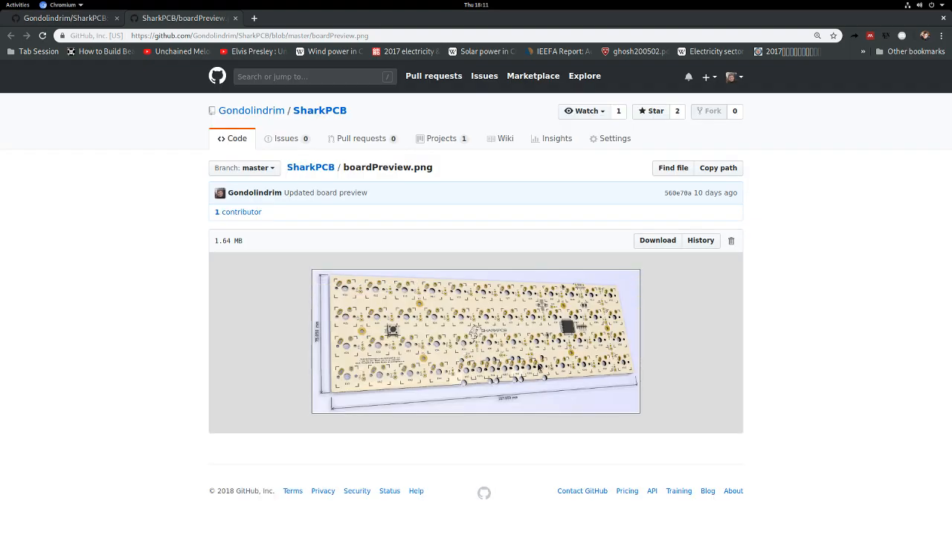
ctrl+scroll(498, 377, up, 2)
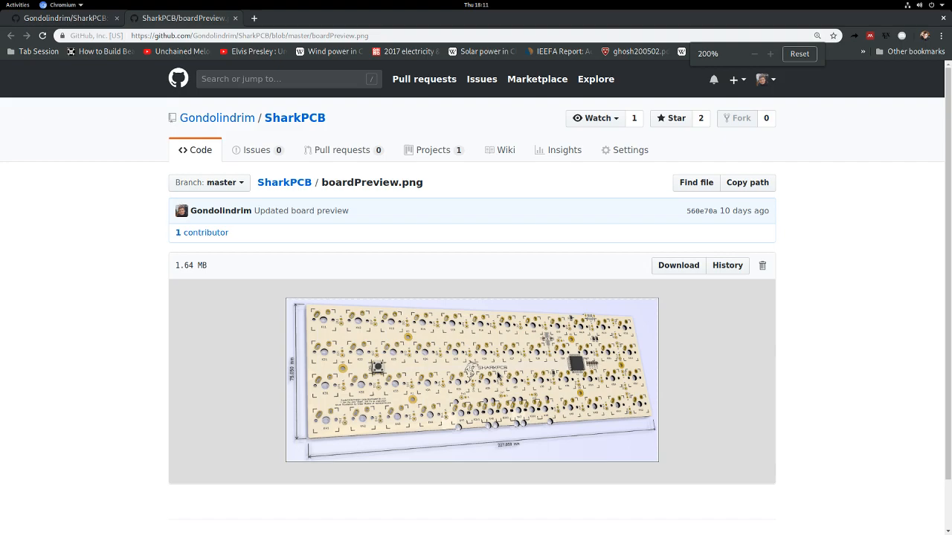
scroll(506, 406, down, 5)
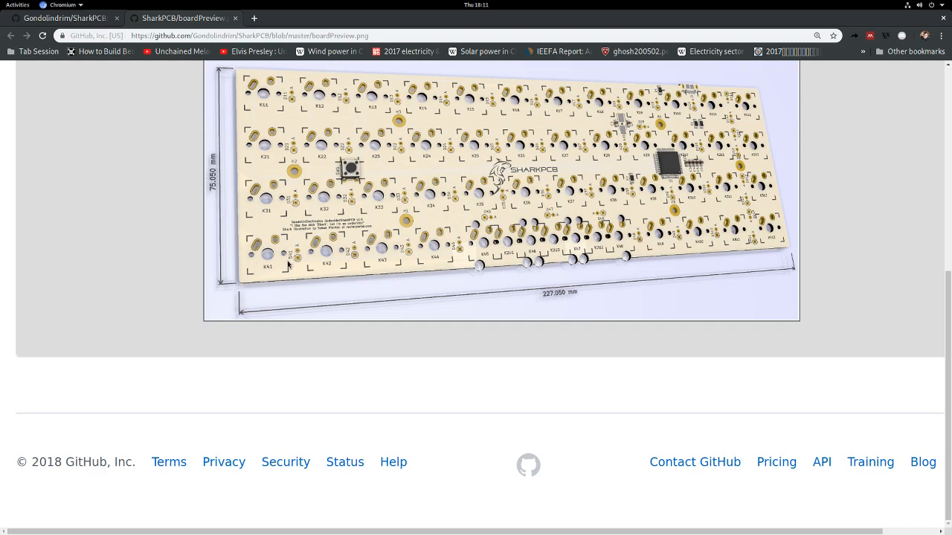
scroll(384, 299, up, 3)
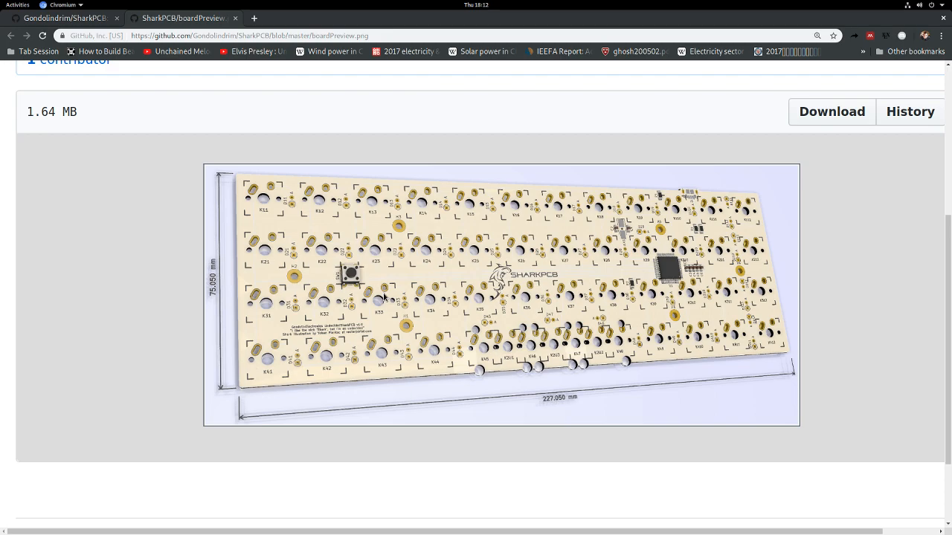
scroll(400, 343, up, 1)
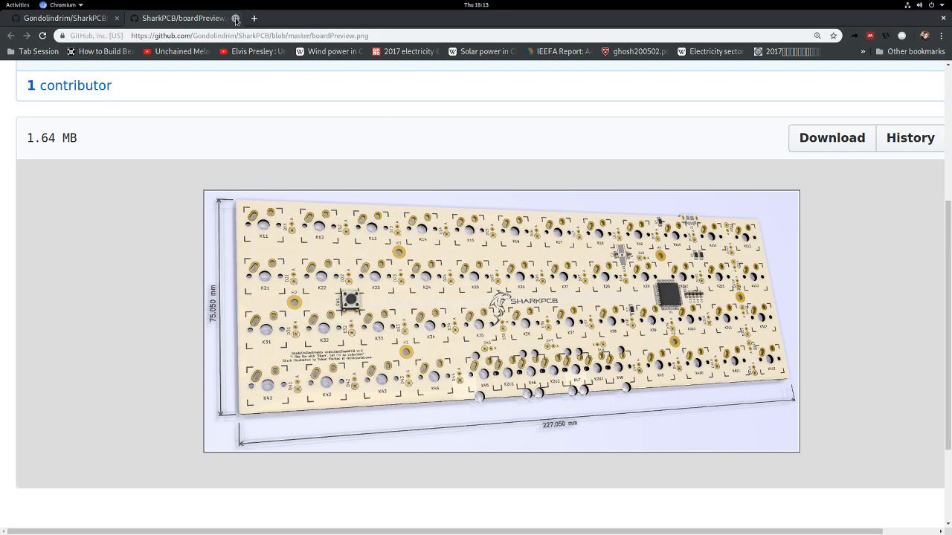
scroll(655, 312, up, 1)
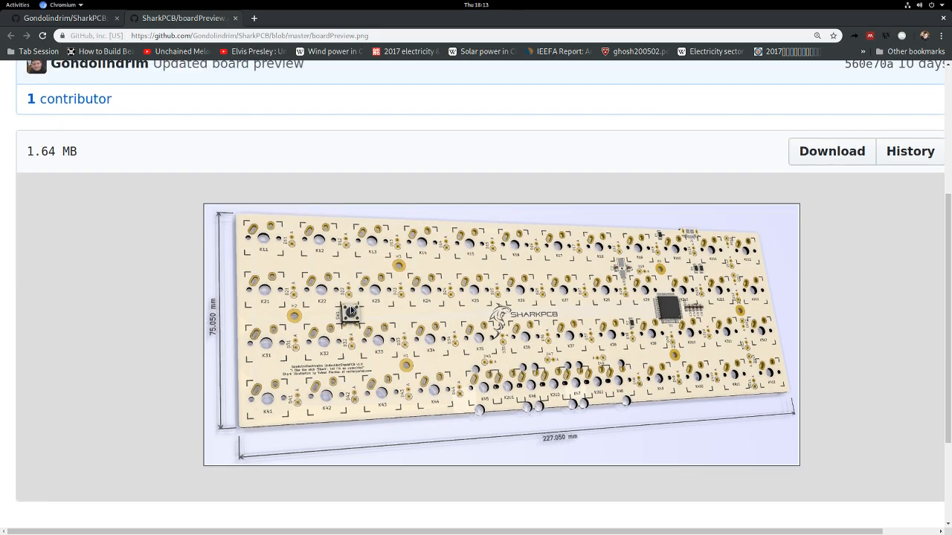
scroll(654, 312, down, 2)
scroll(654, 312, up, 2)
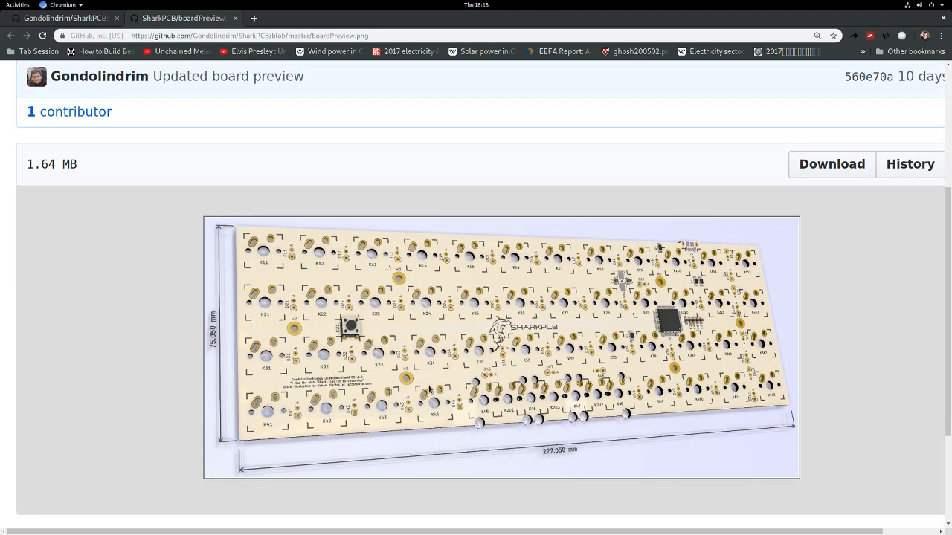
- Go back to the repository README, close its tab, and switch to the schematic in Eeschema
click(92, 22)
scroll(348, 144, down, 1)
scroll(348, 144, down, 3)
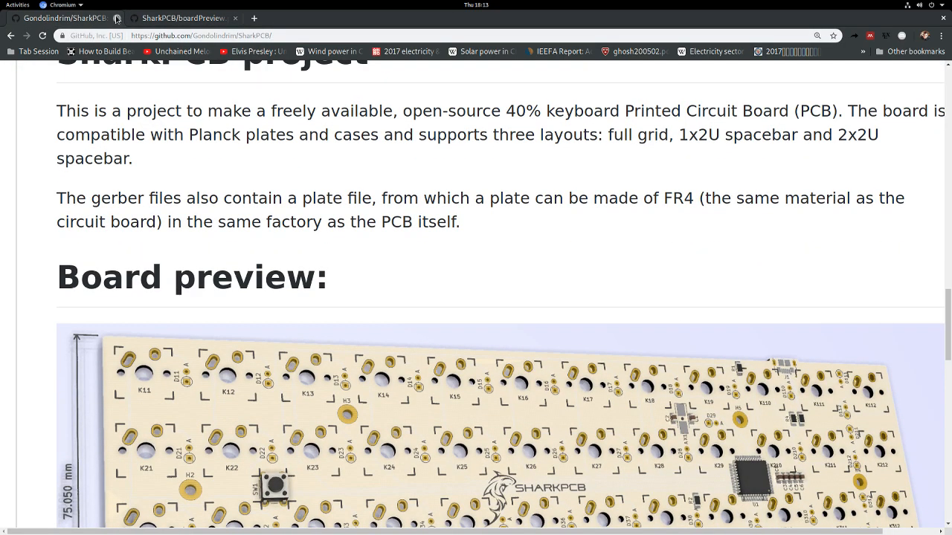
click(117, 18)
key(alt+Tab)
key(alt+Tab)
key(alt+Tab)
key(alt+Tab)
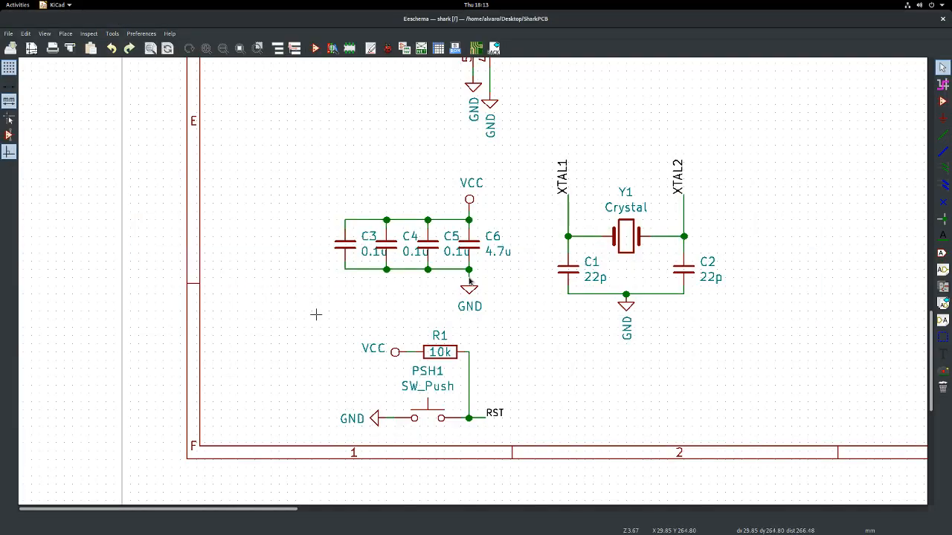
- Examine the whole schematic sheet, including the switch matrix, microcontroller and supporting circuits
scroll(469, 280, down, 4)
scroll(468, 279, down, 5)
scroll(476, 279, up, 2)
scroll(466, 276, up, 1)
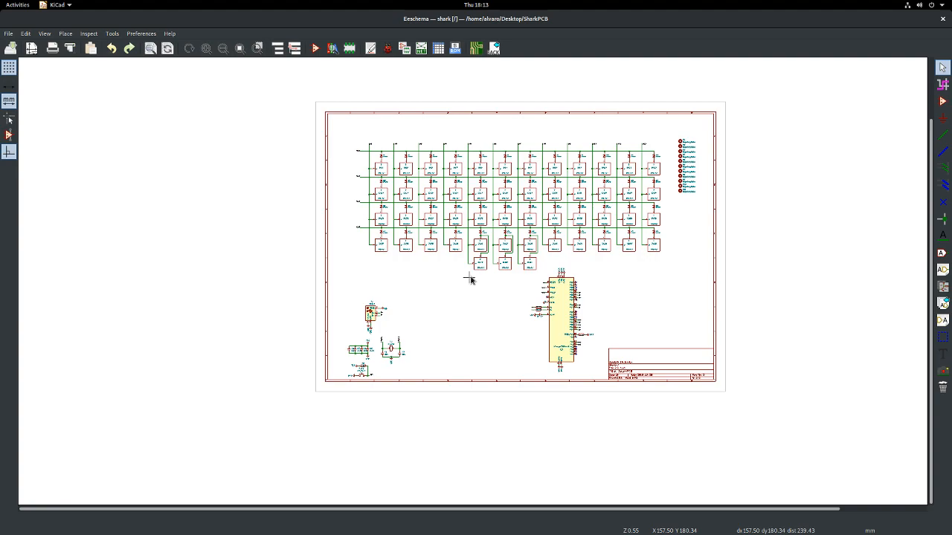
scroll(465, 276, up, 1)
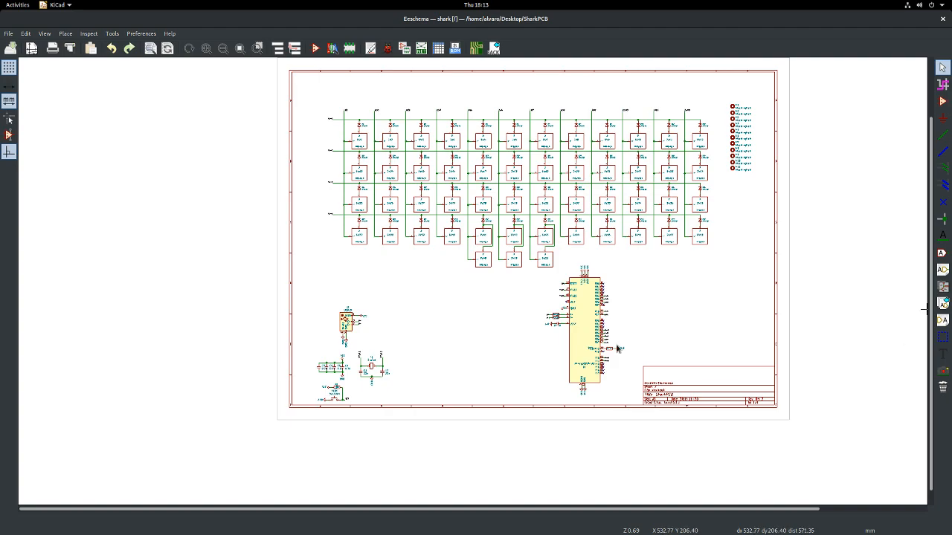
scroll(469, 281, down, 1)
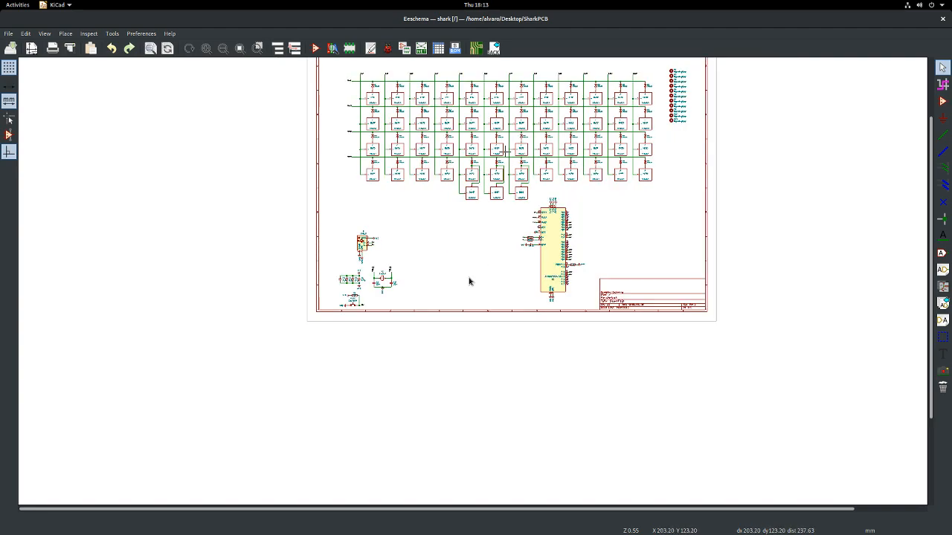
scroll(469, 281, up, 1)
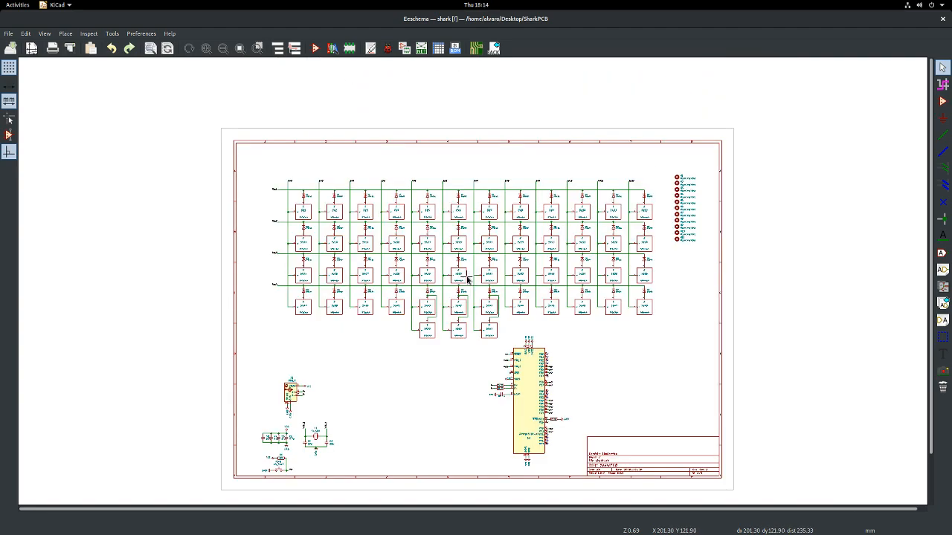
drag(929, 182, 933, 195)
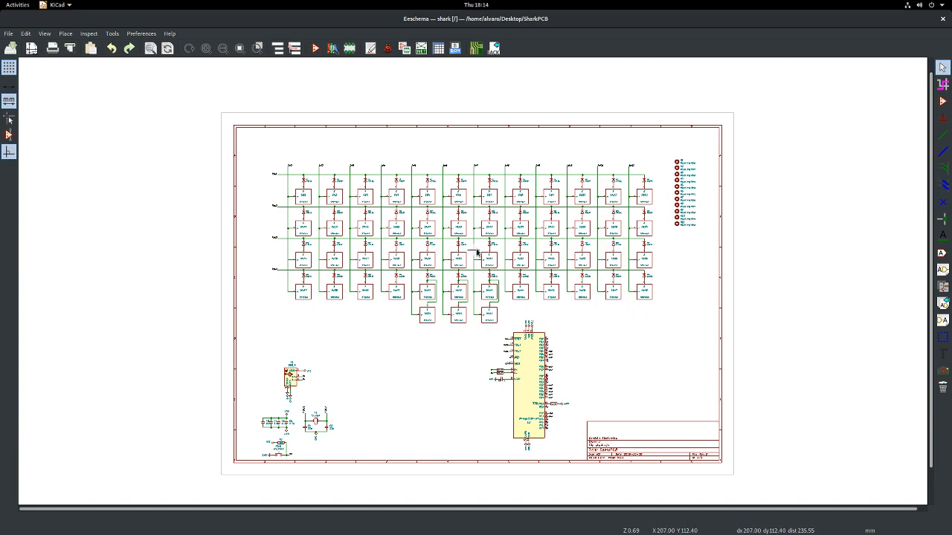
- Examine the switch matrix and how SW1 and diode D1 connect to the Col1 and Row1 lines
scroll(468, 280, up, 1)
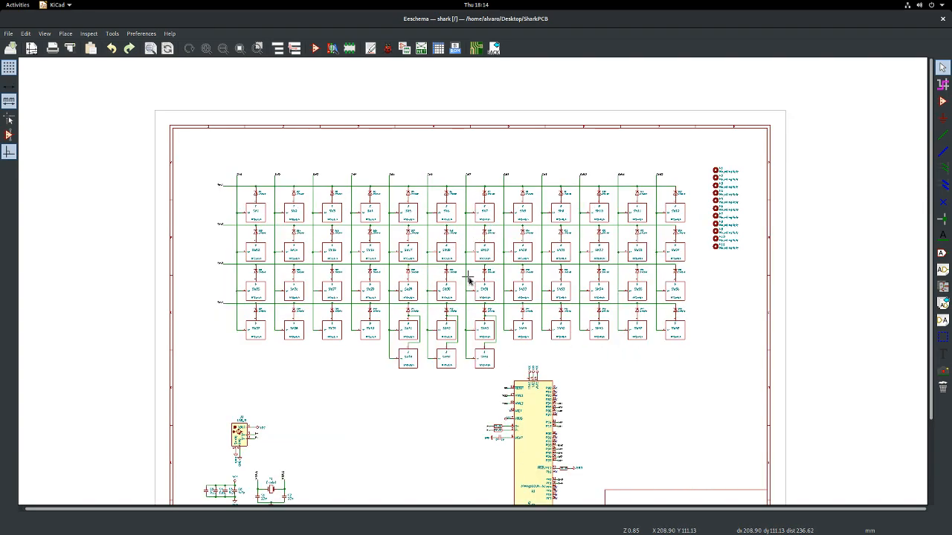
scroll(467, 283, up, 2)
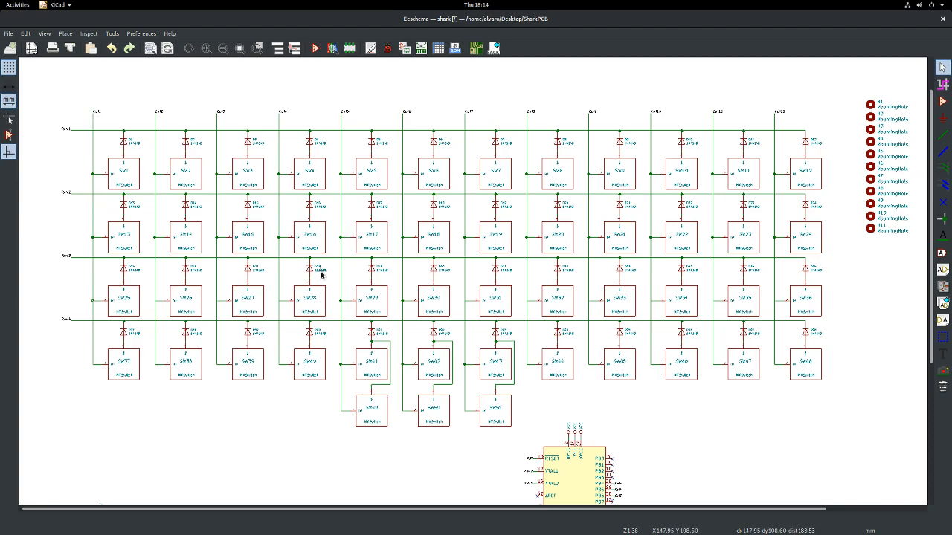
scroll(126, 158, up, 5)
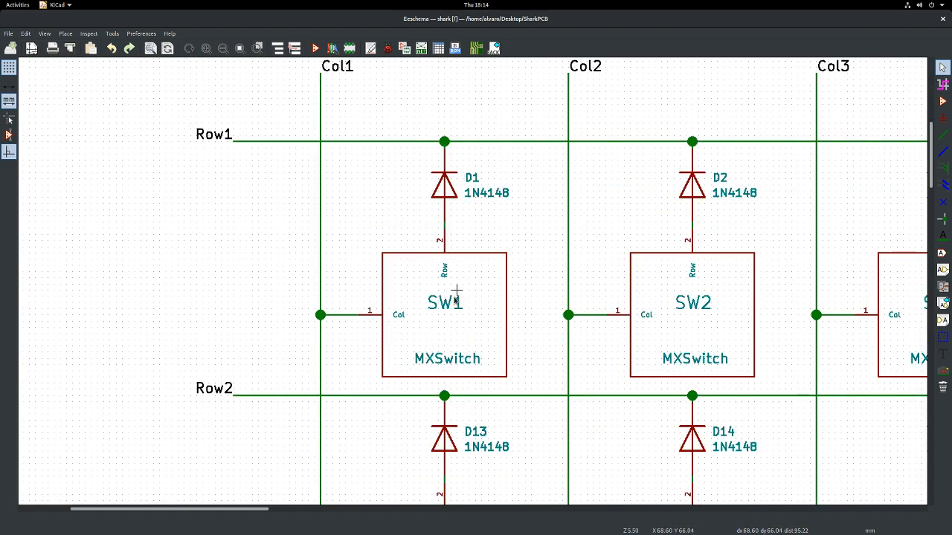
scroll(385, 272, down, 2)
scroll(468, 280, down, 3)
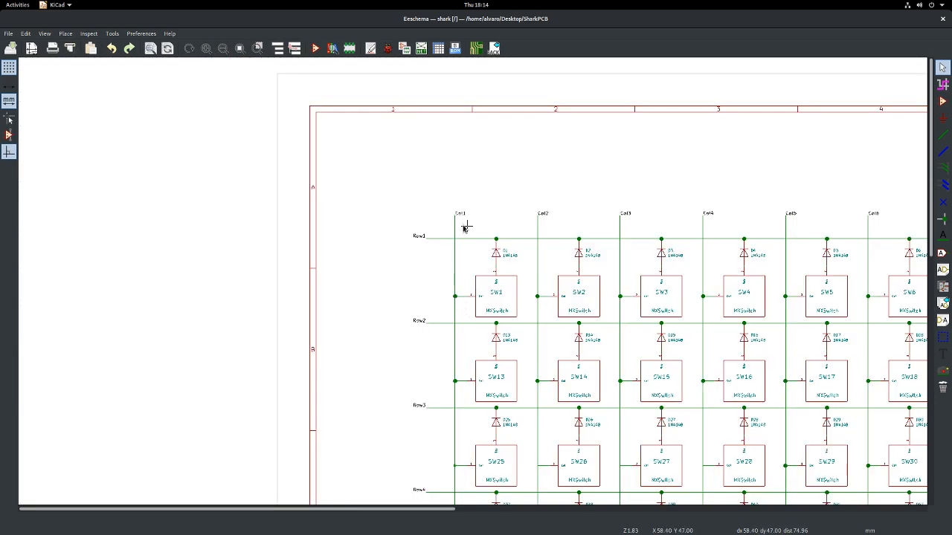
scroll(458, 223, up, 2)
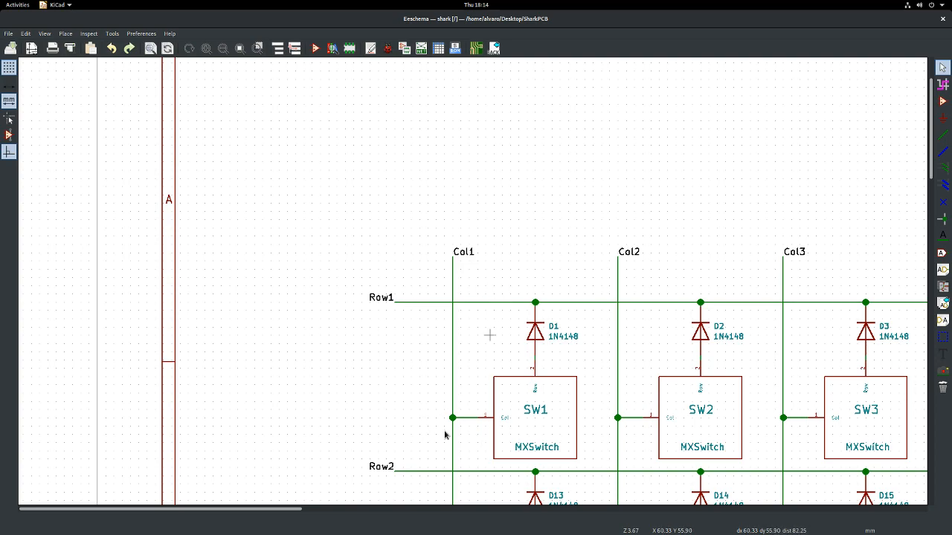
- Examine the ATmega32U4 microcontroller's pins and their row and column label assignments
scroll(475, 274, down, 5)
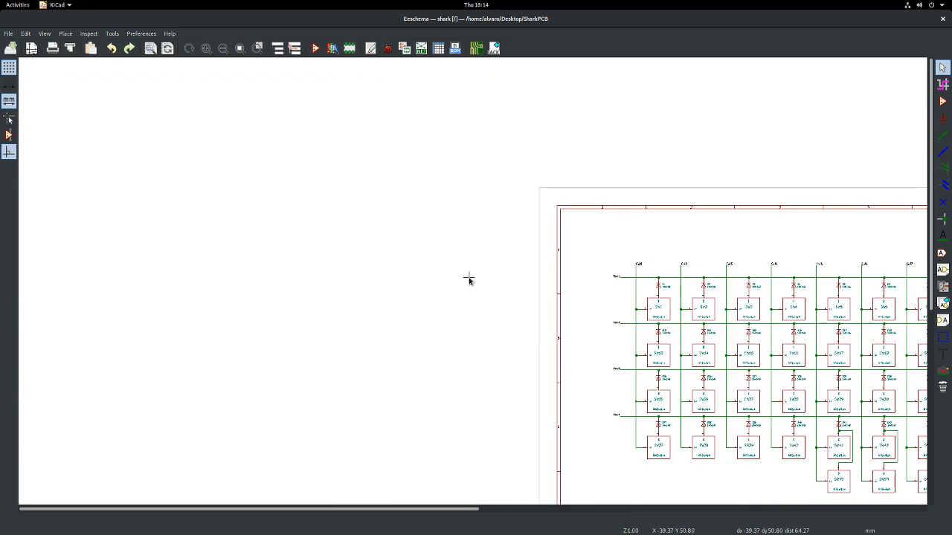
scroll(682, 398, down, 2)
scroll(479, 282, up, 4)
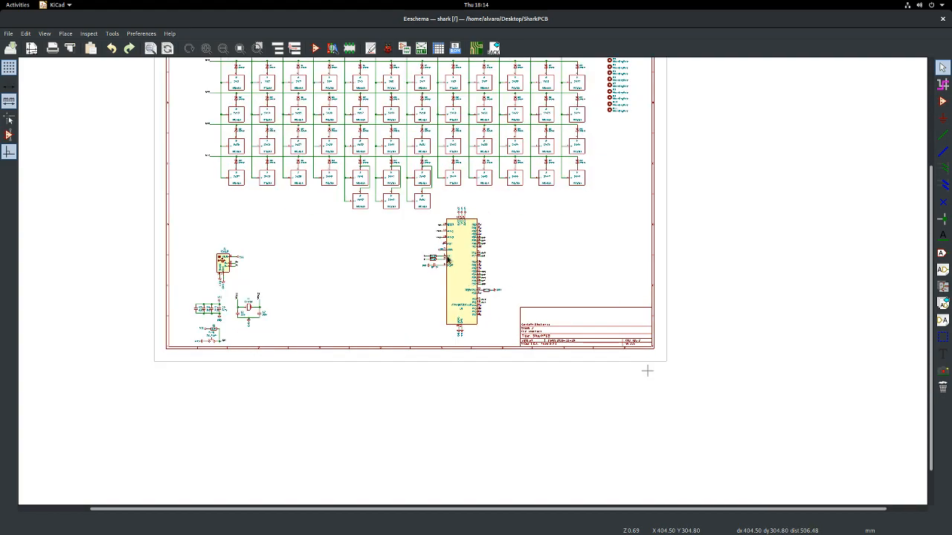
scroll(465, 236, up, 1)
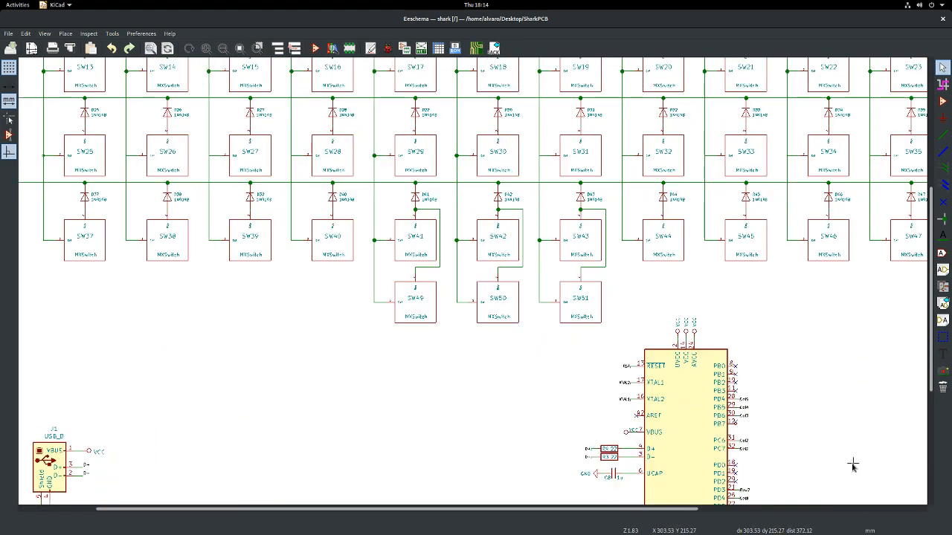
scroll(610, 342, down, 4)
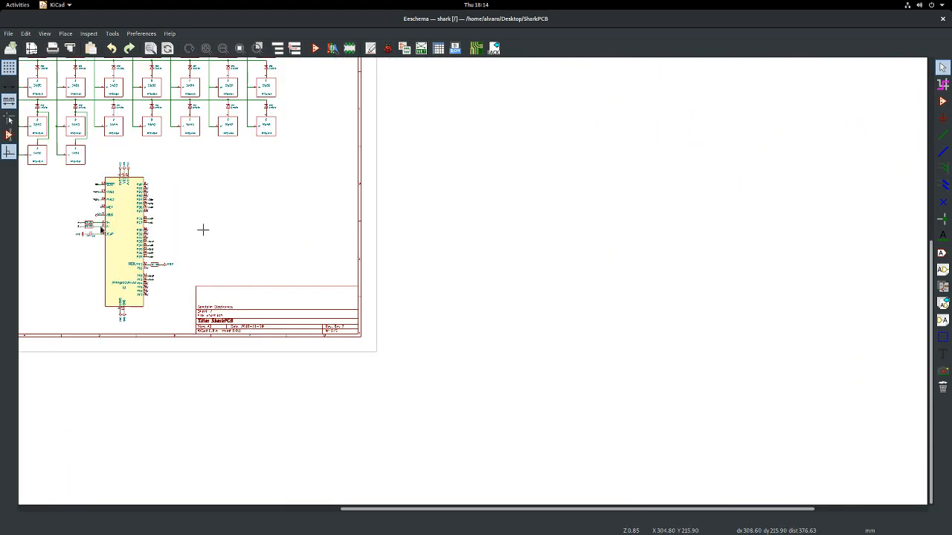
scroll(449, 280, up, 2)
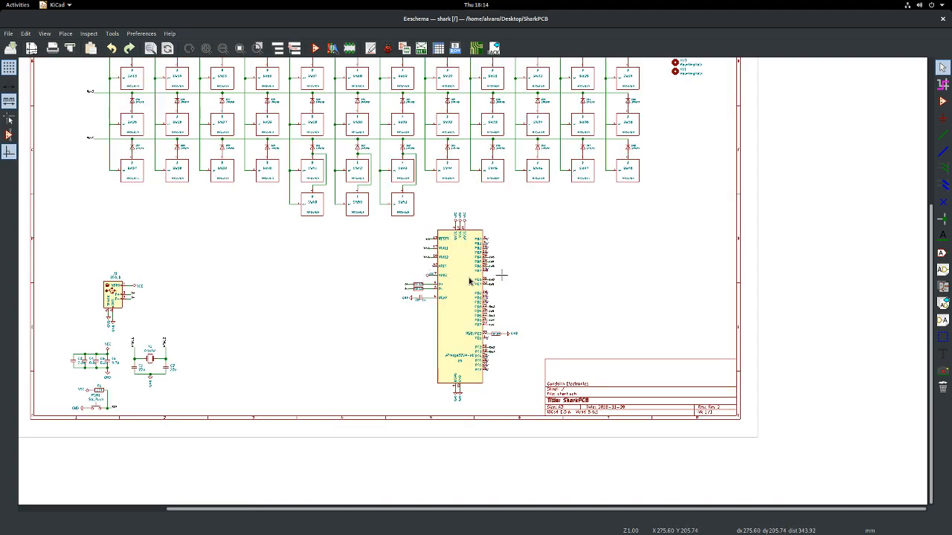
scroll(468, 281, up, 3)
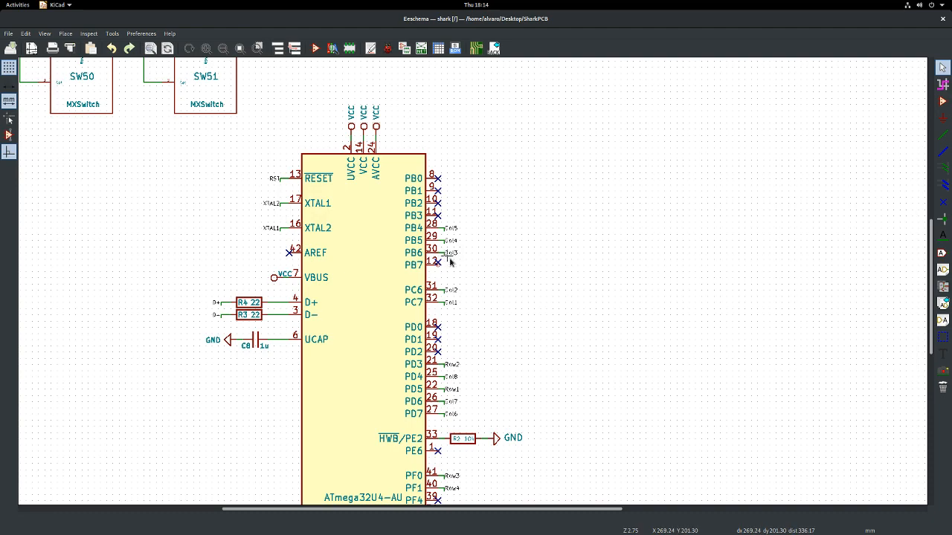
scroll(468, 280, down, 1)
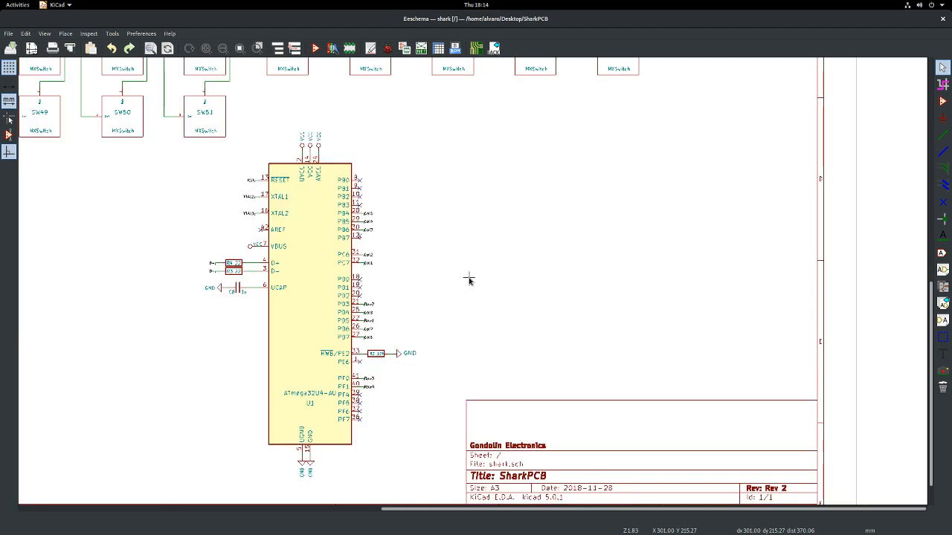
scroll(468, 280, down, 1)
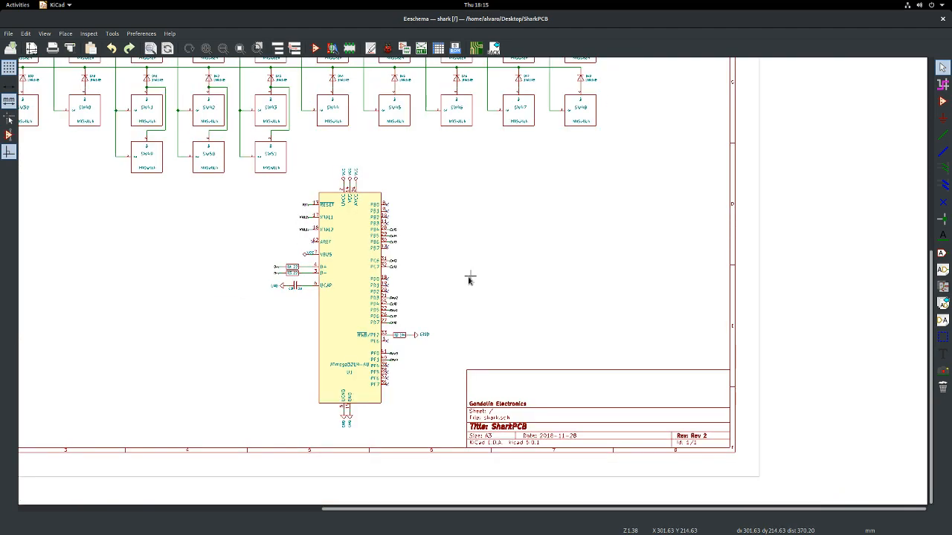
- Examine the full schematic again, comparing the switch matrix with the microcontroller below it
scroll(470, 281, down, 1)
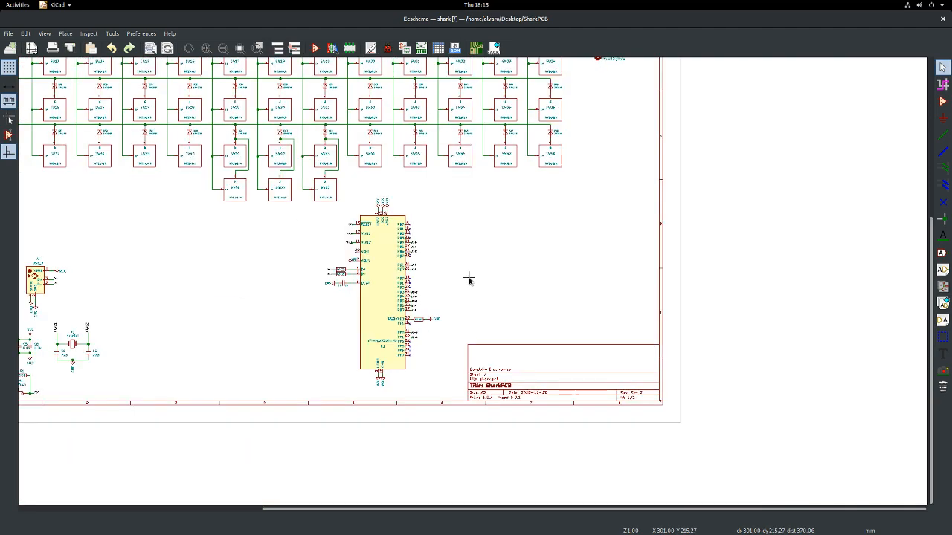
scroll(468, 279, down, 1)
scroll(469, 278, down, 1)
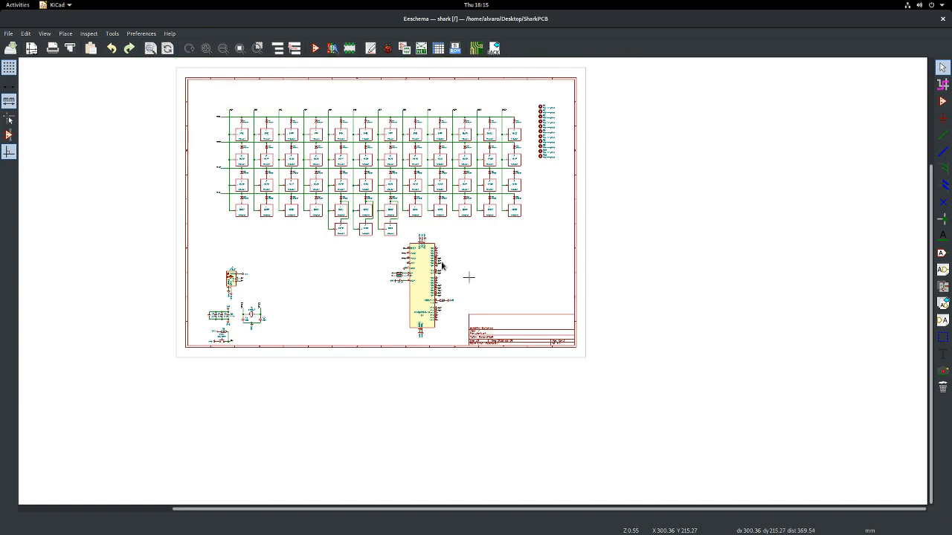
scroll(468, 278, down, 2)
scroll(468, 279, up, 2)
scroll(470, 281, up, 1)
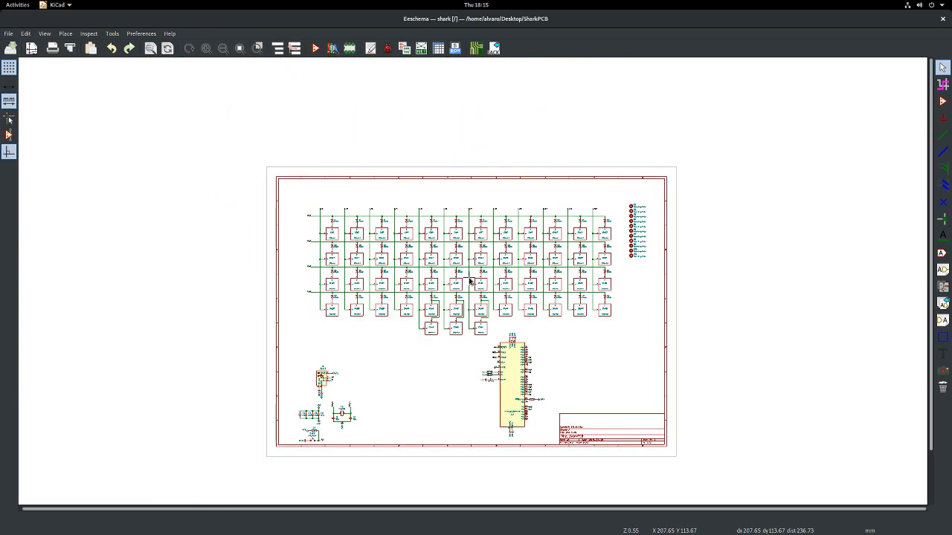
scroll(469, 281, up, 1)
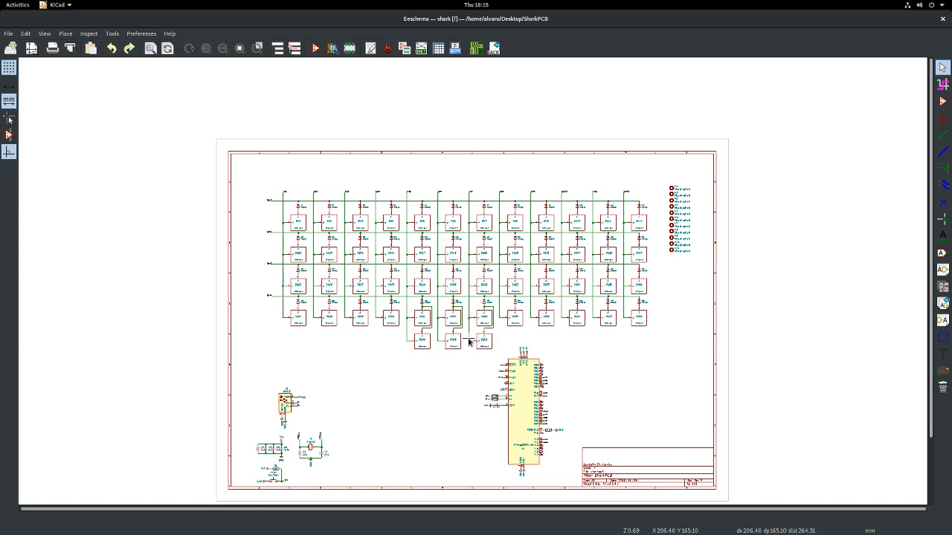
scroll(469, 281, up, 1)
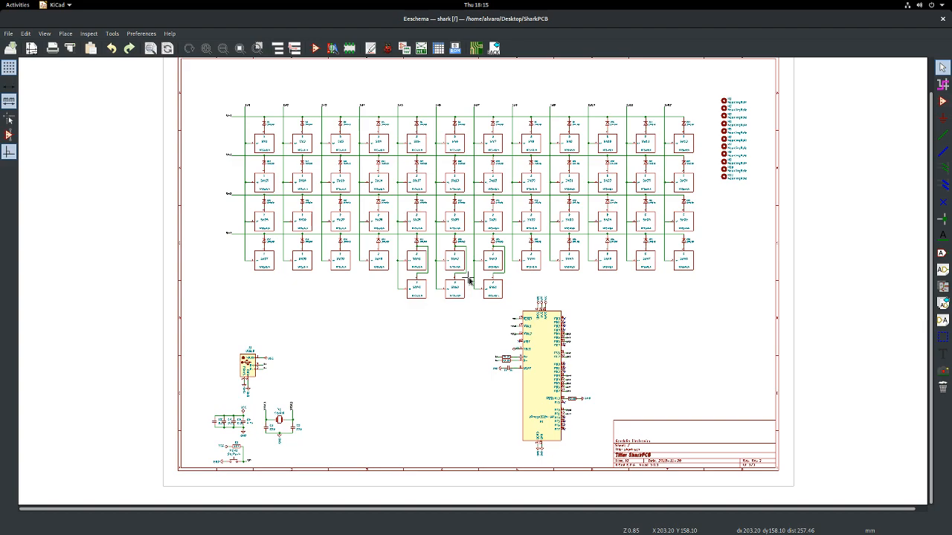
- Compare bottom-row switches SW41–SW43 and SW49–SW51 in the schematic with their overlapping footprints on the board layout and the online board preview
key(alt+Tab)
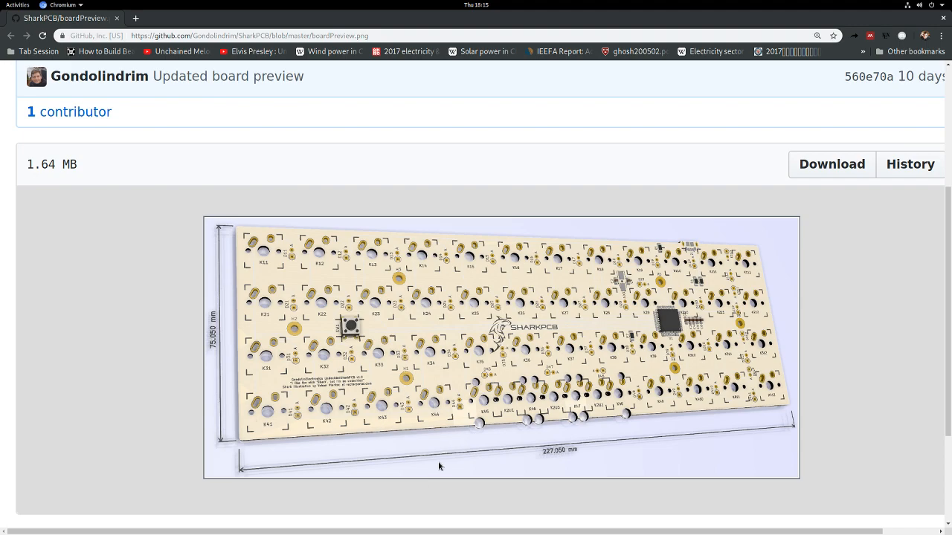
key(alt+Tab)
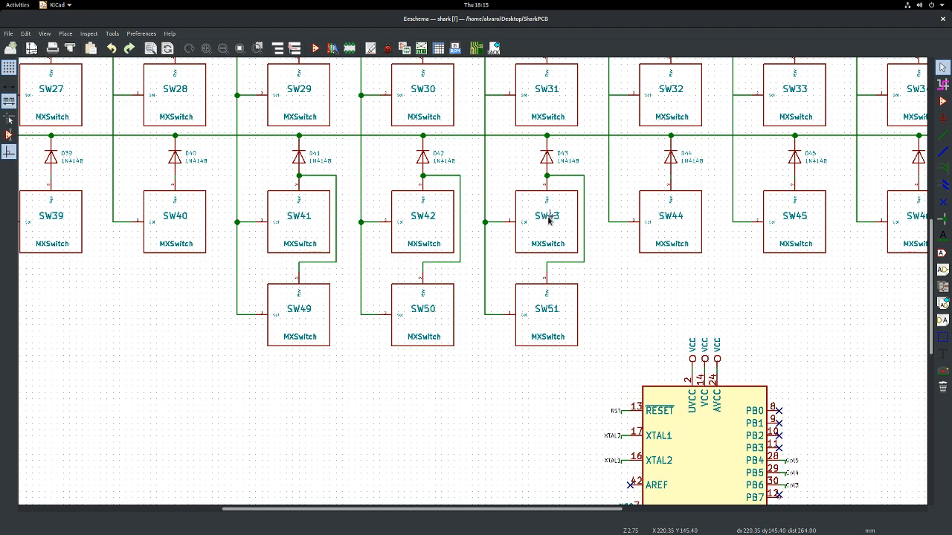
key(alt+Tab)
key(alt+Tab)
key(alt+Tab)
key(alt+Tab)
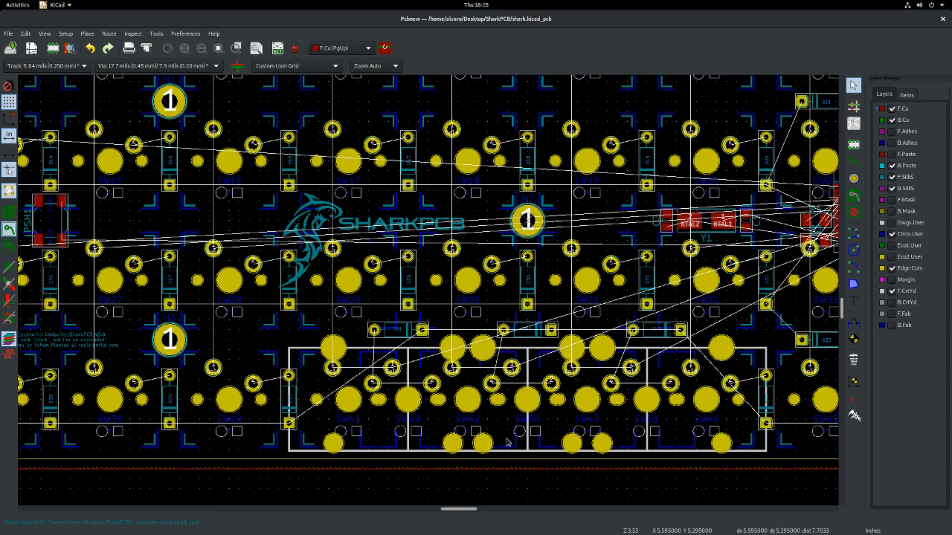
key(alt+Tab)
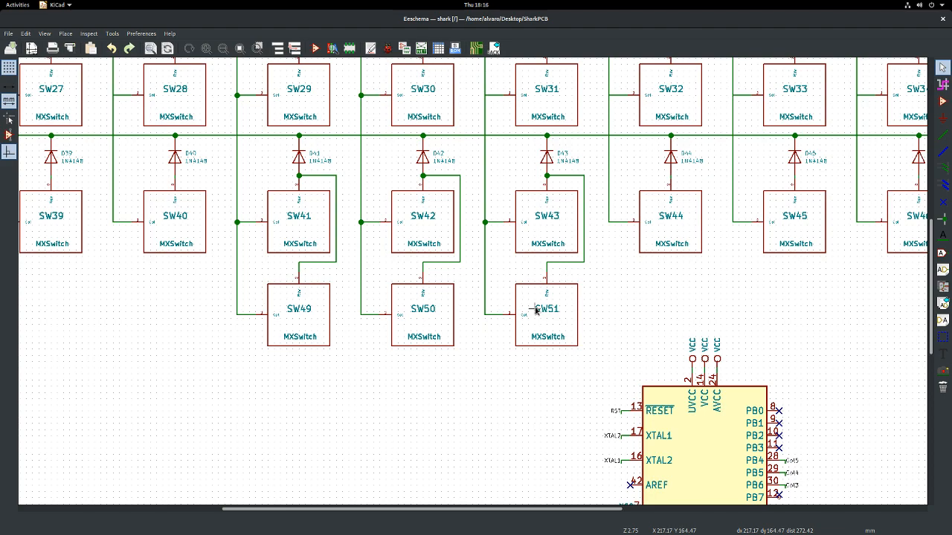
key(alt+Tab)
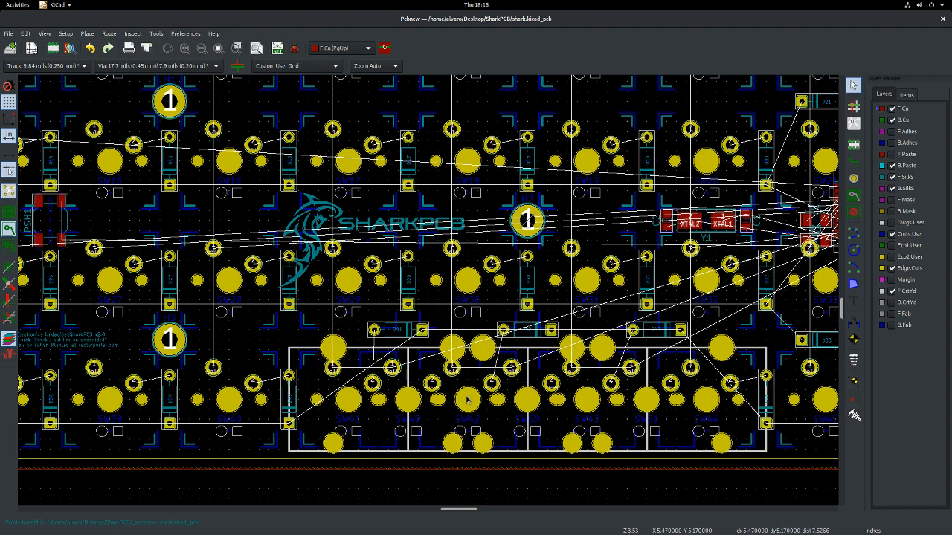
key(alt+Tab)
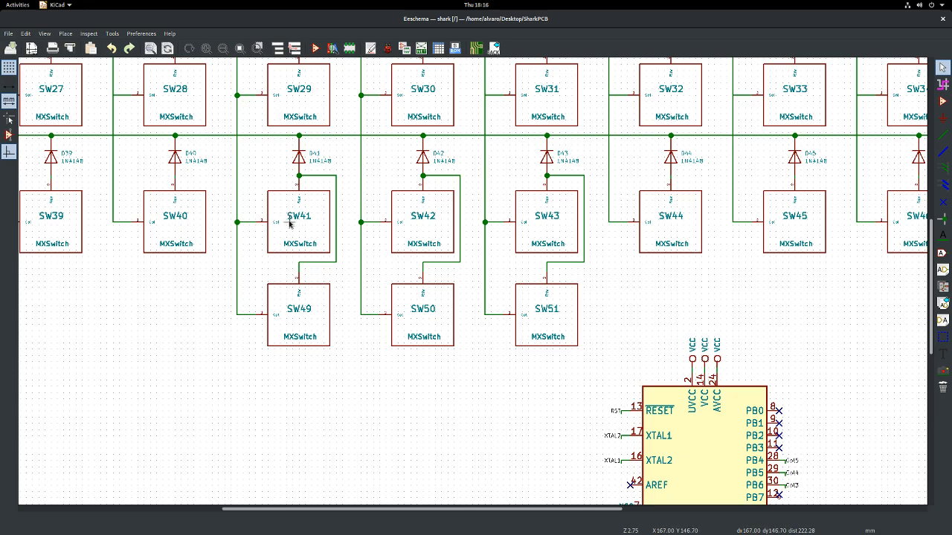
key(alt+Tab)
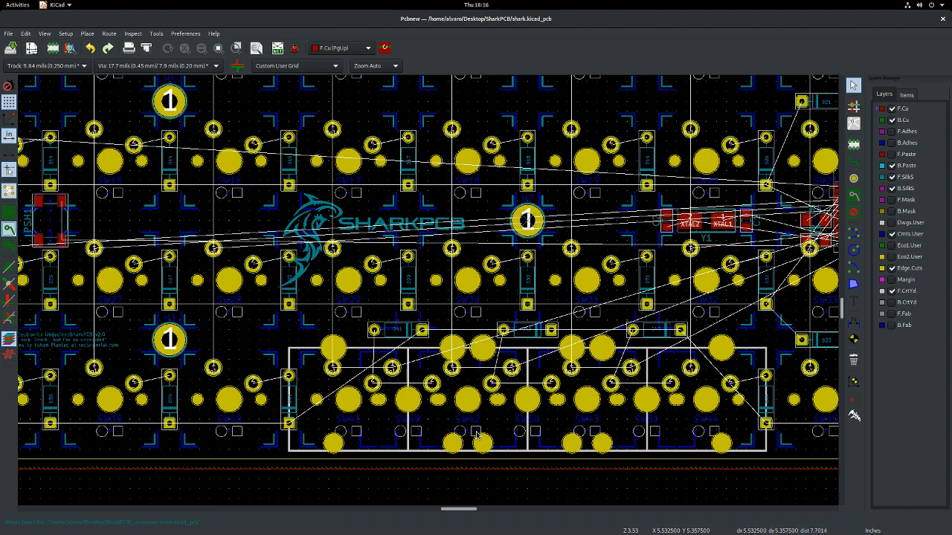
key(alt+Tab)
key(alt+Tab)
key(alt+Tab)
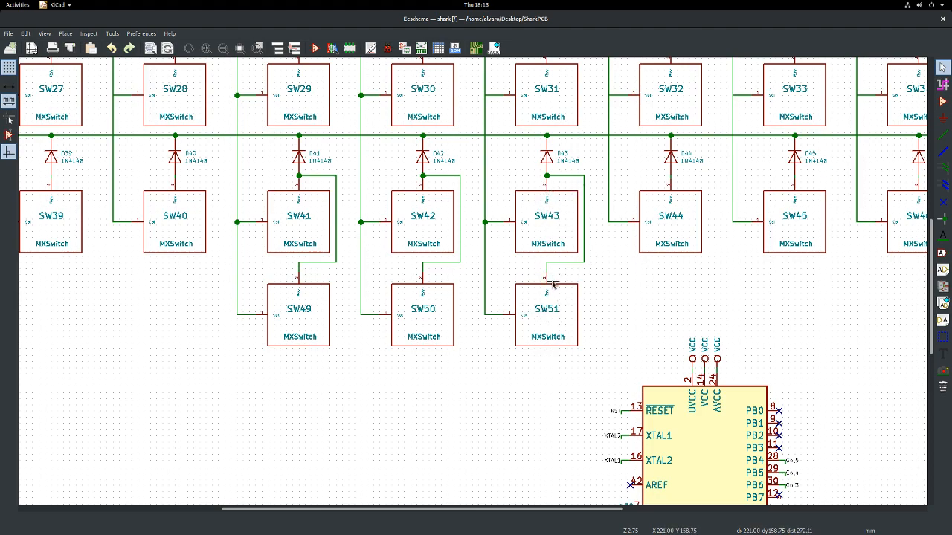
- Examine the whole board layout and its unrouted connections, including the area around the microcontroller
key(alt+Tab)
scroll(553, 285, down, 5)
scroll(429, 295, up, 2)
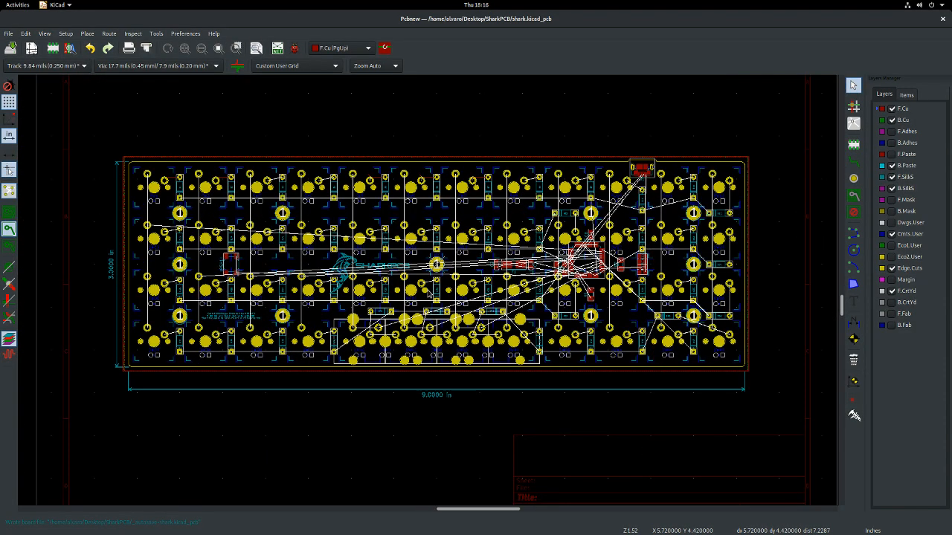
scroll(399, 278, down, 1)
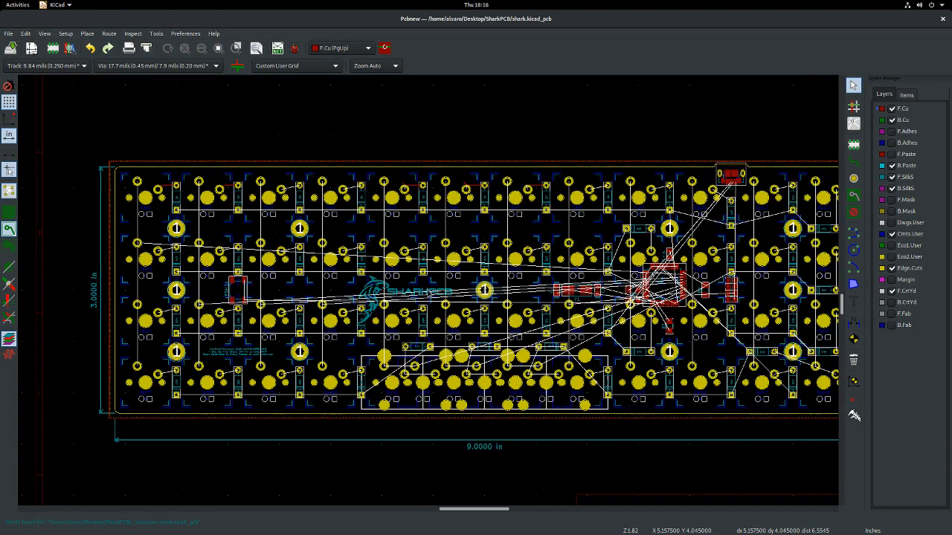
scroll(430, 294, up, 1)
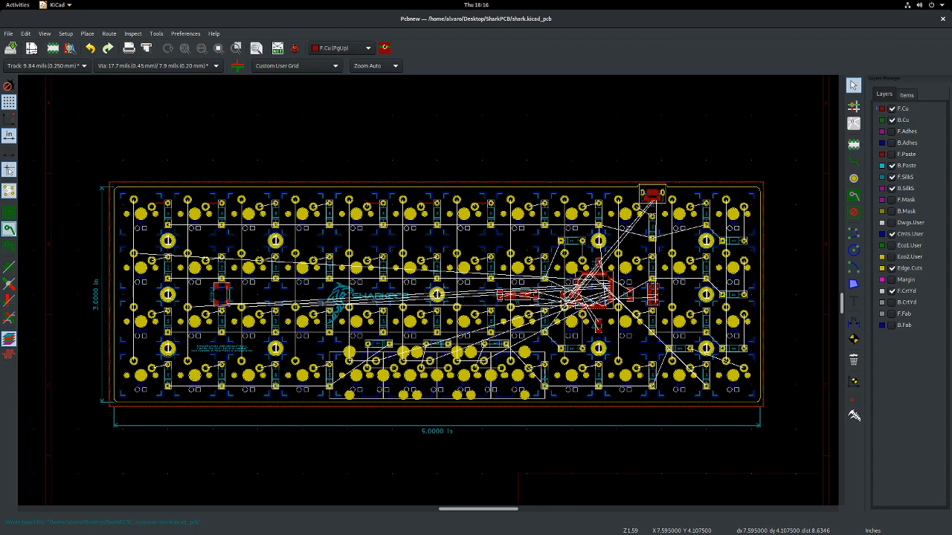
scroll(562, 300, up, 4)
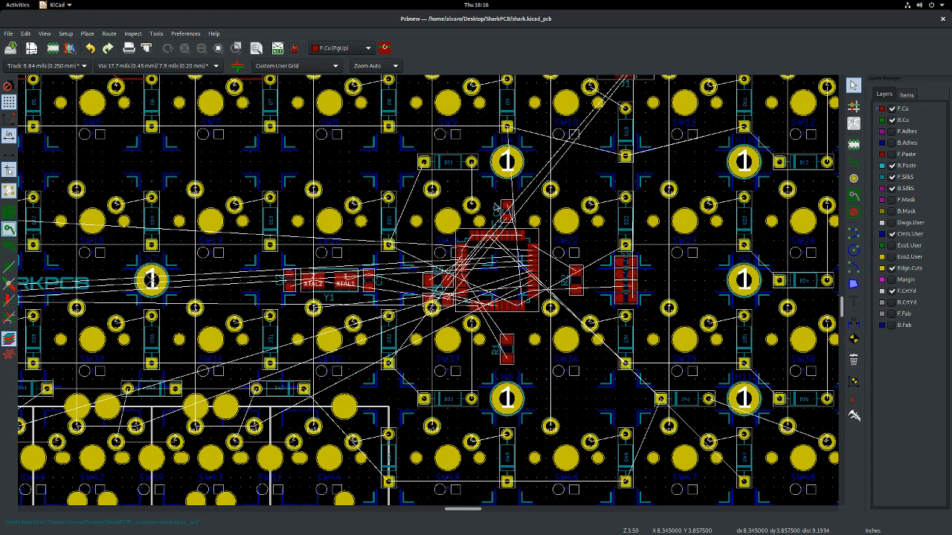
scroll(392, 171, down, 5)
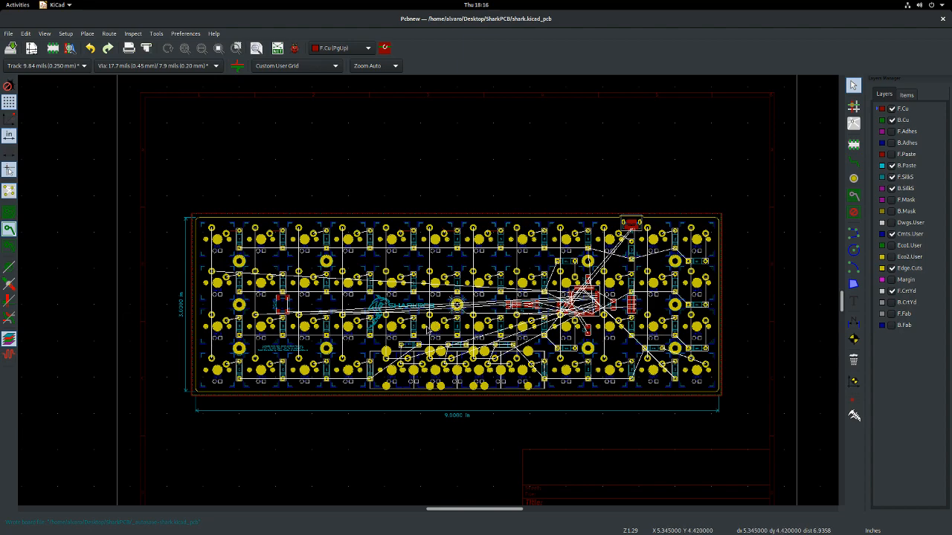
scroll(465, 360, up, 1)
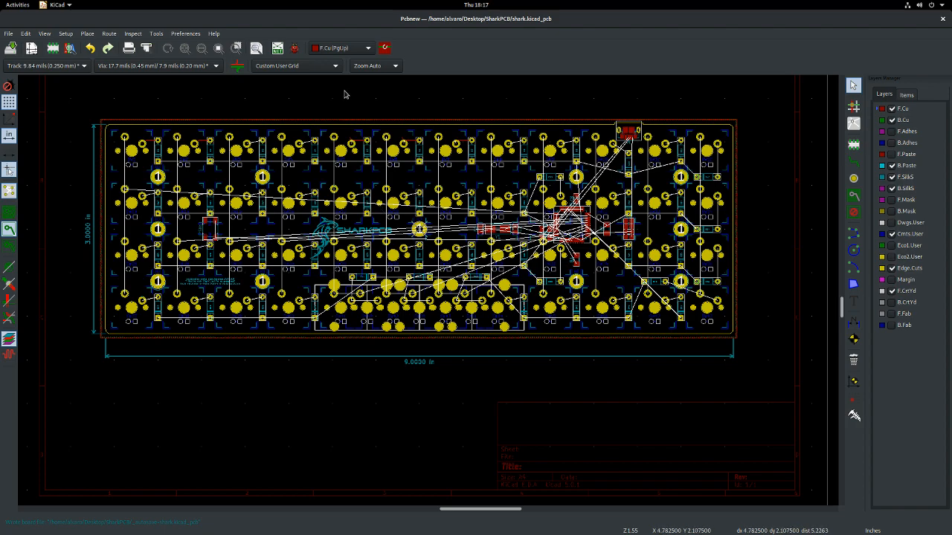
middle_drag(344, 94, 361, 122)
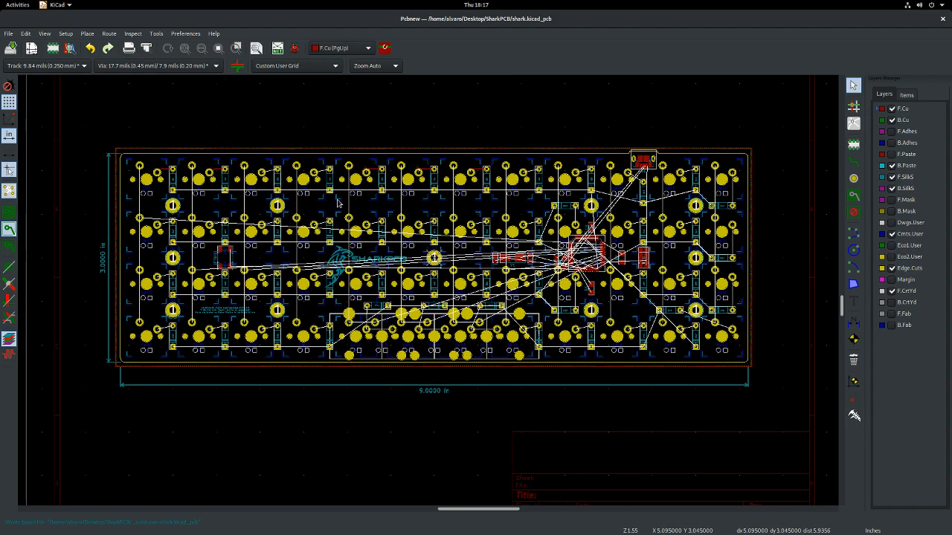
scroll(189, 180, up, 2)
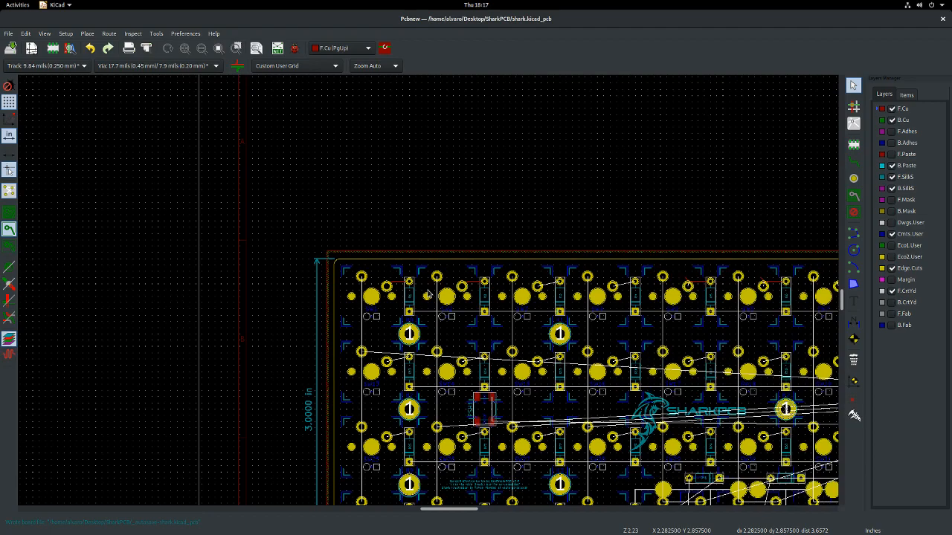
scroll(429, 294, down, 4)
scroll(428, 294, up, 3)
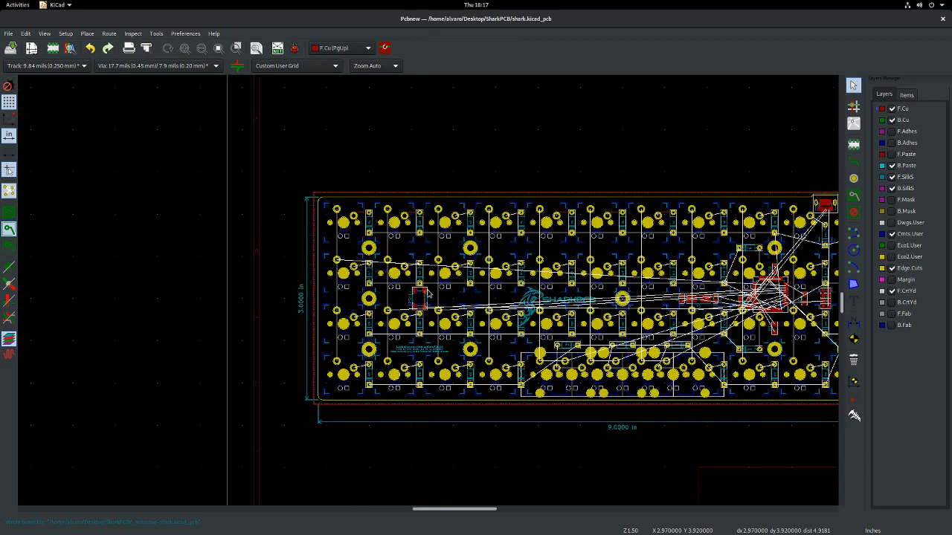
- Try to move switch SW14 in the second row of the board
scroll(412, 286, up, 4)
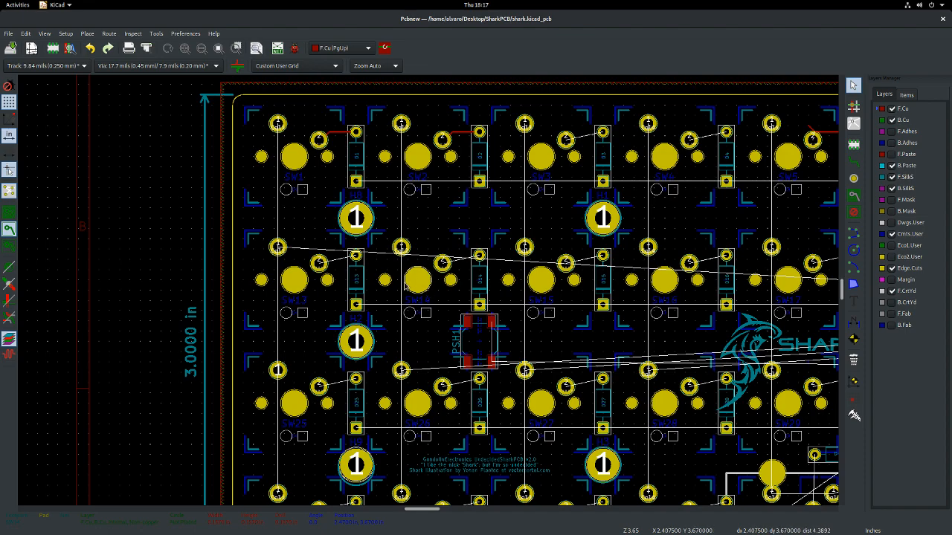
key(m)
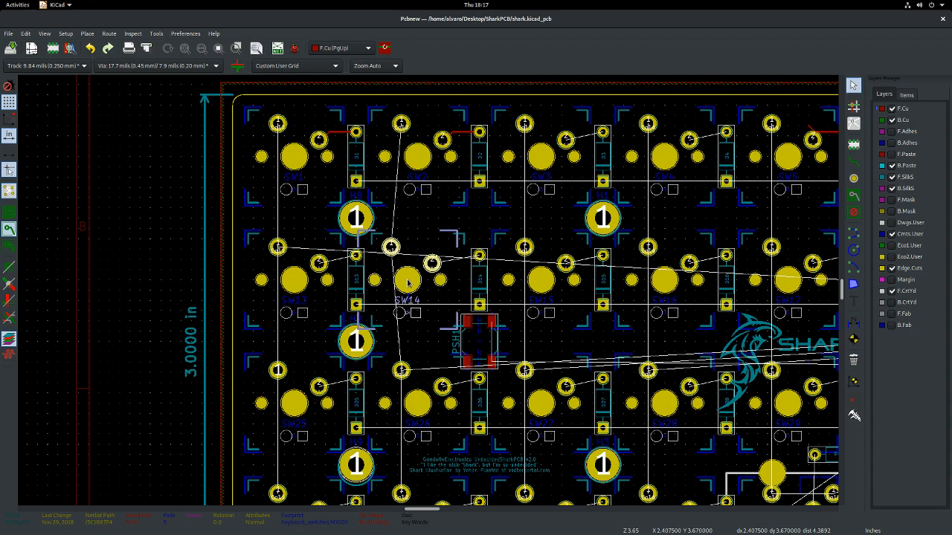
drag(408, 282, 417, 279)
- Examine the whole board, then switch to the schematic and review its switch matrix and microcontroller circuits
key(Home)
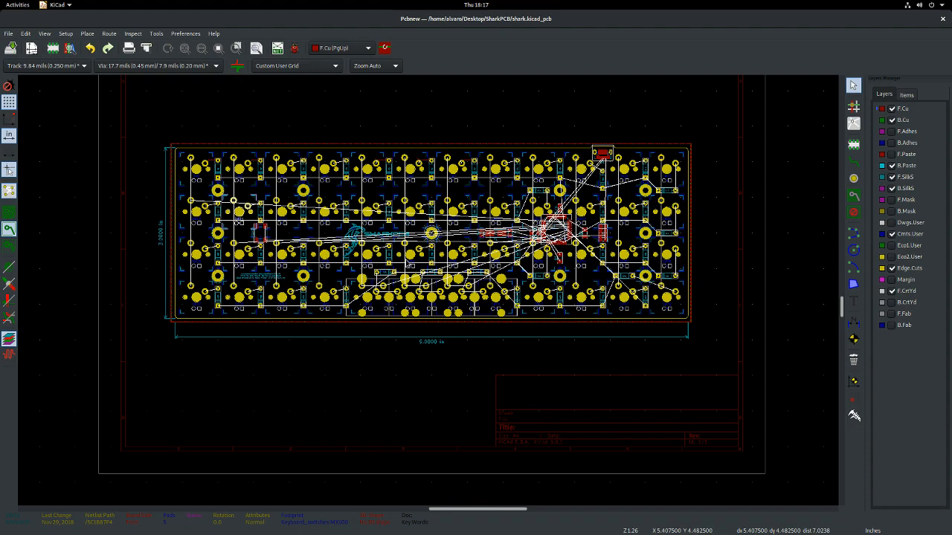
key(alt+Tab)
scroll(469, 270, down, 2)
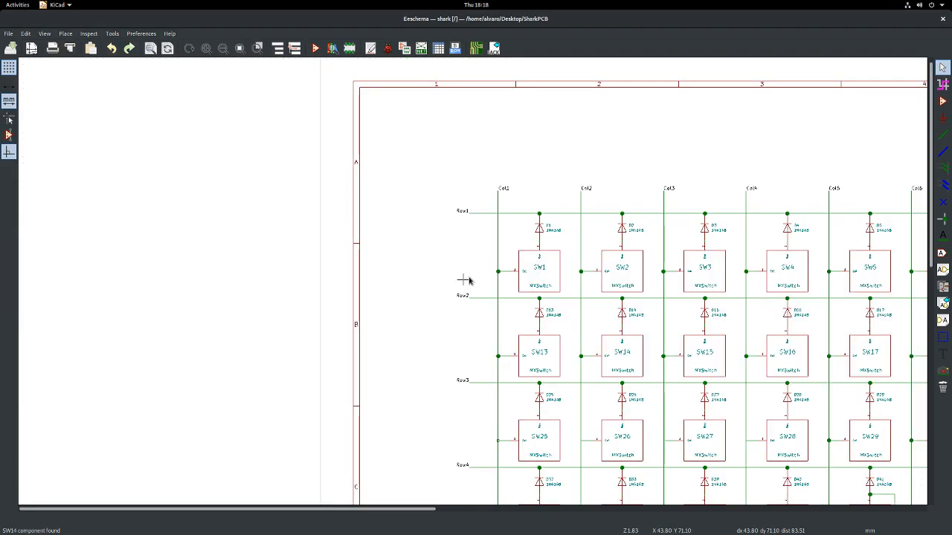
scroll(469, 282, down, 4)
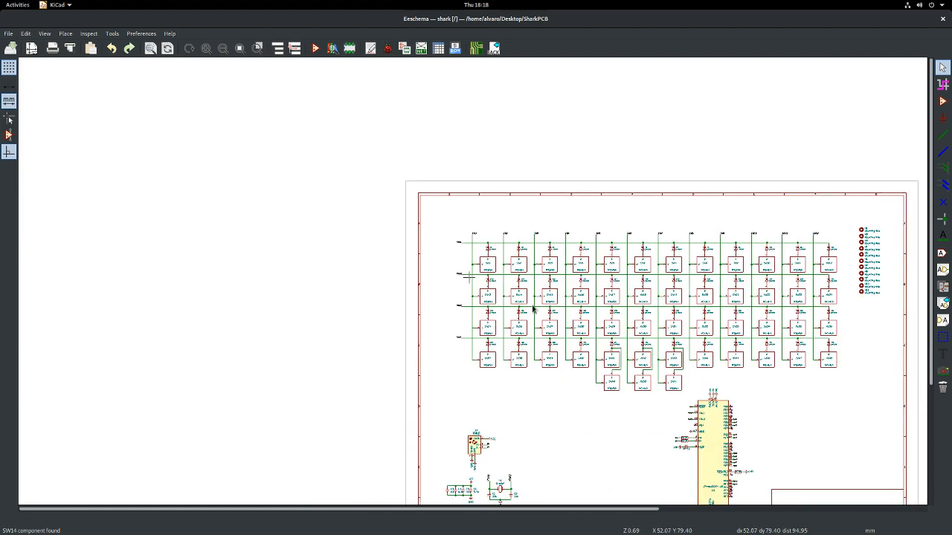
scroll(629, 351, down, 2)
scroll(630, 351, up, 1)
scroll(361, 212, up, 1)
scroll(350, 505, up, 1)
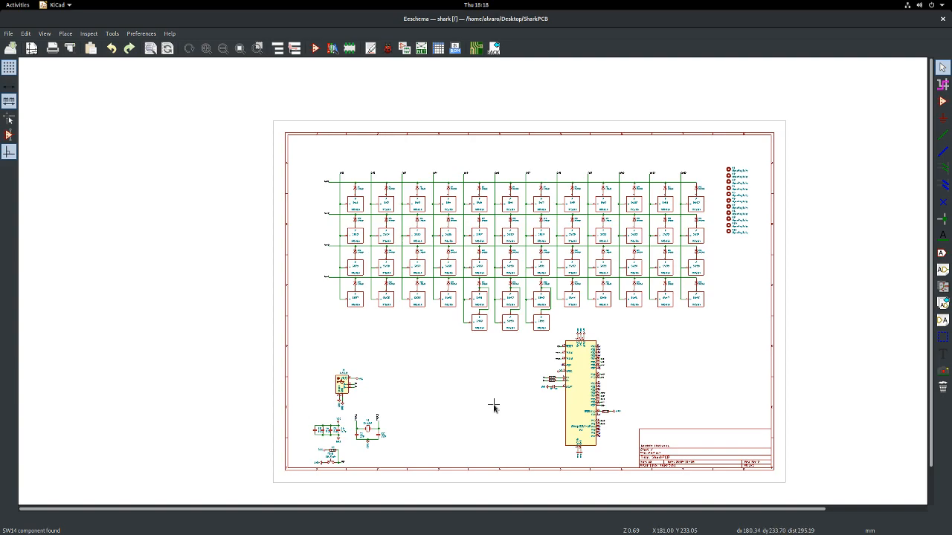
- Switch back to the board layout and examine the switches, diodes and unrouted connections running to the microcontroller
key(alt+Tab)
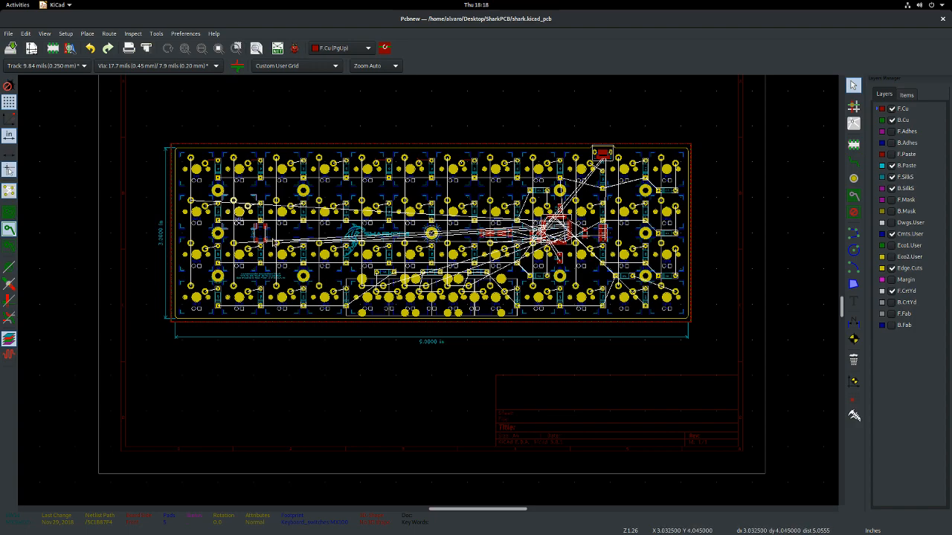
scroll(290, 202, up, 1)
scroll(429, 293, up, 6)
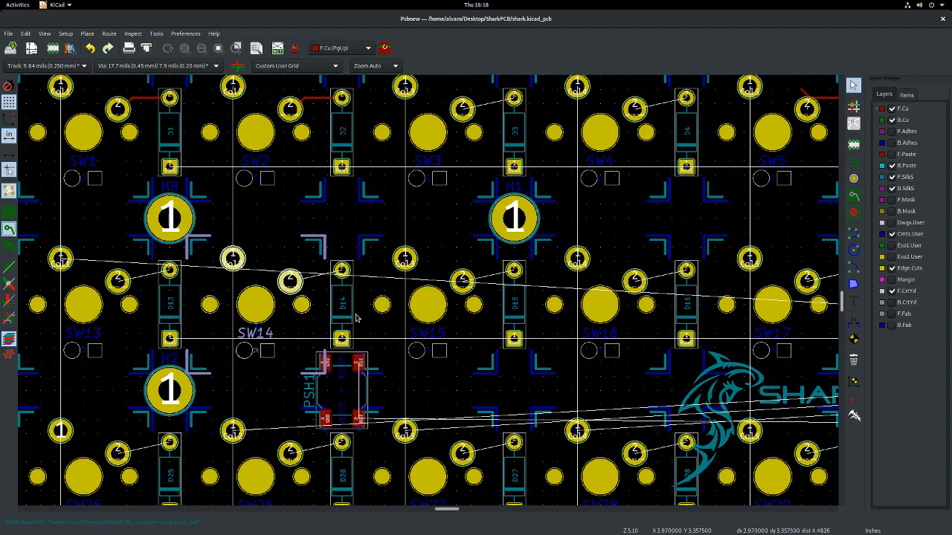
scroll(462, 368, down, 8)
scroll(720, 414, down, 3)
scroll(429, 291, up, 3)
scroll(428, 291, down, 1)
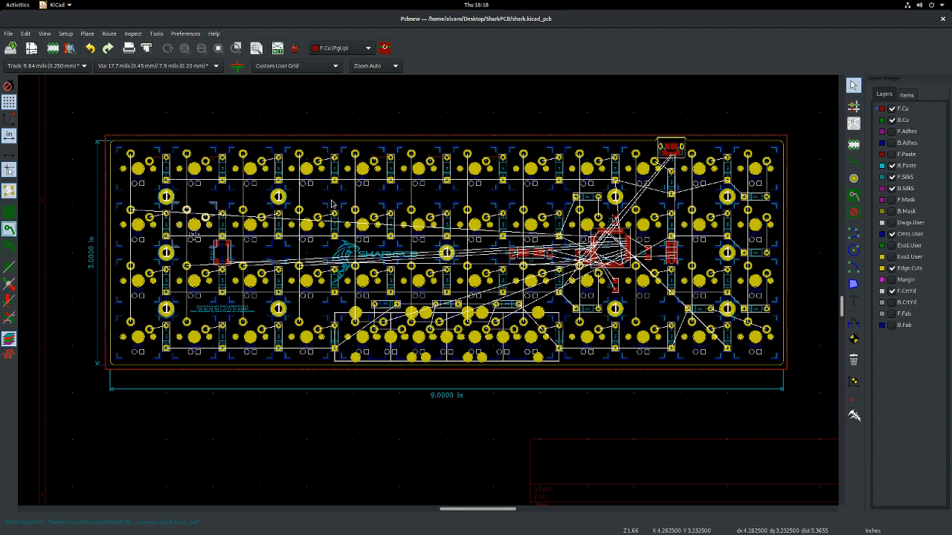
scroll(426, 340, up, 1)
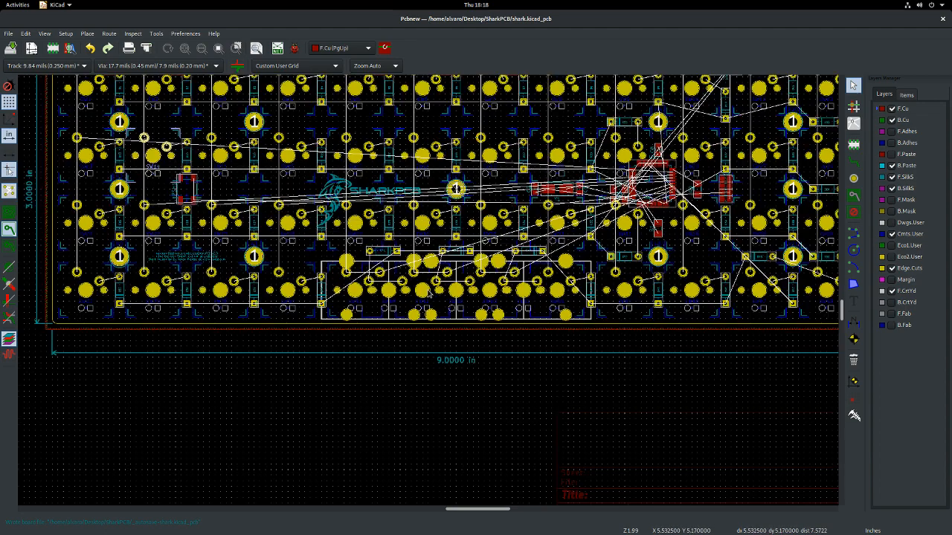
scroll(428, 290, down, 3)
scroll(446, 279, up, 3)
scroll(428, 290, down, 1)
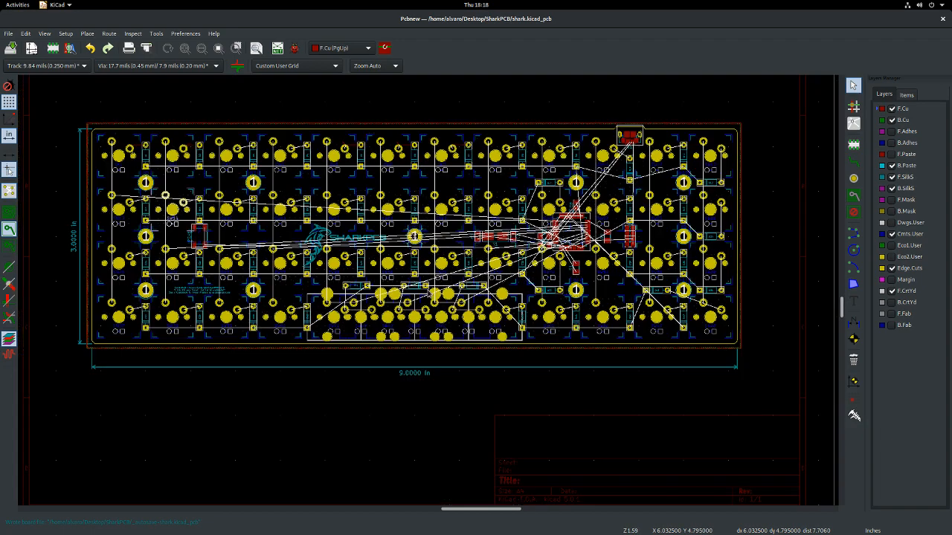
scroll(413, 271, up, 1)
scroll(420, 290, down, 1)
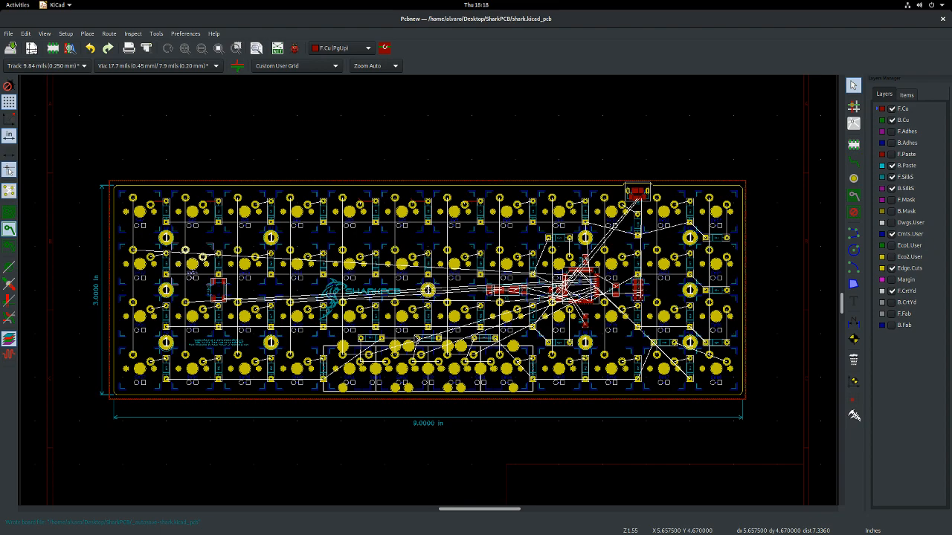
scroll(732, 275, up, 3)
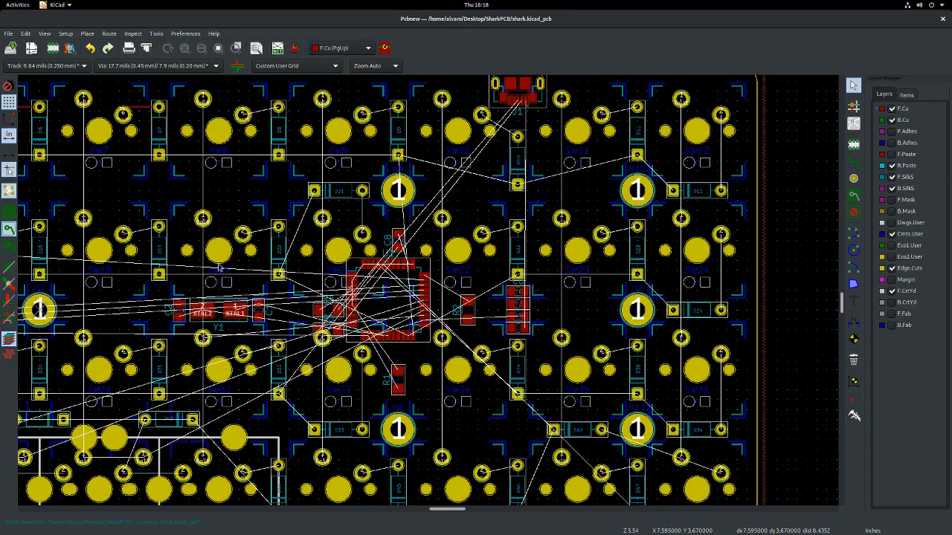
- Open the board's 3D view and examine the microcontroller, crystal, resistors and capacitors up close
key(alt+3)
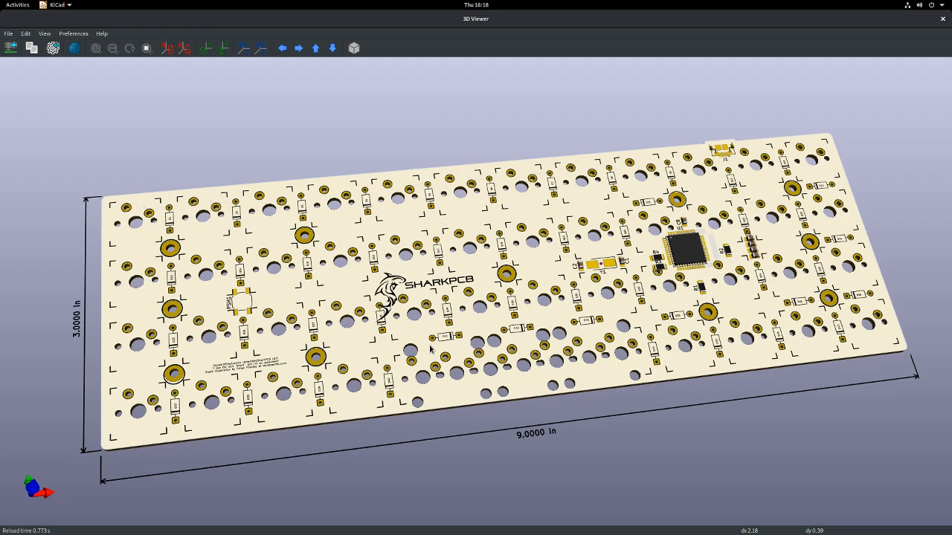
scroll(359, 277, up, 2)
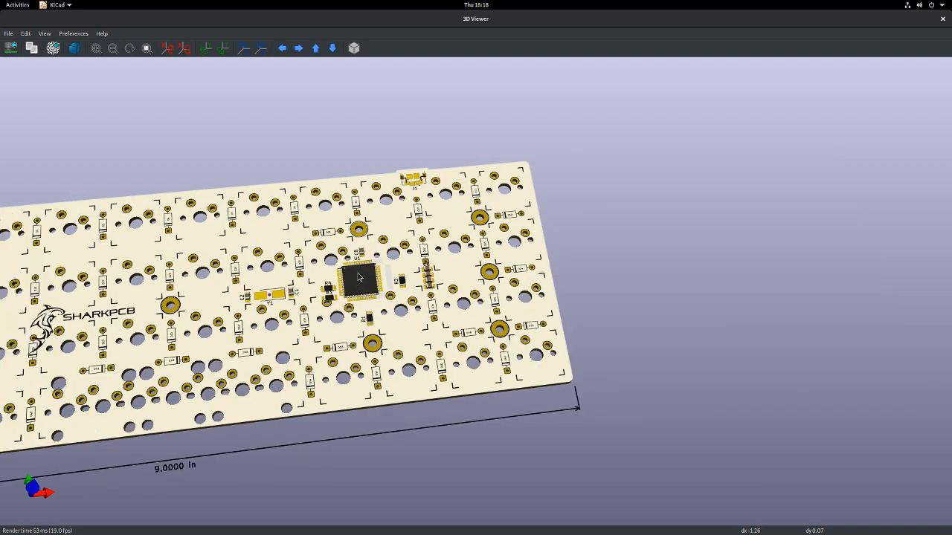
scroll(331, 267, up, 1)
scroll(328, 261, up, 1)
scroll(278, 264, down, 1)
middle_drag(223, 269, 492, 279)
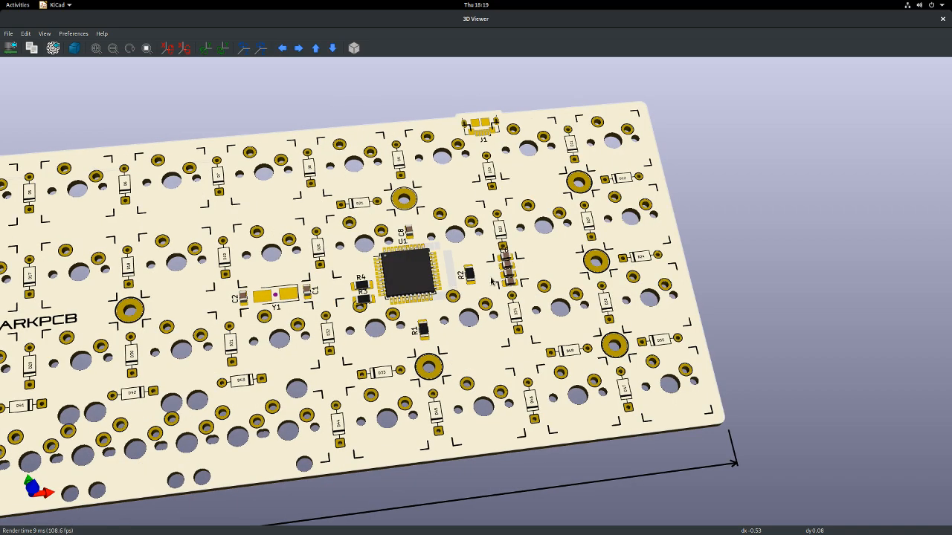
scroll(491, 280, down, 4)
scroll(492, 281, up, 5)
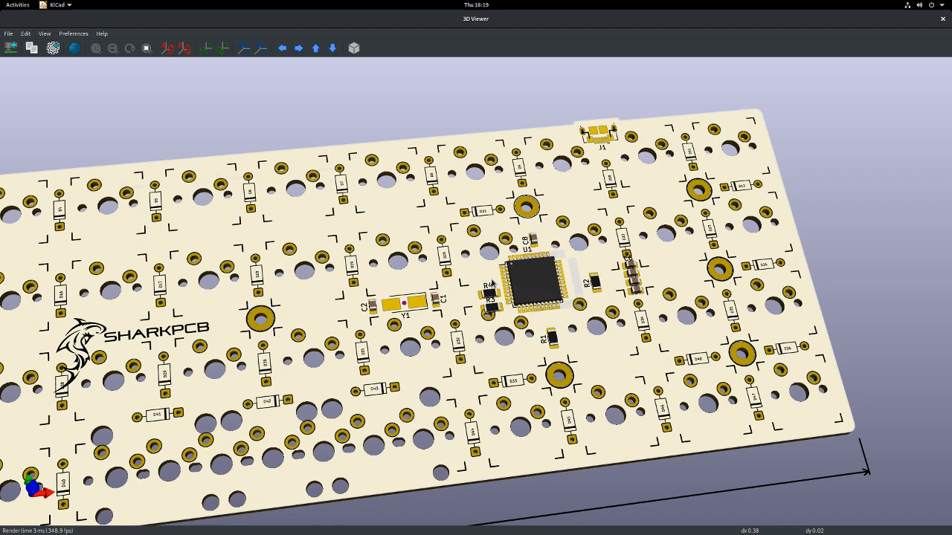
scroll(493, 284, down, 2)
scroll(480, 295, up, 2)
scroll(567, 331, up, 3)
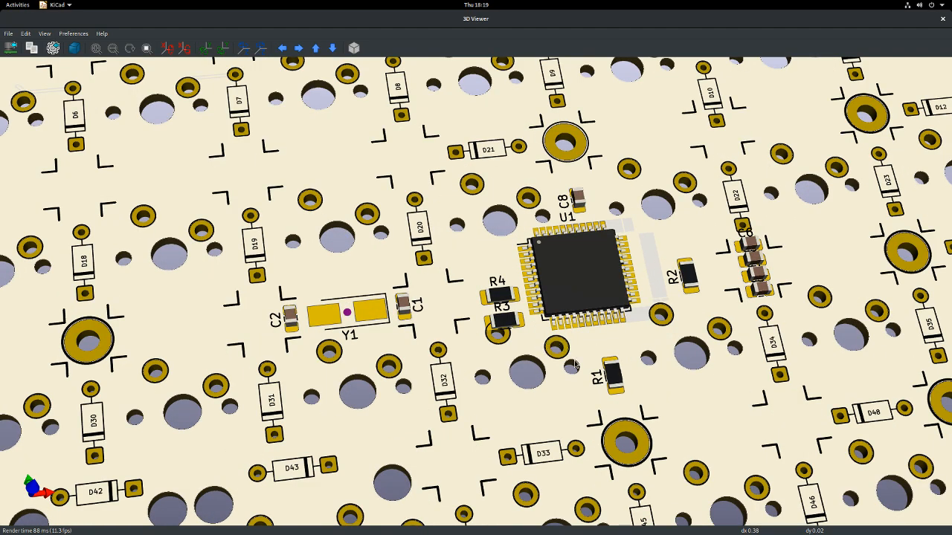
- Move resistor R3 in the board layout to just above R4 beside the microcontroller, and check the placement in the 3D view
scroll(573, 341, up, 3)
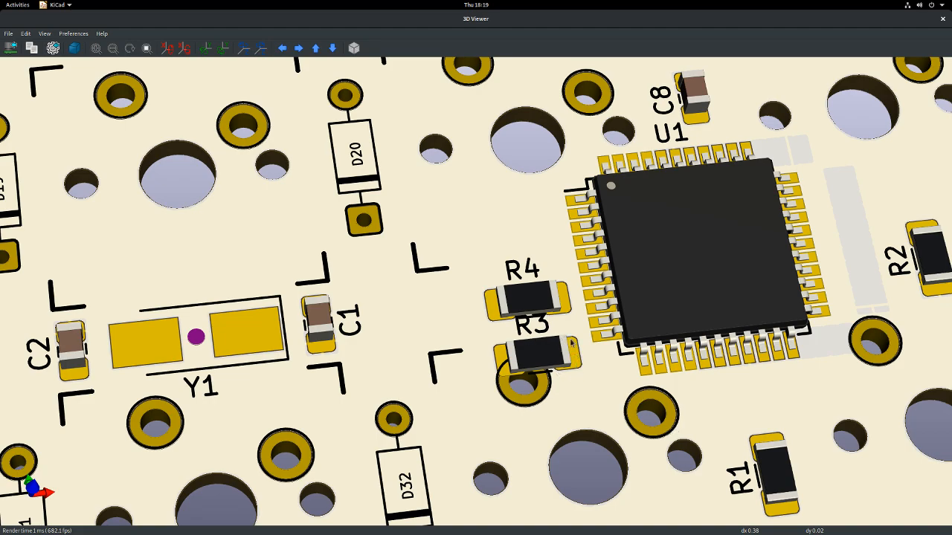
key(alt+Tab)
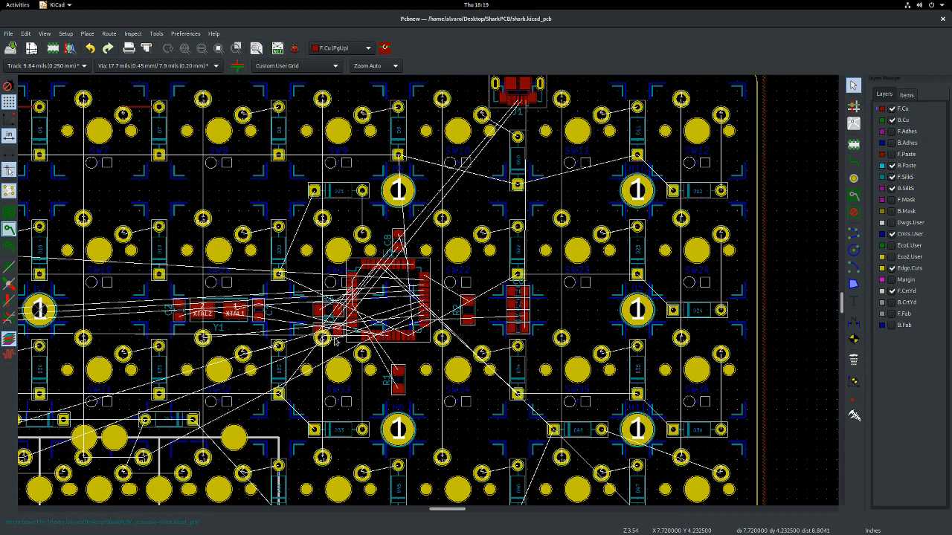
click(328, 330)
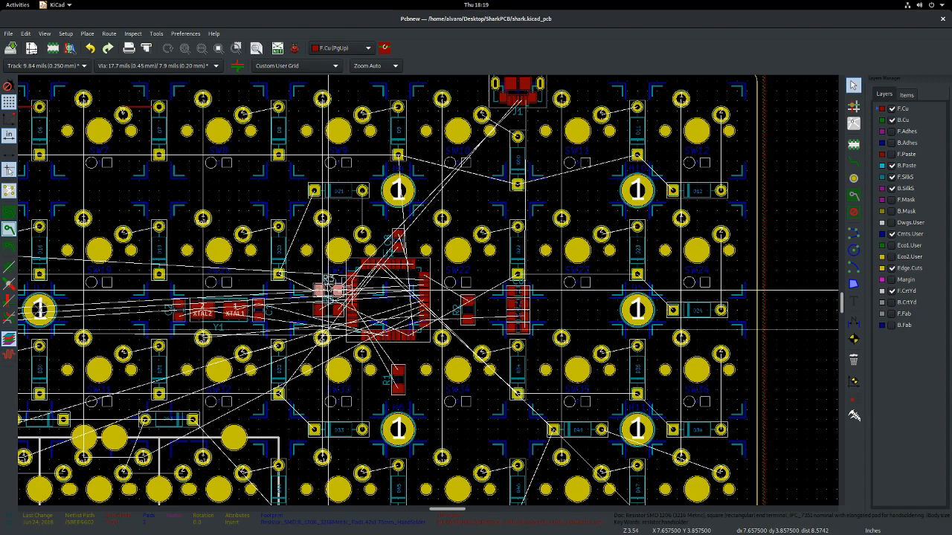
key(alt+Tab)
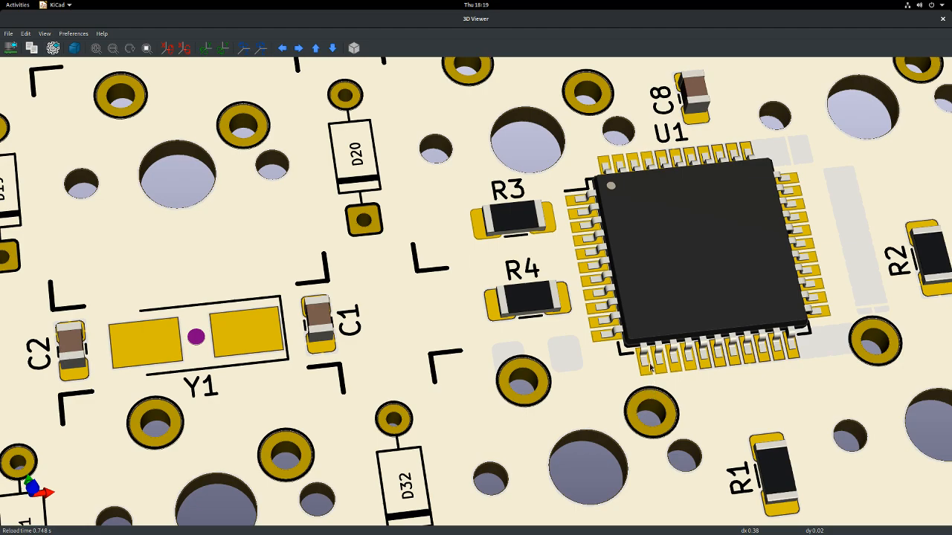
- Switch to Chromium, load jlcpcb.com/quote and open JLCPCB's Capabilities page
key(alt+Tab)
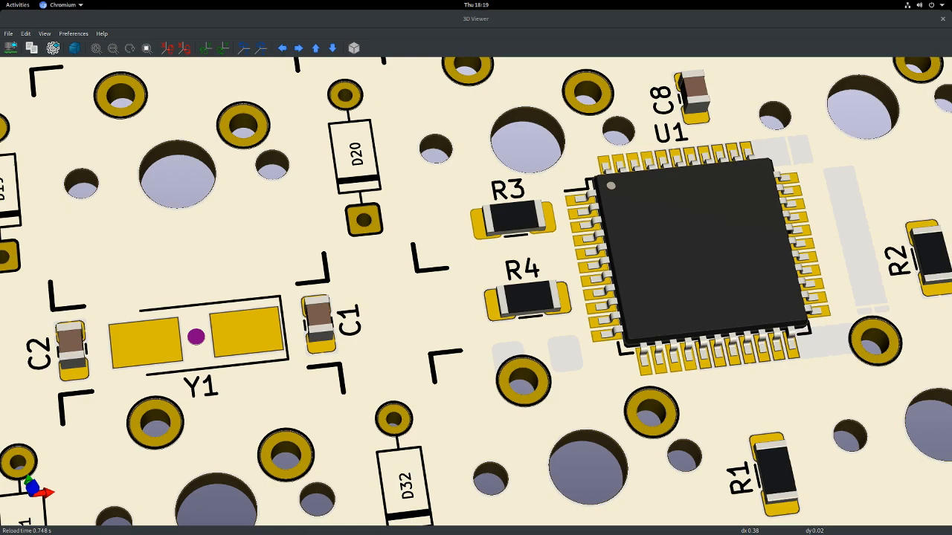
drag(0, 221, 334, 1)
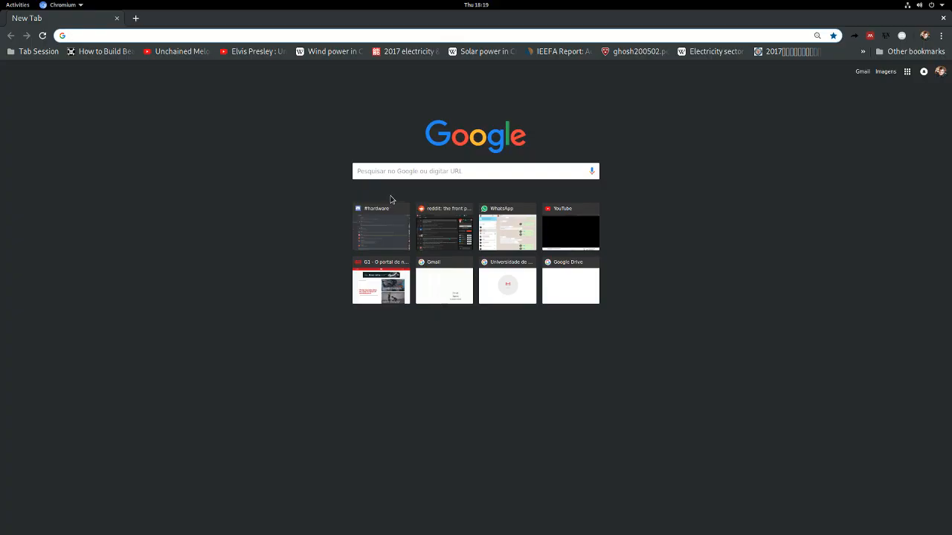
text(jlcpcb.com/quote)
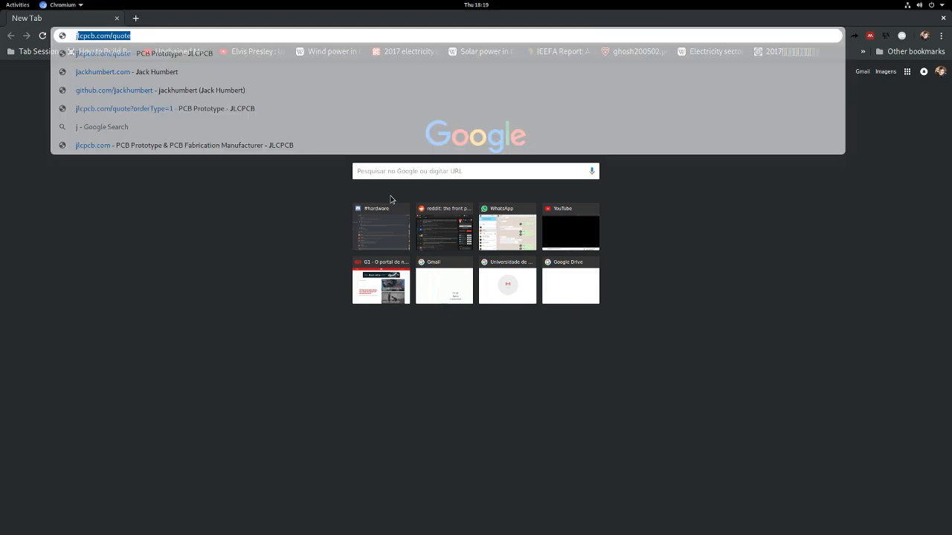
key(Return)
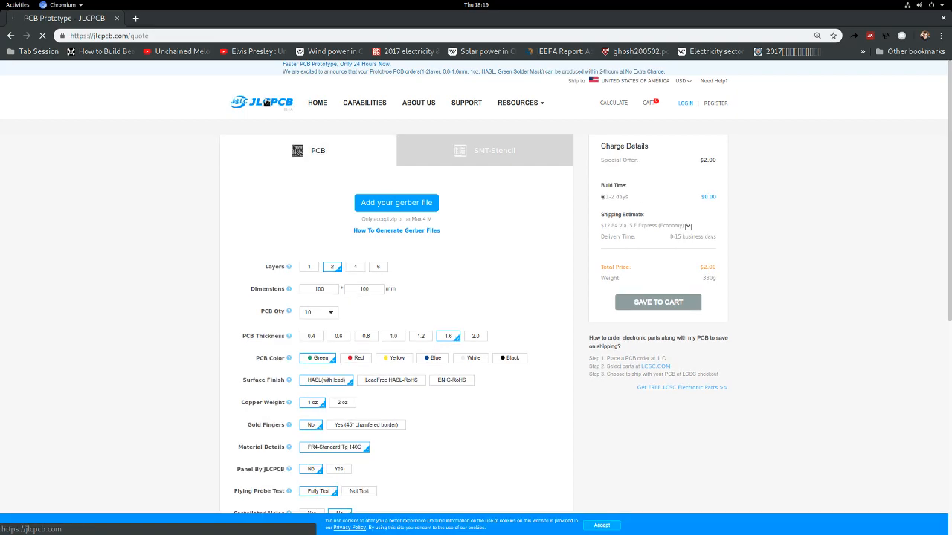
click(367, 104)
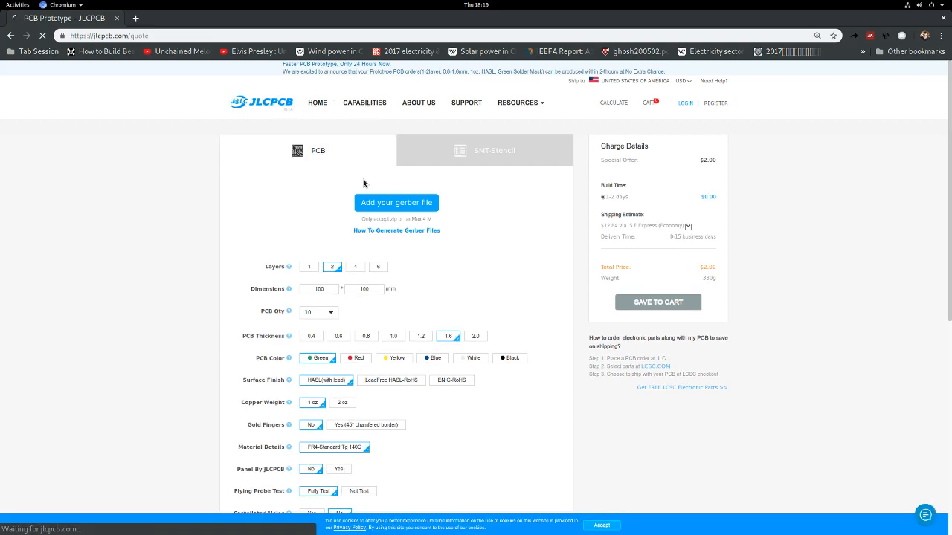
- Skim the manufacturing capabilities table and mark the number range in the Layer row
scroll(236, 231, down, 5)
scroll(240, 228, down, 10)
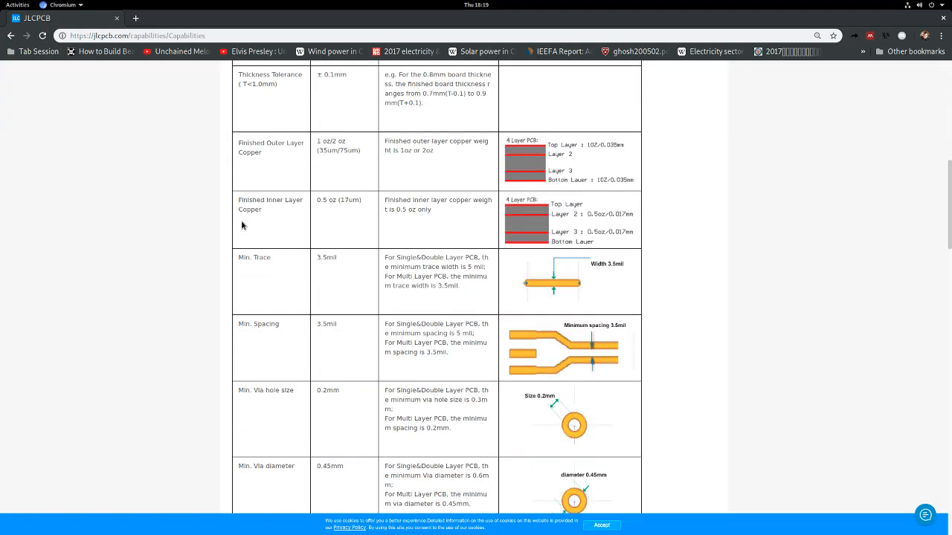
scroll(237, 227, up, 4)
scroll(237, 225, up, 12)
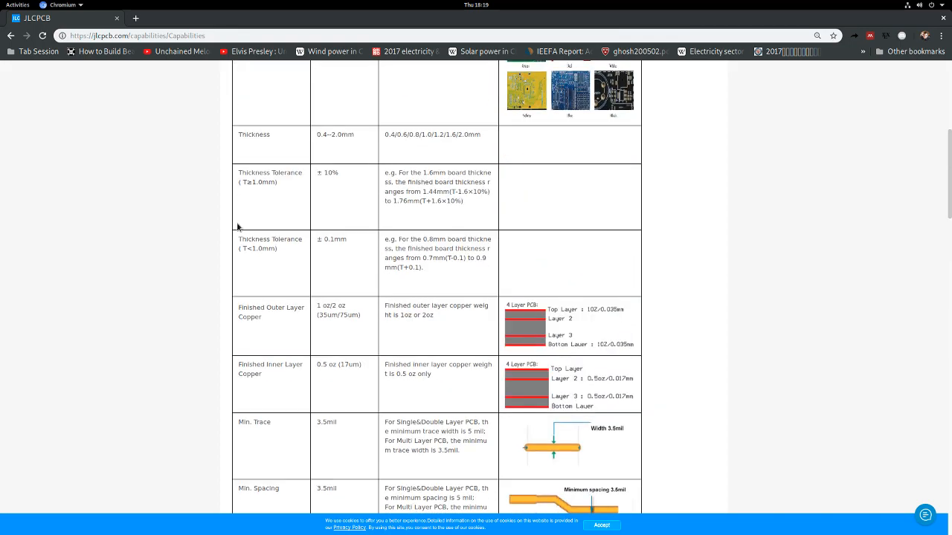
scroll(451, 275, up, 3)
scroll(449, 274, up, 1)
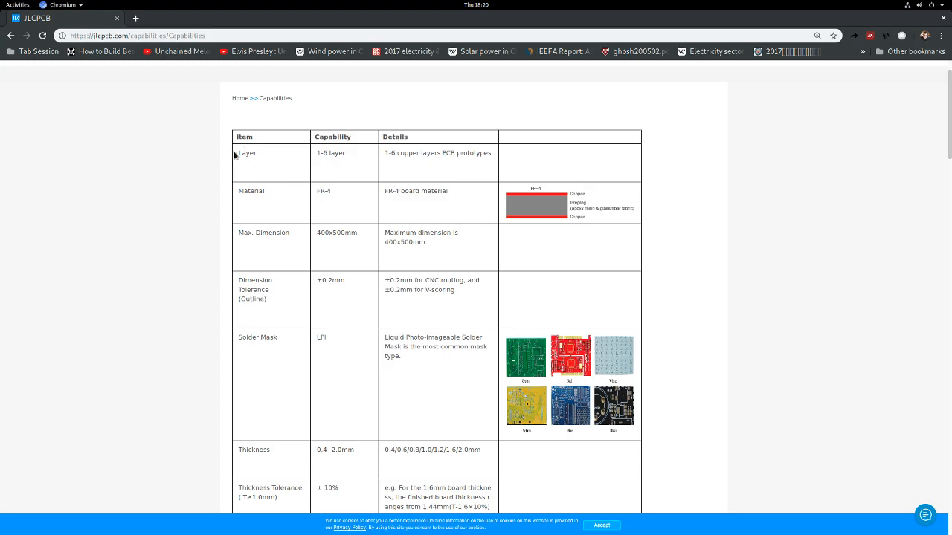
drag(253, 153, 314, 157)
- Return to the 3D view and examine the board's edge, mounted components and overall shape from several angles
key(alt+Tab)
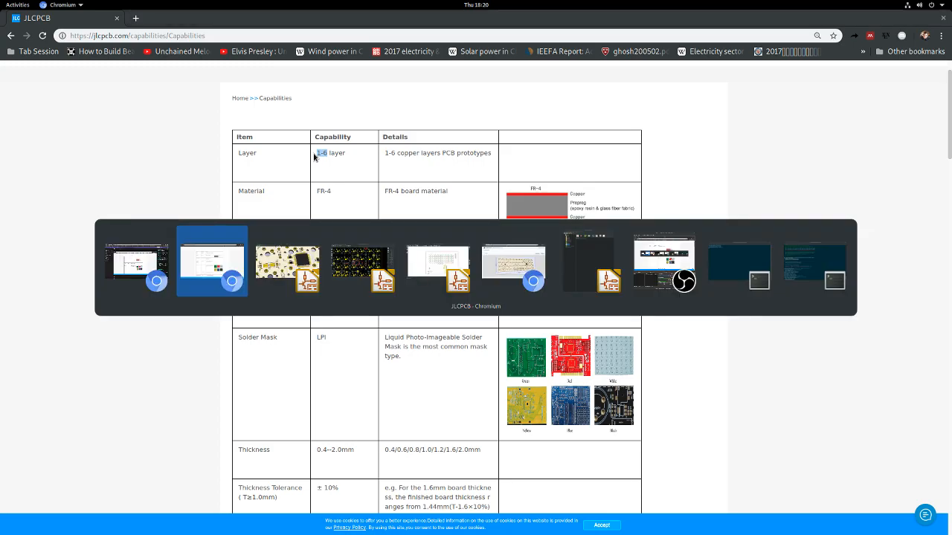
key(alt+Tab)
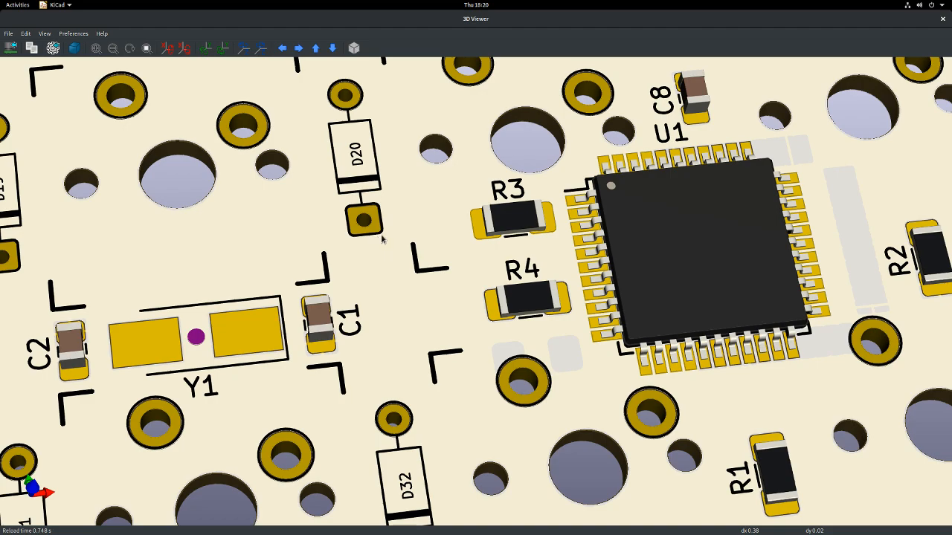
scroll(384, 240, down, 10)
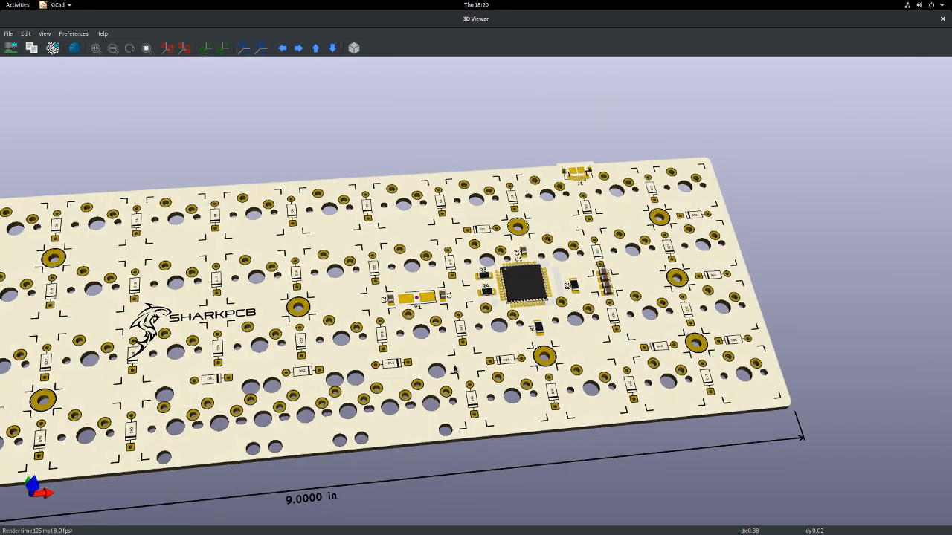
drag(455, 369, 443, 287)
scroll(402, 275, up, 6)
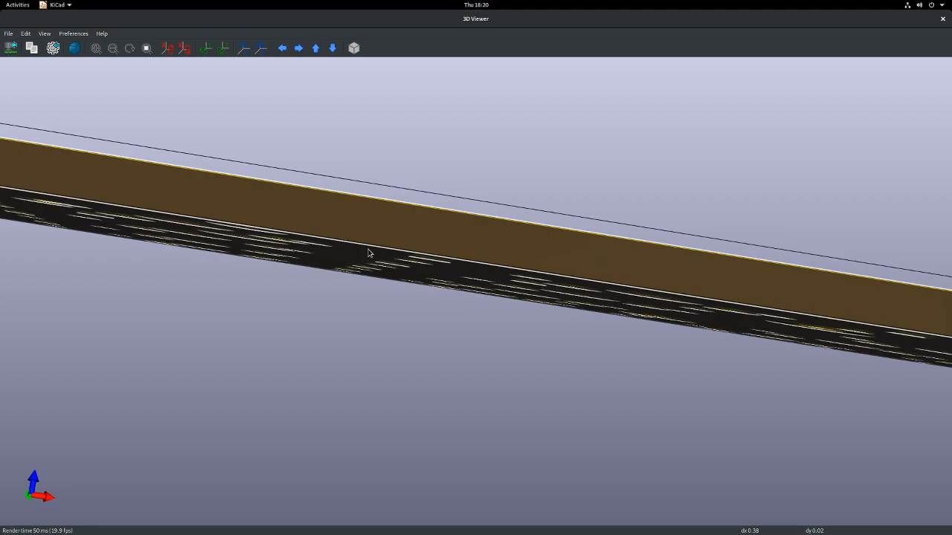
drag(402, 254, 408, 311)
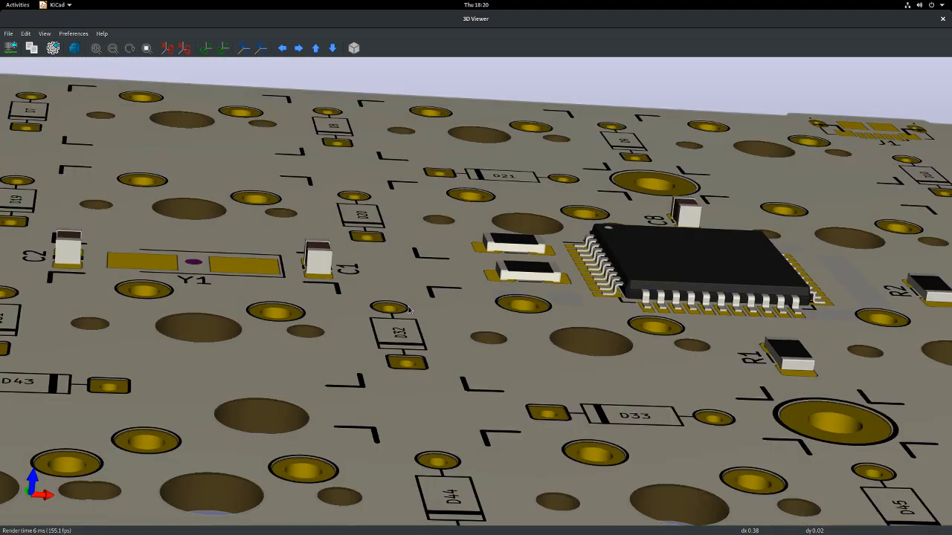
scroll(408, 310, down, 5)
scroll(416, 313, up, 4)
scroll(428, 319, down, 4)
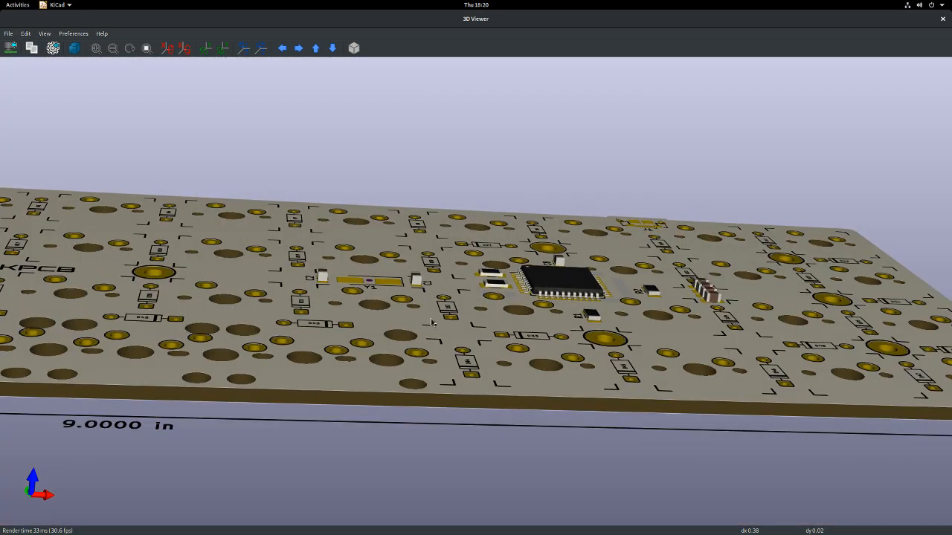
scroll(432, 322, up, 3)
scroll(433, 324, down, 5)
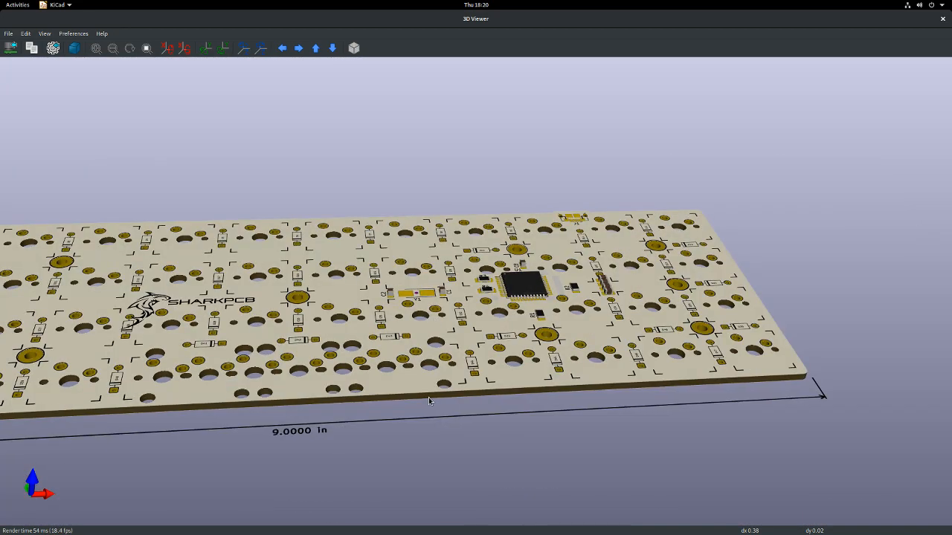
drag(428, 401, 155, 334)
middle_click(301, 321)
- Switch back to Chromium and open the jlcpcb.com home page
key(alt+Tab)
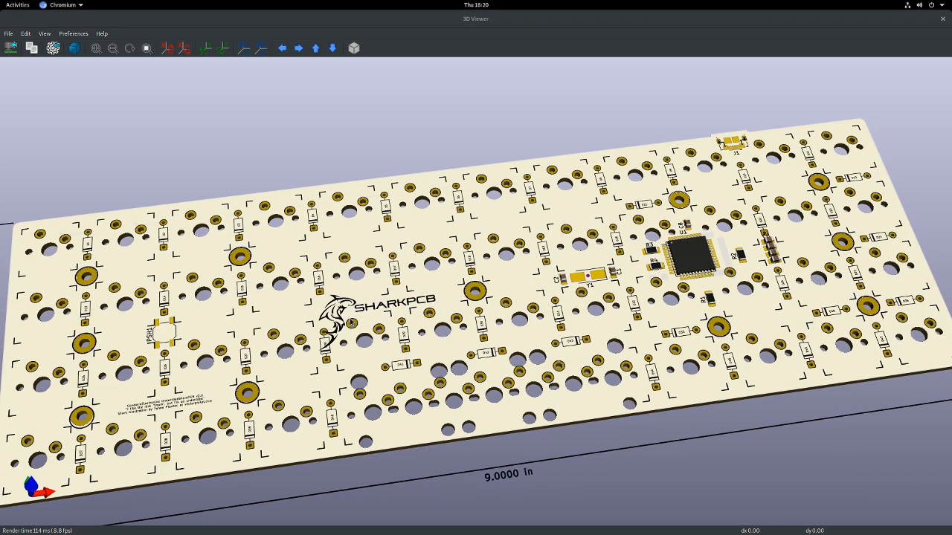
key(alt+Tab)
key(alt+Tab)
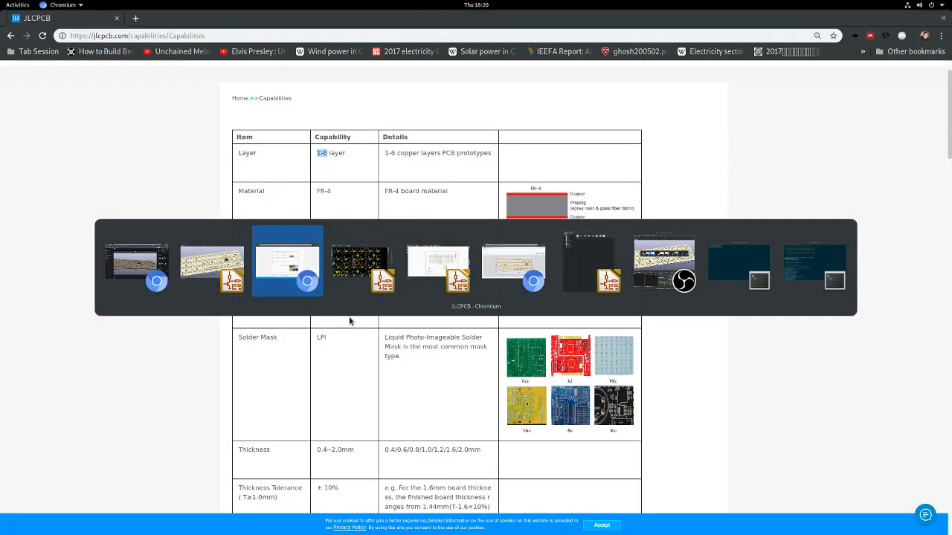
scroll(68, 154, down, 1)
drag(130, 35, 325, 41)
key(BackSpace)
key(Return)
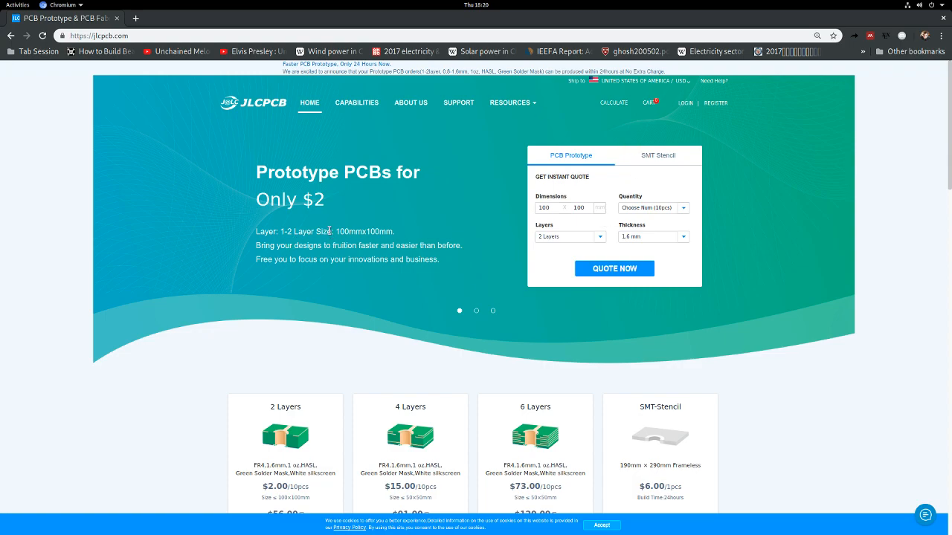
- Look through the banner slides on the JLCPCB home page
click(476, 311)
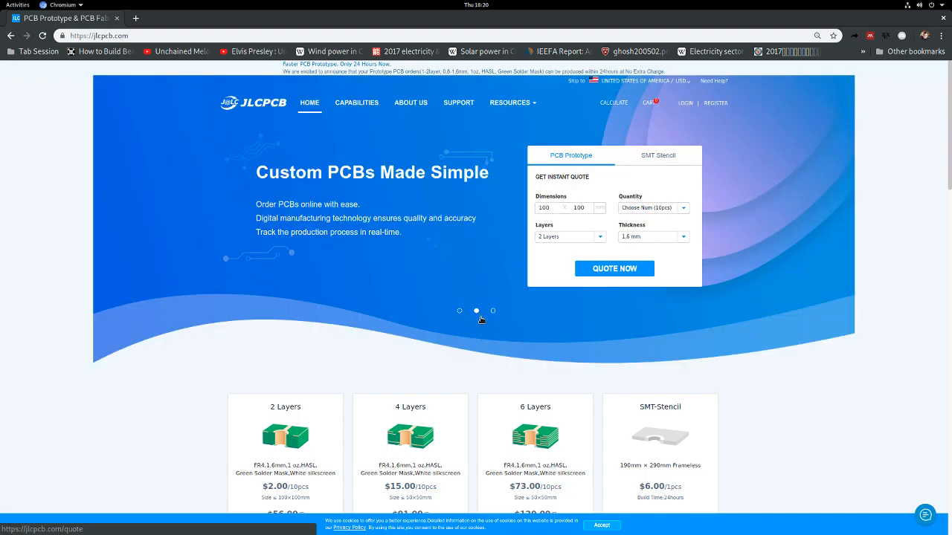
click(460, 311)
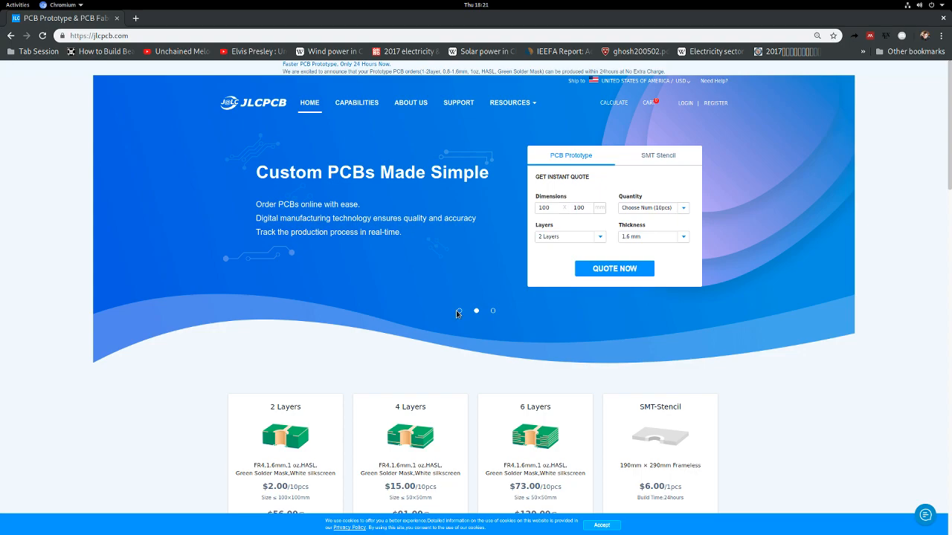
click(459, 311)
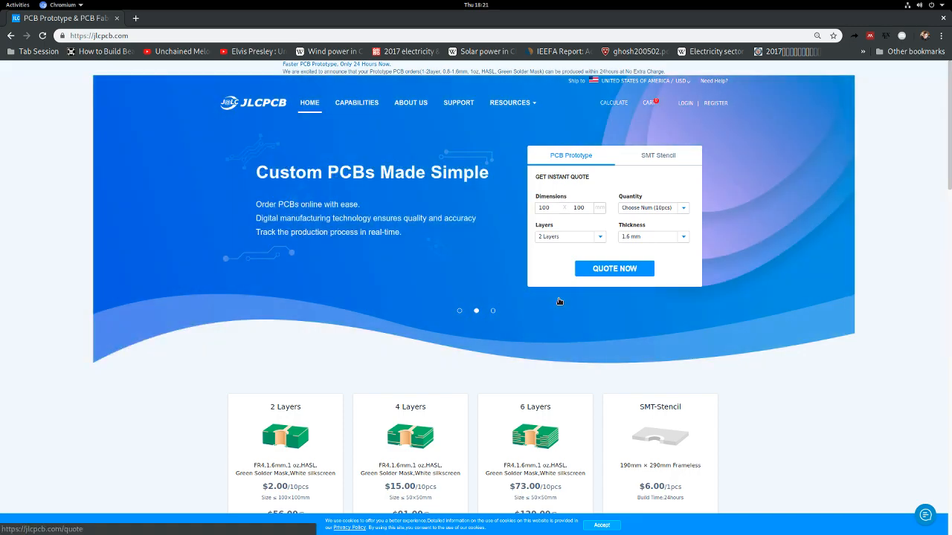
click(491, 311)
- Open the Capabilities page again and review the layer, board material and maximum dimension rows
click(347, 108)
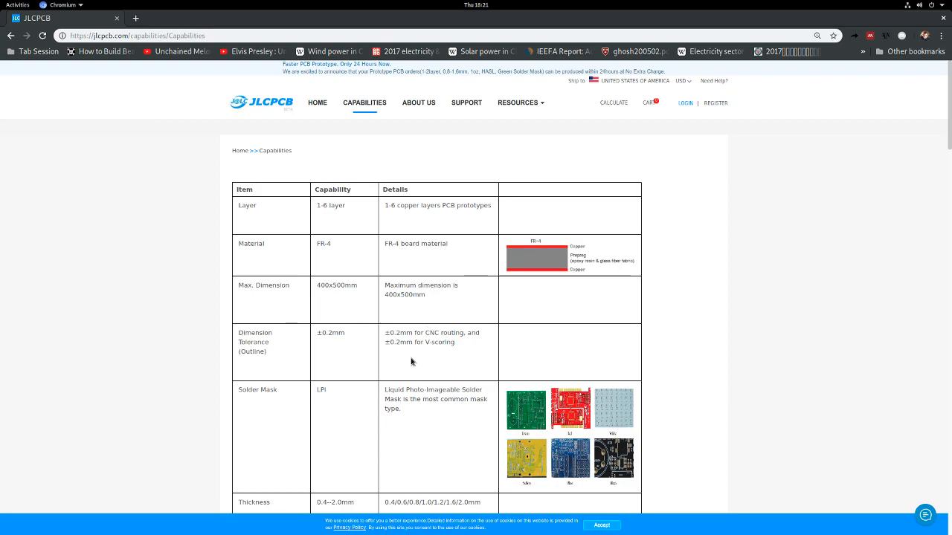
scroll(413, 357, down, 3)
scroll(413, 352, up, 2)
scroll(413, 351, up, 1)
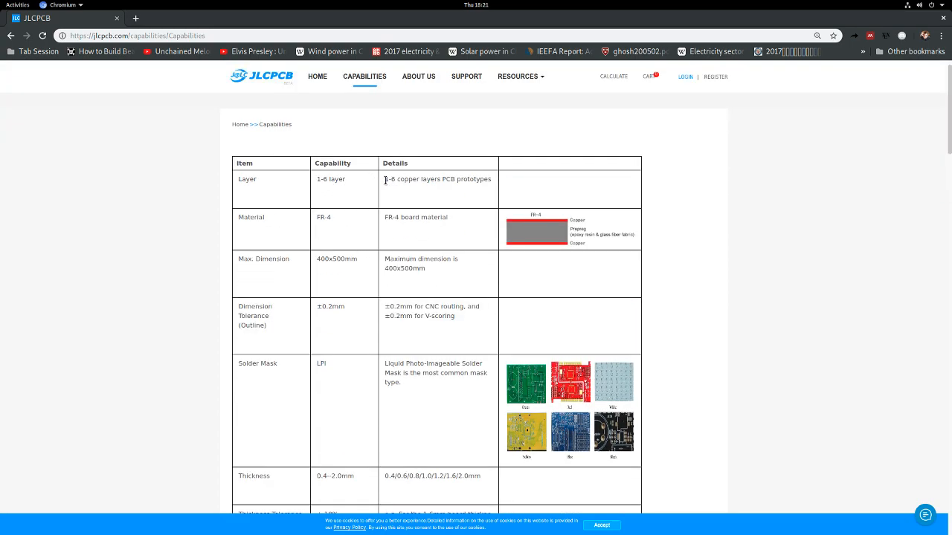
drag(317, 217, 336, 217)
click(333, 227)
drag(331, 218, 321, 217)
drag(247, 258, 341, 260)
click(321, 260)
click(342, 262)
drag(344, 259, 361, 266)
scroll(279, 312, down, 2)
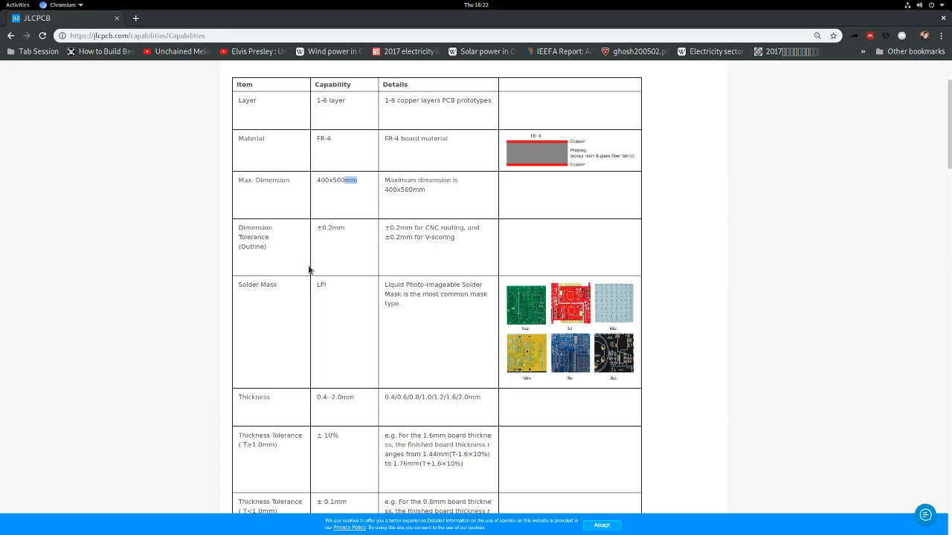
- Review the outline dimension tolerance and the solder mask colour samples in the capabilities table
mouse_move(322, 227)
mouse_down()
mouse_move(331, 231)
mouse_move(322, 227)
mouse_up()
click(343, 240)
scroll(357, 253, down, 2)
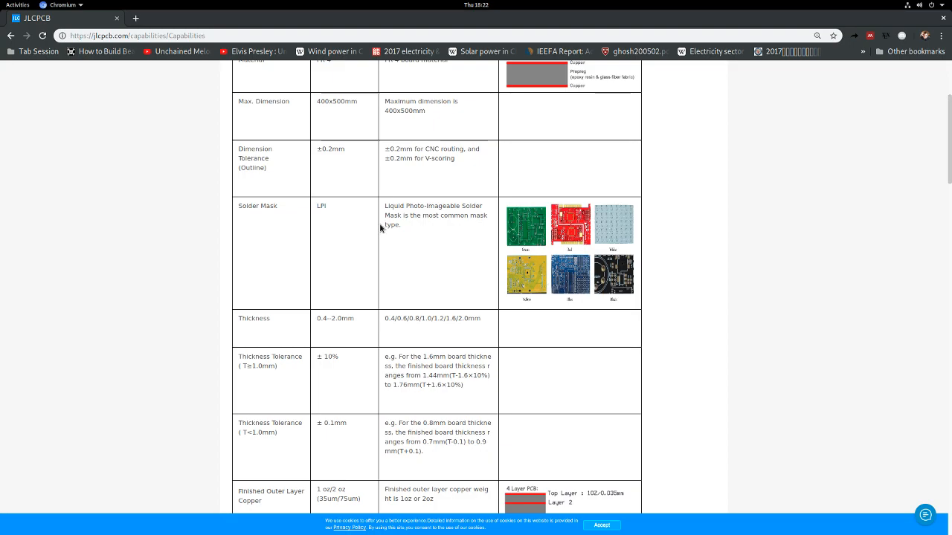
scroll(537, 266, up, 2)
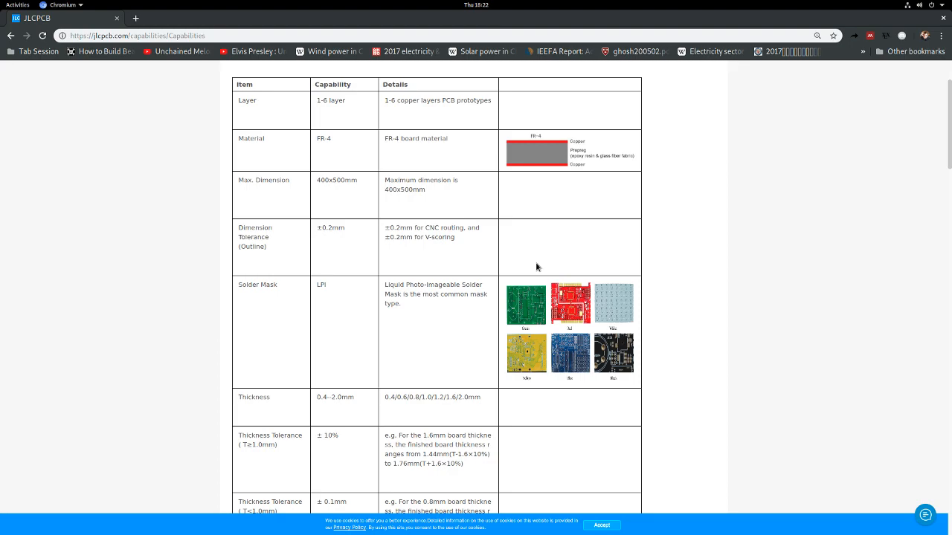
scroll(536, 267, down, 3)
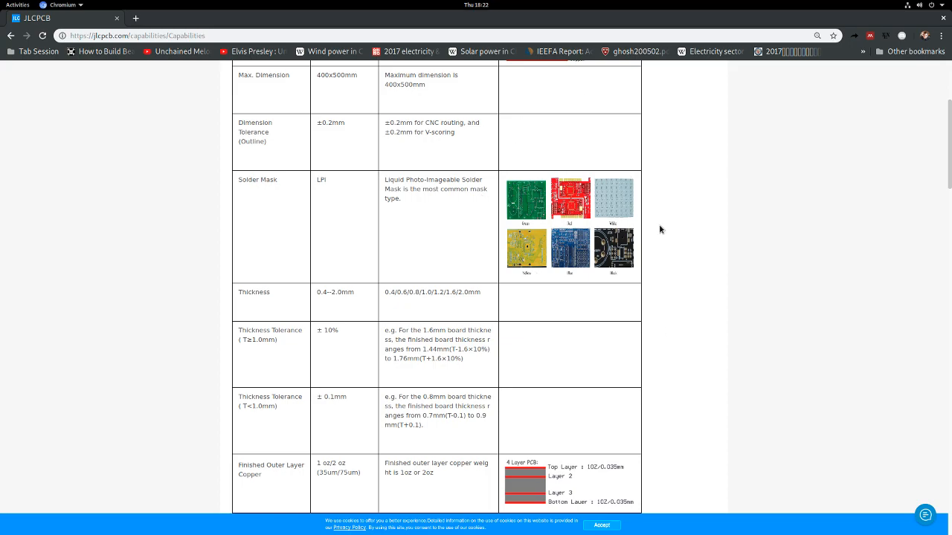
scroll(293, 327, down, 2)
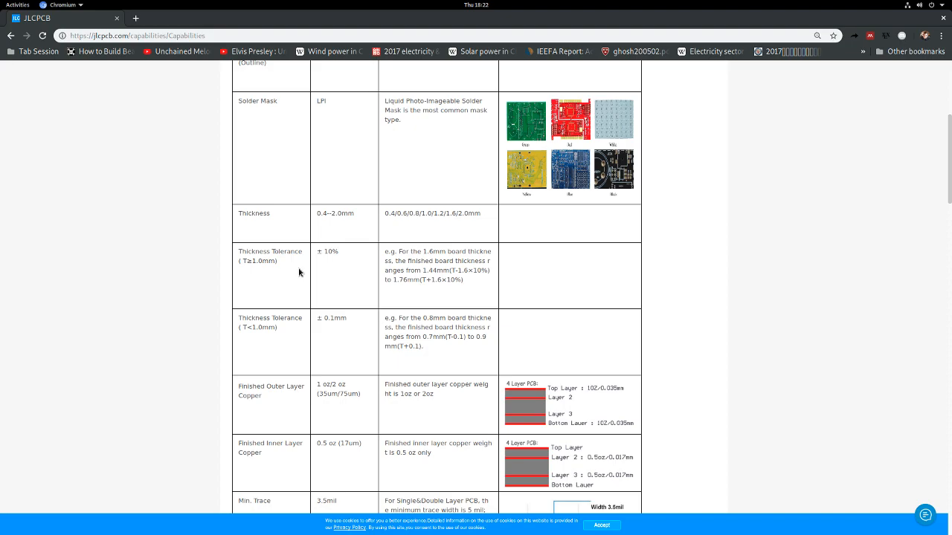
- Review the board thickness and its tolerances, followed by the copper weight, minimum trace, spacing and via size rows
double_click(250, 213)
click(321, 225)
drag(320, 215, 344, 216)
scroll(314, 156, down, 3)
drag(318, 146, 339, 147)
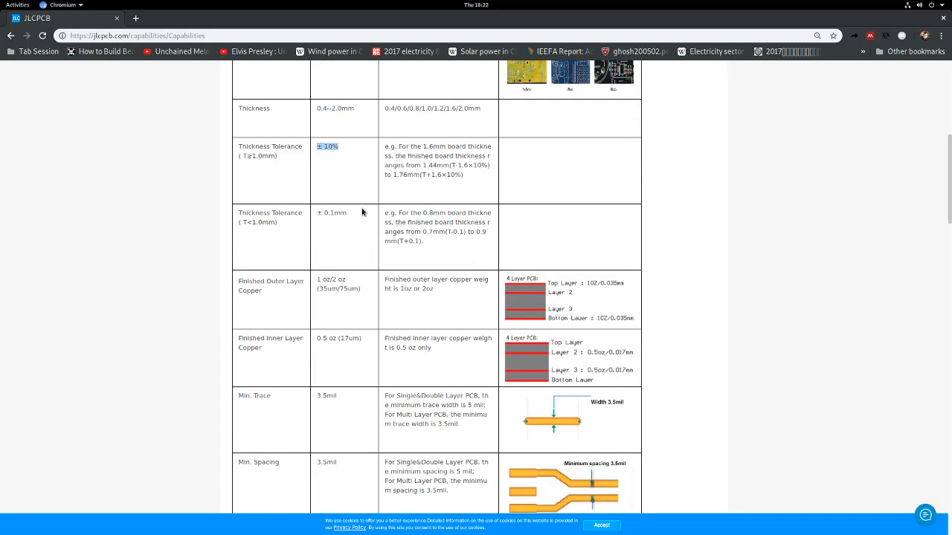
scroll(324, 227, down, 3)
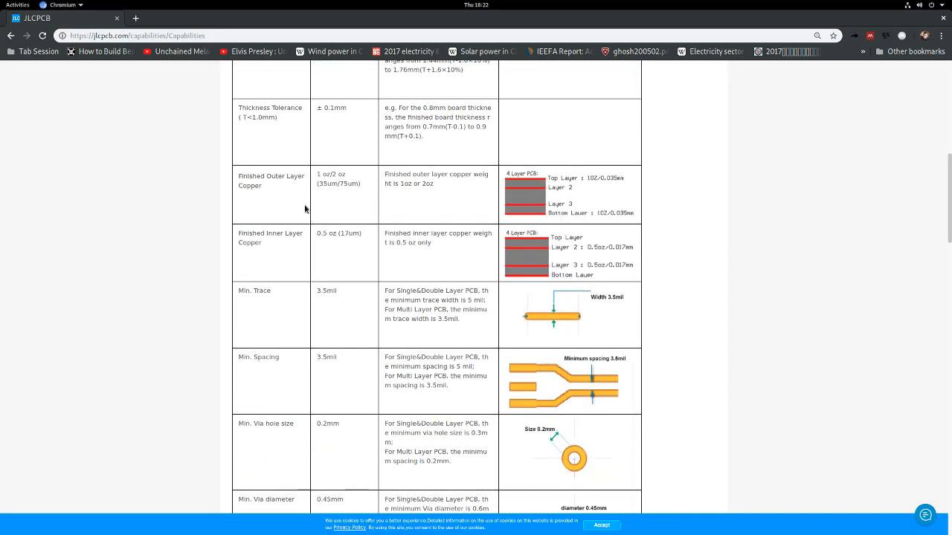
scroll(304, 206, down, 5)
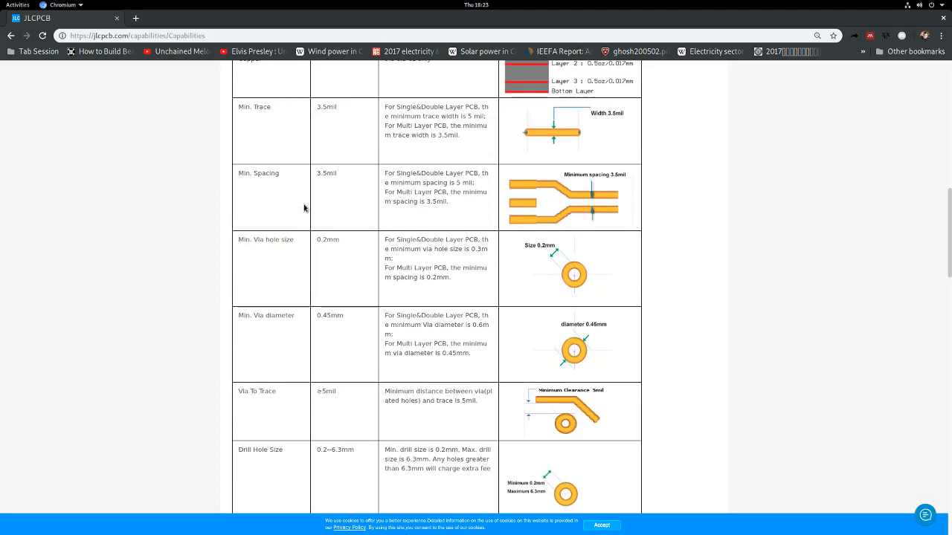
- Review the minimum trace width and minimum spacing rows for single, double and multi-layer boards
drag(245, 106, 270, 107)
click(351, 122)
drag(318, 106, 337, 109)
click(328, 106)
double_click(458, 182)
scroll(467, 261, down, 1)
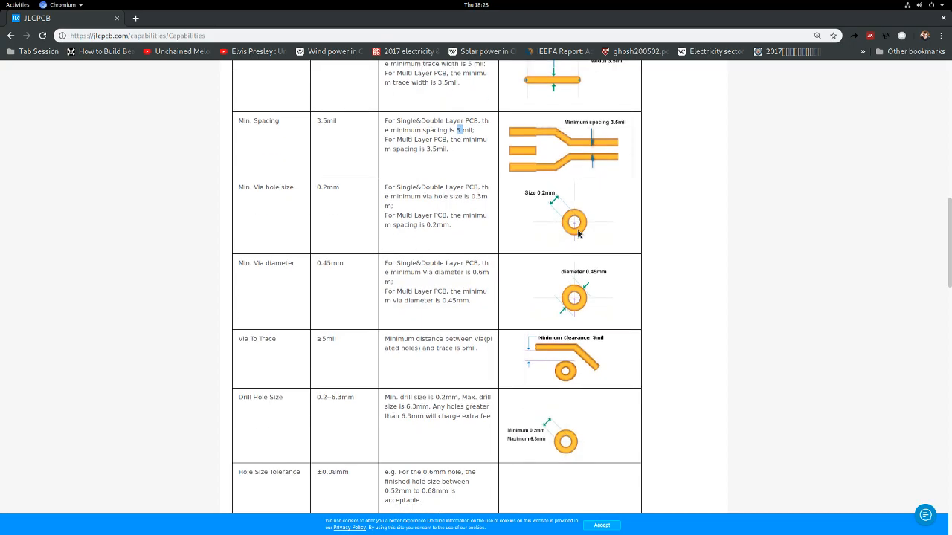
- Review the capability rows from via hole size through drill, annular ring and character sizes to panelization
drag(242, 188, 279, 188)
scroll(637, 338, down, 3)
scroll(575, 332, down, 1)
scroll(569, 326, up, 3)
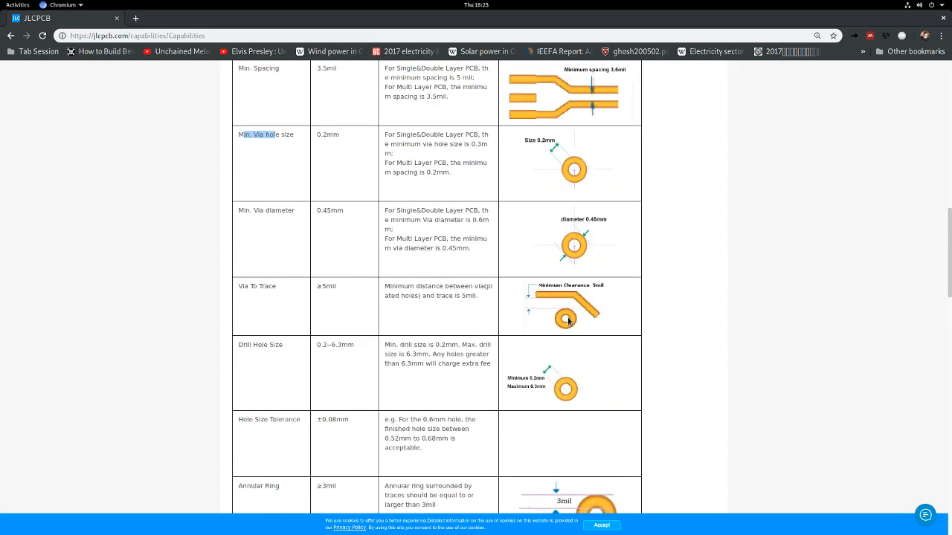
scroll(569, 318, down, 5)
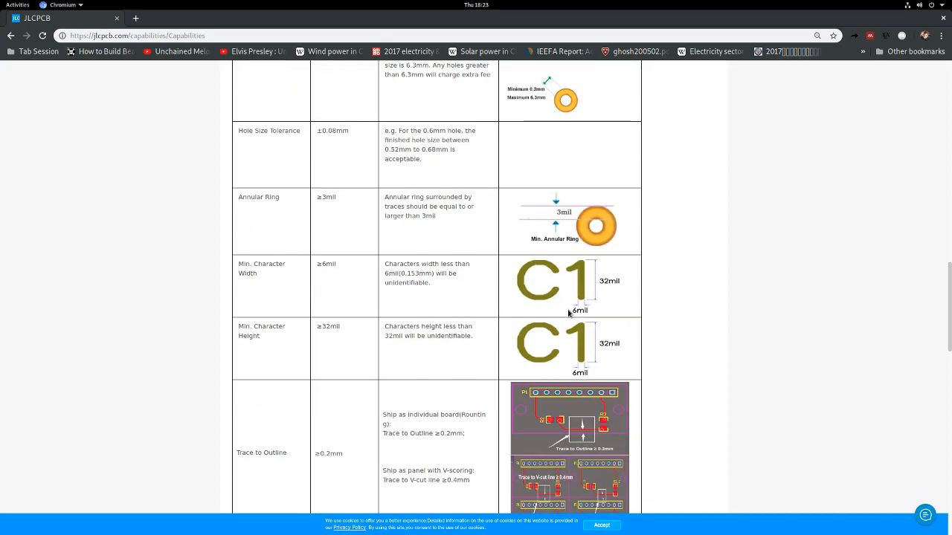
scroll(569, 313, down, 9)
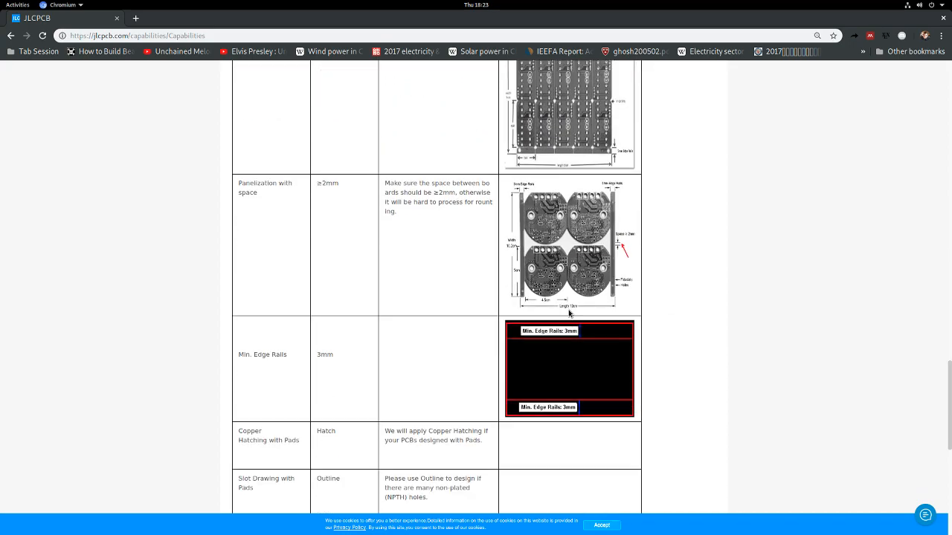
scroll(569, 313, up, 1)
scroll(569, 313, up, 9)
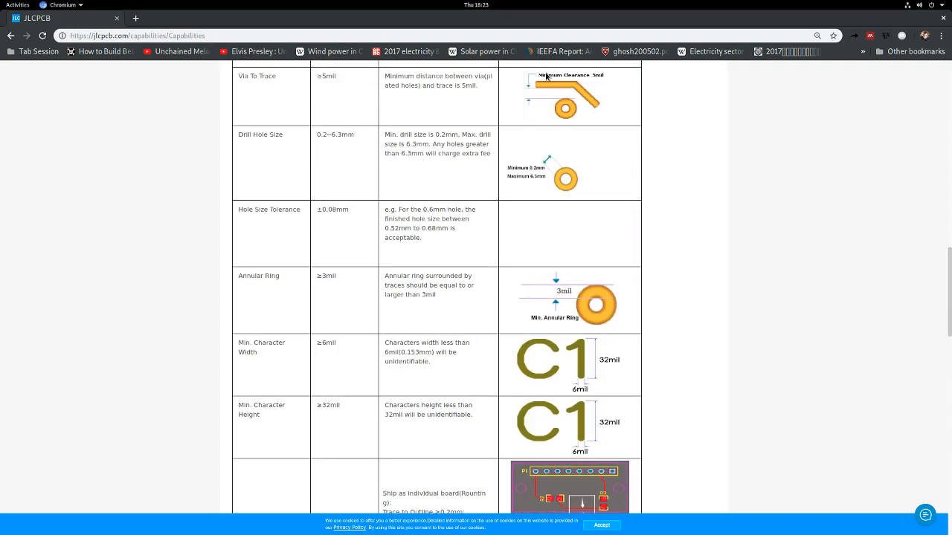
scroll(550, 149, up, 2)
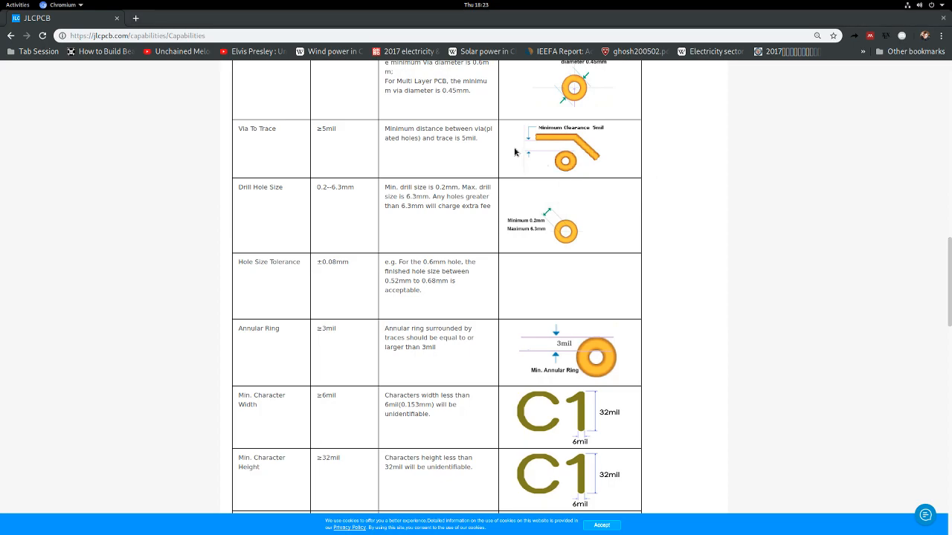
- Switch to the KiCad board layout and route a free horizontal F.Cu track about 0.19 in long above the track between SW1 and D1
key(alt+Tab)
key(alt+Tab)
key(alt+Tab)
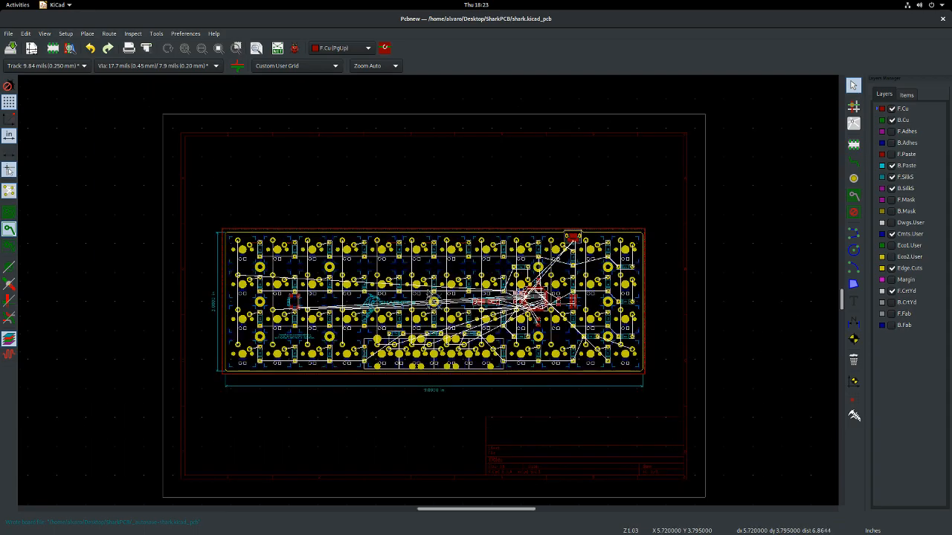
scroll(428, 293, up, 2)
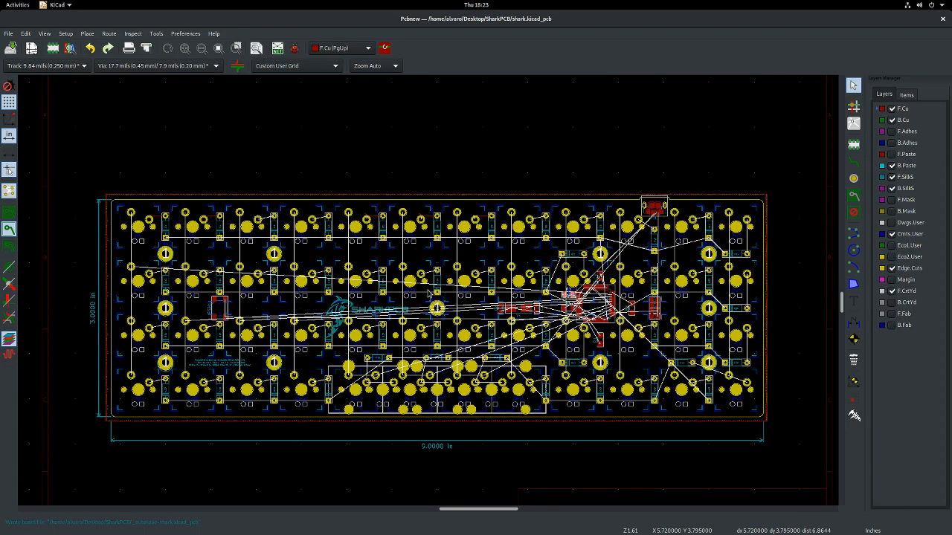
scroll(428, 293, up, 3)
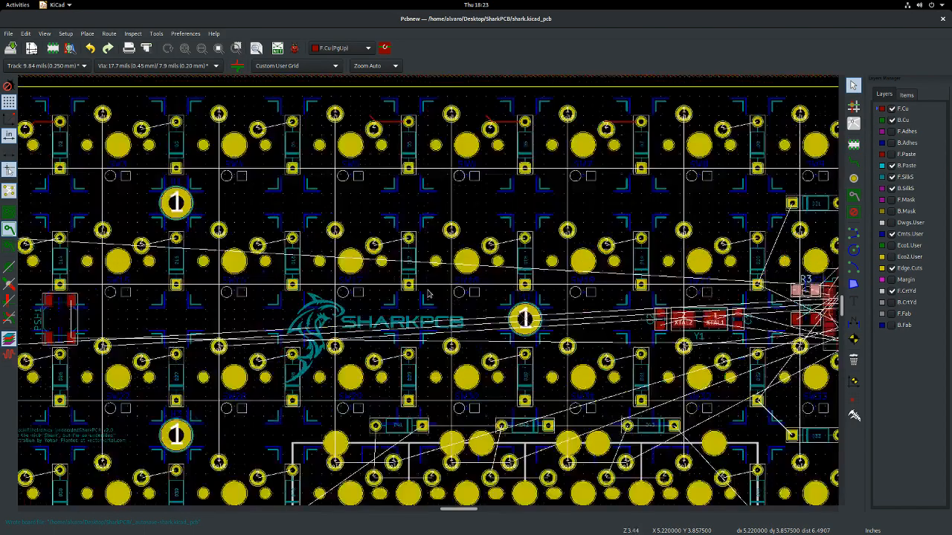
scroll(428, 293, down, 3)
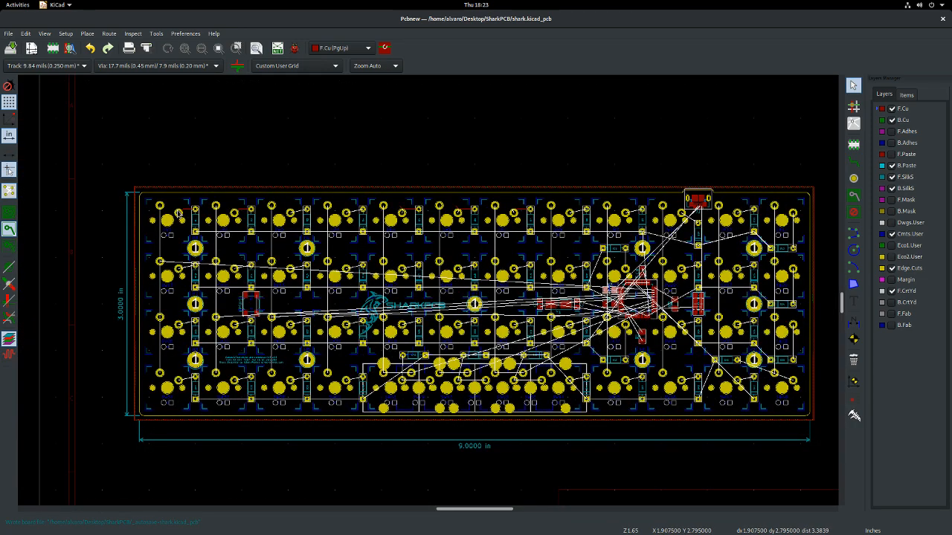
scroll(183, 214, up, 4)
scroll(429, 293, up, 4)
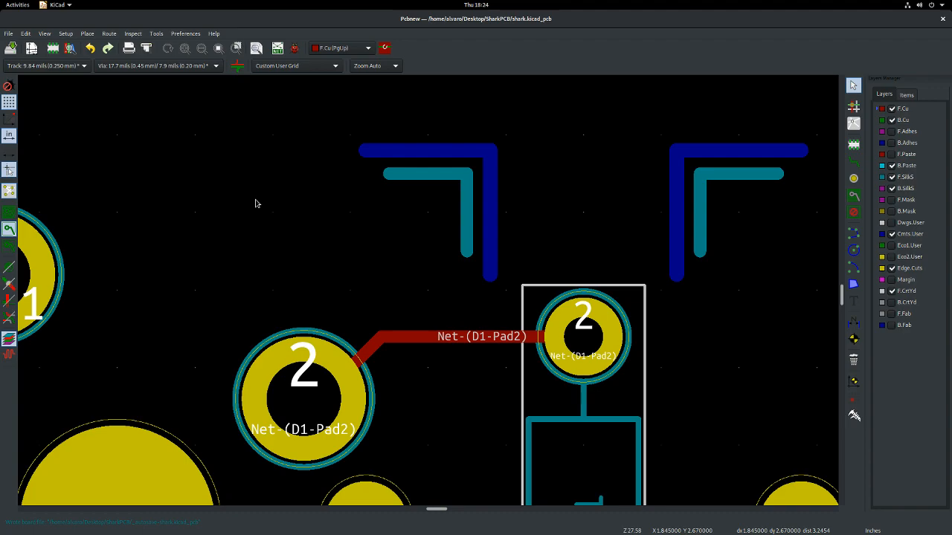
click(854, 163)
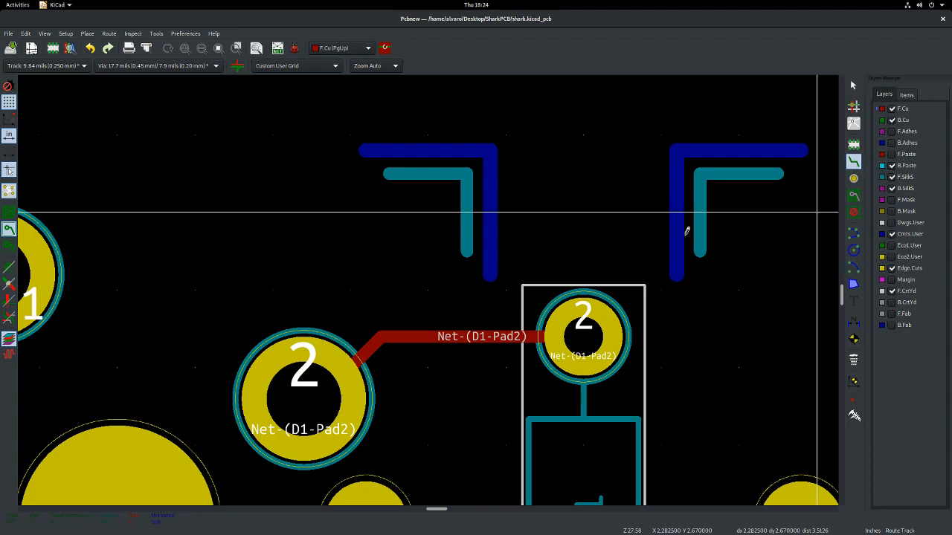
click(431, 290)
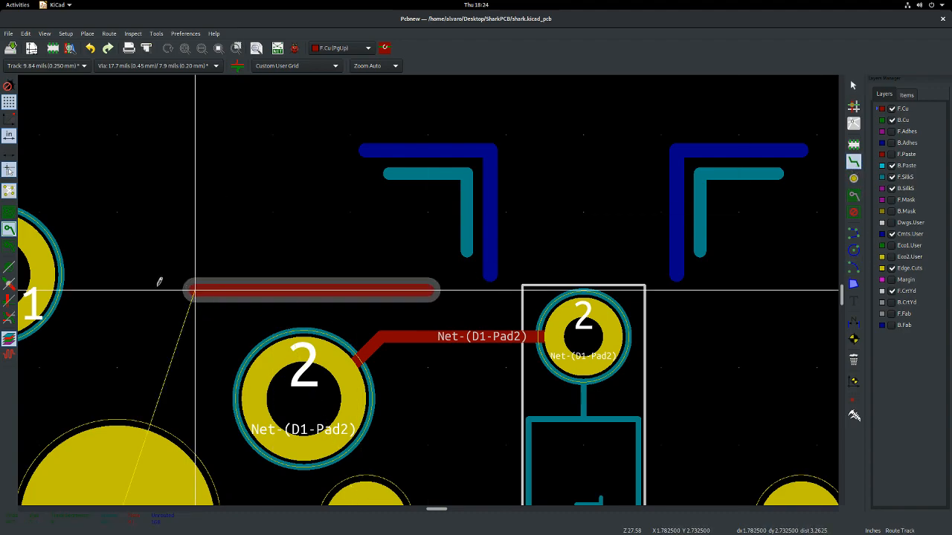
double_click(159, 280)
key(Escape)
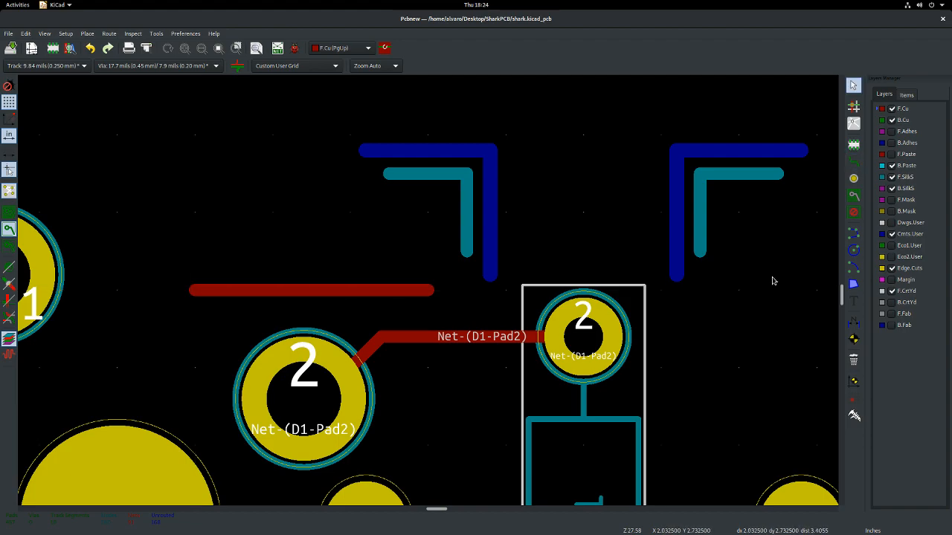
- Try to dimension the vertical distance from the free track's end to a point below the track between SW1 and D1
click(853, 322)
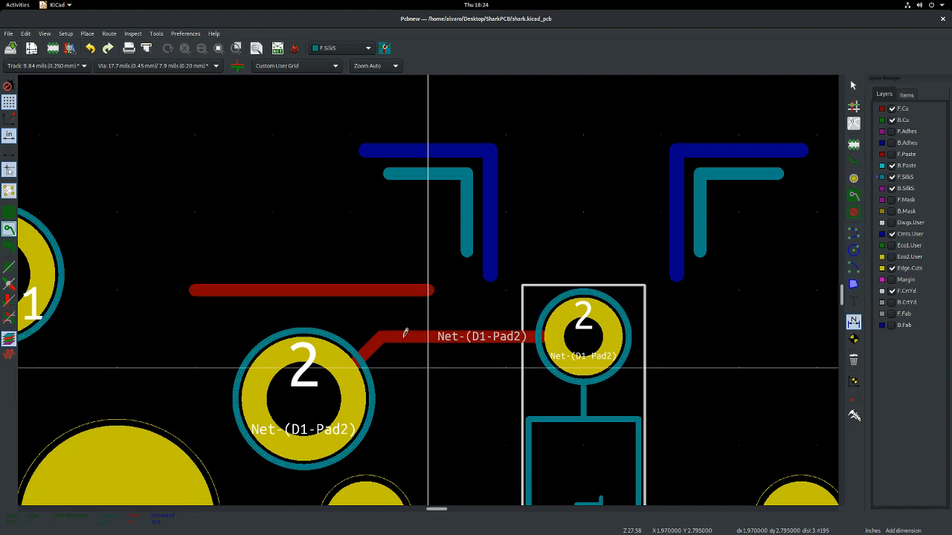
click(420, 370)
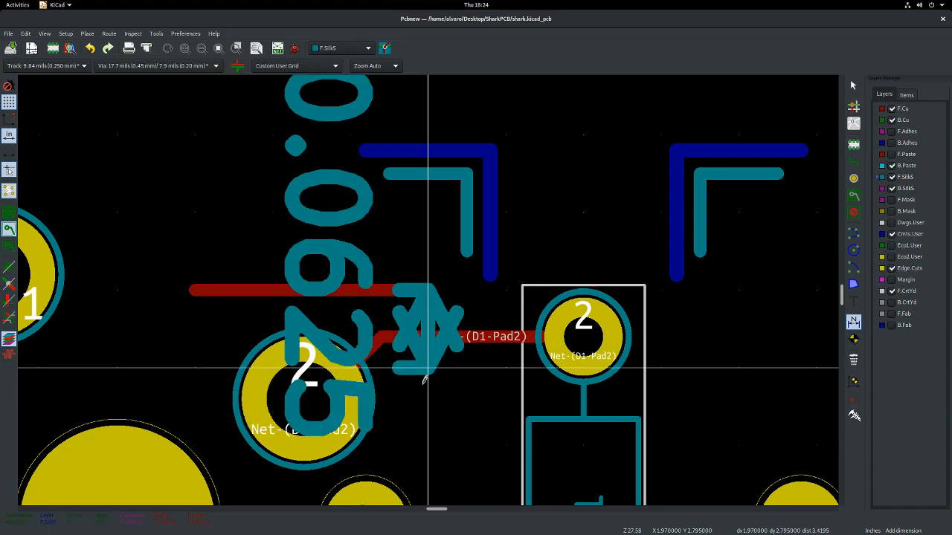
scroll(421, 372, down, 3)
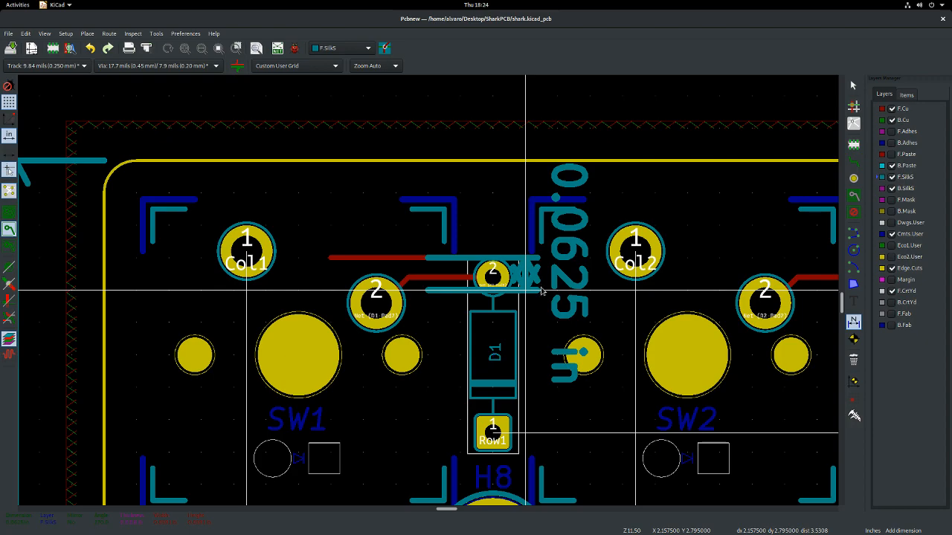
key(Escape)
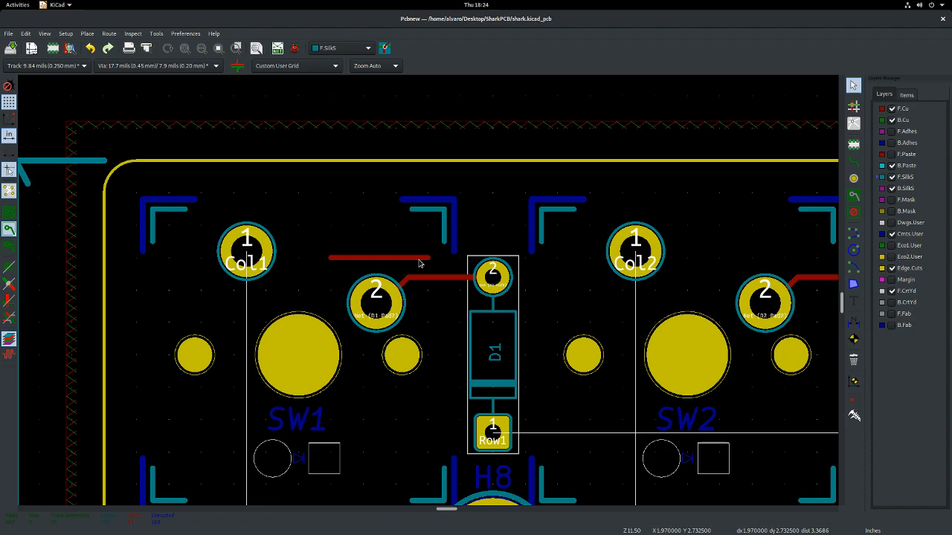
key(alt+Tab)
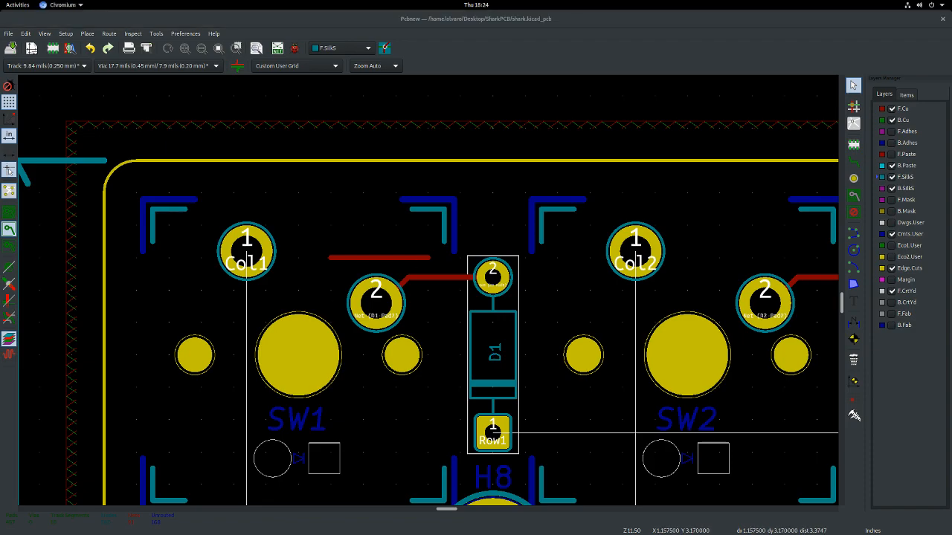
scroll(427, 294, down, 5)
scroll(427, 294, up, 4)
scroll(427, 293, up, 2)
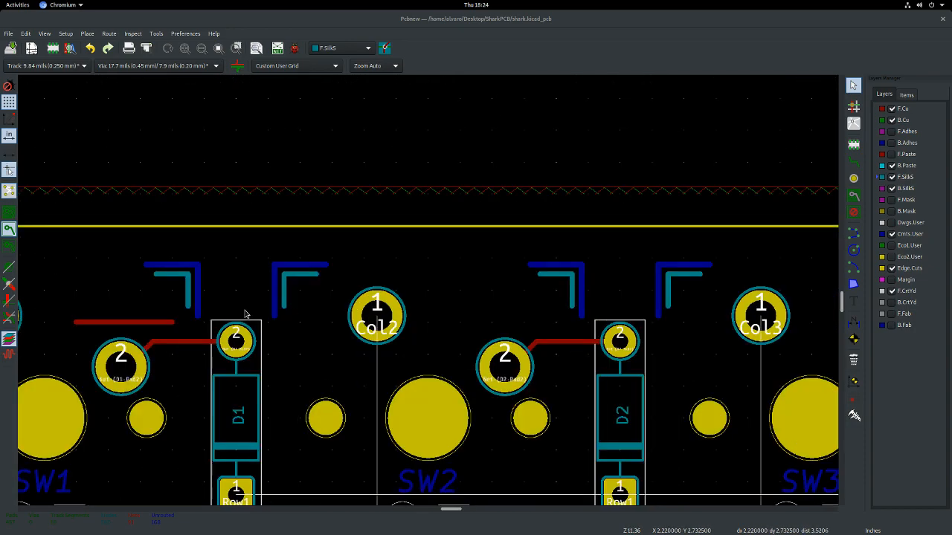
click(154, 330)
key(Escape)
scroll(186, 199, down, 5)
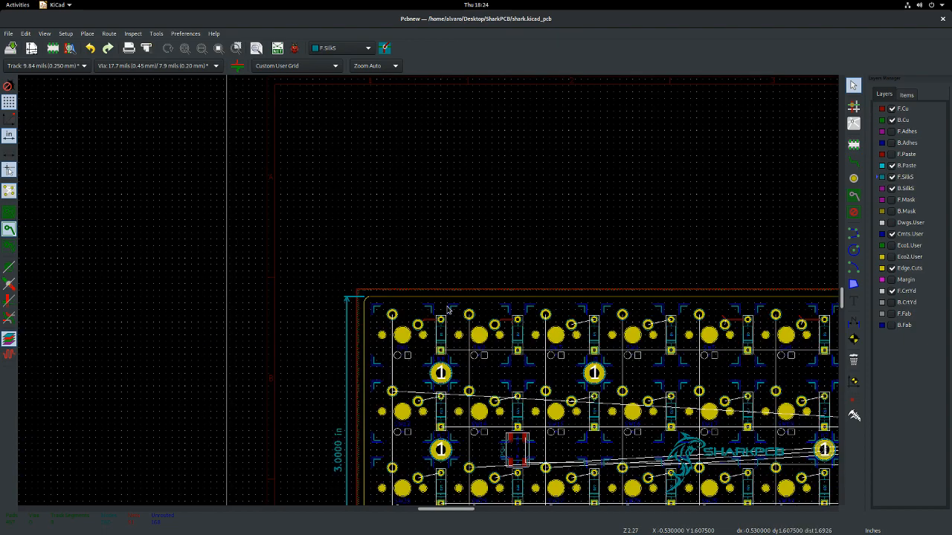
scroll(465, 294, up, 1)
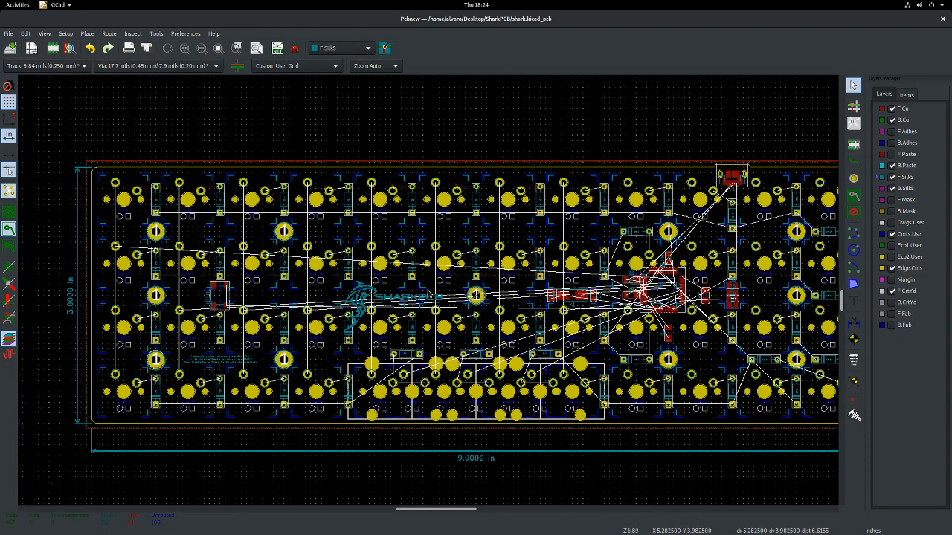
scroll(465, 294, down, 2)
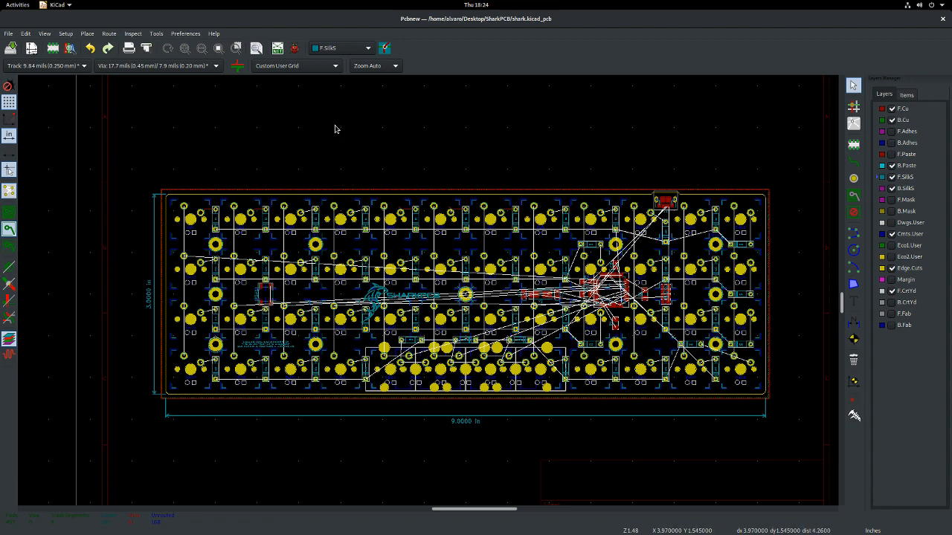
click(187, 34)
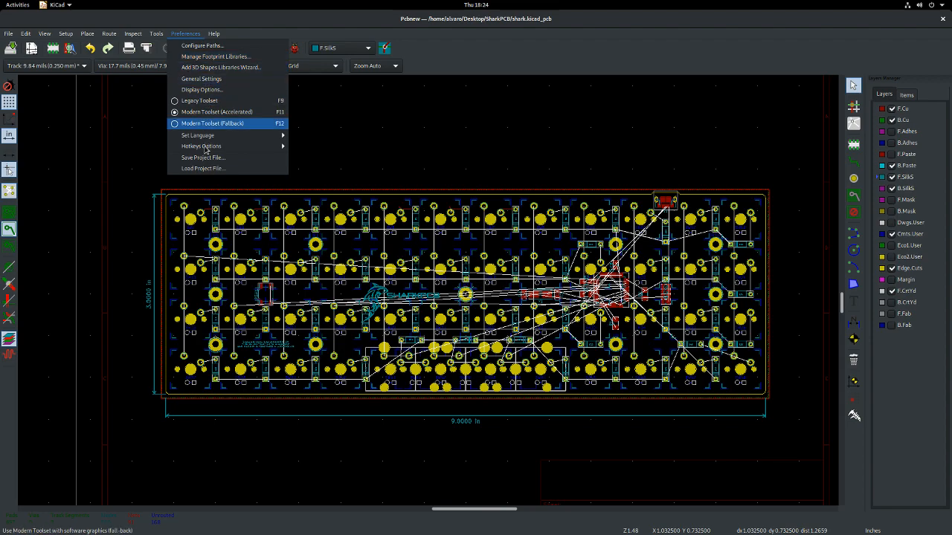
click(266, 216)
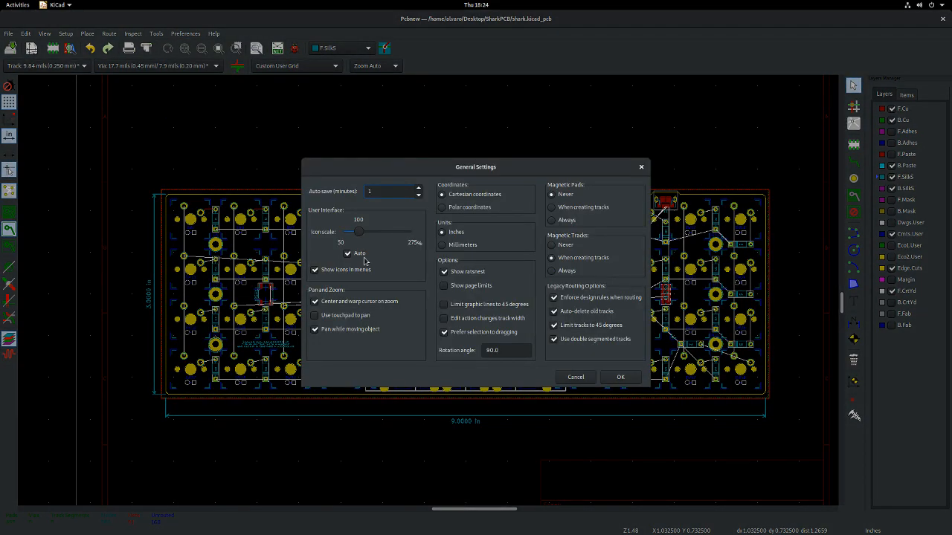
key(Escape)
click(153, 37)
mouse_move(185, 35)
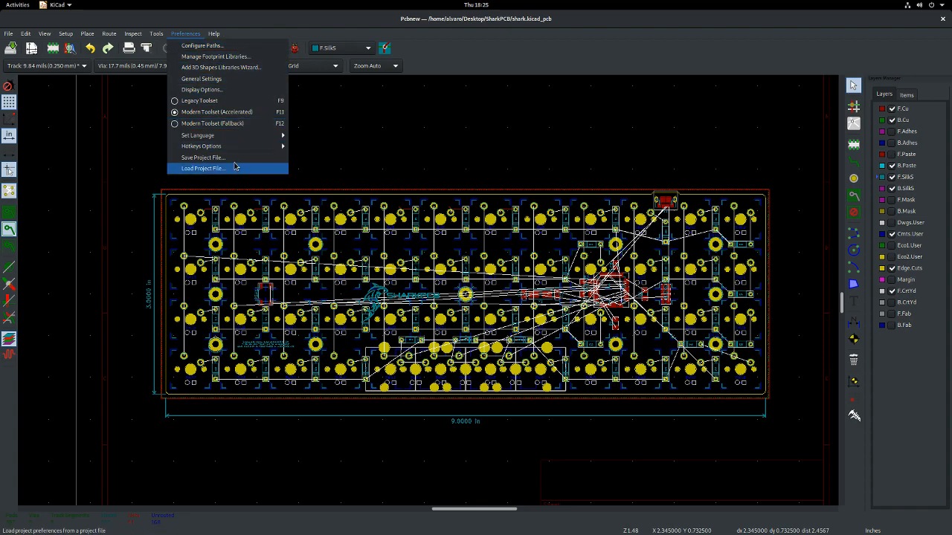
- Open the Design Rules Editor and enlarge its window to show all the net class columns
mouse_move(9, 35)
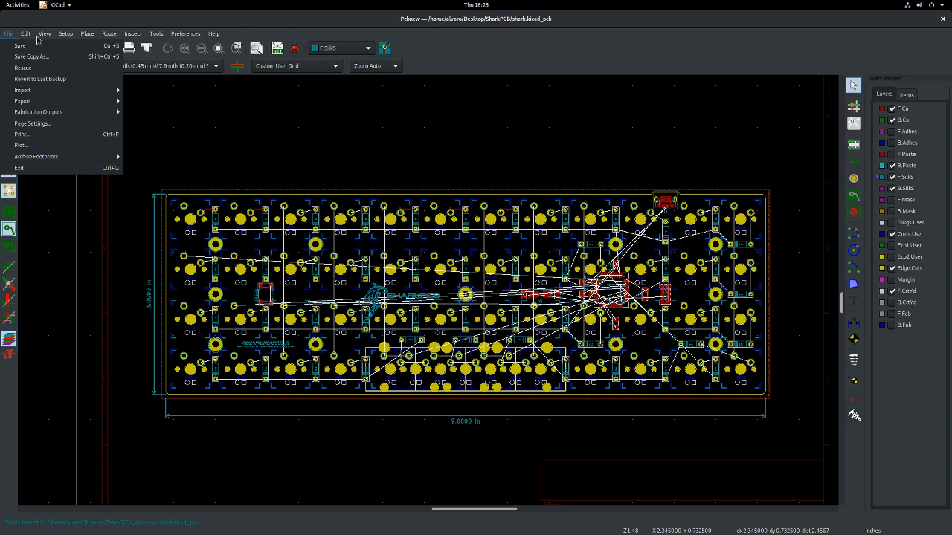
mouse_move(63, 37)
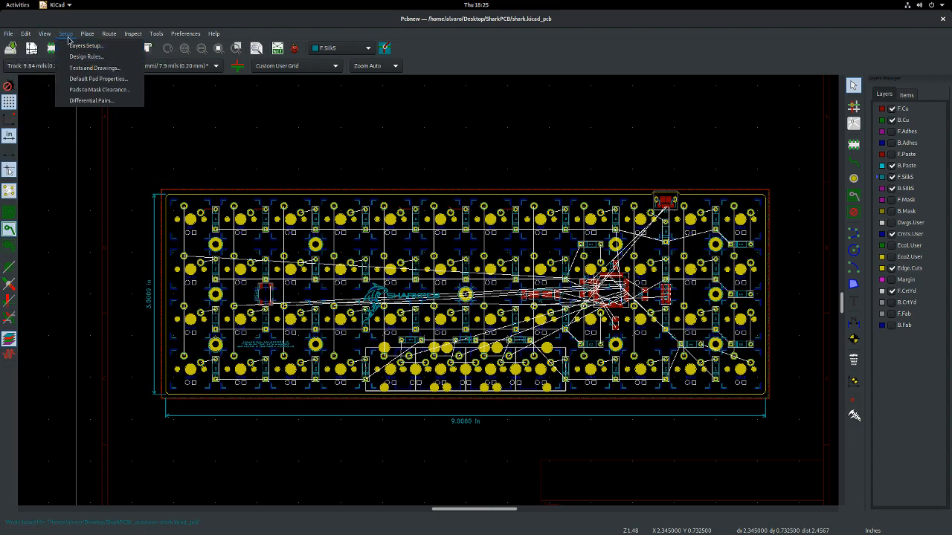
click(79, 56)
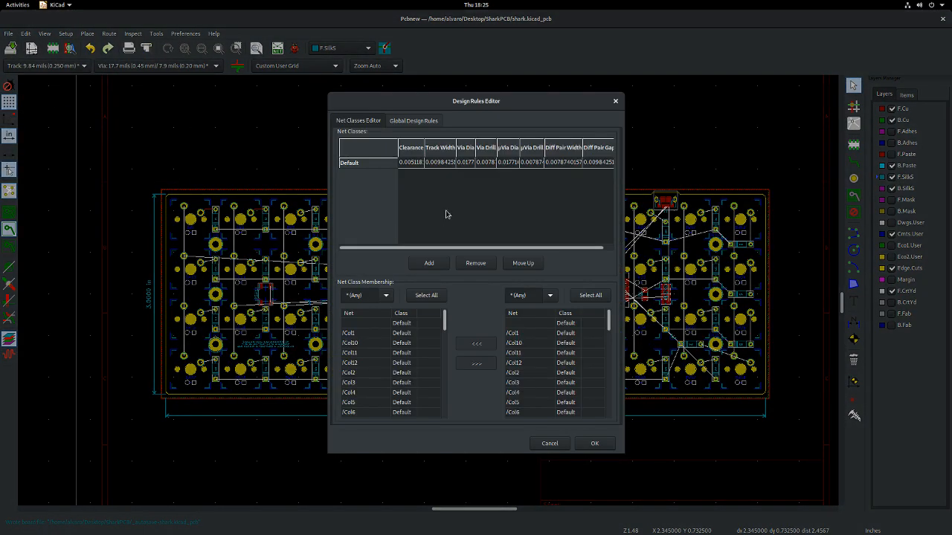
drag(624, 453, 786, 480)
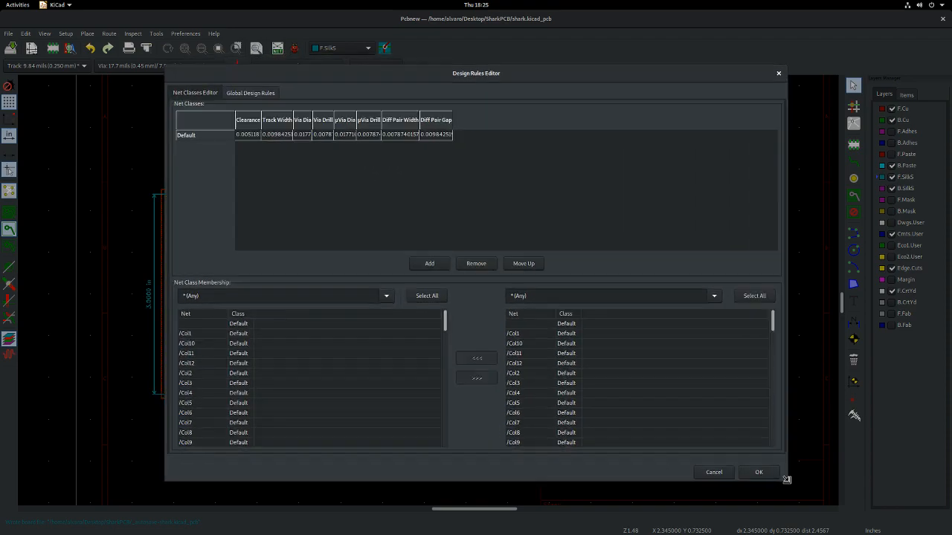
- Check the Default net class clearance against the via and via-to-trace limits on the JLCPCB capabilities page
double_click(249, 134)
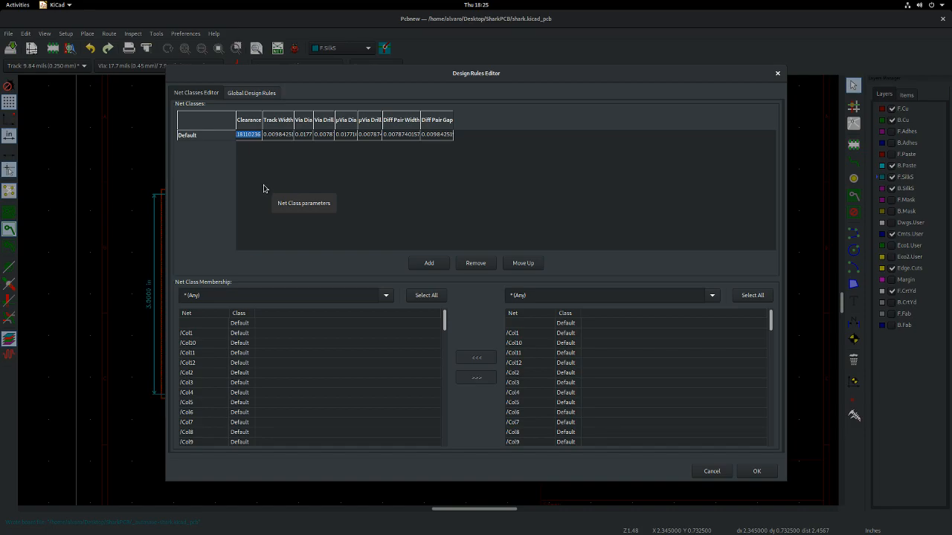
click(295, 167)
key(alt+Tab)
key(alt+Tab)
scroll(476, 268, up, 2)
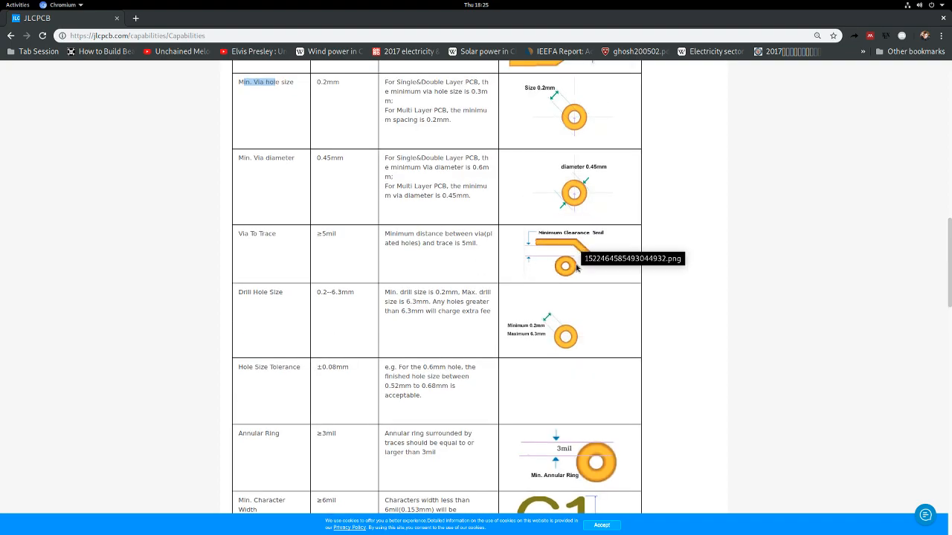
- Return to the design rules and set the Default net class clearance to 0.005 in
key(alt+Tab)
click(253, 135)
click(282, 156)
key(BackSpace)
key(BackSpace)
key(BackSpace)
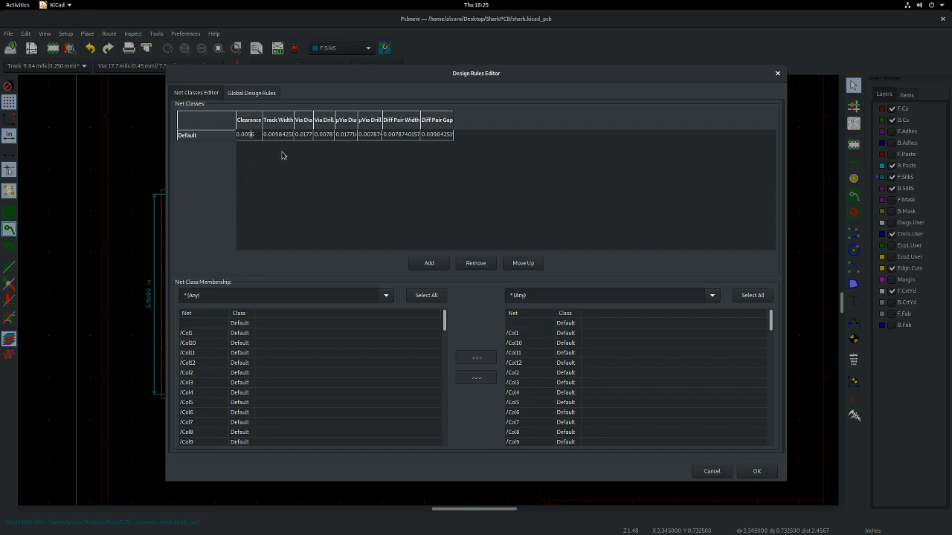
key(Return)
- Check the minimum trace width for single and double layer boards on the JLCPCB capabilities page
click(279, 134)
key(alt+Tab)
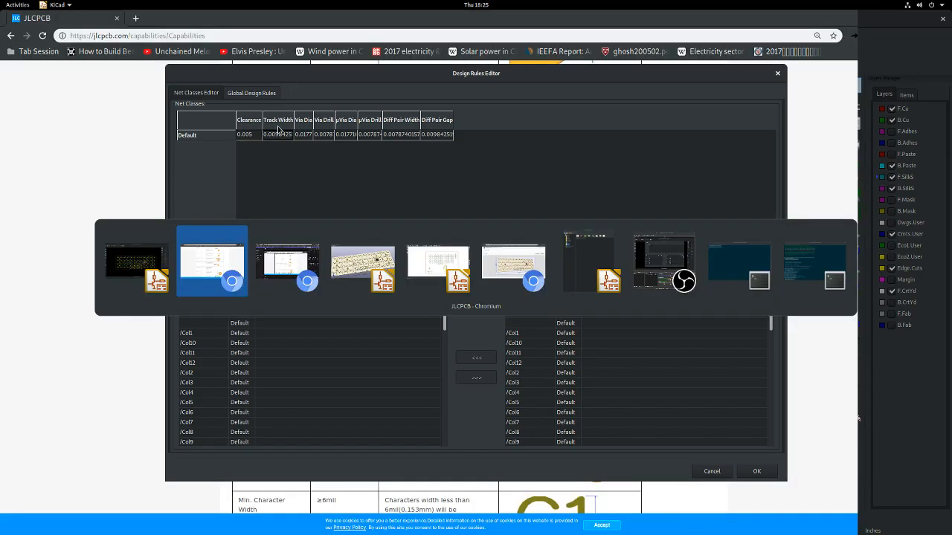
key(alt+Tab)
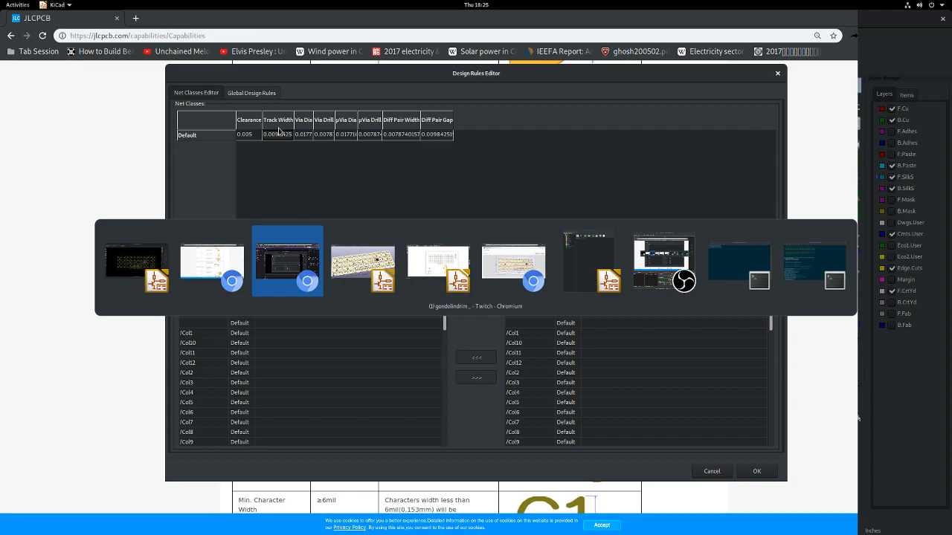
key(alt+Tab)
key(alt+shift+Tab)
key(alt+shift+Tab)
scroll(569, 258, up, 1)
scroll(570, 258, up, 5)
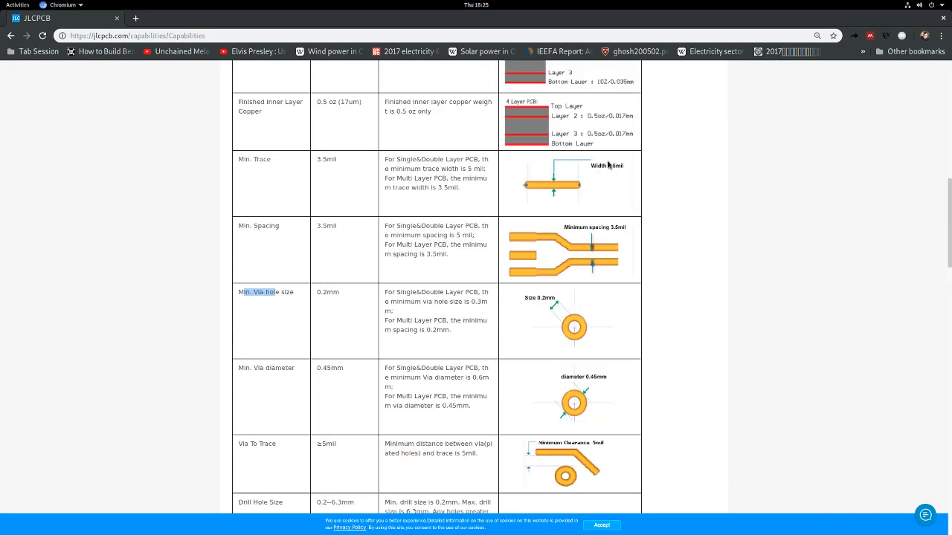
click(407, 162)
- Return to the design rules and set the Default net class track width to 0.005 in
key(alt+Tab)
double_click(278, 135)
key(BackSpace)
key(BackSpace)
key(BackSpace)
key(BackSpace)
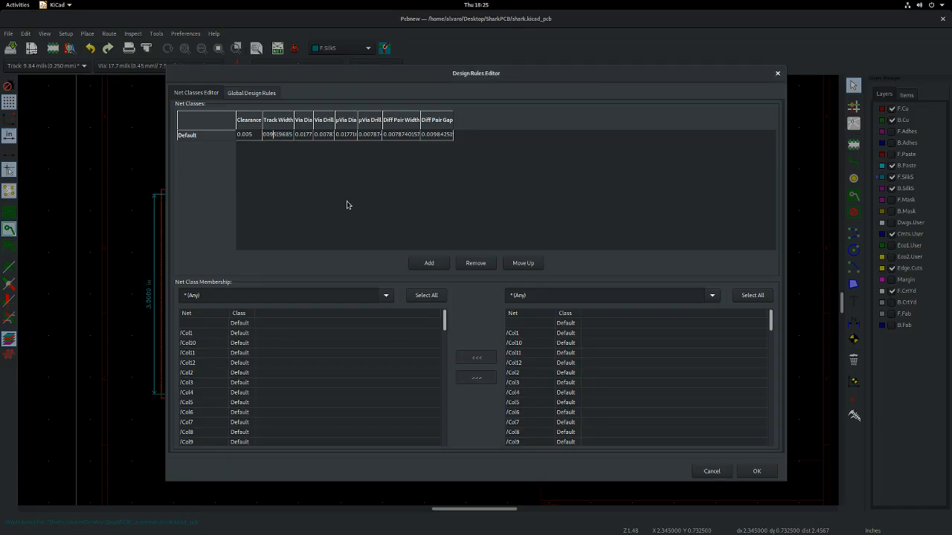
key(Delete)
key(Delete)
key(Return)
- Compare the Default net class via values with the minimum via hole size and via diameter on the JLCPCB capabilities page
key(alt+Tab)
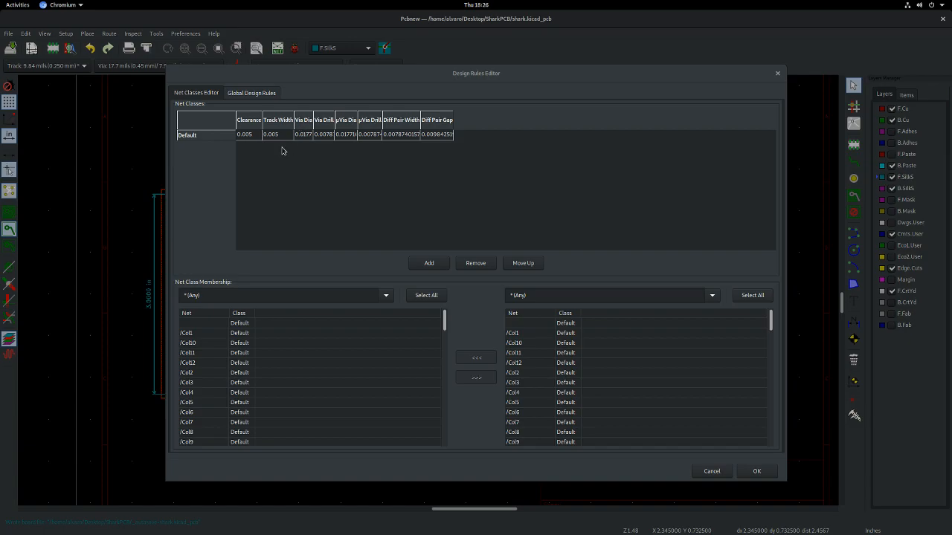
key(alt+Tab)
key(alt+Tab)
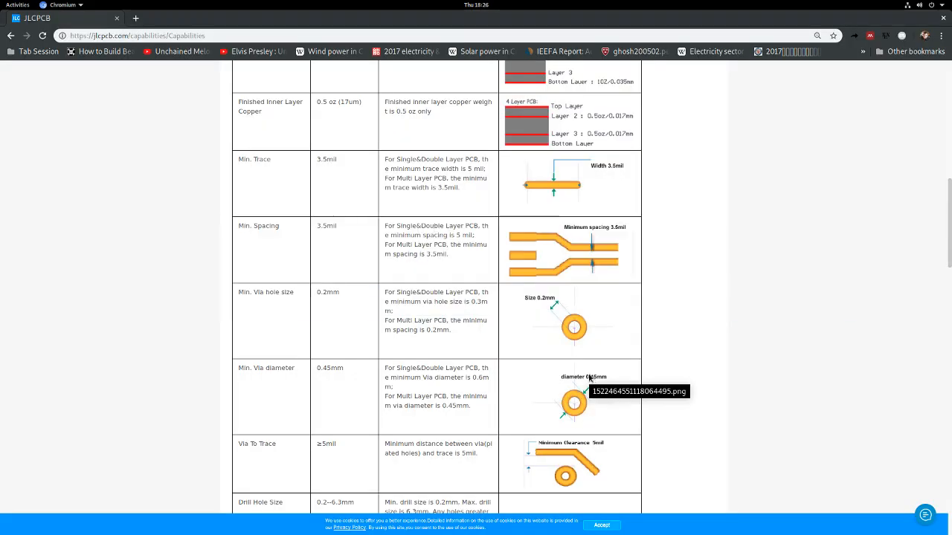
key(alt+Tab)
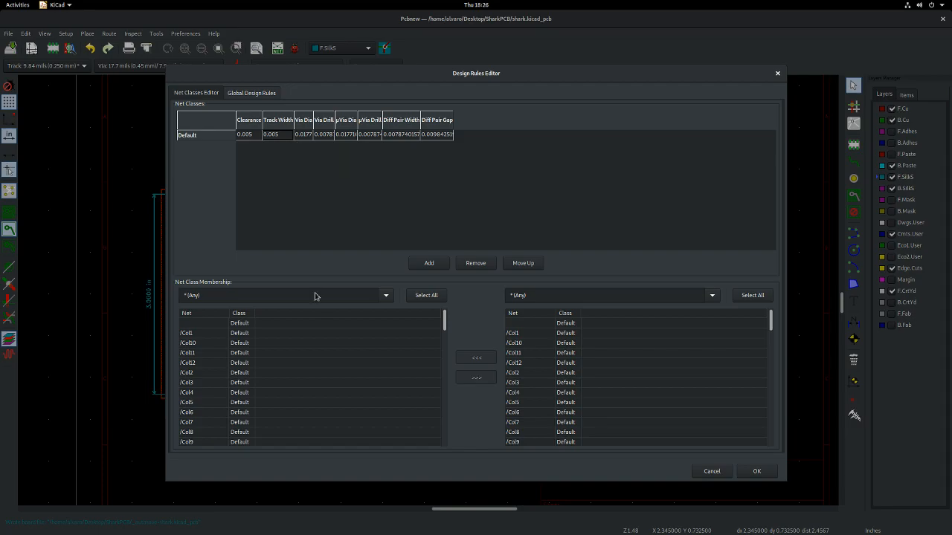
key(alt+Tab)
key(alt+Tab)
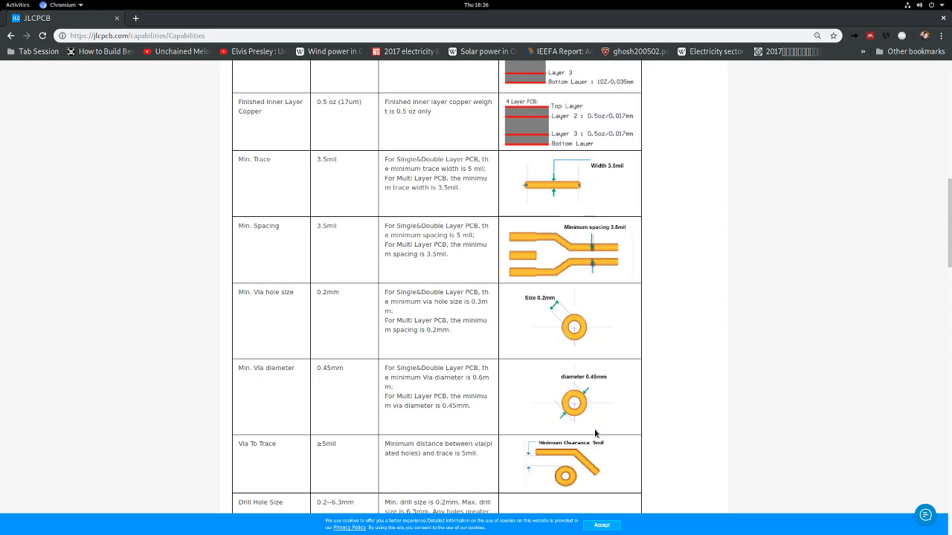
- Convert 0.5 mm to mils with a web search, then go back to the JLCPCB capabilities page
click(135, 18)
text(0.5mm)
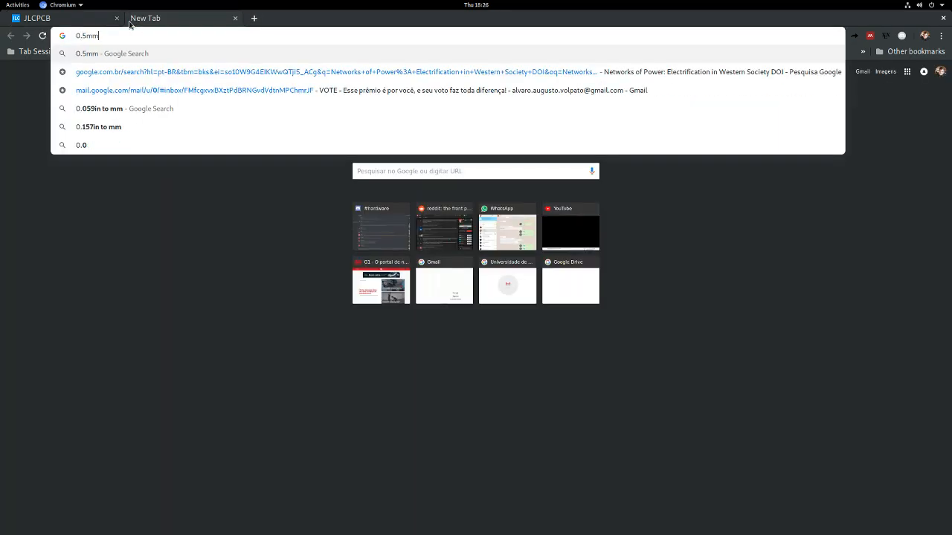
text( in mils)
key(Return)
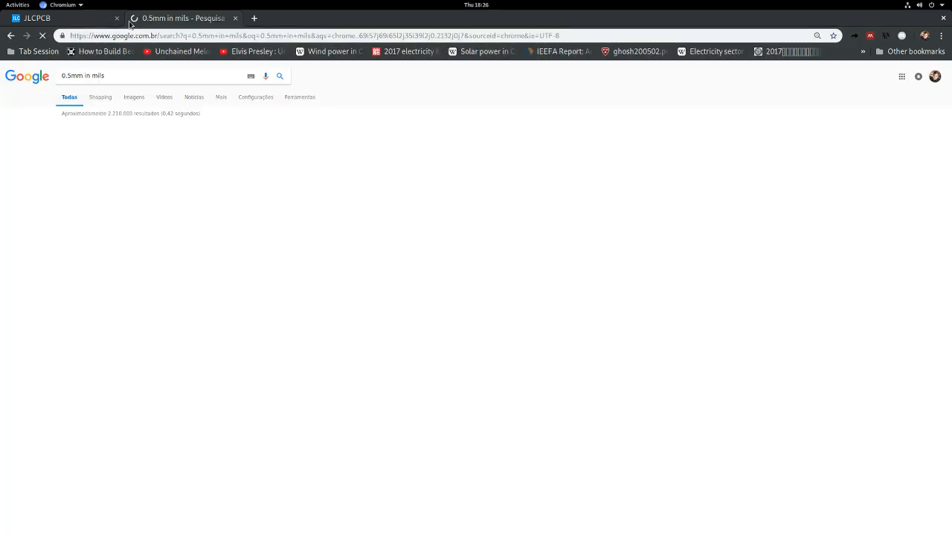
click(217, 161)
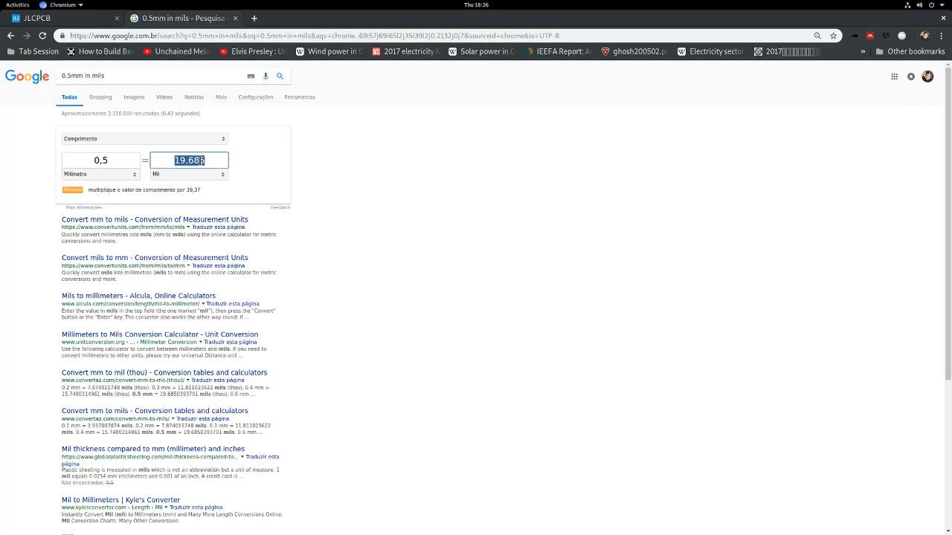
click(89, 22)
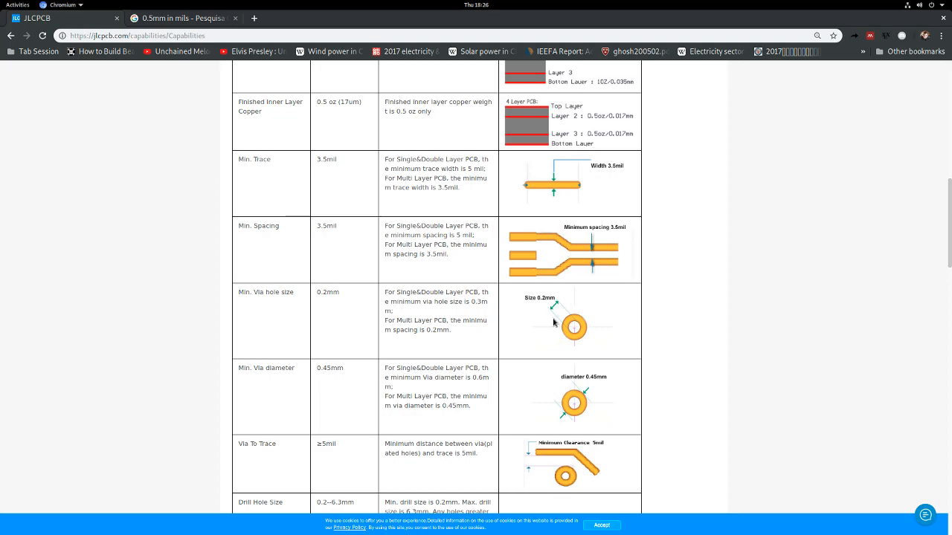
- Return to the design rules and set the Default net class via diameter to 0.02 in
key(alt+Tab)
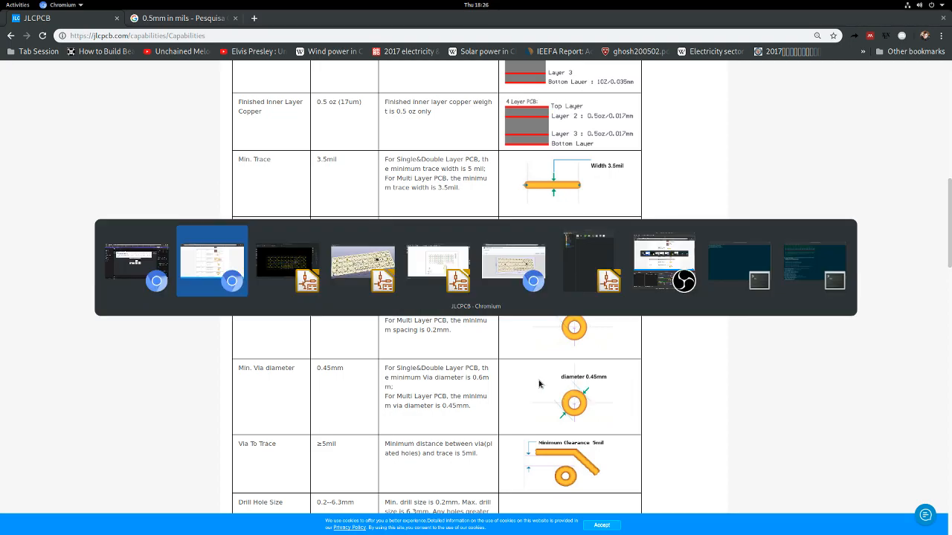
key(alt+Tab)
key(alt+Tab)
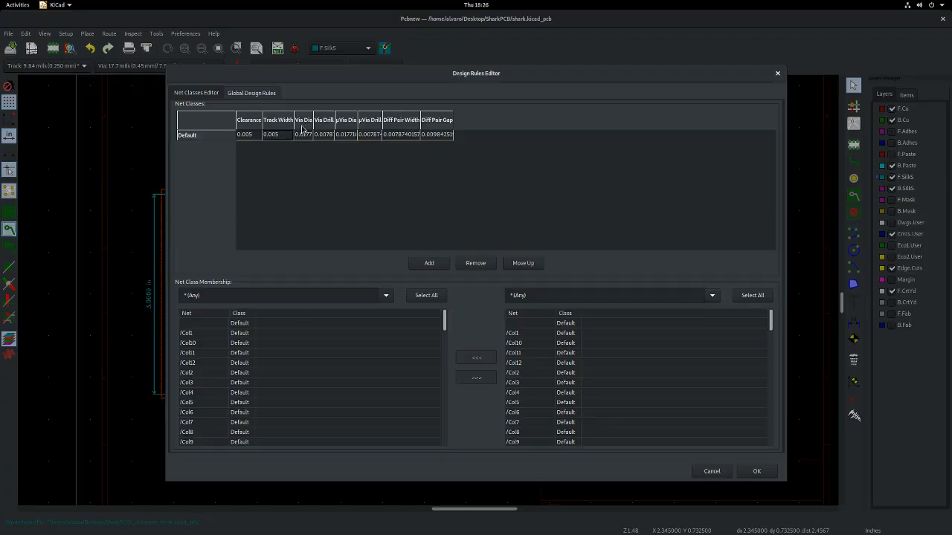
click(302, 135)
click(303, 134)
key(Return)
- Convert 0.2 mm to mils in the open web unit converter
key(alt+Tab)
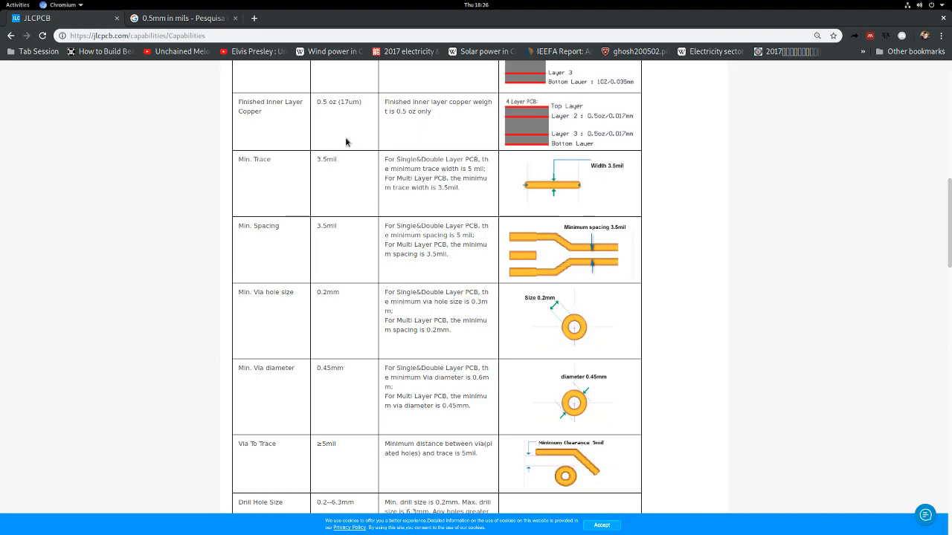
click(158, 19)
click(100, 160)
key(BackSpace)
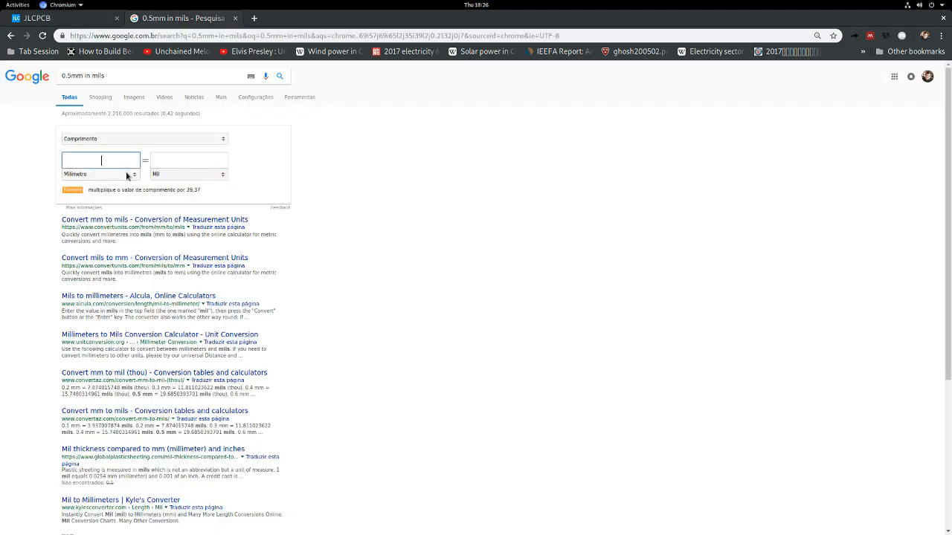
text(0,2)
drag(173, 160, 214, 162)
- Return to the design rules and set the Default net class via drill to 0.008 in
key(alt+Tab)
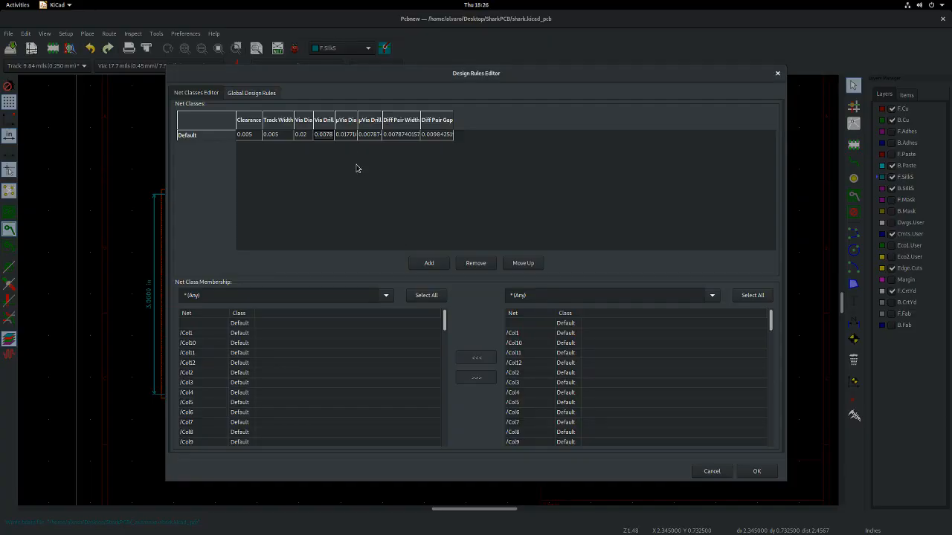
click(328, 136)
click(321, 135)
key(Return)
- Review the remaining JLCPCB capabilities, including annular ring, trace to outline, panelization and edge rail limits
key(alt+Tab)
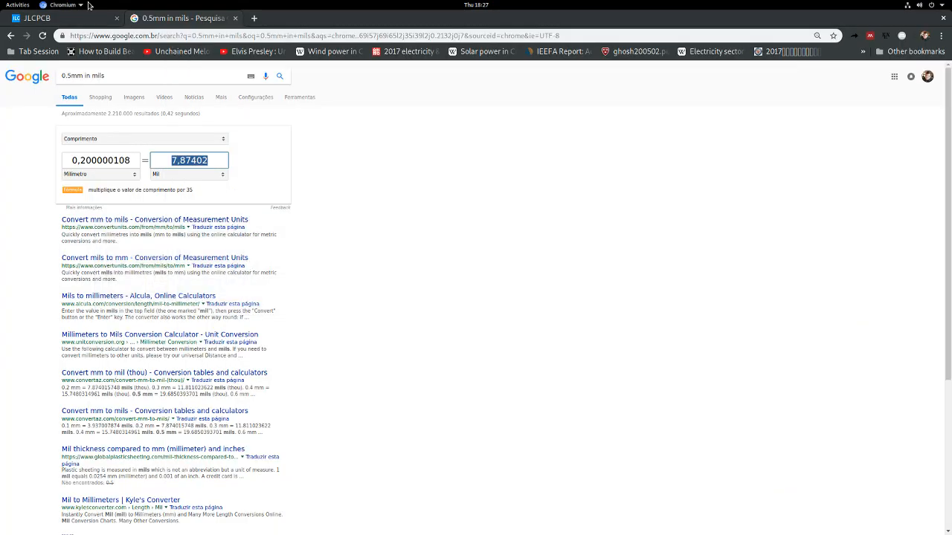
click(69, 15)
scroll(361, 328, down, 15)
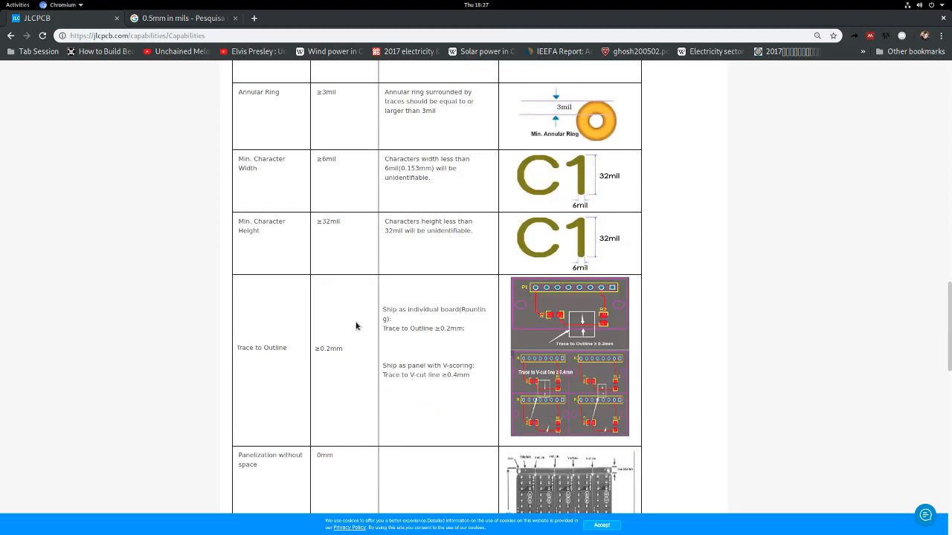
scroll(275, 218, down, 10)
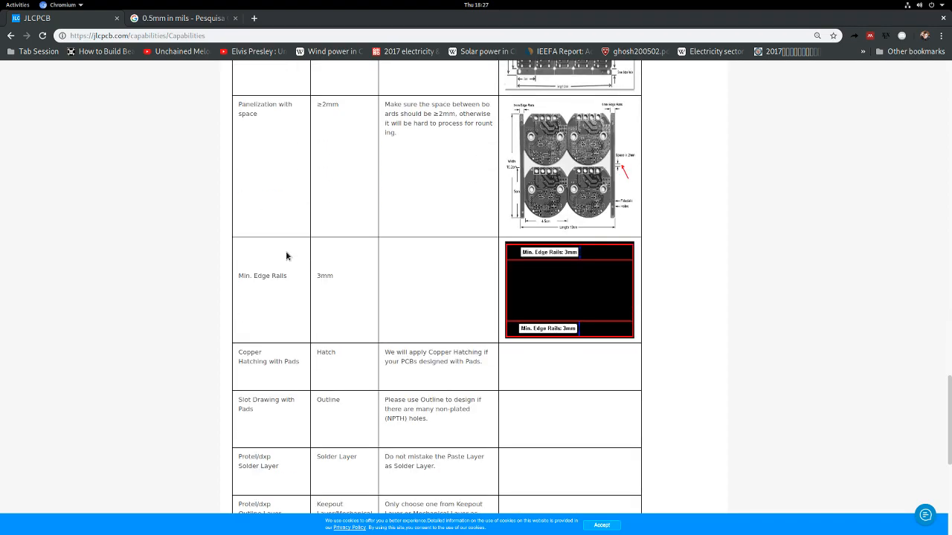
scroll(273, 366, up, 10)
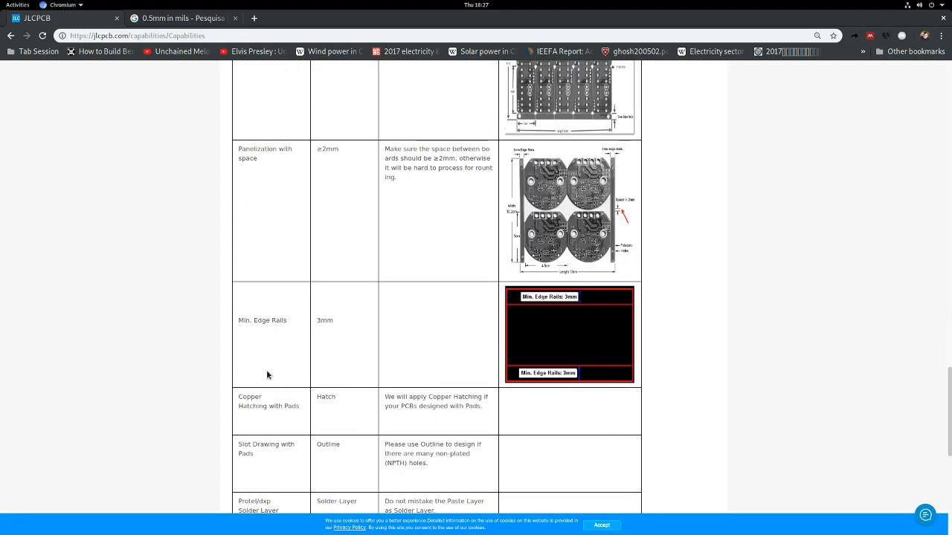
scroll(271, 369, down, 10)
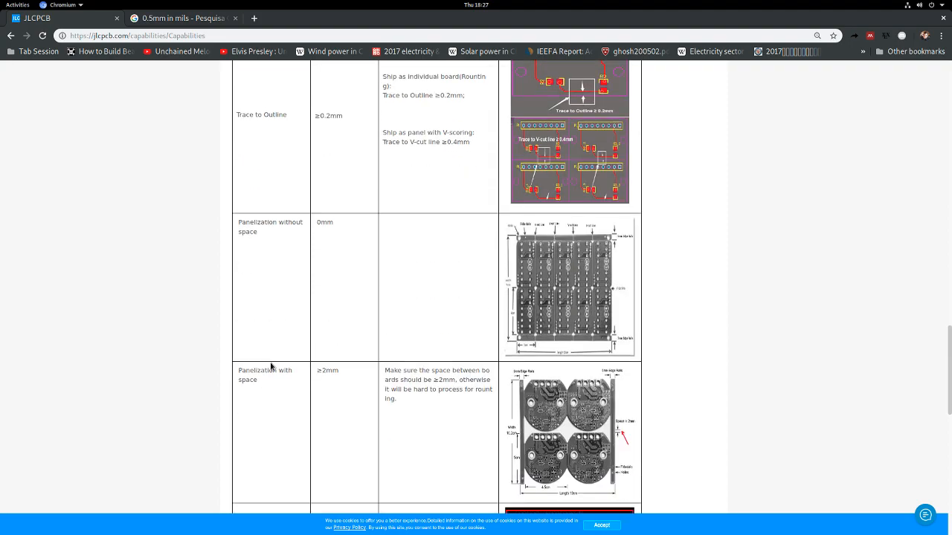
scroll(270, 366, up, 10)
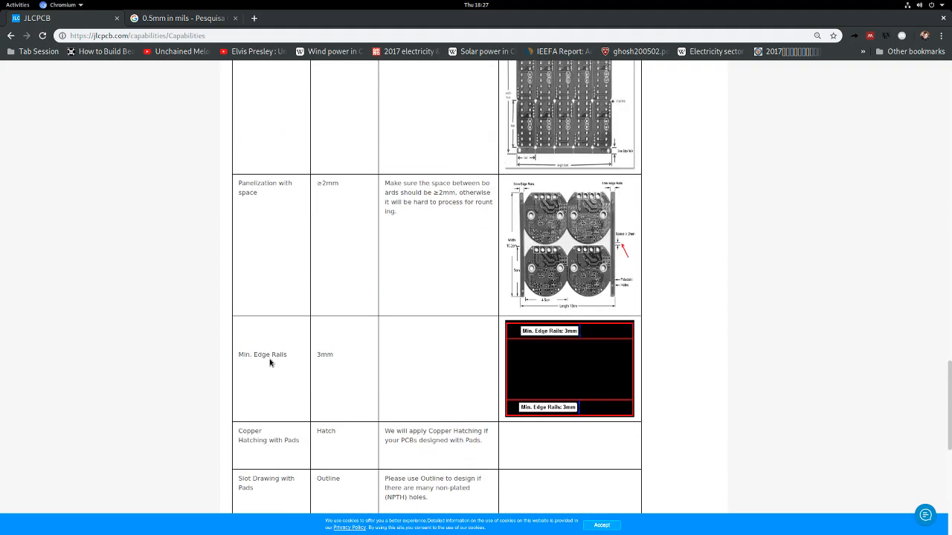
- Return to the Design Rules Editor and apply the edited net class values
key(alt+Tab)
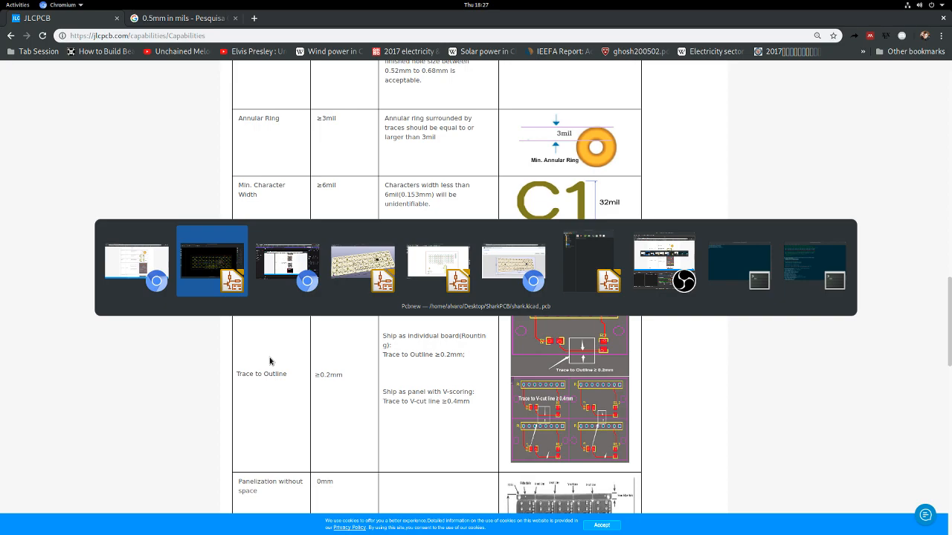
click(207, 275)
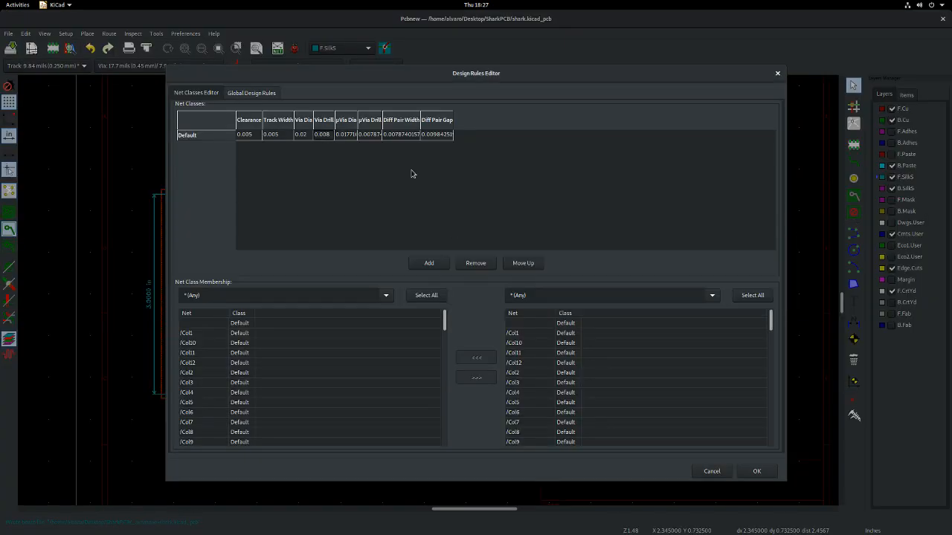
click(755, 471)
- Start routing a free track on F.Cu just above SW2's pad 2, at about X 2.6575, Y 2.7325 in
scroll(269, 212, up, 10)
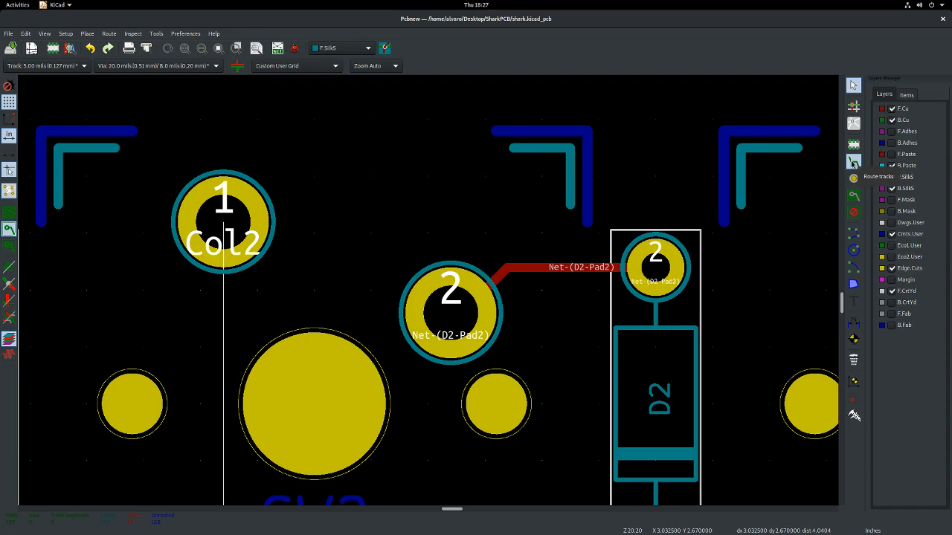
key(alt+Tab)
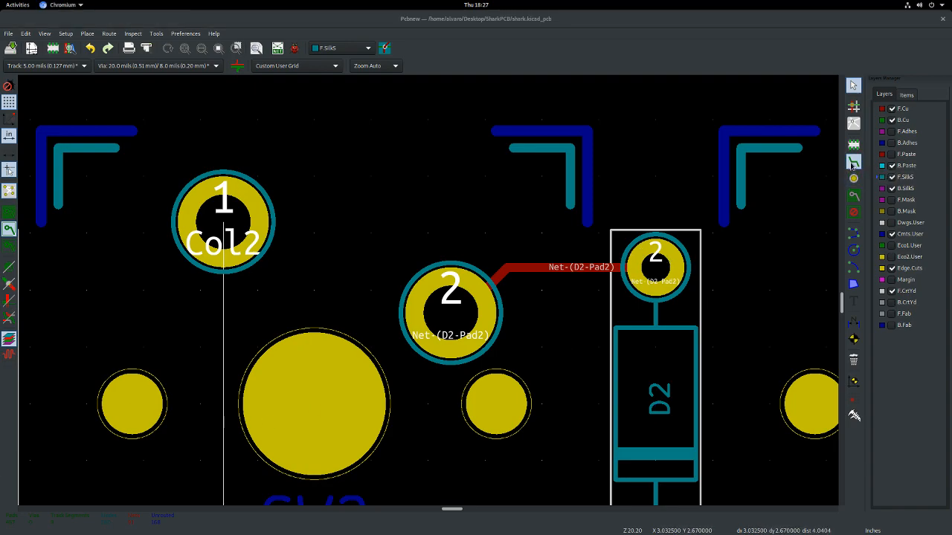
click(853, 162)
click(485, 232)
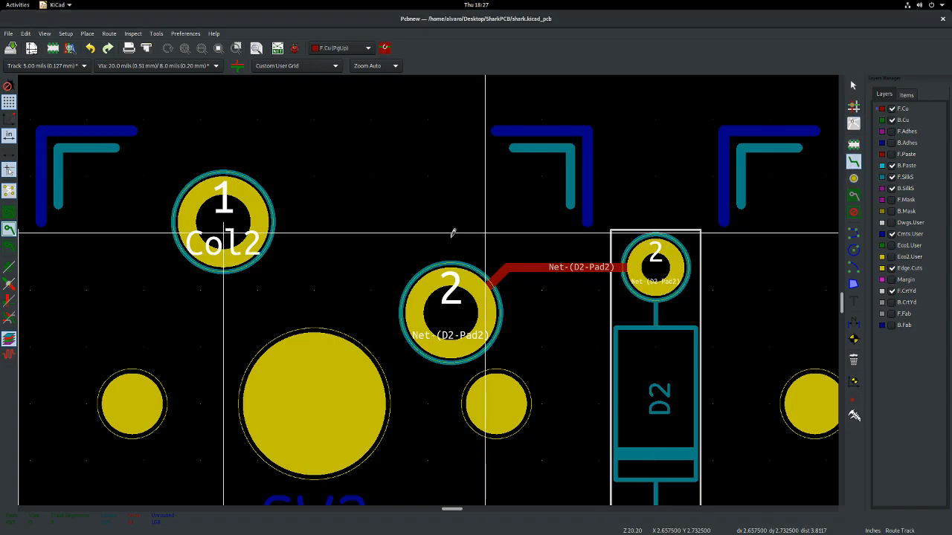
- Extend the track horizontally toward SW2's Col2 pad, about 0.125 in long, and examine its width and clearance outline up close
scroll(363, 231, up, 9)
scroll(429, 285, up, 1)
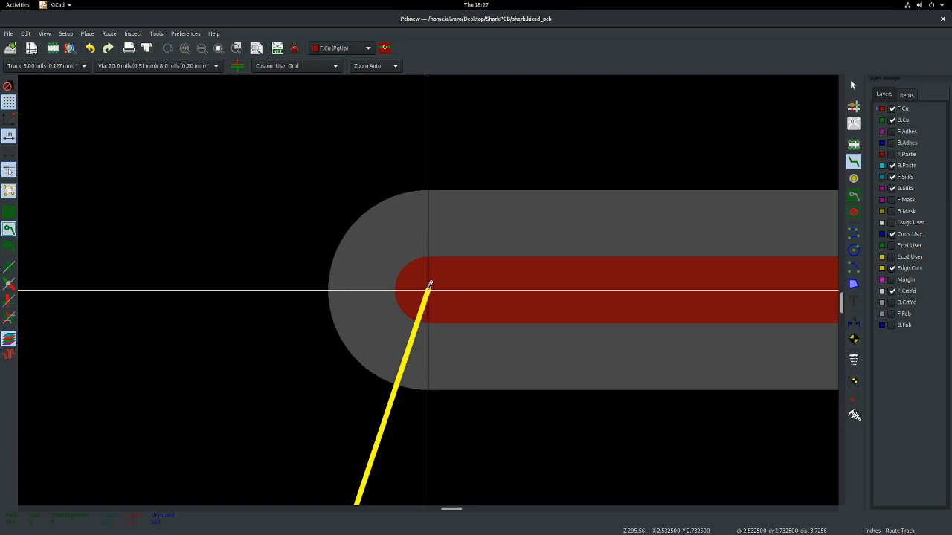
scroll(429, 285, down, 7)
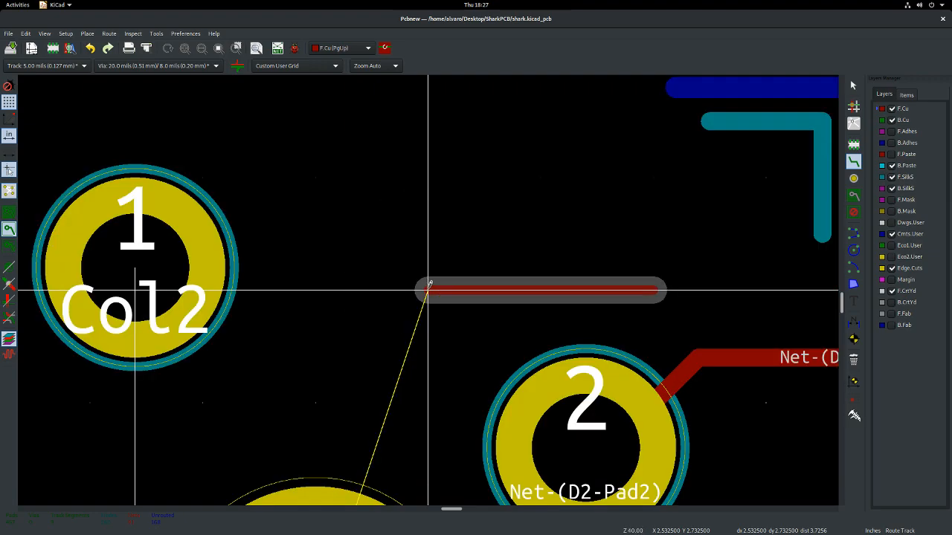
scroll(429, 285, up, 9)
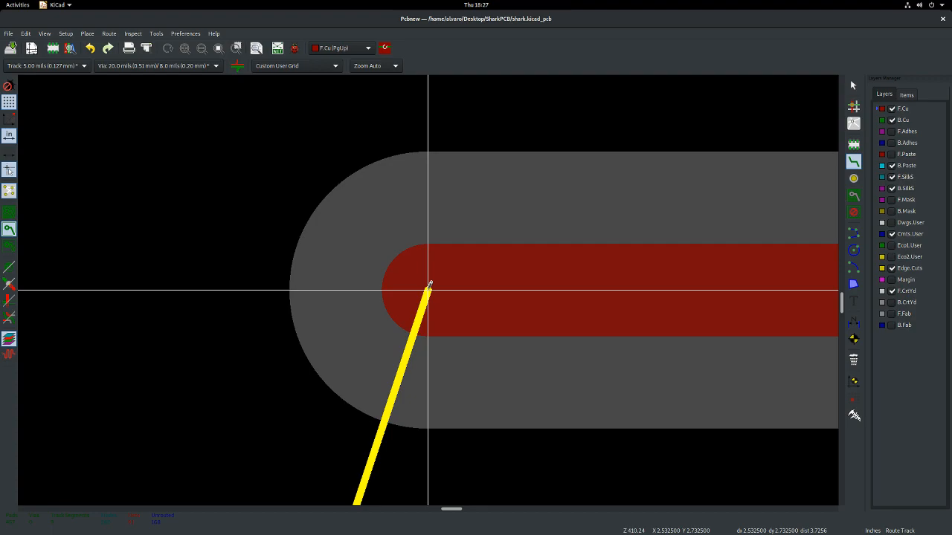
scroll(429, 285, down, 8)
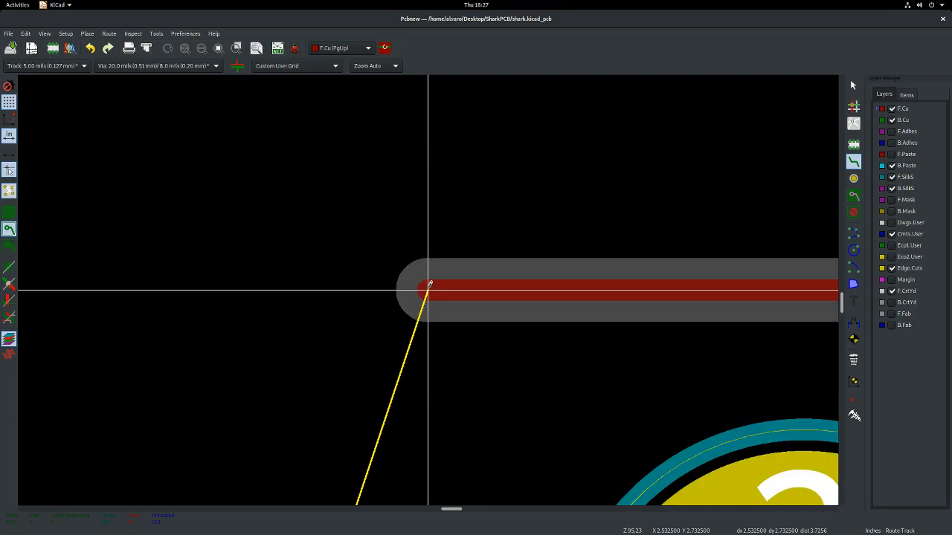
scroll(429, 285, down, 7)
scroll(429, 285, up, 9)
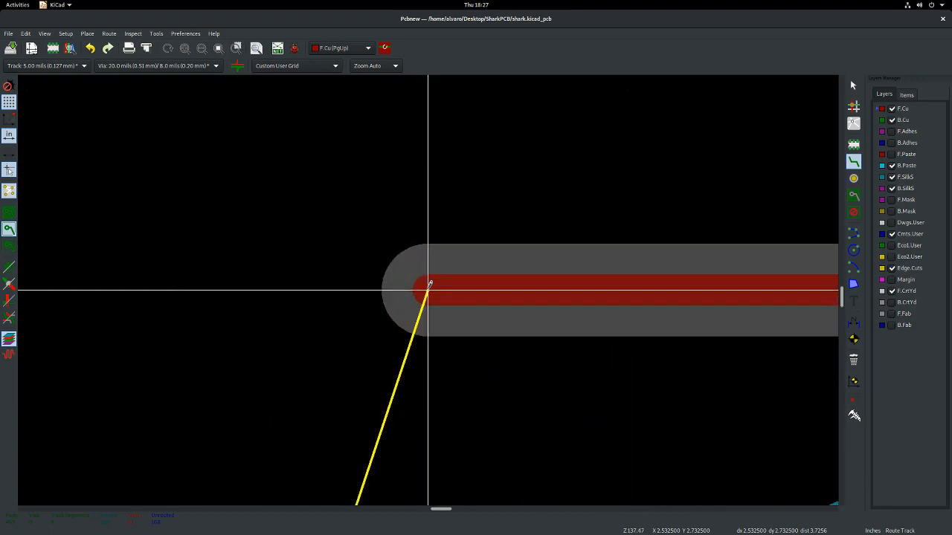
scroll(429, 285, down, 12)
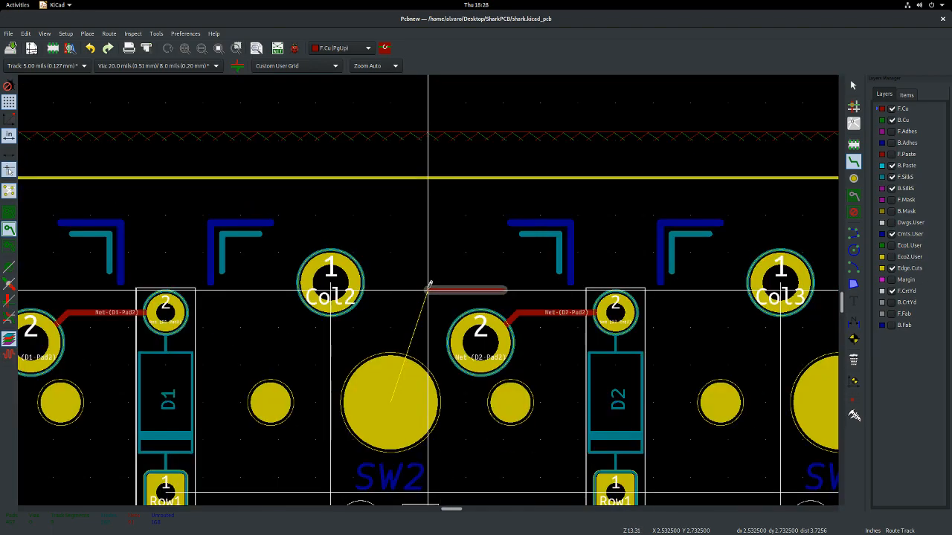
scroll(429, 285, up, 15)
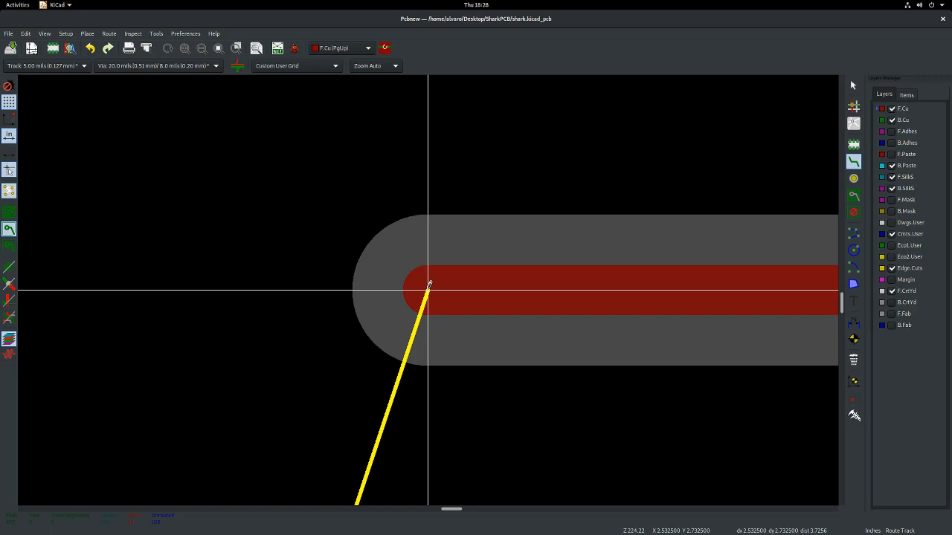
scroll(429, 285, down, 12)
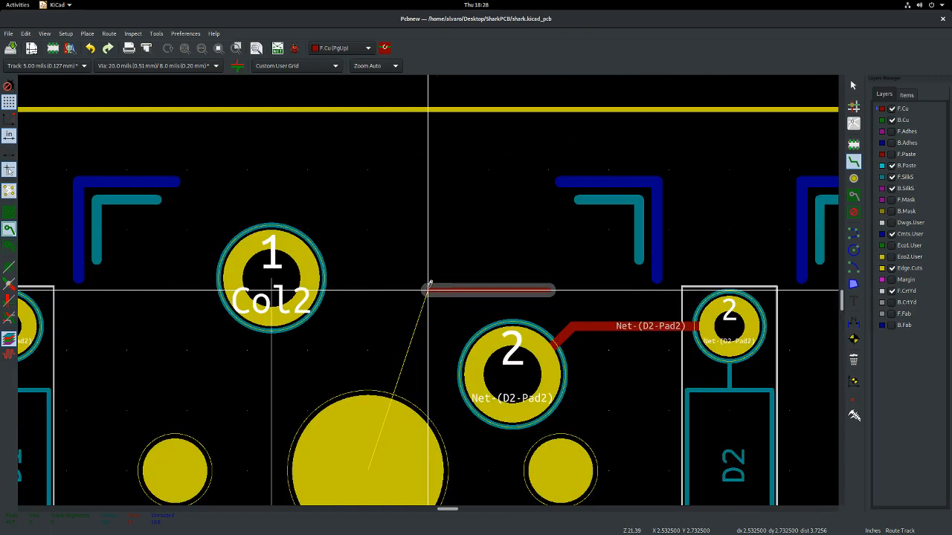
- Cancel the unfinished track between SW2's pads and leave the routing tool
key(Escape)
key(Escape)
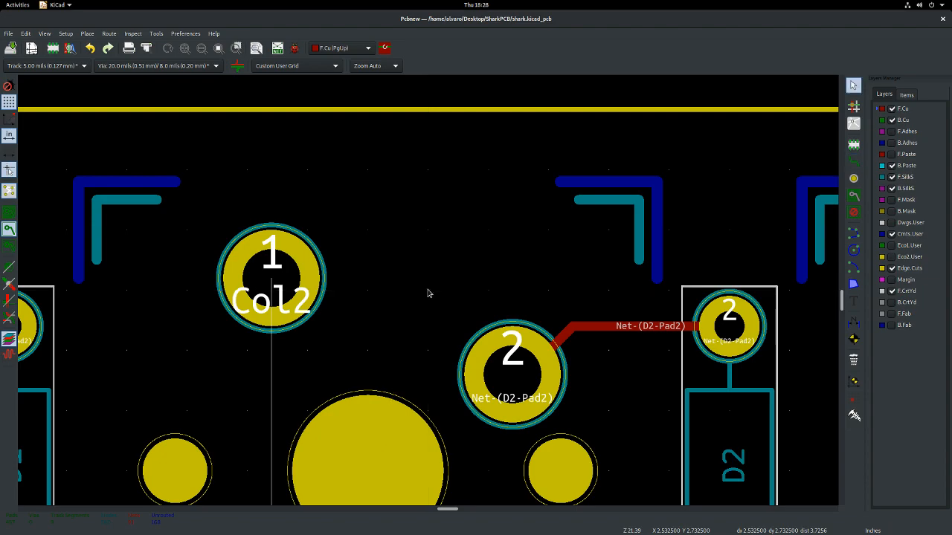
scroll(650, 284, down, 15)
scroll(596, 378, up, 3)
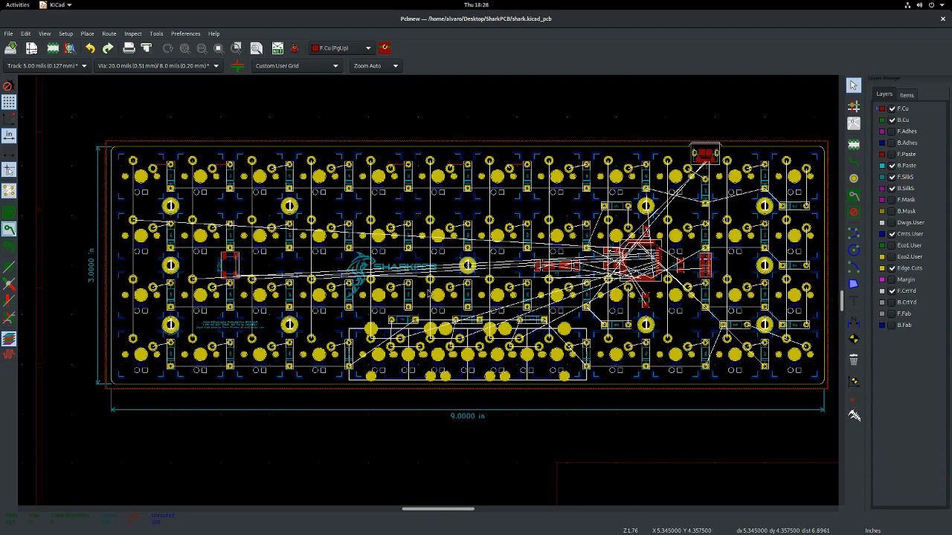
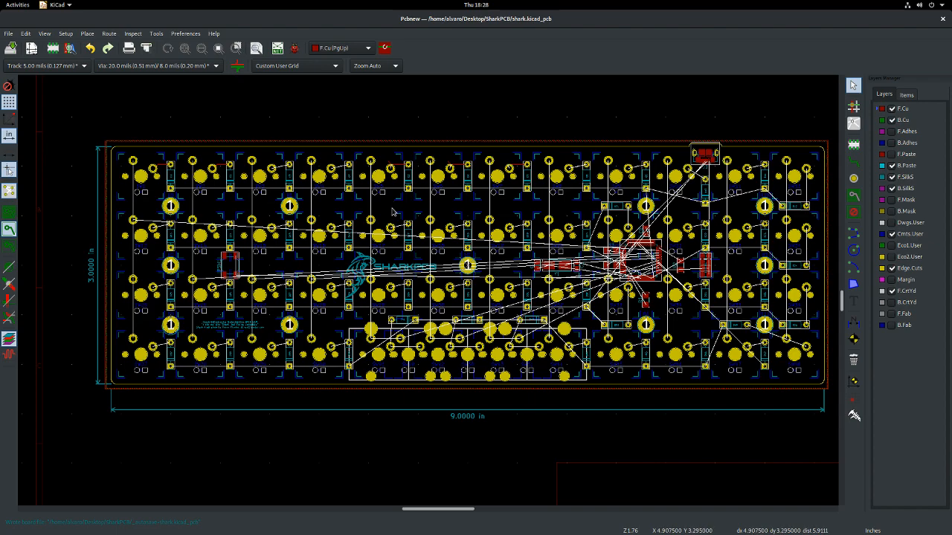
scroll(430, 294, up, 3)
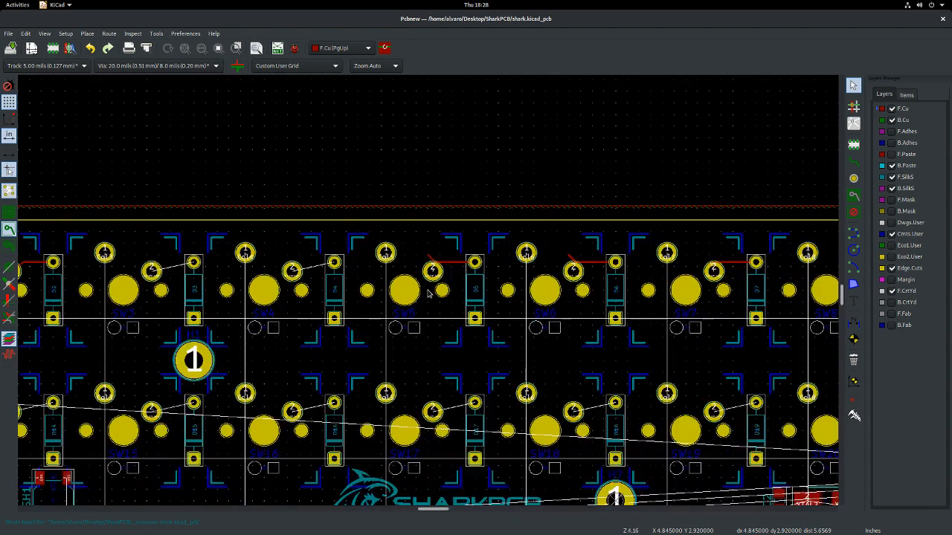
scroll(428, 294, up, 3)
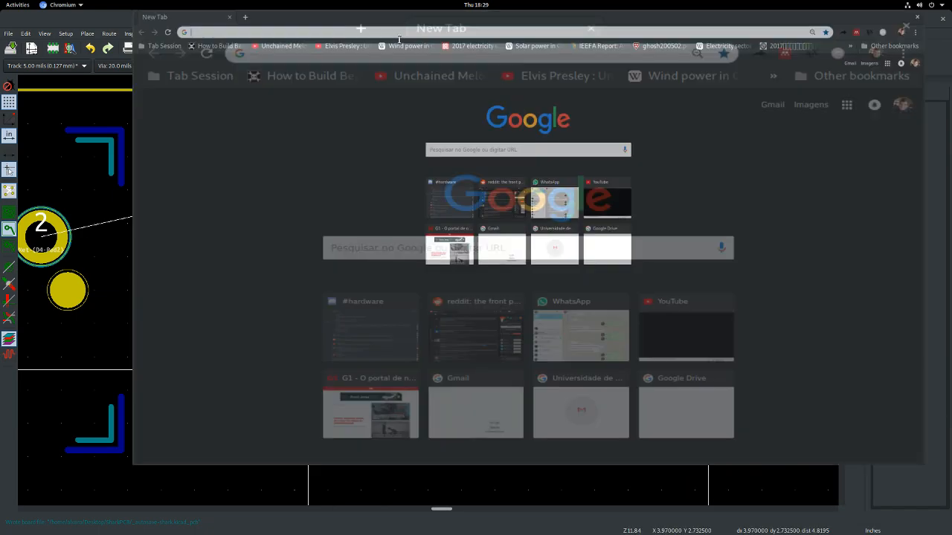
- Switch to Chromium, search for "pcb via width calculator" and open the Bittele Trace Width Calculator page
text(pcb via)
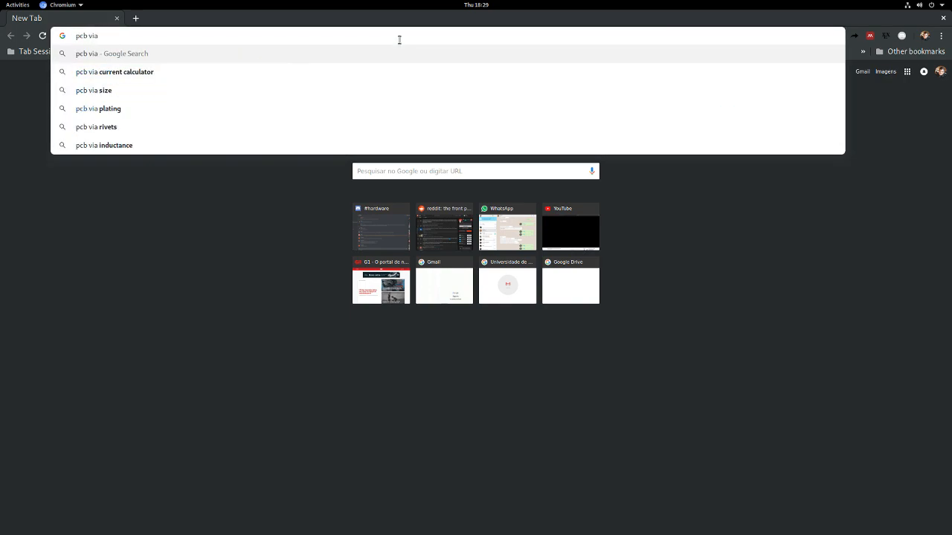
text( widt)
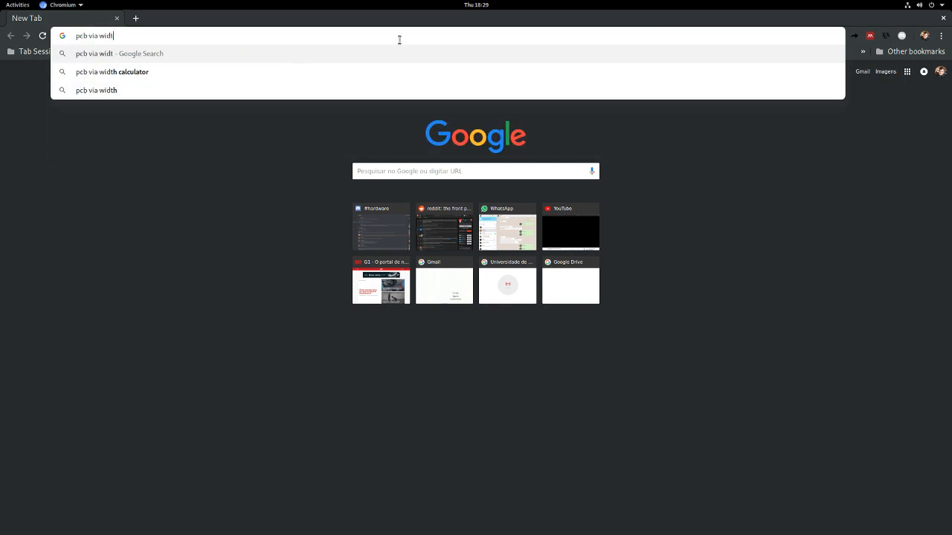
text(h calculator)
key(Return)
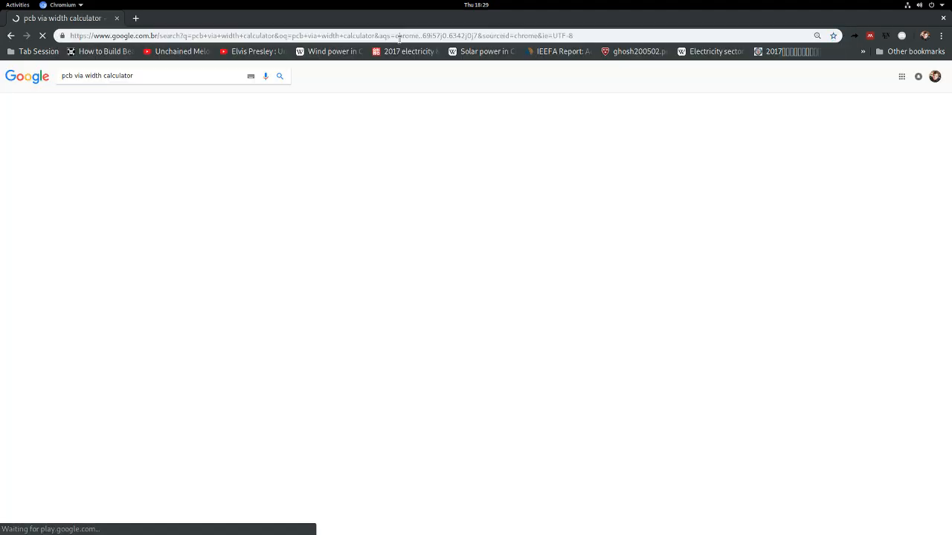
click(136, 175)
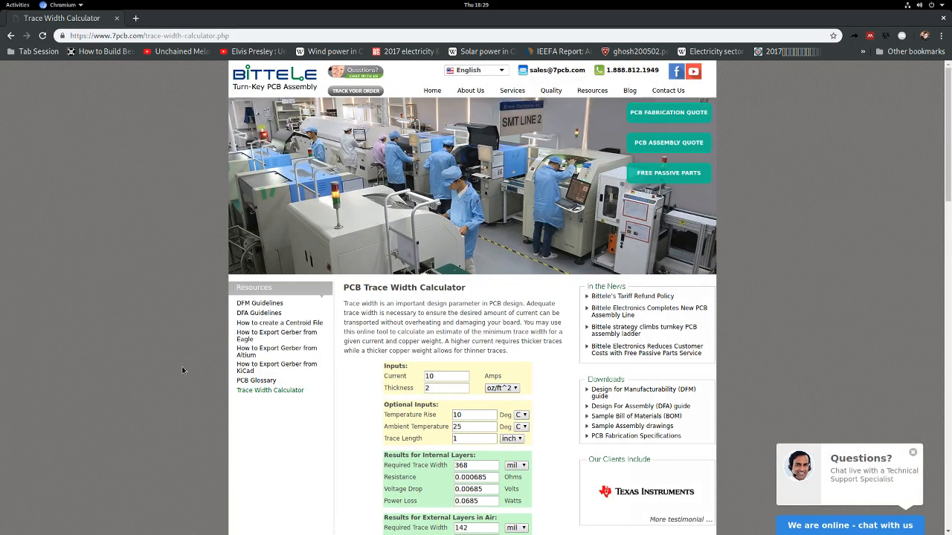
- Search the web for "awg" in a new browser tab and look through the shopping results
click(135, 18)
text(awg)
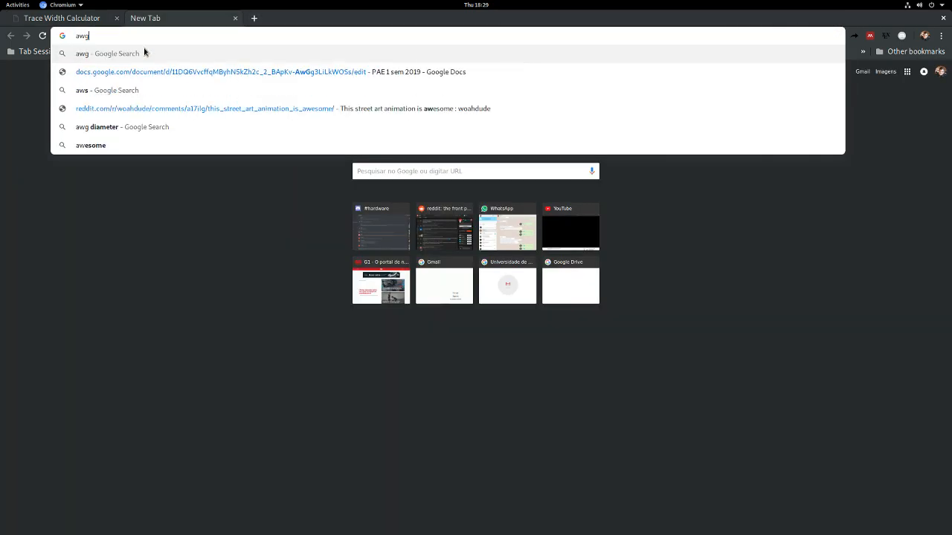
key(Return)
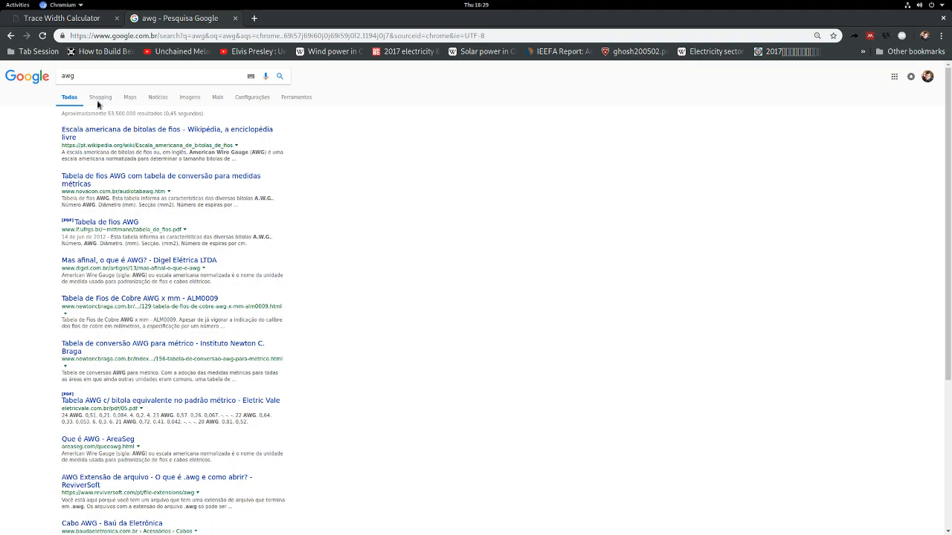
click(99, 98)
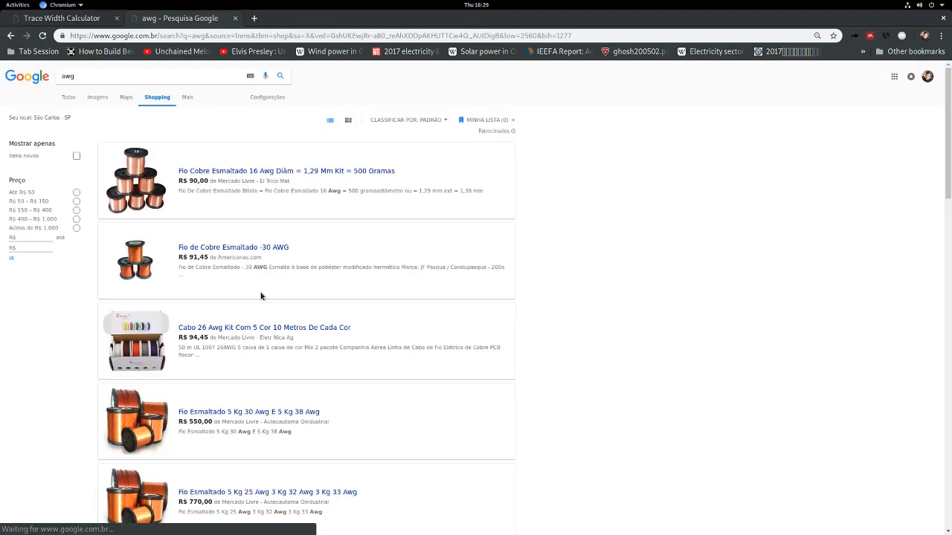
scroll(356, 293, down, 3)
scroll(357, 298, up, 3)
- Search for "awg table" images and view the wire gauge tables, including the SWG to AWG one with maximum amps
click(118, 76)
text(table)
key(Return)
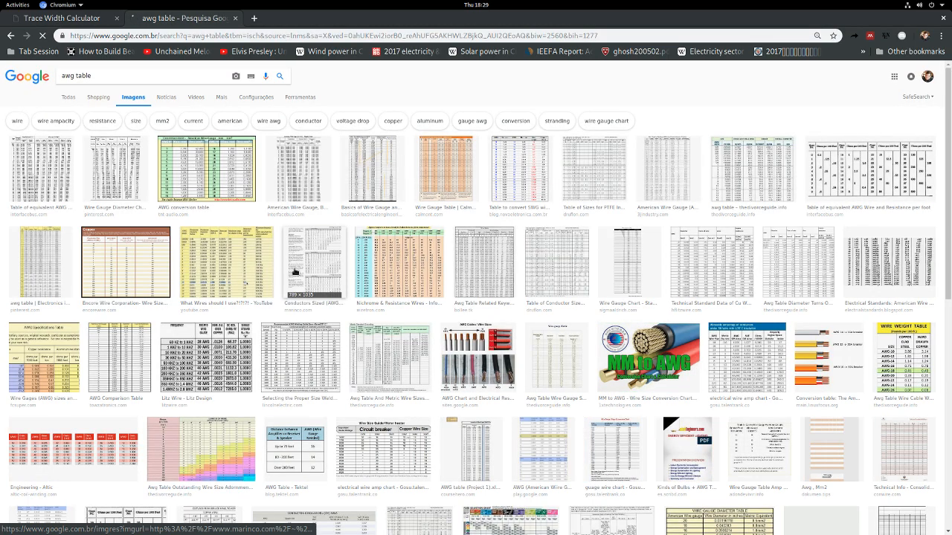
click(48, 166)
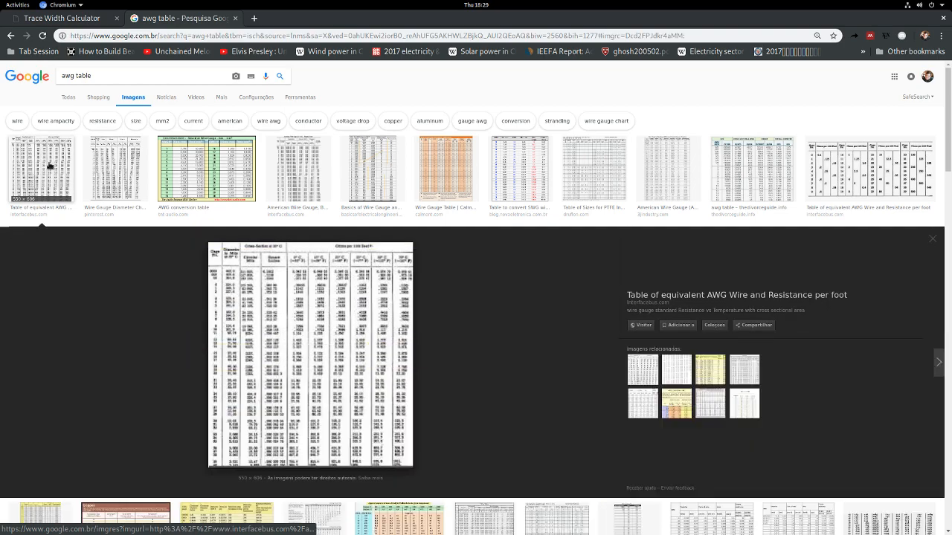
click(208, 156)
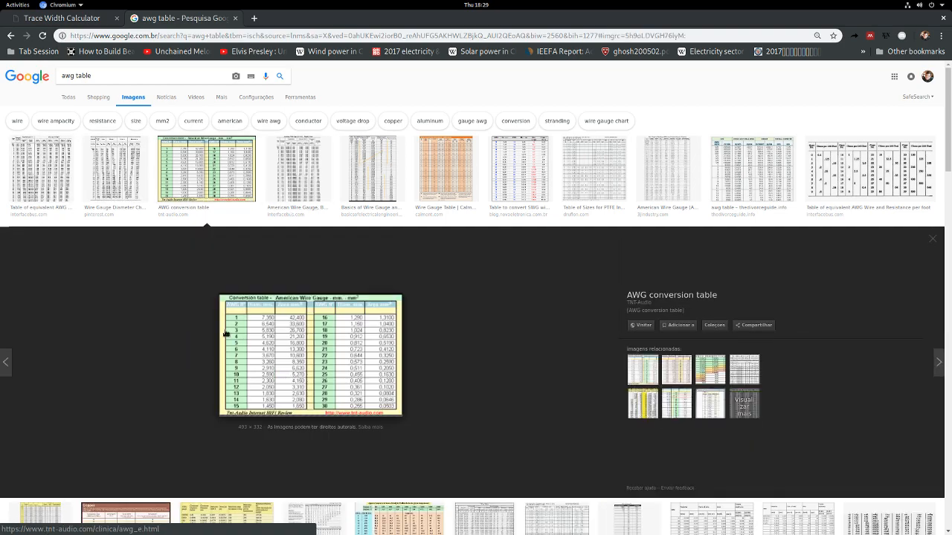
click(517, 175)
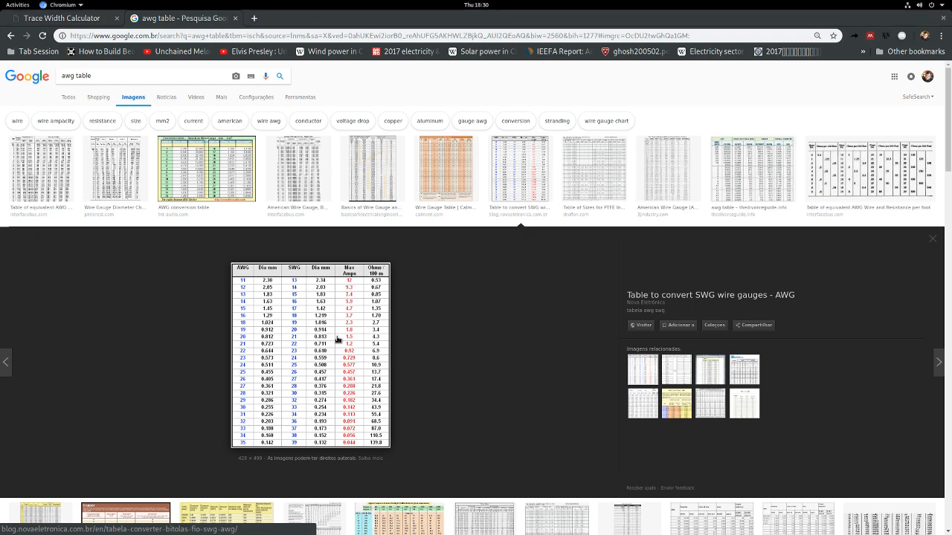
- Switch back to Pcbnew and set the width of the horizontal Net-(D5-Pad2) track segment to 0.01 in
key(alt+Tab)
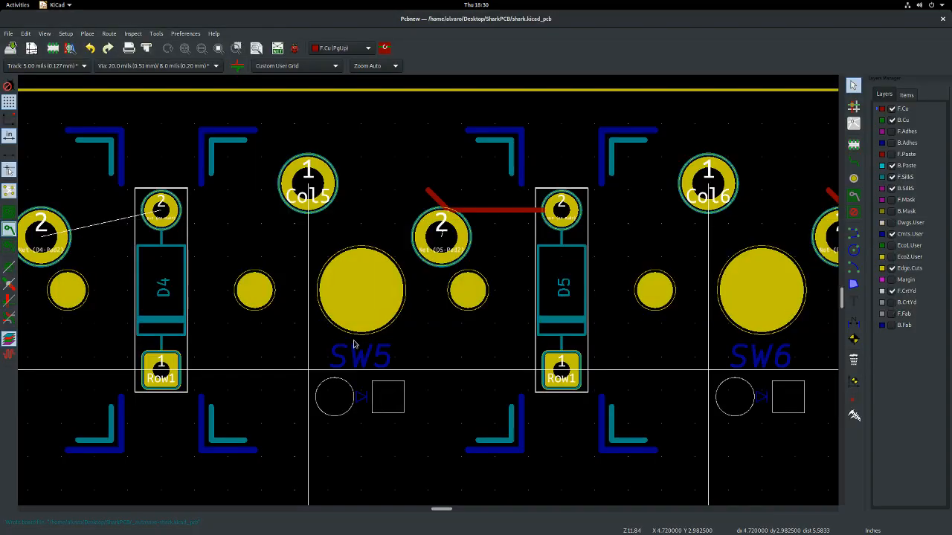
scroll(503, 206, up, 3)
double_click(425, 260)
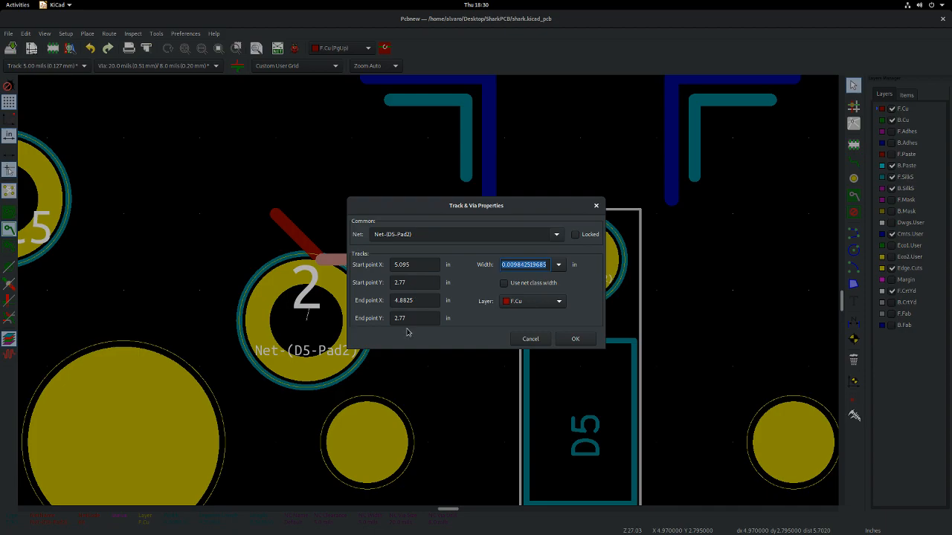
click(512, 265)
drag(510, 266, 611, 270)
text(0.01)
key(Return)
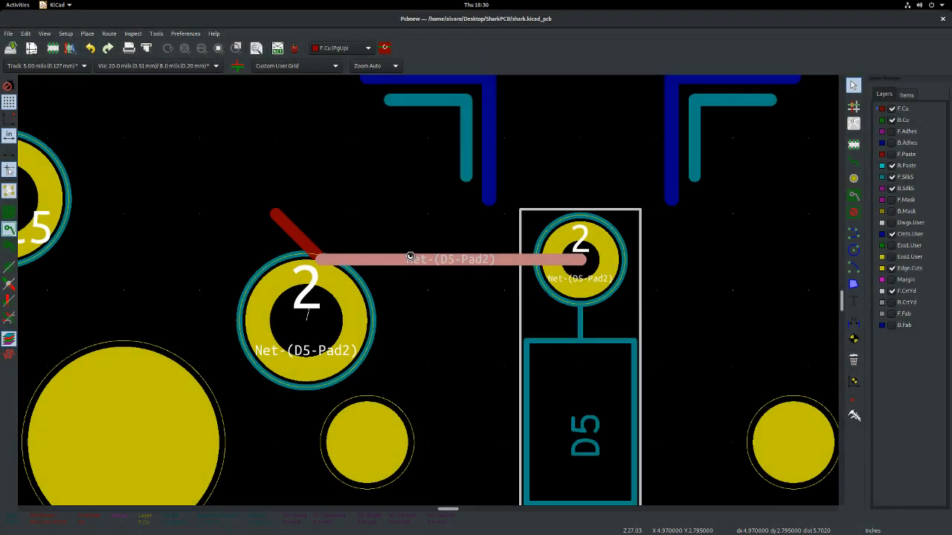
click(429, 355)
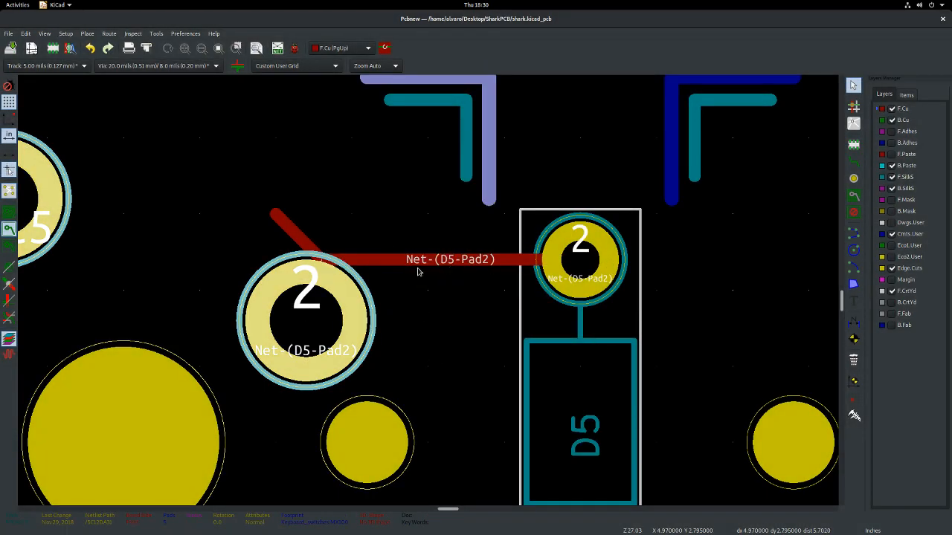
- Return to the Trace Width Calculator in Chromium and calculate the required trace widths for a current of 1 A
key(alt+Tab)
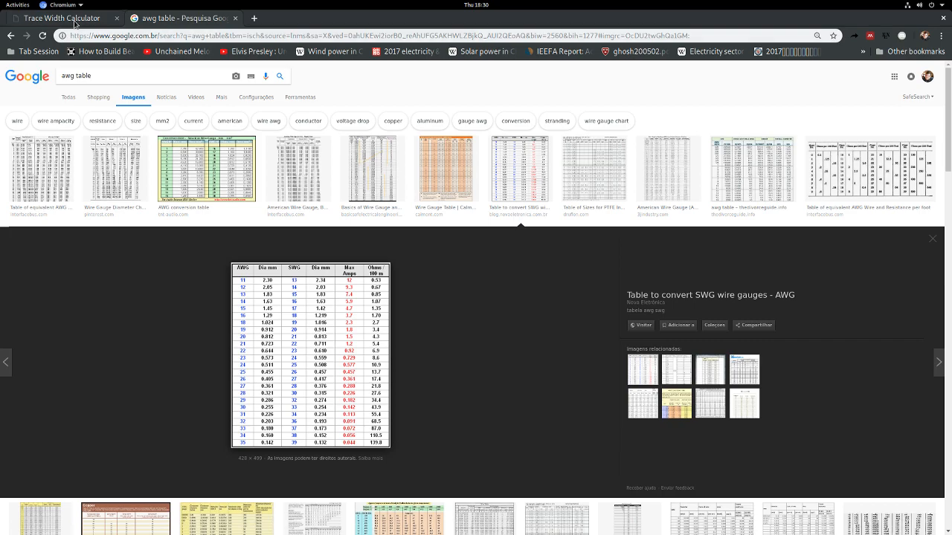
click(67, 18)
scroll(415, 403, down, 2)
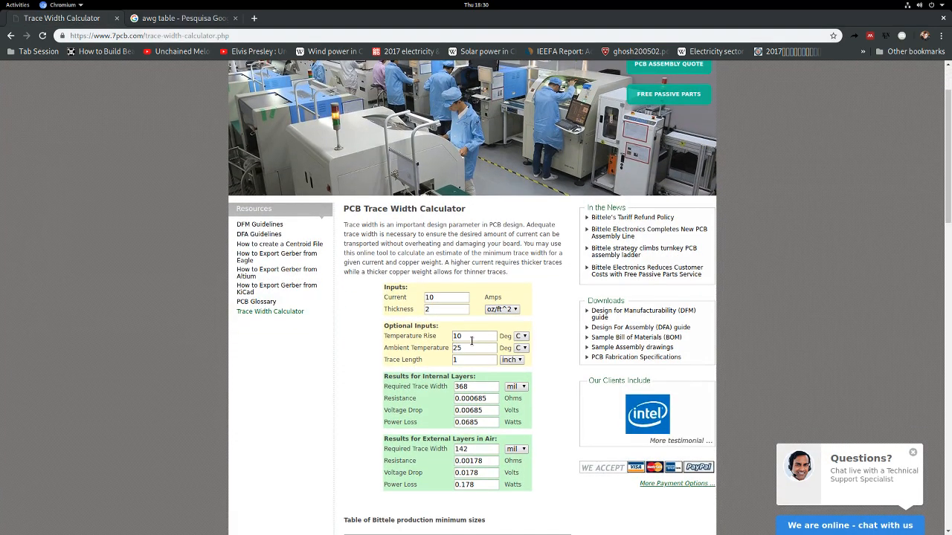
double_click(445, 298)
text(1)
click(478, 450)
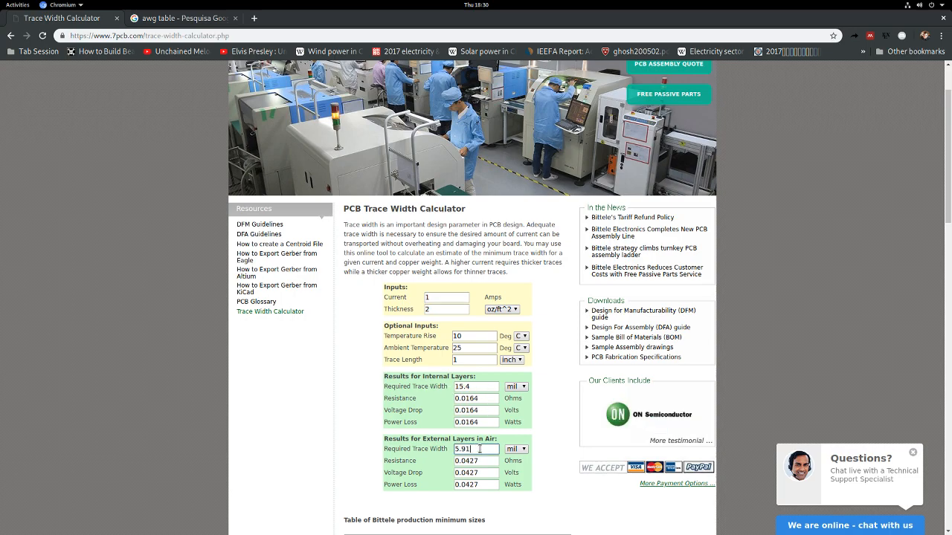
- Calculate the required trace widths for currents of .1, .3 and .2 A, ending with .1 A
double_click(448, 297)
text(.1)
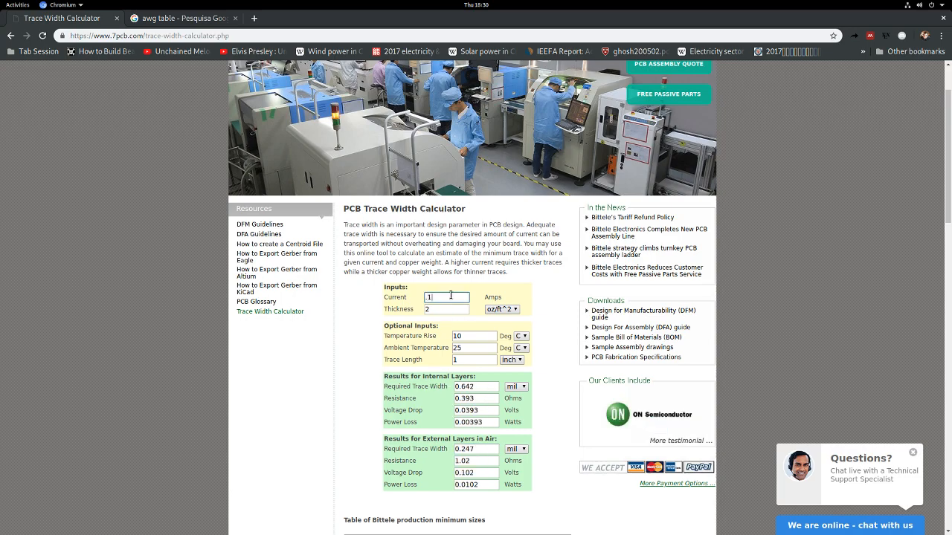
key(BackSpace)
text(3)
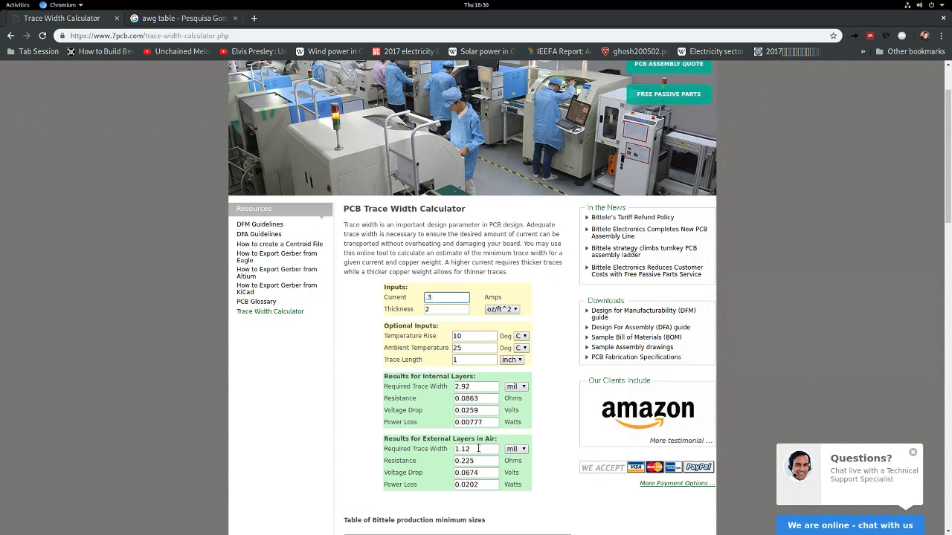
key(BackSpace)
text(2)
key(BackSpace)
text(1)
drag(435, 300, 427, 305)
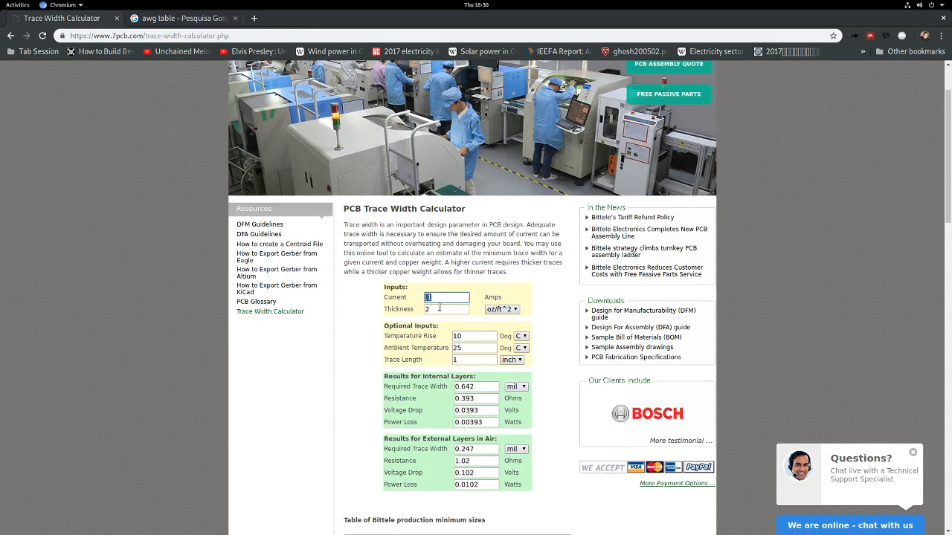
- Switch back to Pcbnew and examine the D5 track, connector J1's power and data pads, and their unrouted connections across the board
key(alt+Tab)
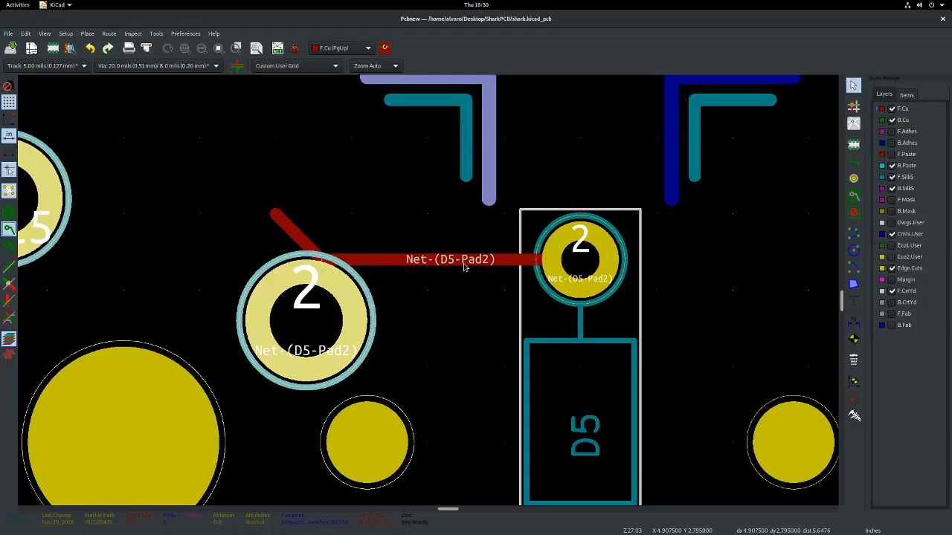
scroll(431, 270, down, 5)
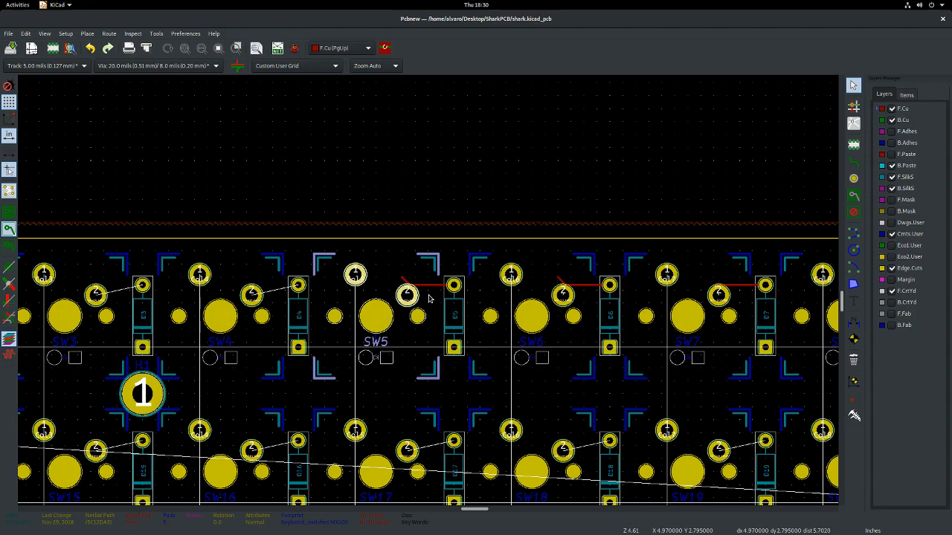
scroll(434, 298, up, 4)
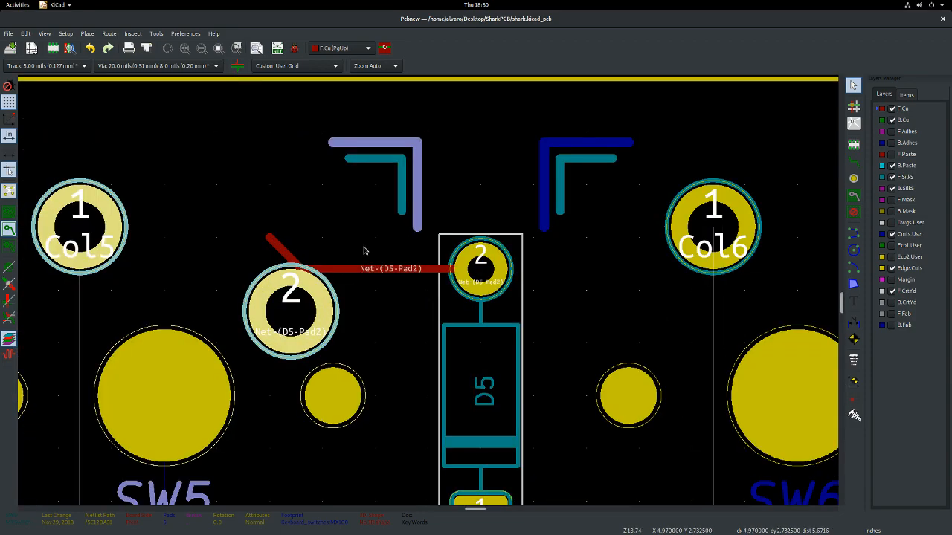
scroll(365, 252, down, 9)
scroll(664, 297, up, 2)
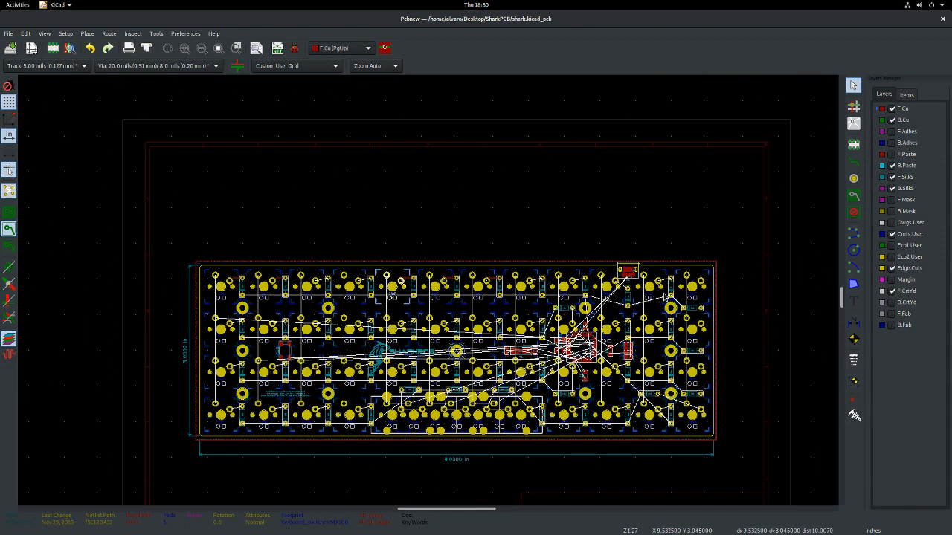
scroll(436, 290, up, 6)
scroll(436, 290, down, 2)
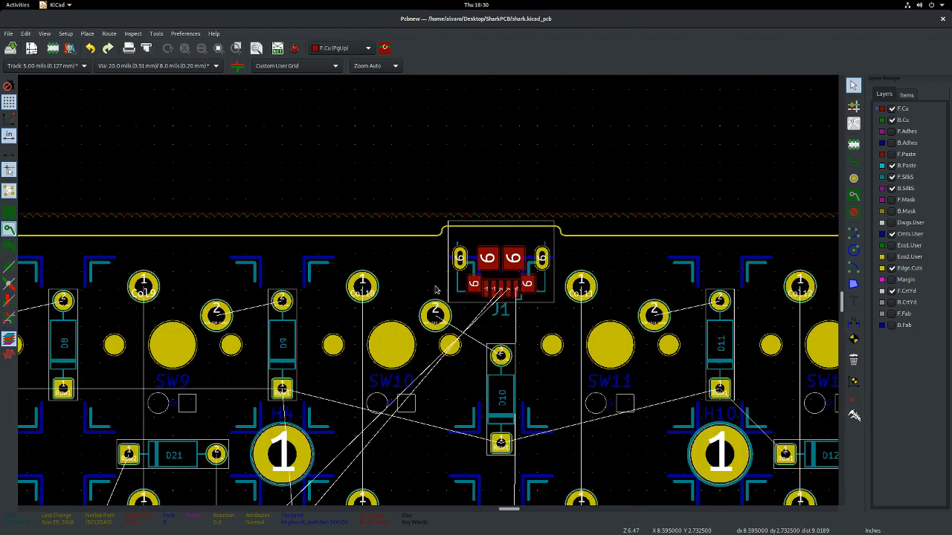
scroll(436, 290, up, 3)
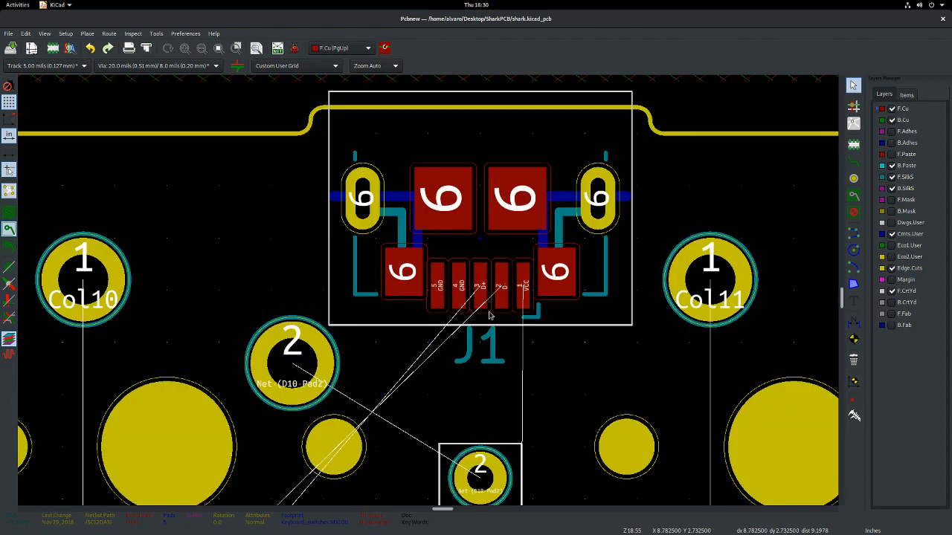
scroll(489, 316, down, 2)
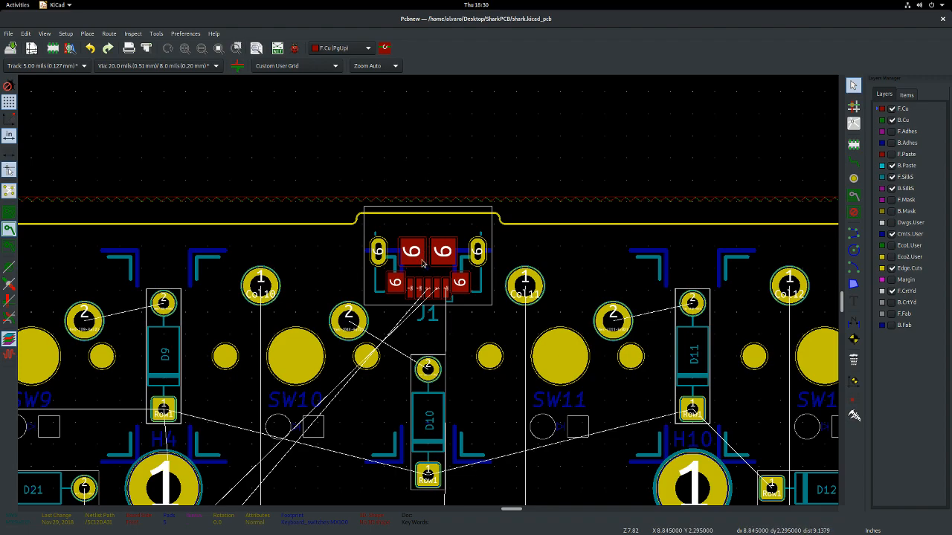
scroll(425, 273, up, 2)
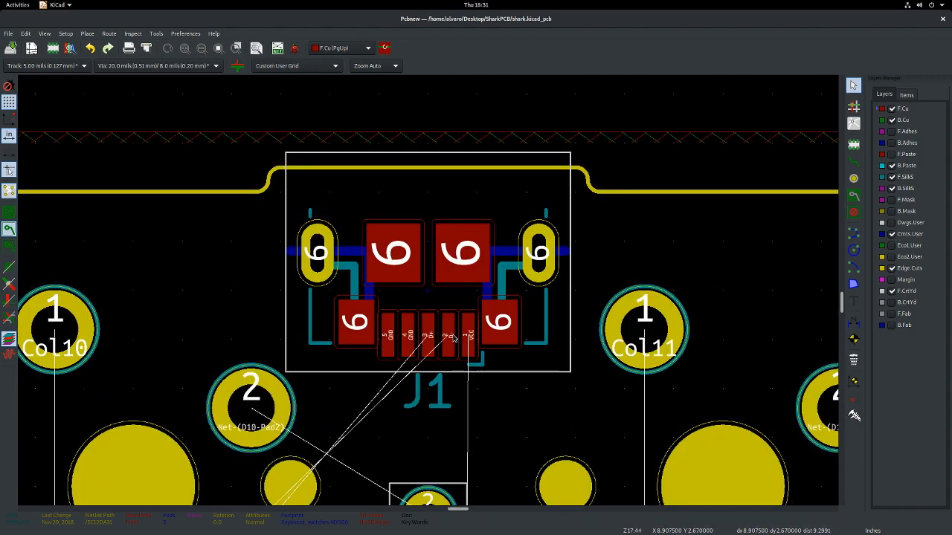
scroll(455, 297, down, 8)
scroll(438, 296, up, 3)
scroll(428, 294, down, 1)
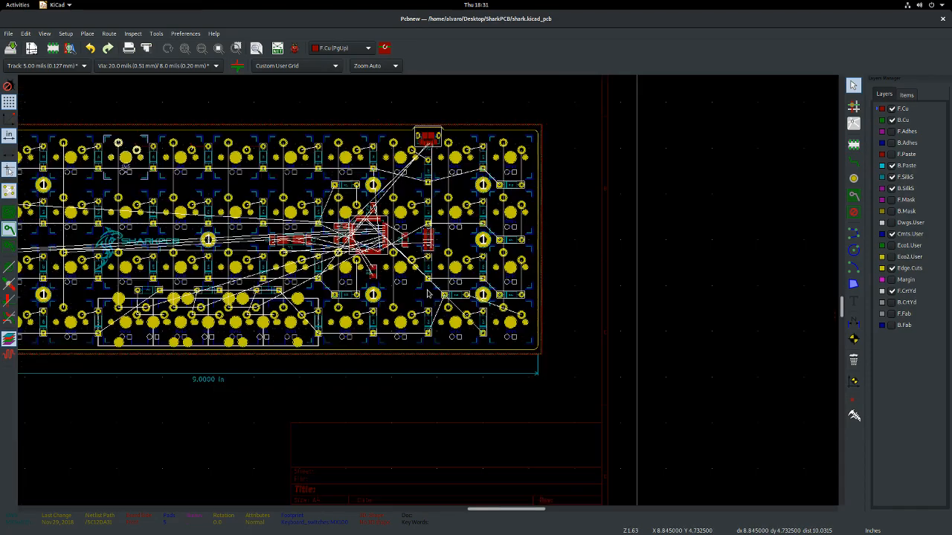
- Switch to the Trace Width Calculator in Chromium and calculate the required trace widths for a current of .4 A
scroll(558, 289, down, 2)
scroll(558, 293, up, 2)
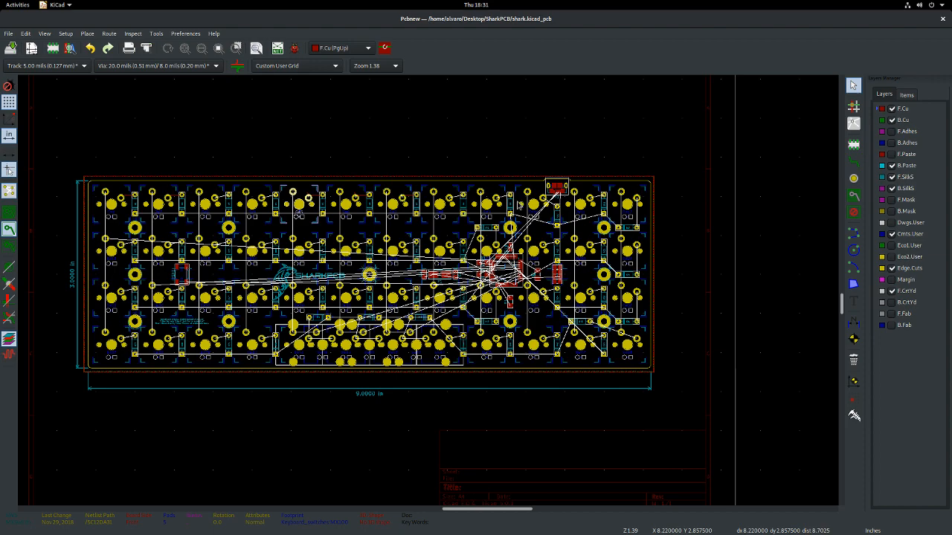
key(alt+Tab)
text(.4)
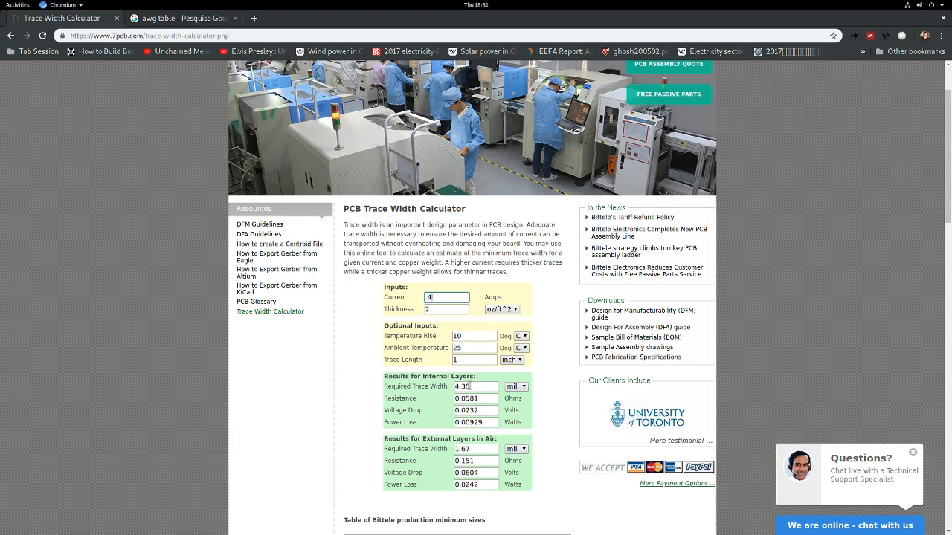
click(477, 450)
- Switch back to Pcbnew and examine connector J1's pads and the unrouted connections leading away from it
key(alt+Tab)
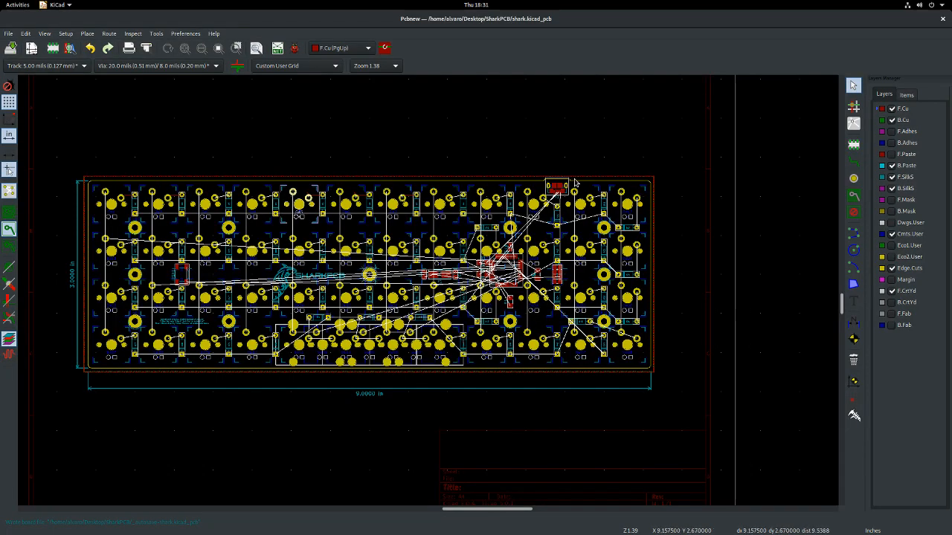
scroll(414, 301, up, 4)
scroll(225, 378, up, 3)
scroll(409, 309, down, 4)
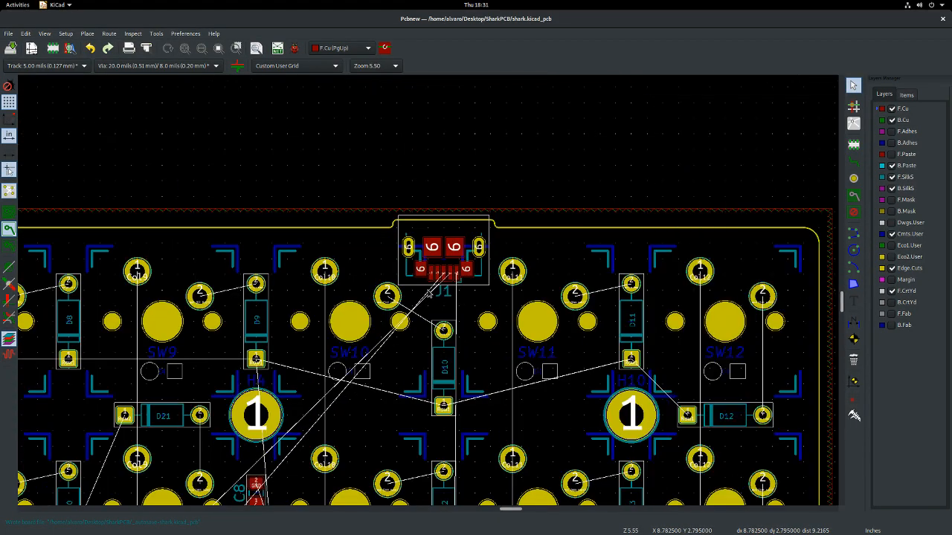
scroll(428, 294, down, 3)
scroll(429, 294, up, 4)
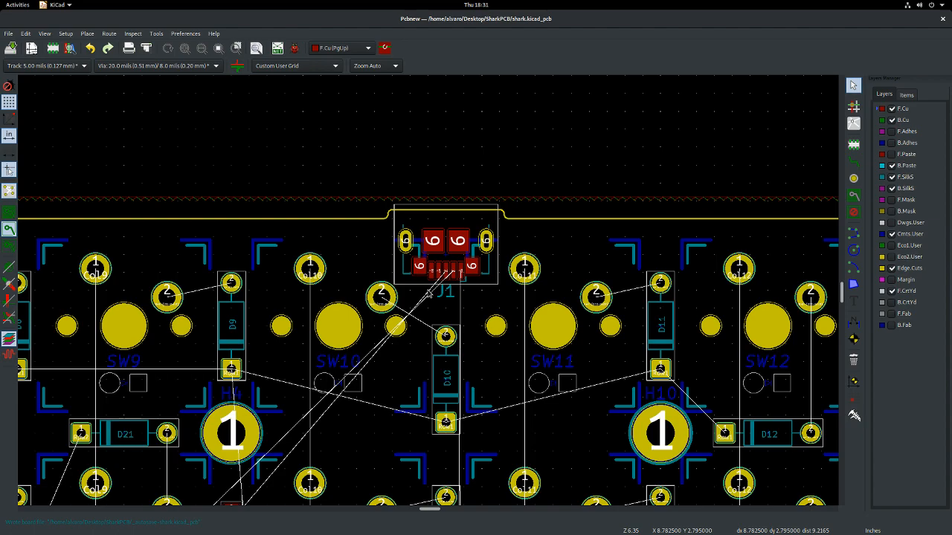
scroll(429, 295, down, 5)
scroll(418, 292, up, 4)
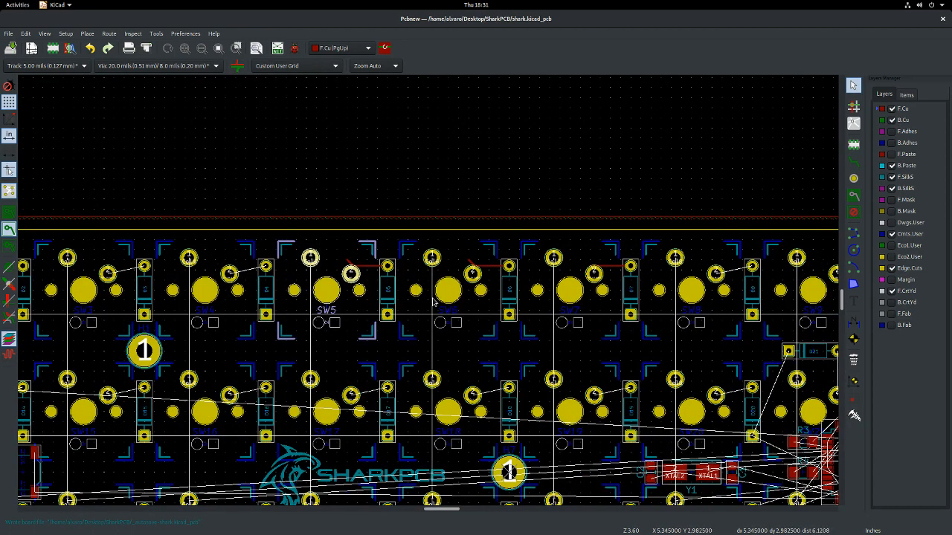
- Examine the D1 and D2 tracks beside switches SW1 and SW2, followed by the unrouted connections across the whole board
scroll(441, 295, down, 4)
scroll(419, 296, up, 4)
scroll(419, 295, up, 3)
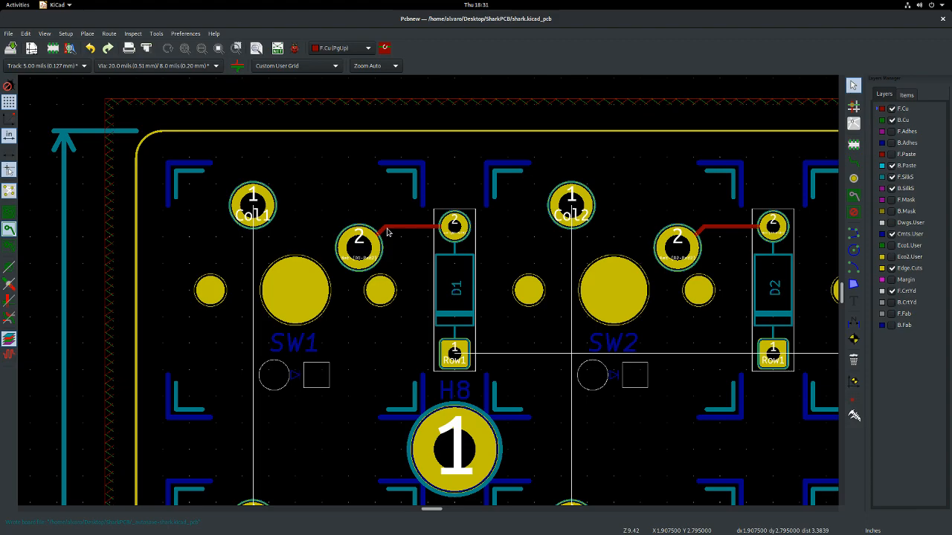
scroll(430, 293, down, 6)
scroll(430, 293, up, 3)
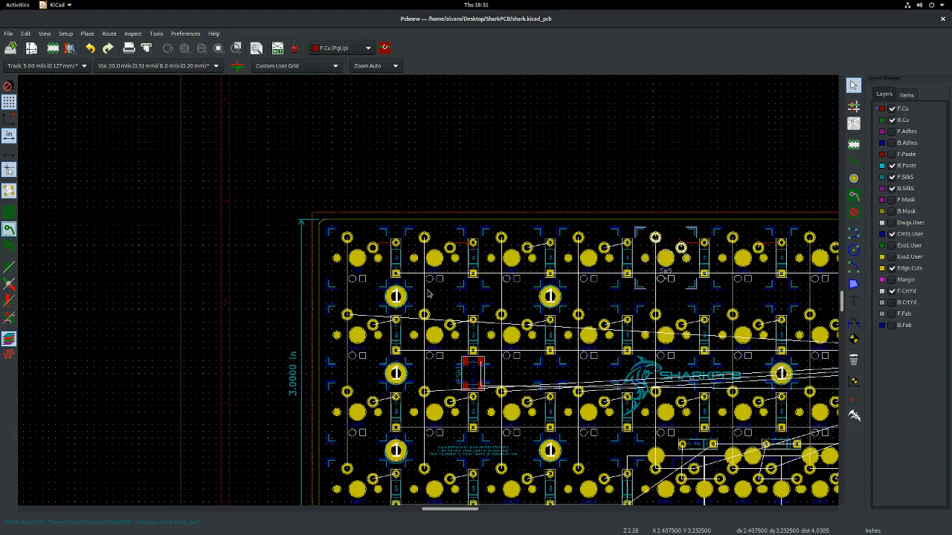
scroll(421, 331, down, 4)
scroll(427, 290, up, 3)
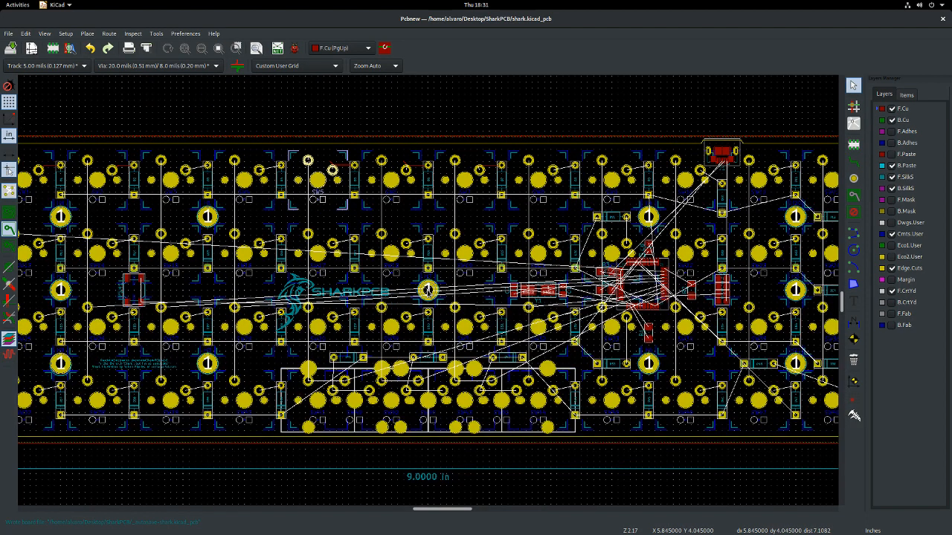
scroll(428, 290, down, 1)
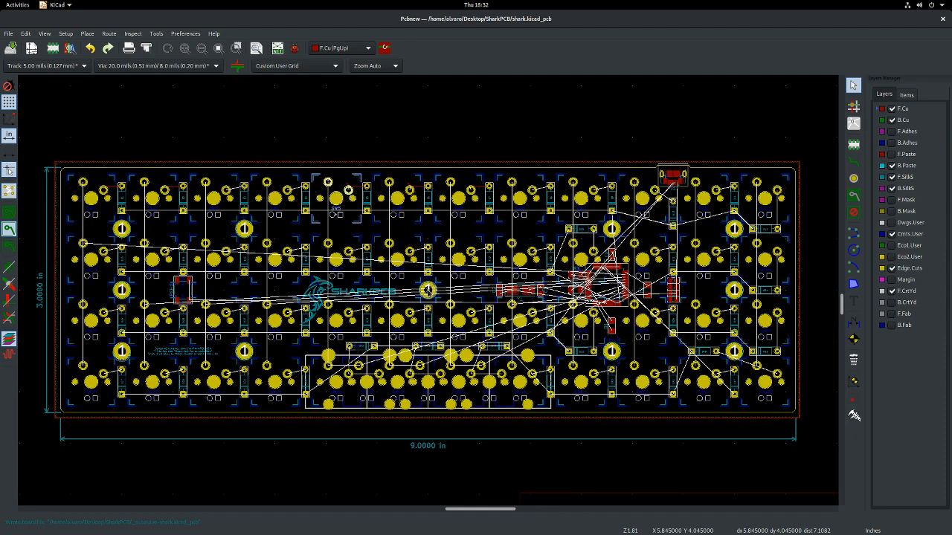
- Return to the Trace Width Calculator in Chromium, review the production minimum sizes table and calculate the trace widths for .5 A
key(alt+Tab)
scroll(429, 318, down, 5)
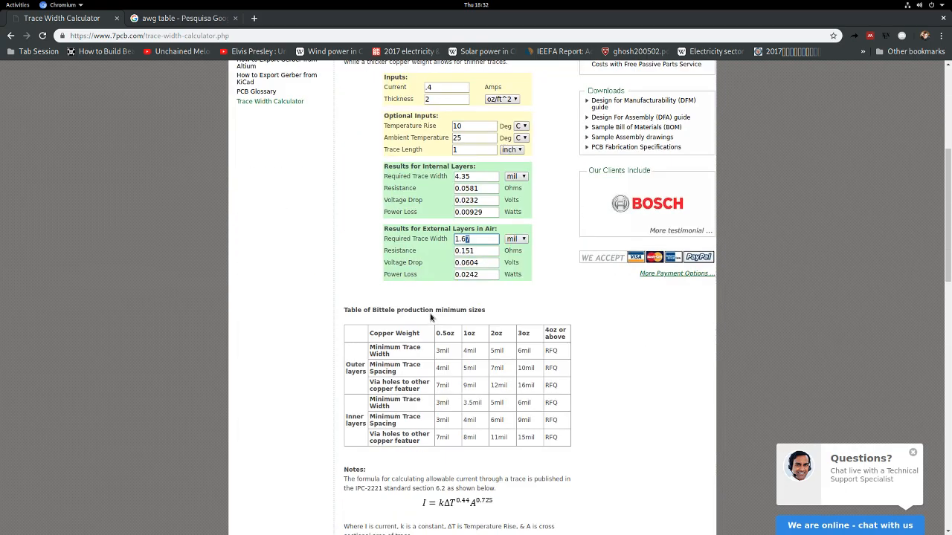
scroll(430, 318, up, 1)
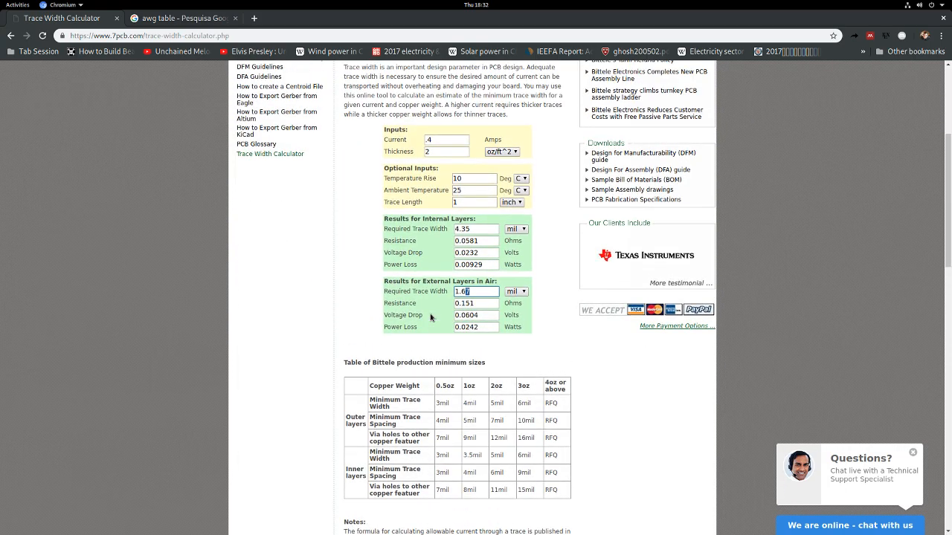
scroll(429, 318, up, 3)
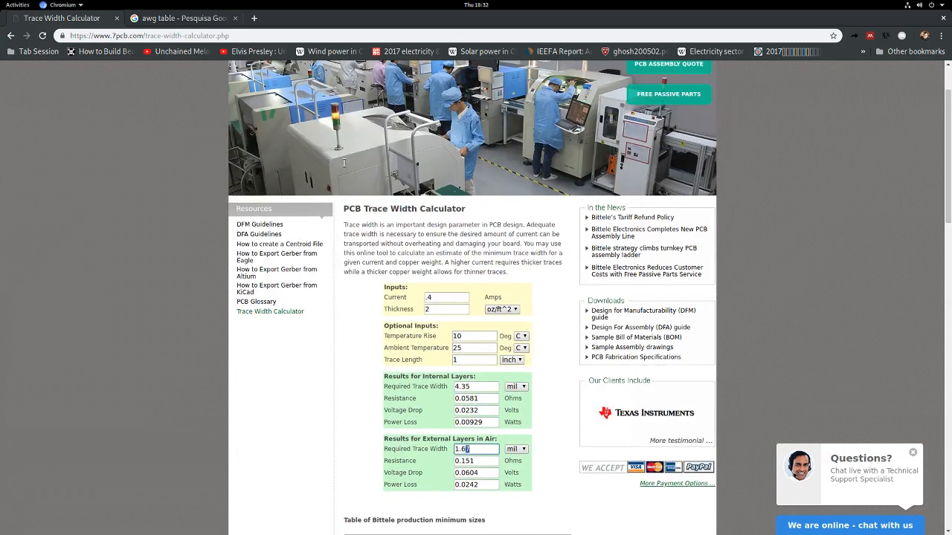
scroll(446, 242, down, 1)
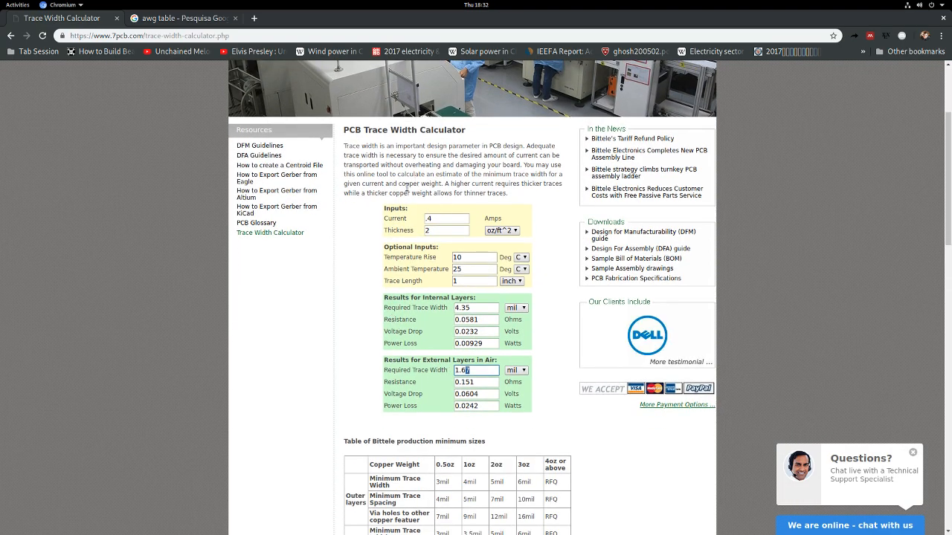
click(442, 219)
key(BackSpace)
text(5)
mouse_move(413, 363)
mouse_down()
mouse_move(456, 363)
mouse_move(491, 379)
mouse_up()
click(493, 377)
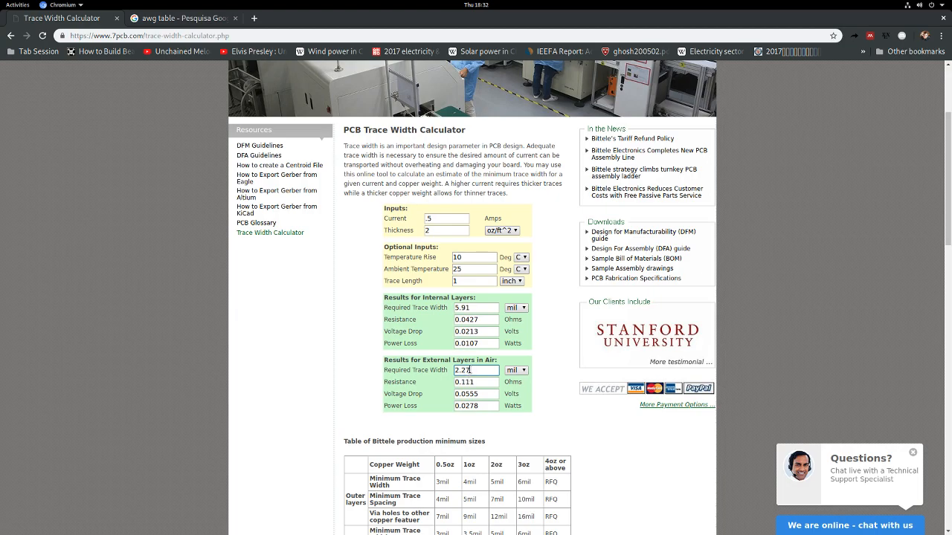
- Set the temperature rise to 1 °C and recalculate the required trace widths for internal and external layers
click(469, 257)
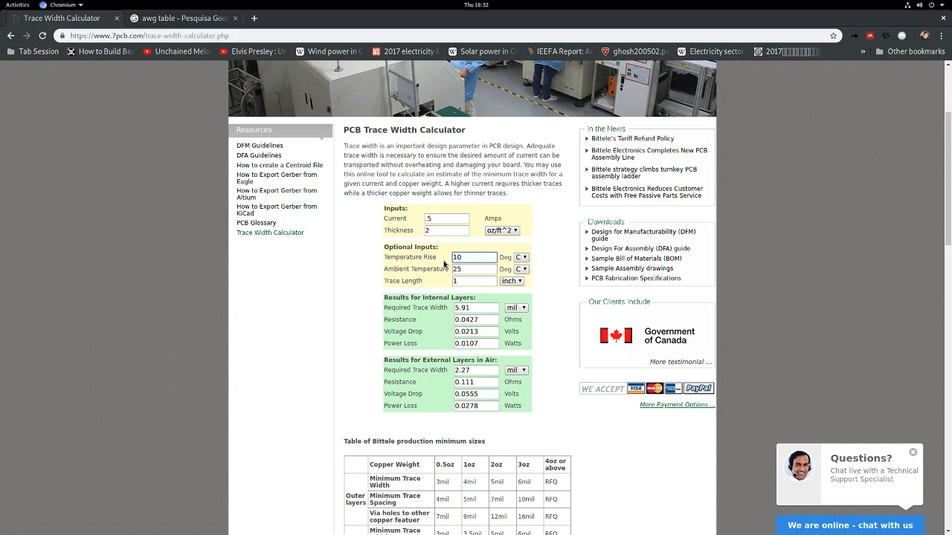
double_click(459, 258)
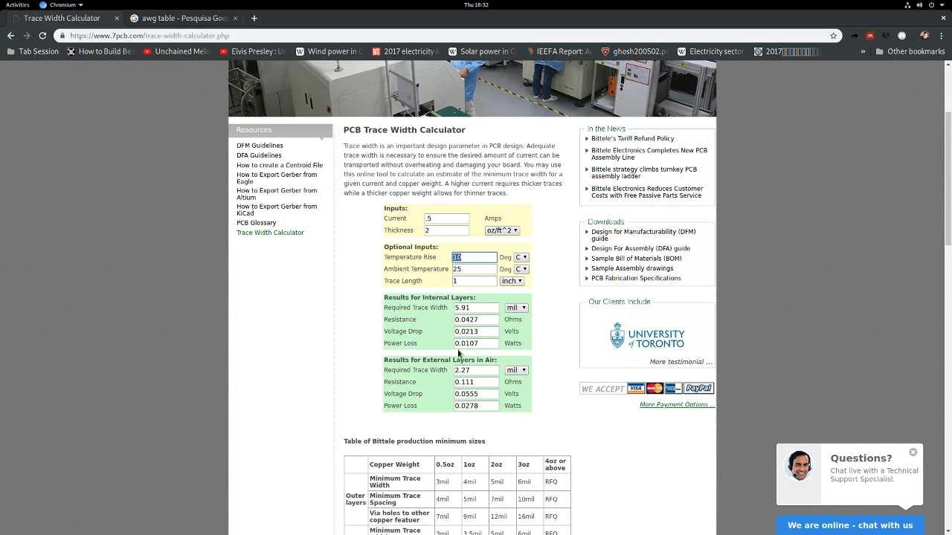
click(474, 271)
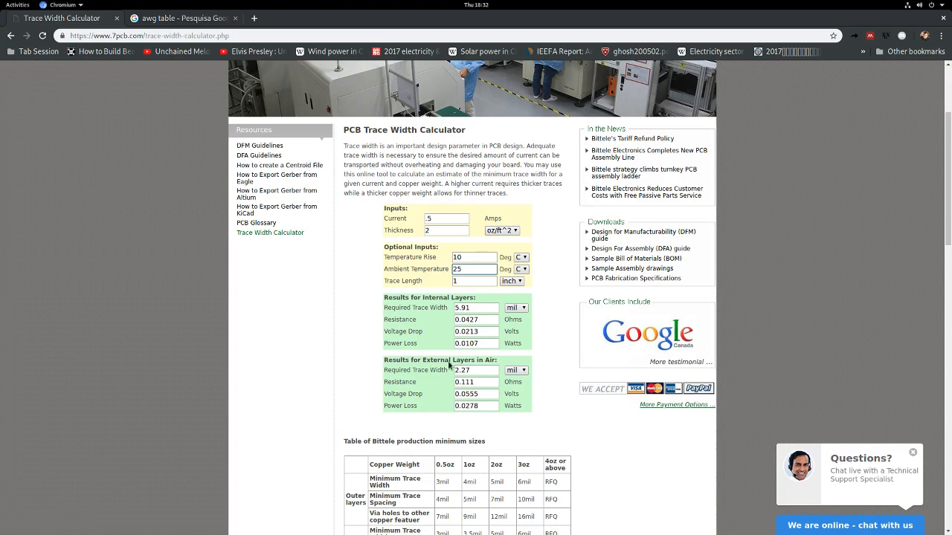
click(475, 256)
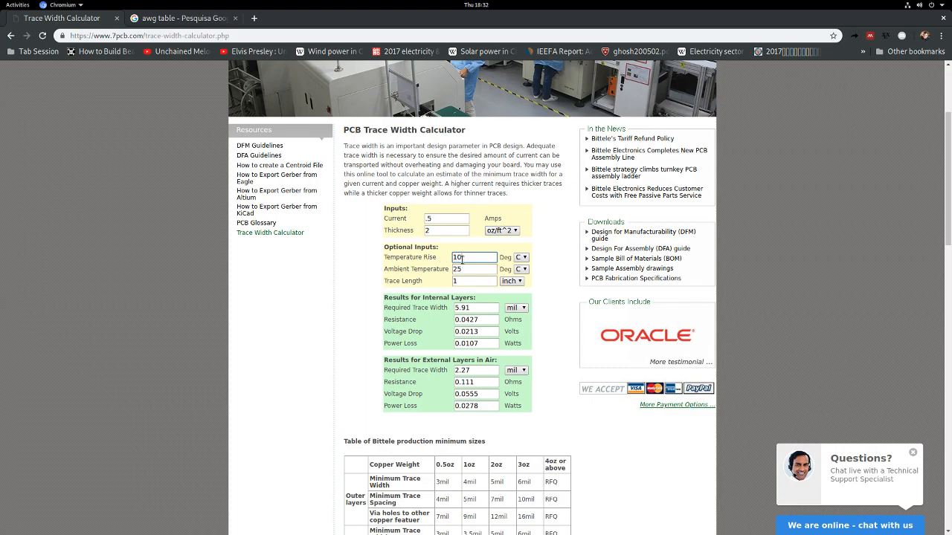
key(BackSpace)
click(476, 372)
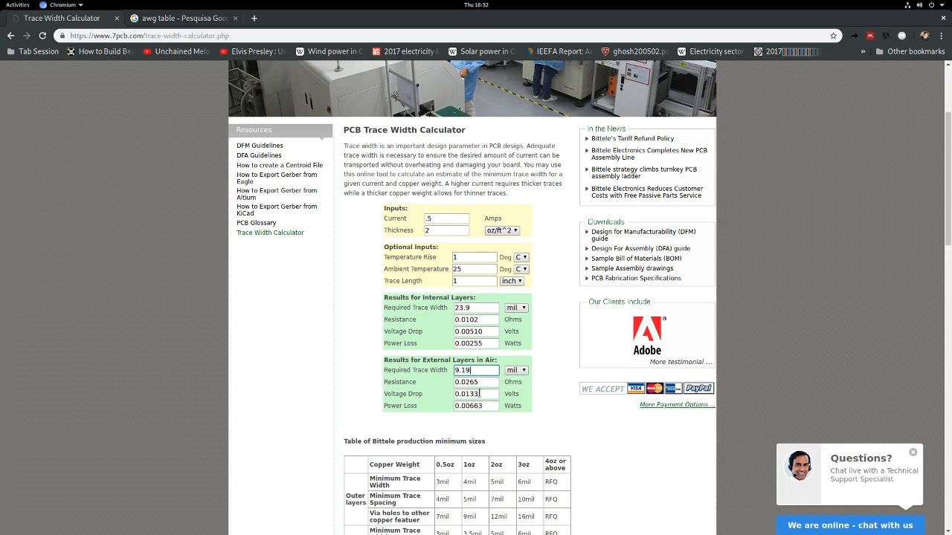
drag(475, 372, 452, 375)
click(472, 377)
click(465, 258)
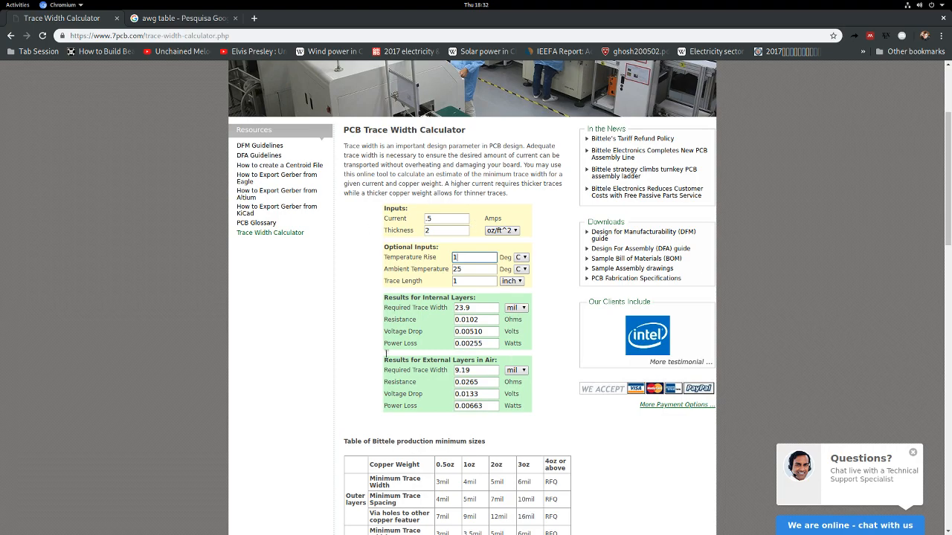
- Set the current to .1 A and recalculate the required trace width for external layers in air
scroll(344, 176, up, 4)
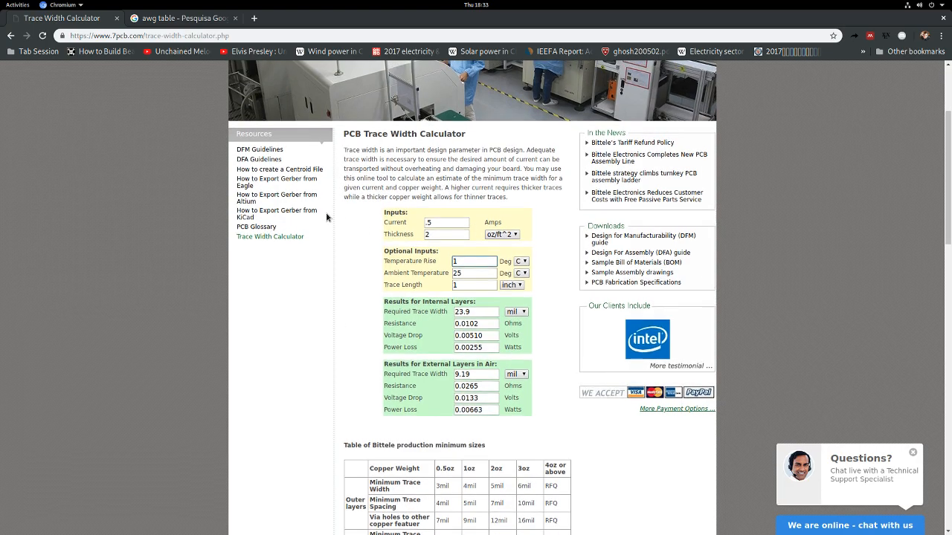
scroll(506, 253, down, 3)
click(439, 270)
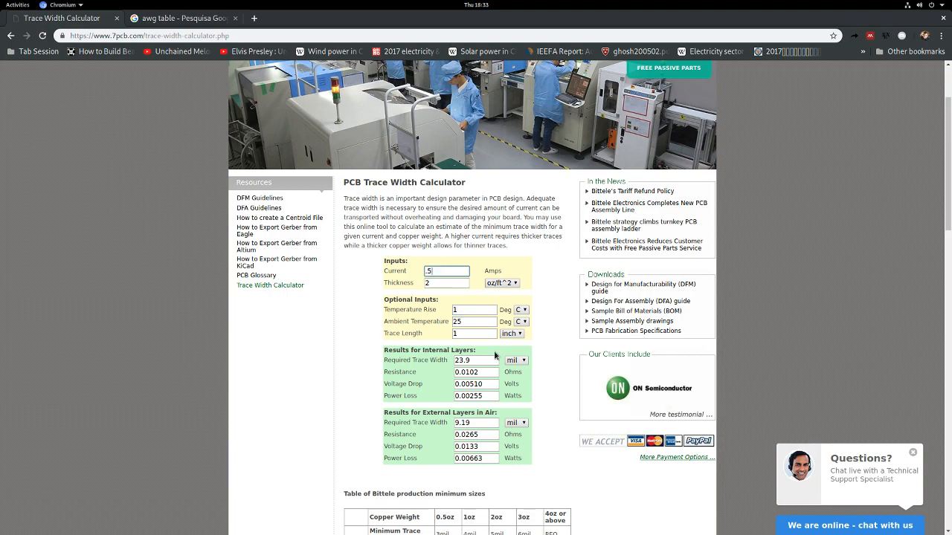
text(1)
drag(492, 423, 439, 423)
click(462, 427)
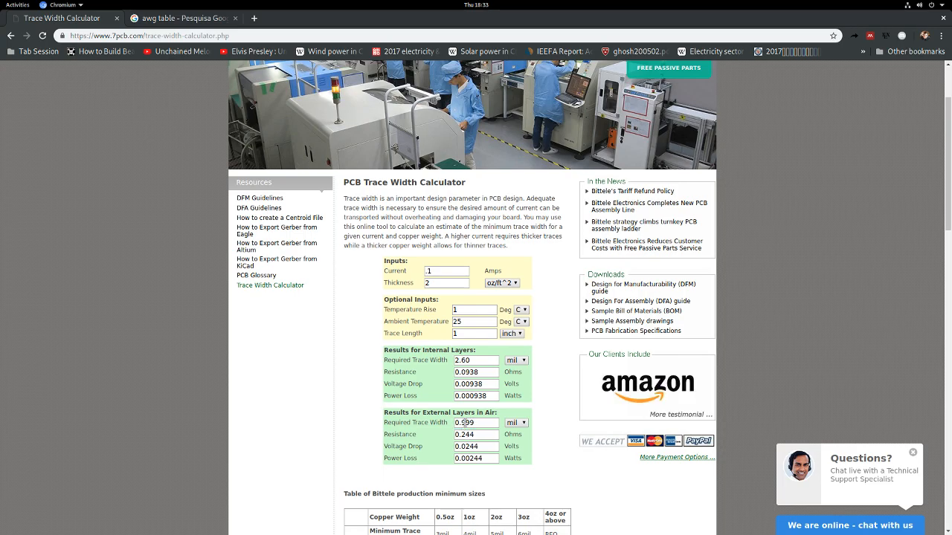
- Switch back to Pcbnew and examine the Net-(D1-Pad2) track between SW1 and D1 in relation to the rest of the board
key(alt+Tab)
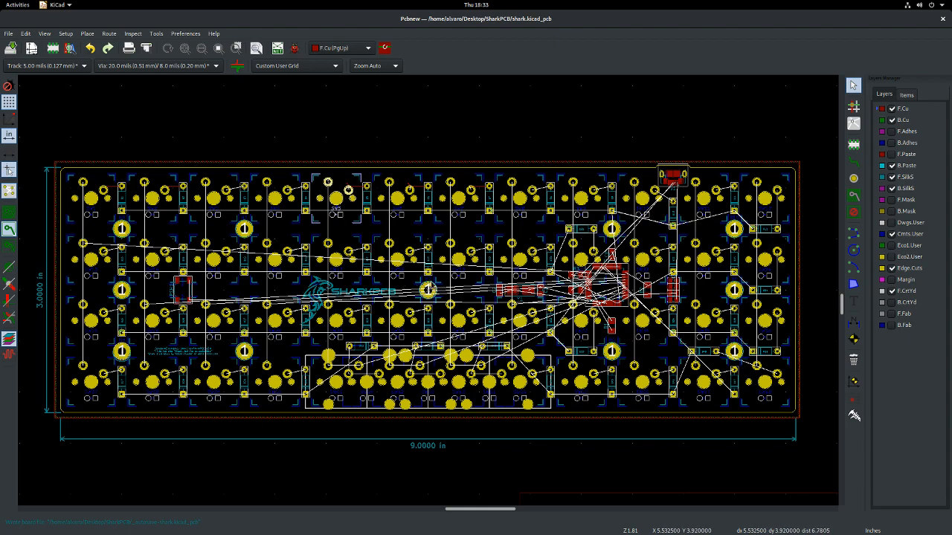
middle_drag(431, 283, 439, 280)
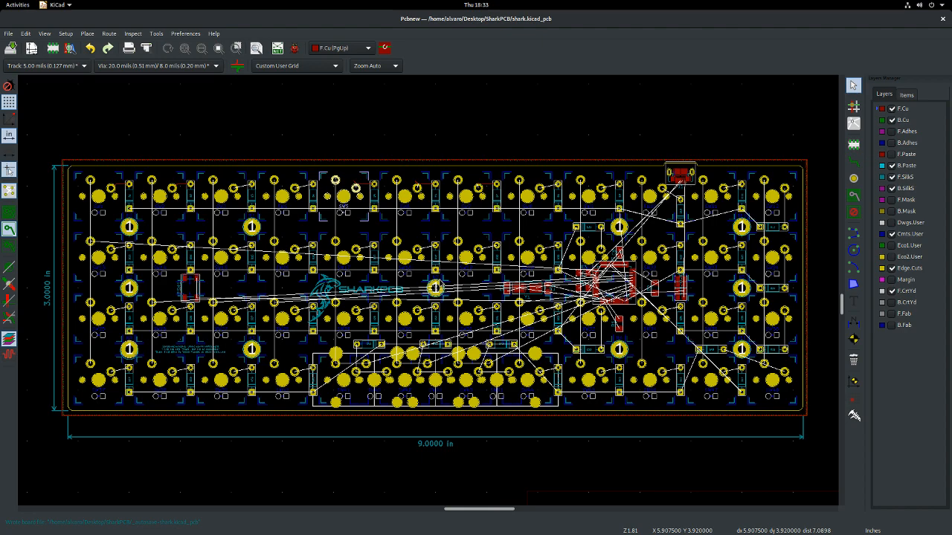
scroll(145, 178, up, 6)
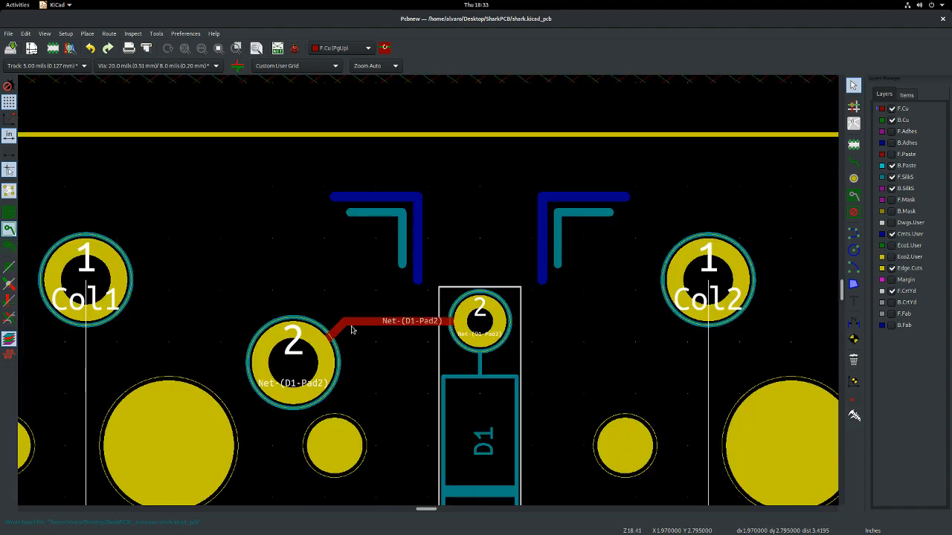
scroll(322, 348, down, 7)
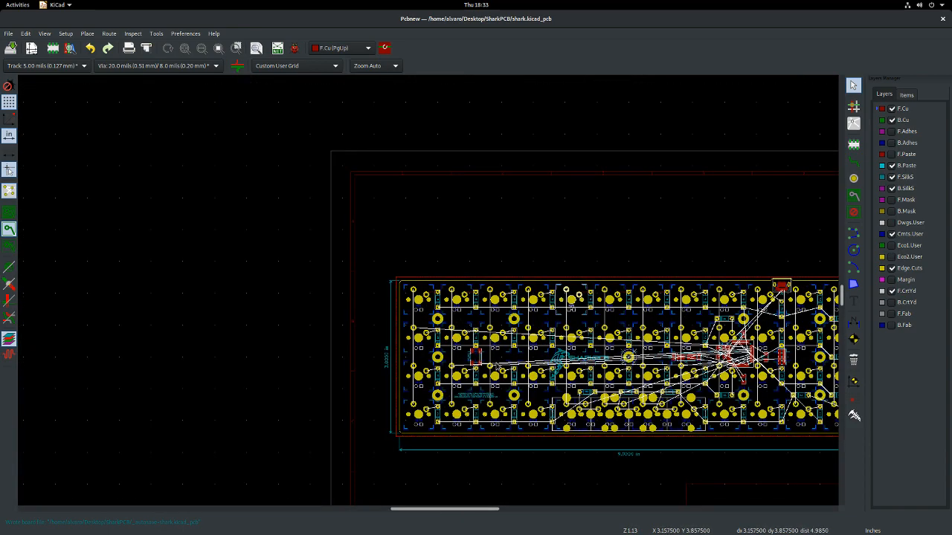
scroll(767, 366, up, 1)
scroll(356, 292, down, 2)
scroll(365, 279, up, 3)
scroll(428, 294, up, 1)
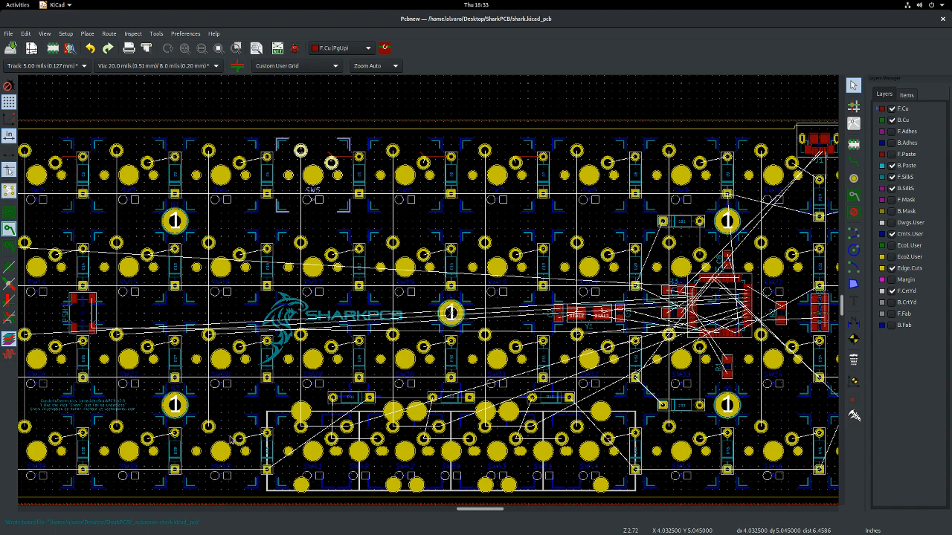
- Examine the full board layout and compare the routed diode tracks at SW1 and SW2 with the unrouted row and column connections
key(Home)
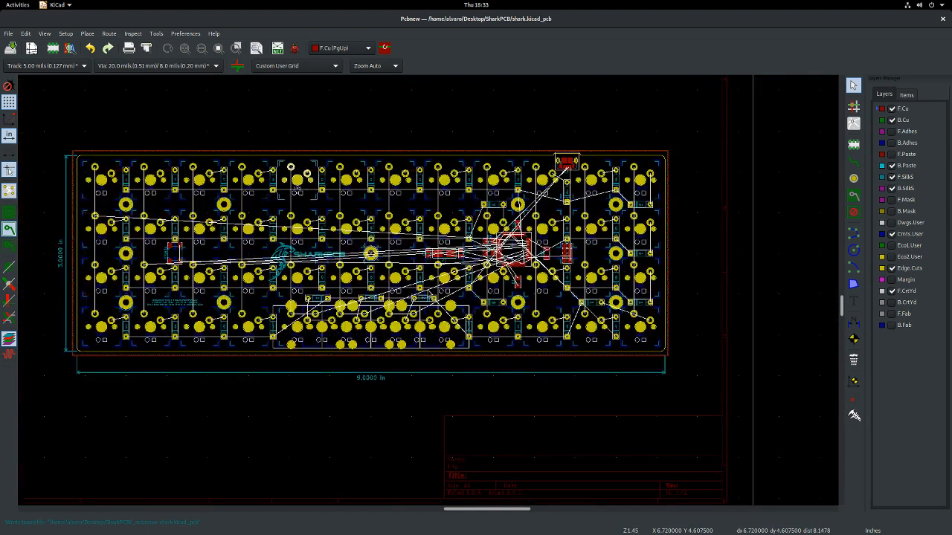
scroll(408, 257, up, 3)
scroll(378, 298, down, 2)
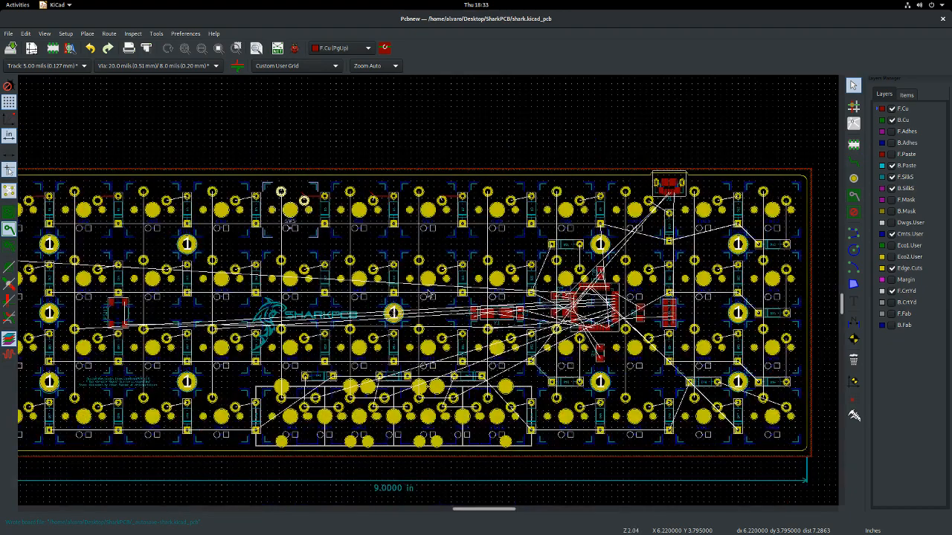
scroll(378, 296, up, 1)
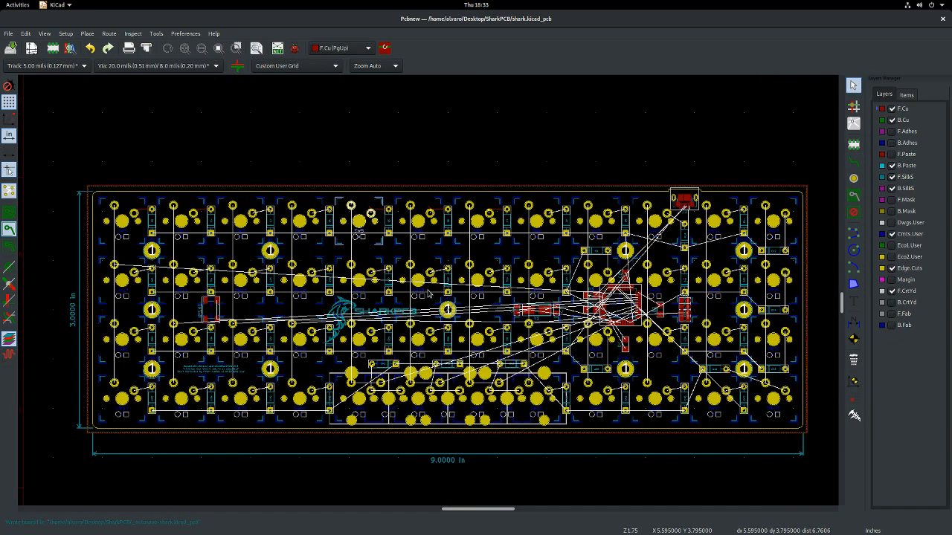
middle_drag(478, 345, 441, 323)
scroll(131, 199, up, 1)
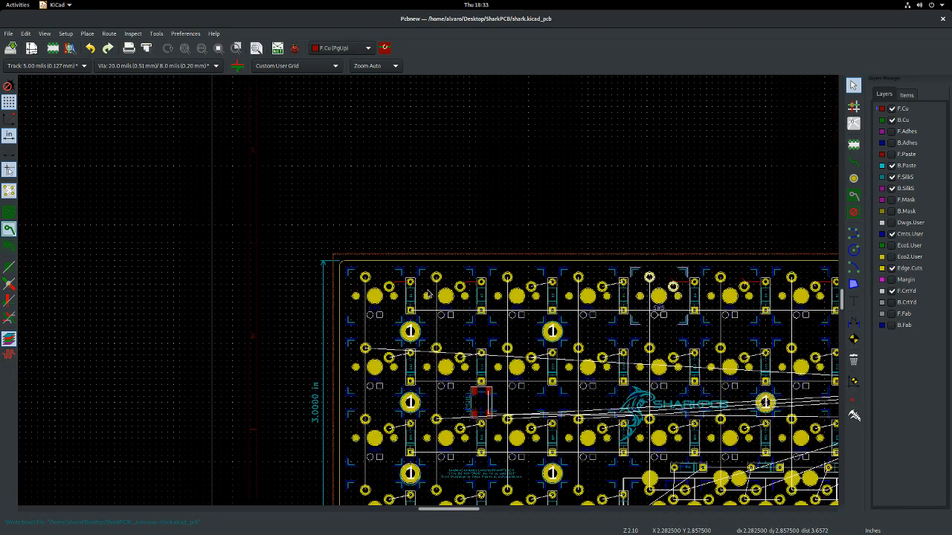
scroll(428, 295, up, 8)
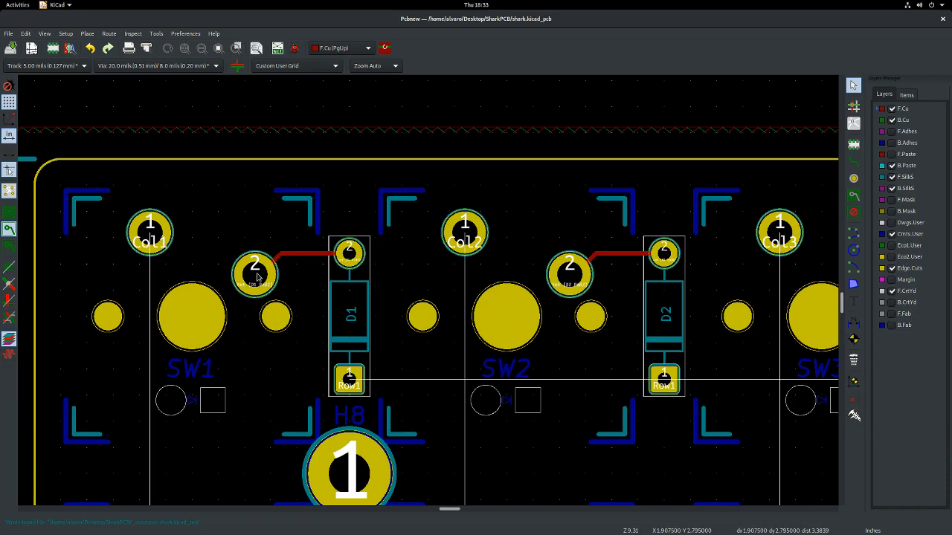
scroll(258, 277, down, 8)
scroll(428, 294, down, 3)
scroll(446, 302, up, 7)
scroll(364, 245, down, 5)
scroll(426, 293, up, 6)
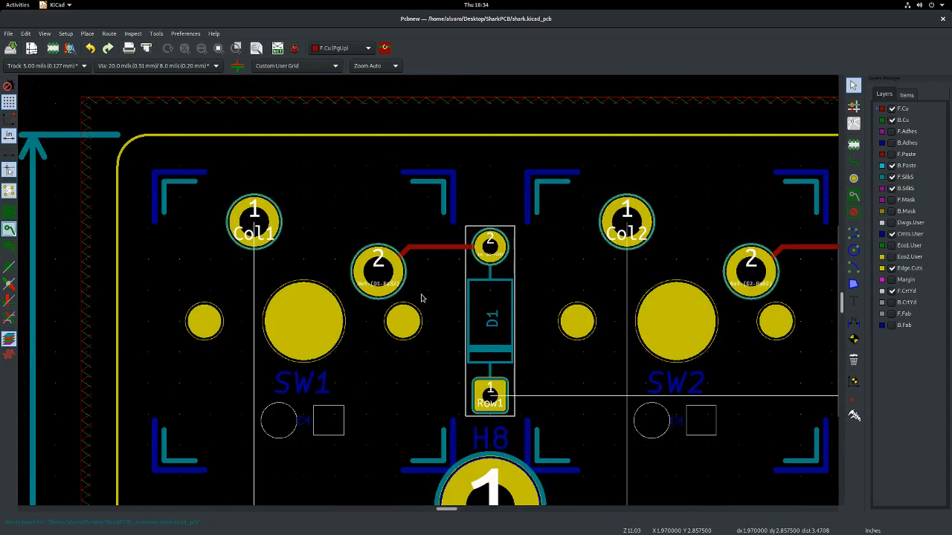
- Compare the Net-(D1-Pad2) signal track at SW1 with the VCC, D+, D- and GND pads of connector J1
scroll(421, 298, down, 6)
scroll(404, 267, up, 3)
scroll(403, 268, up, 5)
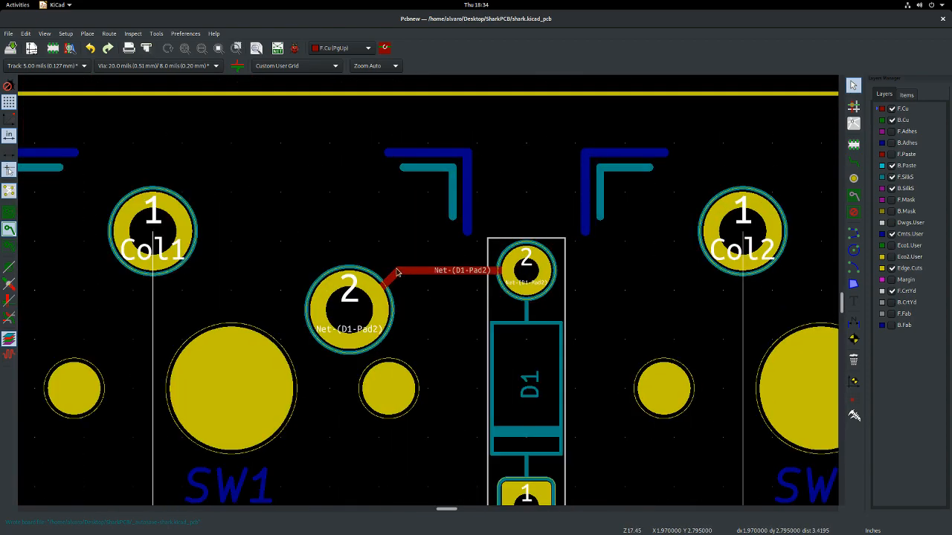
scroll(298, 241, down, 8)
scroll(439, 297, up, 3)
scroll(439, 297, down, 4)
scroll(227, 319, up, 8)
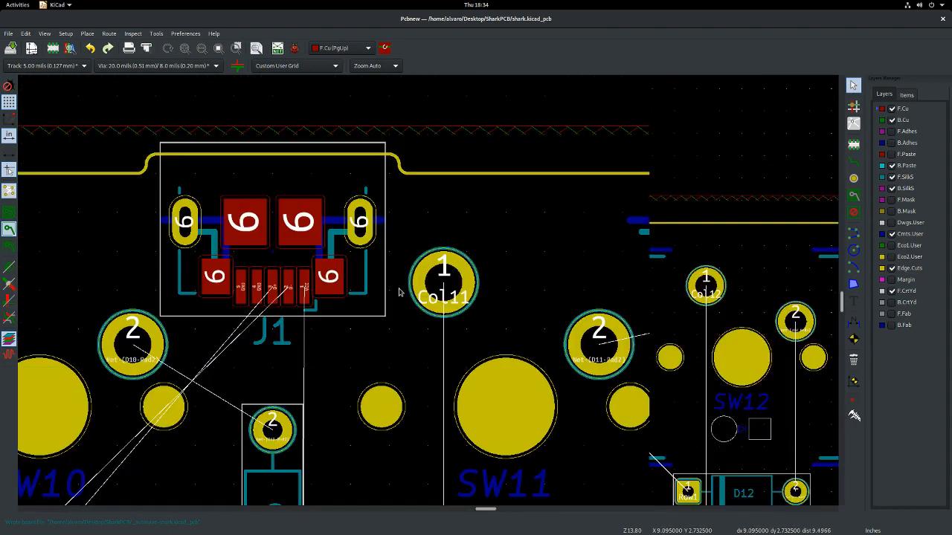
scroll(230, 313, up, 1)
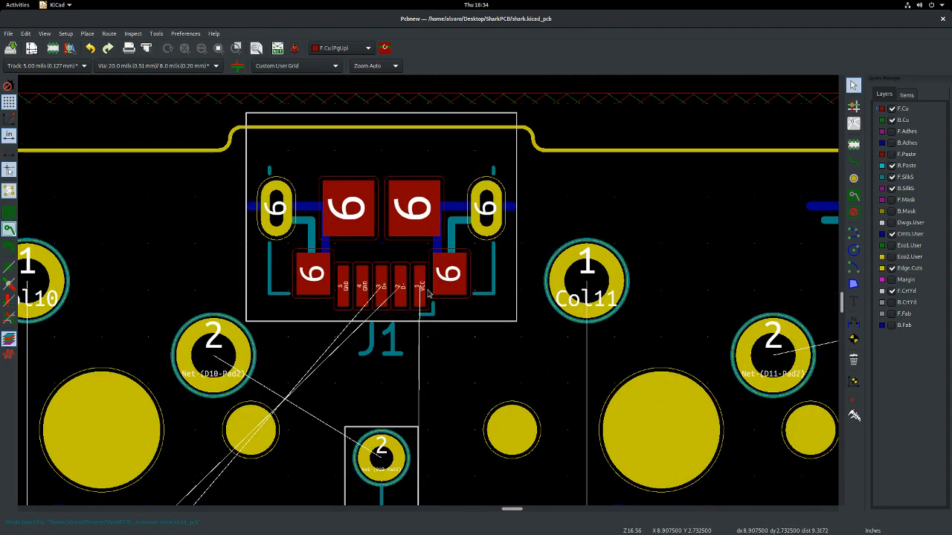
scroll(245, 290, up, 3)
scroll(394, 275, down, 6)
scroll(427, 294, up, 6)
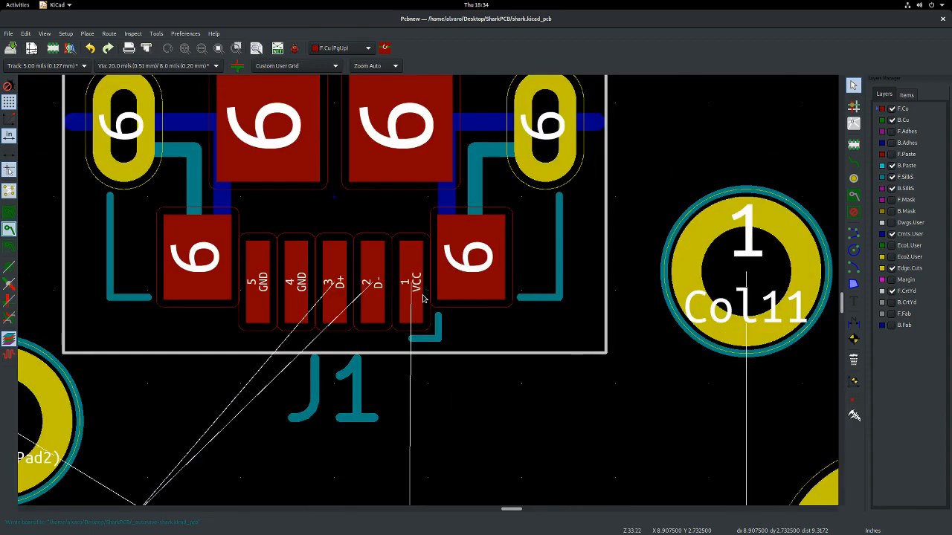
scroll(422, 299, down, 6)
scroll(366, 263, up, 4)
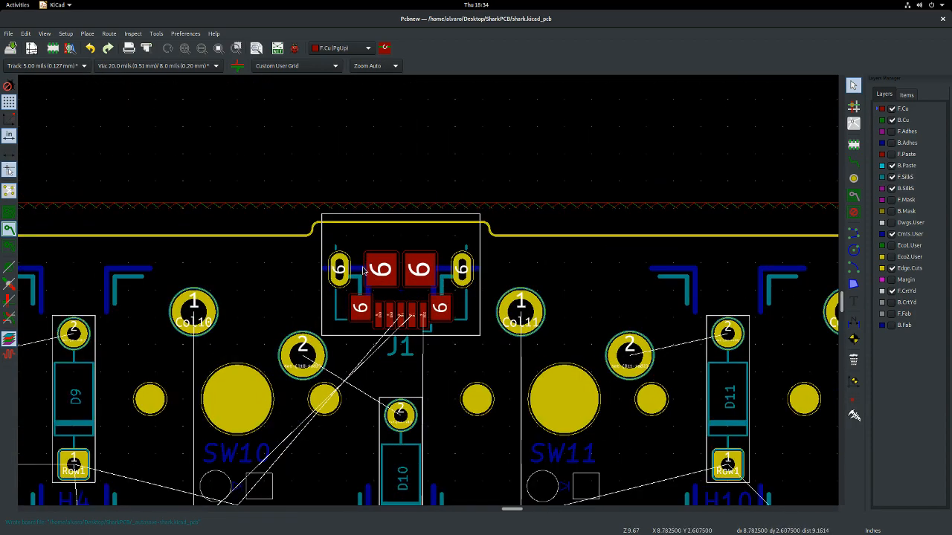
scroll(279, 216, up, 2)
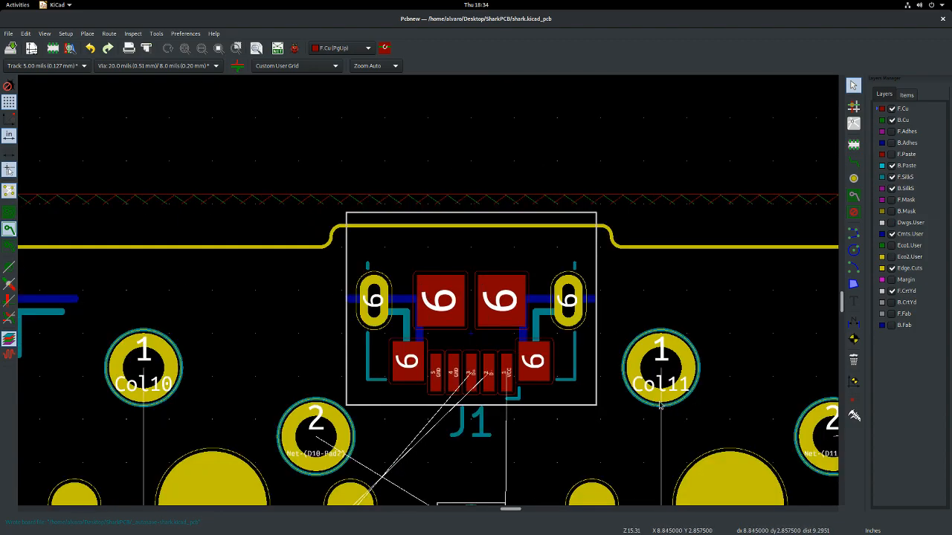
scroll(424, 290, down, 7)
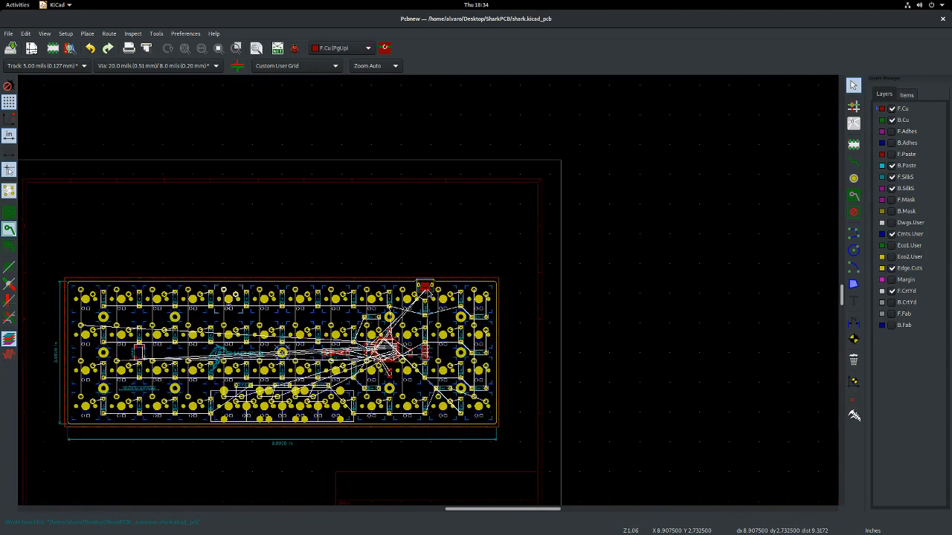
scroll(426, 292, up, 7)
scroll(446, 290, down, 2)
scroll(452, 288, up, 3)
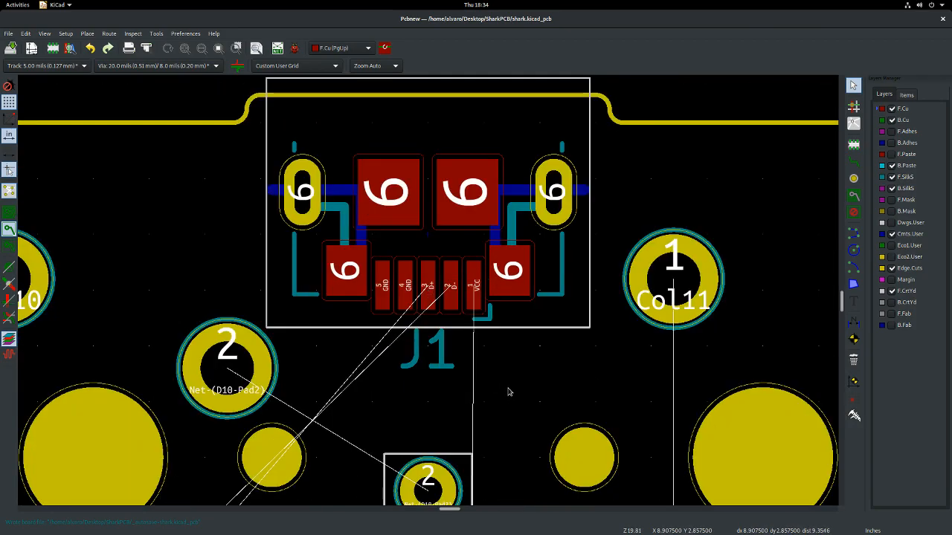
- Examine the whole board's unrouted connections, focusing on the switch rows and columns in relation to J1
scroll(510, 391, down, 8)
scroll(429, 292, up, 2)
scroll(429, 292, down, 2)
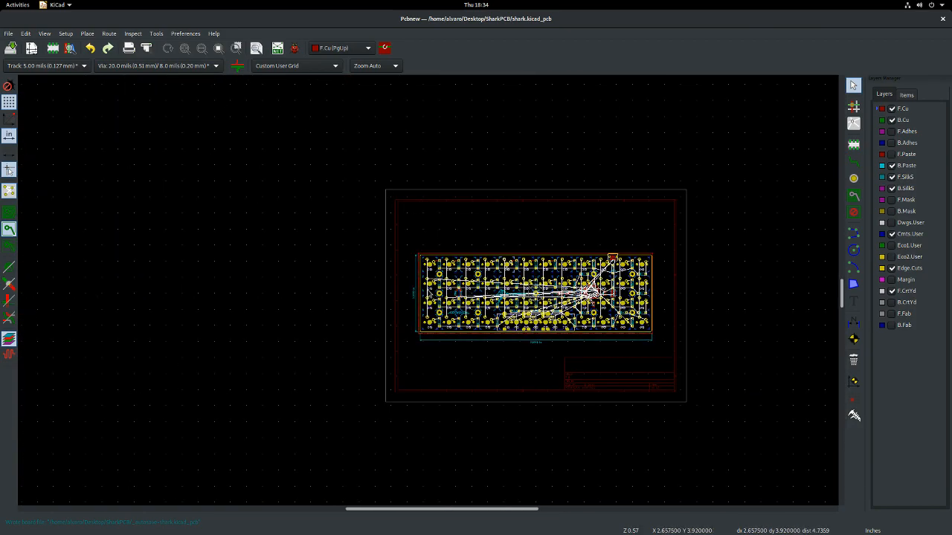
scroll(429, 293, up, 2)
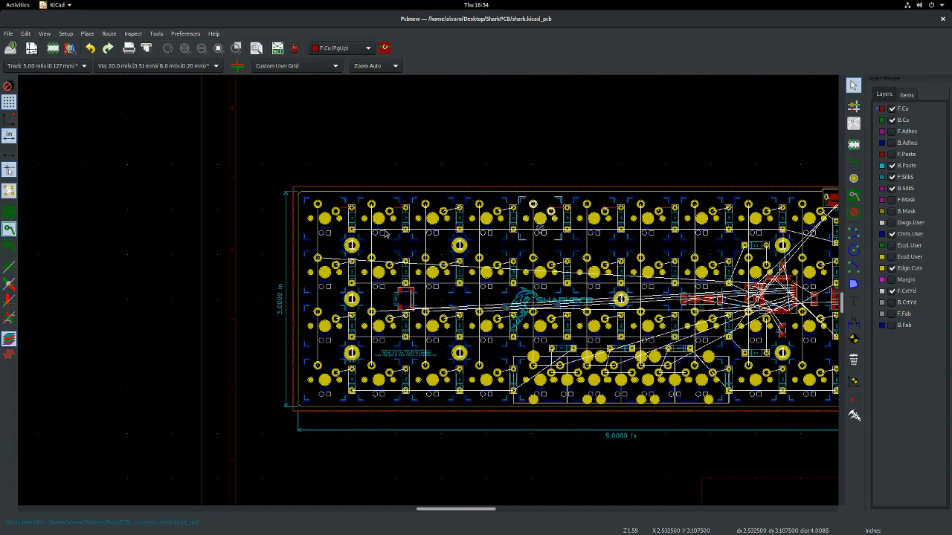
scroll(429, 293, up, 4)
scroll(447, 297, down, 5)
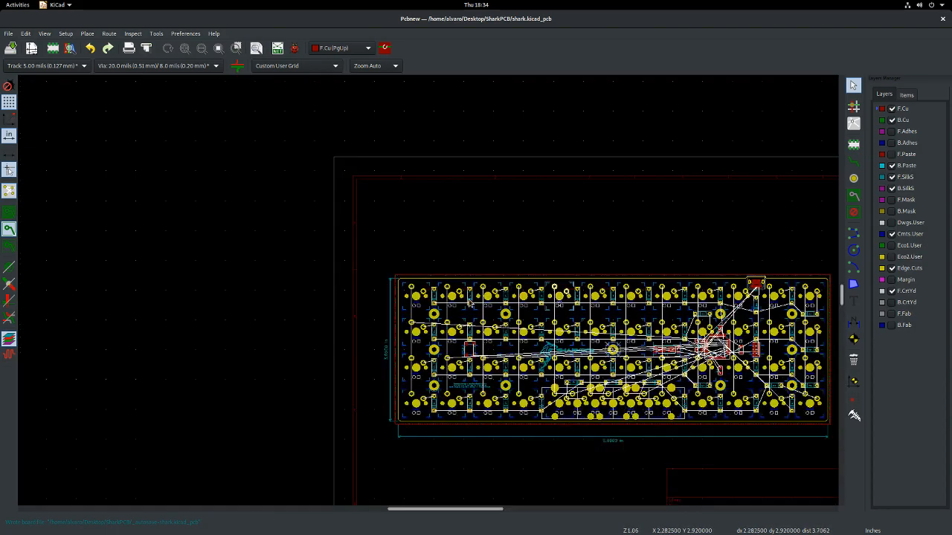
scroll(429, 292, up, 4)
scroll(429, 294, down, 5)
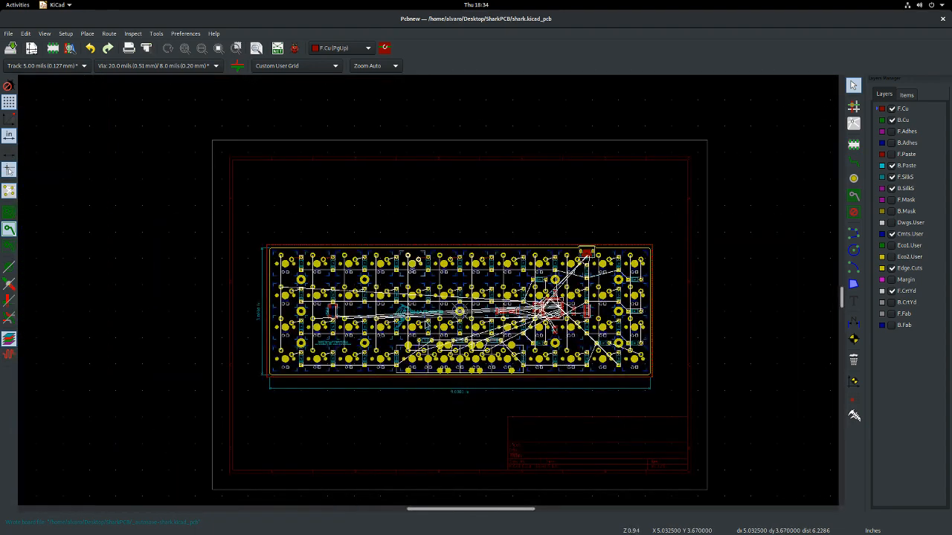
scroll(429, 294, up, 1)
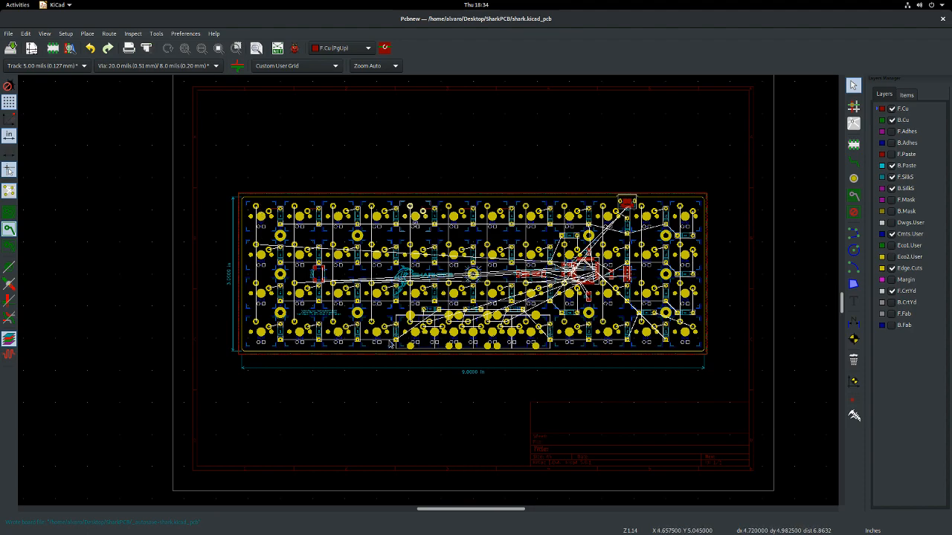
scroll(429, 293, up, 5)
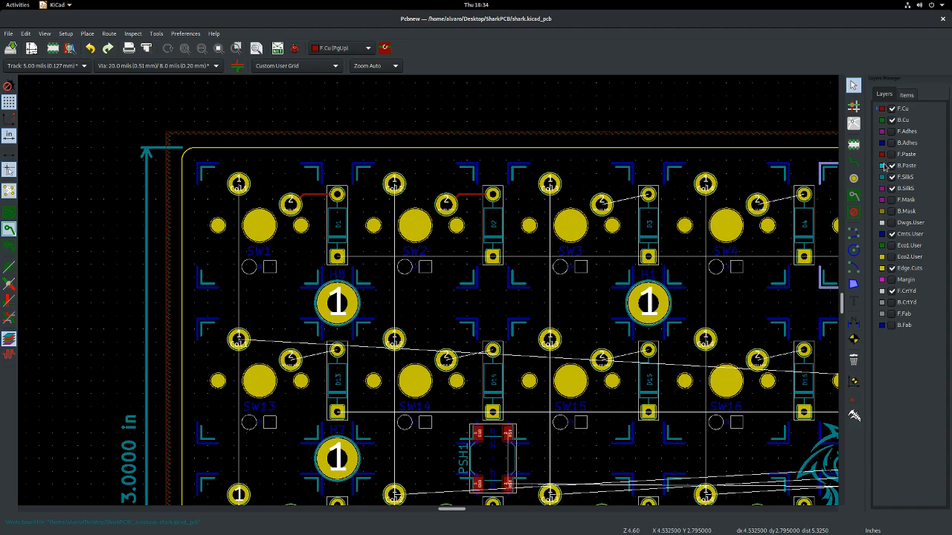
- Route F.Cu tracks from pad 2 of D3 to pad 2 of SW3 and from pad 2 of D4 to pad 2 of SW4
click(853, 164)
scroll(634, 200, up, 3)
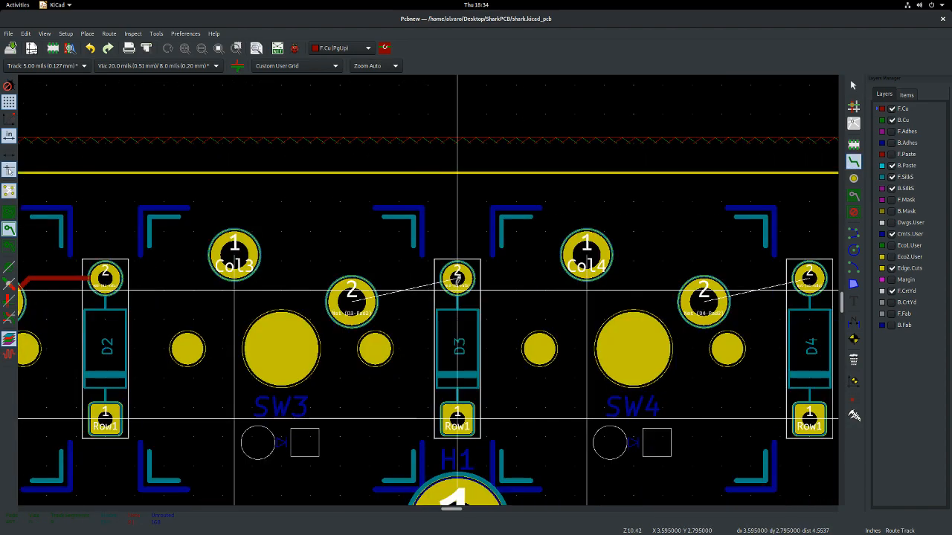
click(457, 279)
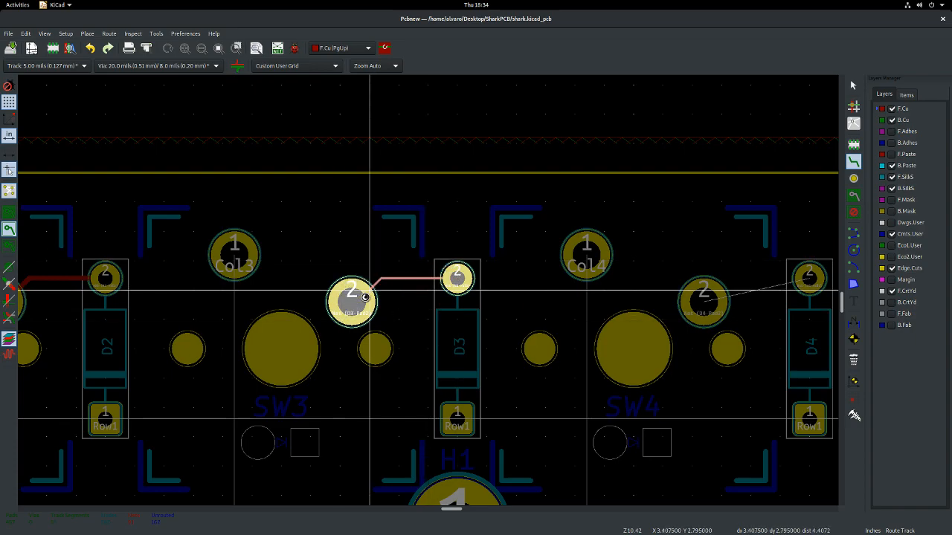
click(364, 297)
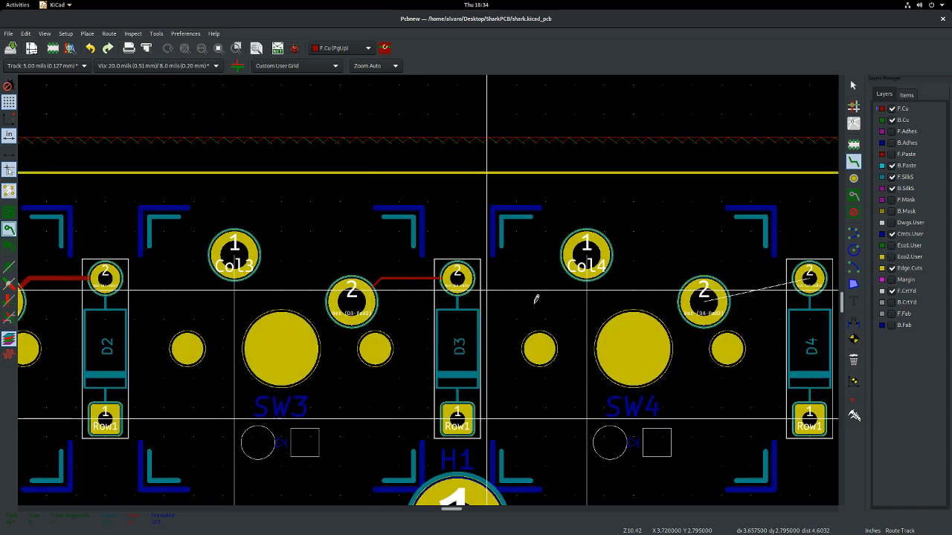
click(772, 280)
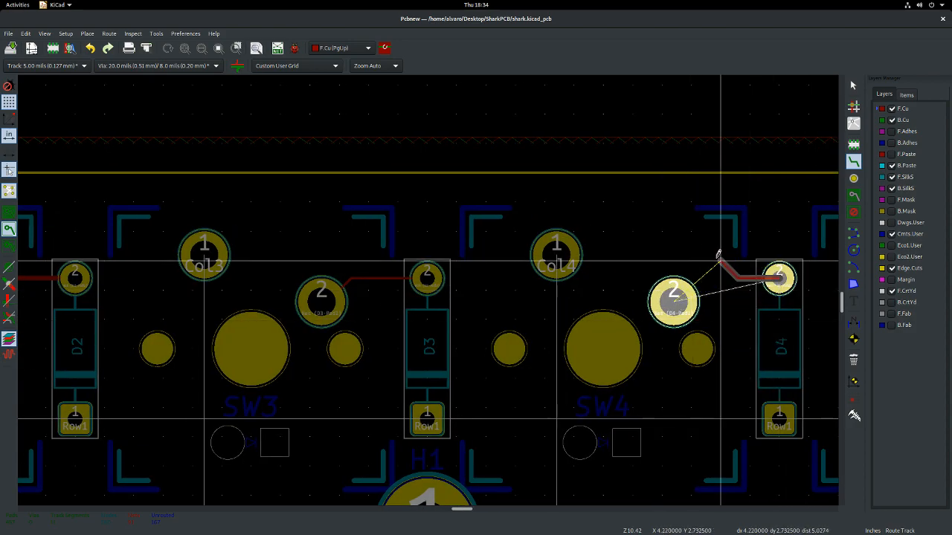
click(672, 298)
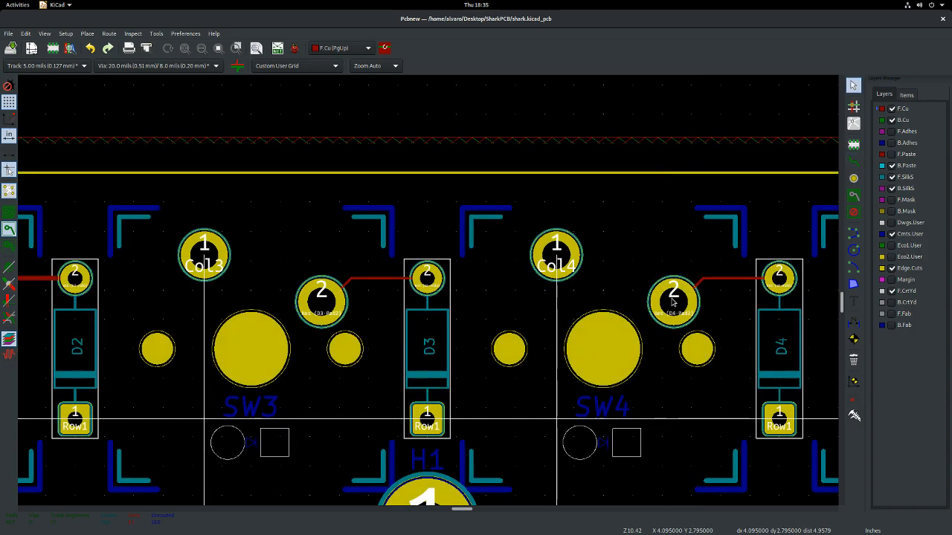
- Change the width of the horizontal segment of the Net-(D1-Pad2) track between SW1 and D1 in its properties
scroll(427, 279, down, 1)
scroll(427, 295, down, 6)
scroll(443, 291, up, 6)
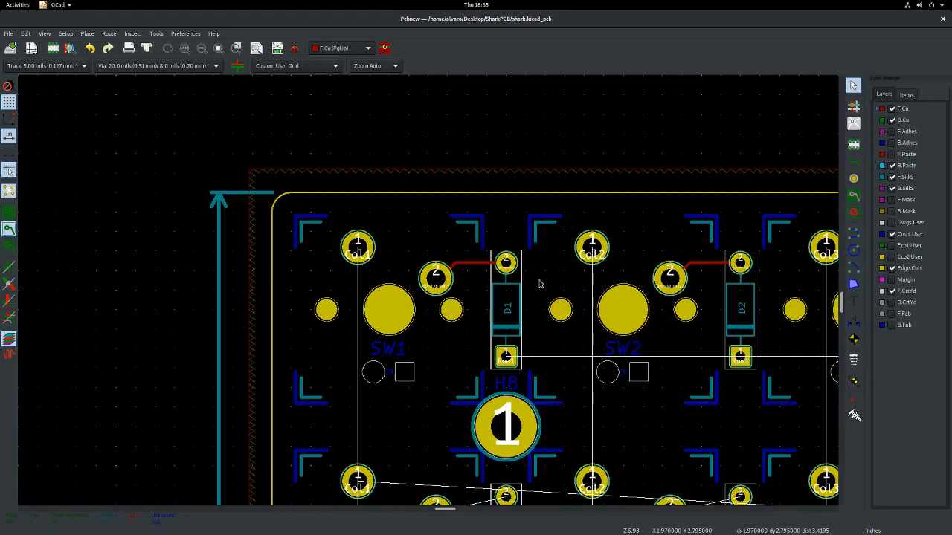
scroll(465, 260, up, 3)
click(475, 277)
click(475, 275)
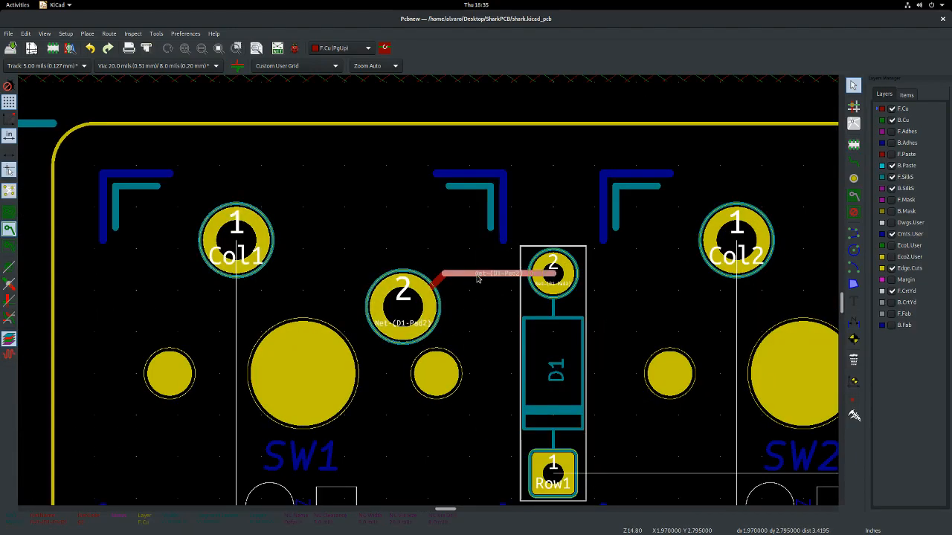
key(e)
drag(513, 267, 599, 280)
key(BackSpace)
key(BackSpace)
text(1)
key(Return)
- Change the width of the short diagonal segment of the Net-(D1-Pad2) track beside SW1's pad 2
click(438, 283)
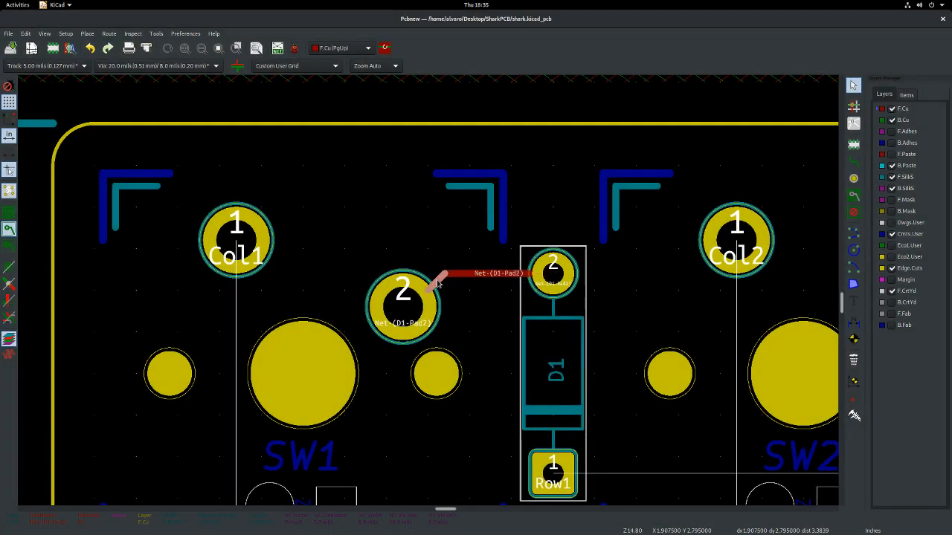
key(e)
drag(512, 267, 595, 268)
key(BackSpace)
text(1)
key(Return)
- Review the net classes, the global design rules and the default pad properties, leaving each without changes
click(108, 33)
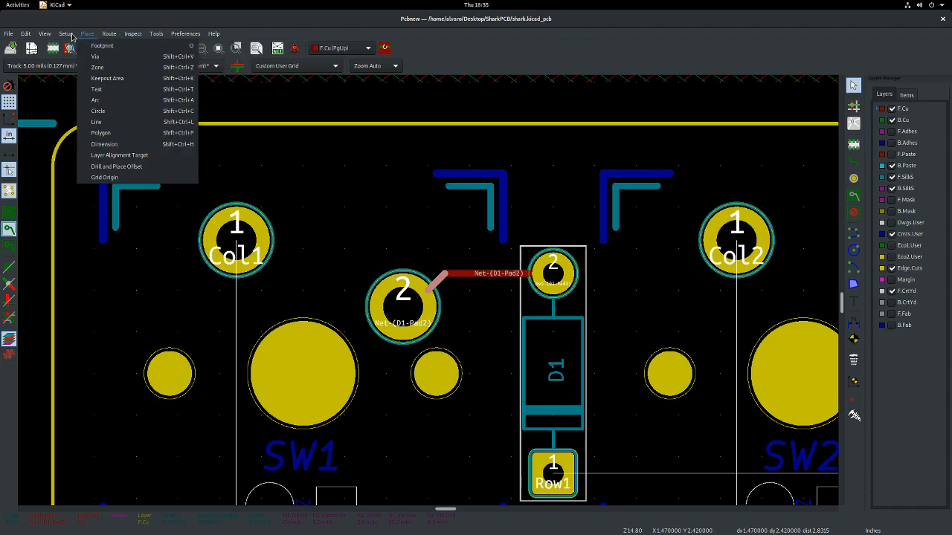
mouse_move(71, 36)
click(84, 56)
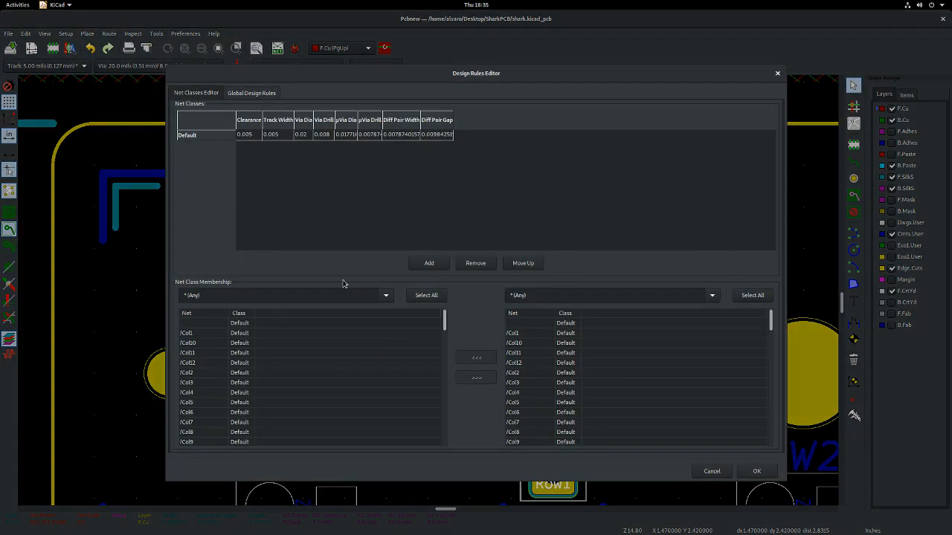
click(248, 93)
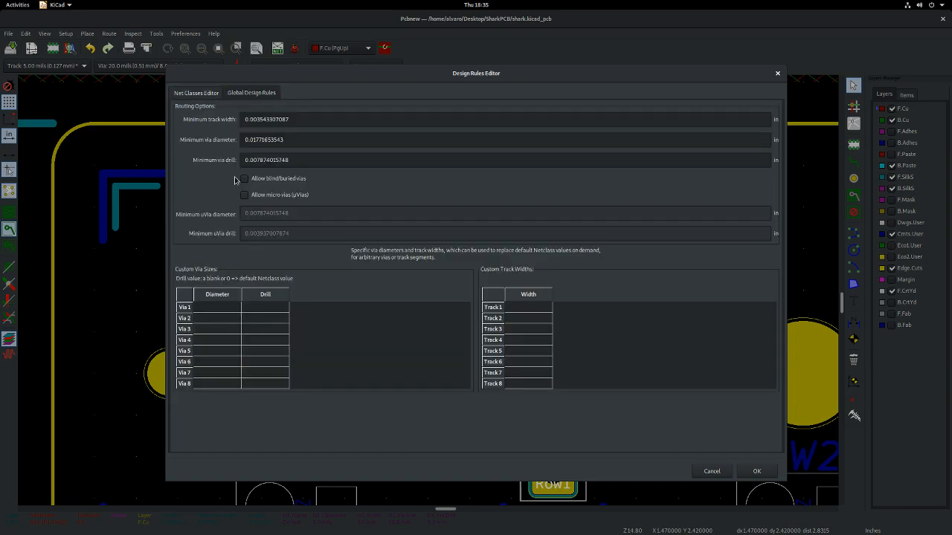
click(197, 92)
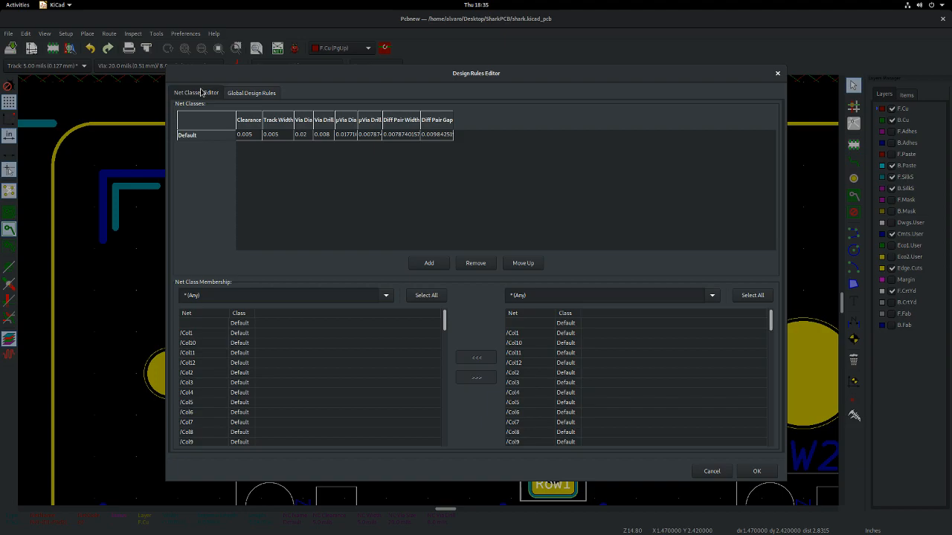
click(711, 471)
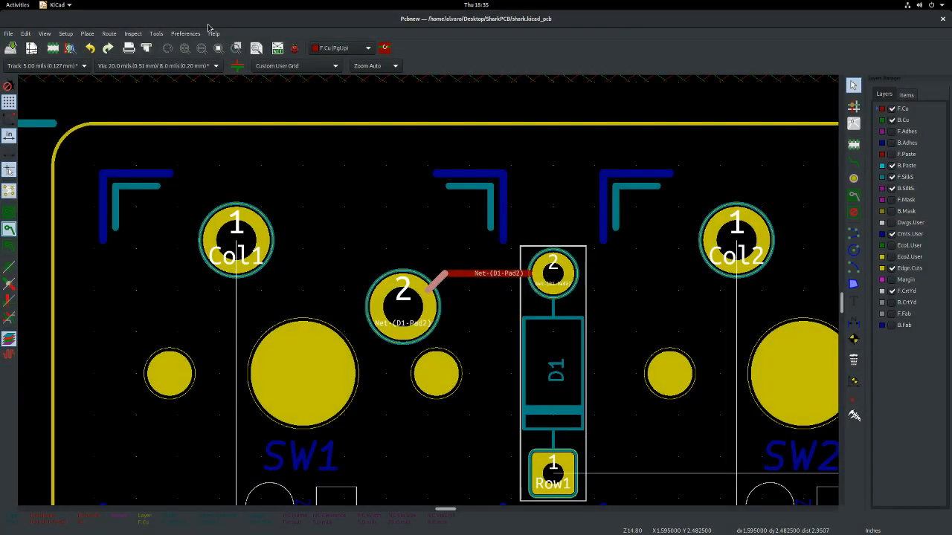
click(74, 34)
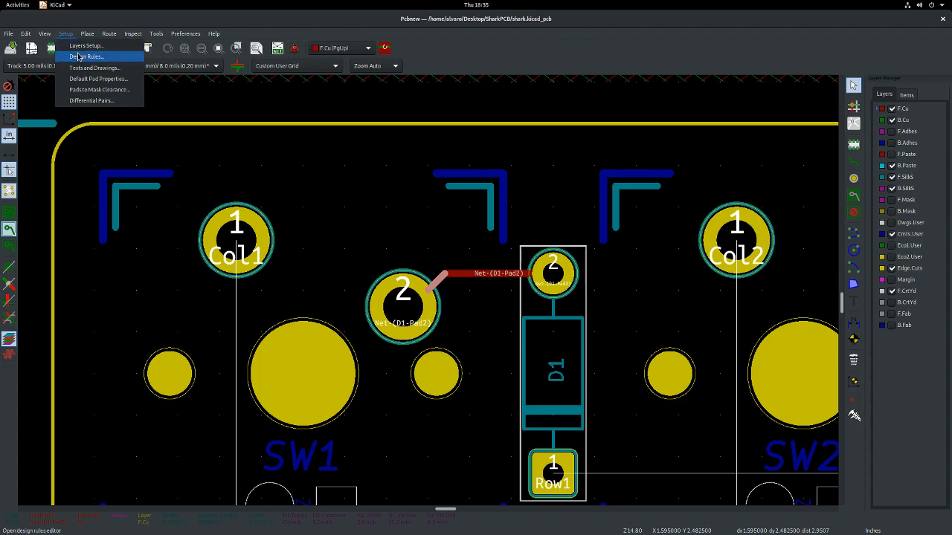
click(125, 81)
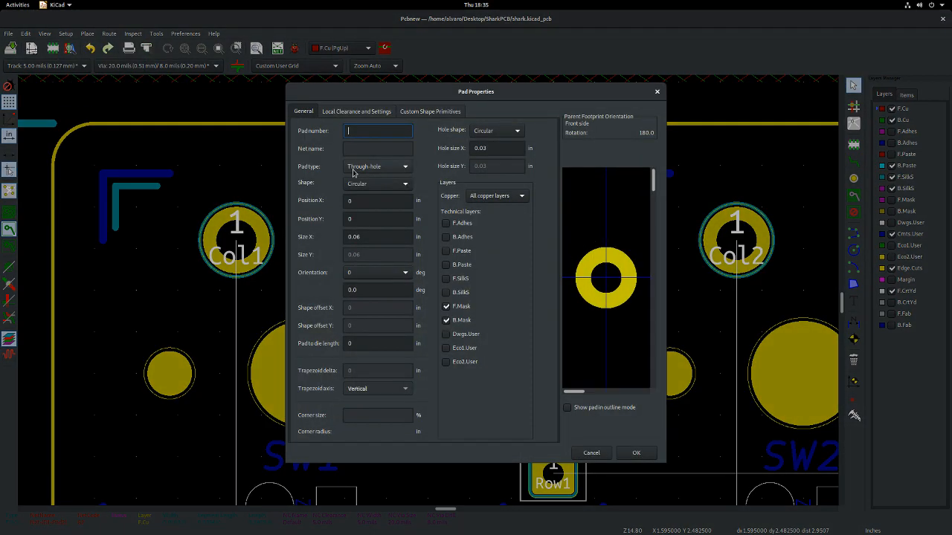
click(604, 452)
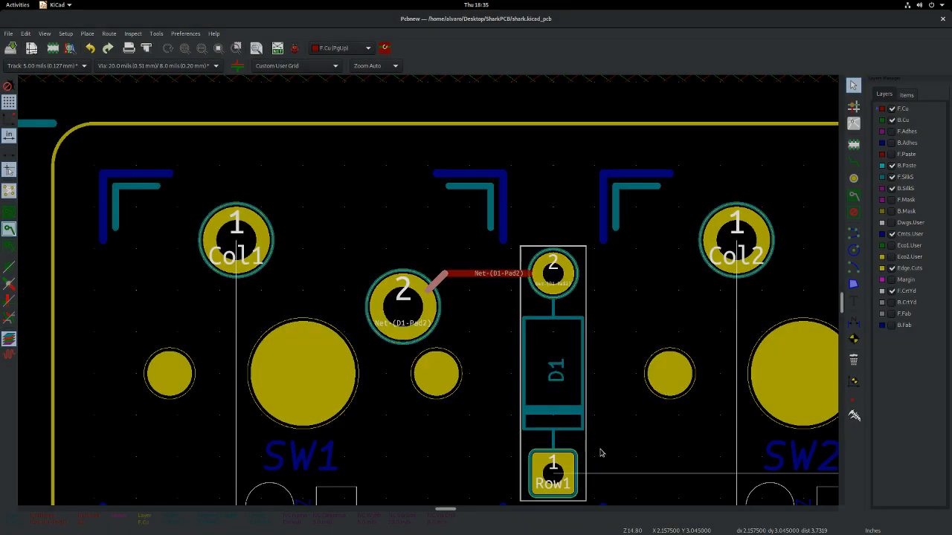
- Inspect the switch-to-diode tracks along the board's first row from D1 through D6
key(x)
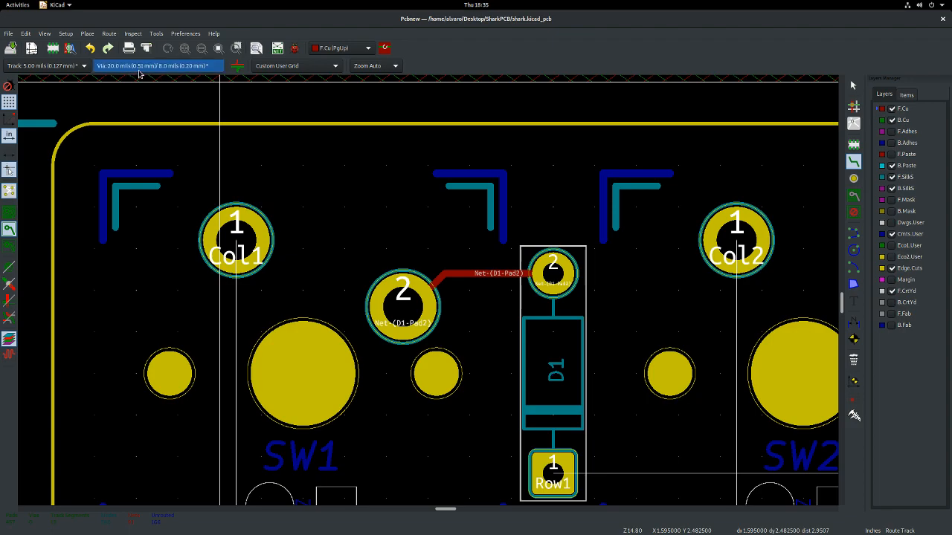
scroll(304, 209, down, 2)
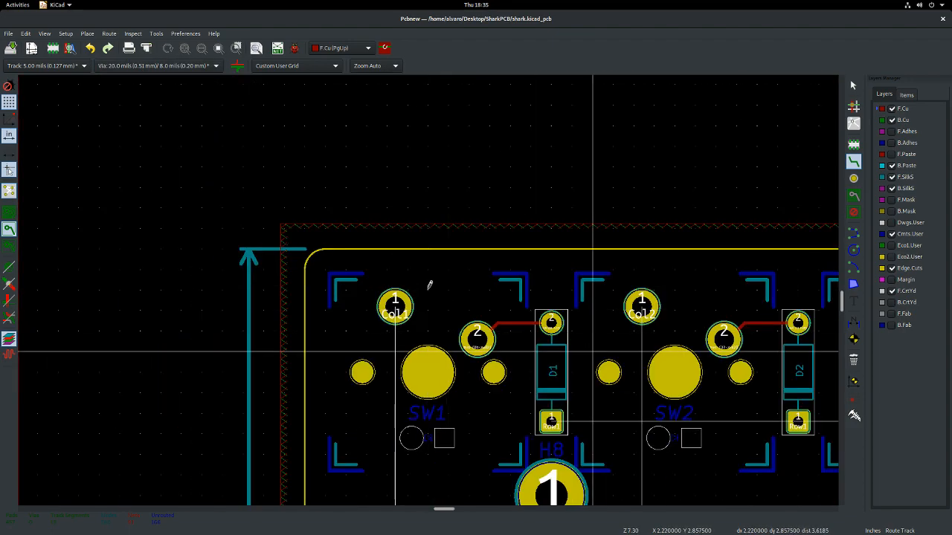
scroll(427, 282, up, 2)
scroll(431, 279, down, 3)
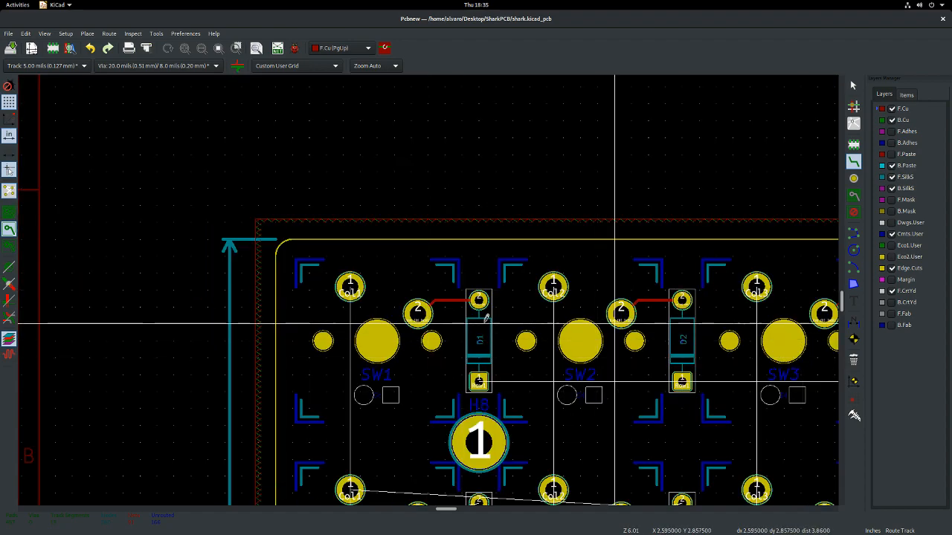
scroll(484, 287, down, 2)
scroll(431, 278, up, 3)
scroll(584, 275, down, 1)
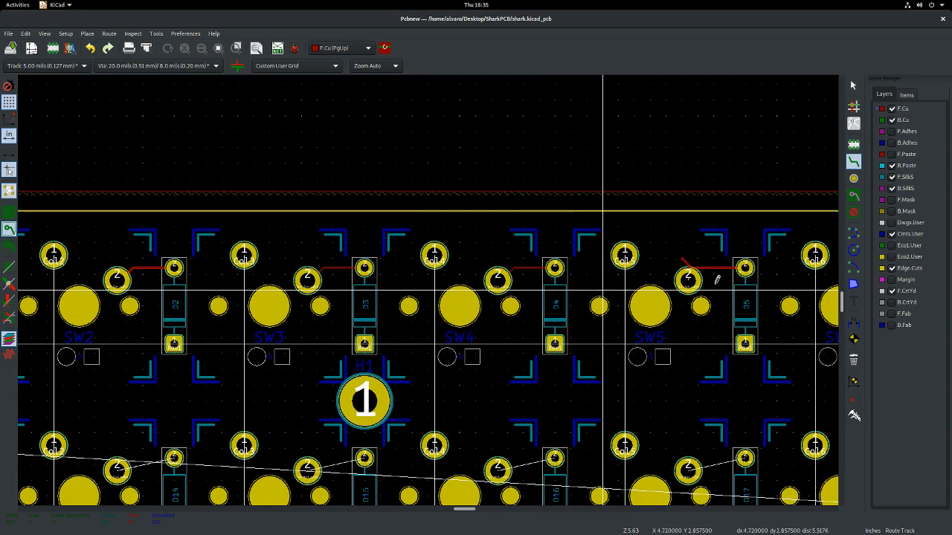
scroll(714, 272, up, 3)
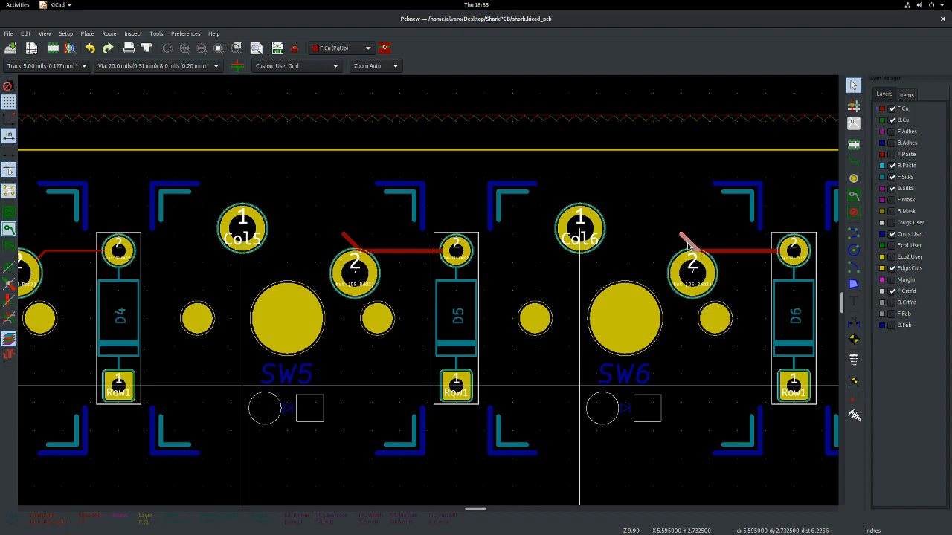
- Delete the stray diagonal track segment above SW6's pad 2
key(Delete)
key(x)
scroll(681, 261, up, 2)
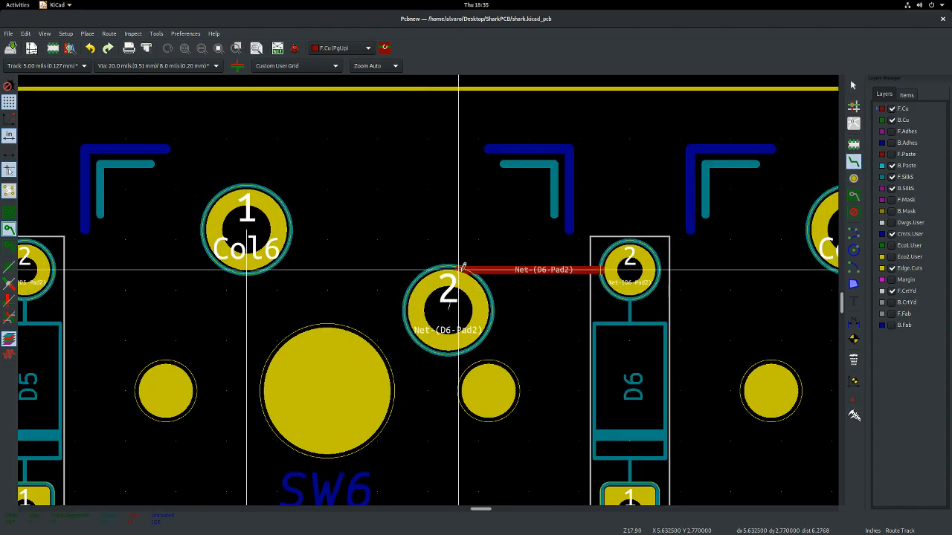
click(448, 296)
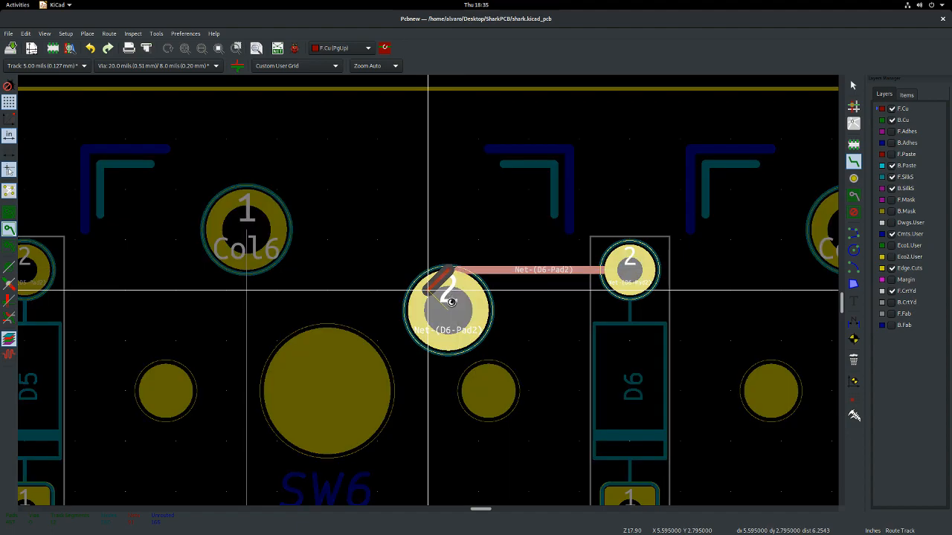
key(Escape)
scroll(428, 291, down, 5)
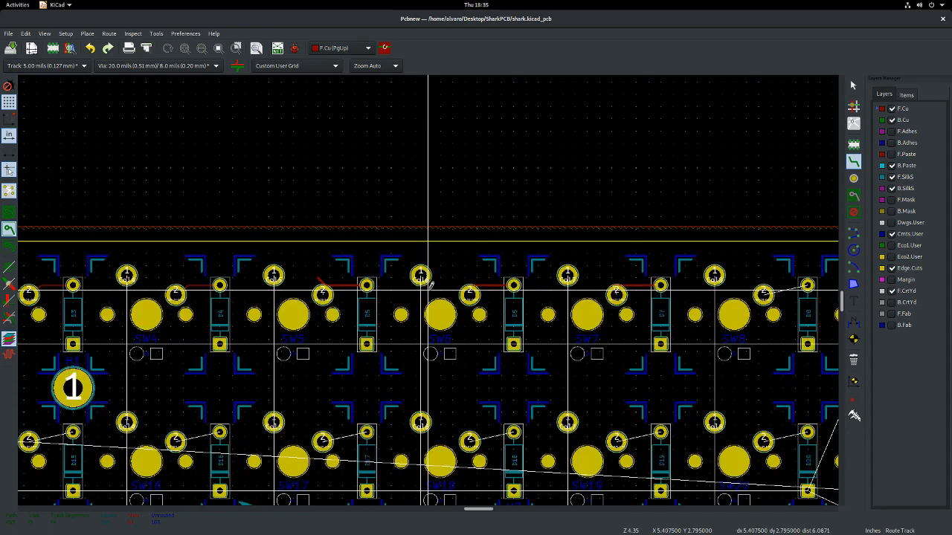
- Delete the diagonal and horizontal segments of the Net-(D5-Pad2) track between SW5 and D5
scroll(427, 294, up, 3)
click(432, 297)
key(e)
key(Escape)
click(433, 295)
key(Delete)
click(481, 310)
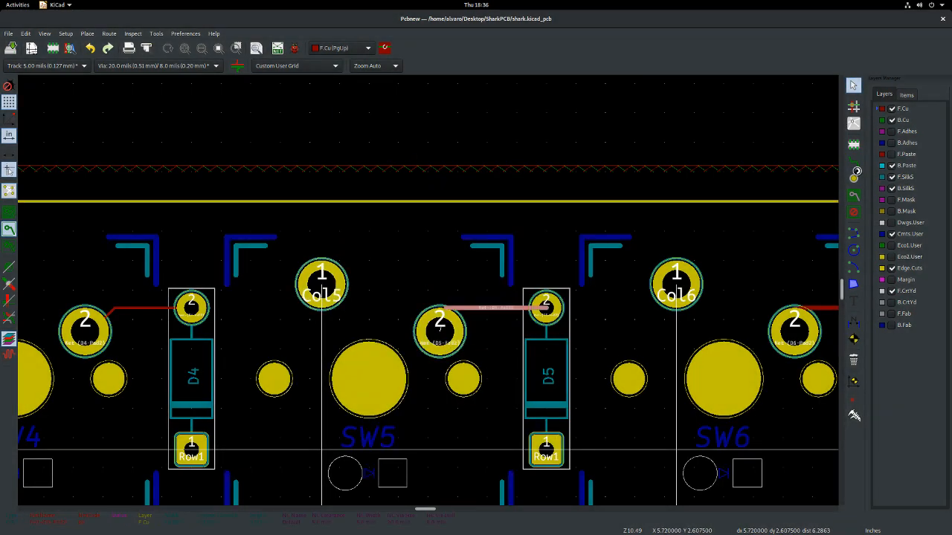
key(Delete)
- Try routing a replacement track from D5's pad 2 to the centre of SW5's pad 2, and undo it
key(x)
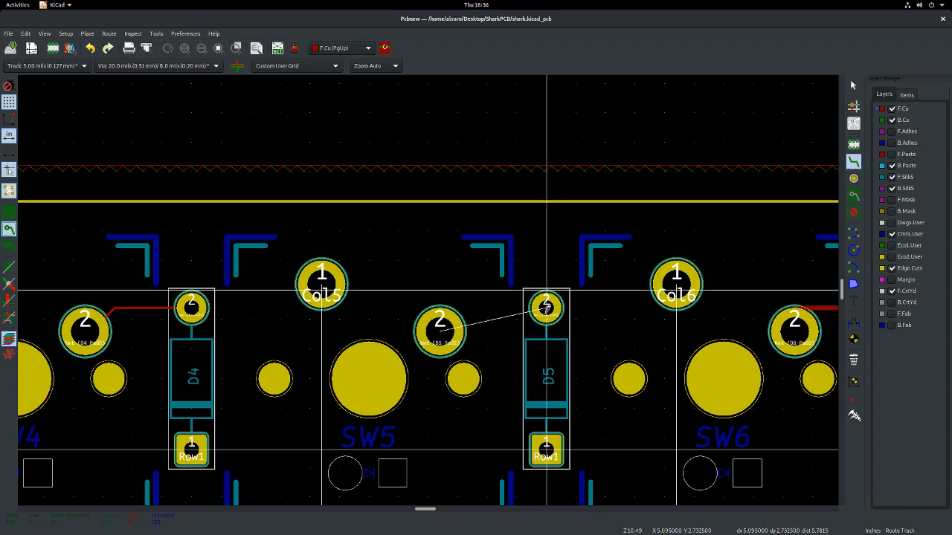
click(546, 318)
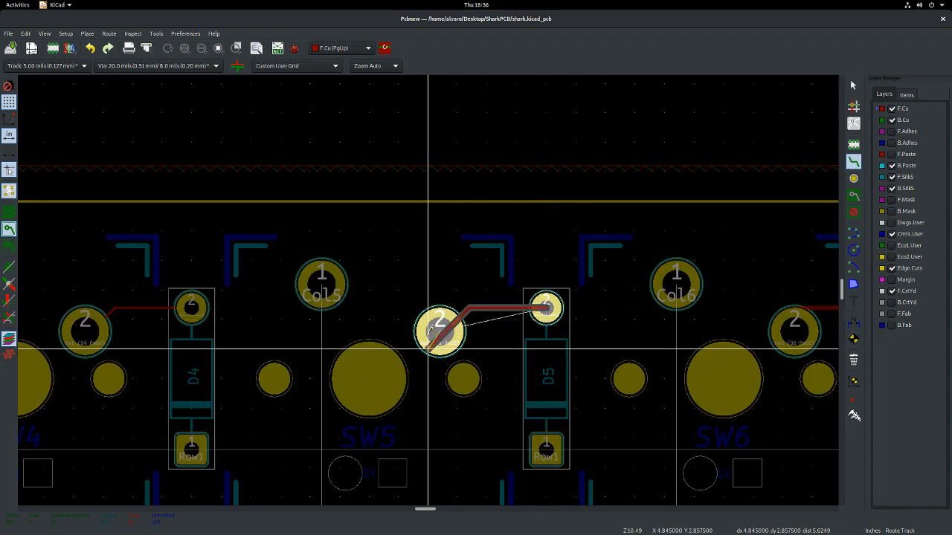
click(440, 331)
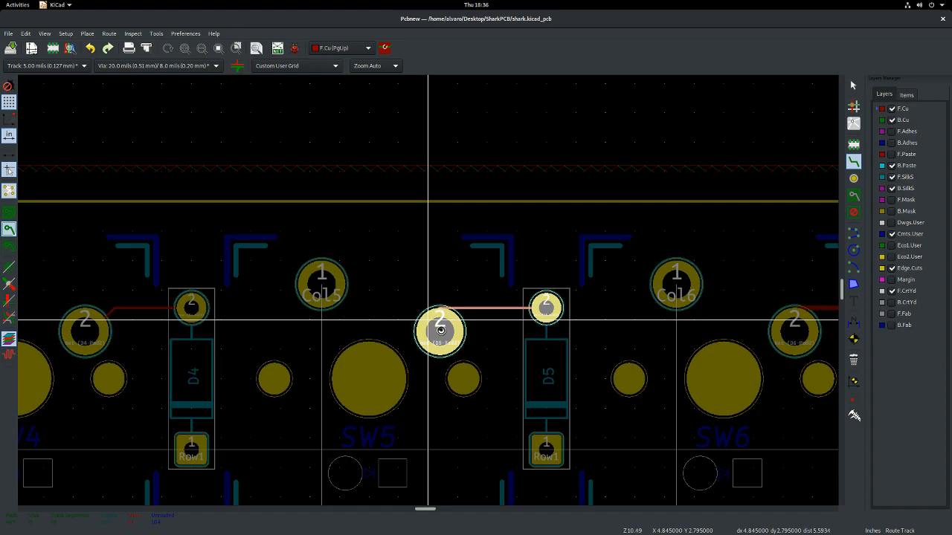
click(440, 330)
key(ctrl+z)
- Route the Net-(D5-Pad2) track on F.Cu from D5's pad 2 to SW5's pad 2 with a diagonal end
click(546, 307)
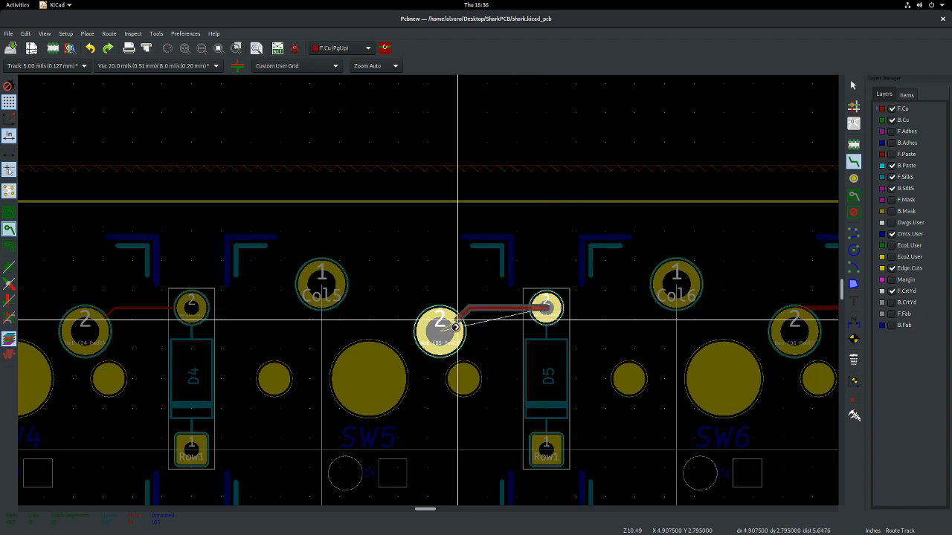
click(455, 327)
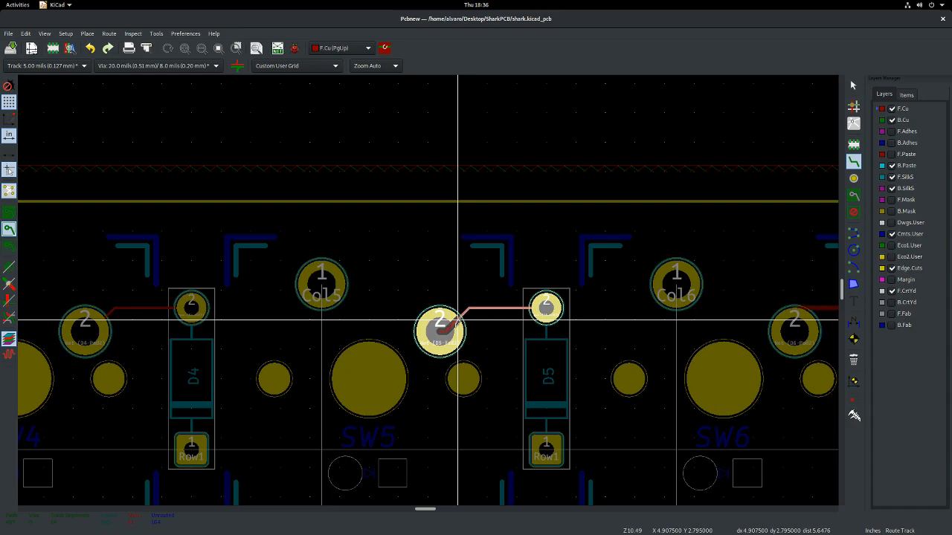
key(Escape)
key(Escape)
key(alt+Tab)
key(alt+Tab)
key(alt+Tab)
key(Tab)
key(Tab)
key(Tab)
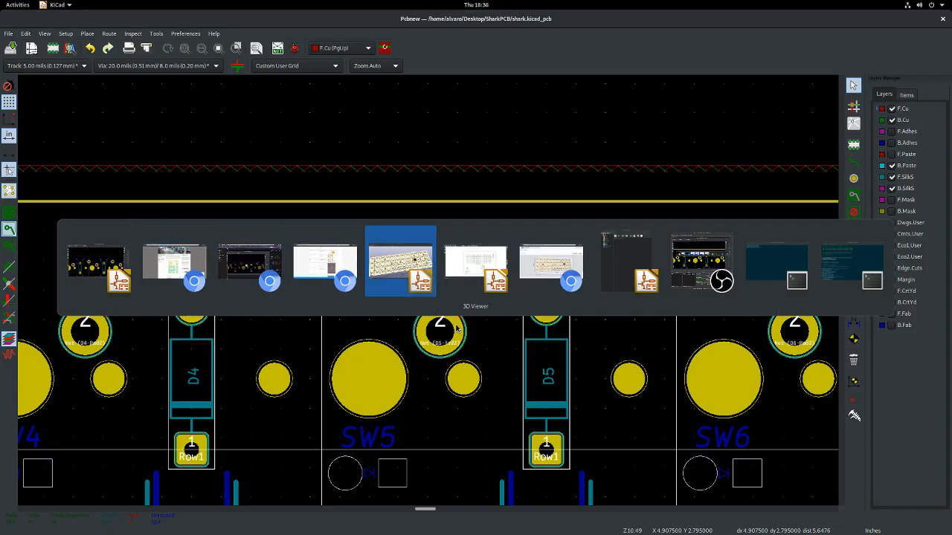
key(alt+Tab)
key(alt+Tab)
key(Tab)
key(Tab)
key(alt+Tab)
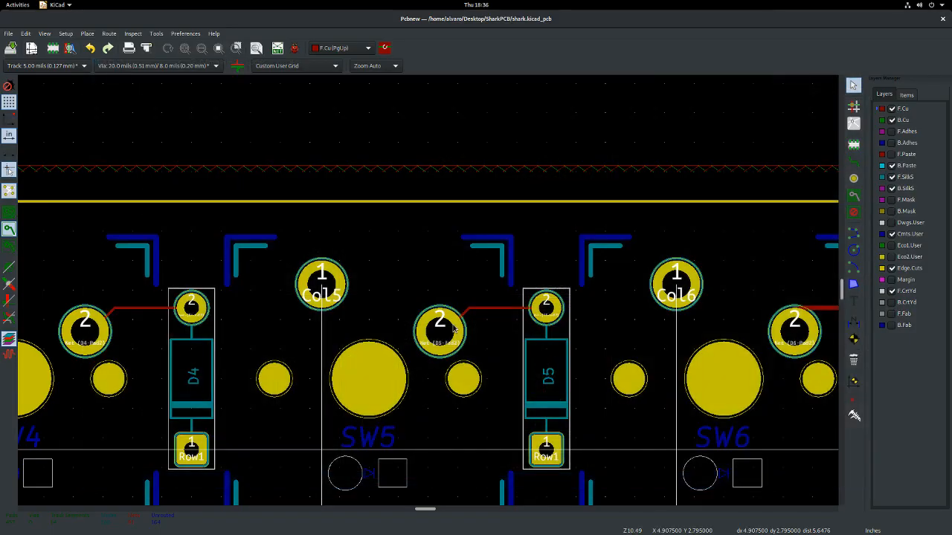
key(alt+Tab)
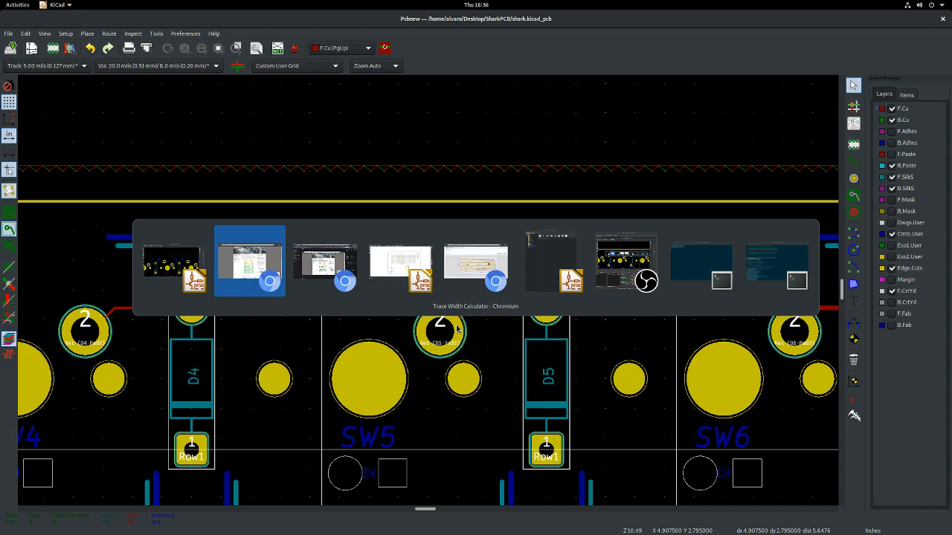
key(Tab)
key(Tab)
key(Tab)
key(Tab)
key(Tab)
key(Tab)
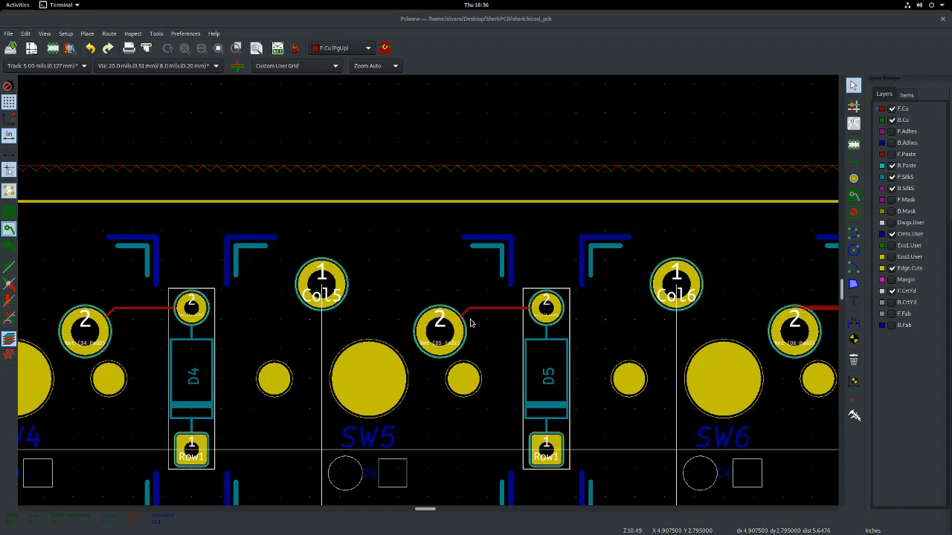
click(357, 162)
- Route the Net-(D8-Pad2) track on F.Cu from D8's pad 2 to SW8's pad 2
scroll(432, 290, down, 5)
scroll(425, 285, up, 8)
click(854, 161)
click(573, 361)
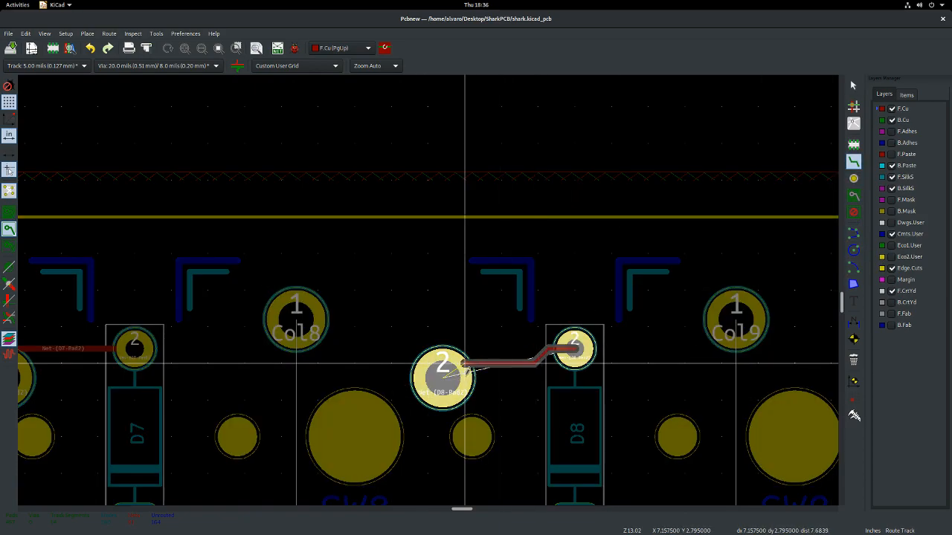
click(452, 369)
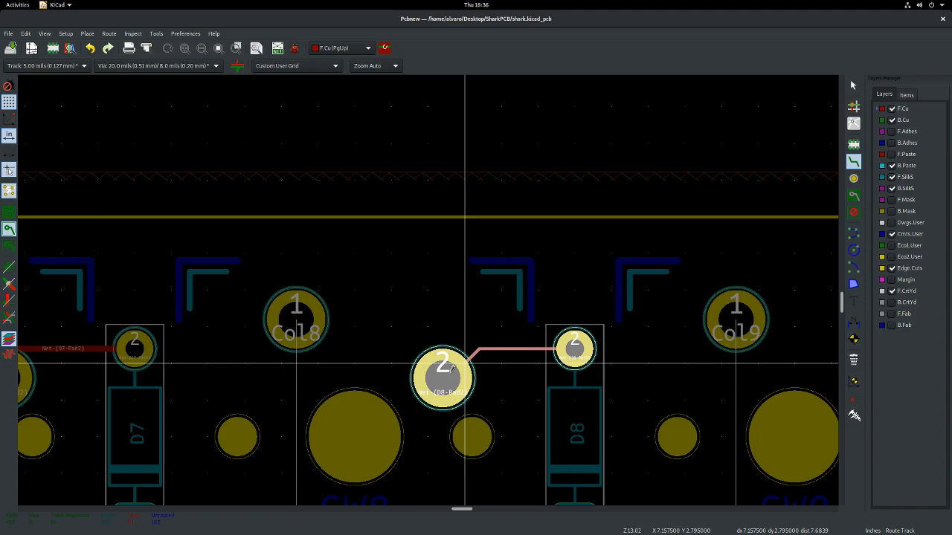
key(Escape)
scroll(499, 327, down, 4)
scroll(322, 296, up, 4)
click(406, 279)
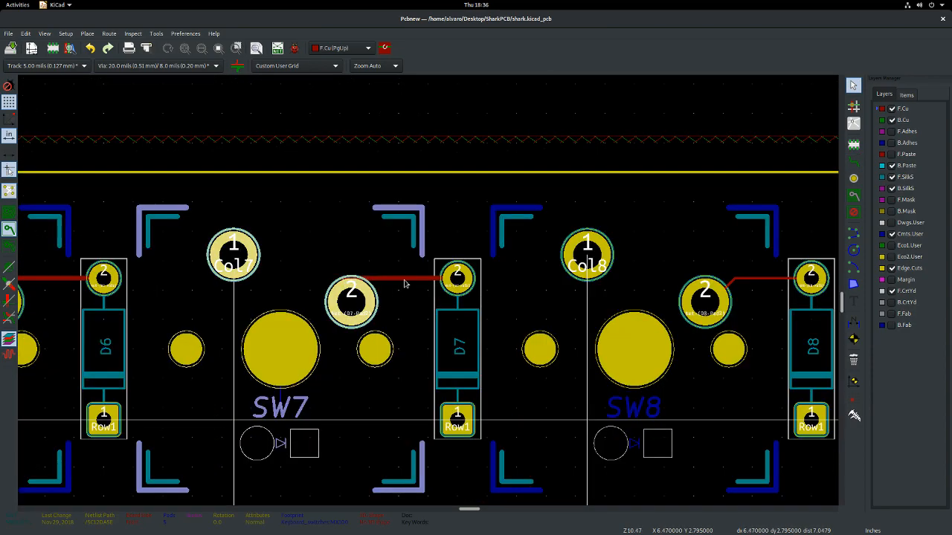
key(Escape)
scroll(723, 349, down, 3)
scroll(429, 292, up, 3)
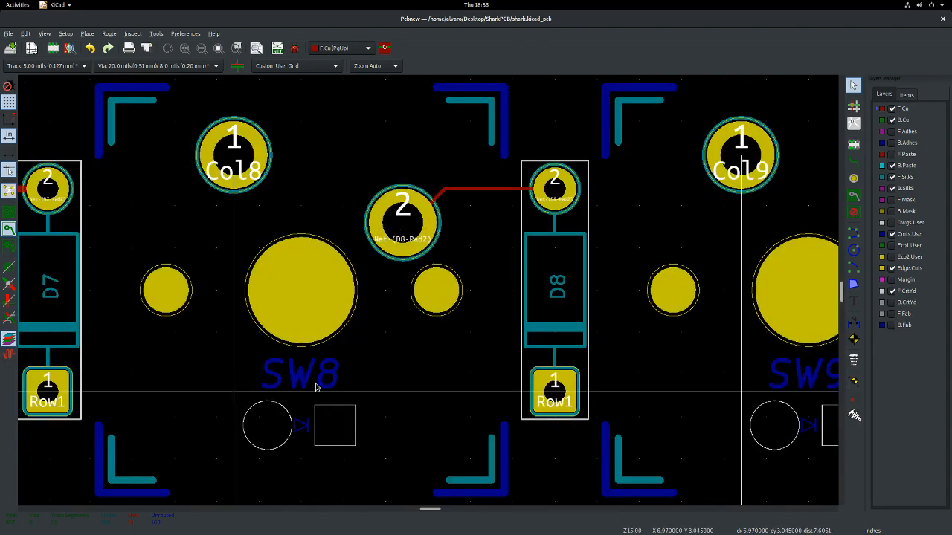
- Switch to the Eeschema schematic, examine the connection between SW8's pin 2 and diode D8, and return to the Pcbnew board
key(alt+Tab)
key(alt+Tab)
key(alt+Tab)
key(alt+Tab)
key(alt+Tab)
key(alt+Tab)
alt+click(479, 262)
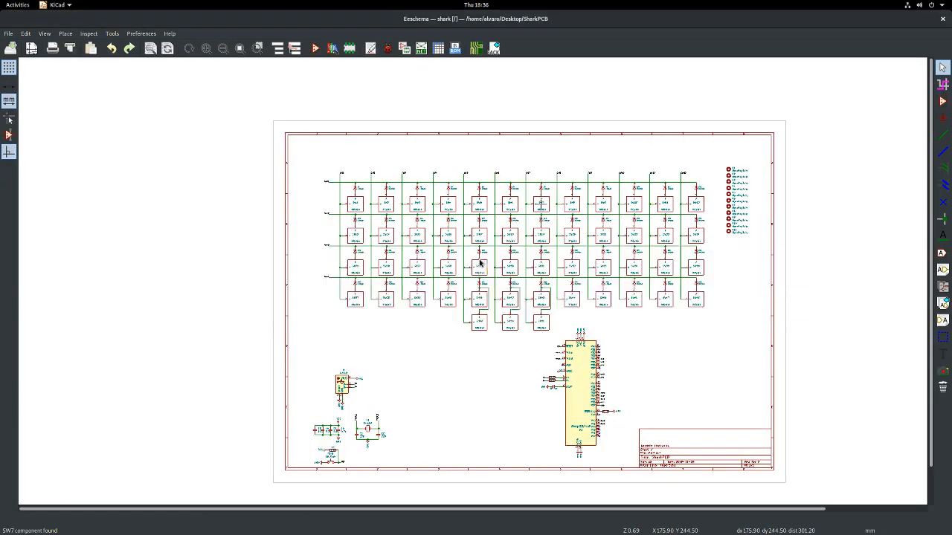
scroll(491, 276, up, 3)
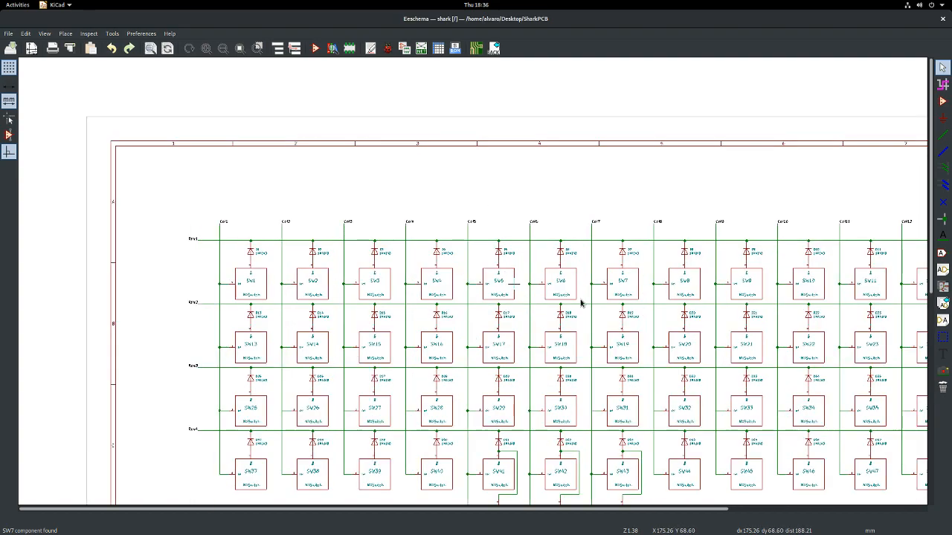
scroll(655, 293, up, 3)
scroll(845, 241, up, 1)
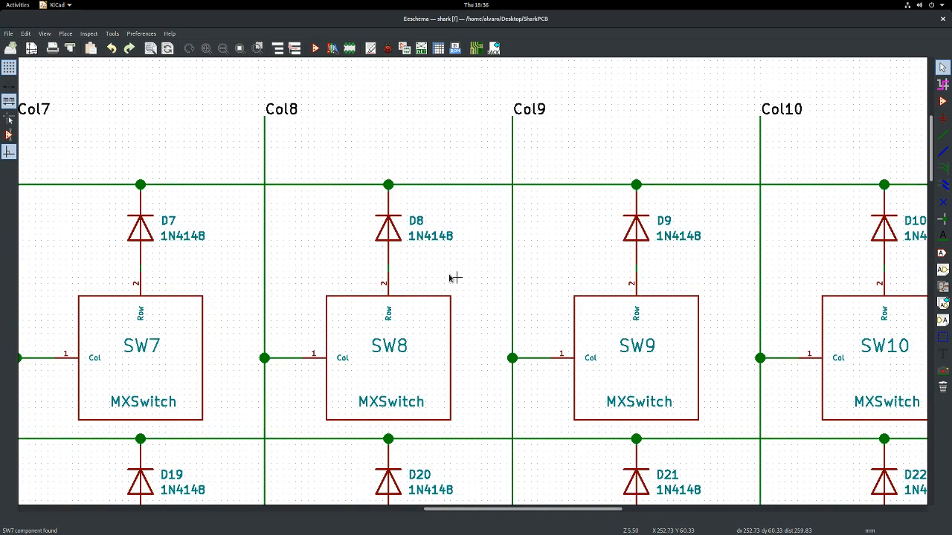
scroll(394, 272, up, 2)
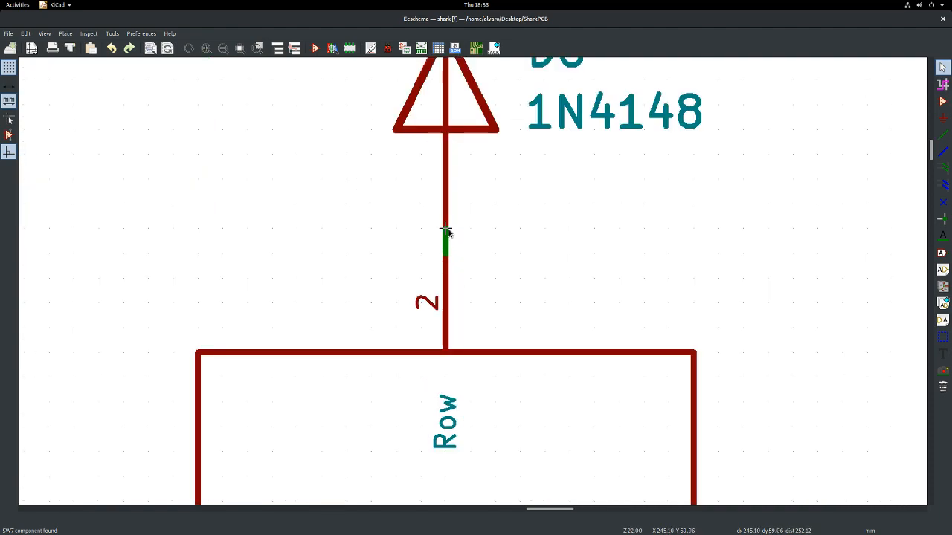
scroll(446, 232, down, 1)
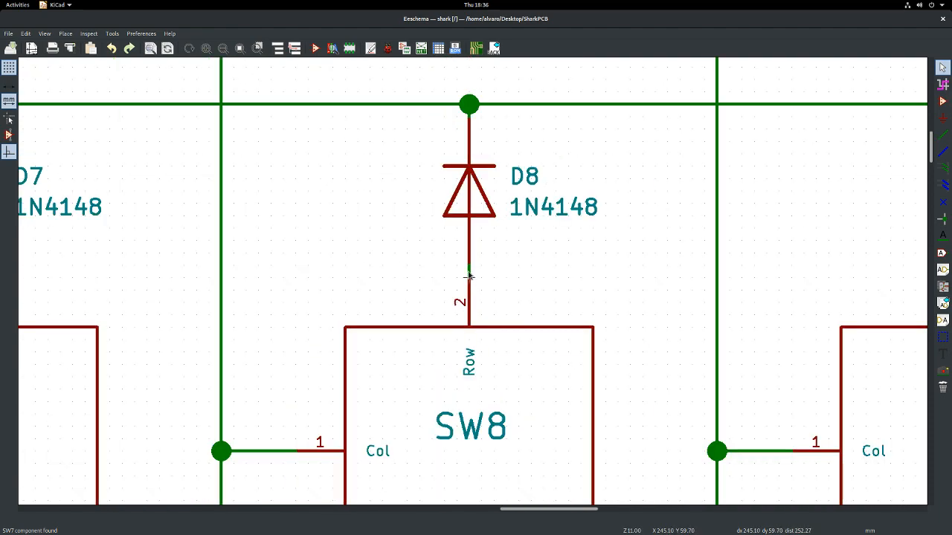
key(alt+Tab)
- Route the Net-(D9-Pad2) track on F.Cu from D9's pad 2 to SW9's pad 2
scroll(472, 263, down, 4)
scroll(383, 283, up, 1)
scroll(429, 293, down, 2)
scroll(430, 293, up, 2)
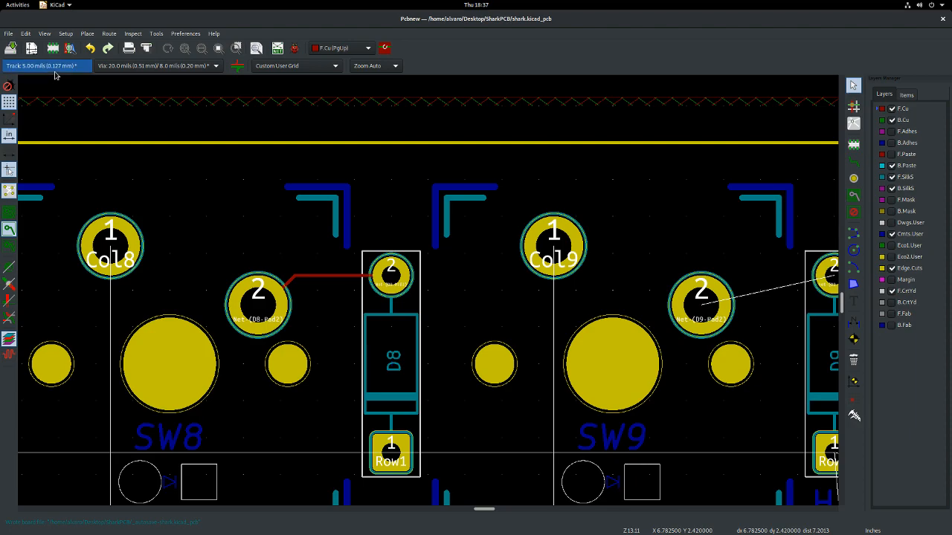
key(x)
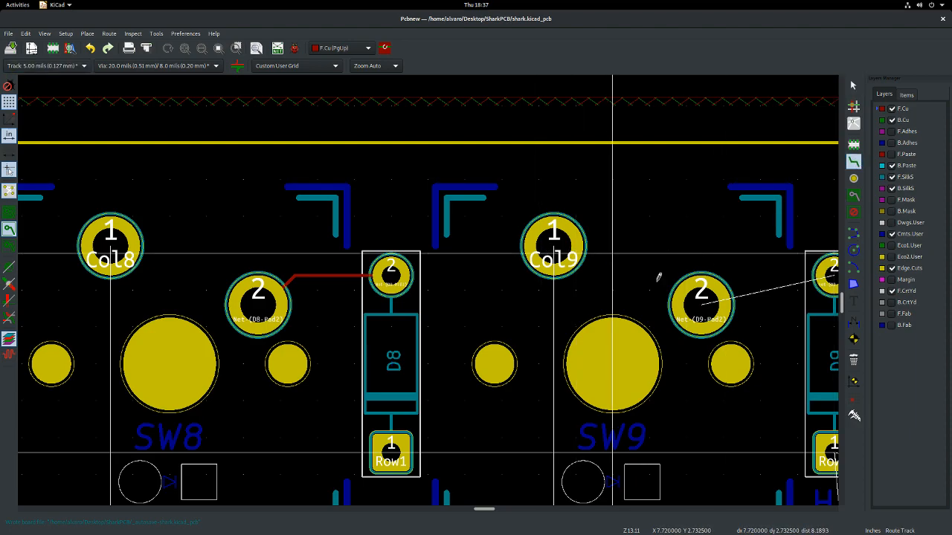
key(Escape)
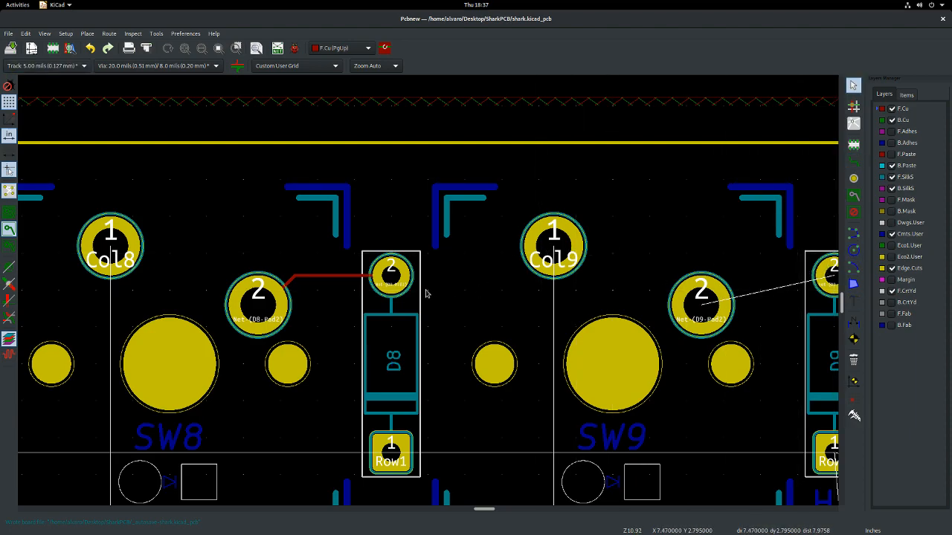
scroll(427, 292, down, 2)
scroll(547, 289, up, 3)
click(854, 162)
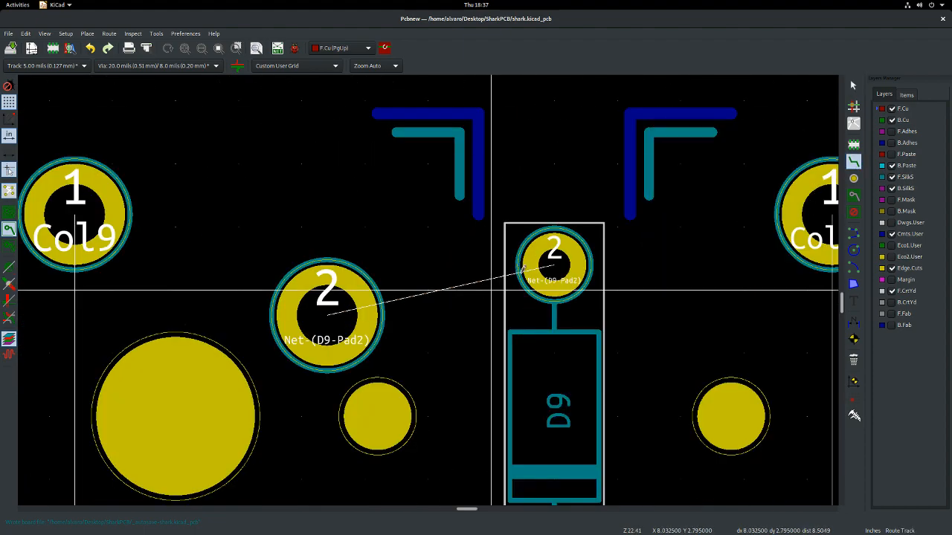
click(555, 287)
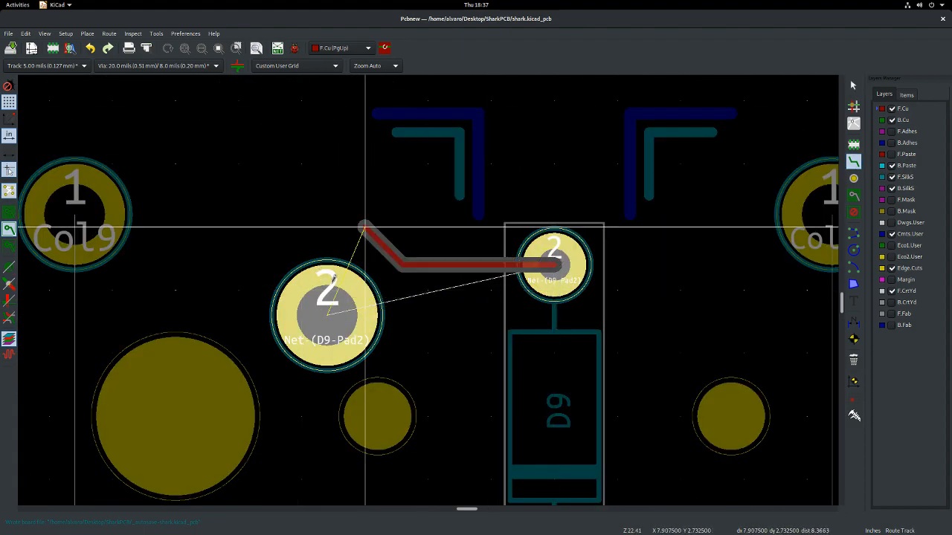
click(353, 303)
key(Escape)
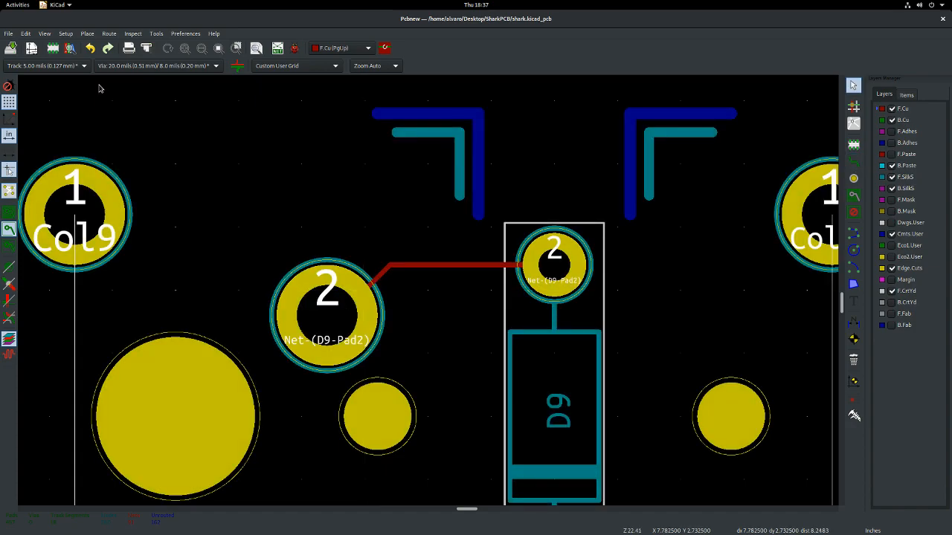
- Review the global track and via editing options and the list of nets, leaving without applying any changes
click(12, 35)
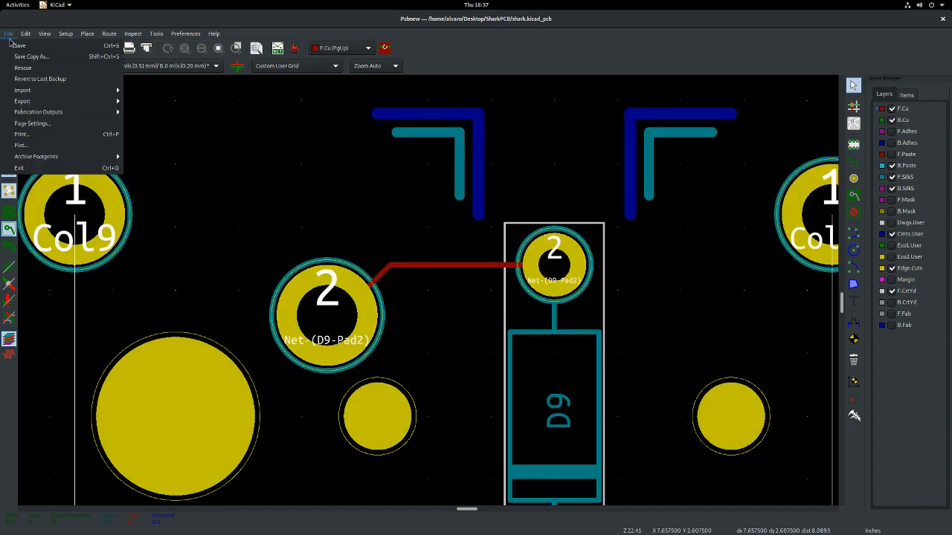
mouse_move(24, 38)
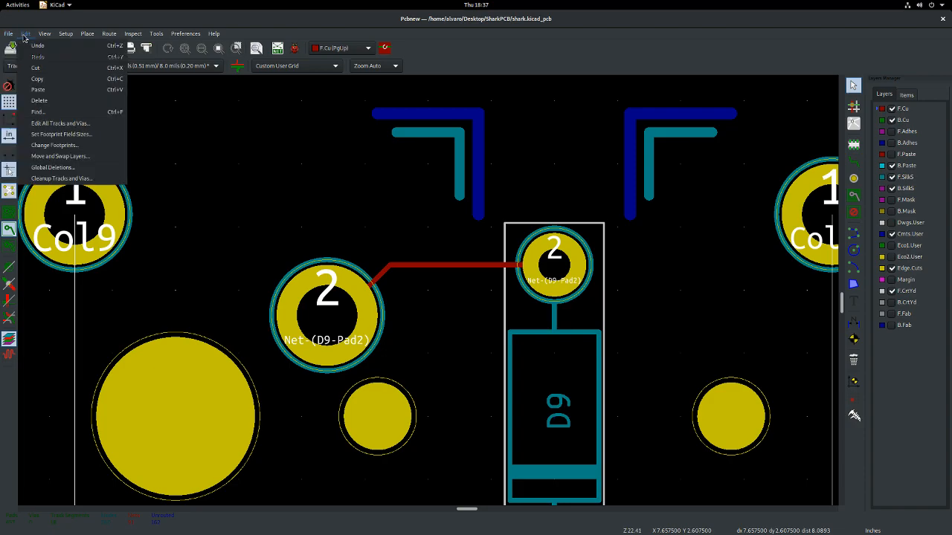
click(82, 123)
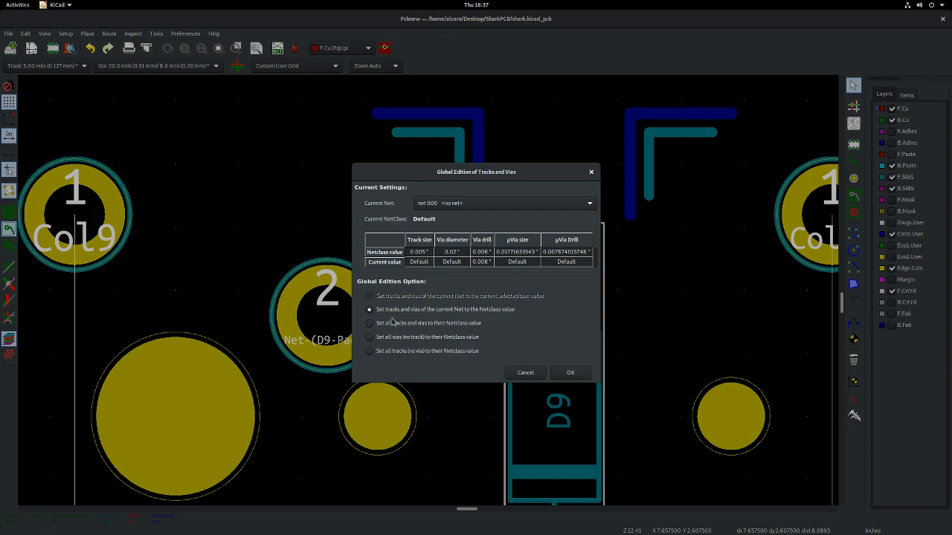
click(446, 202)
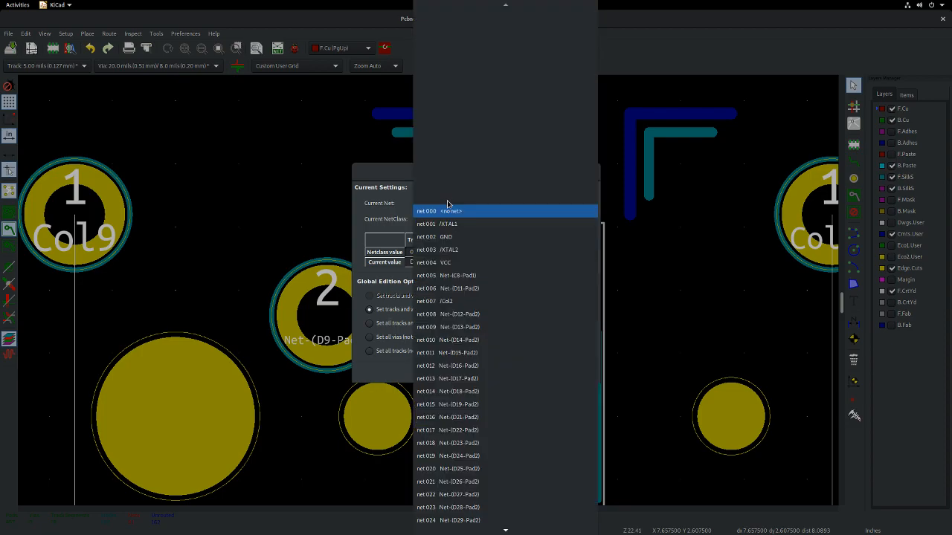
click(380, 180)
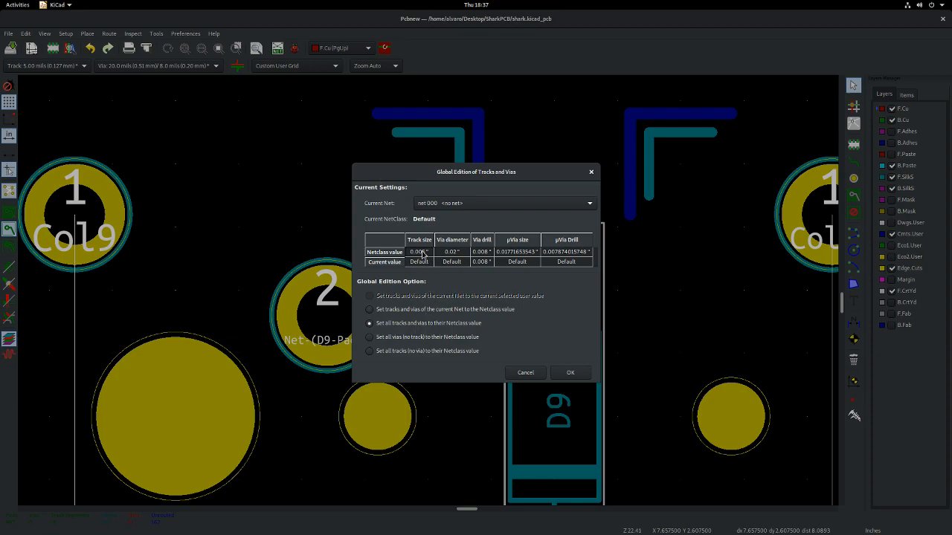
key(Escape)
click(134, 35)
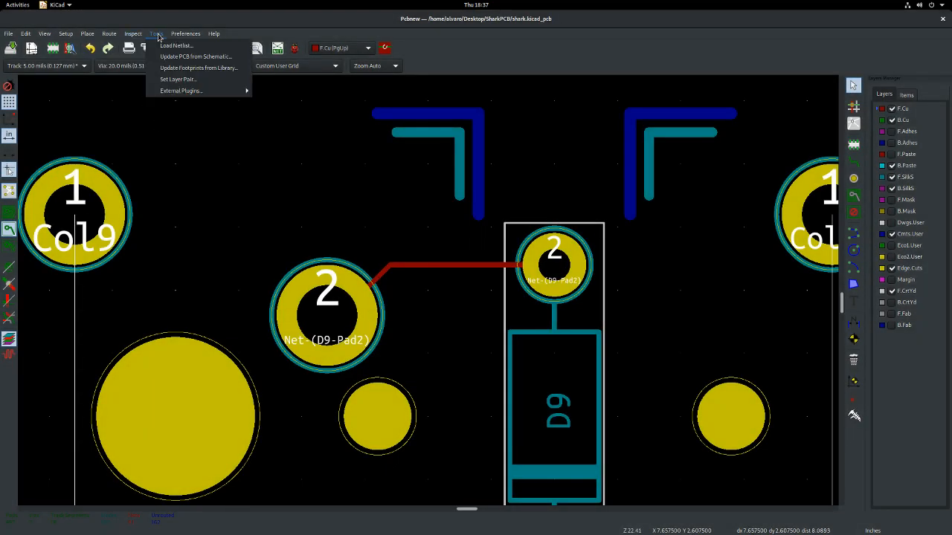
mouse_move(59, 39)
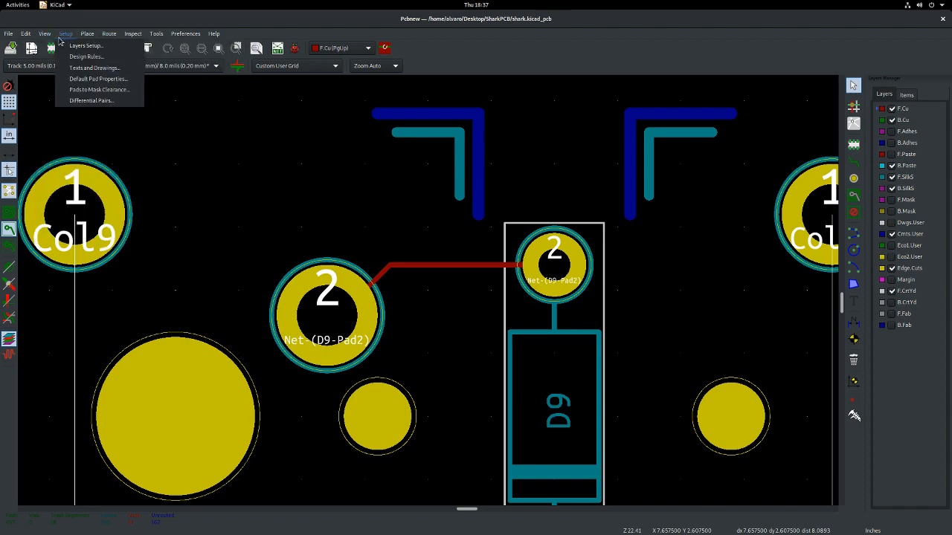
- Check the Default net class's track width in the design rules and return to the board
click(84, 57)
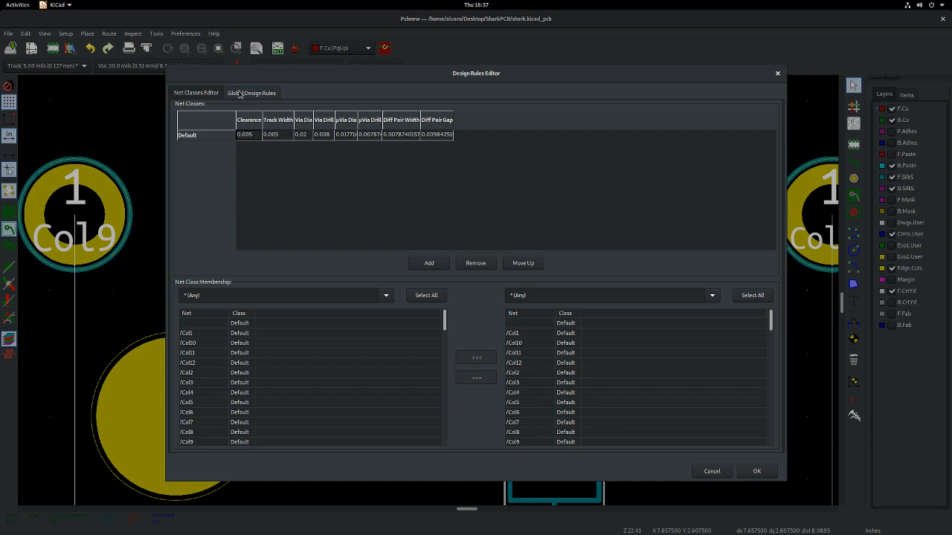
click(281, 138)
click(282, 136)
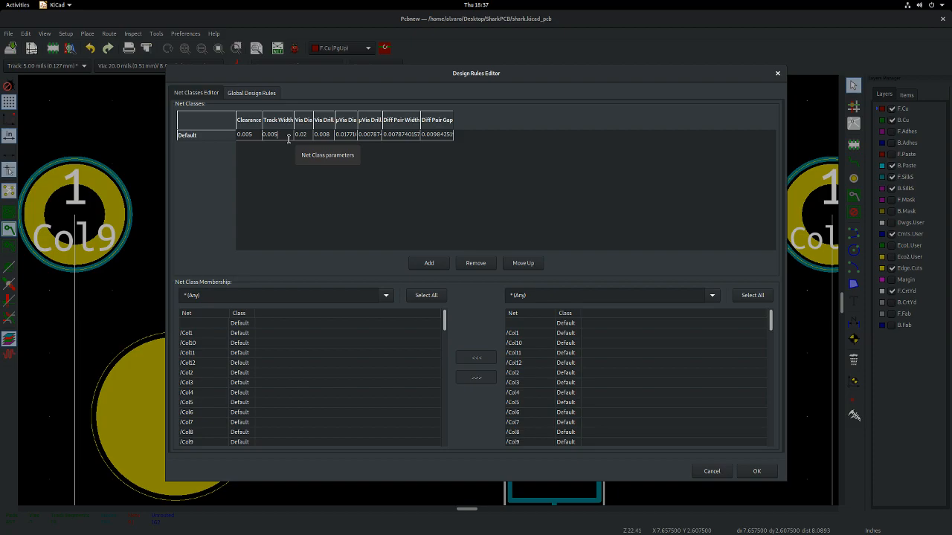
key(Return)
key(Return)
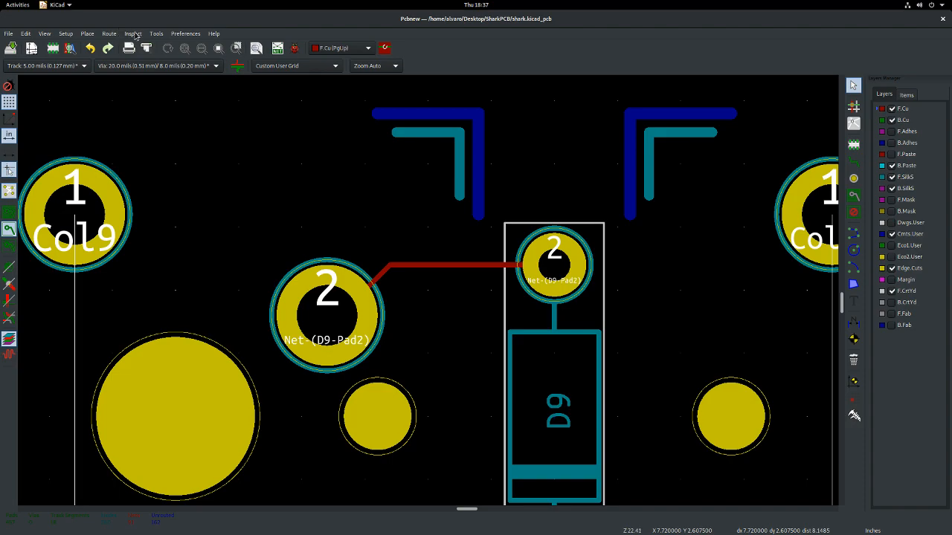
- Set the global minimum track width to 0.005 in and the minimum via diameter to 0.02 in in the design rules
click(156, 34)
mouse_move(94, 36)
mouse_move(66, 33)
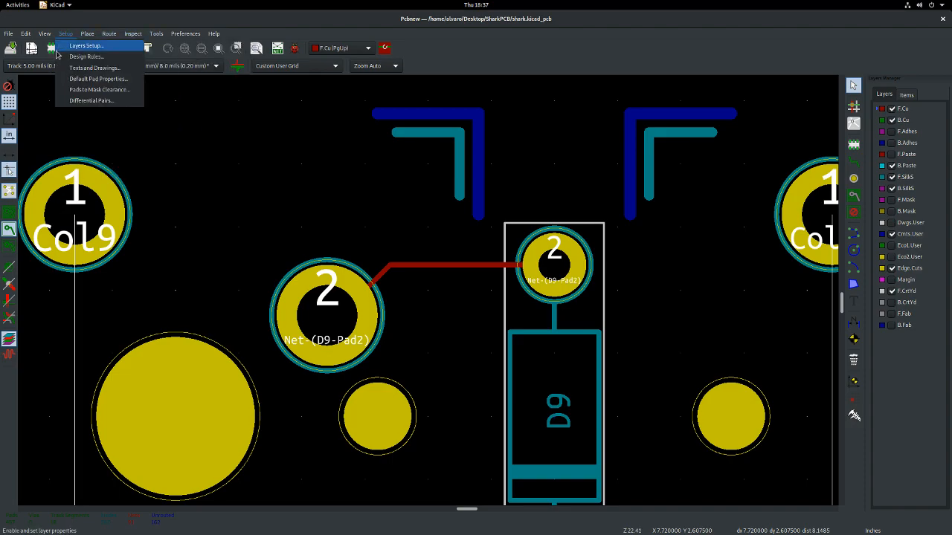
click(97, 55)
click(232, 92)
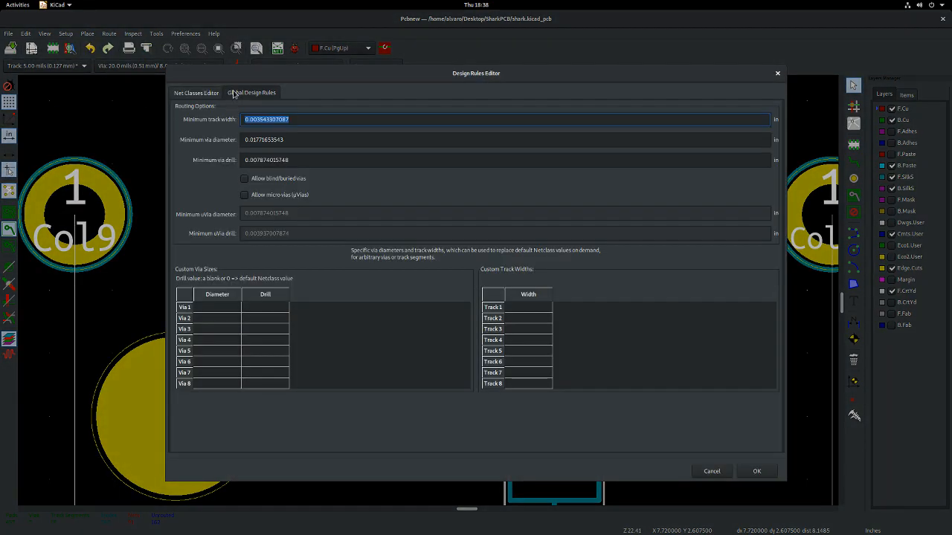
key(ctrl+Tab)
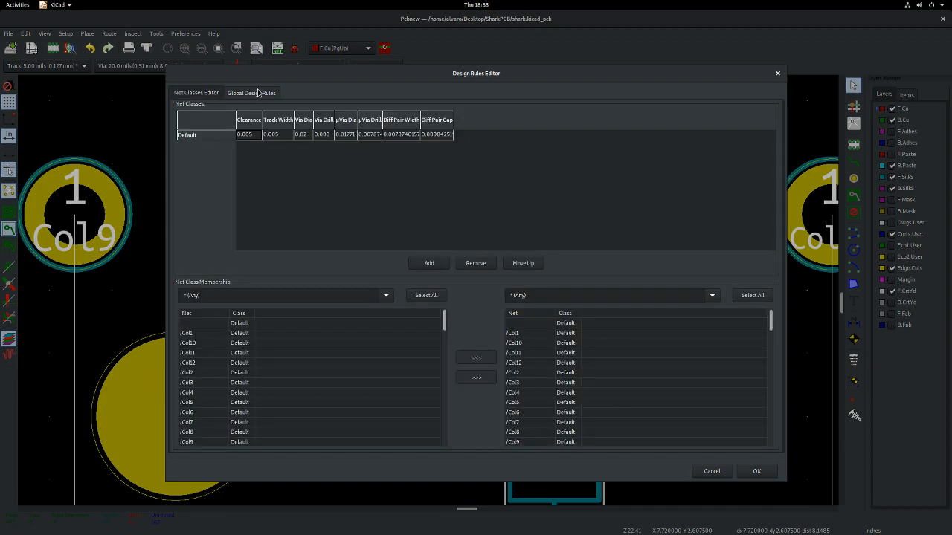
click(258, 92)
click(303, 119)
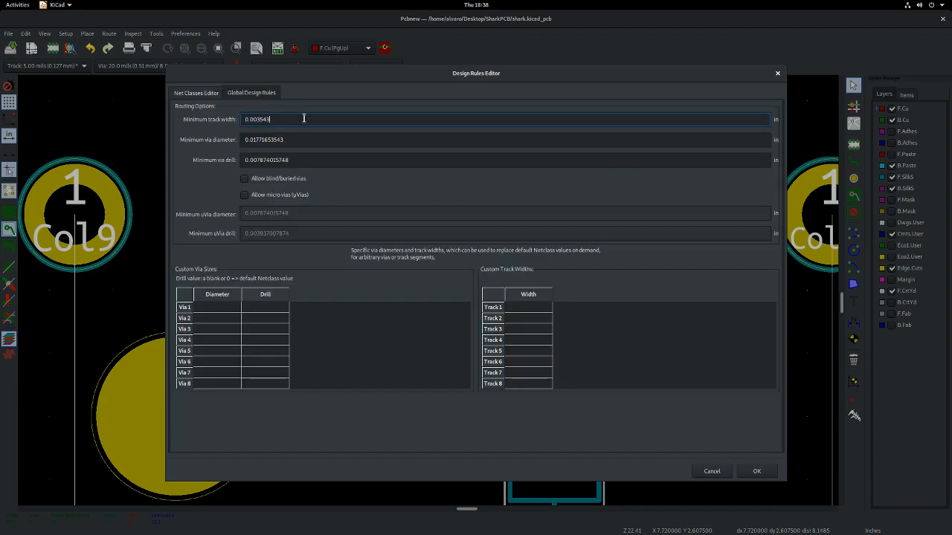
text(5)
click(304, 140)
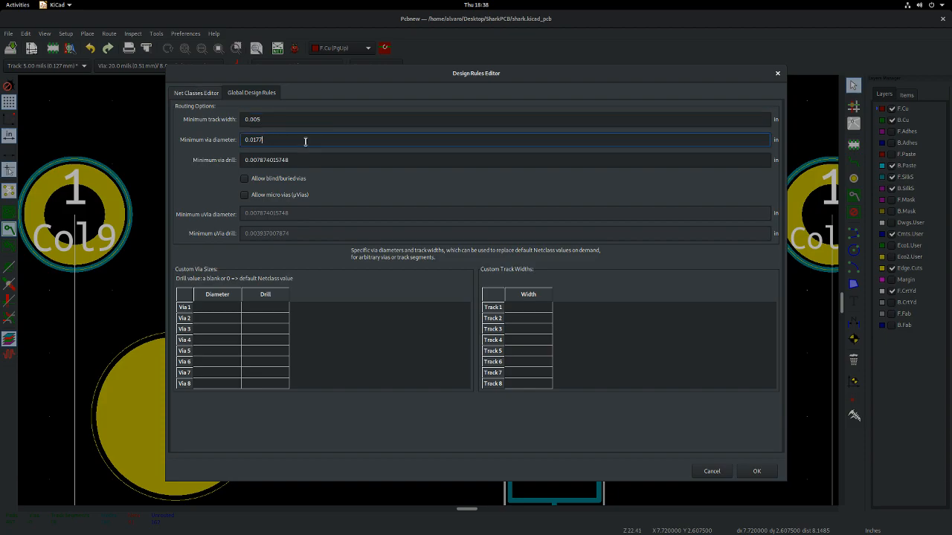
key(BackSpace)
text(5)
click(195, 94)
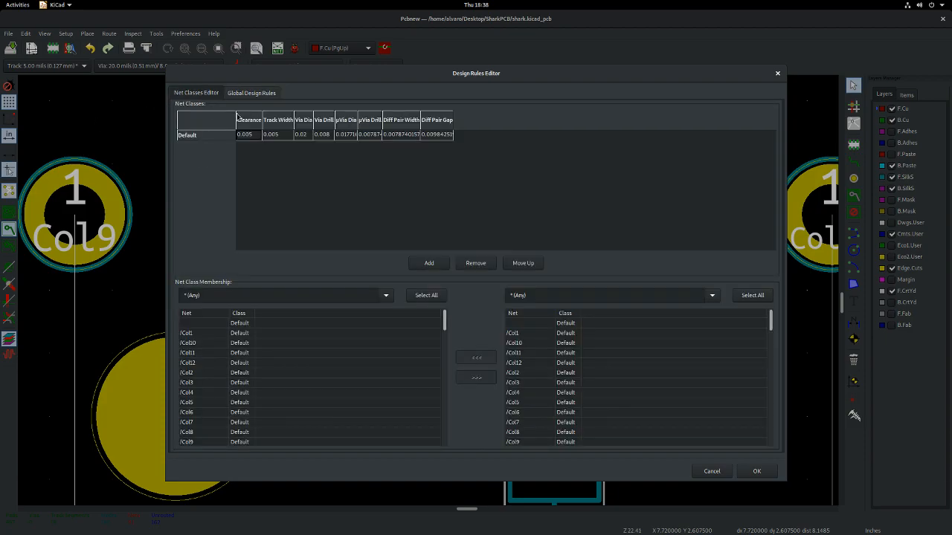
- Compare the global design rules with the Default net class values and edit the minimum via drill
click(251, 93)
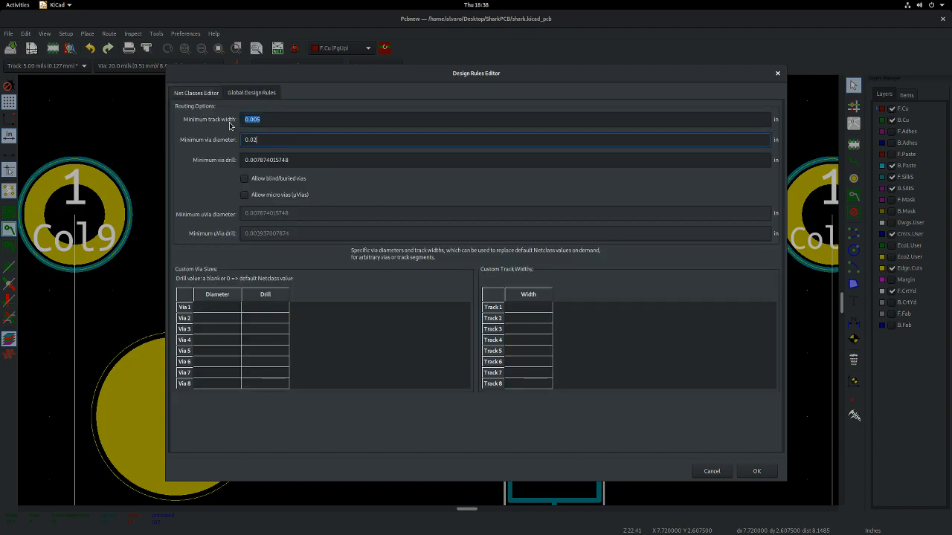
click(198, 92)
click(261, 95)
click(306, 159)
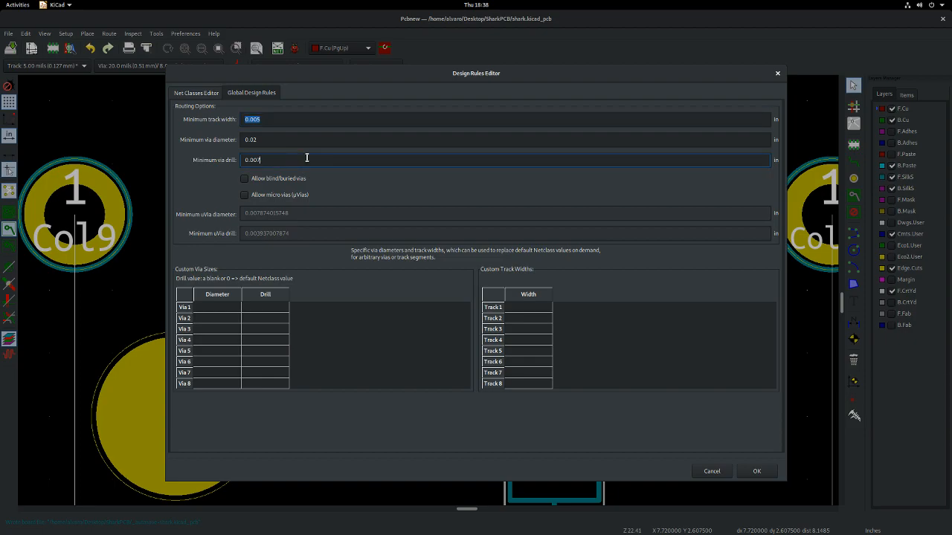
click(206, 93)
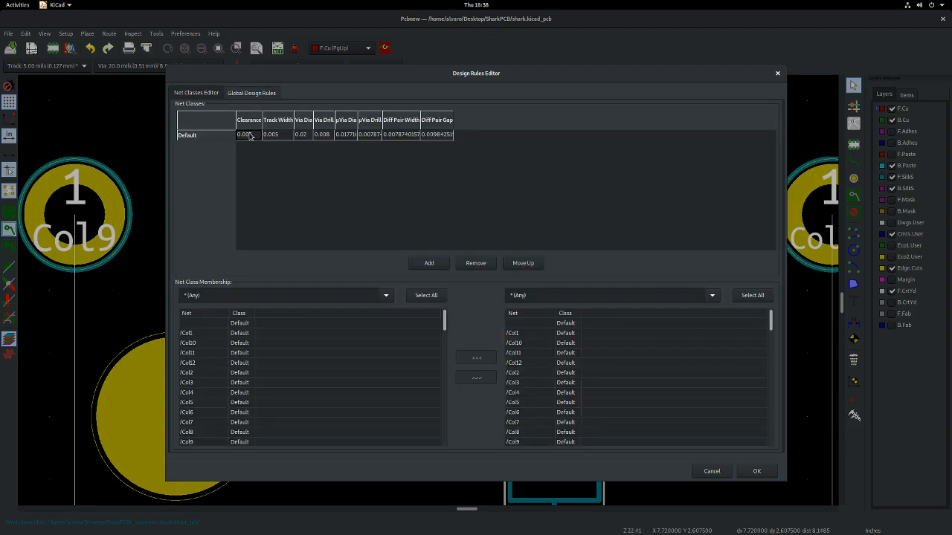
- Set the Default net class's clearance and track width to 0.01 in and apply the design rules
double_click(252, 135)
text(0.01)
click(277, 138)
click(285, 133)
text(0.01)
click(757, 472)
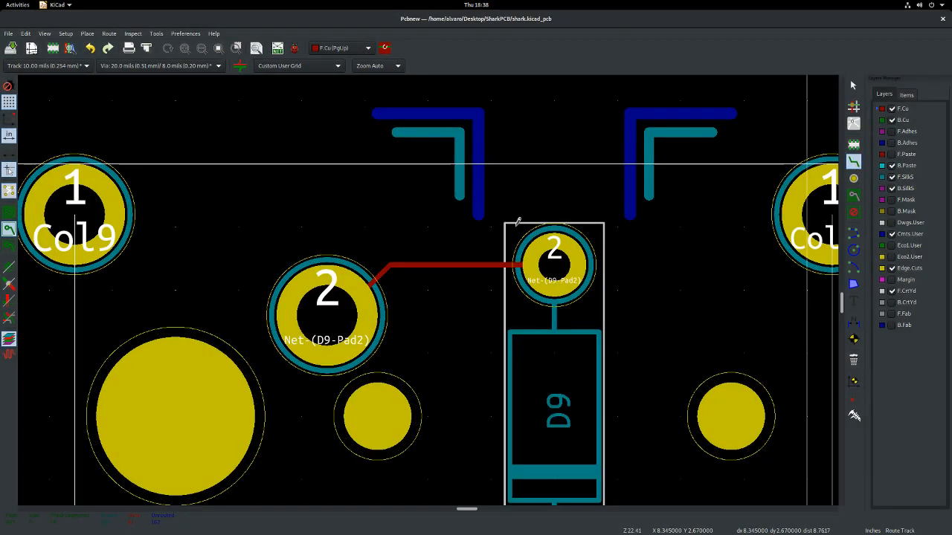
- Route the Net-(D10-Pad2) track on F.Cu from SW10's pad 2 to D10's pad 2
scroll(518, 221, down, 4)
scroll(455, 286, up, 3)
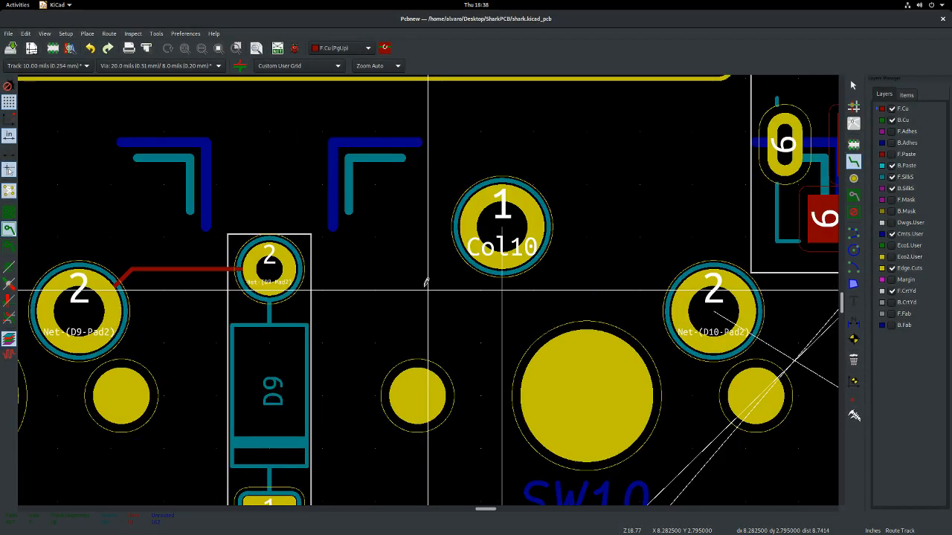
scroll(428, 290, down, 2)
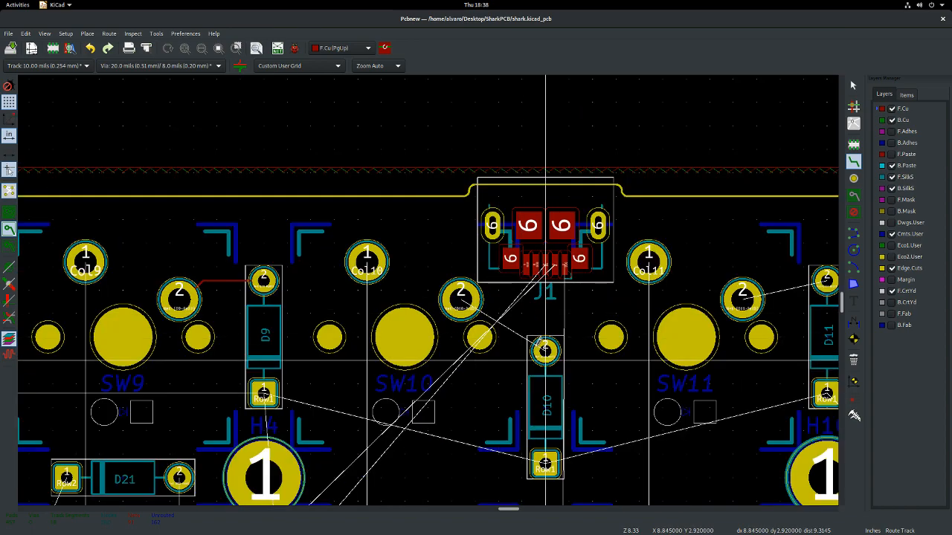
click(545, 351)
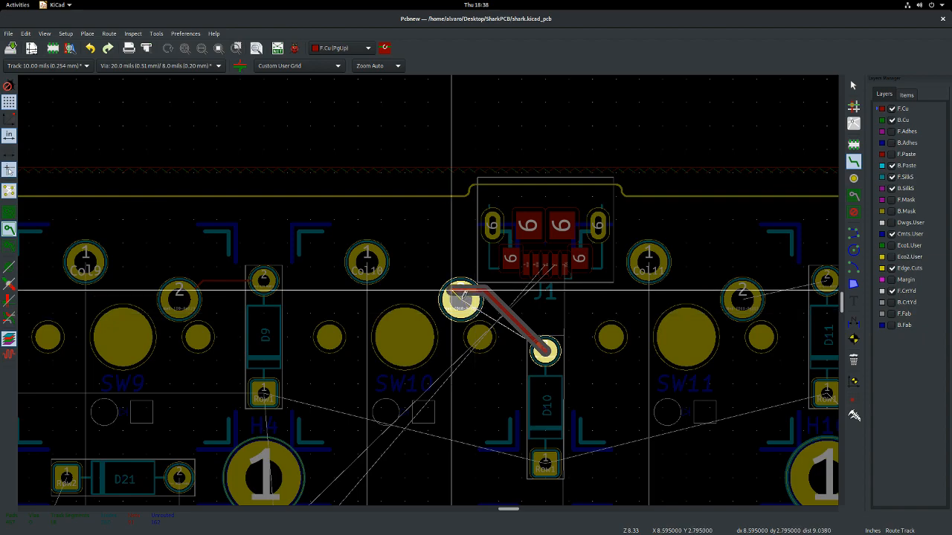
key(Escape)
click(465, 296)
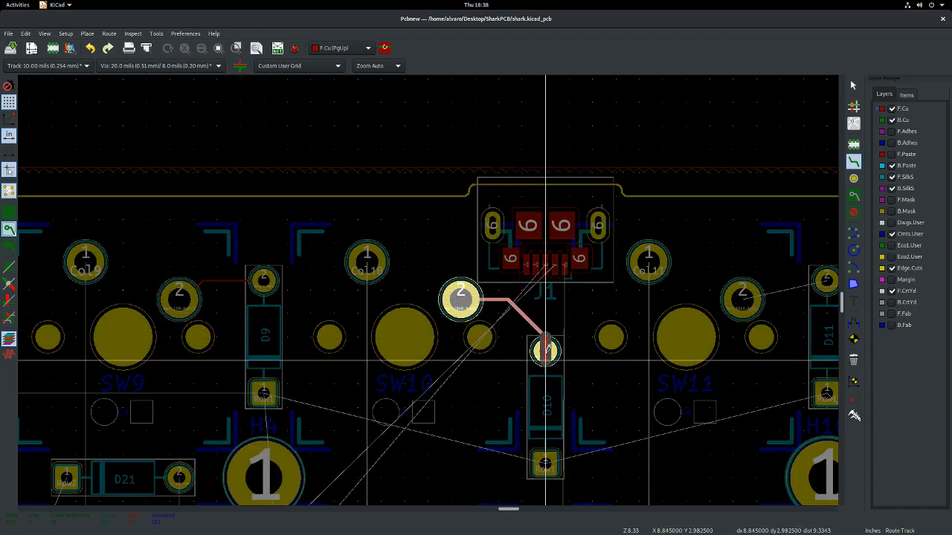
click(546, 351)
key(Escape)
- Delete an old switch-to-diode track in the board's upper switch row
scroll(523, 315, down, 6)
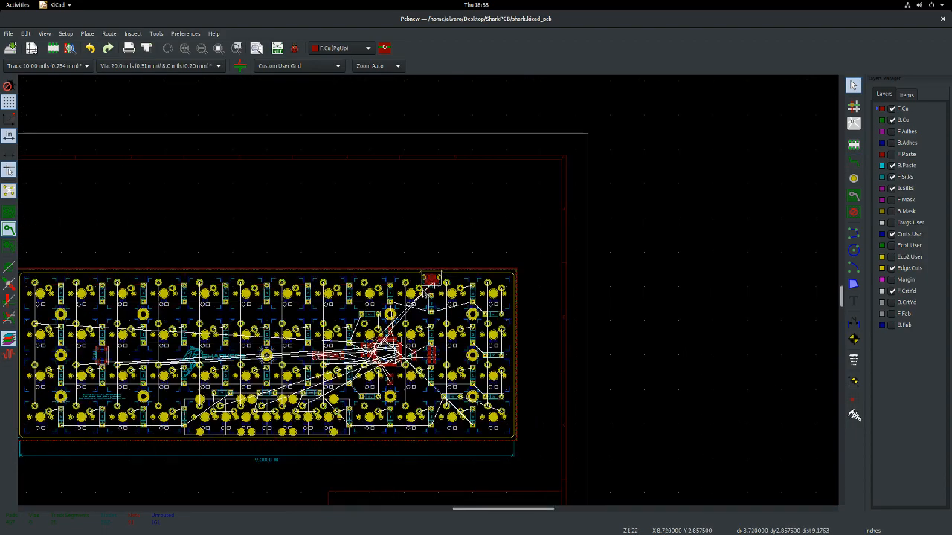
scroll(427, 296, down, 1)
scroll(432, 300, up, 5)
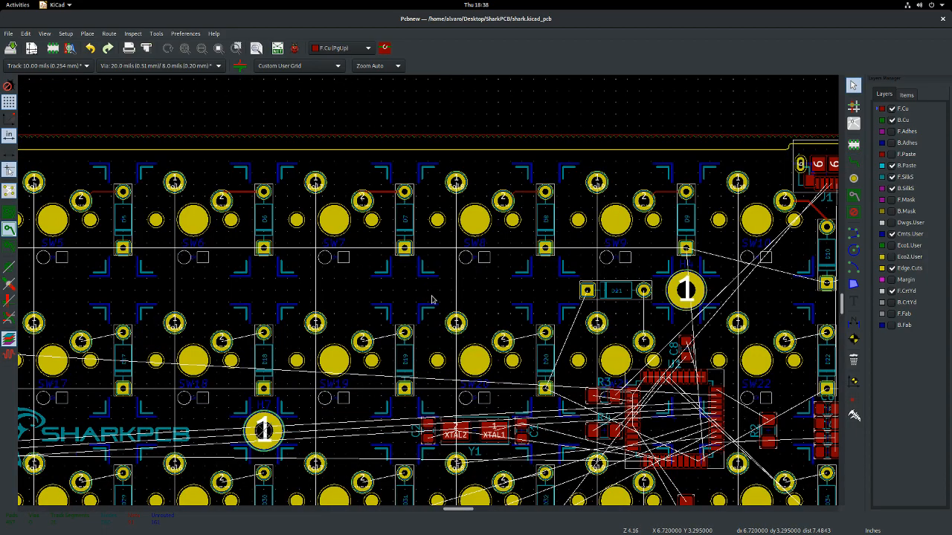
scroll(430, 298, up, 3)
click(426, 284)
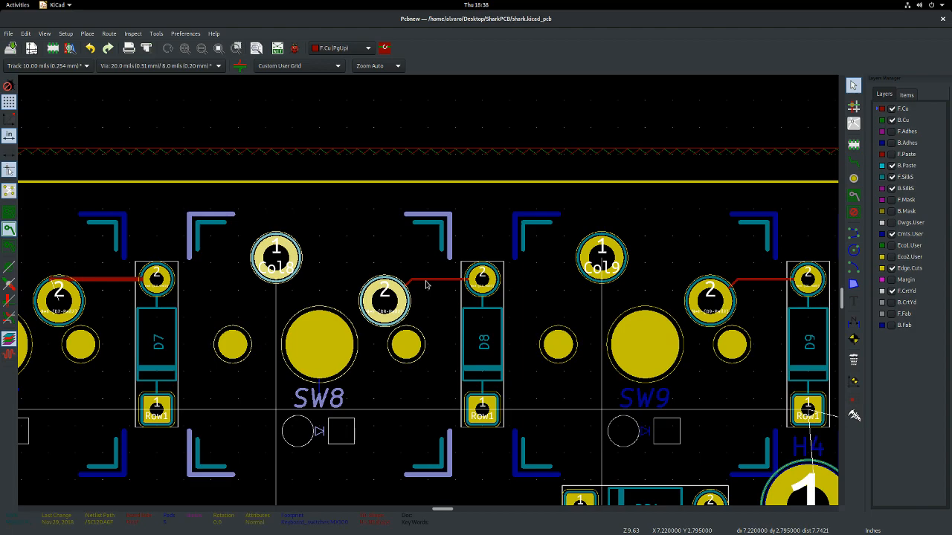
scroll(429, 286, down, 3)
scroll(430, 286, up, 6)
click(178, 269)
key(Delete)
click(151, 273)
scroll(227, 303, down, 10)
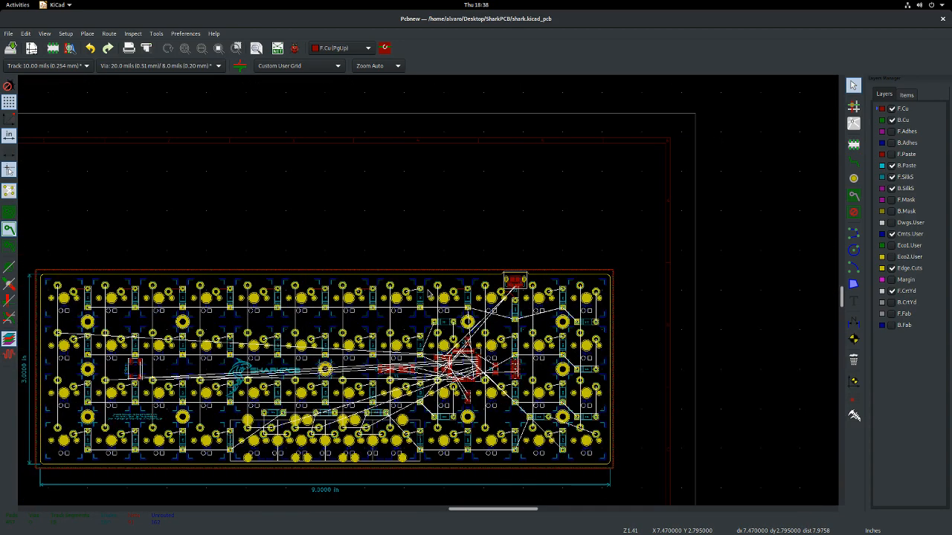
- Remove all tracks from the board with Global Deletions and confirm the deletion
click(44, 34)
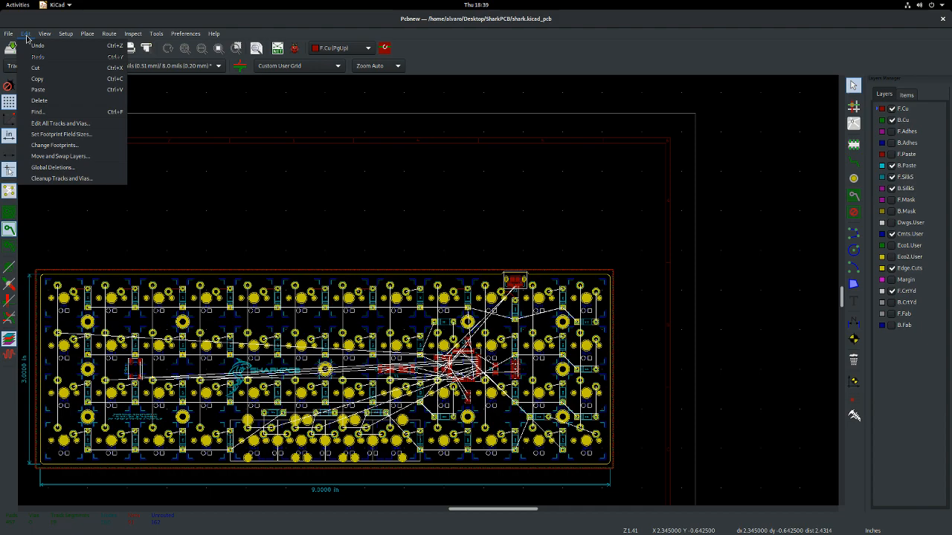
click(62, 174)
click(422, 281)
click(520, 363)
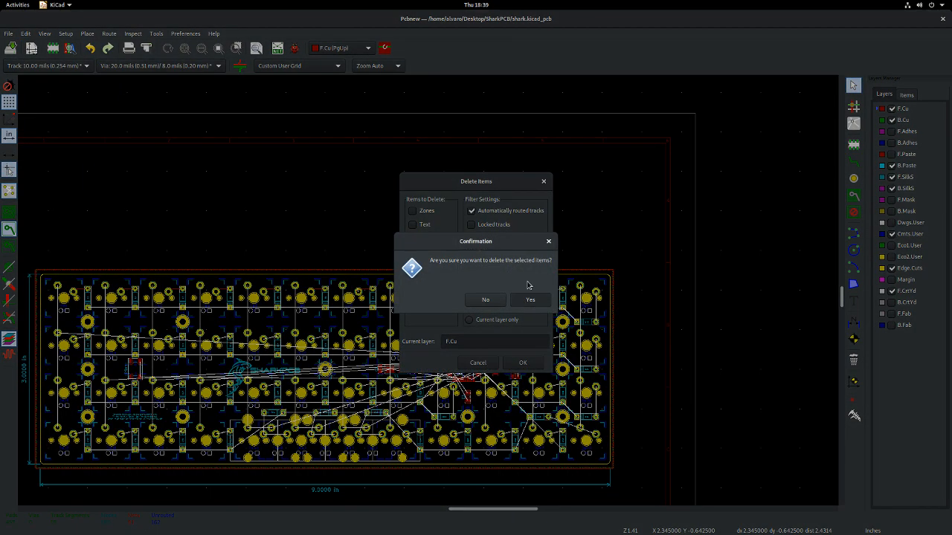
click(521, 300)
- Route a 10 mil track on F.Cu from SW1's pad 2 to D1's pad 2
click(854, 161)
scroll(36, 318, up, 2)
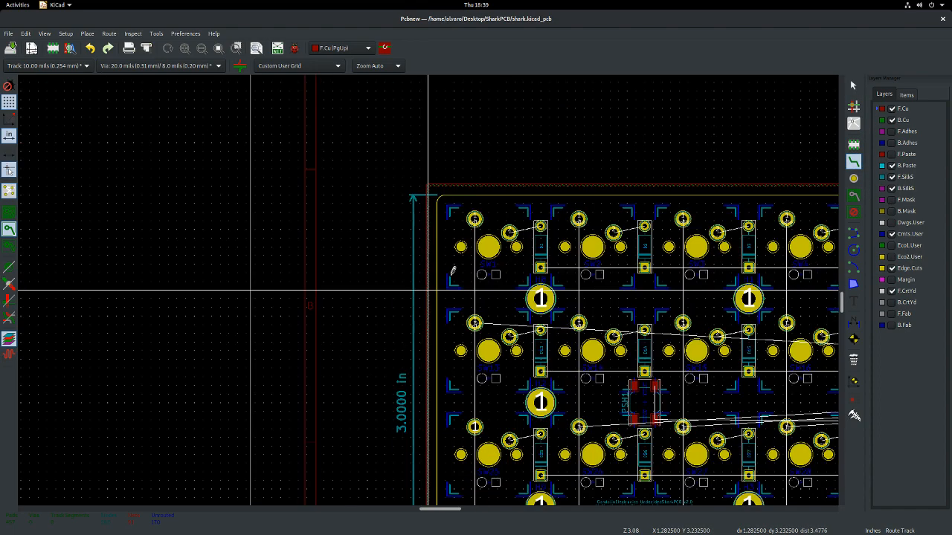
scroll(452, 274, up, 3)
click(584, 168)
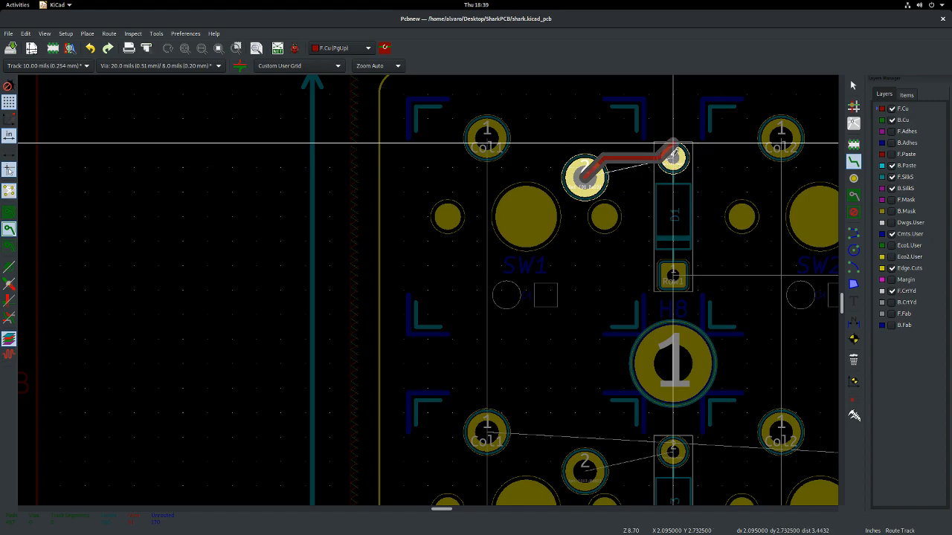
key(Escape)
click(577, 170)
click(671, 158)
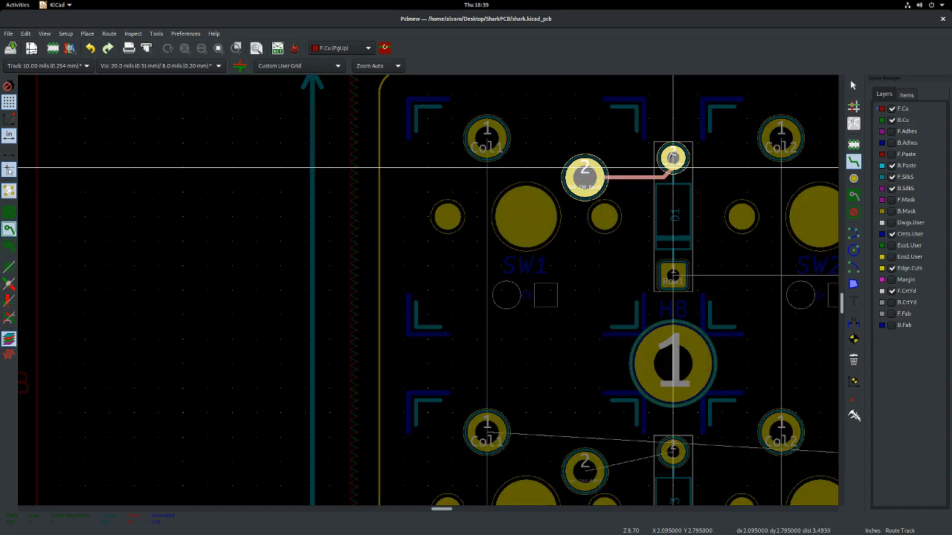
- Route the 10 mil Net-(D2-Pad2) track on F.Cu from SW2's pad 2 to D2's pad 2
scroll(637, 159, down, 5)
scroll(444, 296, up, 3)
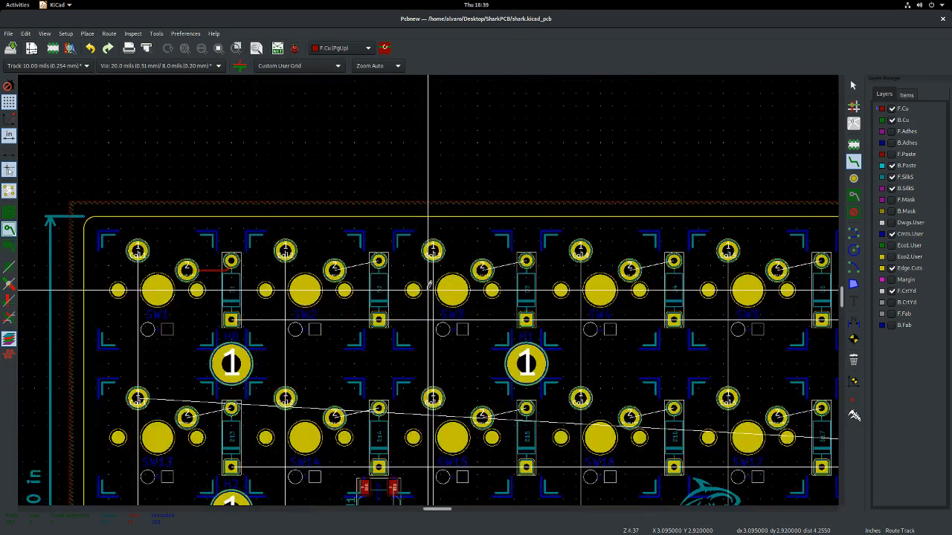
click(334, 269)
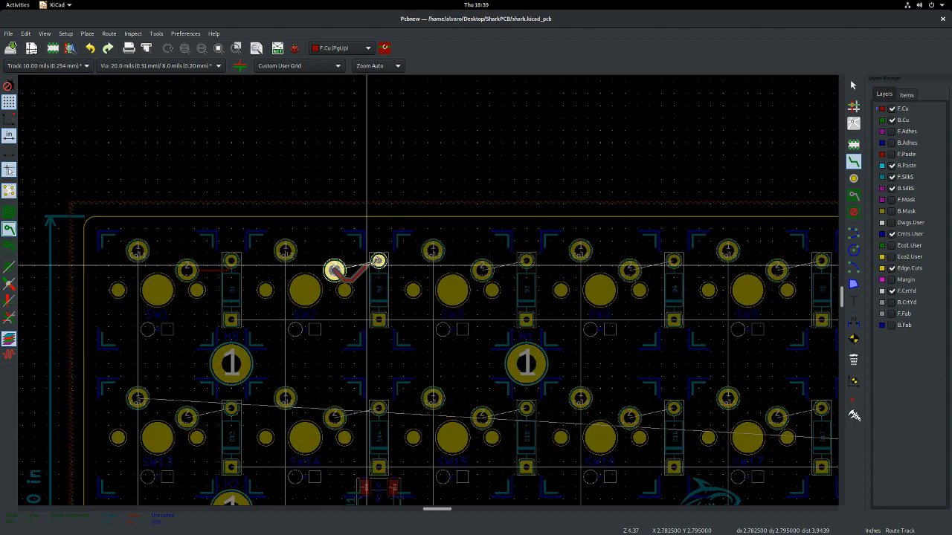
key(Escape)
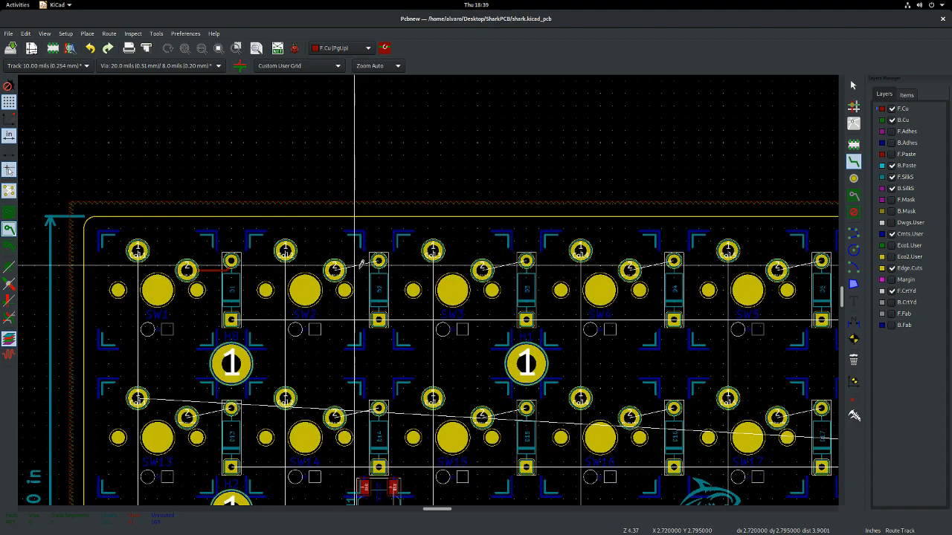
scroll(341, 277, up, 5)
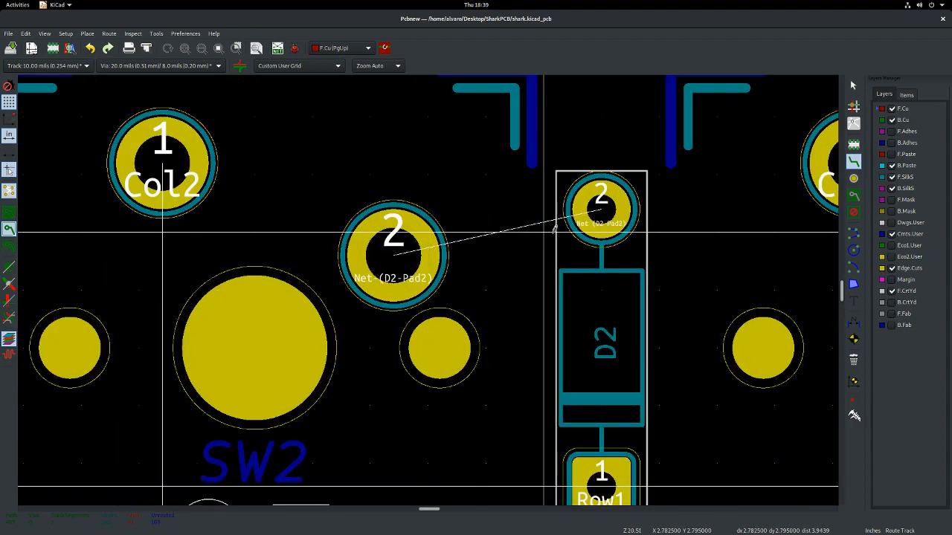
click(369, 232)
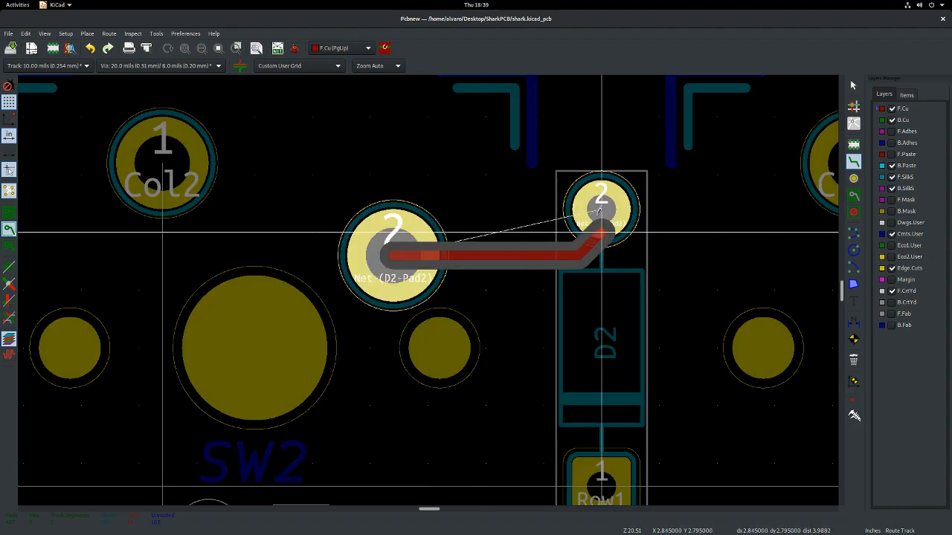
click(599, 212)
- Examine the board's front side in the 3D Viewer and return to the Pcbnew layout
scroll(427, 291, down, 8)
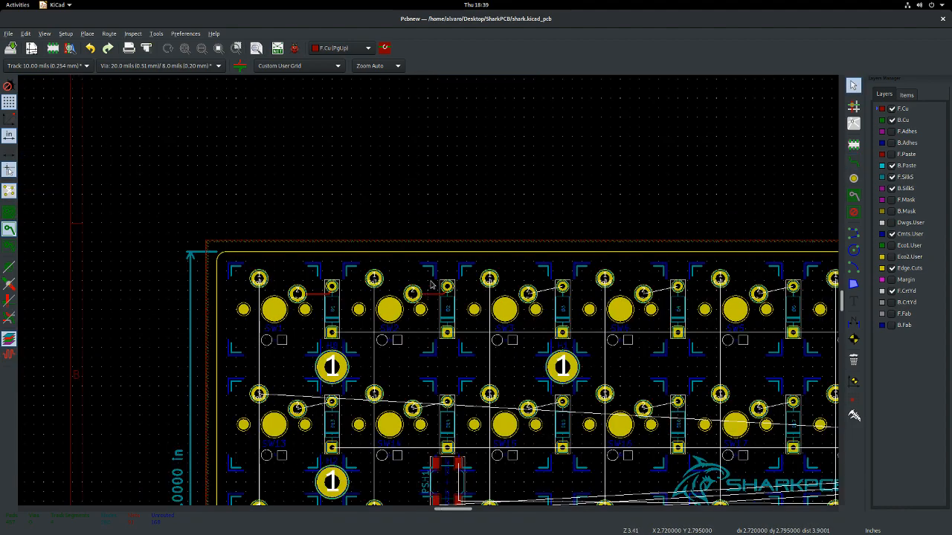
key(alt+3)
scroll(334, 241, up, 8)
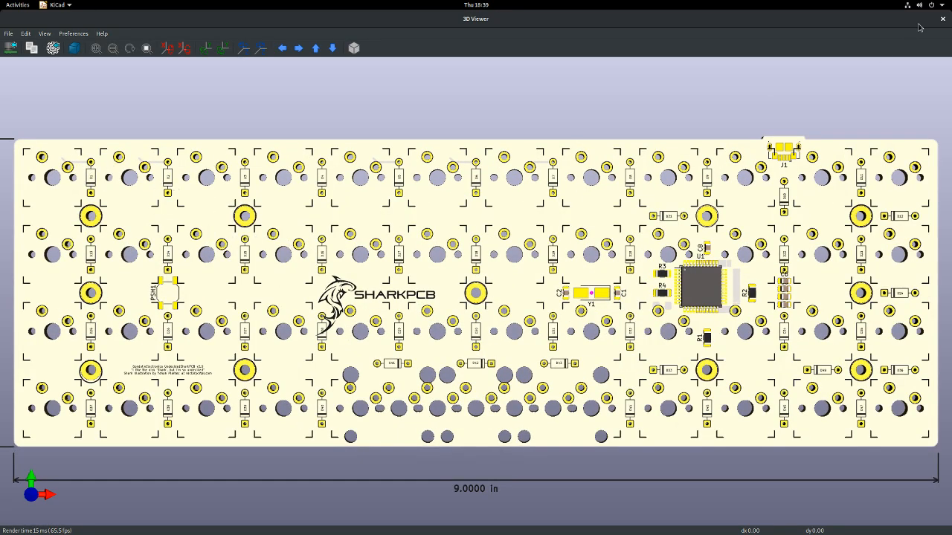
click(942, 19)
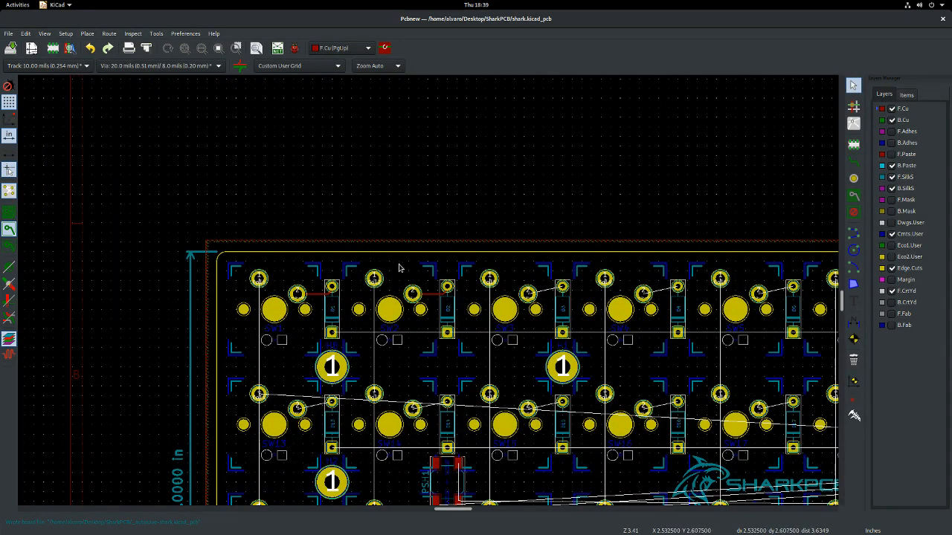
- Open the copper zone properties of the GND zone on F.Cu and accept them
click(366, 245)
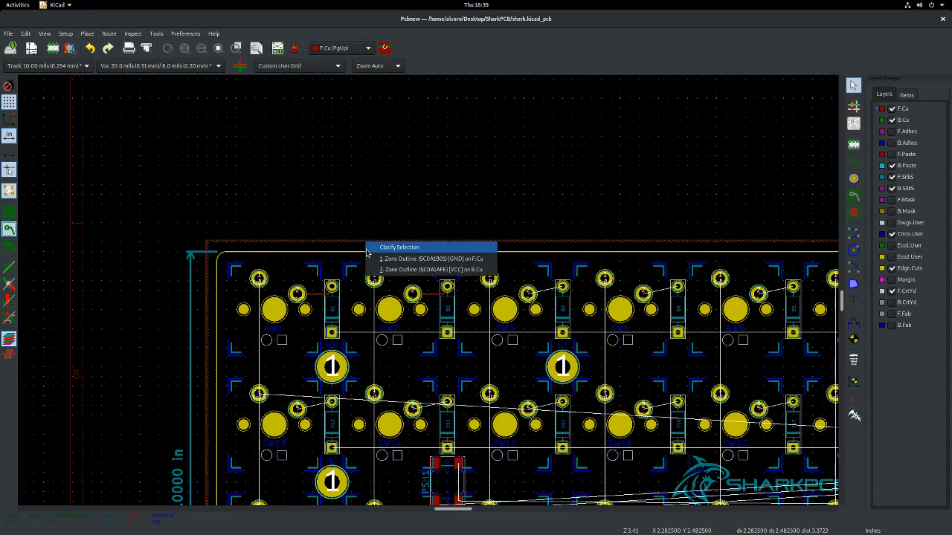
click(379, 258)
key(e)
click(579, 395)
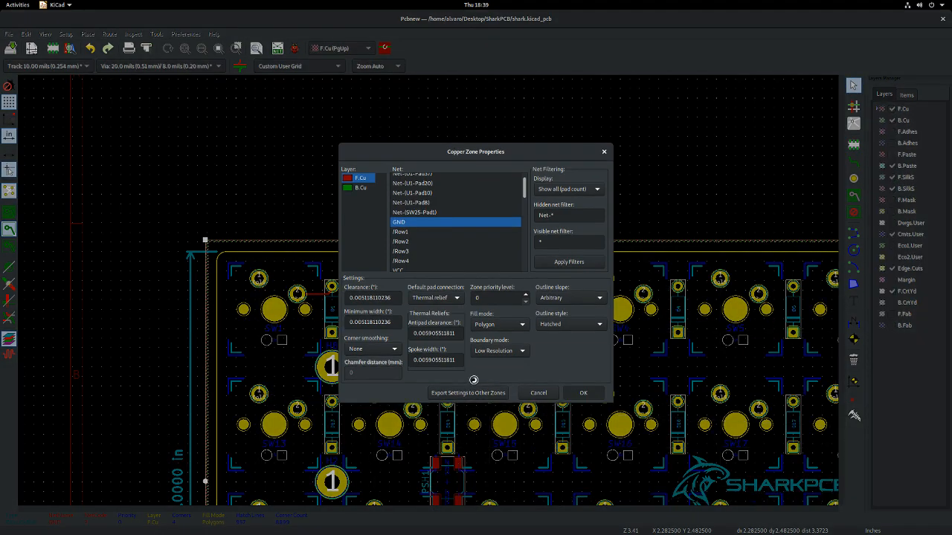
click(282, 210)
- Examine the front-side tracks between the first switches and diodes D1 and D2 in the 3D Viewer
key(alt+3)
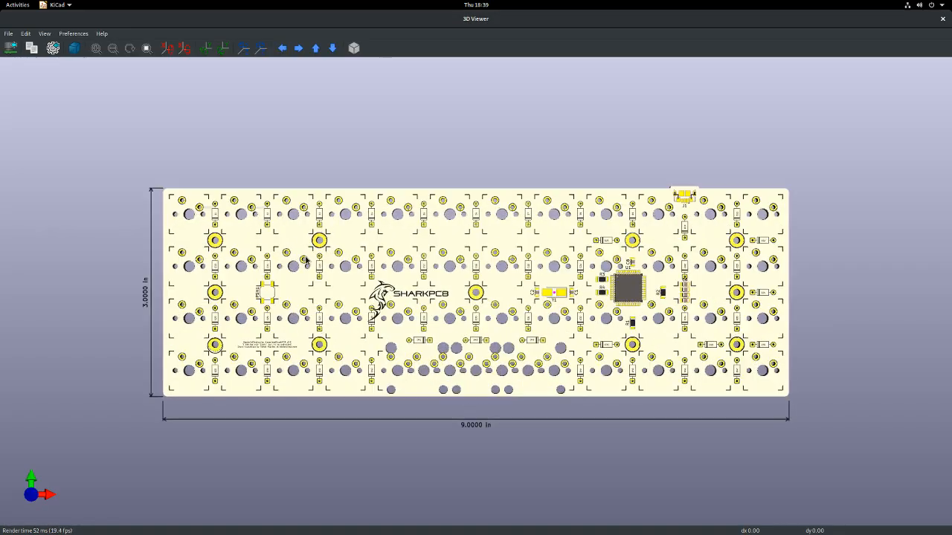
drag(280, 249, 338, 250)
middle_drag(338, 249, 423, 268)
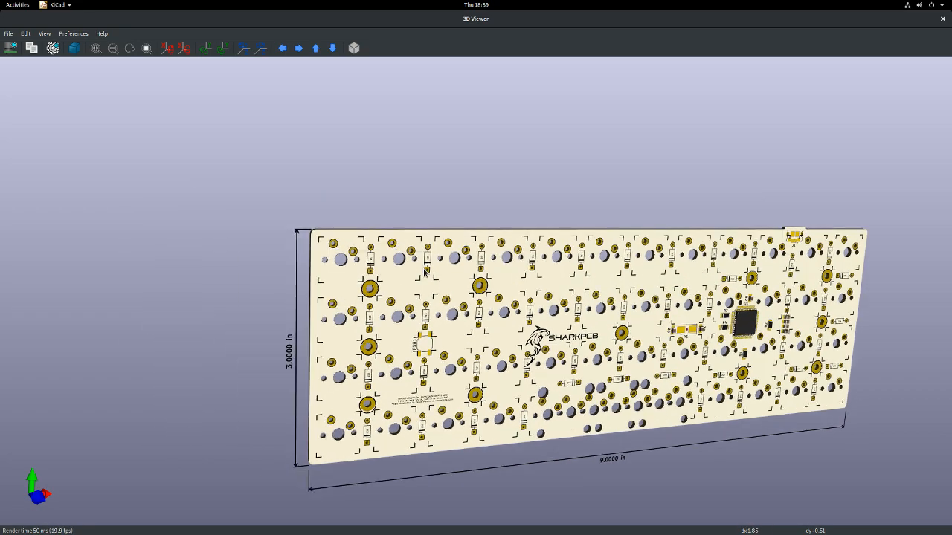
scroll(383, 254, up, 10)
scroll(374, 252, down, 6)
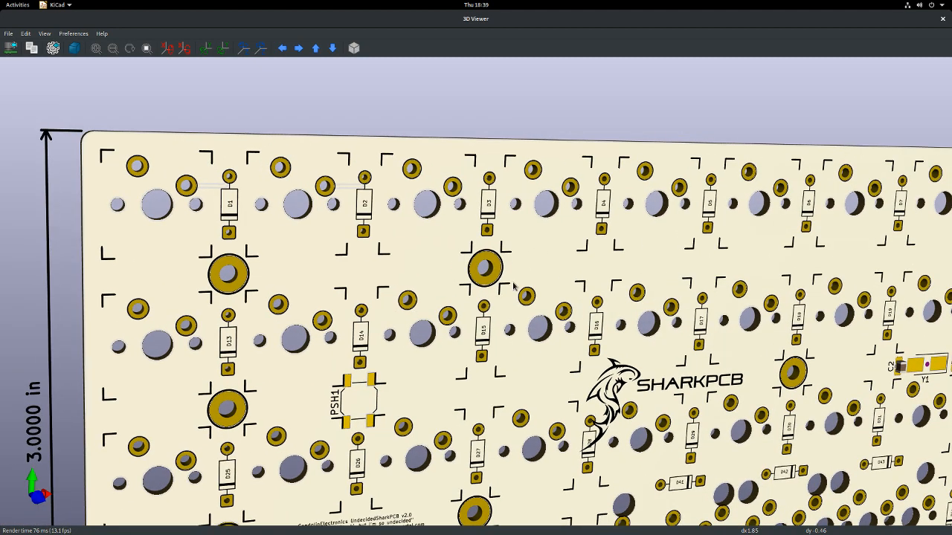
drag(253, 255, 240, 210)
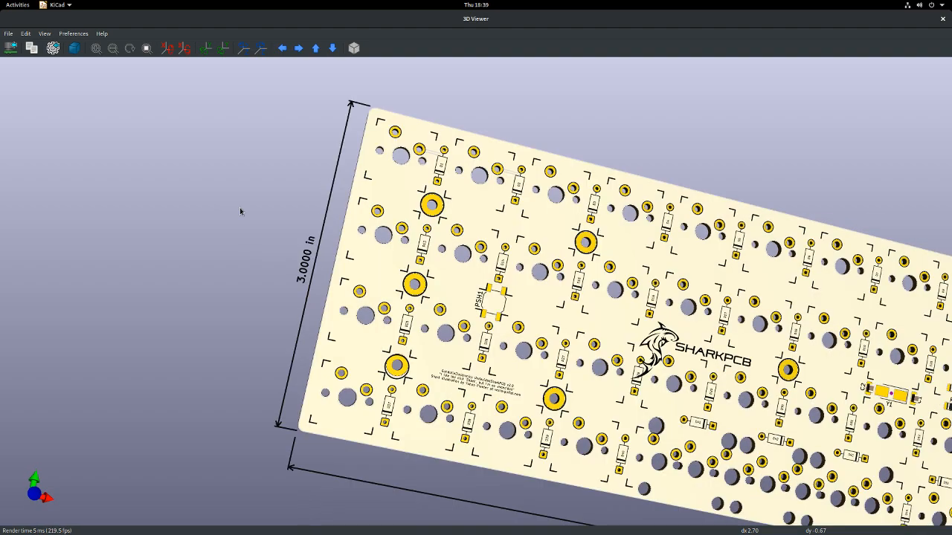
scroll(501, 129, up, 3)
scroll(502, 129, down, 1)
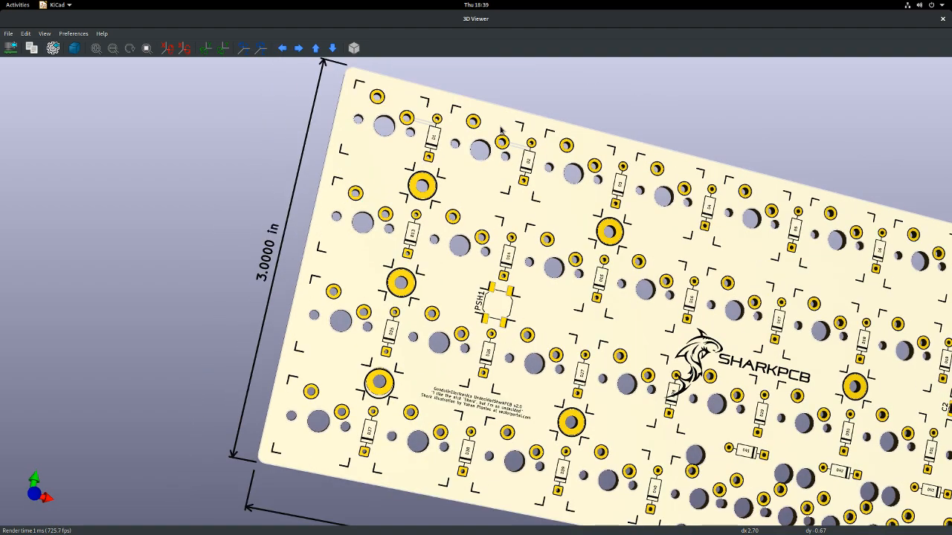
scroll(512, 119, up, 4)
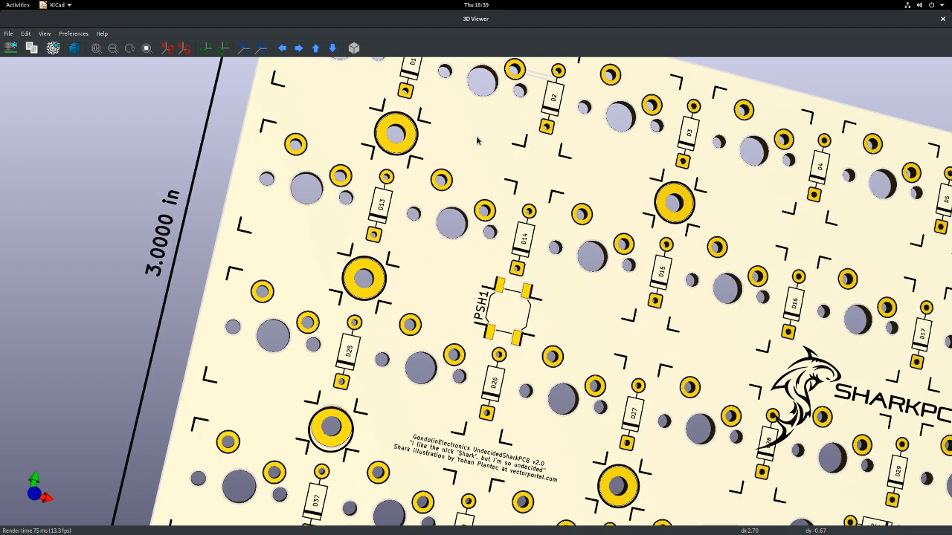
middle_click(417, 78)
scroll(506, 204, up, 5)
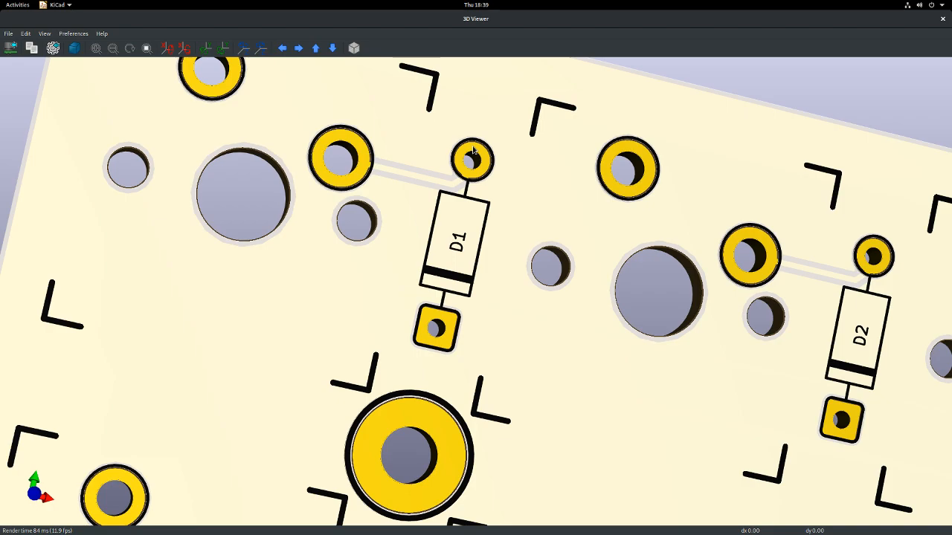
scroll(348, 231, down, 6)
scroll(338, 227, down, 3)
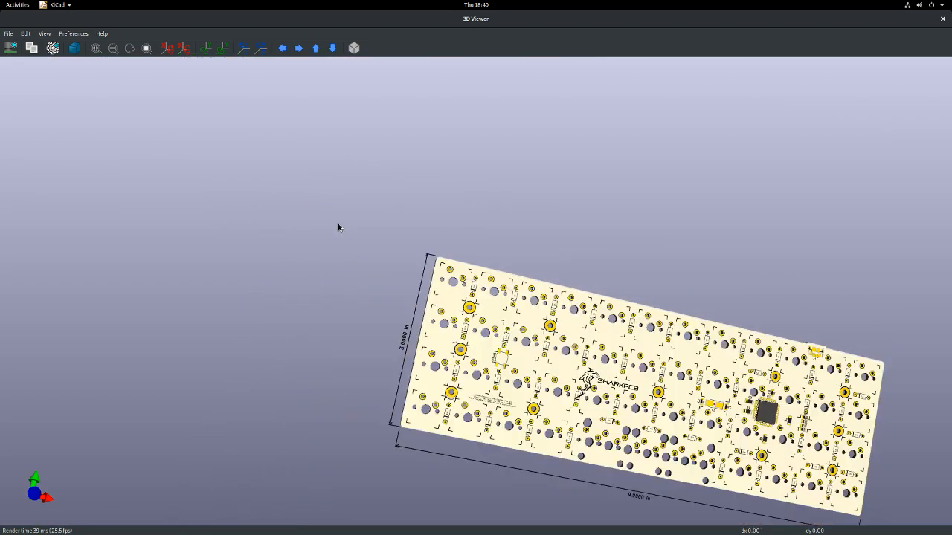
- Inspect the whole board's front and back from several angles, and close the 3D Viewer
middle_drag(816, 447, 609, 398)
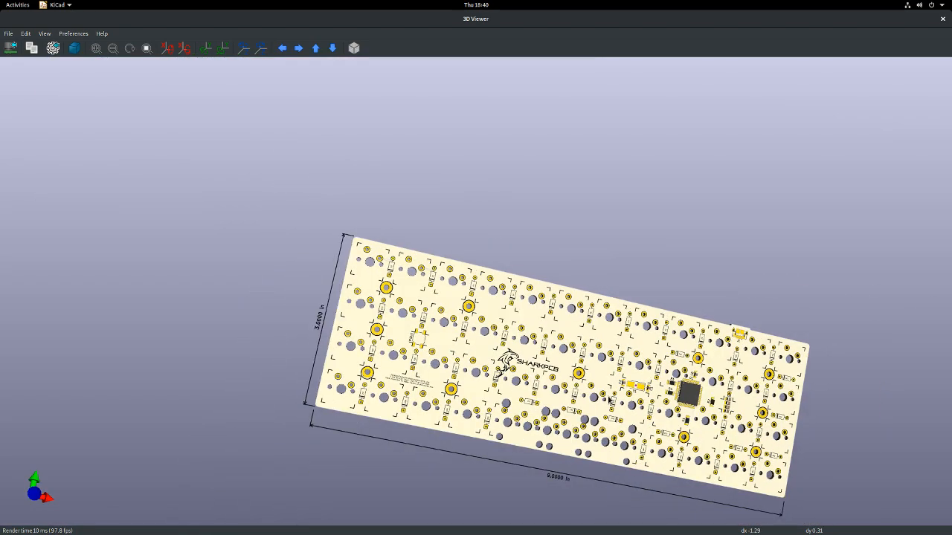
scroll(599, 390, down, 5)
scroll(562, 370, up, 4)
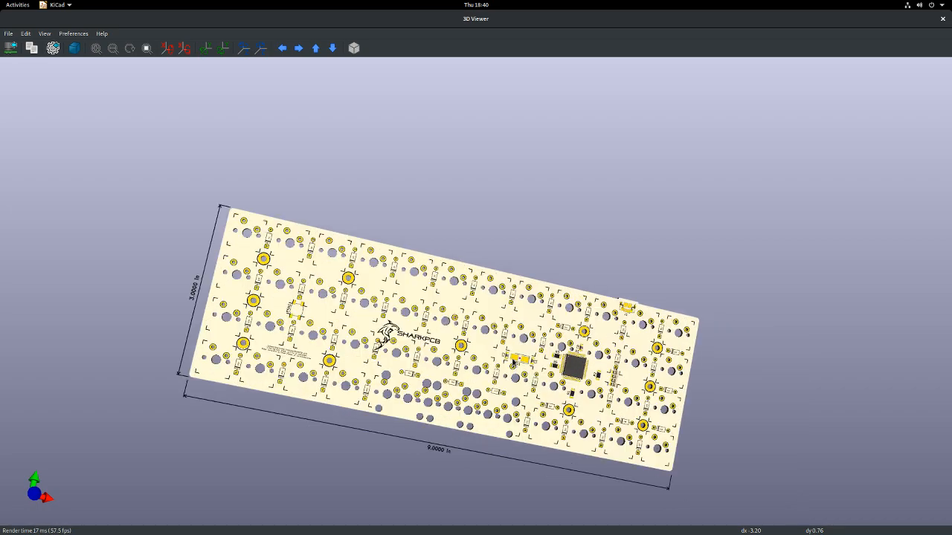
middle_click(464, 351)
drag(516, 382, 602, 363)
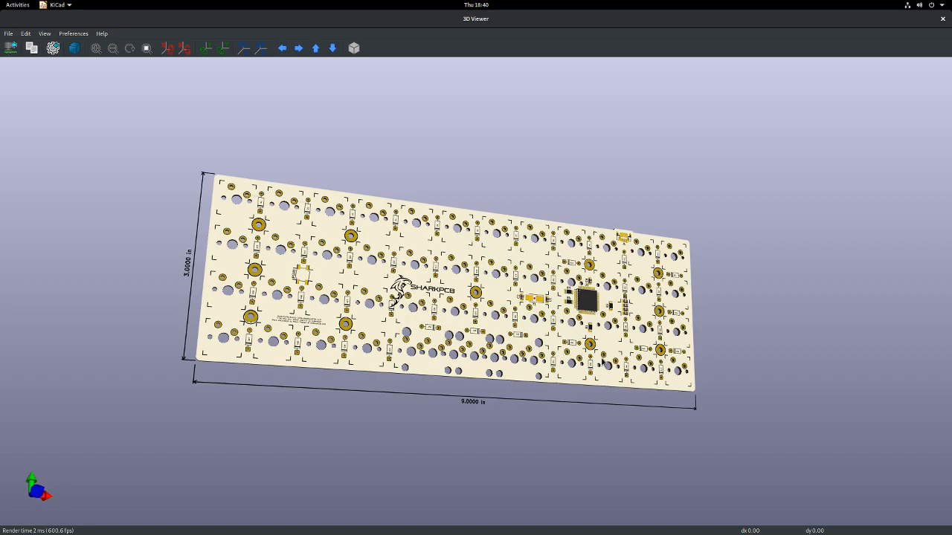
scroll(626, 307, up, 5)
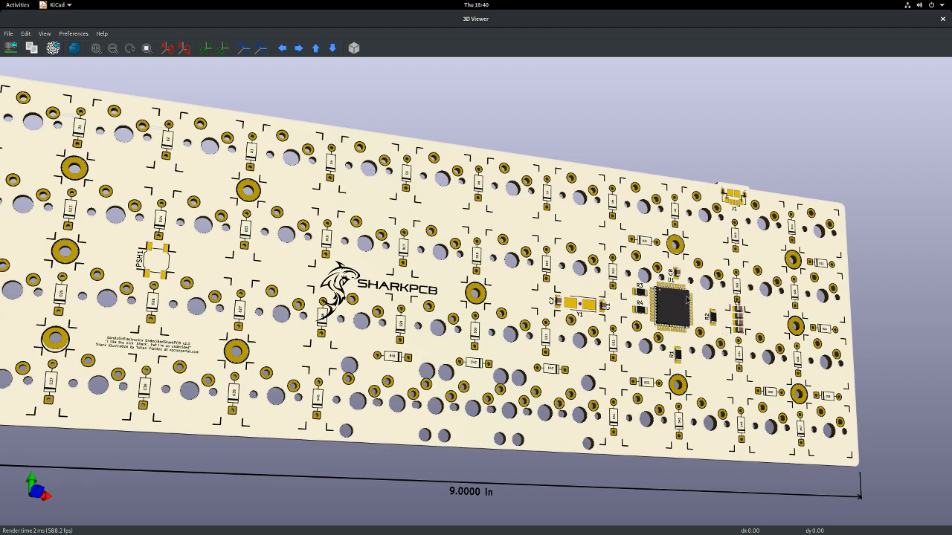
drag(221, 313, 705, 430)
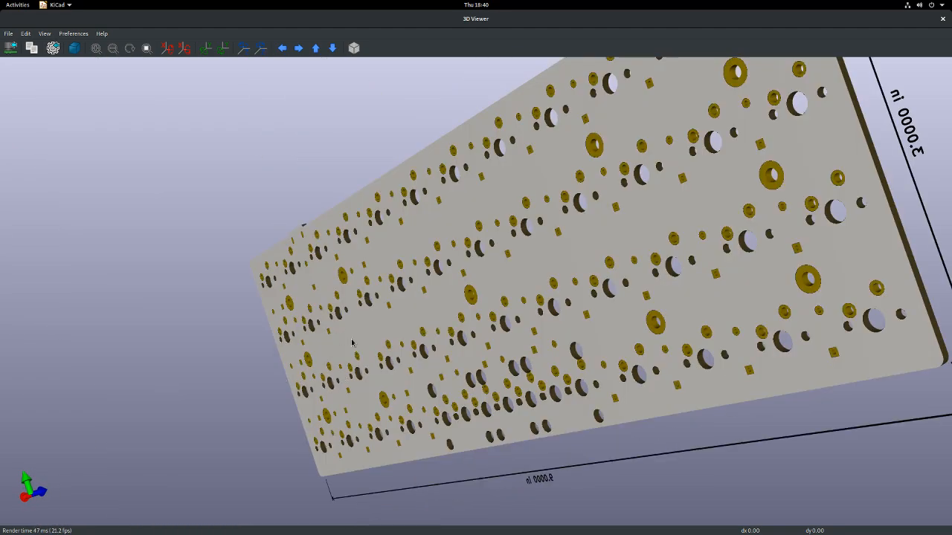
drag(638, 313, 577, 359)
drag(490, 222, 413, 216)
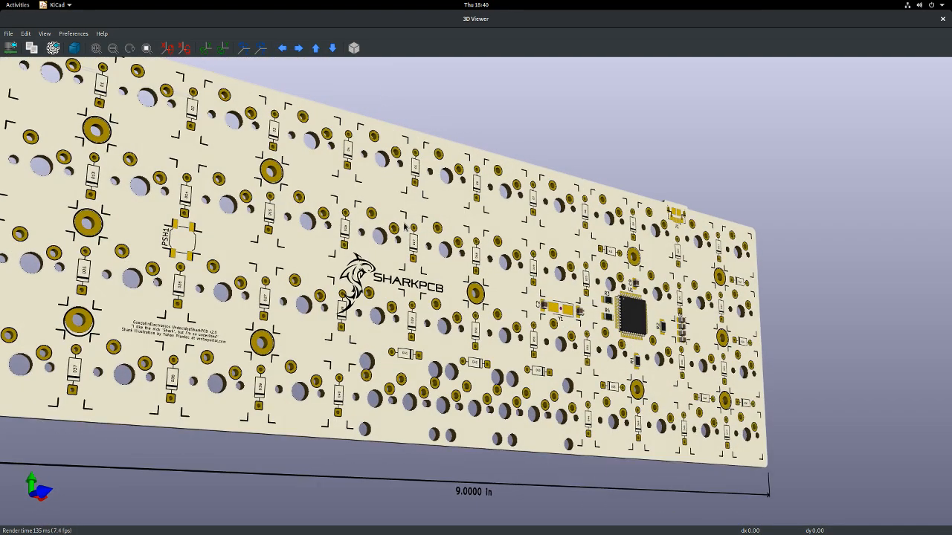
drag(726, 325, 536, 261)
drag(643, 311, 793, 446)
drag(756, 412, 433, 365)
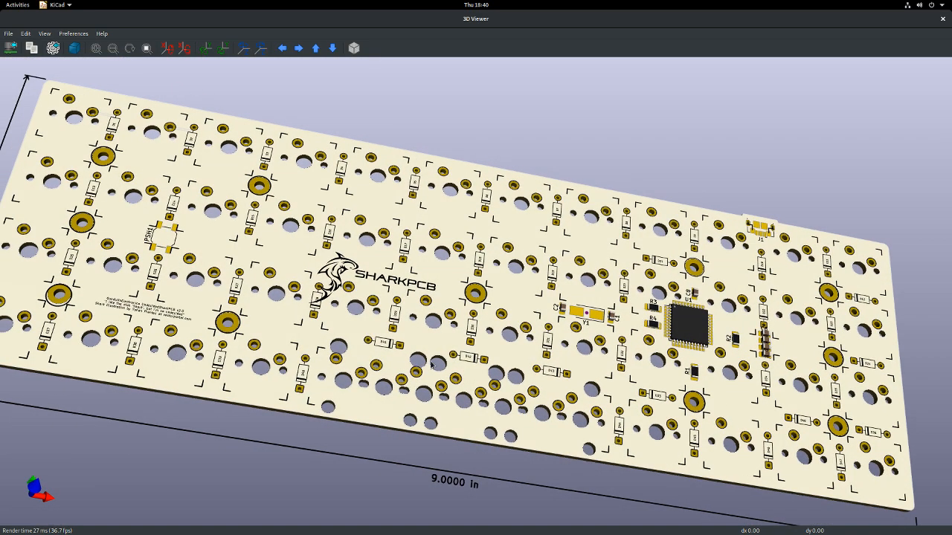
click(943, 19)
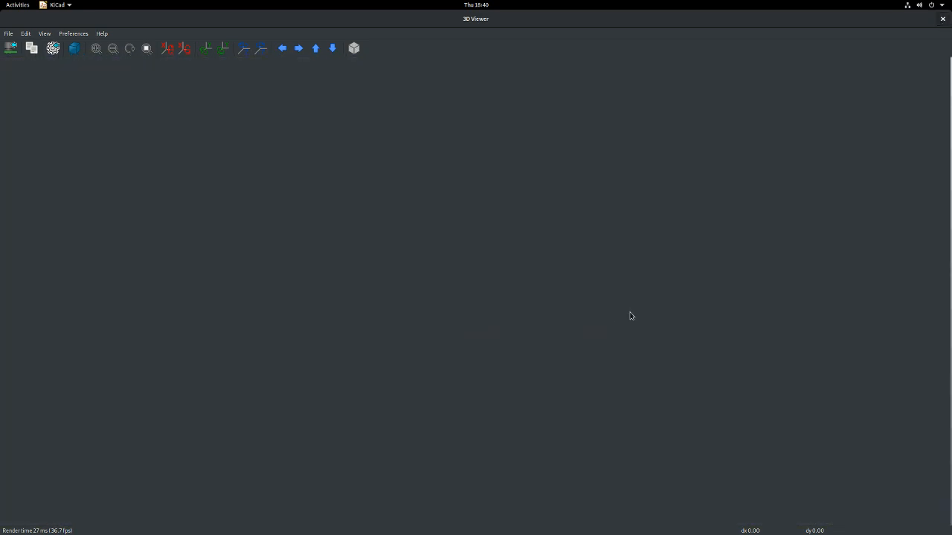
- Route a 10 mil track on F.Cu from SW3's pad 2 to D3's pad 2
click(854, 161)
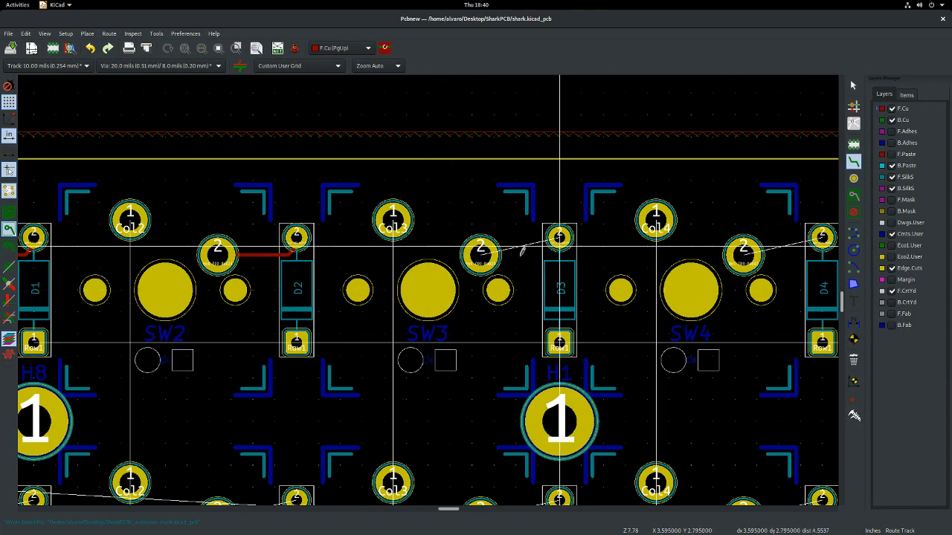
click(481, 255)
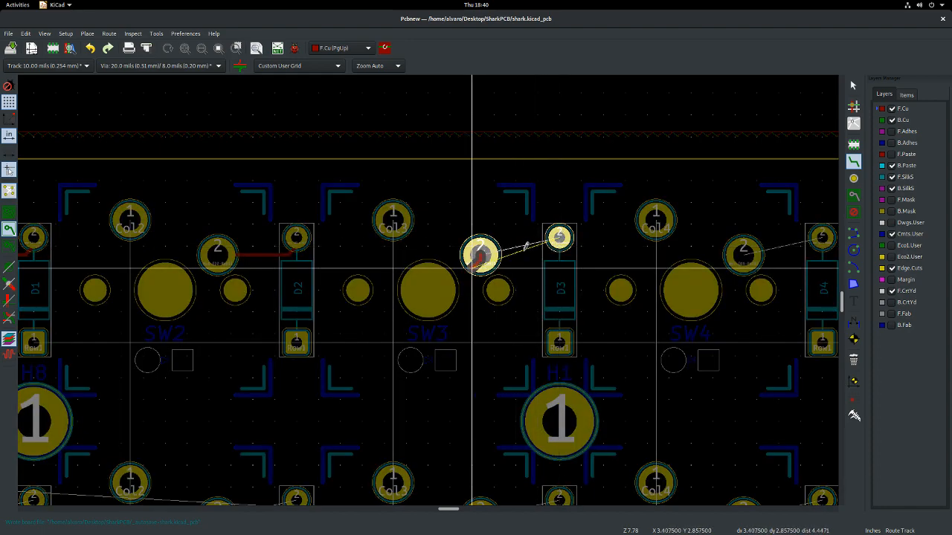
click(559, 243)
key(Escape)
scroll(559, 237, down, 6)
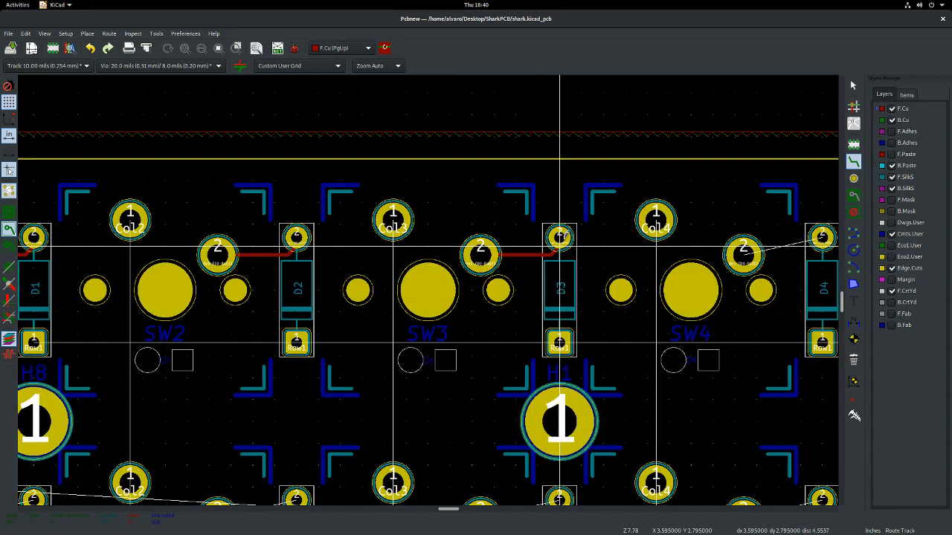
- Route 10 mil tracks on F.Cu from pad 2 of SW5 and SW6 to pad 2 of D5 and D6 respectively
scroll(428, 294, up, 6)
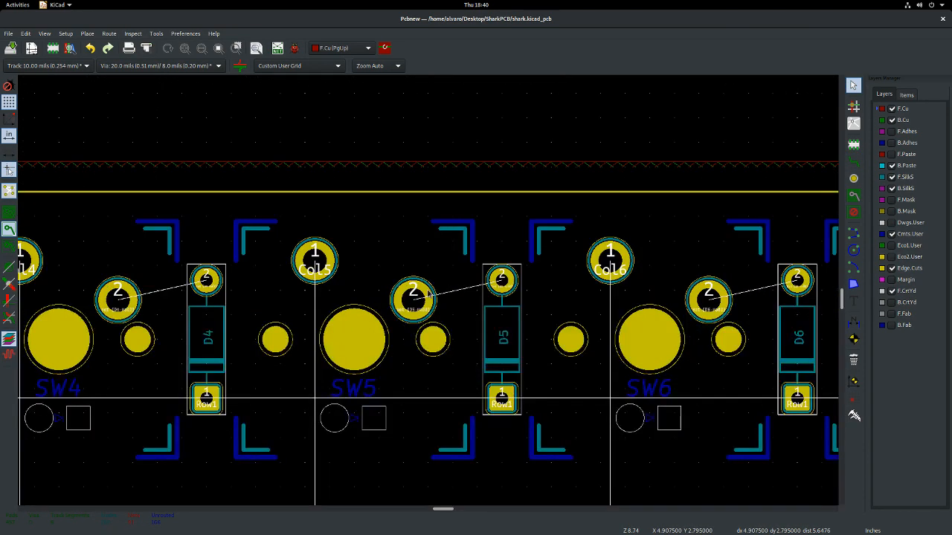
key(x)
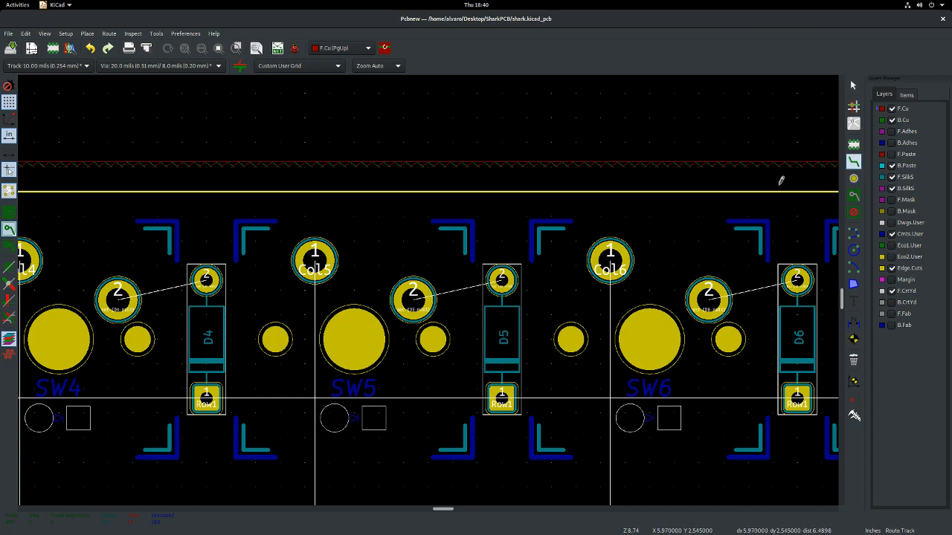
click(414, 301)
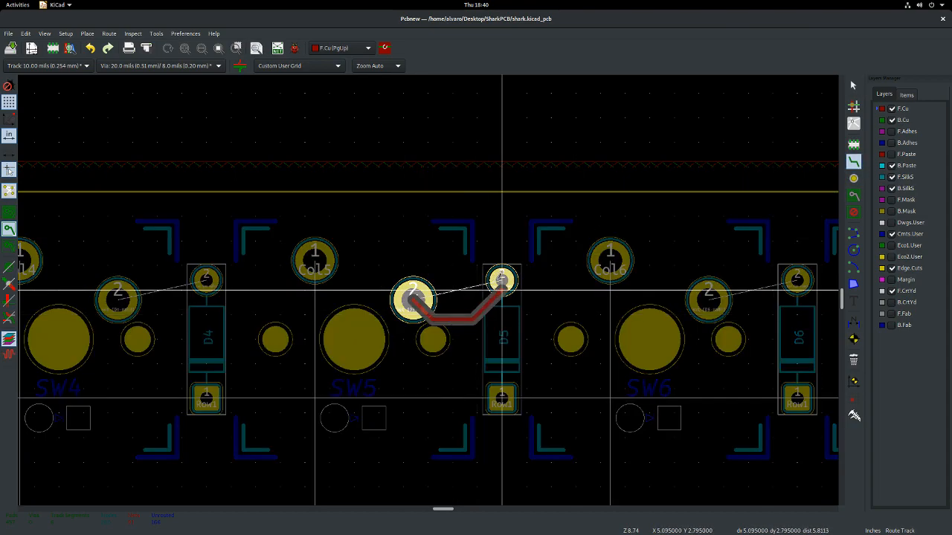
click(501, 279)
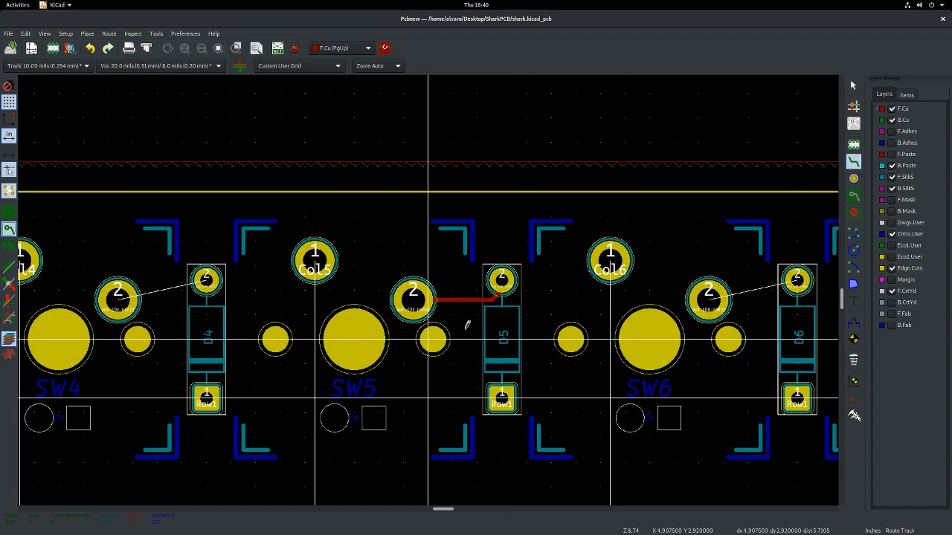
click(708, 298)
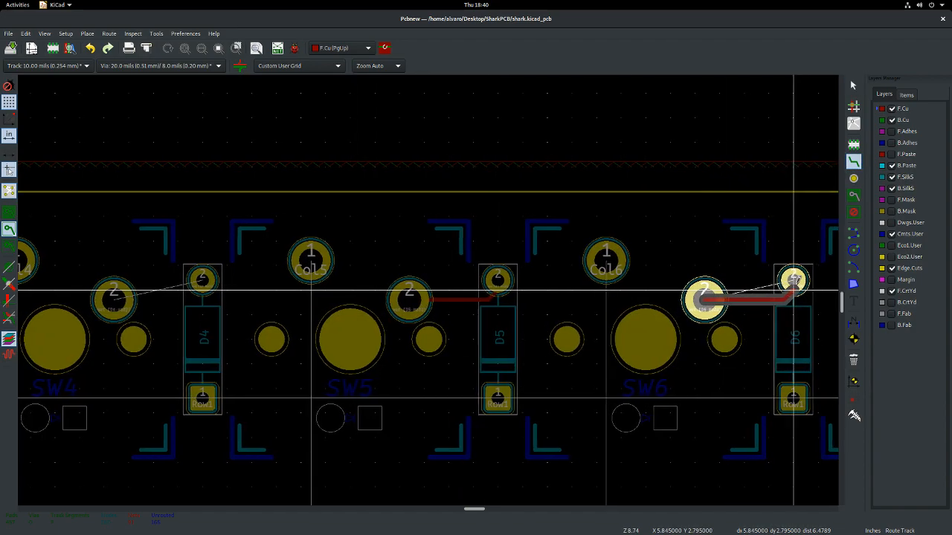
click(797, 280)
- Route the 10 mil Net-(D7-Pad2) track on F.Cu from SW7's pad 2 to D7's pad 2
key(Home)
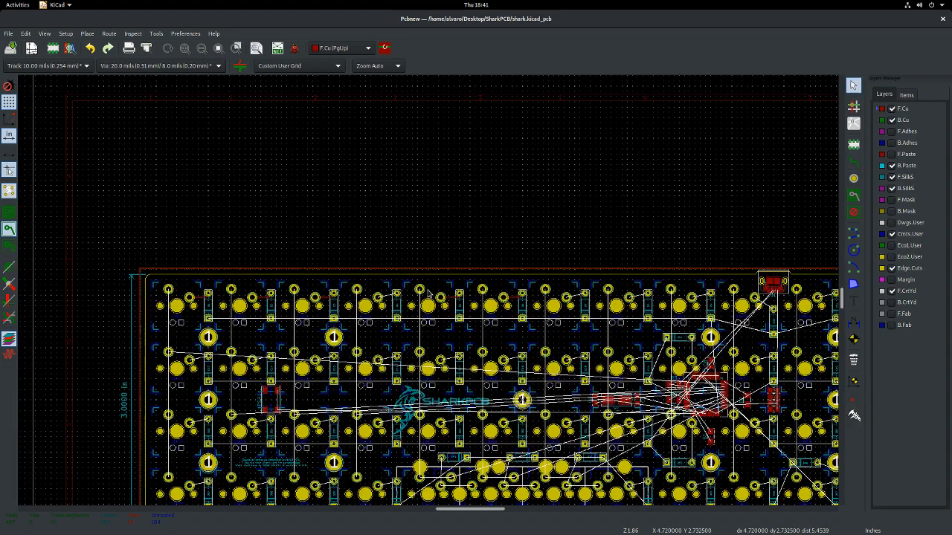
scroll(426, 297, up, 3)
click(853, 161)
scroll(499, 277, up, 5)
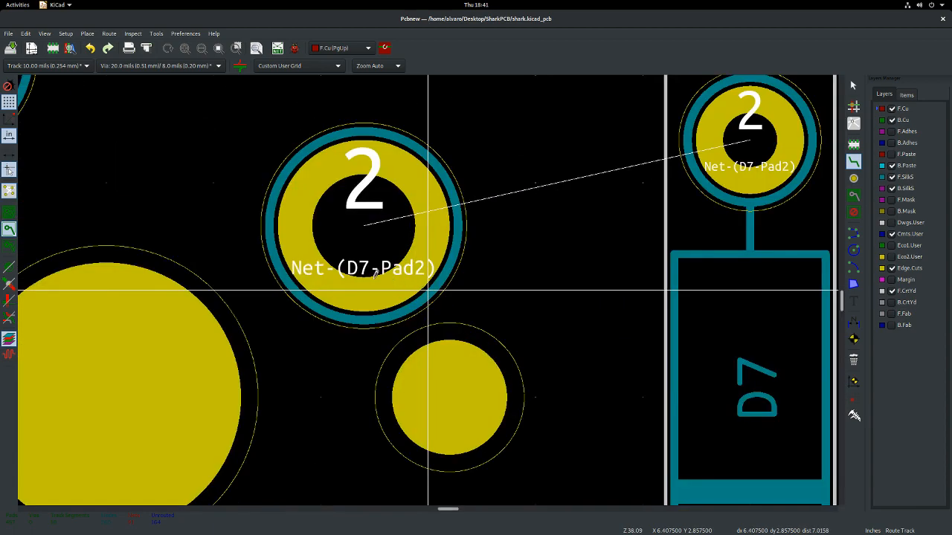
key(Escape)
scroll(508, 287, down, 3)
key(x)
click(448, 260)
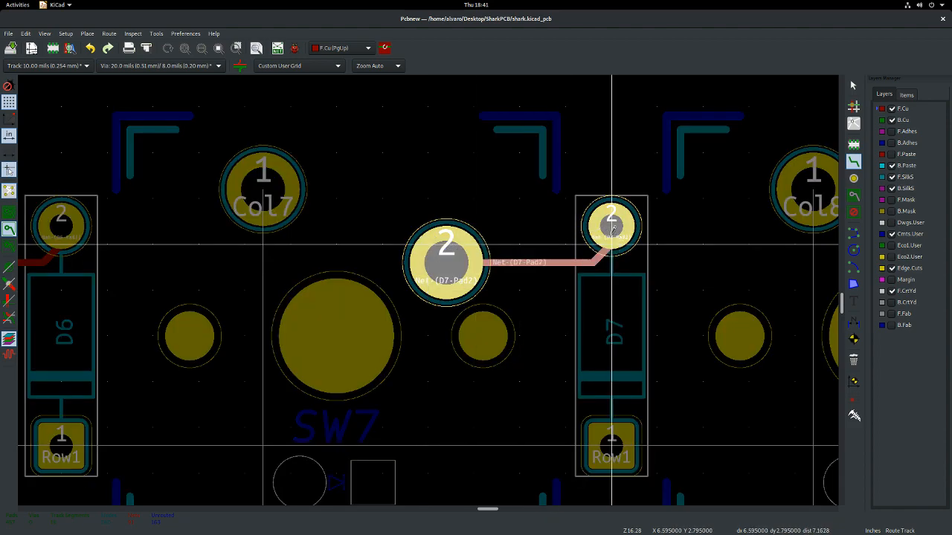
click(612, 227)
key(Escape)
- Examine the remaining unrouted connections across the board, especially around the microcontroller, crystal Y1 and the nearby resistors
scroll(508, 359, down, 8)
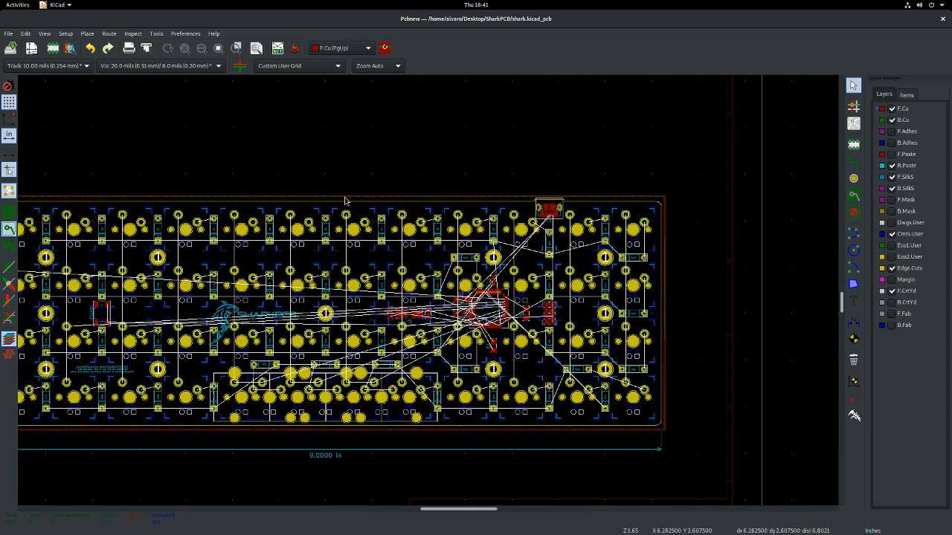
scroll(351, 203, up, 5)
scroll(429, 294, down, 6)
scroll(430, 294, up, 4)
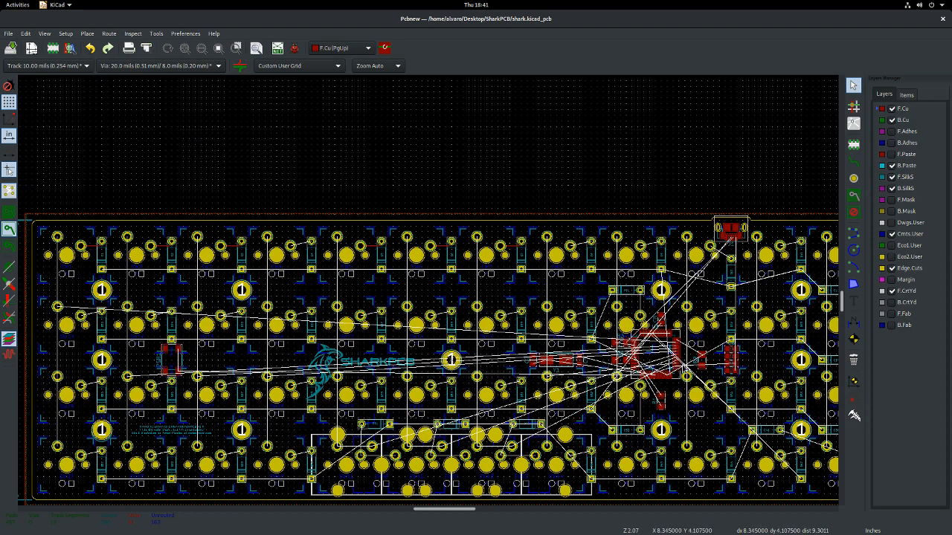
scroll(429, 293, up, 1)
scroll(429, 294, up, 1)
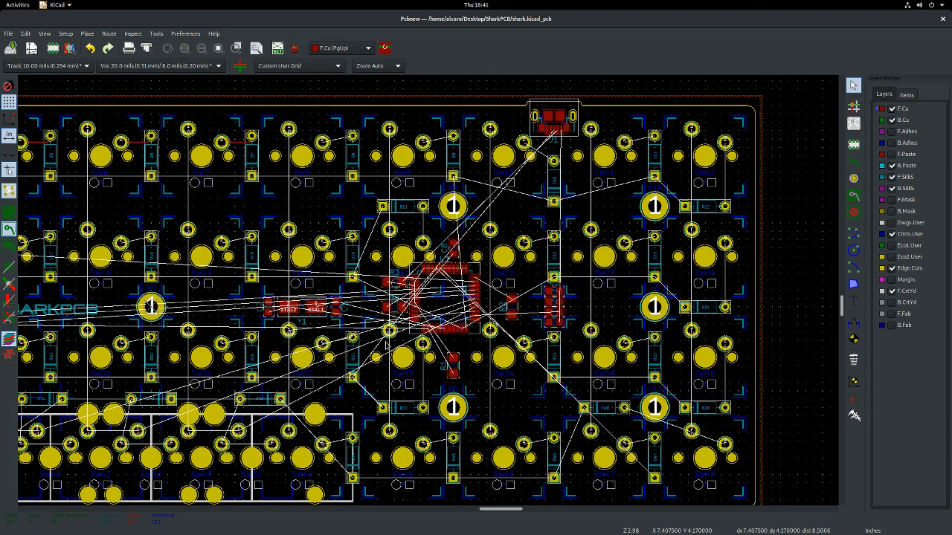
scroll(429, 293, up, 1)
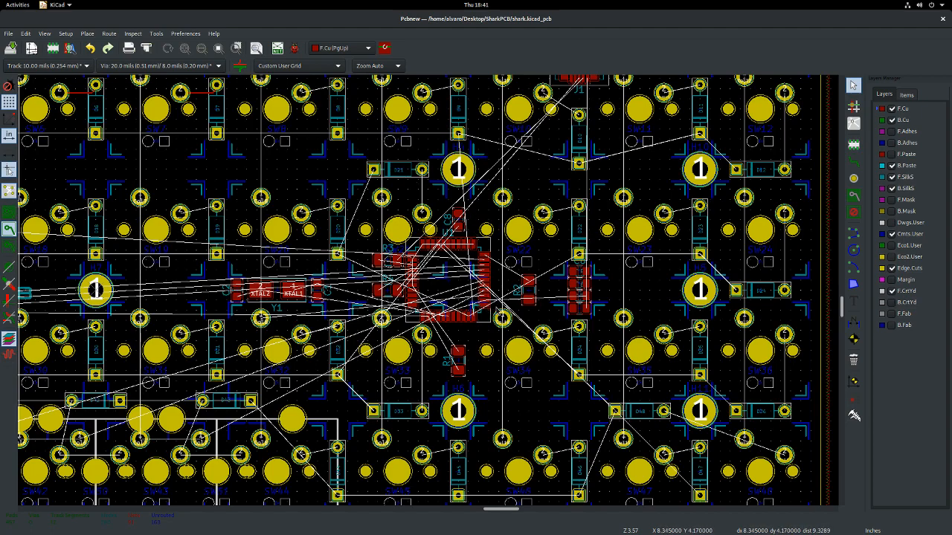
scroll(458, 300, up, 1)
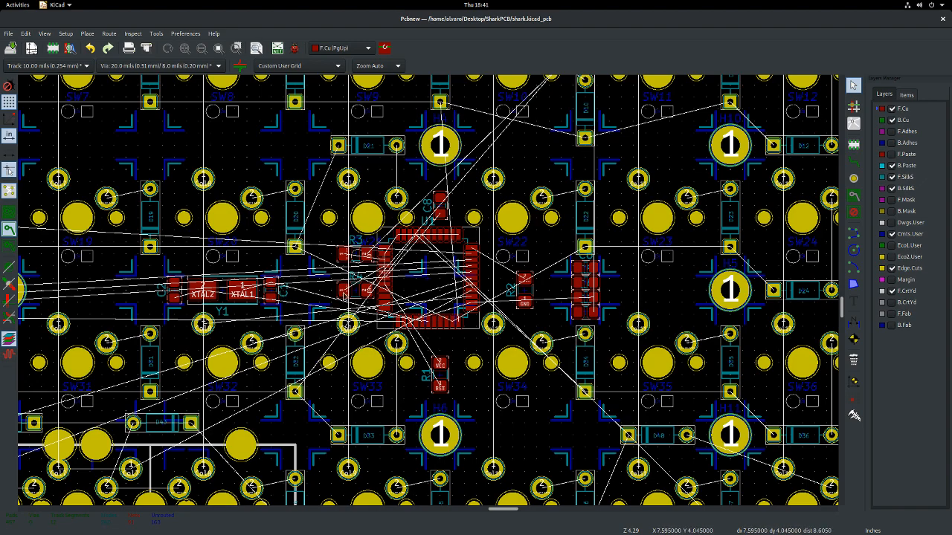
scroll(552, 268, down, 5)
scroll(429, 294, up, 5)
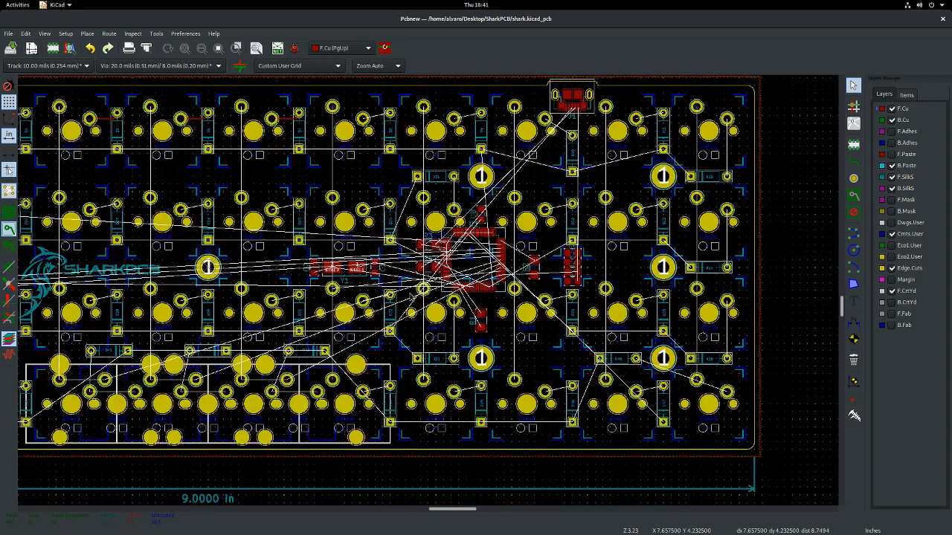
- Delete the switches' F.SilkS corner lines that lie inside the upper part of U1's outline
scroll(429, 293, down, 3)
scroll(429, 294, up, 2)
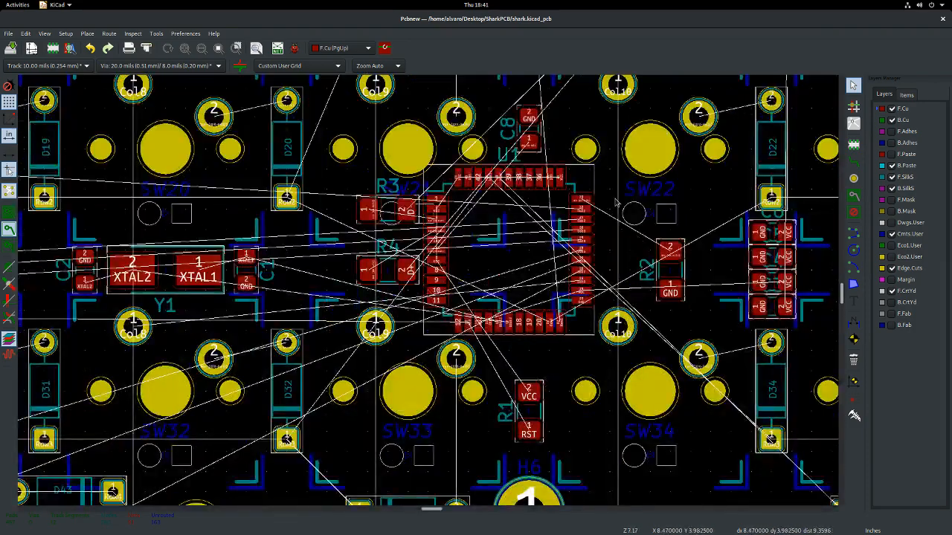
scroll(336, 363, down, 4)
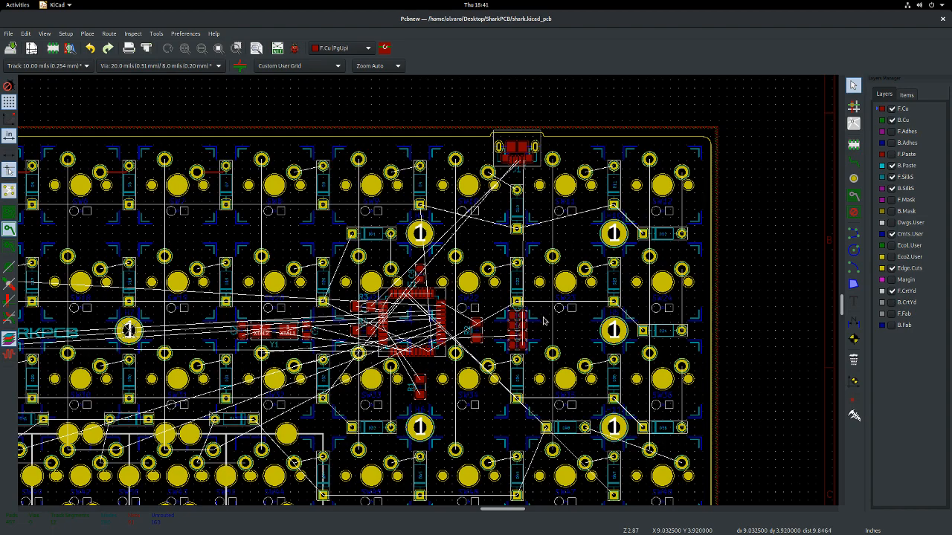
scroll(543, 321, down, 4)
scroll(430, 294, up, 3)
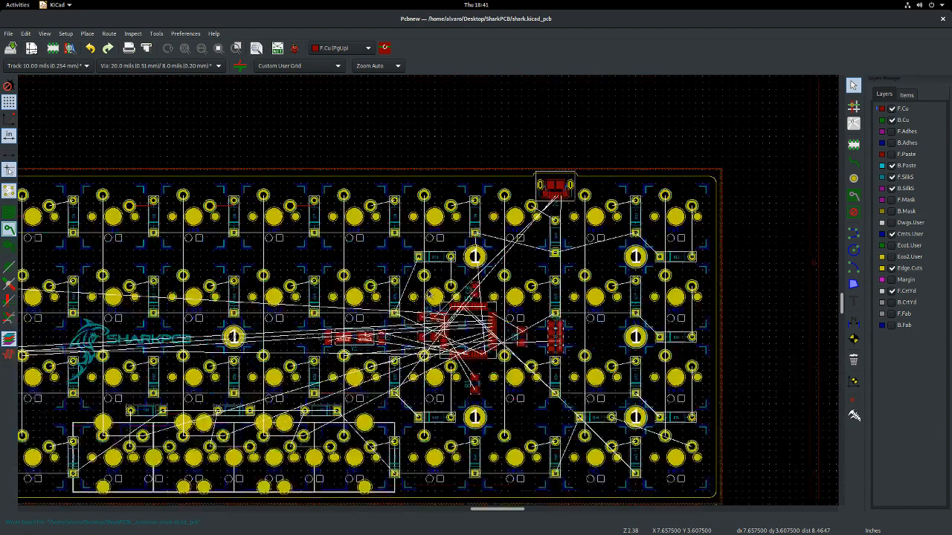
scroll(429, 294, up, 3)
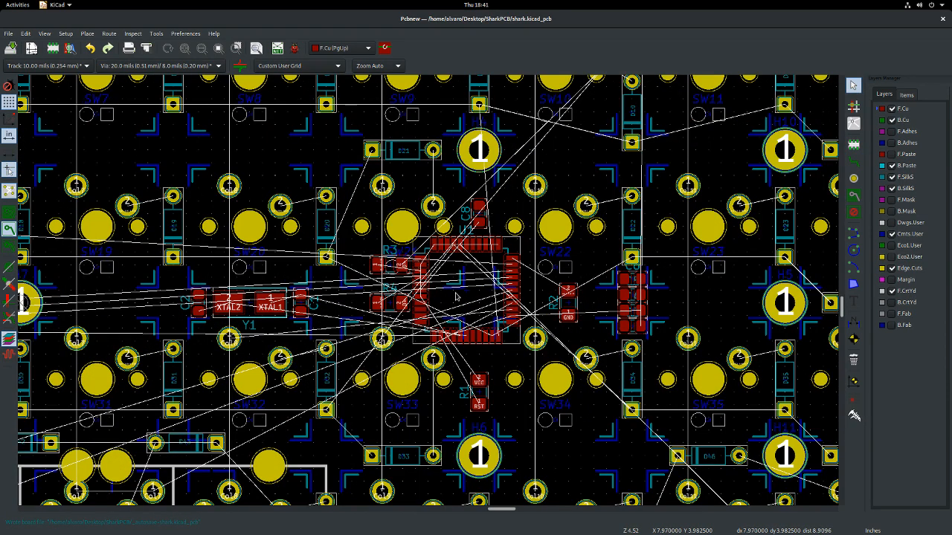
scroll(430, 294, up, 2)
scroll(427, 287, up, 2)
click(425, 274)
key(Delete)
click(447, 252)
key(Delete)
click(557, 269)
key(Delete)
click(566, 272)
key(Delete)
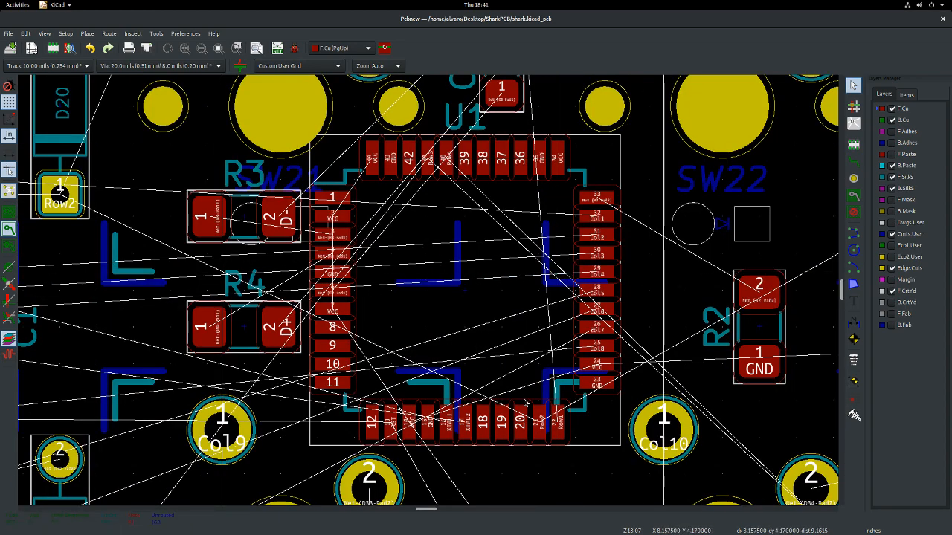
- Delete the switches' F.SilkS corner lines that lie inside the lower part of U1's outline
click(557, 389)
key(Delete)
click(569, 383)
key(Delete)
click(577, 408)
click(433, 384)
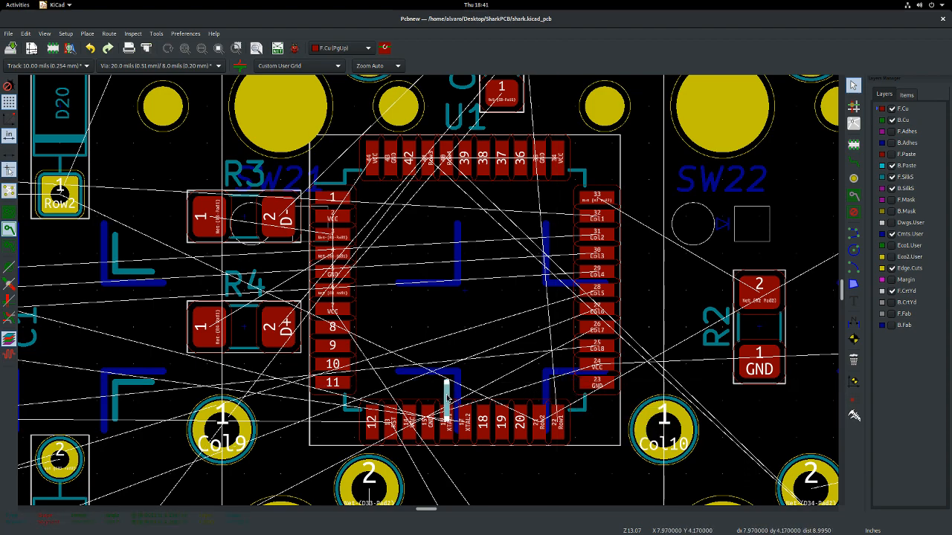
- Route a 10 mil track on F.Cu from SW4's pad 2 to D4's pad 2
scroll(432, 387, down, 8)
scroll(442, 315, down, 3)
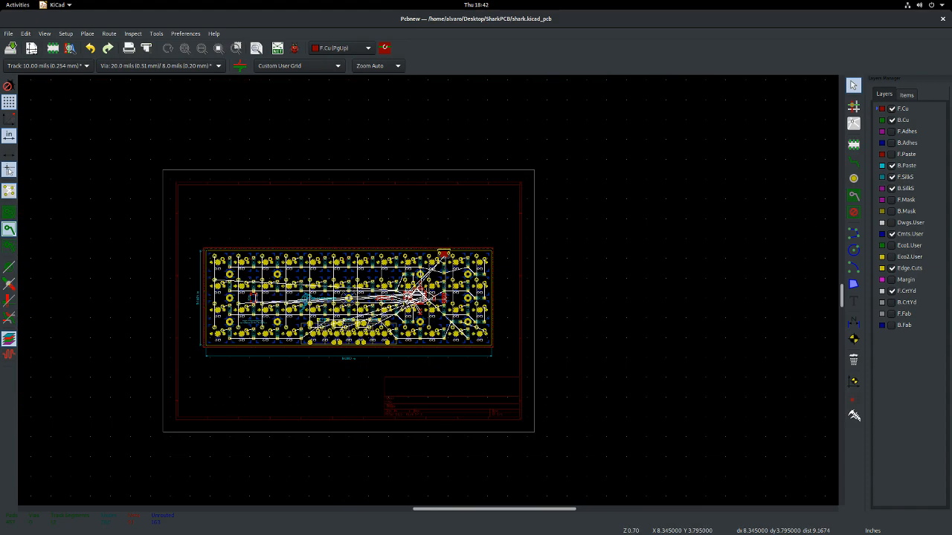
scroll(429, 294, up, 3)
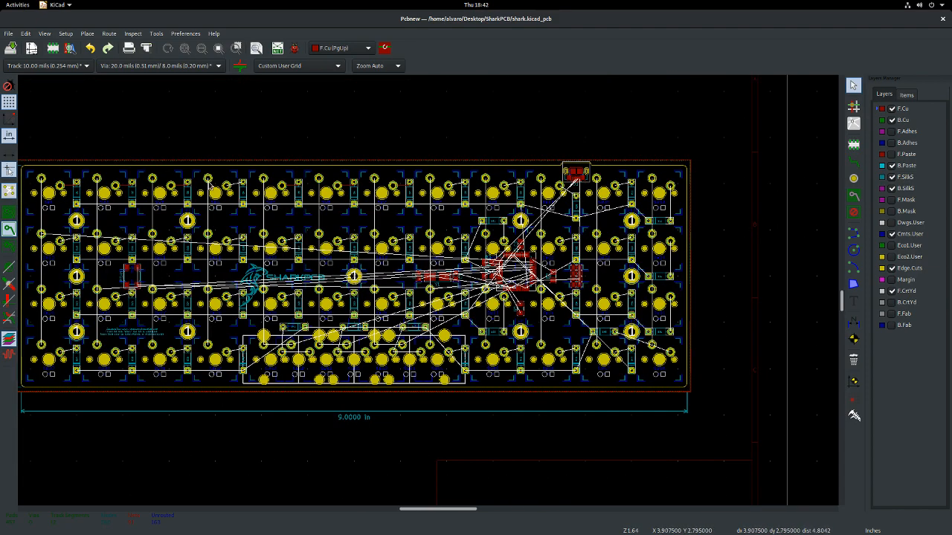
scroll(209, 185, up, 3)
scroll(472, 294, up, 3)
click(853, 161)
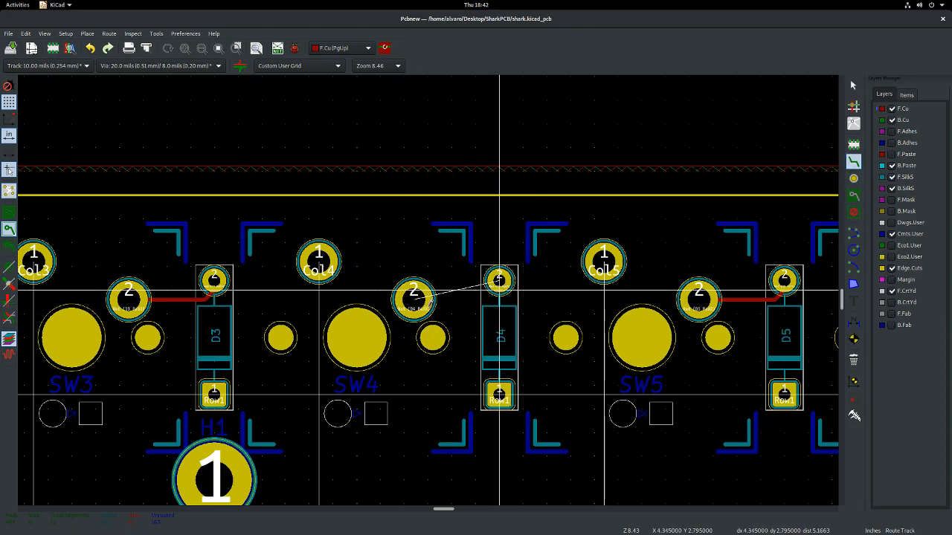
click(430, 316)
click(499, 281)
click(499, 290)
key(Escape)
- Route a 10 mil track on F.Cu from SW8's pad 2 to D8's pad 2
scroll(461, 304, down, 3)
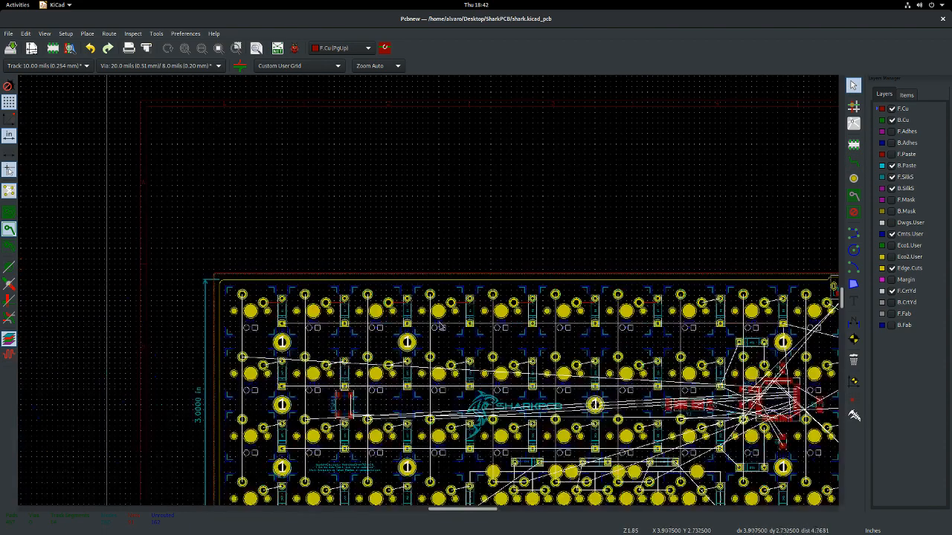
scroll(753, 339, up, 2)
scroll(234, 277, up, 4)
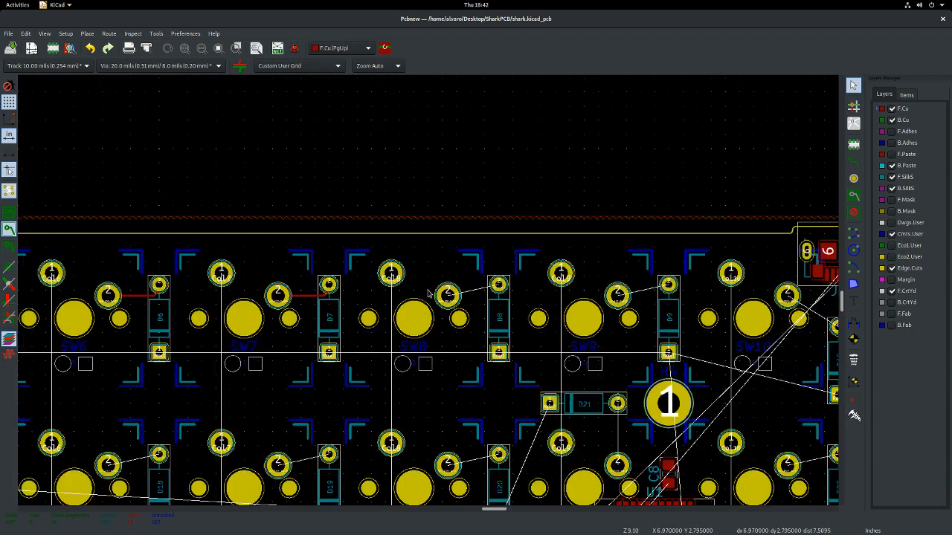
key(x)
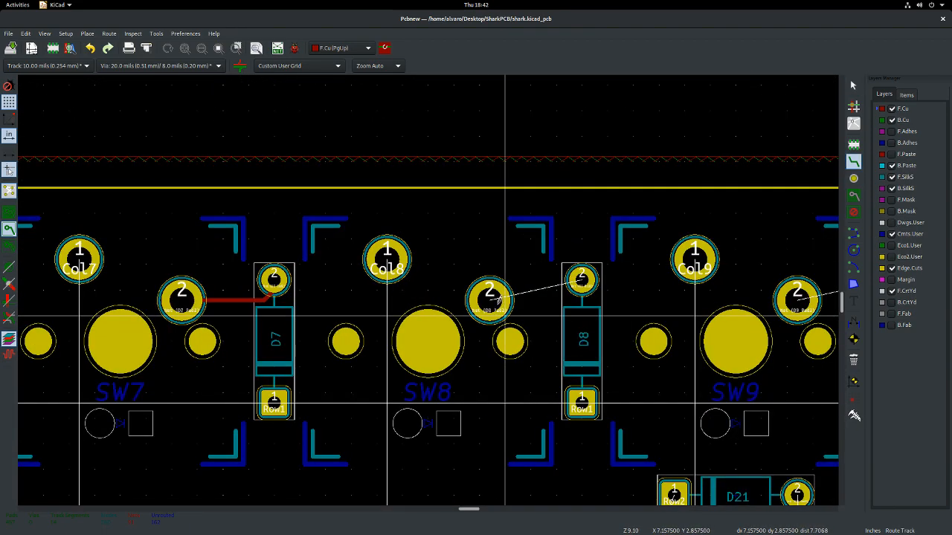
click(498, 296)
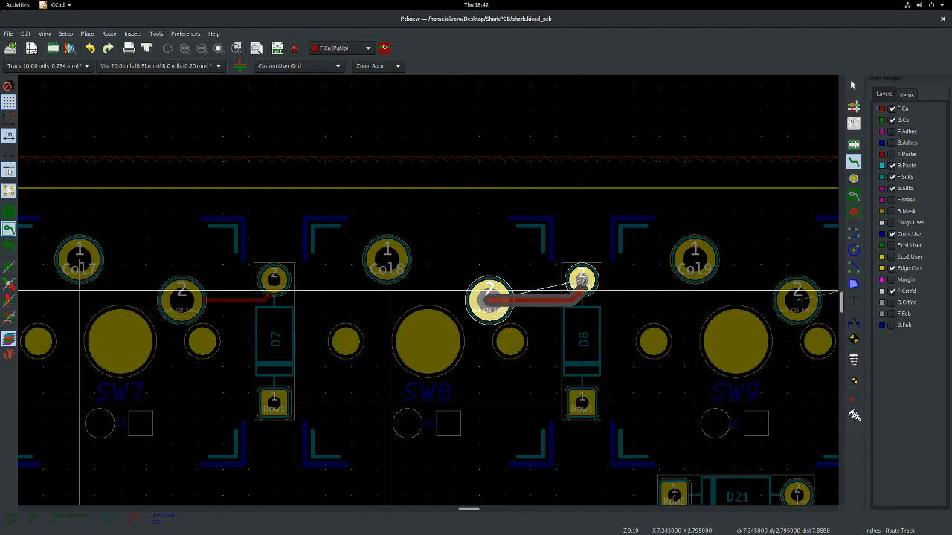
click(582, 279)
key(Escape)
- Route a 10 mil track on F.Cu from SW9's pad 2 to D9's pad 2
scroll(415, 291, down, 7)
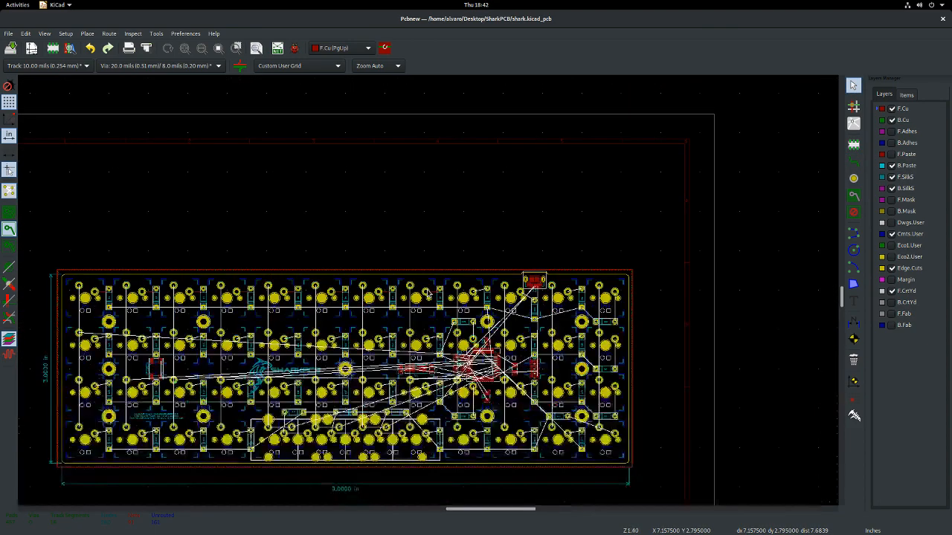
scroll(64, 354, up, 3)
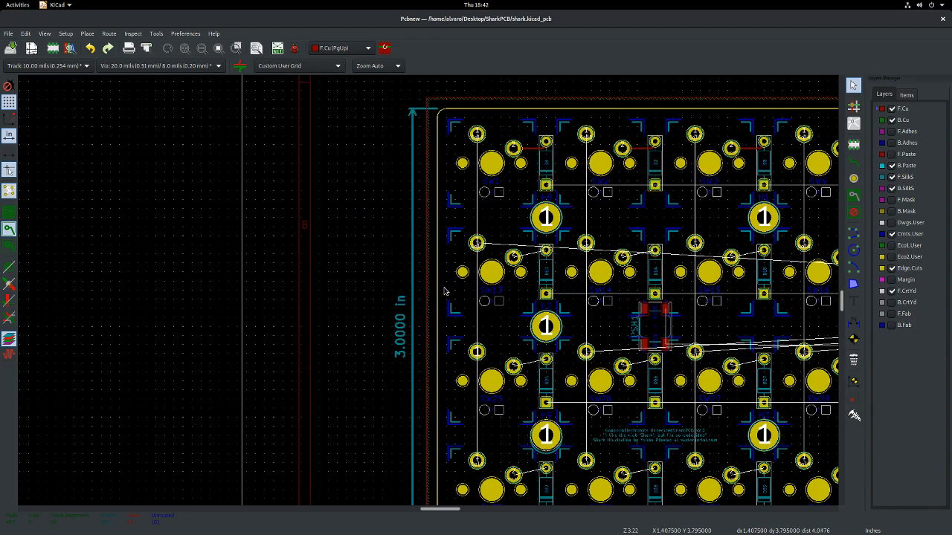
scroll(429, 294, down, 5)
scroll(429, 299, up, 5)
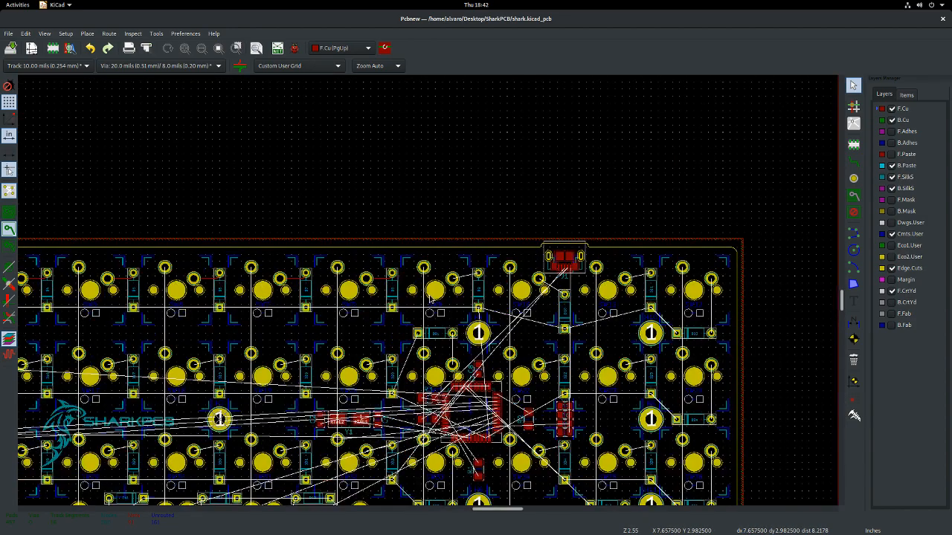
click(843, 166)
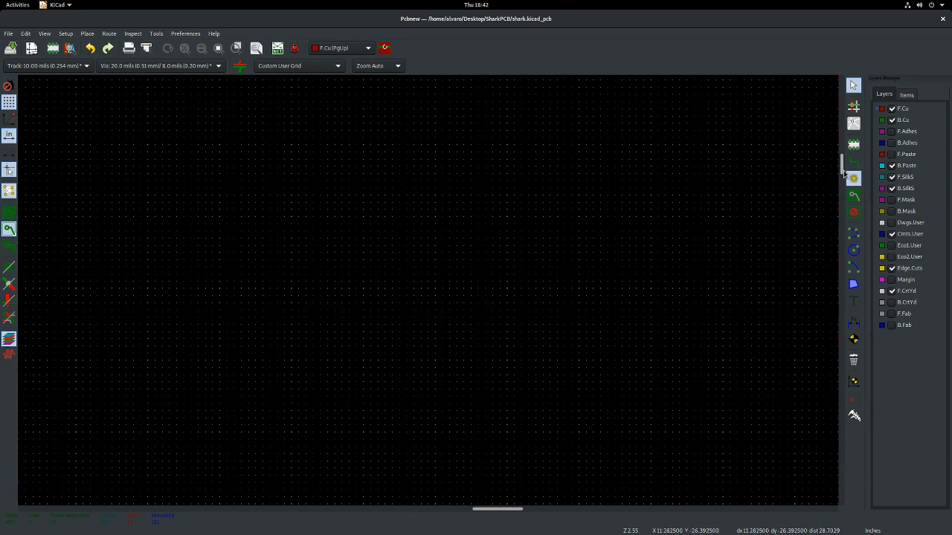
click(842, 239)
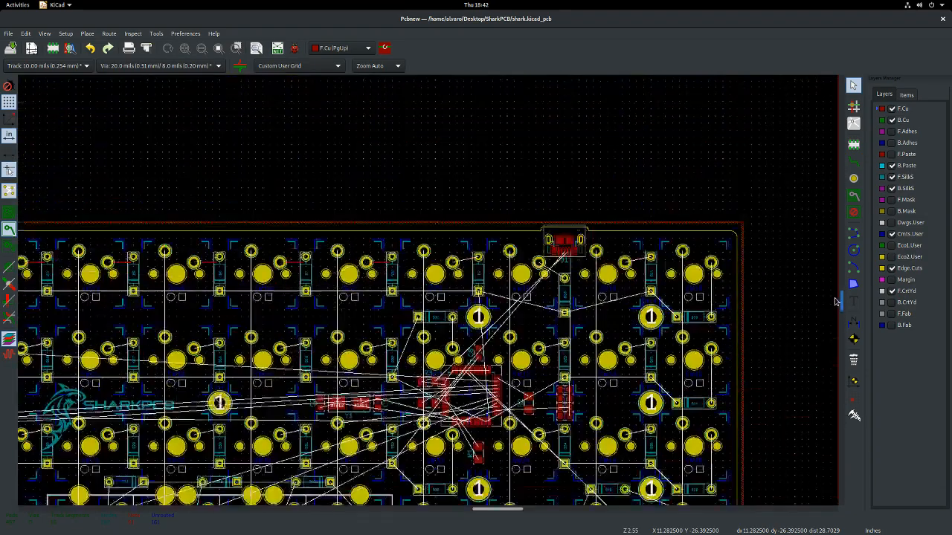
click(853, 164)
scroll(417, 312, up, 4)
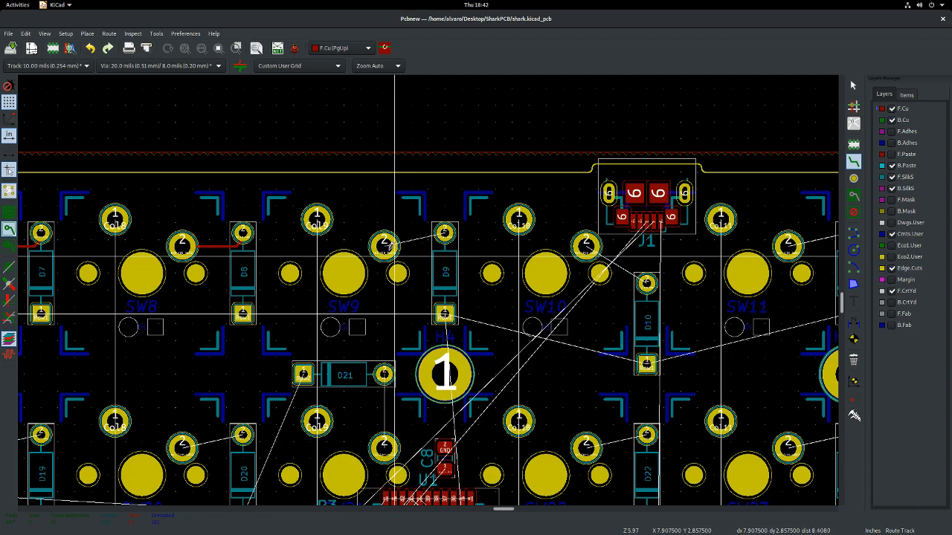
click(384, 245)
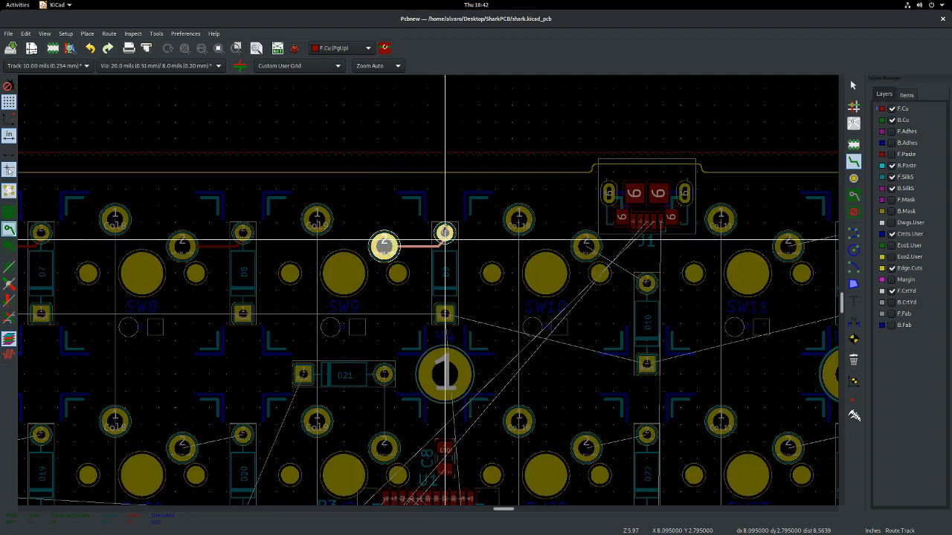
click(444, 236)
- Route the 10 mil Net-(D10-Pad2) track on F.Cu from SW10's pad 2 down to D10's pad 2, passing below J1
scroll(596, 246, up, 2)
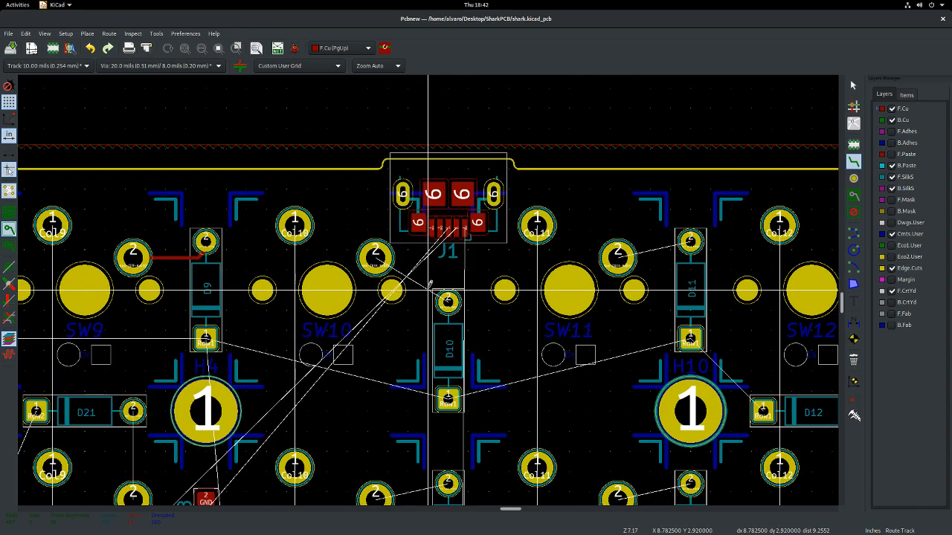
key(x)
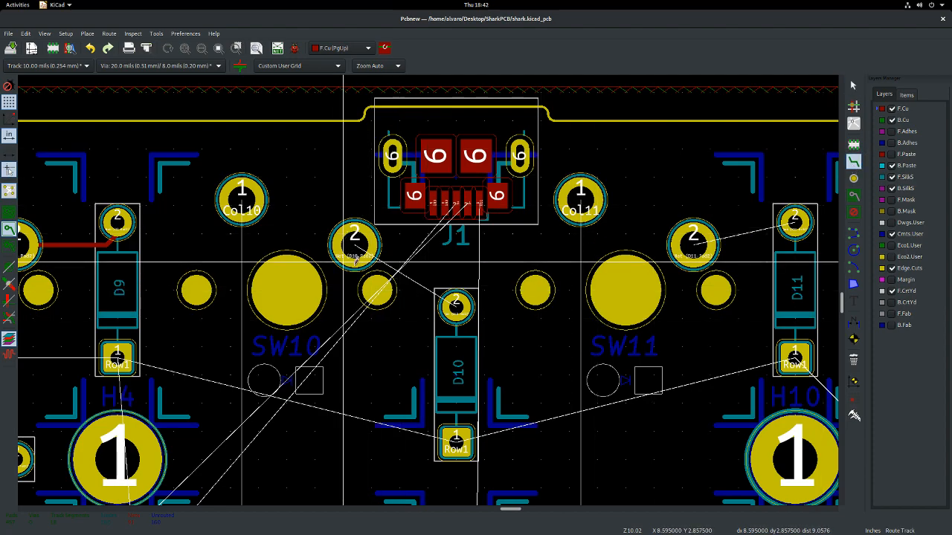
click(355, 245)
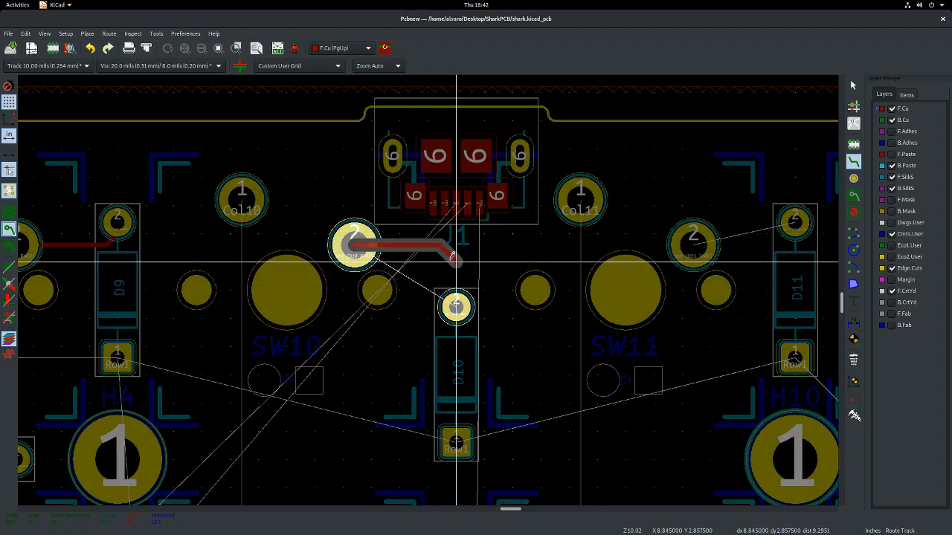
click(457, 307)
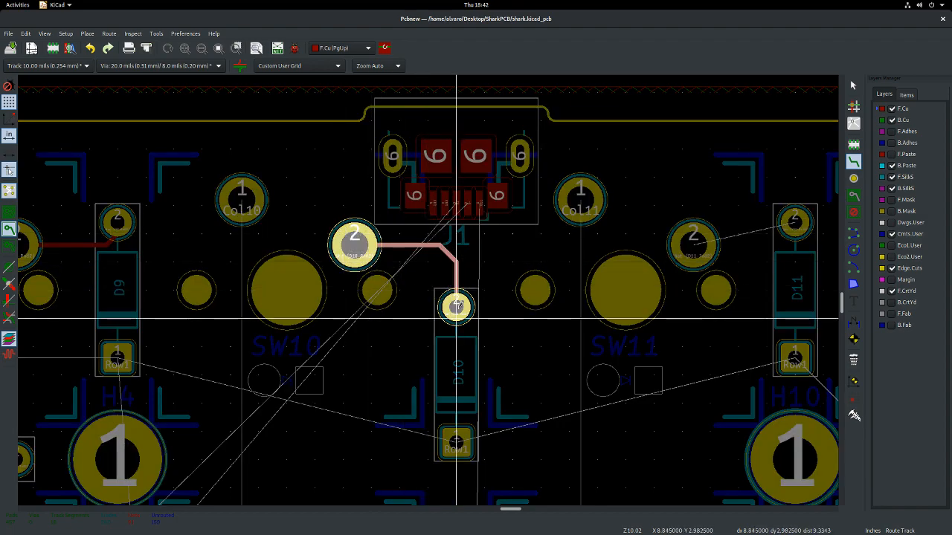
key(Escape)
- Set the user-defined grid size to 0.03125 in for both X and Y for finer placement of J1
scroll(456, 223, up, 2)
scroll(429, 295, down, 3)
scroll(428, 295, up, 3)
scroll(428, 295, down, 2)
scroll(428, 295, up, 2)
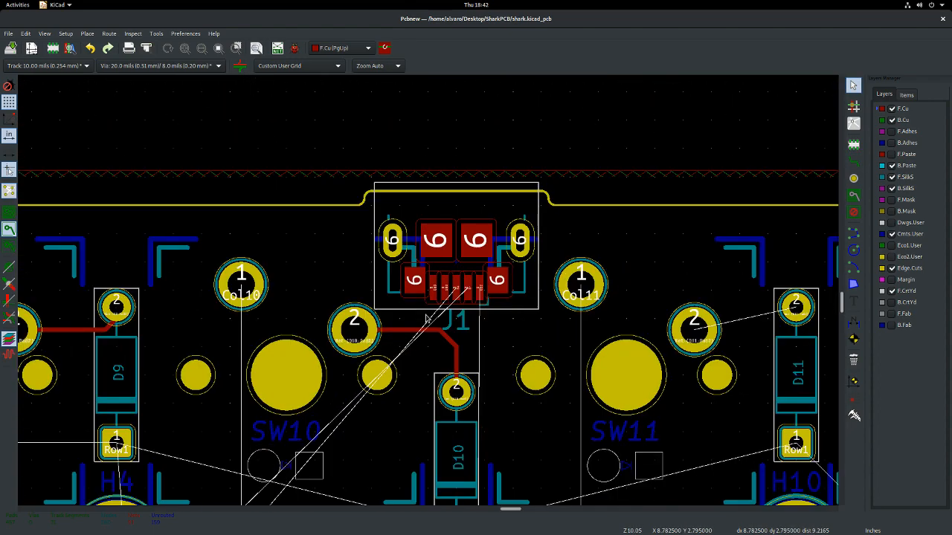
scroll(428, 295, down, 4)
scroll(428, 295, up, 1)
scroll(428, 295, up, 1)
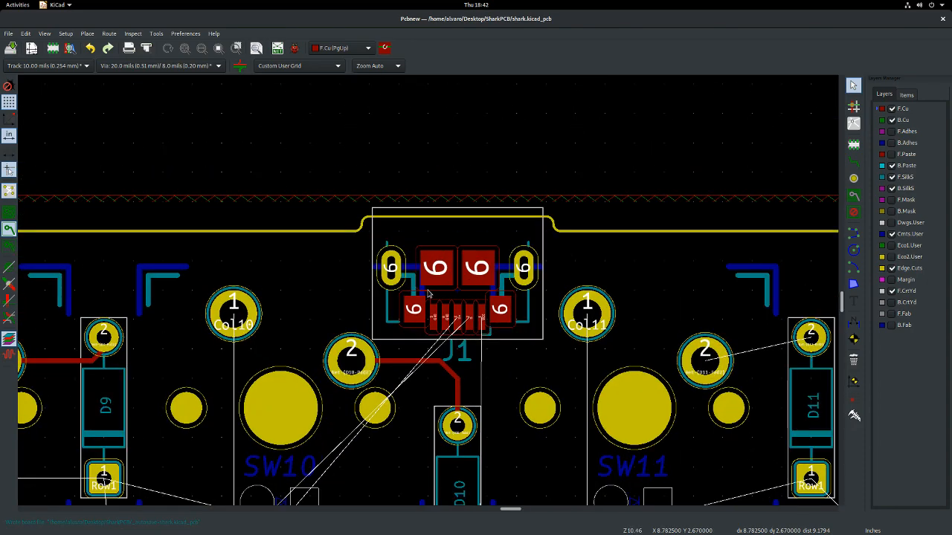
click(458, 293)
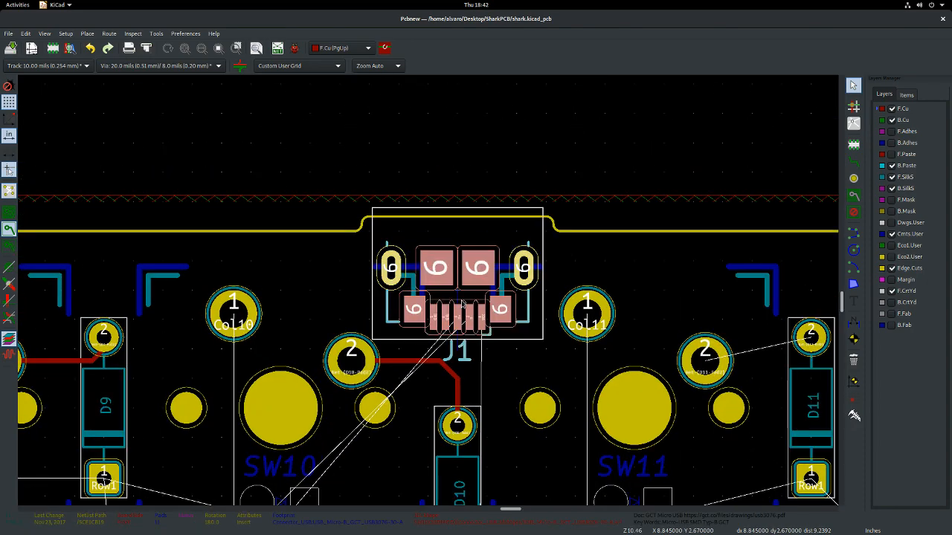
mouse_move(458, 293)
mouse_down()
mouse_move(458, 263)
mouse_move(458, 290)
mouse_up()
click(48, 35)
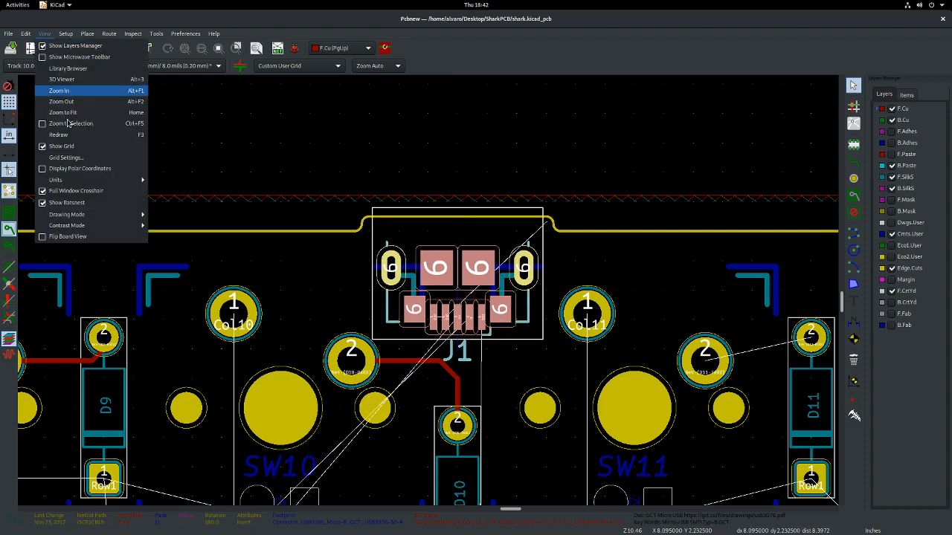
click(65, 157)
click(530, 246)
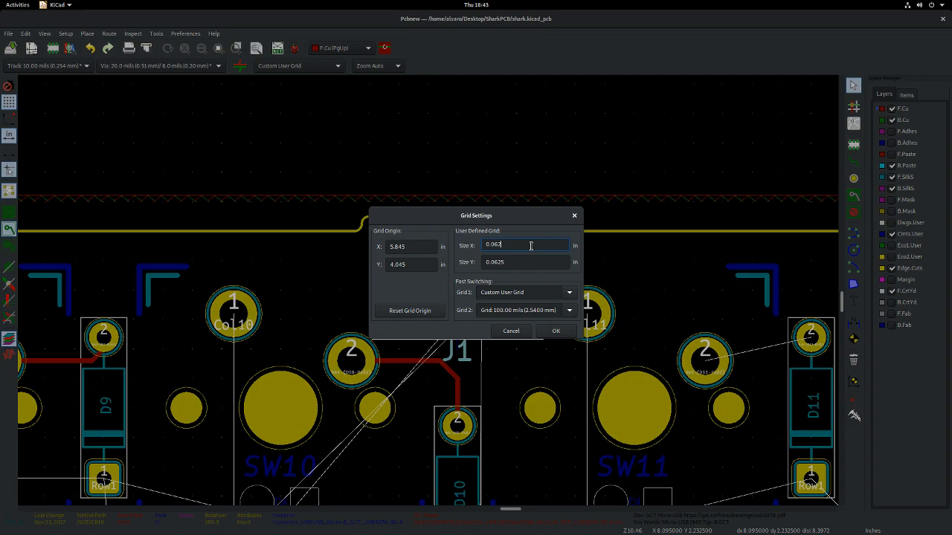
click(537, 261)
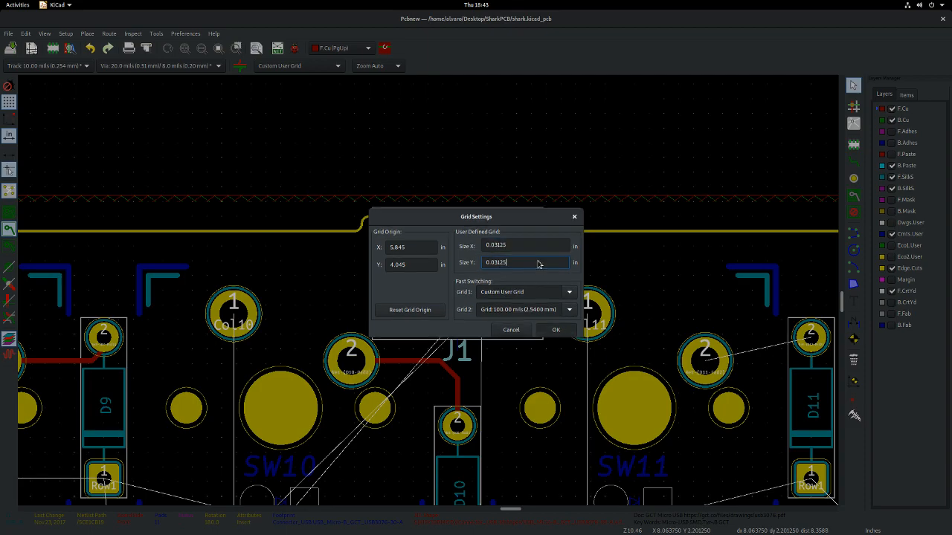
key(Return)
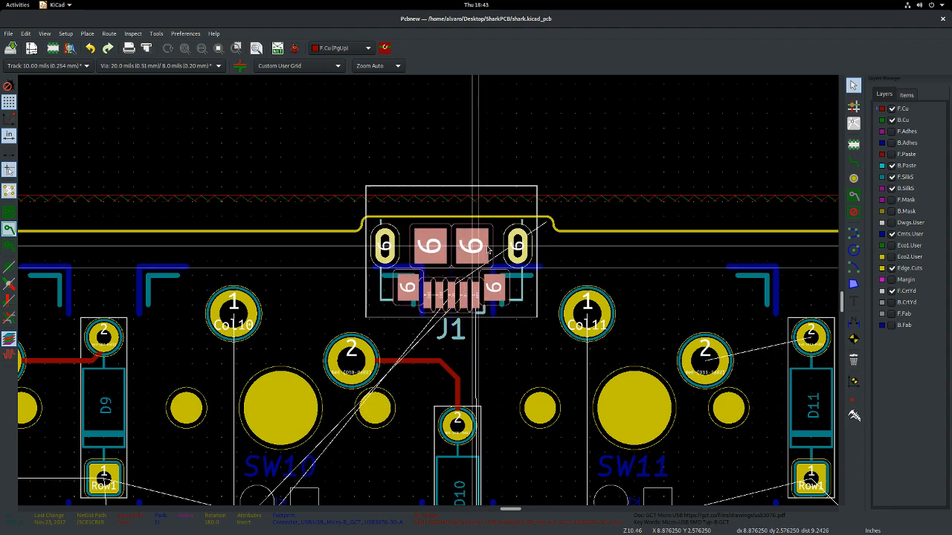
key(Escape)
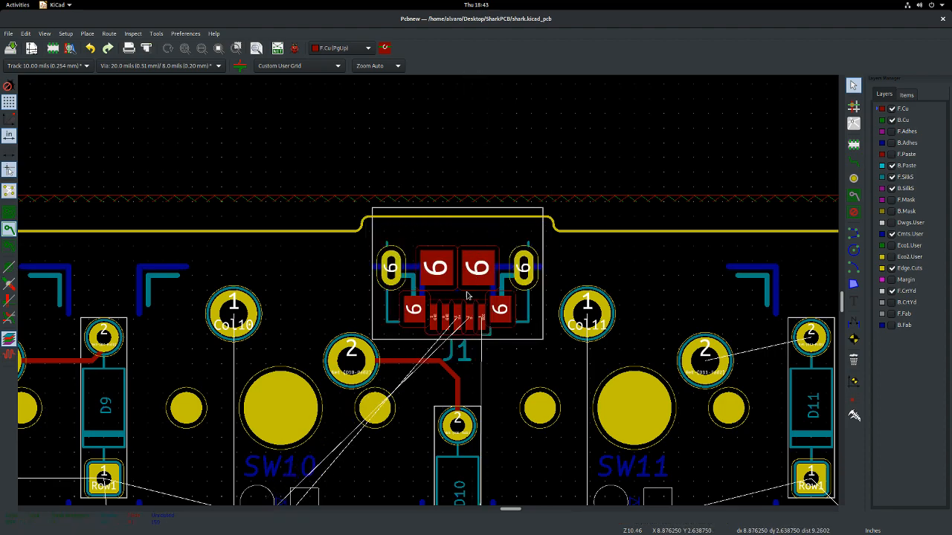
- Move the J1 USB connector straight up by one 0.03125 in grid step, toward the board edge and away from the Net-(D10-Pad2) track
click(461, 296)
key(m)
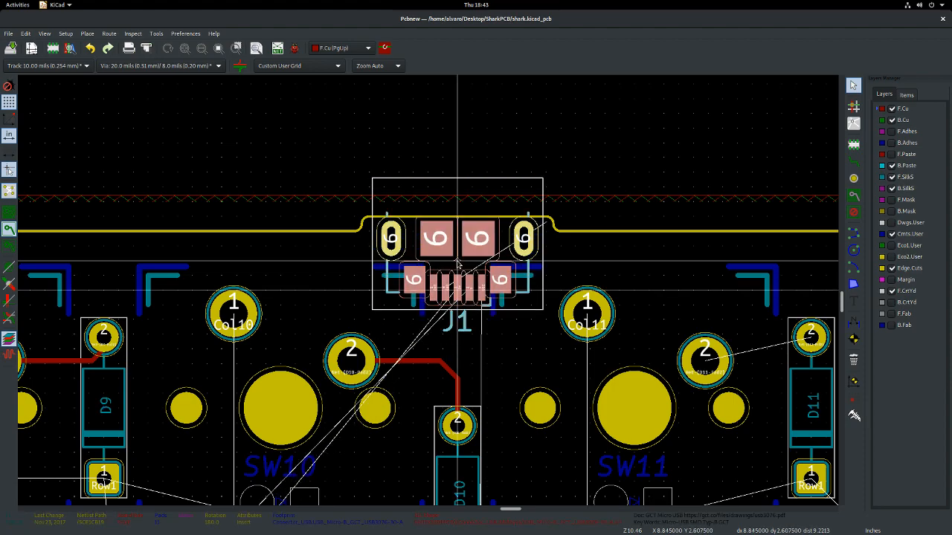
scroll(443, 232, down, 1)
scroll(428, 345, up, 6)
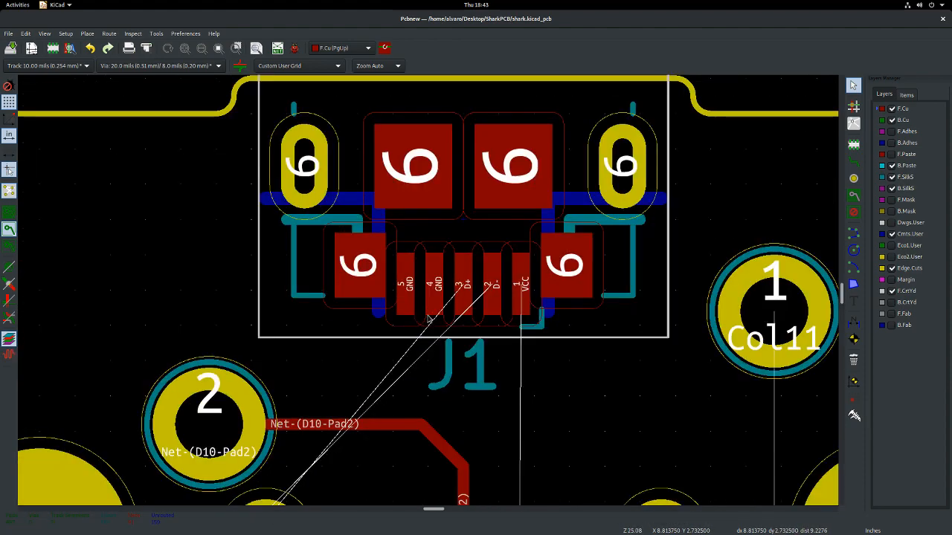
scroll(359, 184, down, 1)
scroll(381, 337, down, 3)
scroll(484, 338, up, 4)
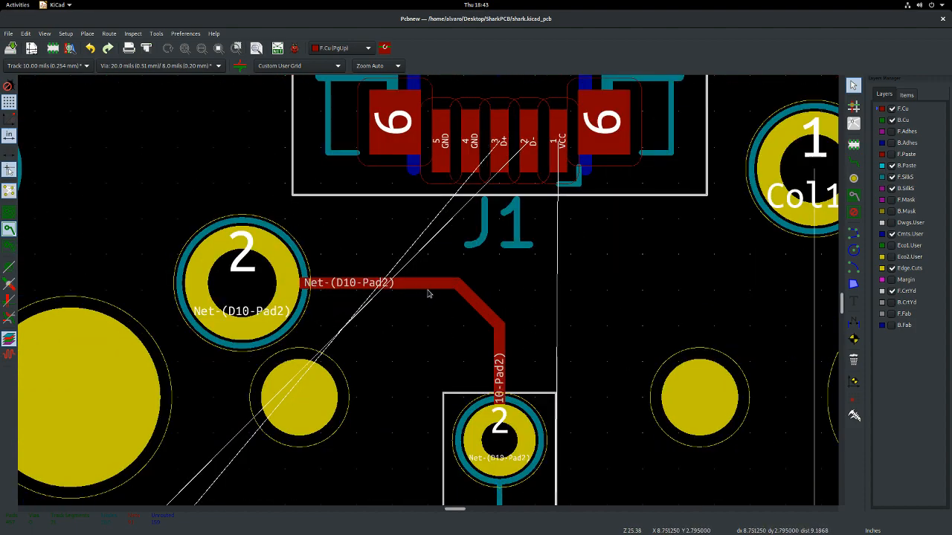
- Set the user-defined grid size to 0.0625 in for both X and Y
scroll(446, 292, down, 3)
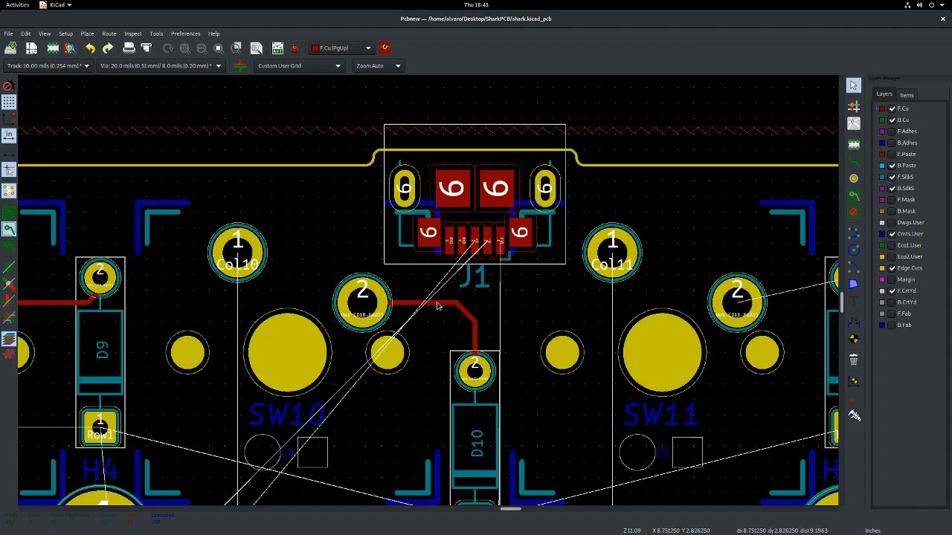
click(43, 34)
click(67, 153)
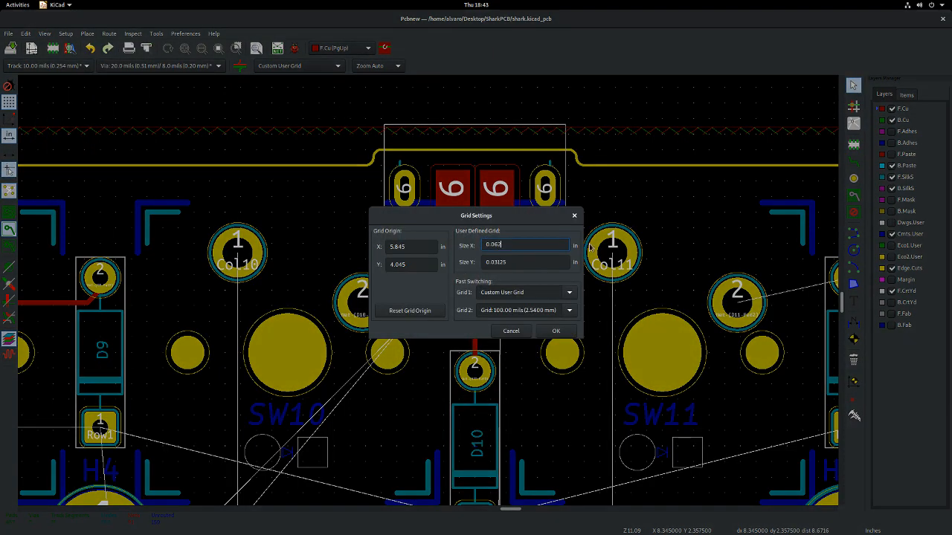
click(525, 262)
key(BackSpace)
key(BackSpace)
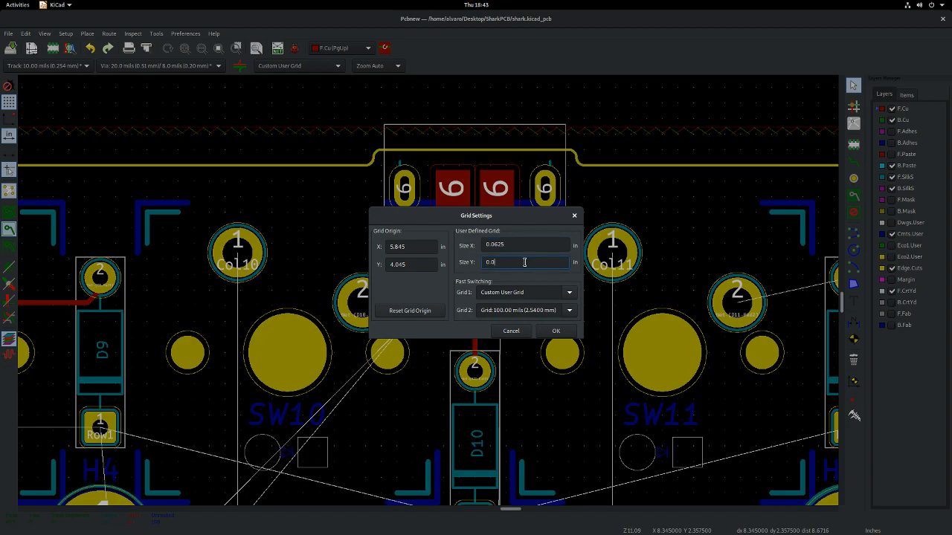
key(Return)
- Change the horizontal and diagonal segments of the Net-(D10-Pad2) track below J1 to the B.Cu layer
scroll(443, 322, up, 1)
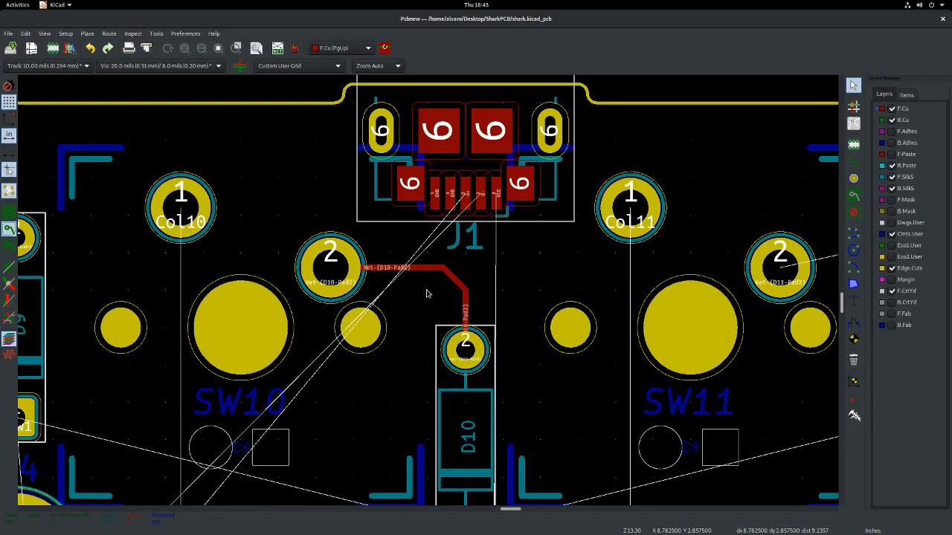
click(415, 270)
key(e)
click(536, 301)
click(520, 312)
key(Return)
click(456, 286)
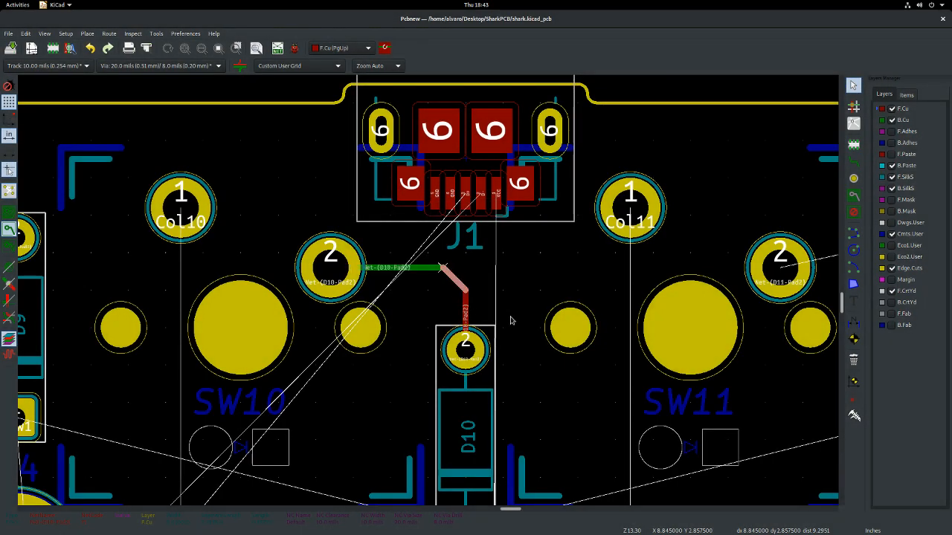
key(e)
click(521, 304)
click(521, 314)
key(Return)
- Change the vertical Net-(D10-Pad2) segment entering D10's pad 2 to the B.Cu layer
click(464, 356)
key(e)
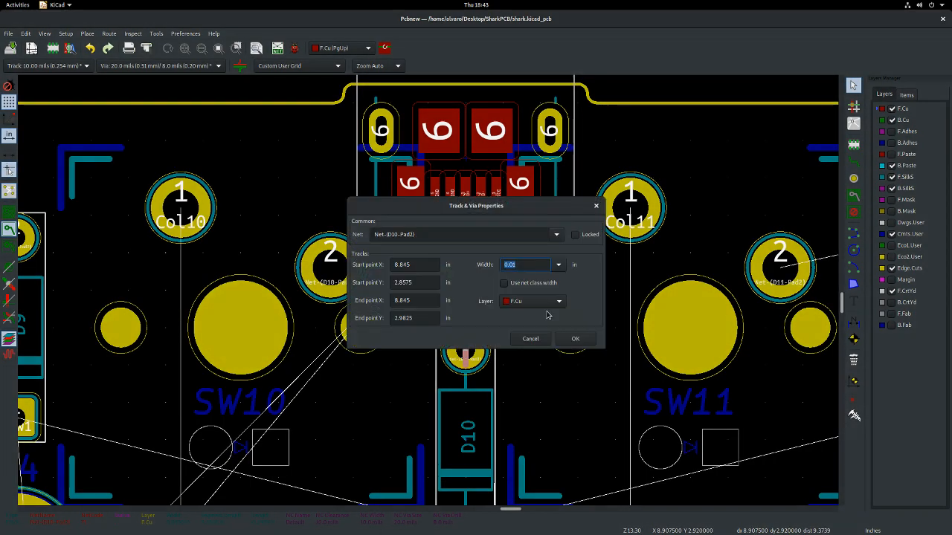
click(537, 301)
click(538, 318)
click(575, 339)
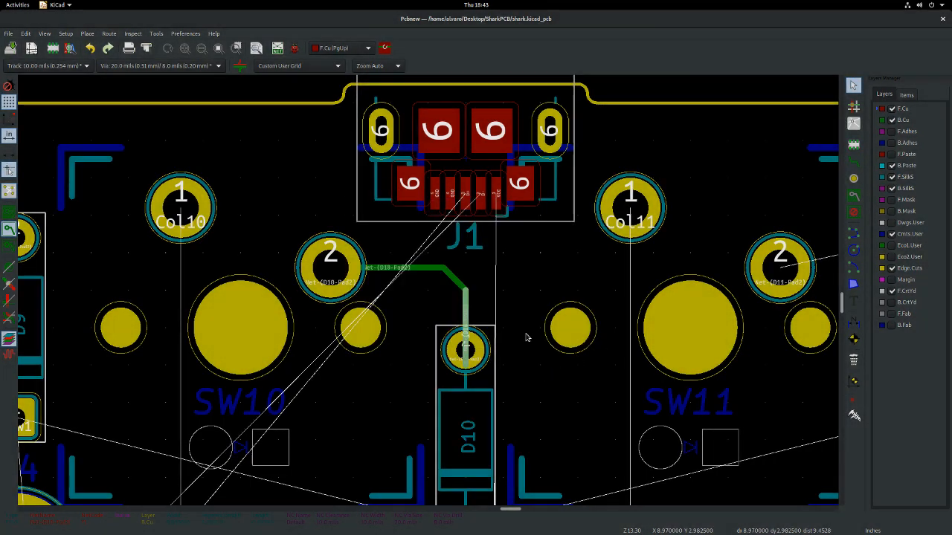
scroll(428, 293, down, 1)
scroll(427, 293, up, 4)
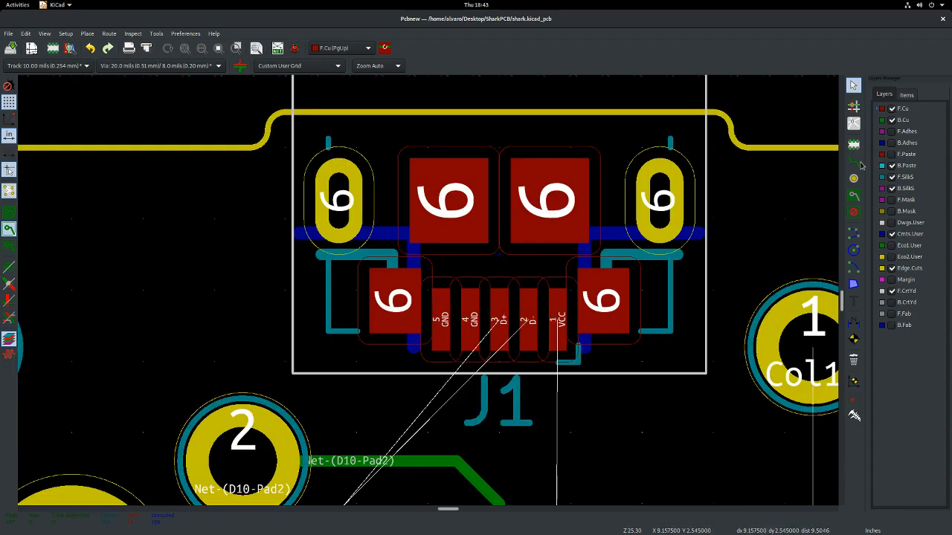
key(x)
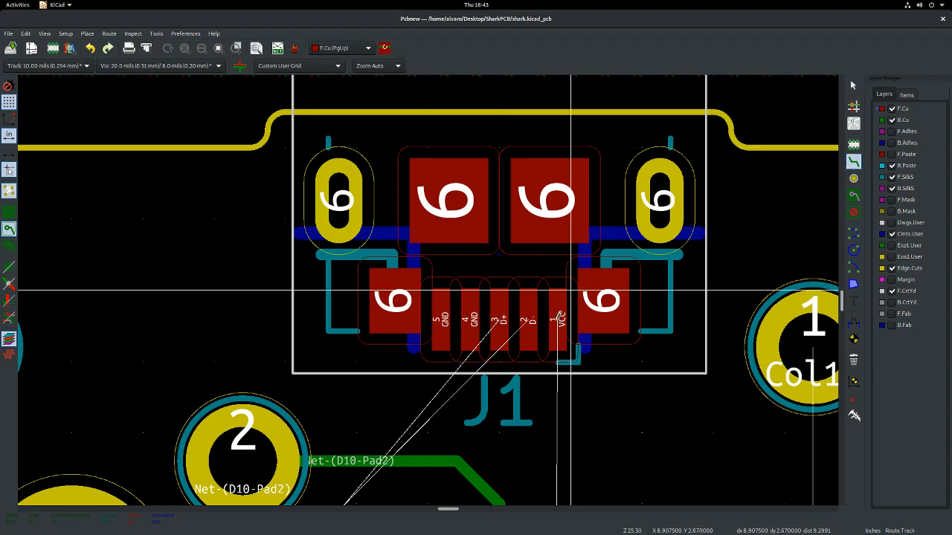
click(495, 305)
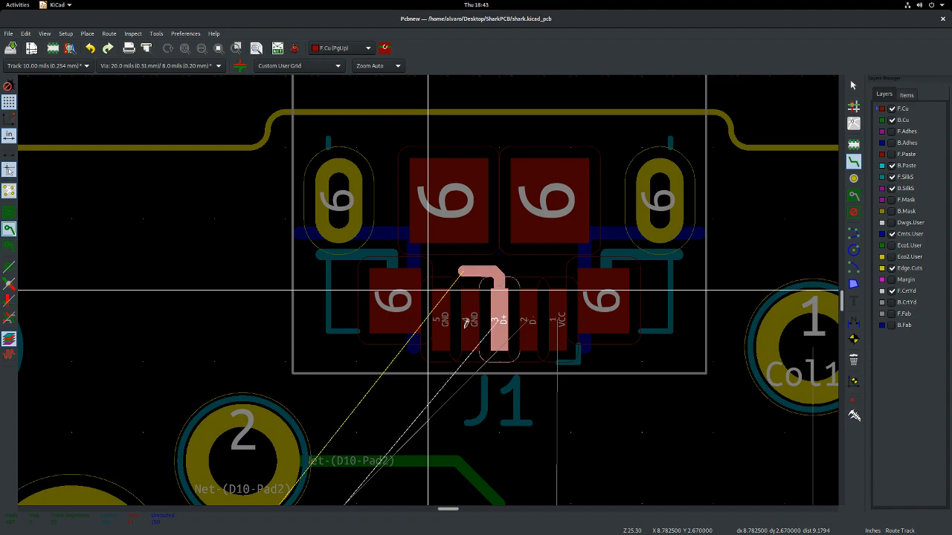
click(495, 308)
click(496, 308)
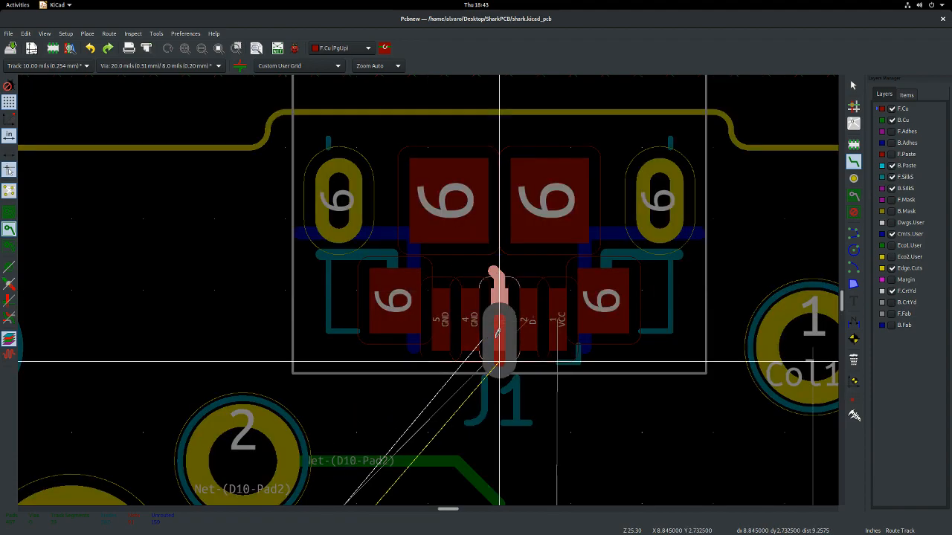
key(Escape)
key(Escape)
- Route a 10 mil D+ track on F.Cu from J1's pad 3 straight down to the lower bend of the Net-(D10-Pad2) track
key(x)
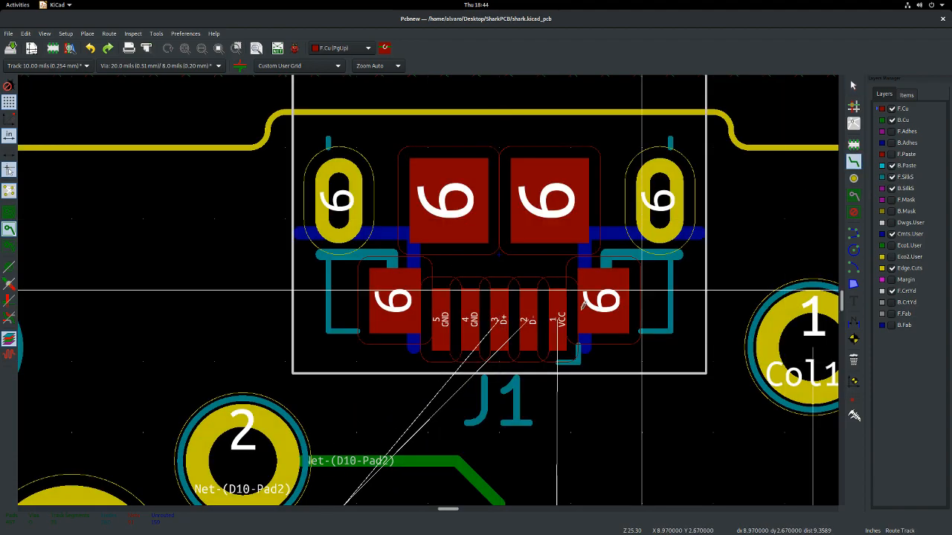
click(502, 315)
scroll(427, 322, up, 3)
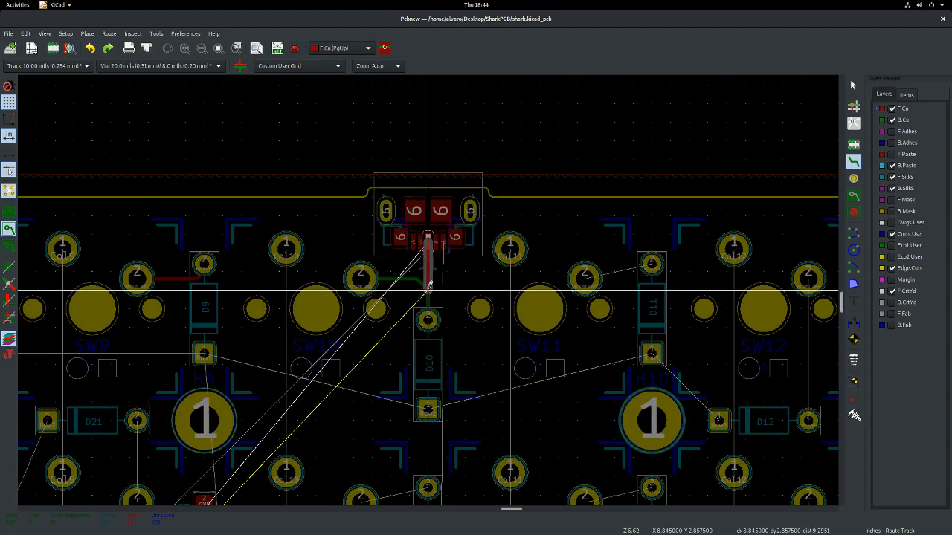
click(429, 285)
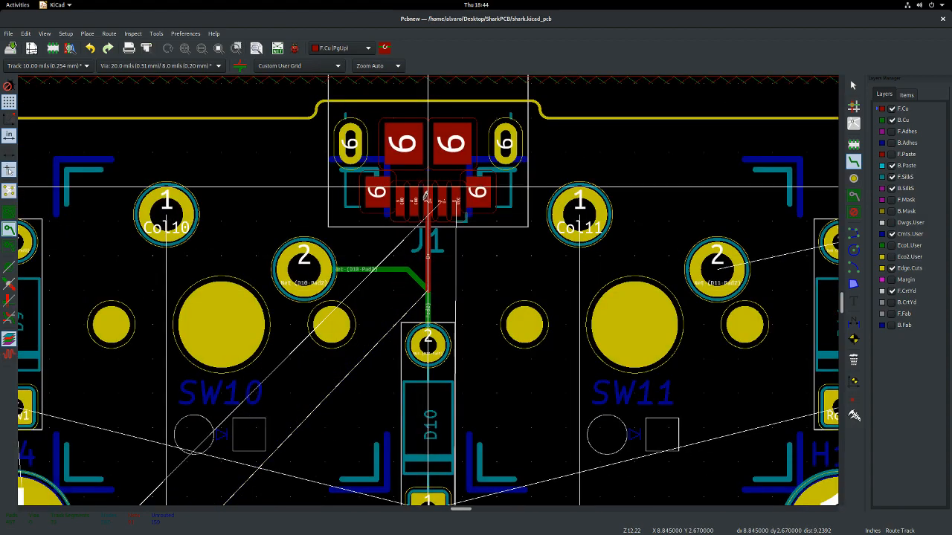
- Set the user-defined grid size to 0.01 in for both X and Y
scroll(429, 283, up, 1)
scroll(429, 284, up, 8)
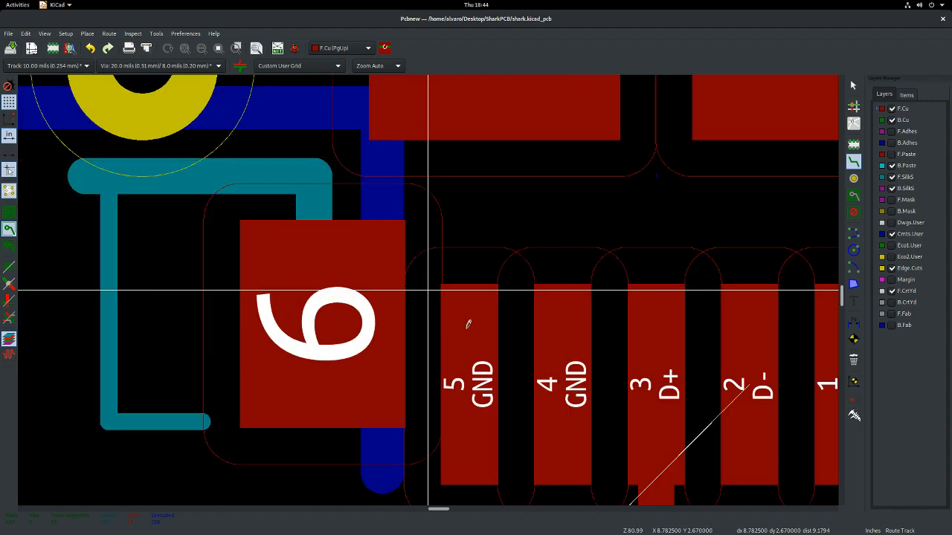
click(45, 34)
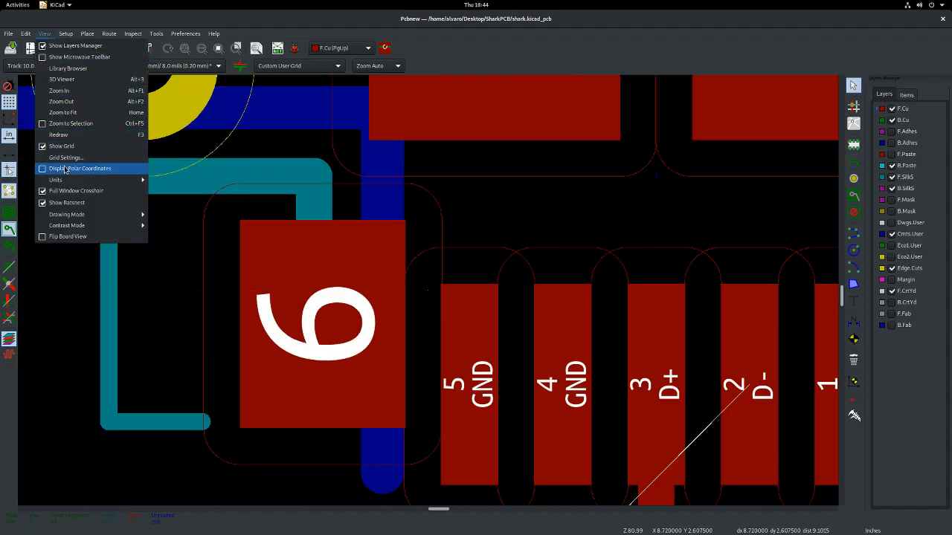
mouse_move(9, 35)
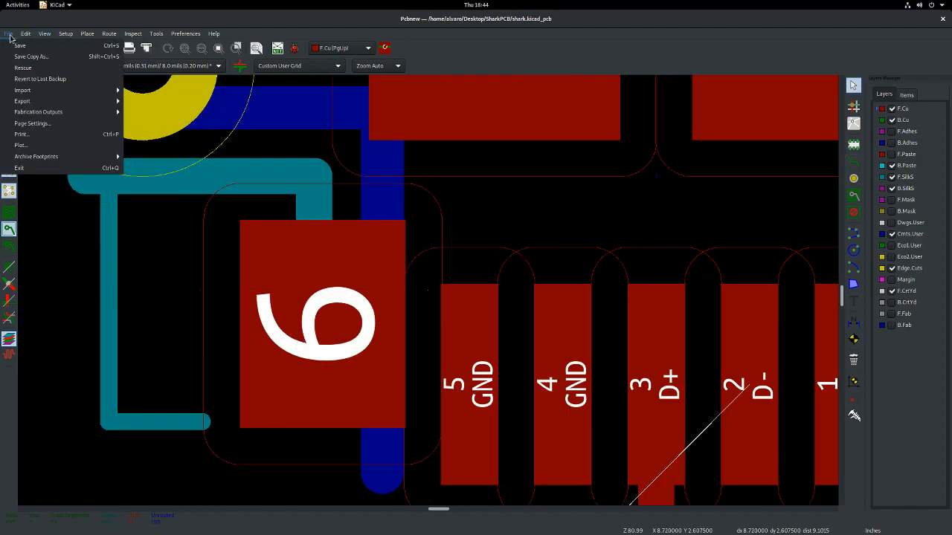
mouse_move(45, 33)
click(61, 156)
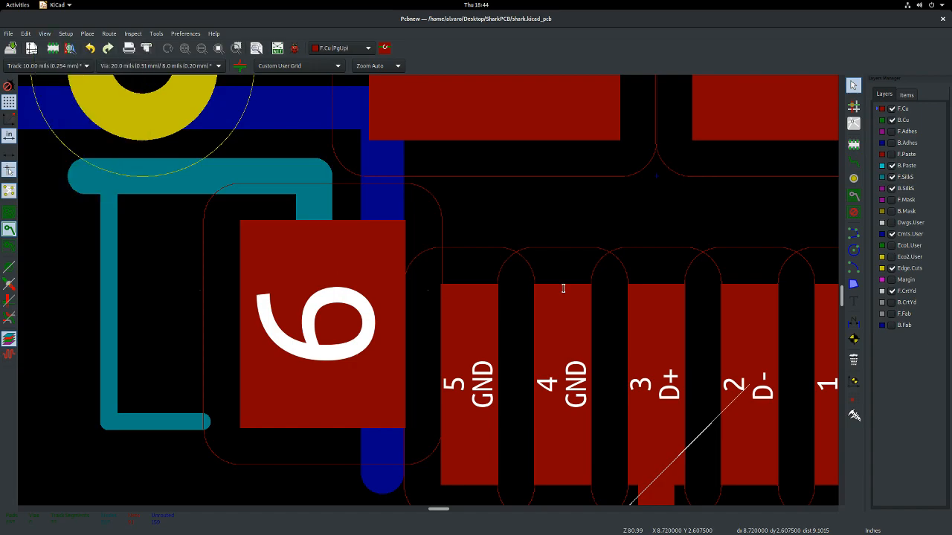
click(518, 264)
text(0.01)
key(Return)
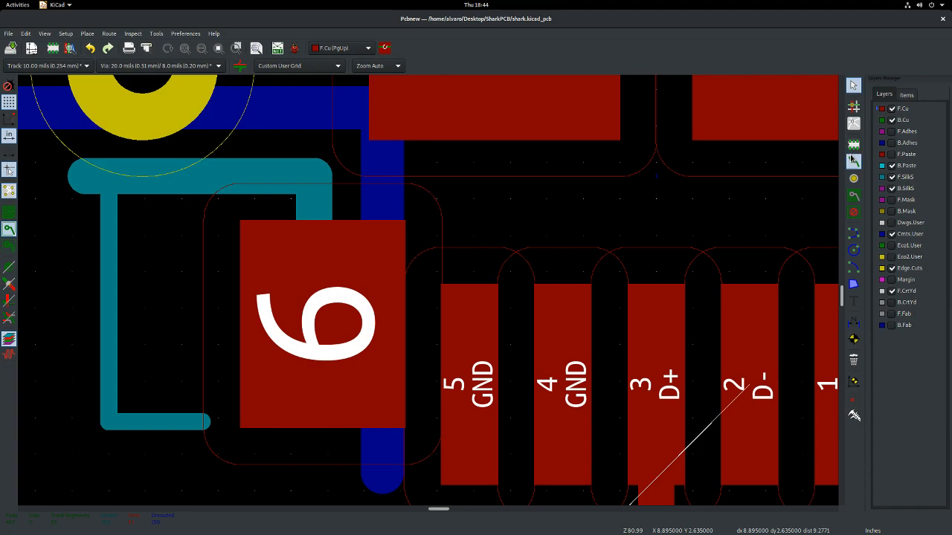
- Route a 10 mil GND track on F.Cu from J1's pad 4 straight down, ending level with the D+ track
click(583, 346)
scroll(583, 345, down, 4)
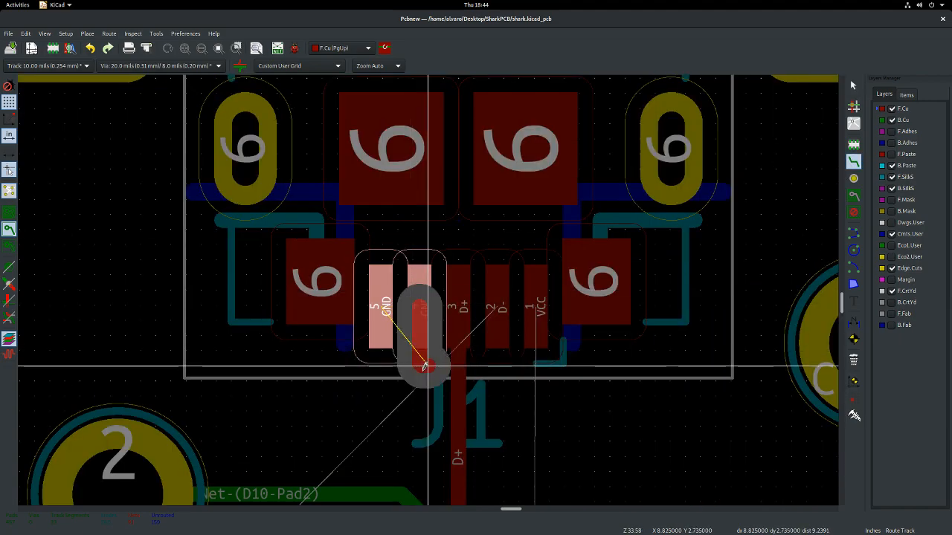
scroll(429, 286, up, 1)
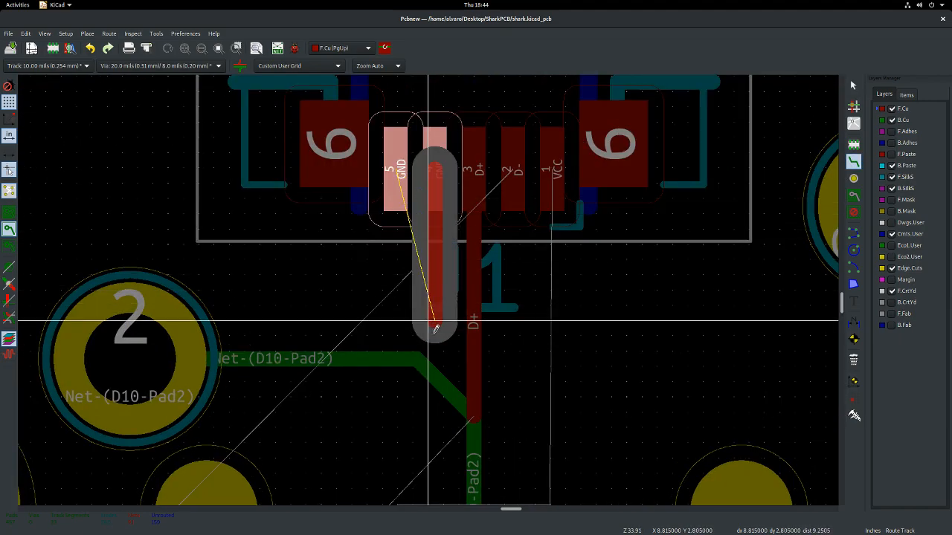
double_click(440, 409)
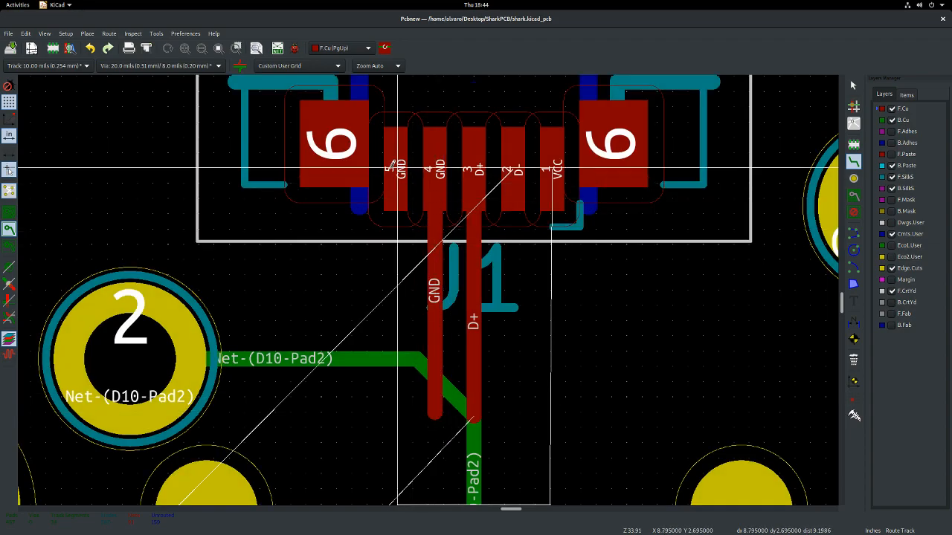
- Join J1's GND pads 5 and 4 with a short horizontal 10 mil track on F.Cu
click(399, 168)
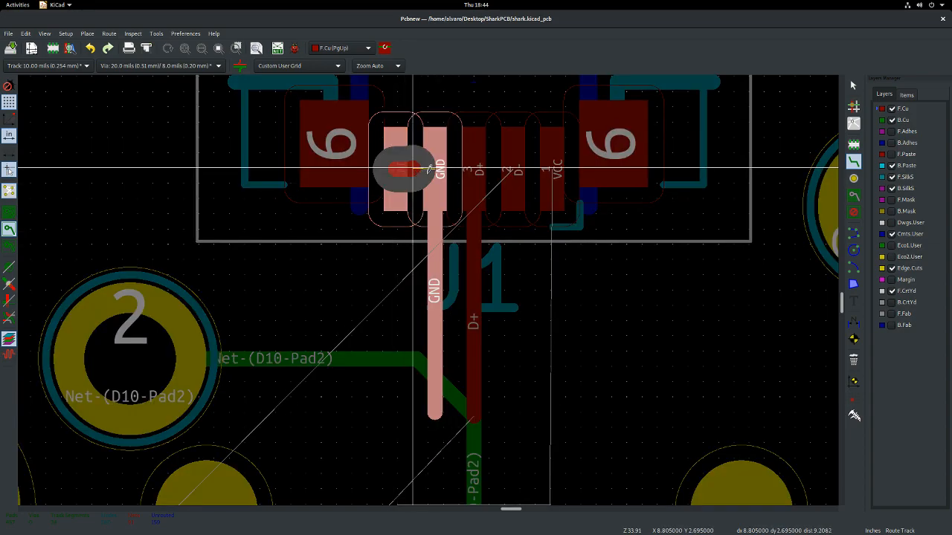
key(Escape)
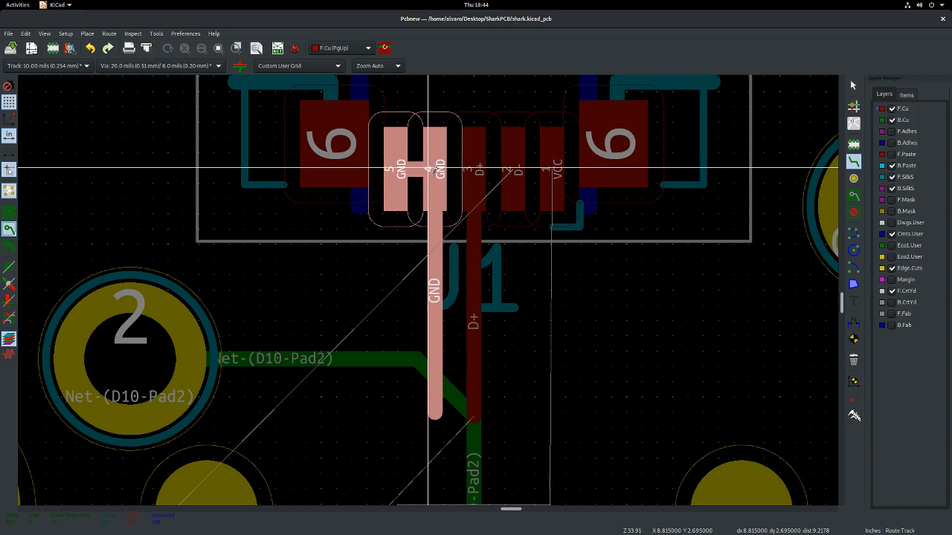
click(427, 168)
click(398, 168)
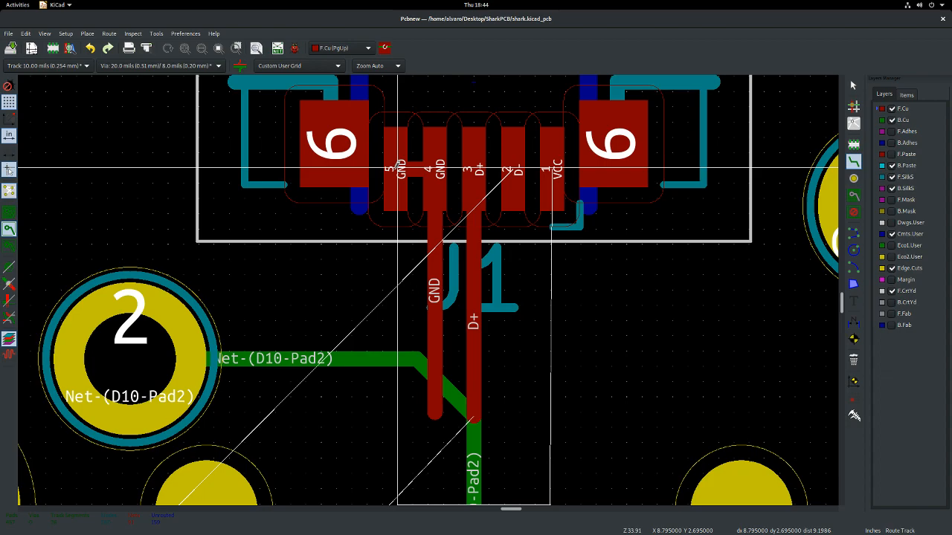
- Route a 10 mil D- track on F.Cu from J1's pad 2 straight down, parallel to the D+ track and ending level with it
scroll(398, 168, down, 3)
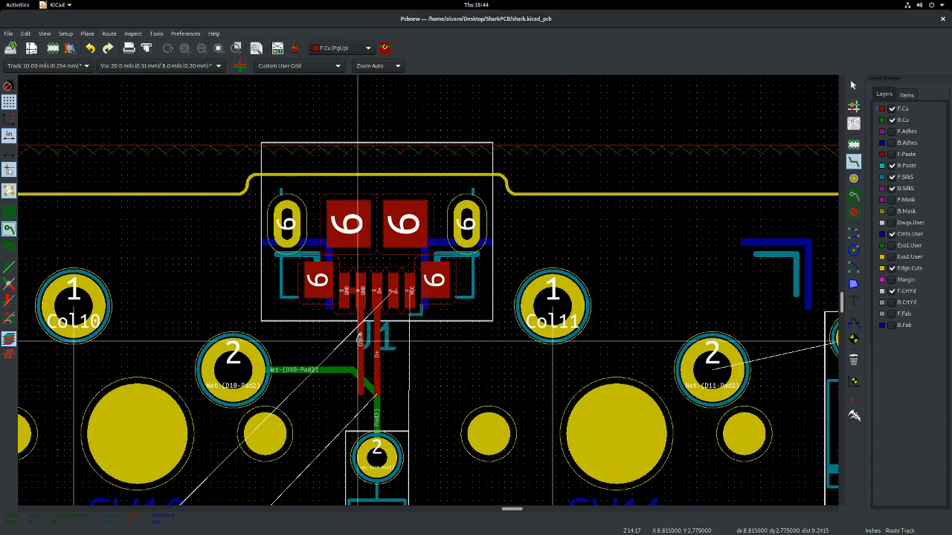
scroll(360, 338, up, 1)
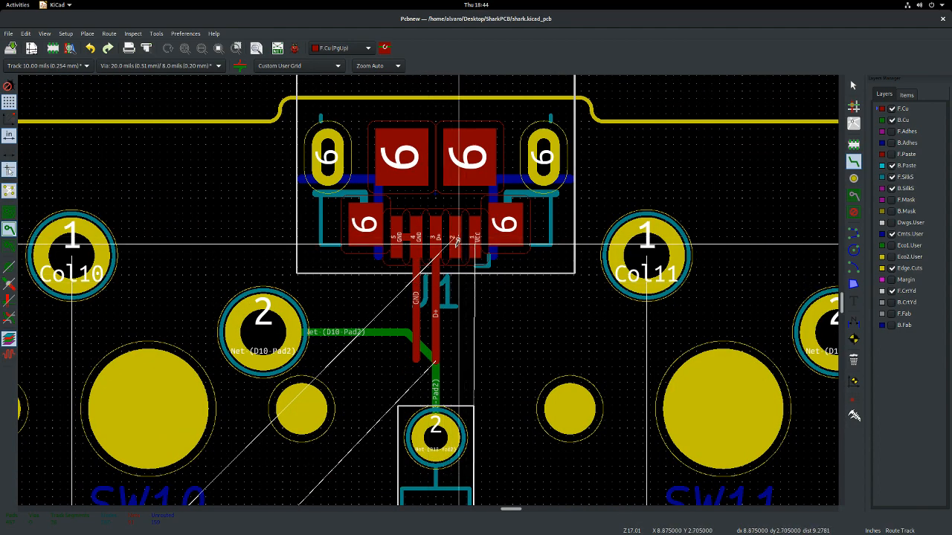
click(455, 239)
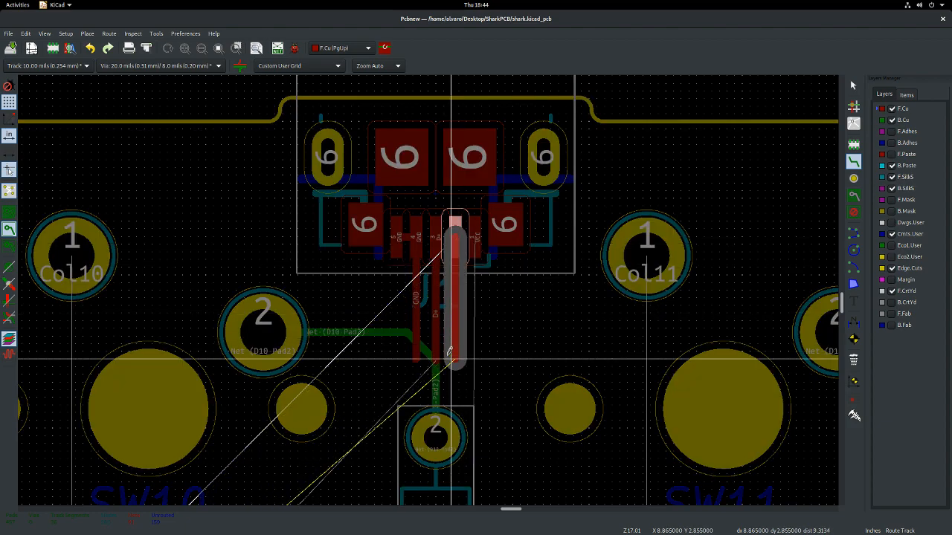
double_click(450, 359)
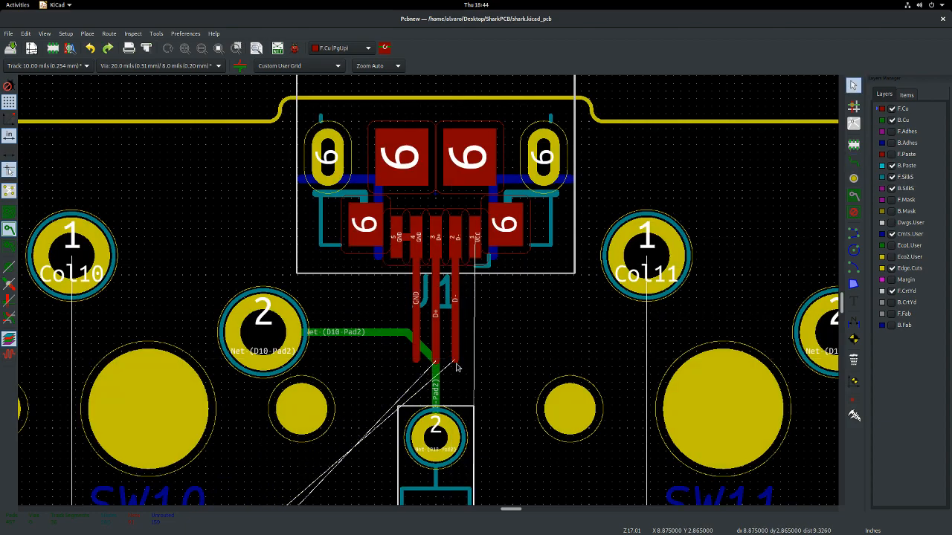
scroll(449, 361, up, 5)
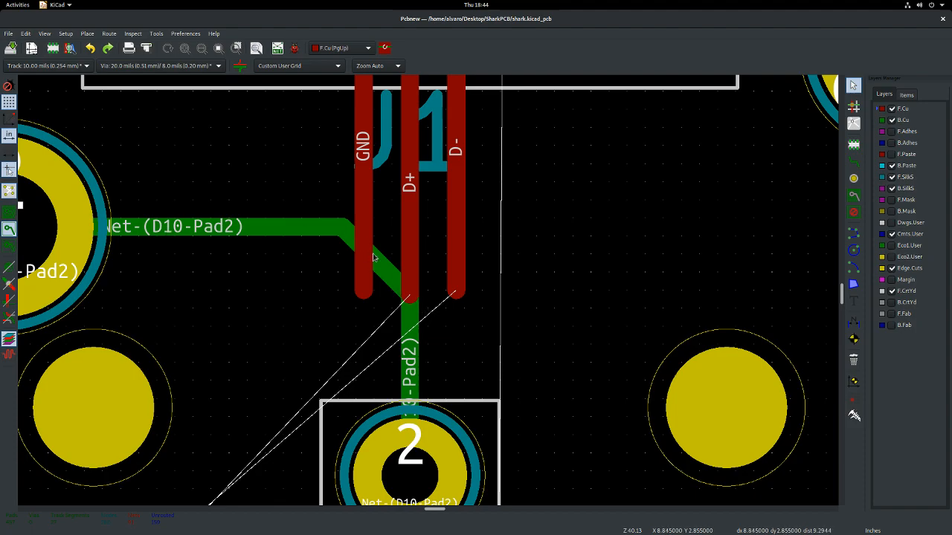
- Route a straight F.Cu track from J1's VCC pad, ending level with the neighbouring D- track
scroll(317, 248, down, 5)
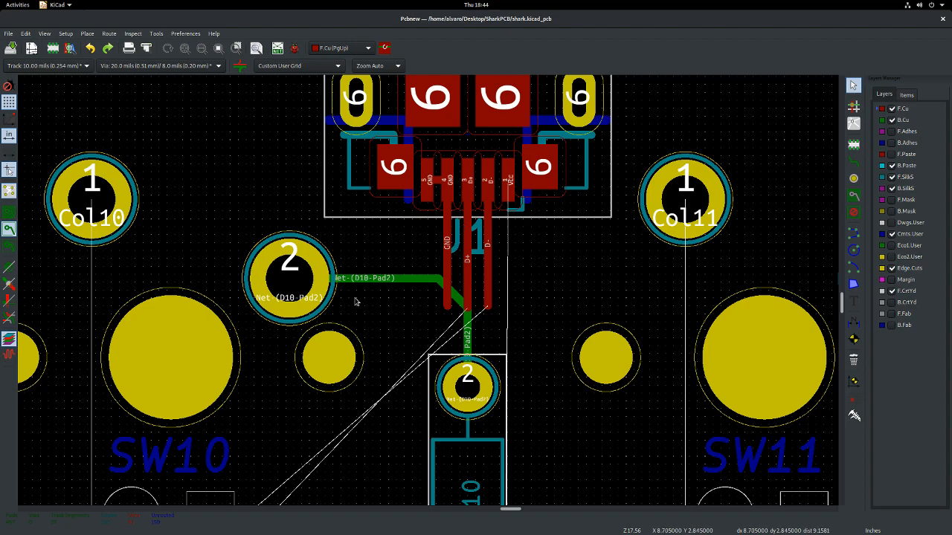
click(854, 161)
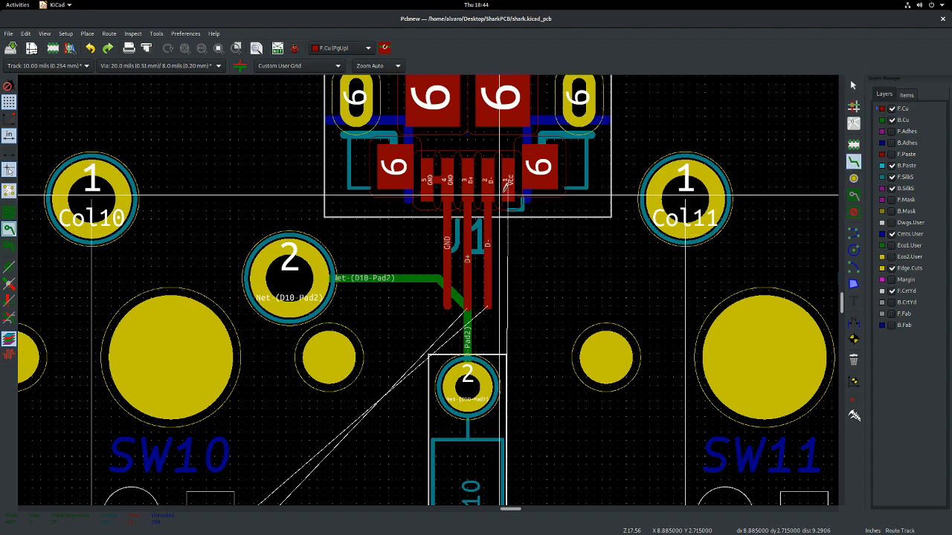
click(509, 179)
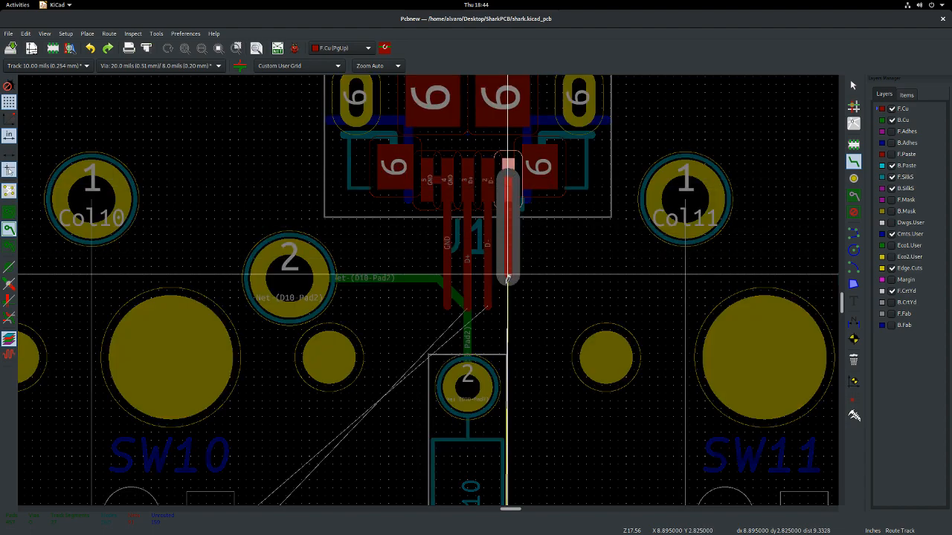
key(Escape)
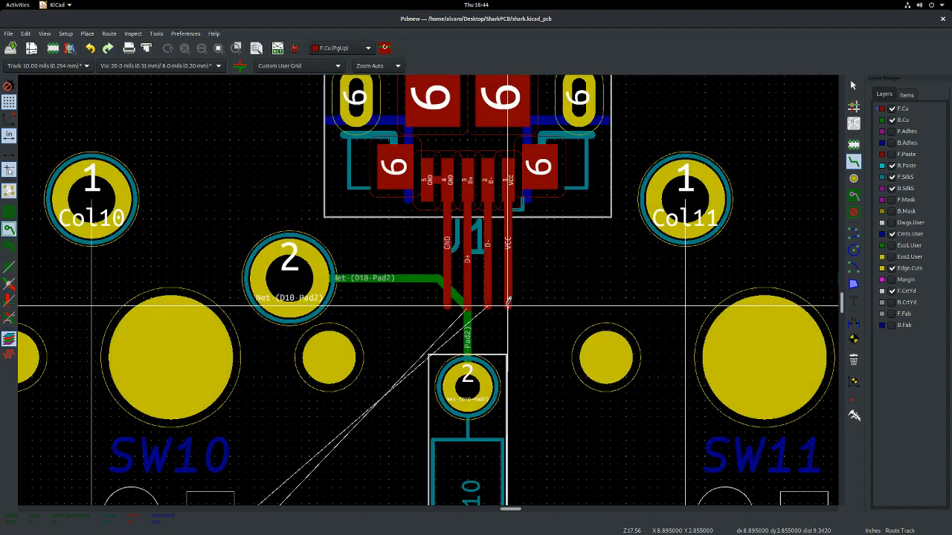
key(Escape)
- Examine the tracks running from USB connector J1 and the surrounding pads of SW10 and D10
scroll(509, 301, down, 3)
scroll(426, 292, up, 3)
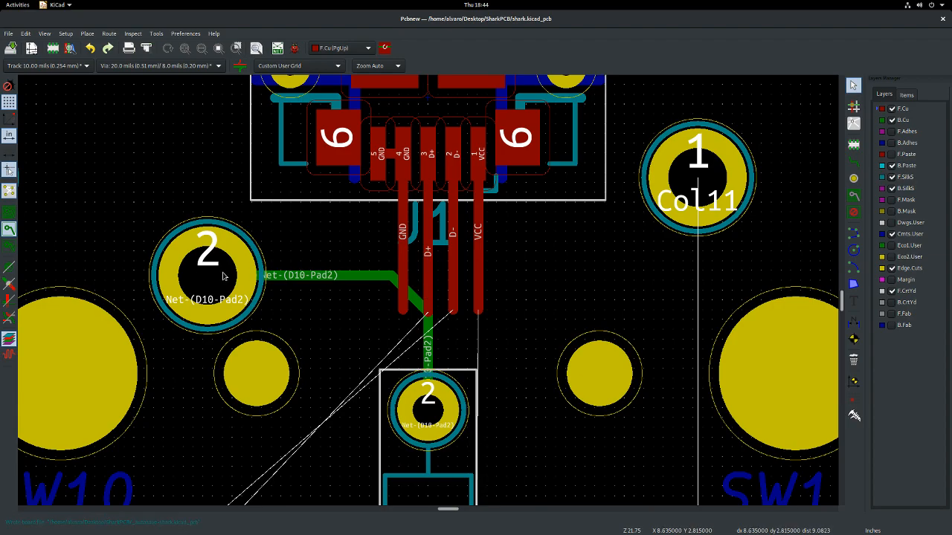
scroll(429, 292, down, 4)
scroll(435, 294, up, 5)
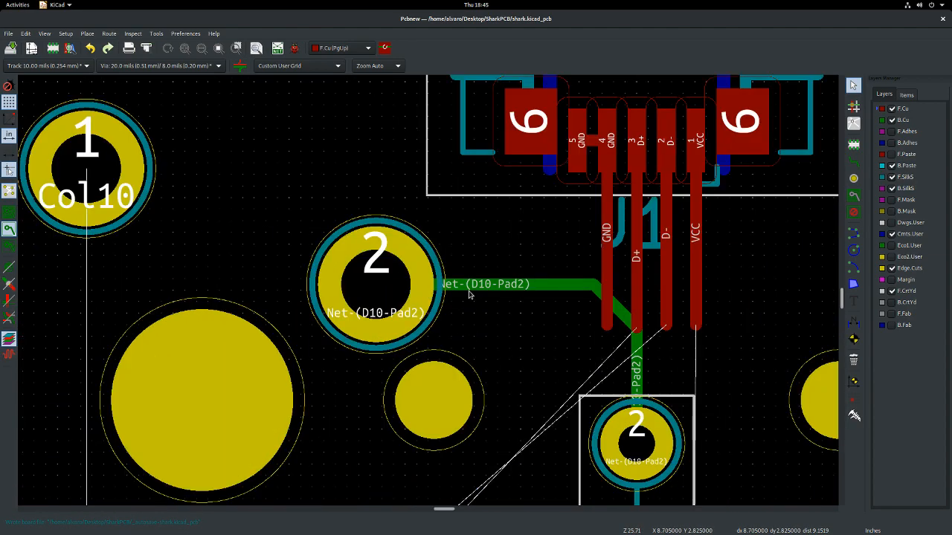
scroll(468, 294, down, 2)
scroll(456, 295, down, 1)
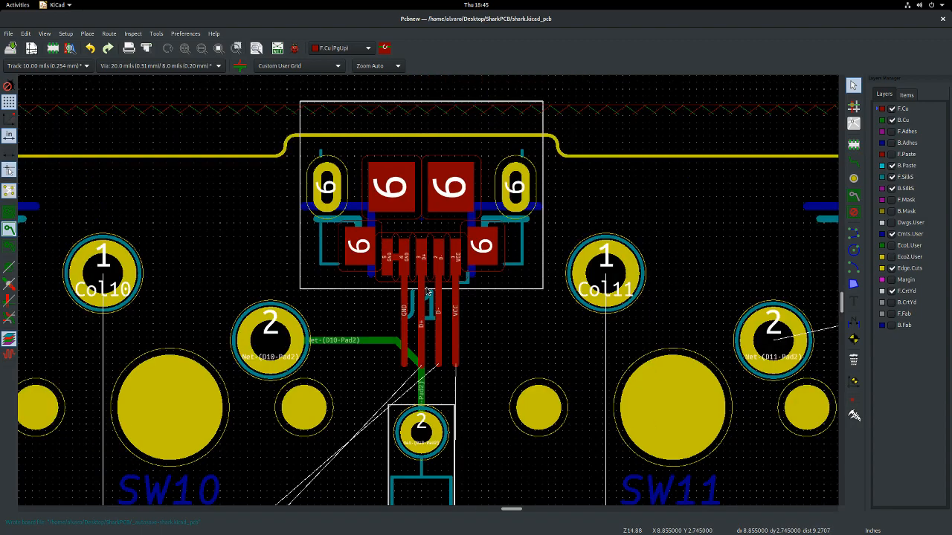
scroll(428, 292, down, 11)
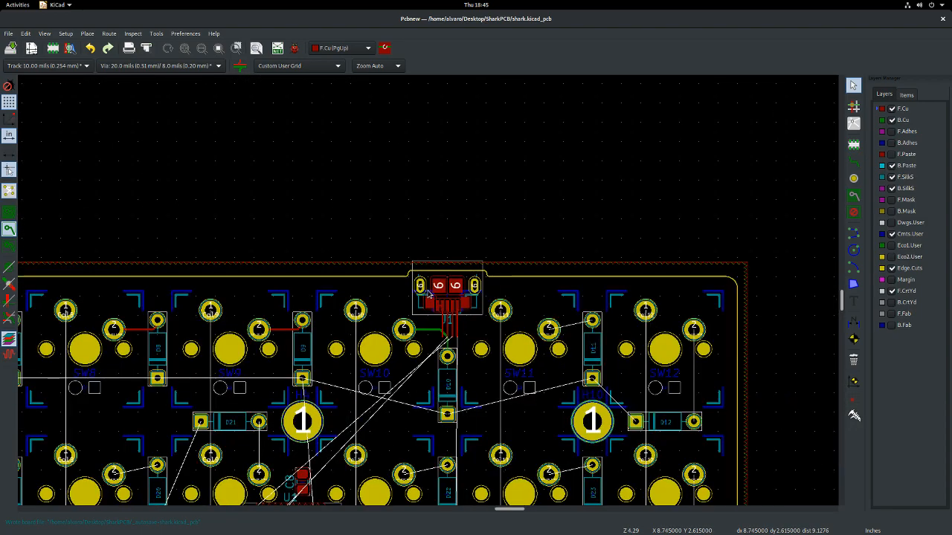
scroll(428, 292, up, 15)
scroll(425, 293, down, 5)
scroll(376, 314, up, 3)
scroll(375, 314, down, 7)
scroll(402, 297, up, 6)
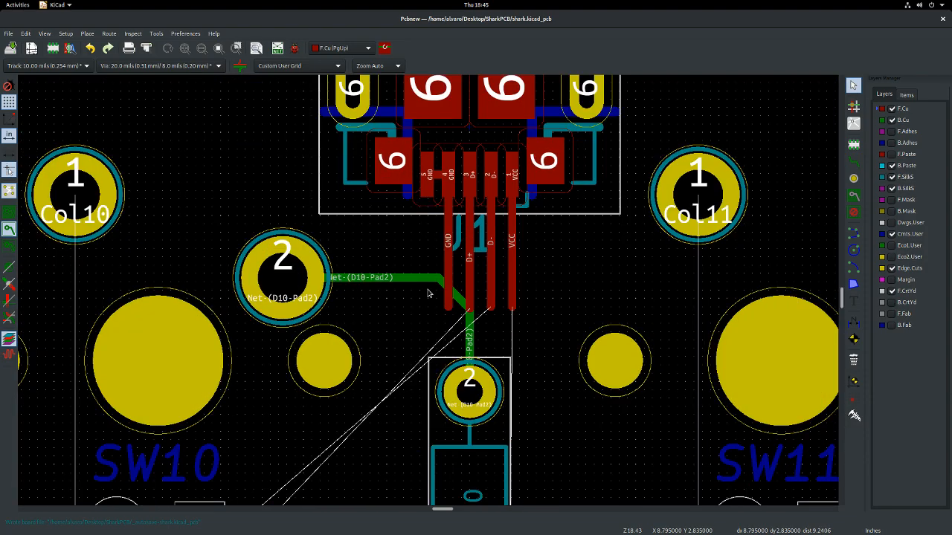
- Examine the area around microcontroller U1, including C8, R3 and the ratsnest lines to the USB connector
scroll(429, 295, down, 8)
scroll(429, 295, down, 4)
scroll(429, 293, up, 6)
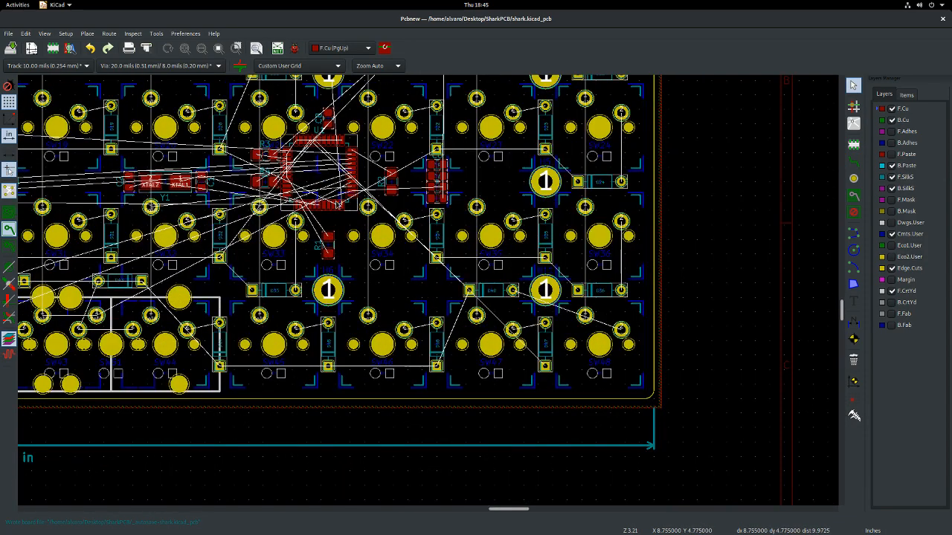
scroll(429, 294, up, 1)
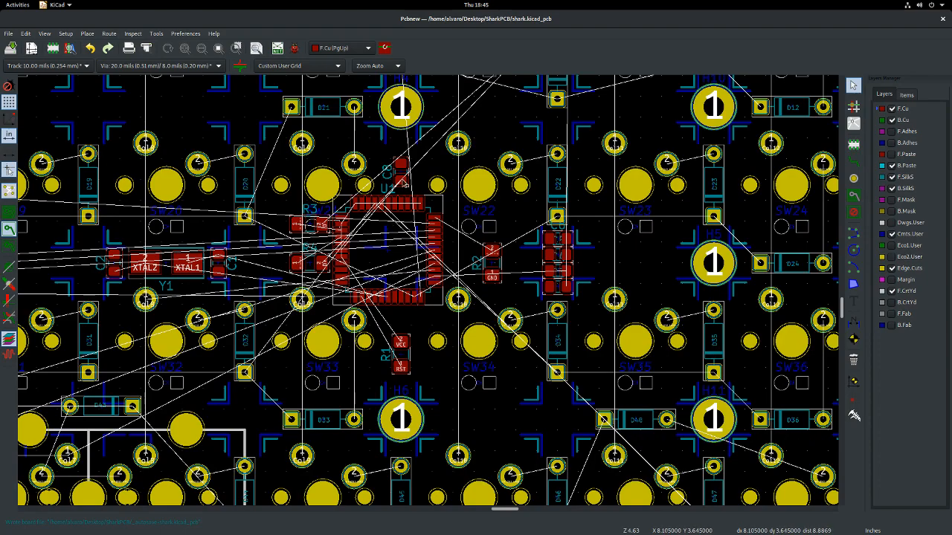
scroll(429, 296, up, 3)
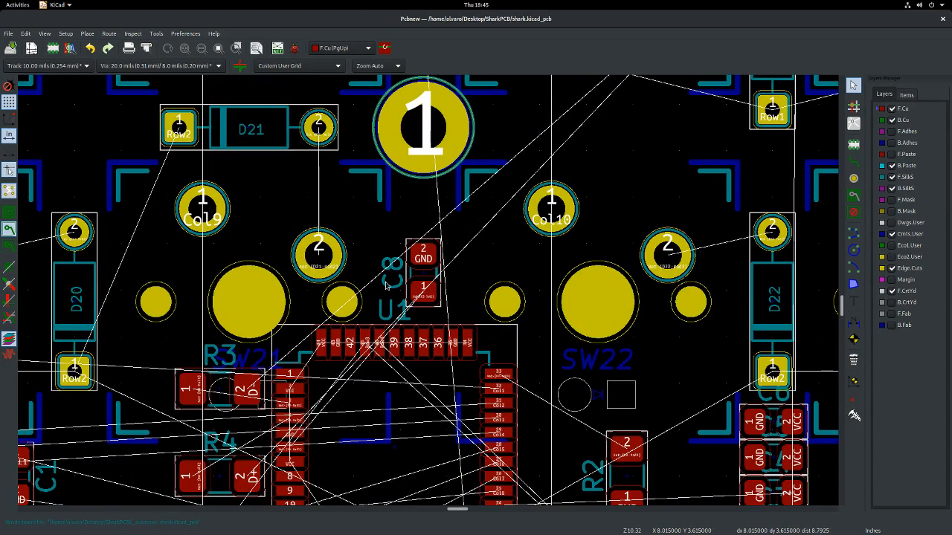
scroll(429, 294, down, 4)
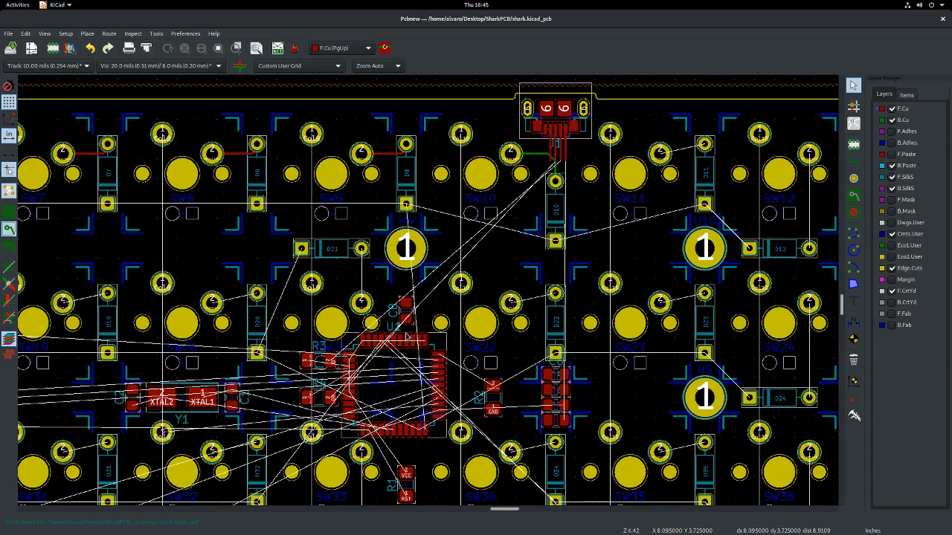
scroll(429, 293, up, 3)
scroll(429, 294, up, 1)
- Inspect microcontroller U1 and its surrounding components in the 3D view, then return to the board layout
key(alt+3)
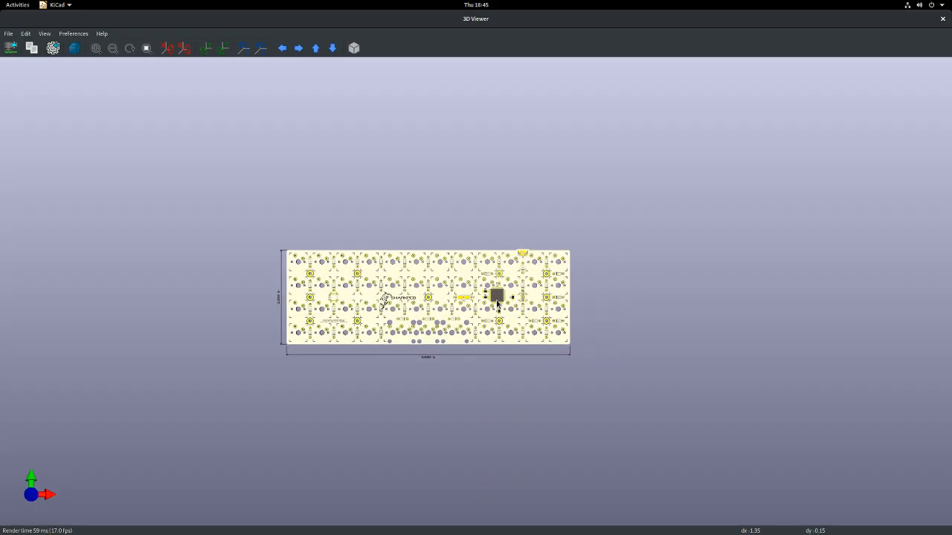
middle_drag(497, 302, 466, 301)
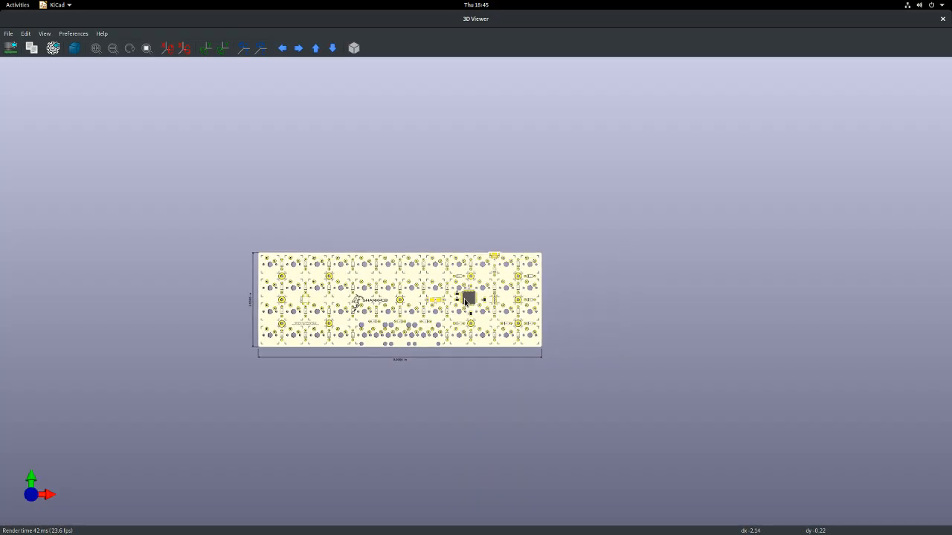
scroll(469, 300, down, 1)
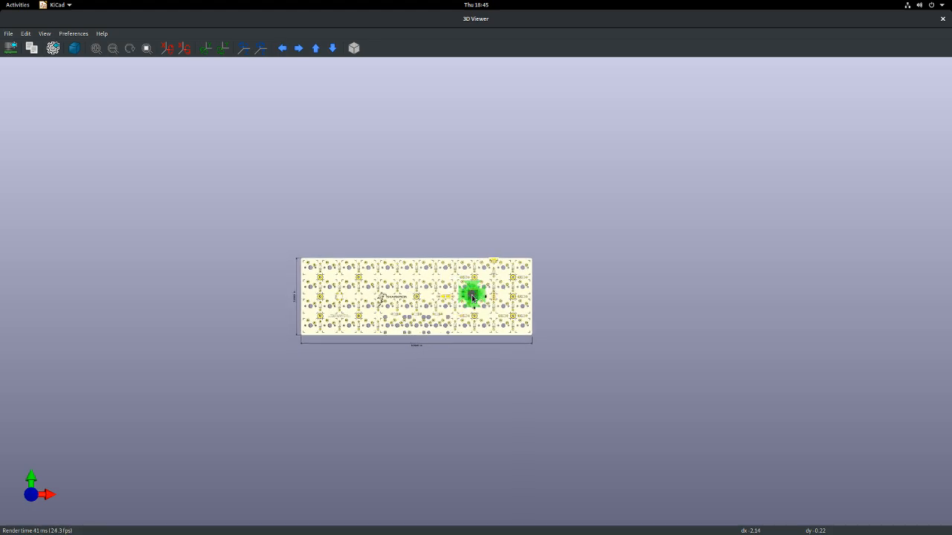
scroll(469, 299, up, 10)
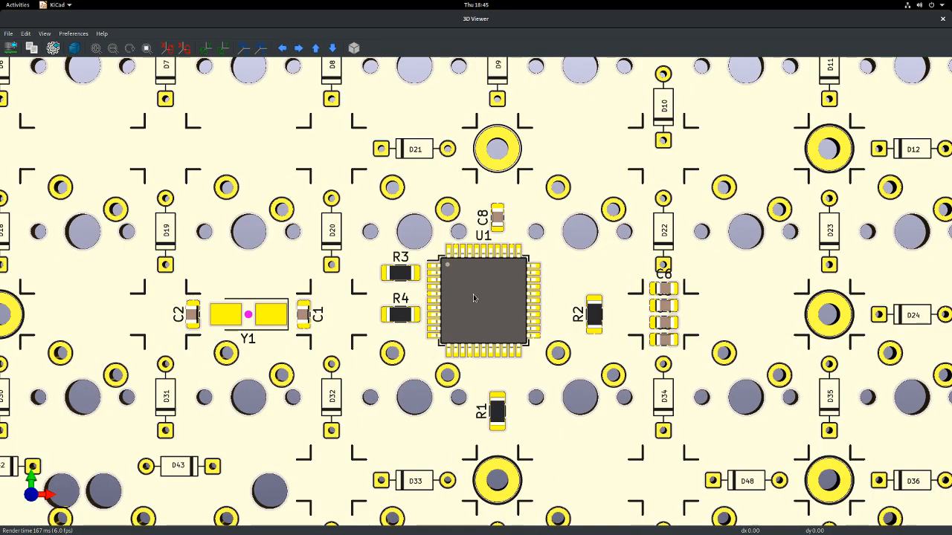
scroll(474, 298, up, 1)
drag(524, 423, 526, 326)
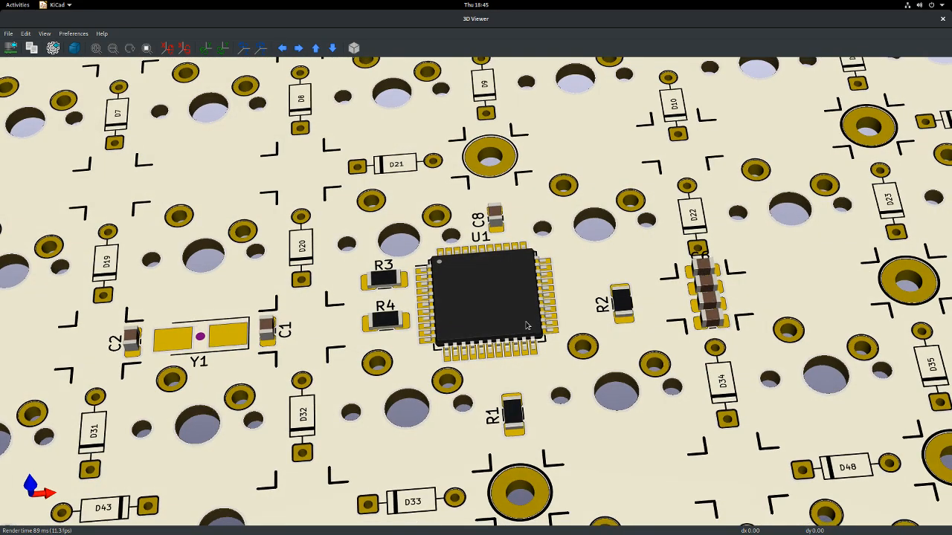
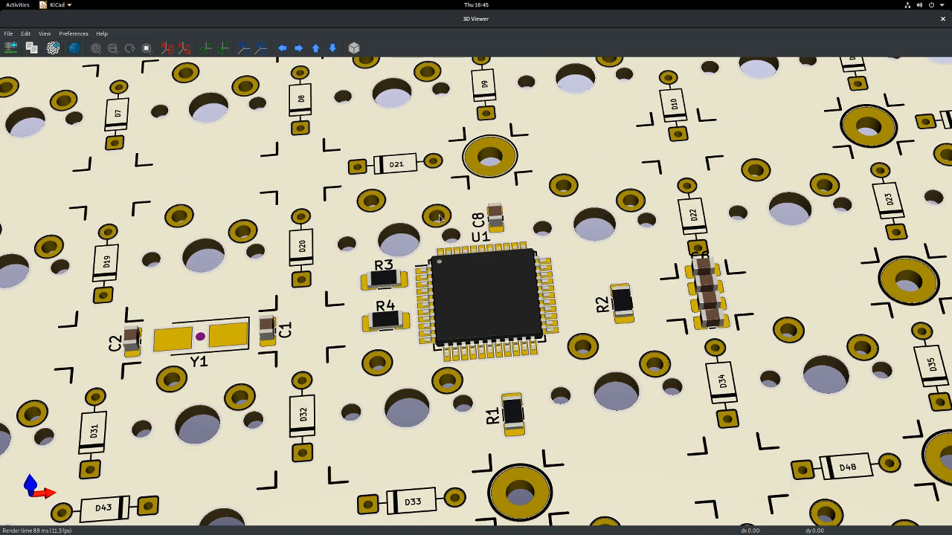
click(943, 20)
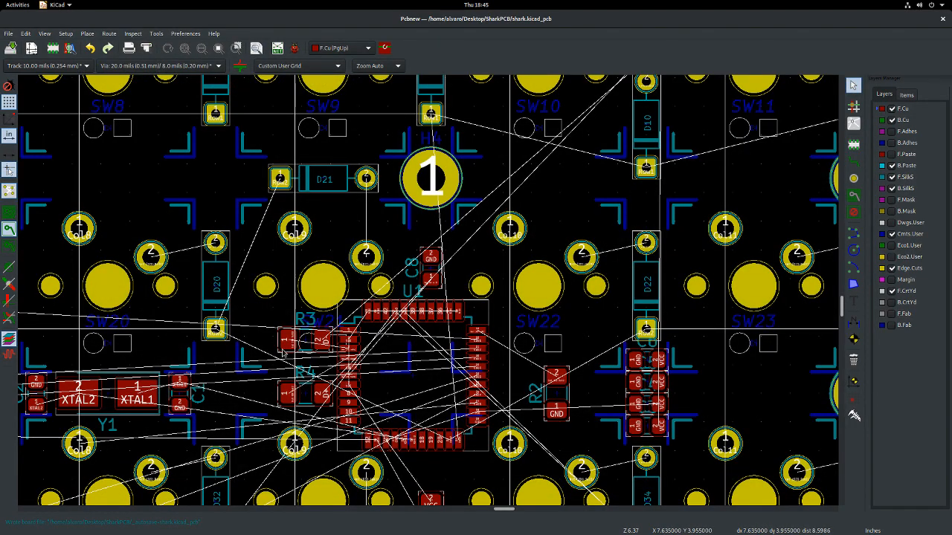
- Place a through via in the free space beside pad 1 of resistor R3, on the side away from U1
scroll(429, 293, up, 3)
scroll(429, 294, up, 3)
scroll(464, 268, down, 3)
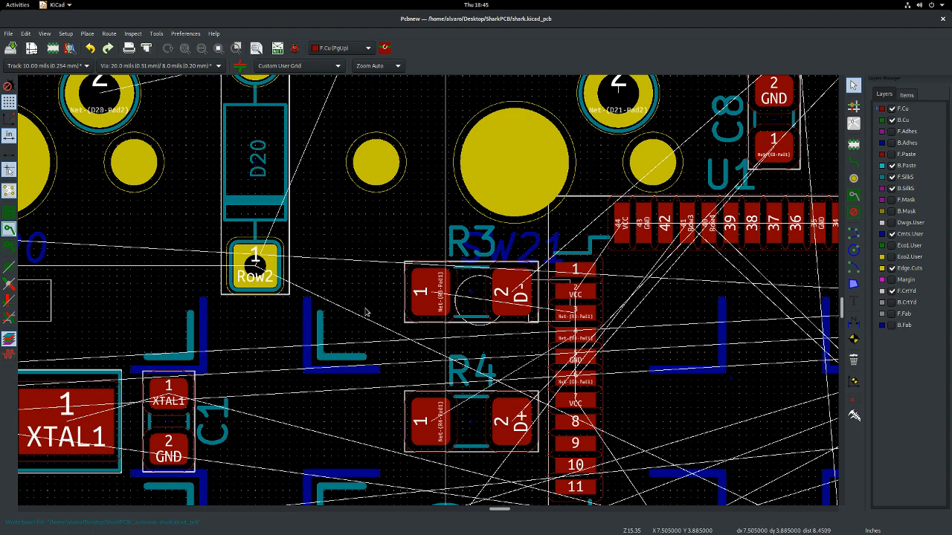
click(854, 179)
click(365, 297)
key(Escape)
- Check the net name of R3's pad 1 and the net assigned to the via beside it
double_click(415, 299)
key(Tab)
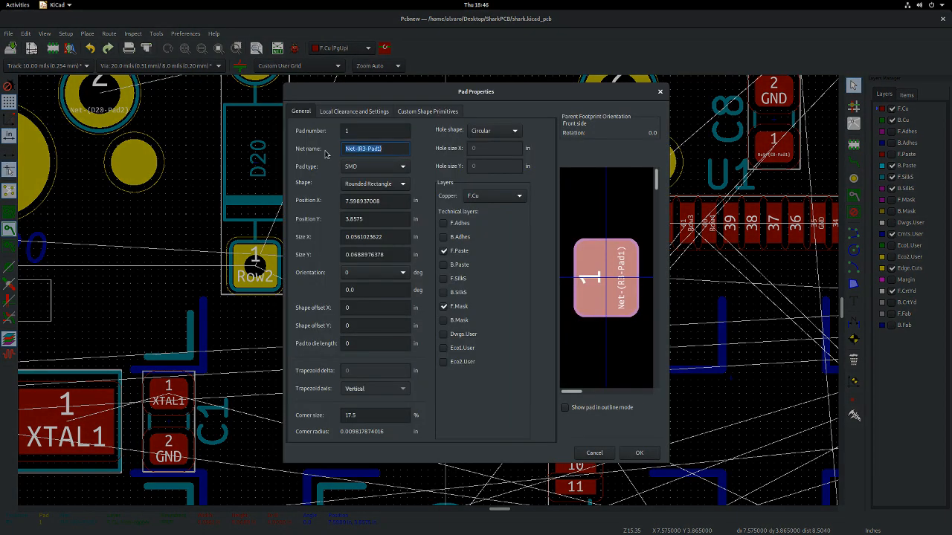
key(Escape)
double_click(369, 305)
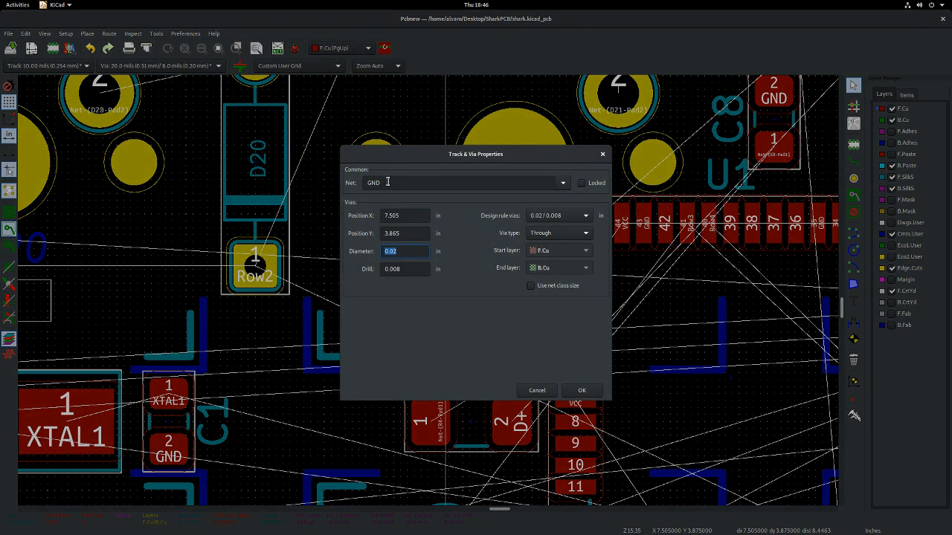
click(585, 391)
double_click(420, 293)
key(Tab)
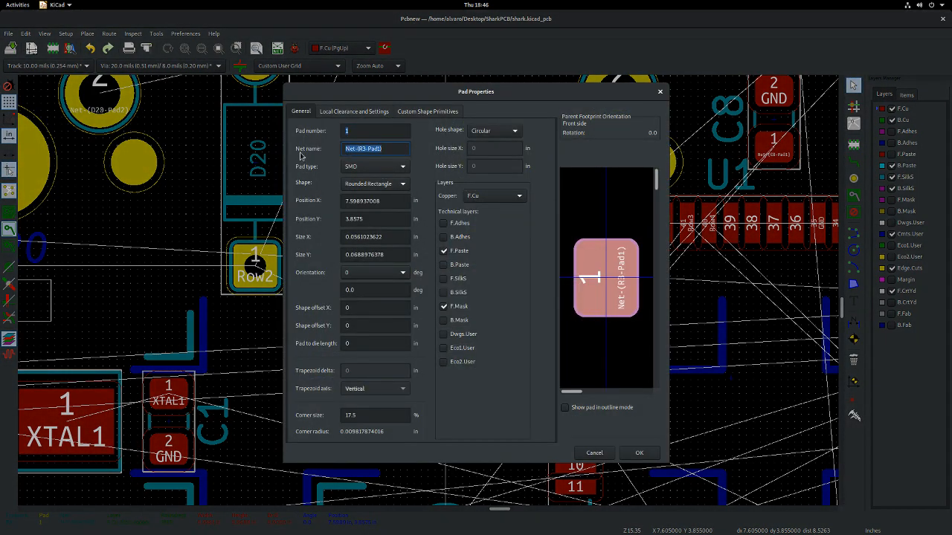
key(Escape)
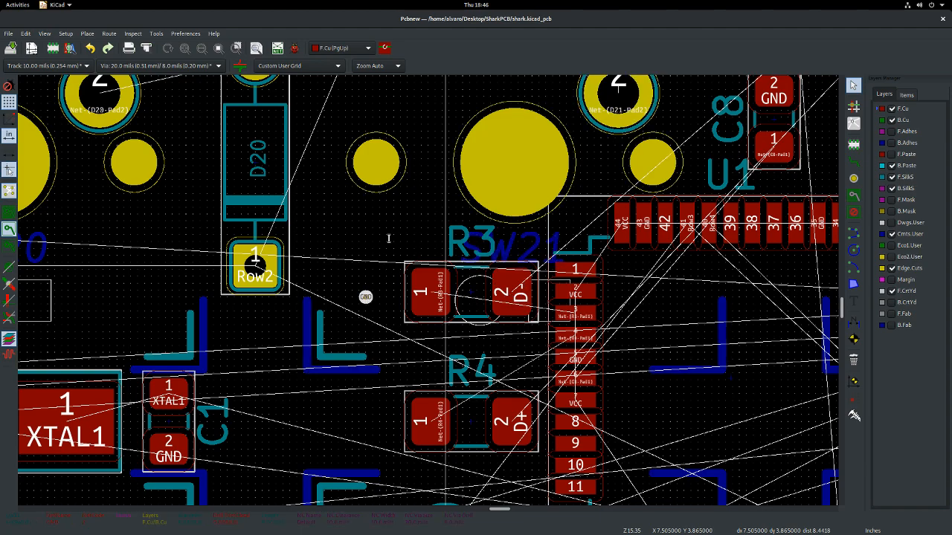
double_click(368, 302)
drag(394, 184, 354, 181)
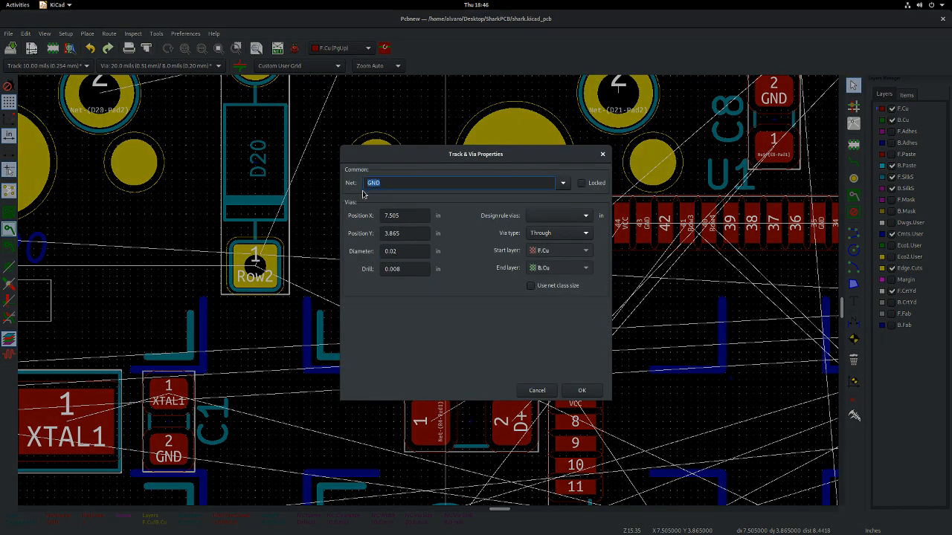
click(562, 183)
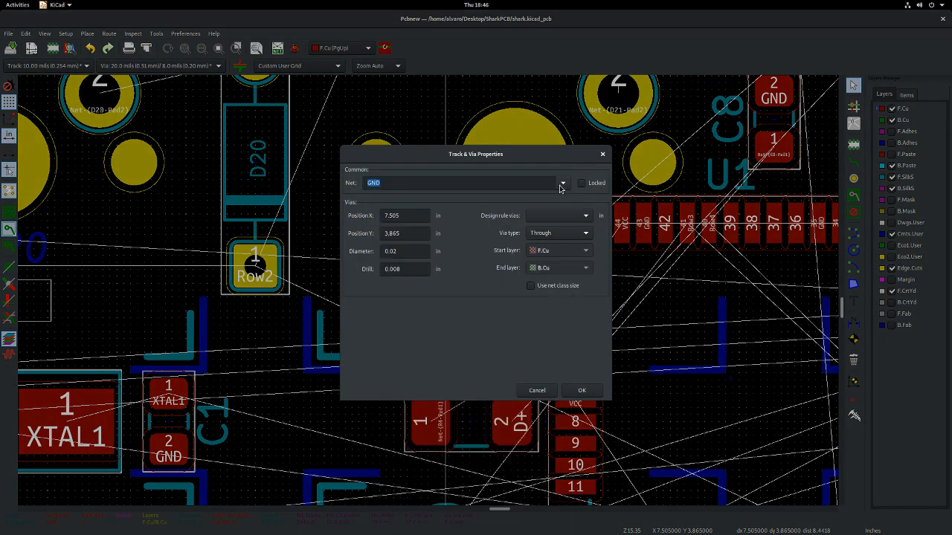
key(Escape)
key(Escape)
- Assign the via beside R3 to the net Net-(R3-Pad1)
scroll(321, 334, up, 4)
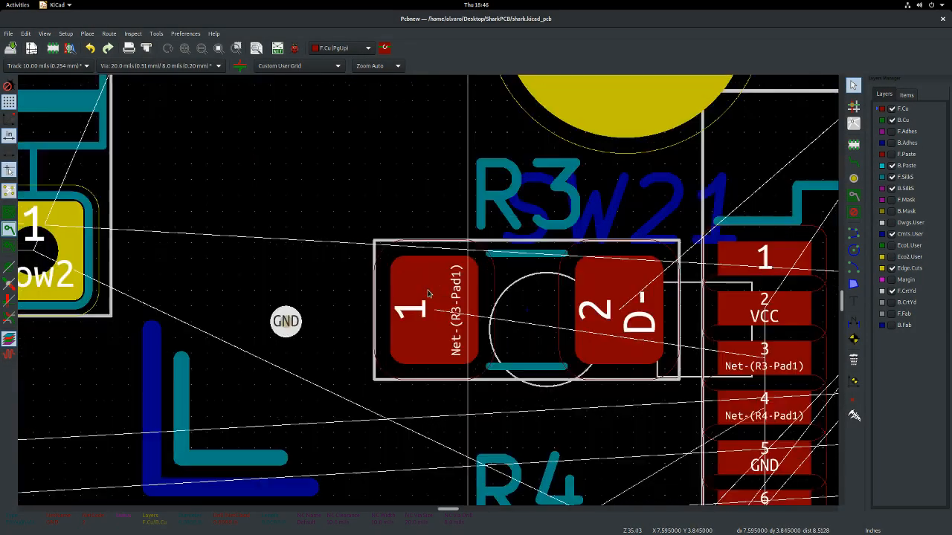
double_click(297, 325)
click(562, 183)
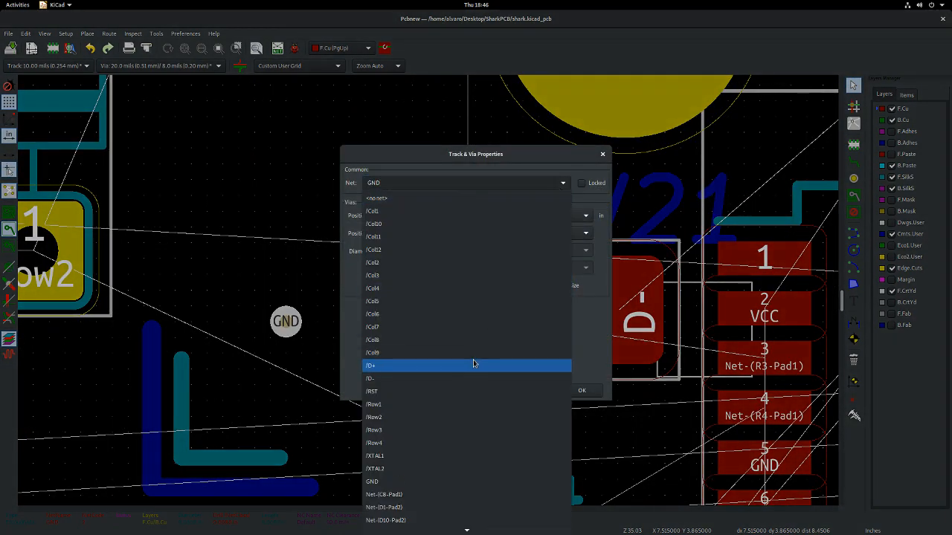
scroll(423, 475, down, 5)
scroll(424, 475, down, 15)
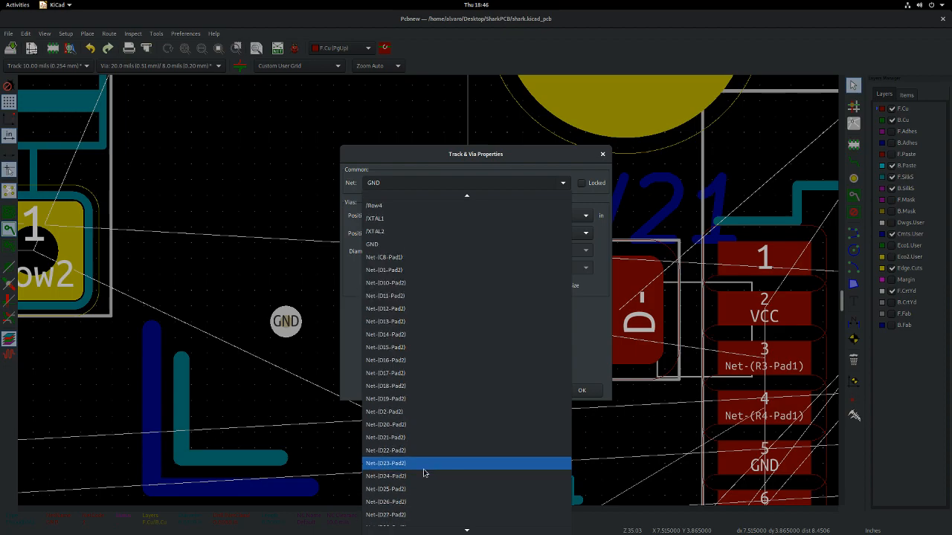
scroll(422, 478, down, 5)
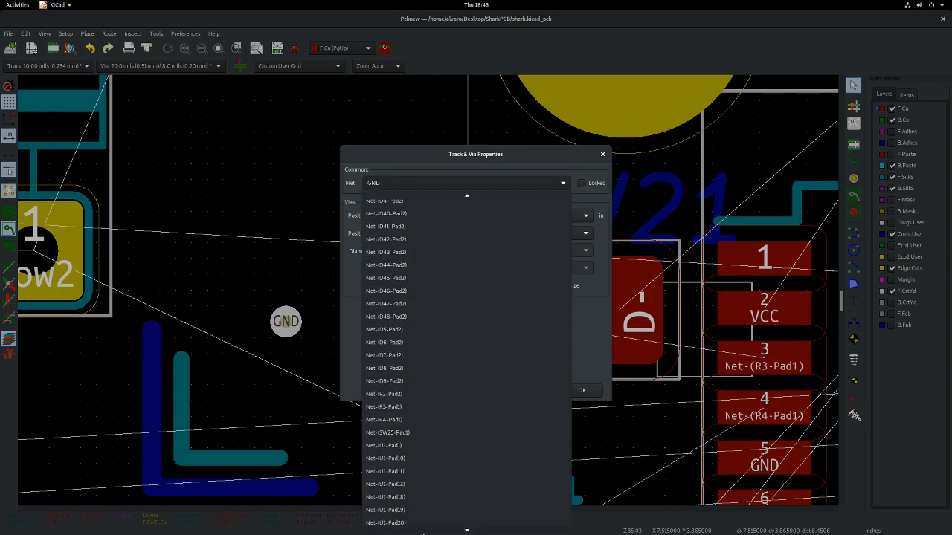
click(410, 374)
click(583, 391)
- Route an F.Cu track from pad 1 of R3 to the via beside it
key(x)
click(428, 306)
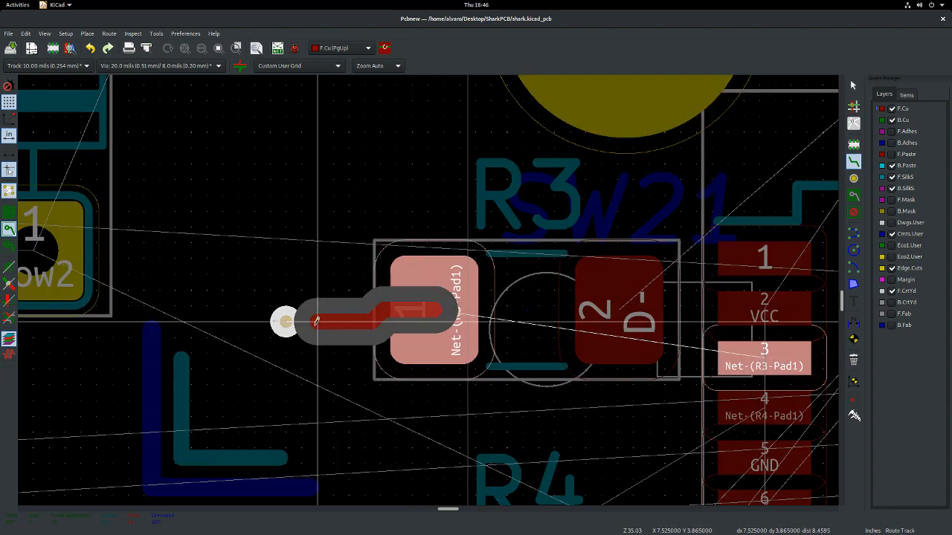
click(288, 321)
key(Escape)
scroll(316, 310, down, 1)
scroll(428, 293, down, 2)
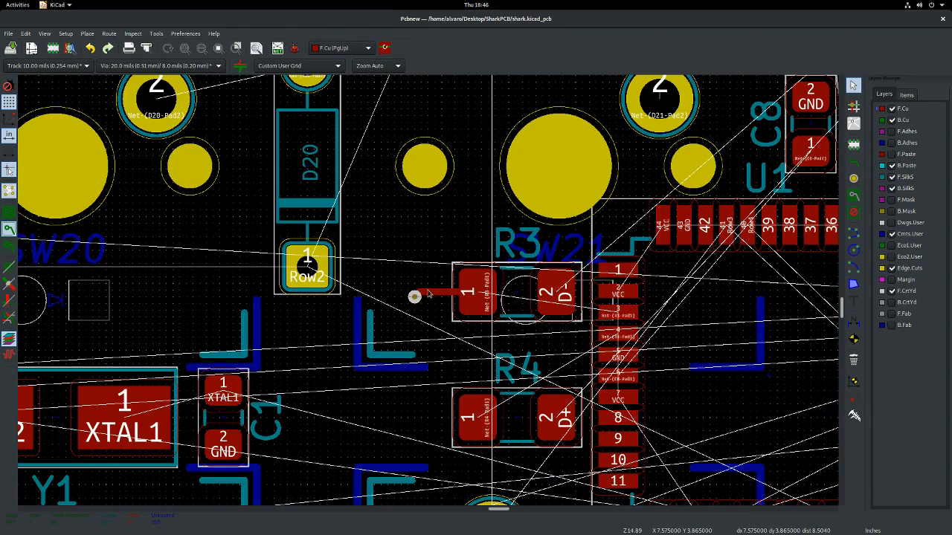
- Open the 3D view of the board and inspect the via and pad 1 of R3 on the front side
scroll(446, 328, up, 2)
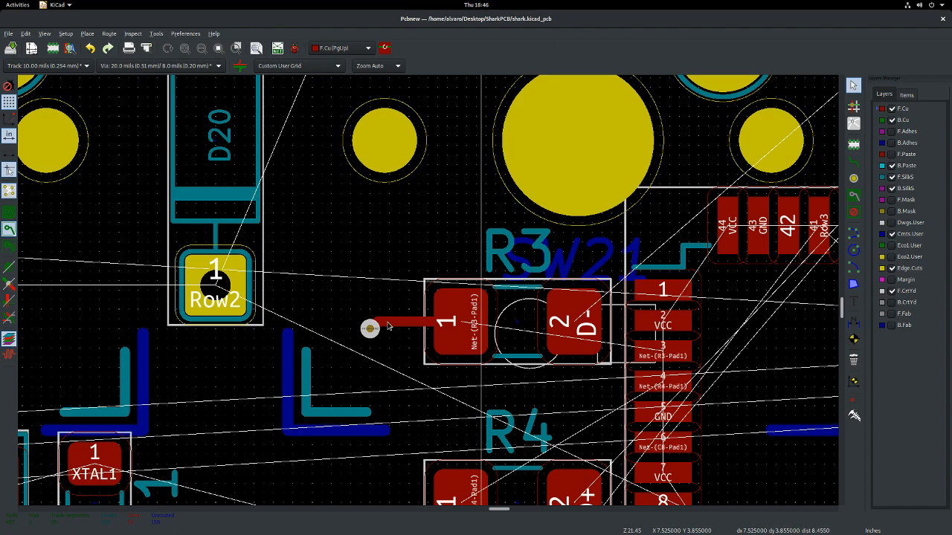
key(alt+3)
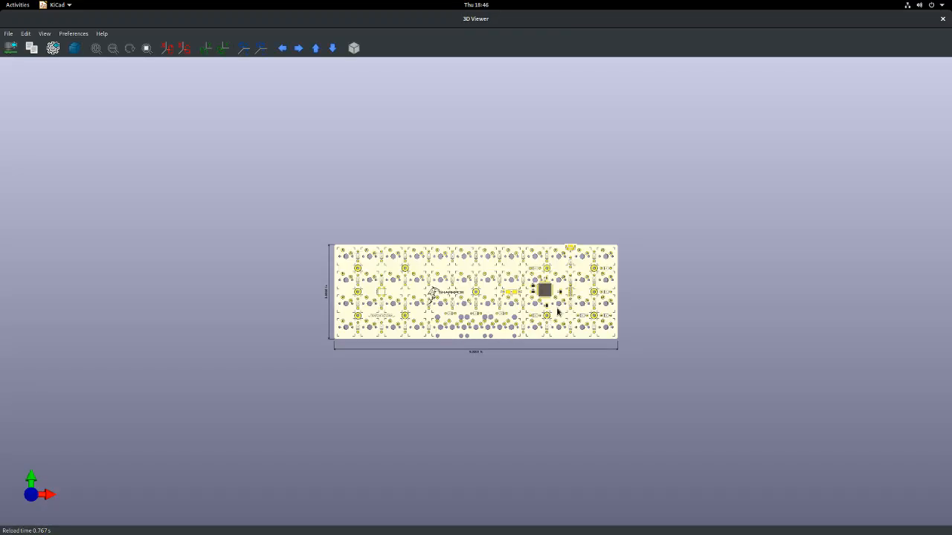
scroll(556, 309, up, 4)
middle_drag(643, 287, 576, 285)
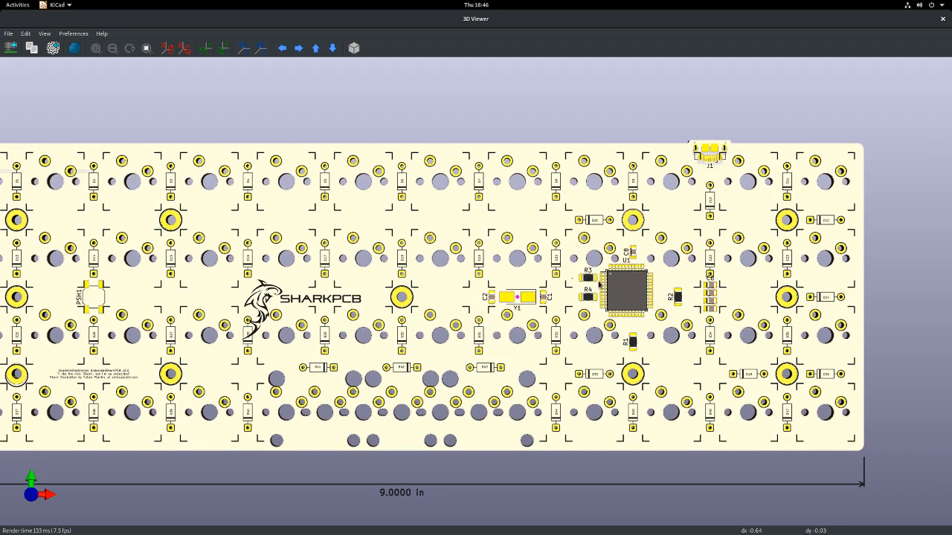
scroll(585, 275, down, 4)
scroll(586, 279, up, 5)
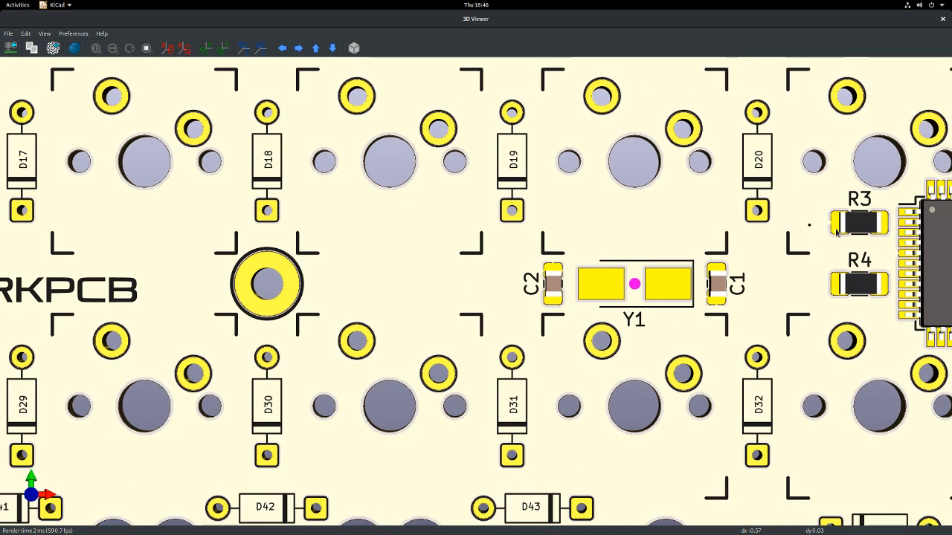
middle_drag(828, 223, 532, 275)
scroll(523, 275, up, 5)
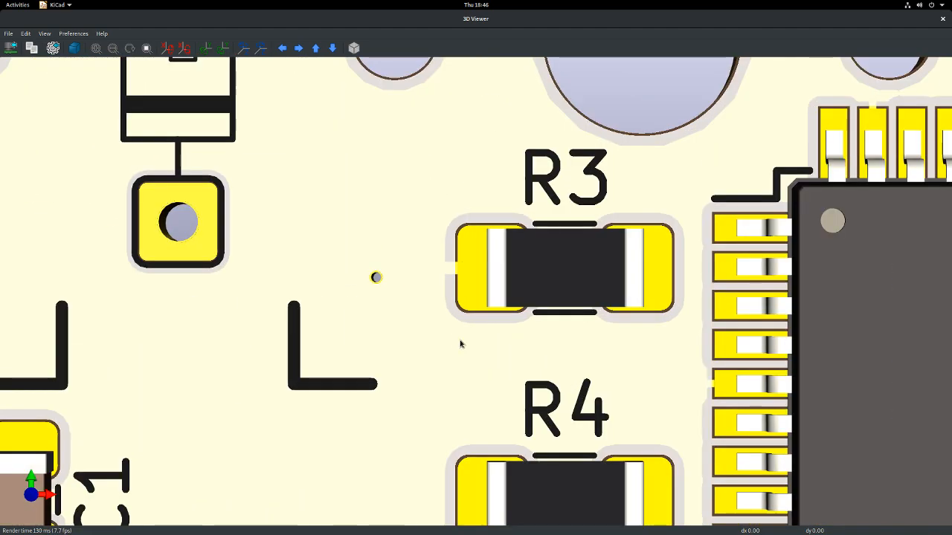
drag(460, 344, 478, 323)
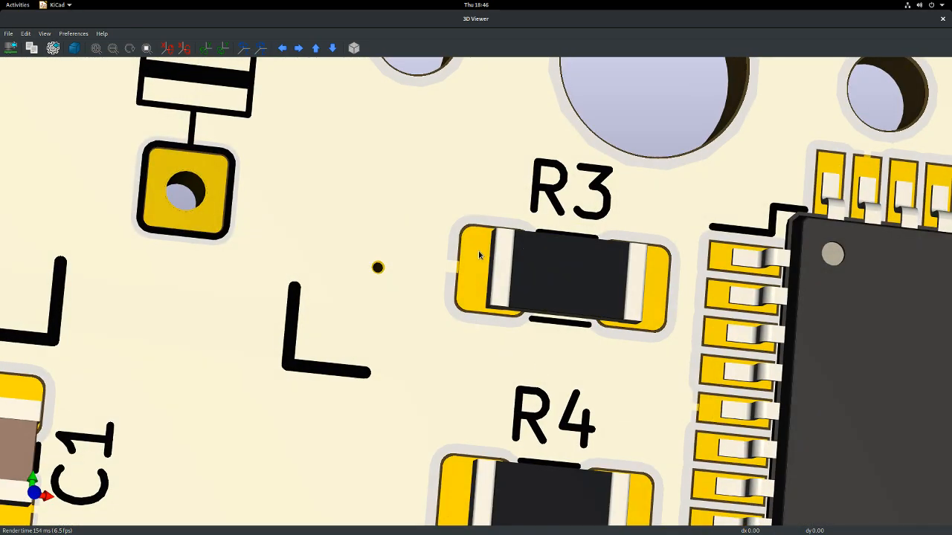
scroll(439, 270, down, 6)
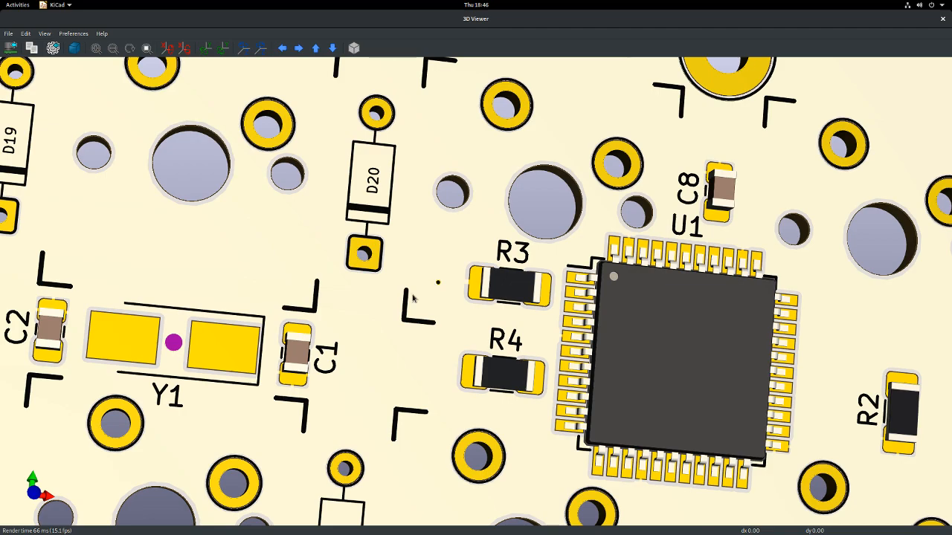
scroll(425, 313, down, 3)
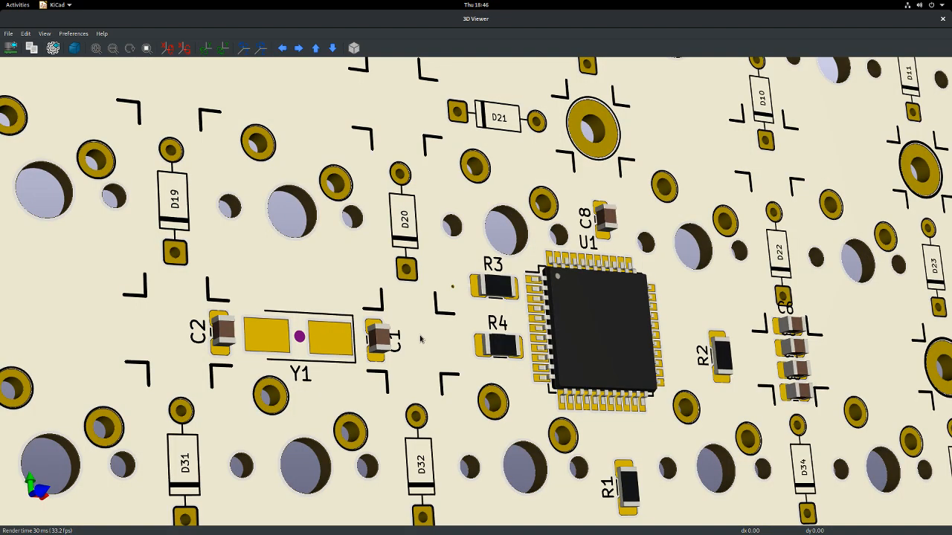
- Turn the 3D board over to inspect the via on the back side, and return to the PCB layout
drag(420, 339, 699, 284)
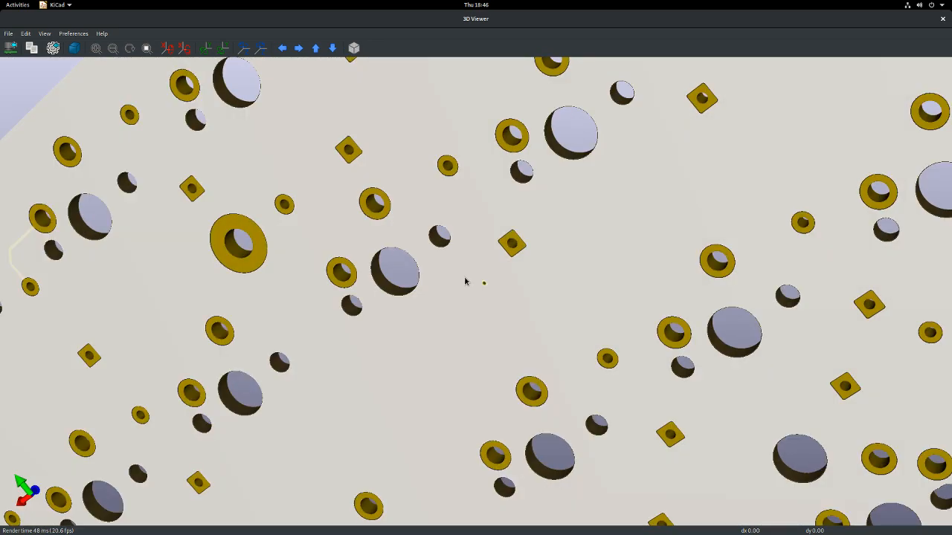
scroll(493, 290, up, 4)
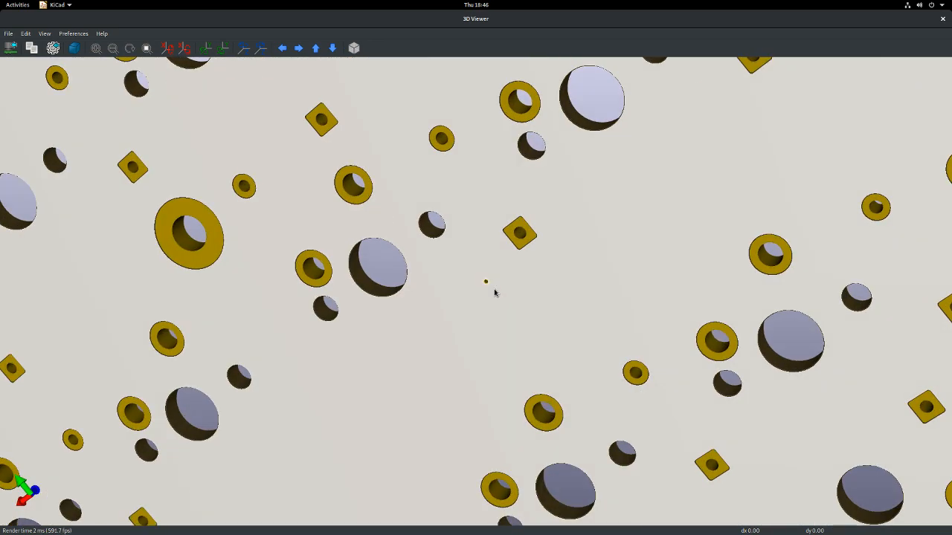
drag(531, 337, 599, 277)
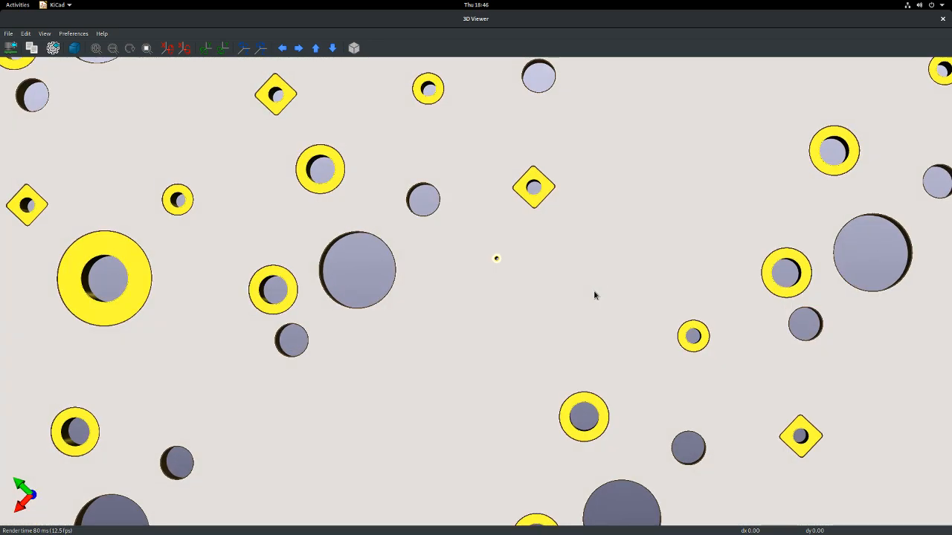
key(alt+Tab)
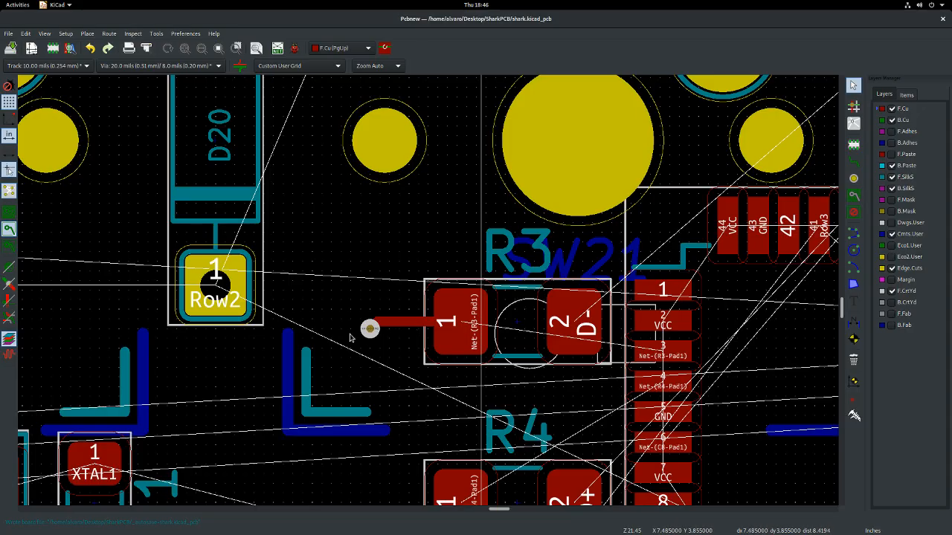
- Make B.Cu the active layer and try to route a track from the via beside R3
click(906, 119)
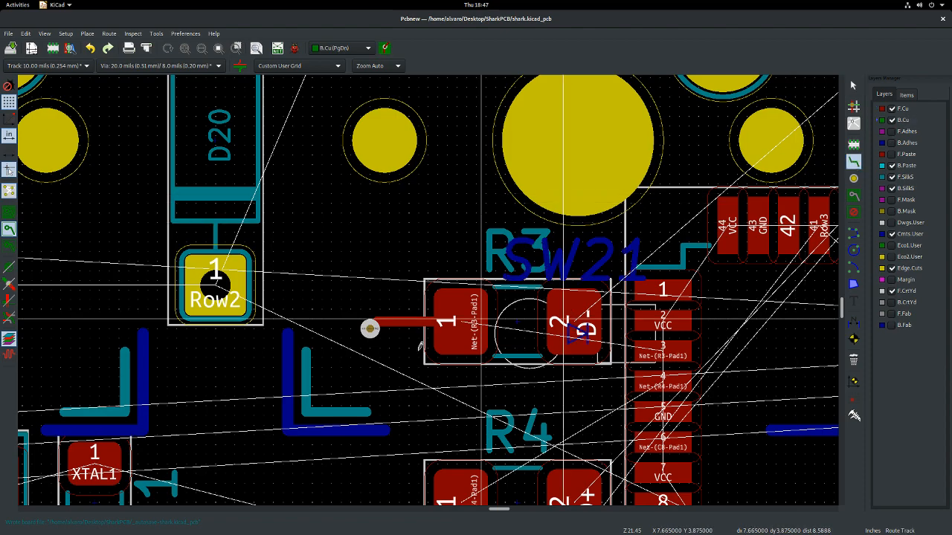
click(372, 329)
scroll(372, 328, down, 3)
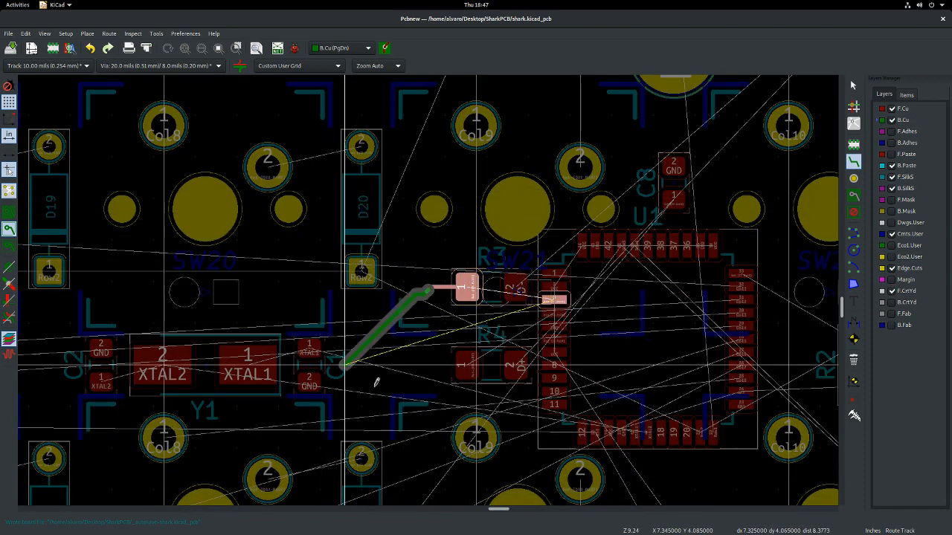
scroll(436, 283, down, 9)
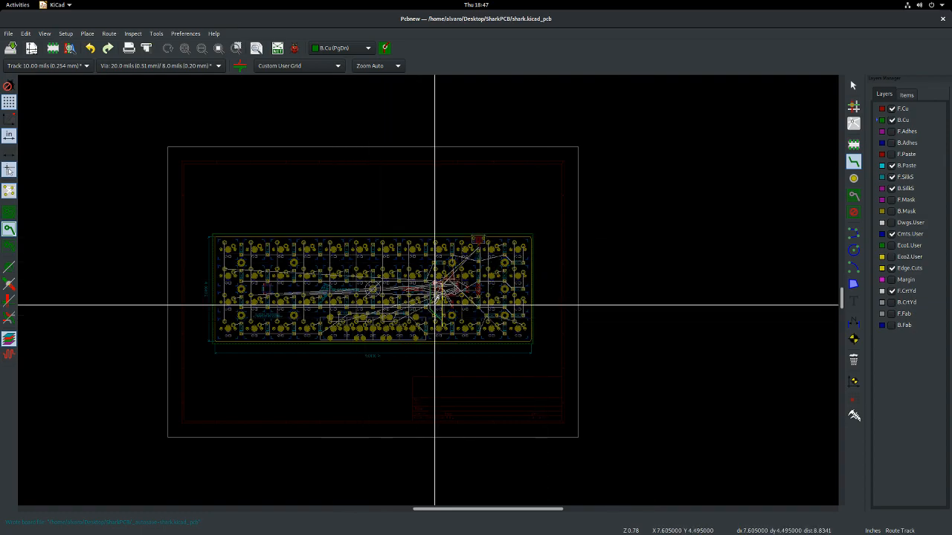
key(Escape)
- Remove the via beside R3 and the F.Cu track joining it to pad 1
scroll(439, 294, up, 5)
scroll(428, 294, up, 6)
scroll(428, 293, down, 3)
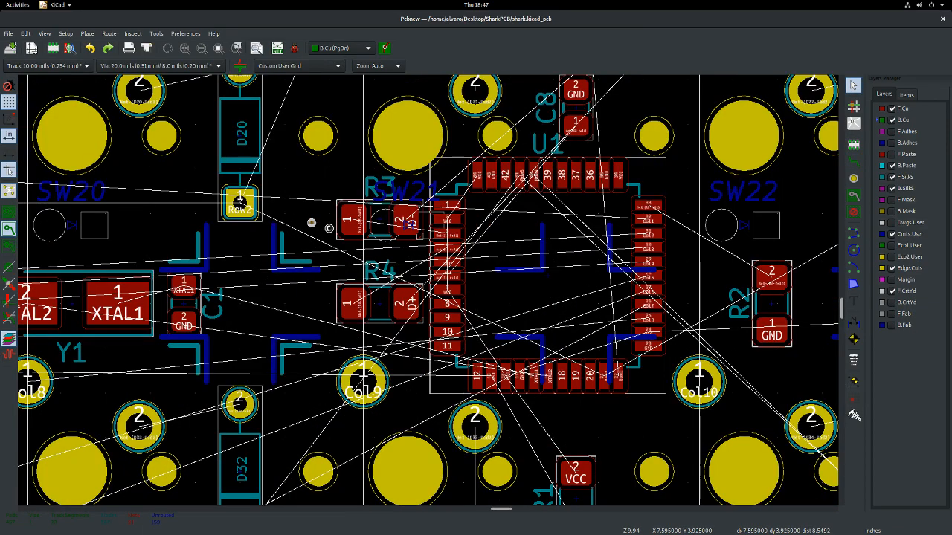
scroll(330, 231, up, 2)
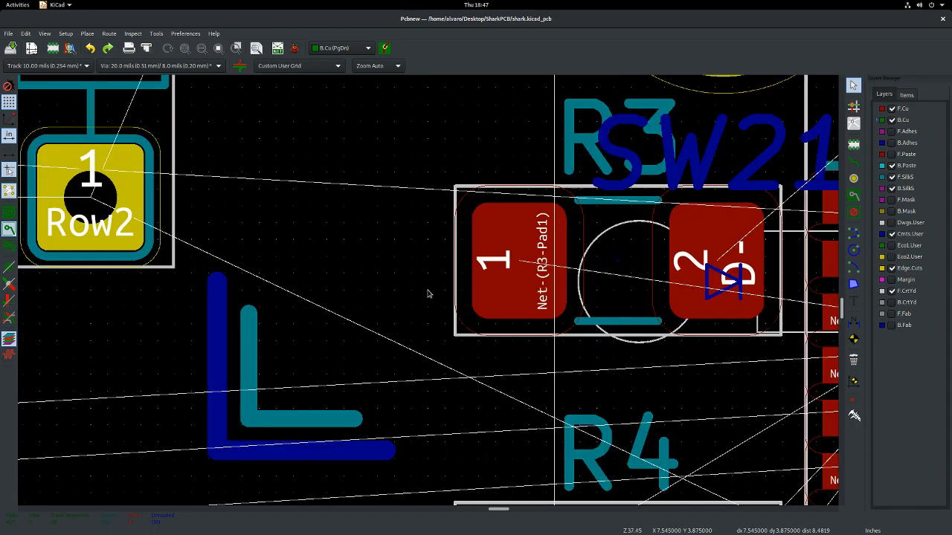
- Examine the unrouted connections around R3, R4, U1 and the USB connector, and across the whole board
scroll(432, 295, down, 5)
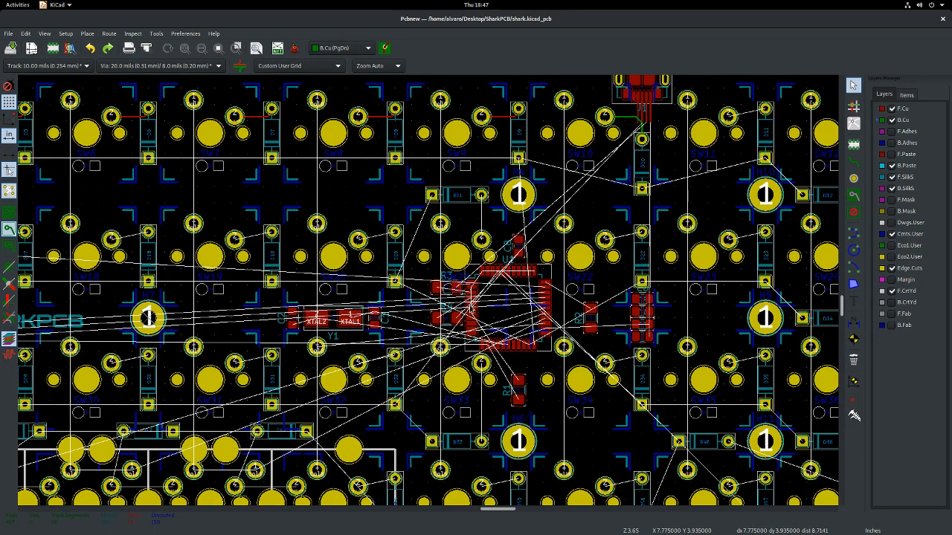
scroll(437, 299, up, 6)
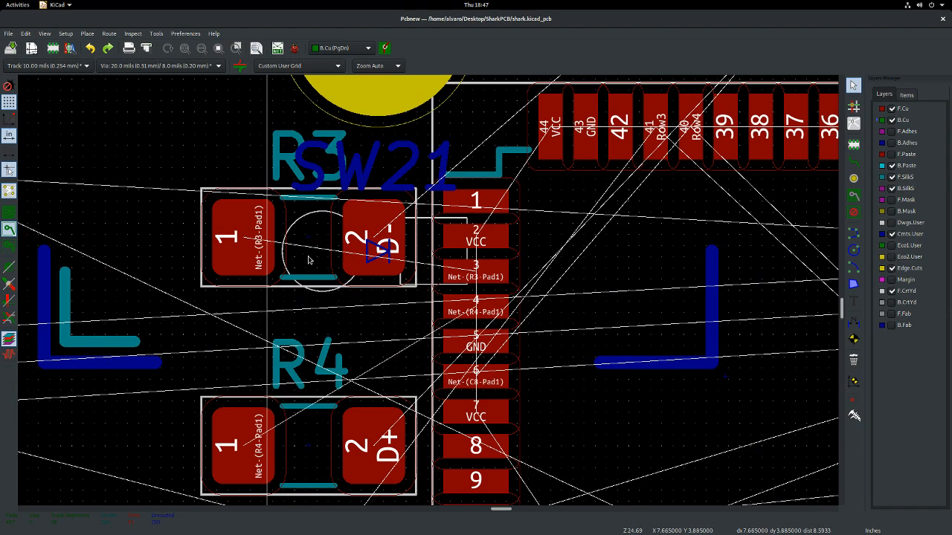
scroll(425, 288, down, 4)
scroll(430, 289, down, 2)
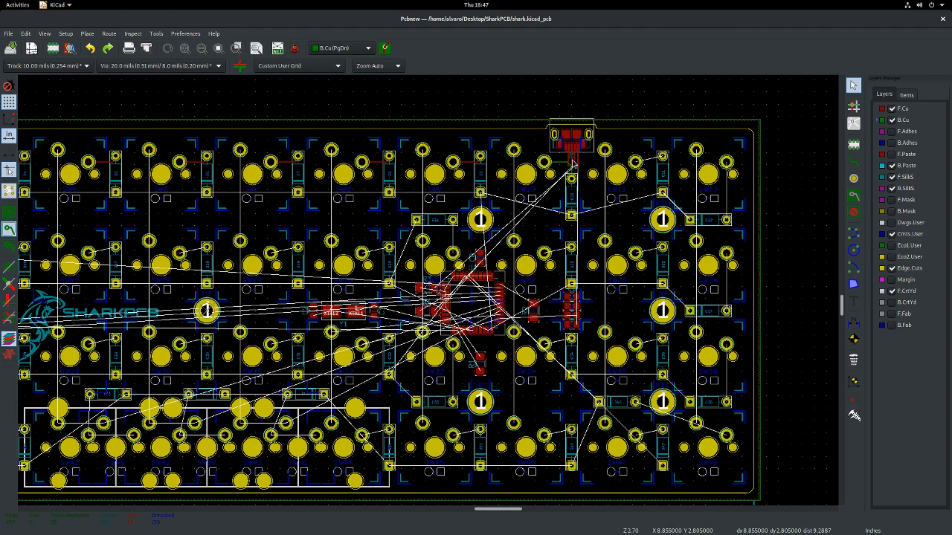
scroll(342, 331, down, 3)
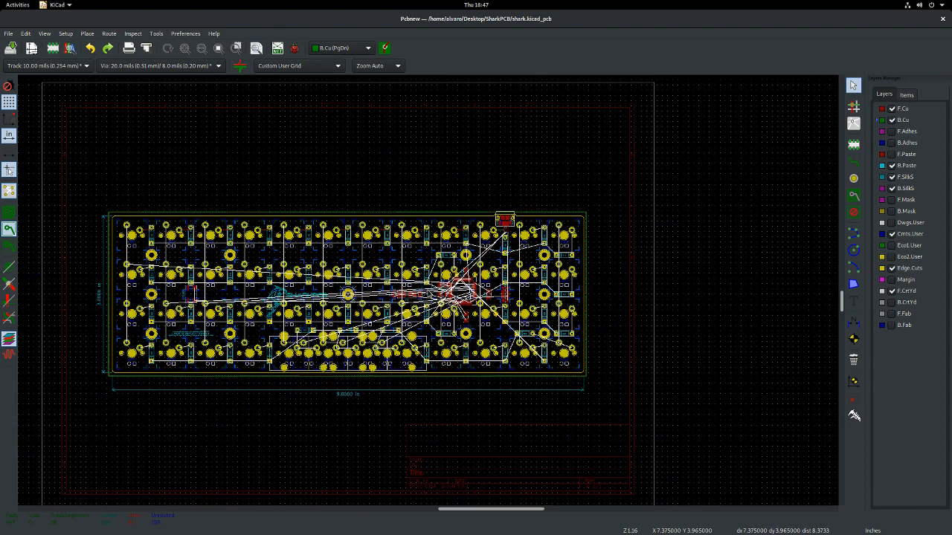
scroll(342, 331, up, 1)
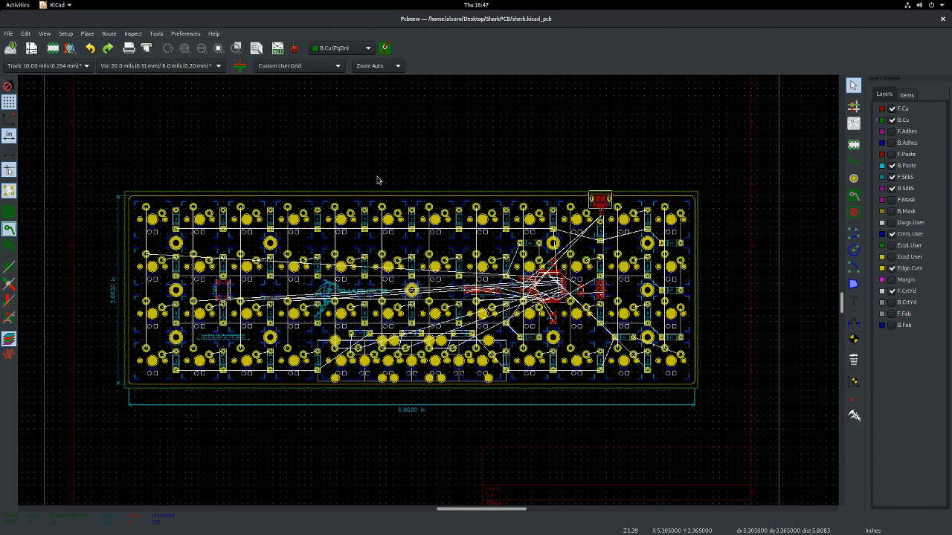
scroll(428, 293, up, 1)
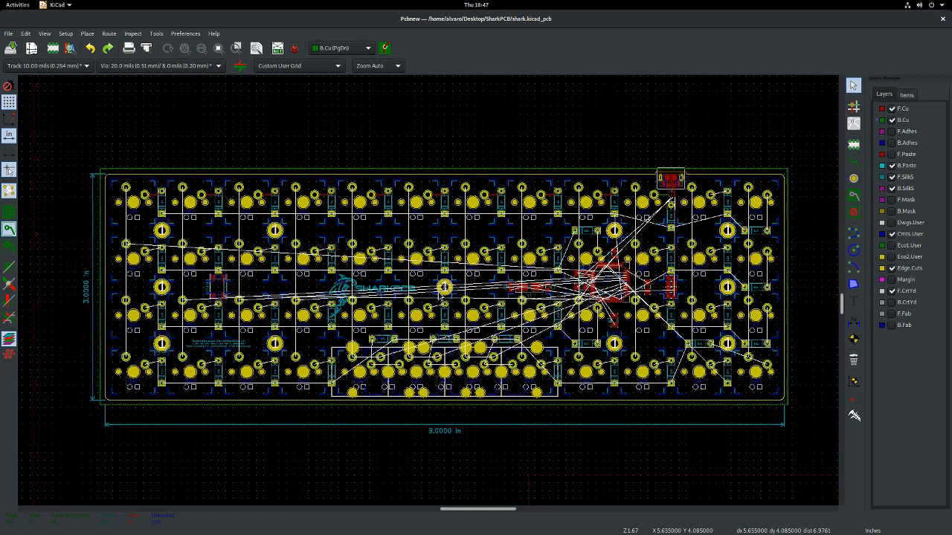
scroll(428, 293, down, 1)
scroll(428, 295, up, 1)
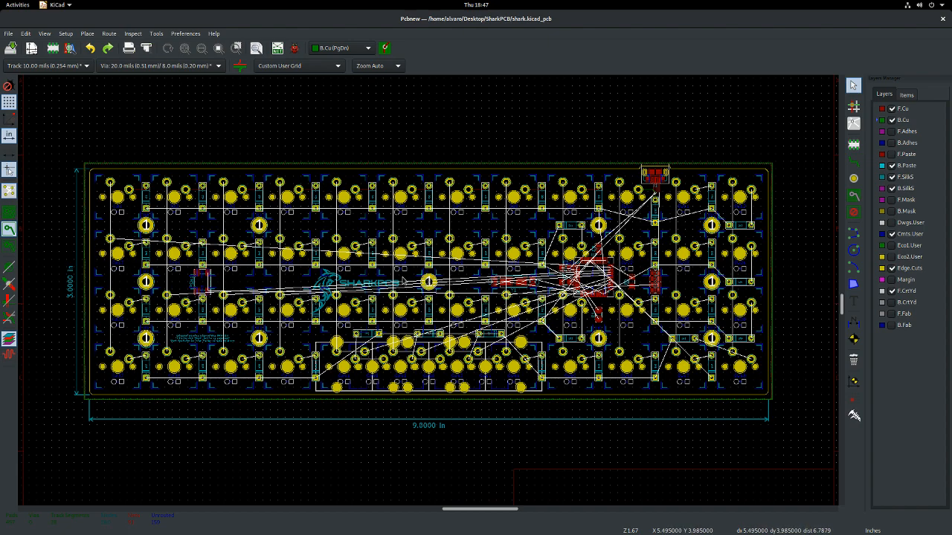
- Examine the unrouted row and column connections between the switches and diodes in the upper rows of the board
click(854, 162)
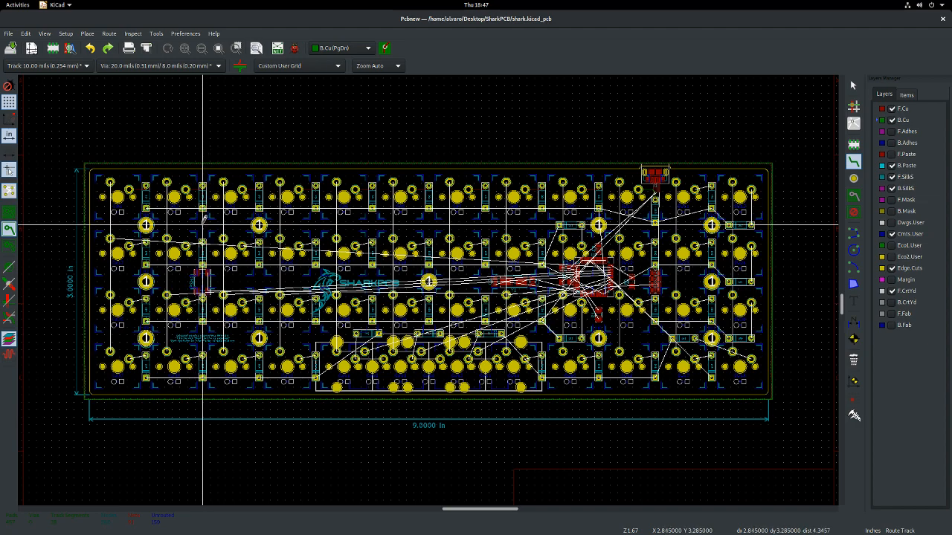
key(Escape)
scroll(191, 204, up, 5)
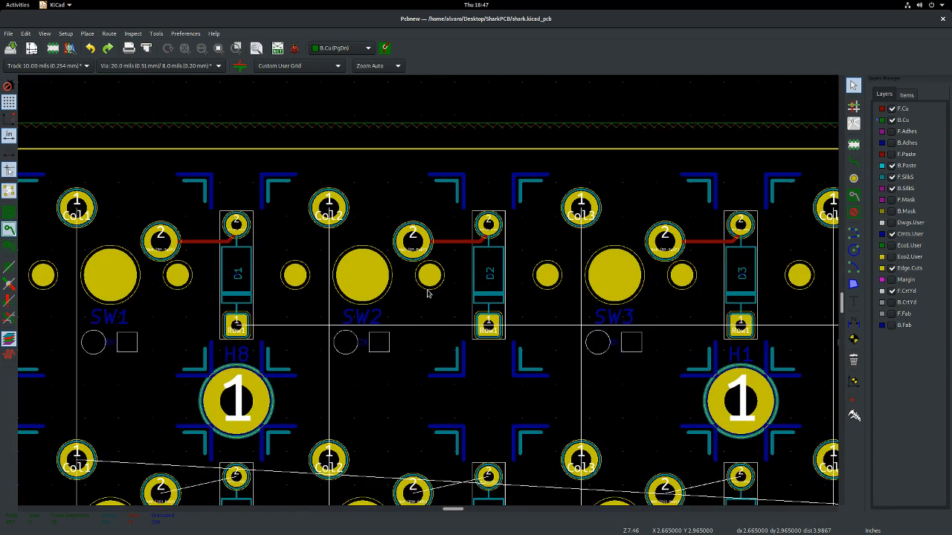
scroll(343, 274, down, 6)
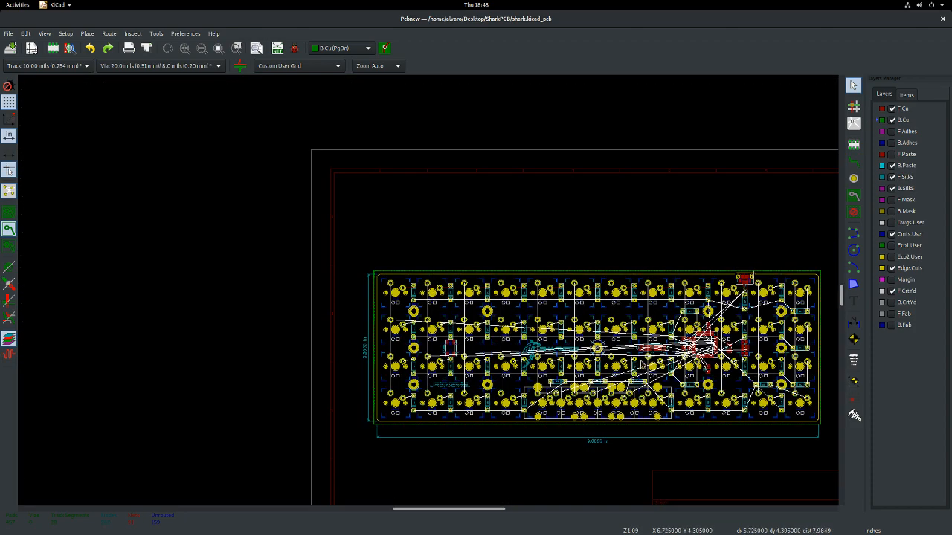
scroll(376, 284, up, 1)
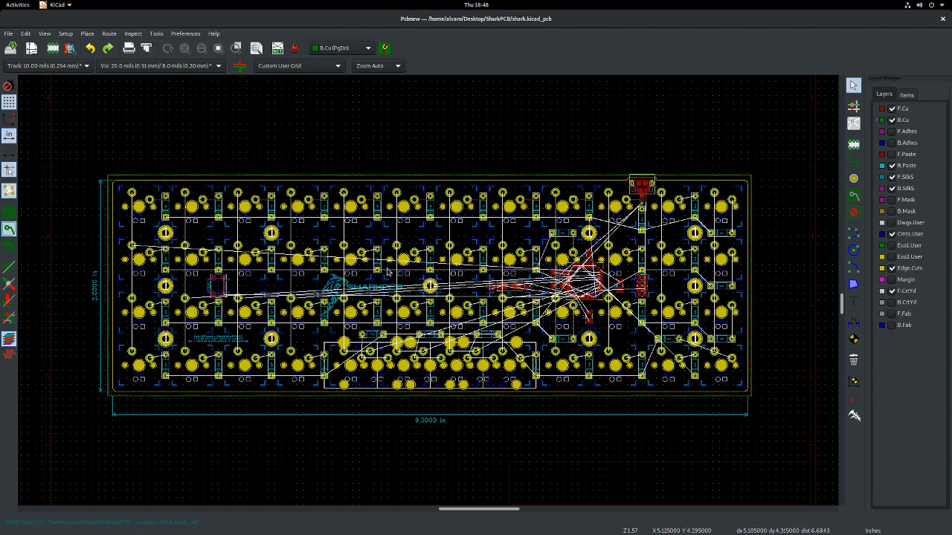
scroll(290, 226, up, 8)
scroll(435, 293, up, 3)
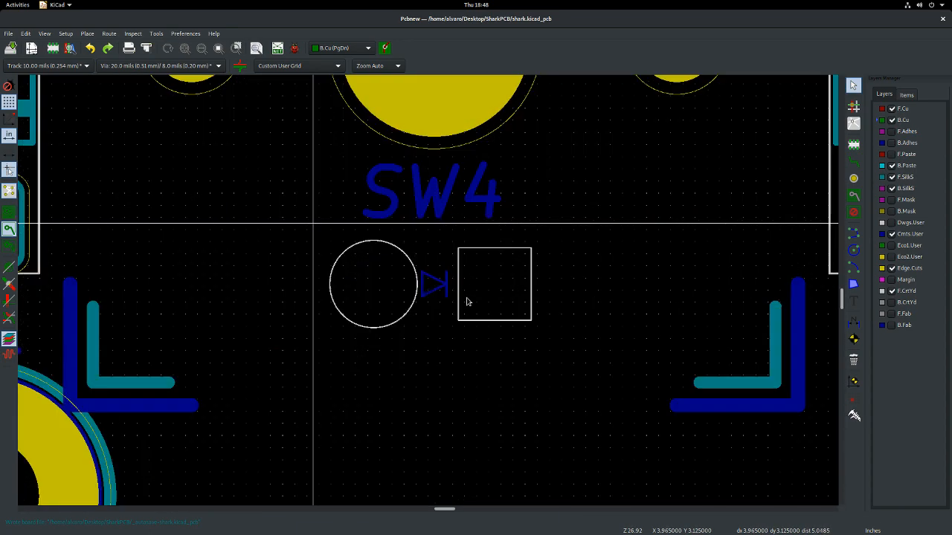
scroll(430, 294, down, 5)
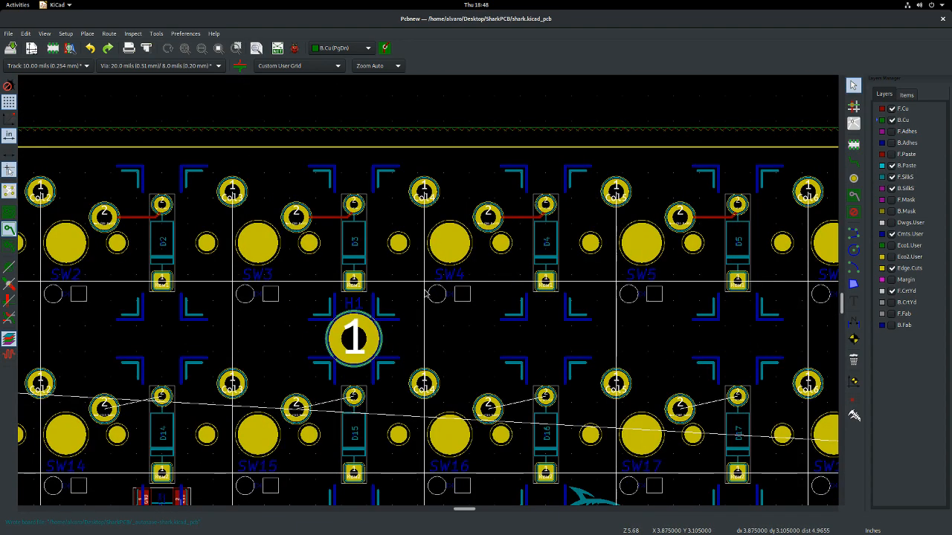
scroll(430, 295, down, 2)
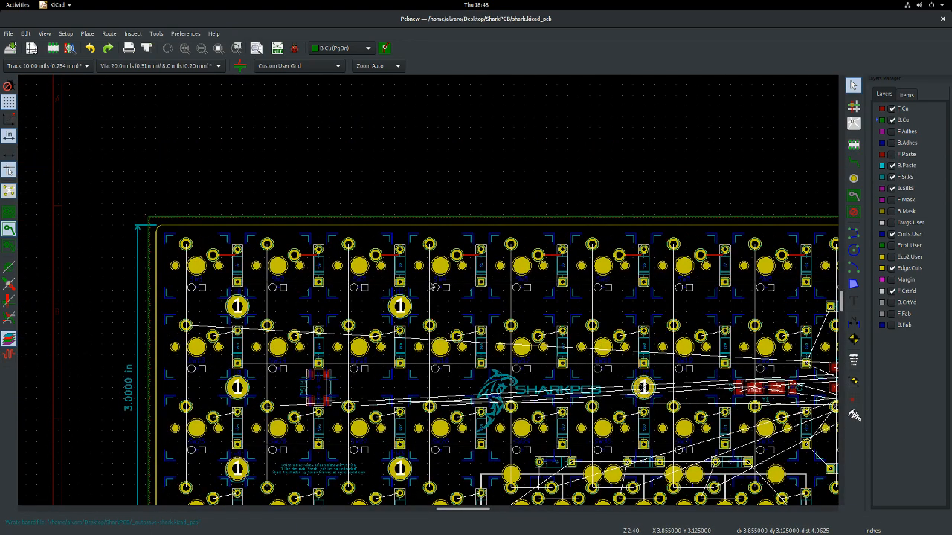
scroll(434, 287, up, 1)
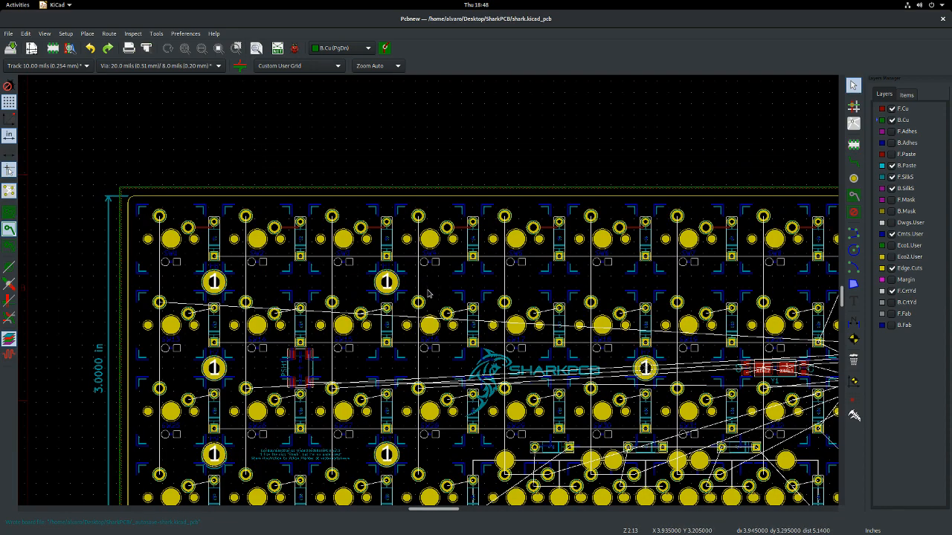
scroll(428, 286, down, 4)
scroll(429, 294, up, 4)
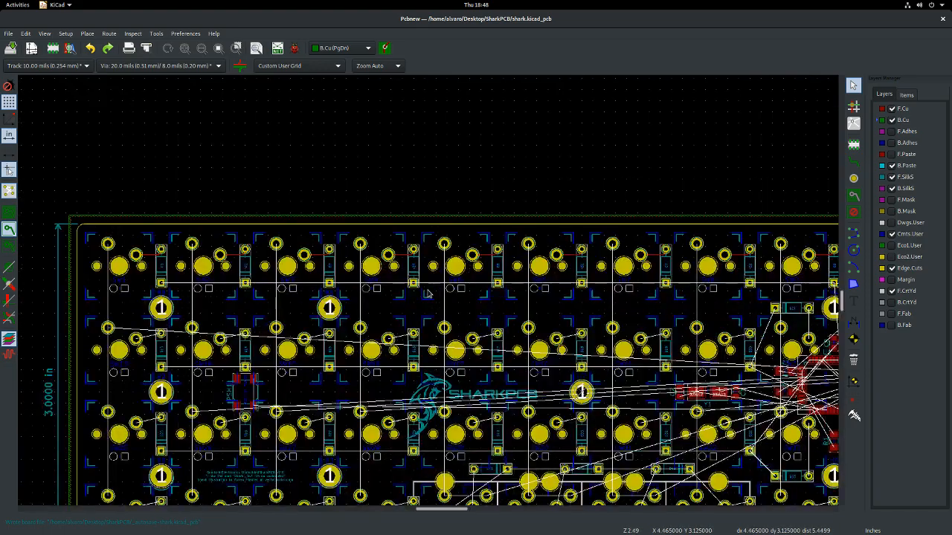
scroll(428, 293, down, 4)
scroll(428, 292, up, 4)
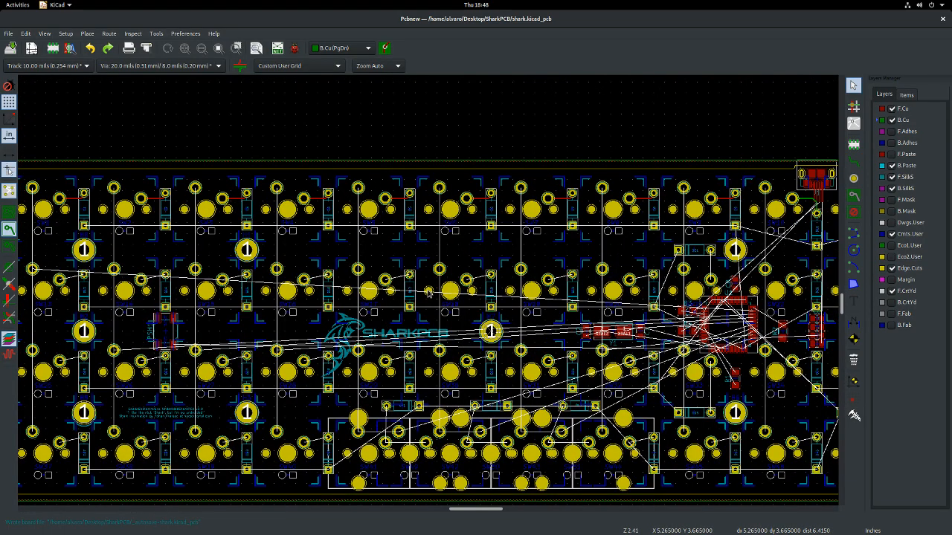
scroll(430, 293, up, 3)
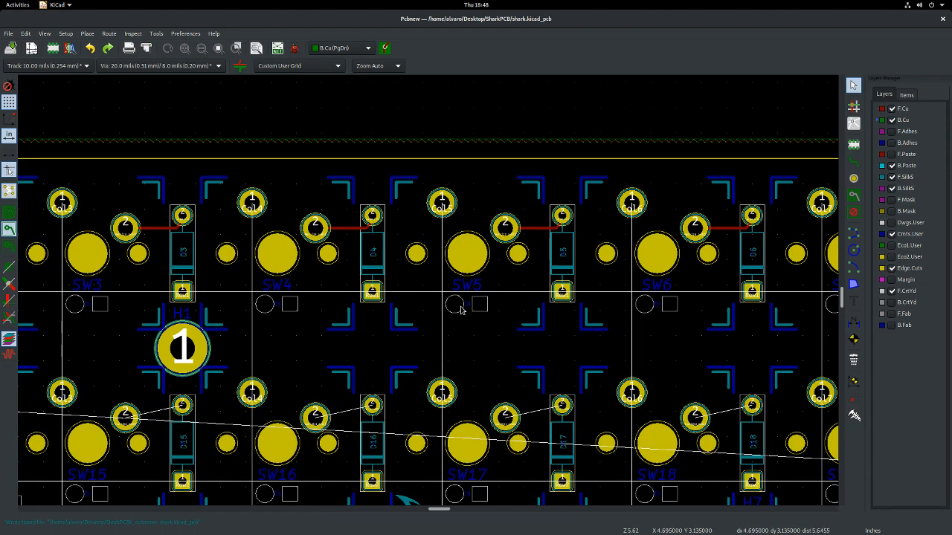
- Examine the unrouted connections around U1, crystal Y1 and R1, and those running across the whole board
scroll(457, 306, down, 5)
scroll(468, 290, up, 2)
scroll(472, 282, up, 3)
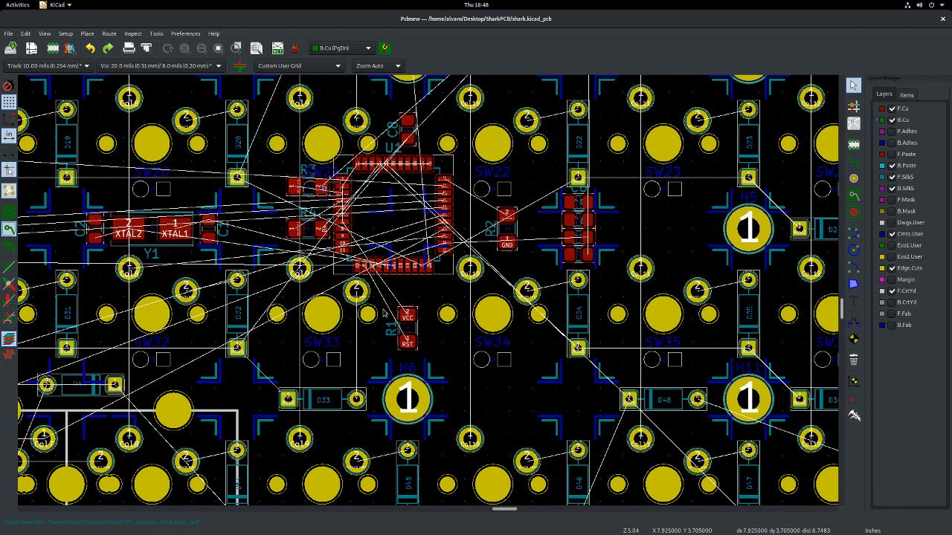
scroll(357, 174, up, 3)
scroll(428, 290, down, 3)
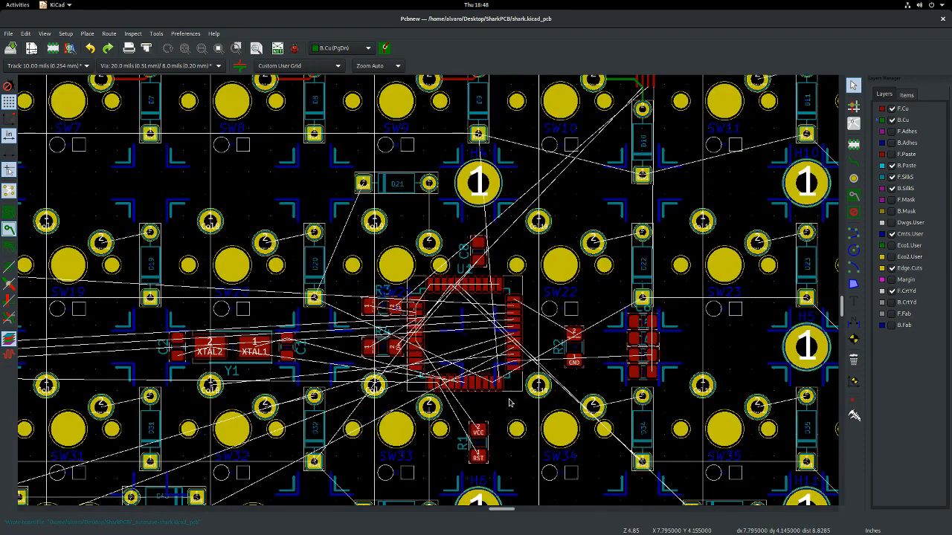
scroll(430, 294, down, 4)
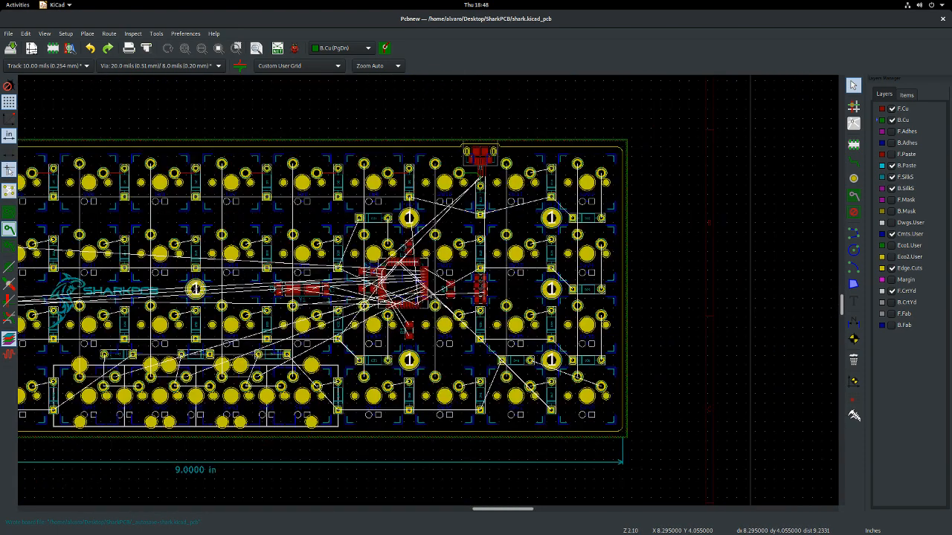
scroll(428, 293, up, 3)
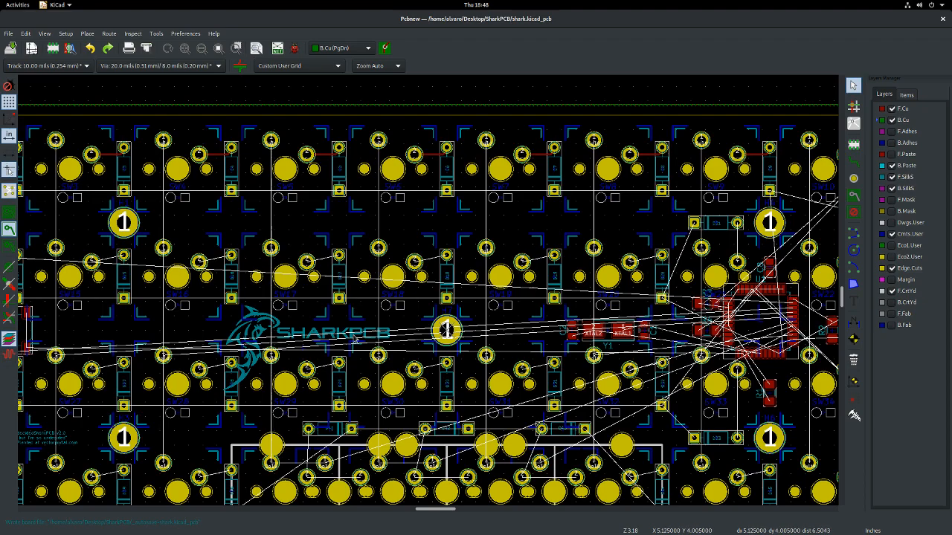
scroll(370, 324, down, 1)
scroll(428, 286, down, 1)
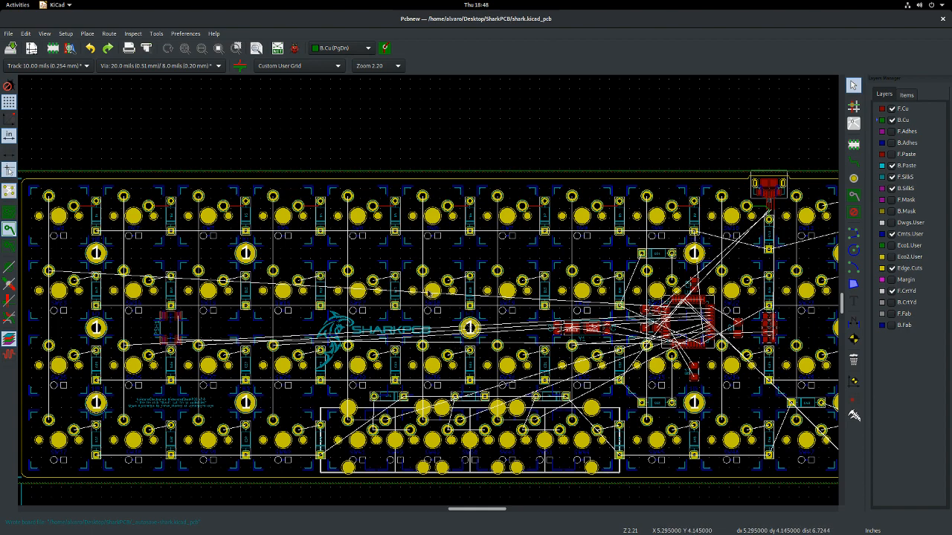
scroll(429, 293, down, 3)
scroll(430, 294, up, 2)
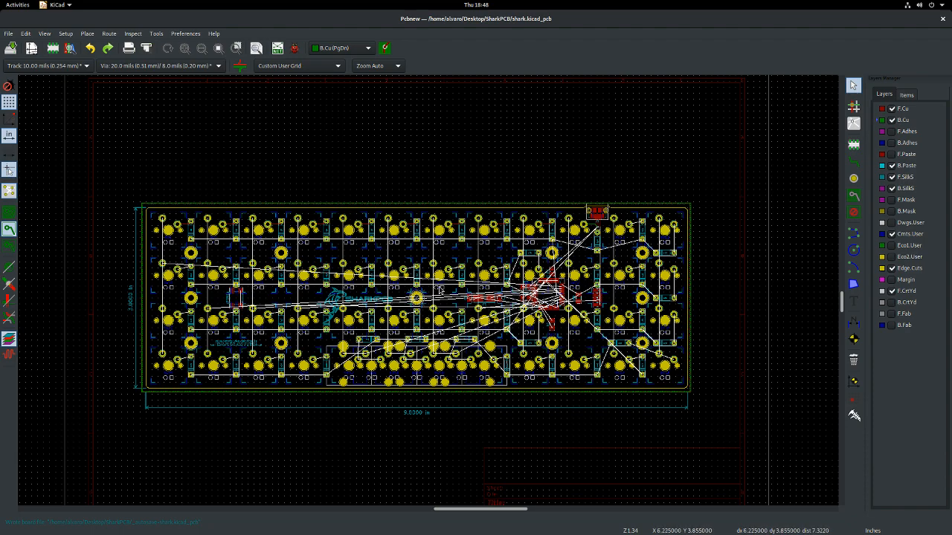
- Make F.Cu the active layer for track routing and find the unrouted connection between SW11 and D11
click(854, 162)
click(902, 109)
scroll(563, 230, up, 3)
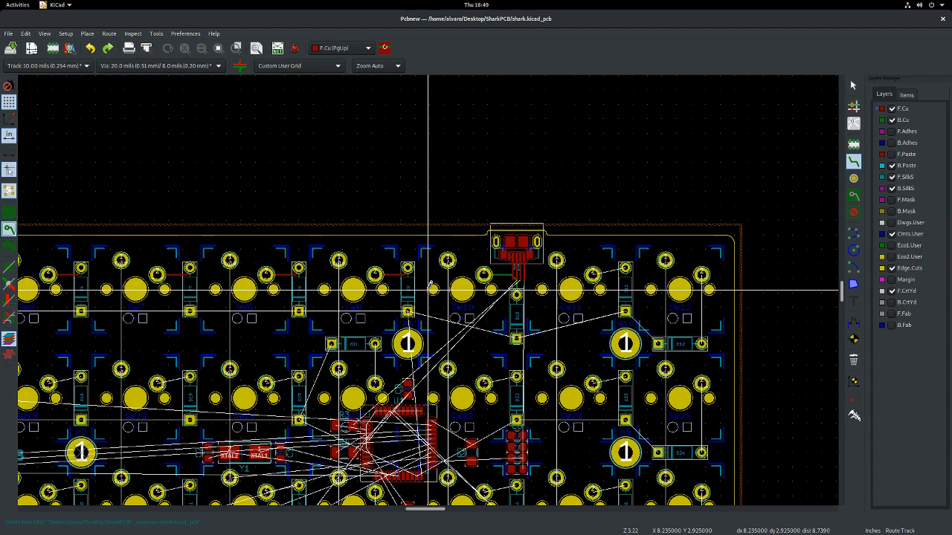
scroll(430, 283, up, 4)
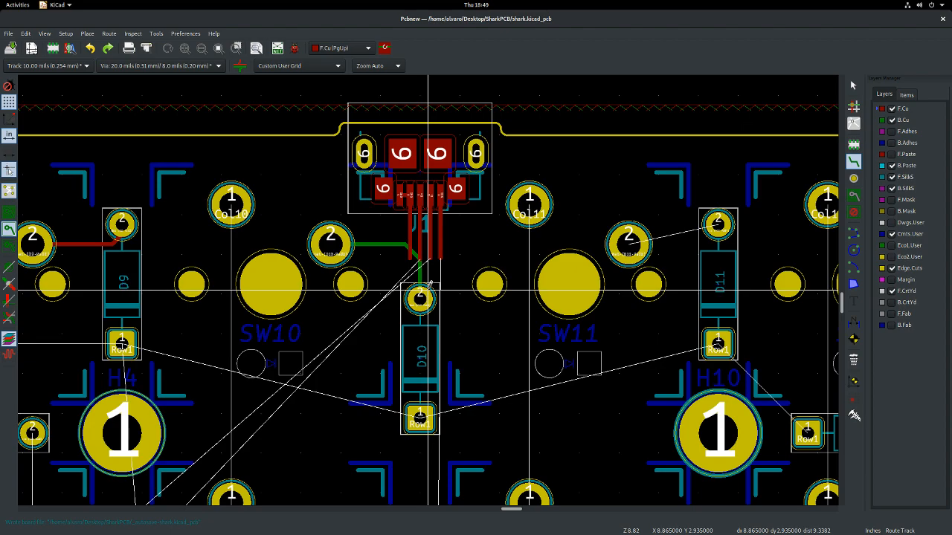
scroll(430, 285, down, 3)
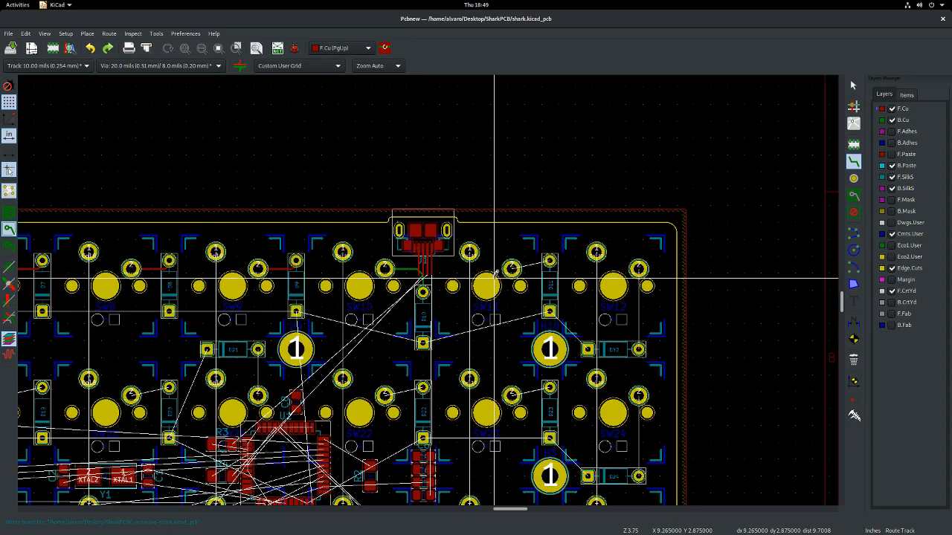
scroll(430, 290, down, 1)
scroll(453, 287, up, 2)
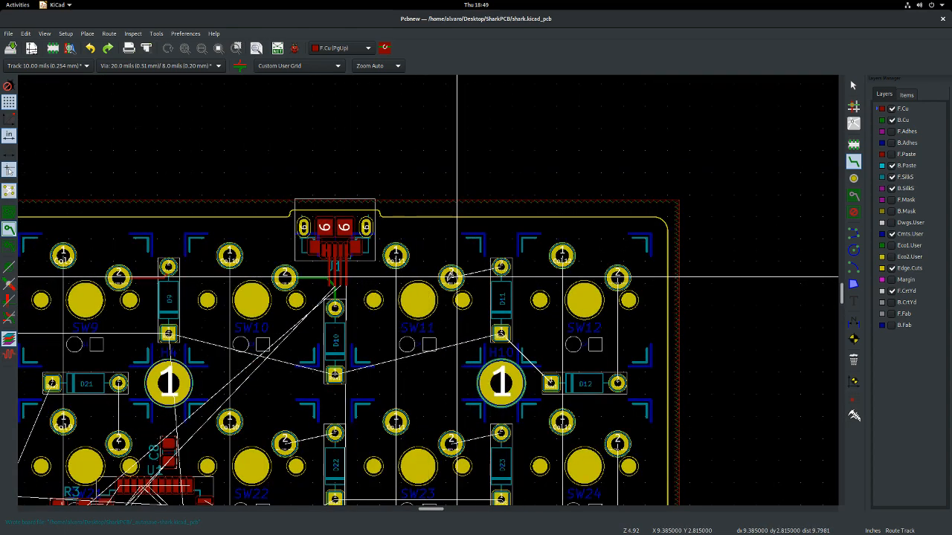
- Set the user-defined grid size to 0.0625 in for both X and Y
click(44, 33)
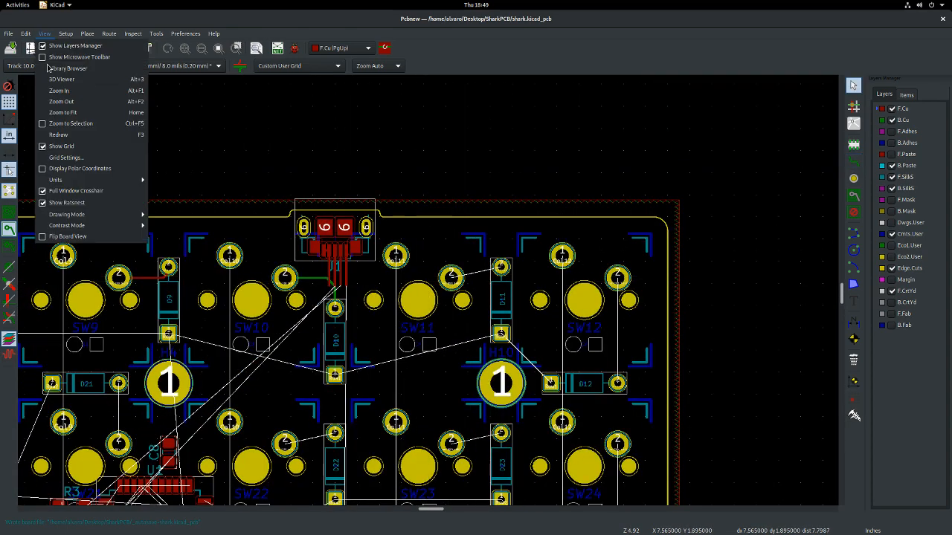
click(66, 160)
click(520, 247)
key(BackSpace)
text(625)
click(527, 264)
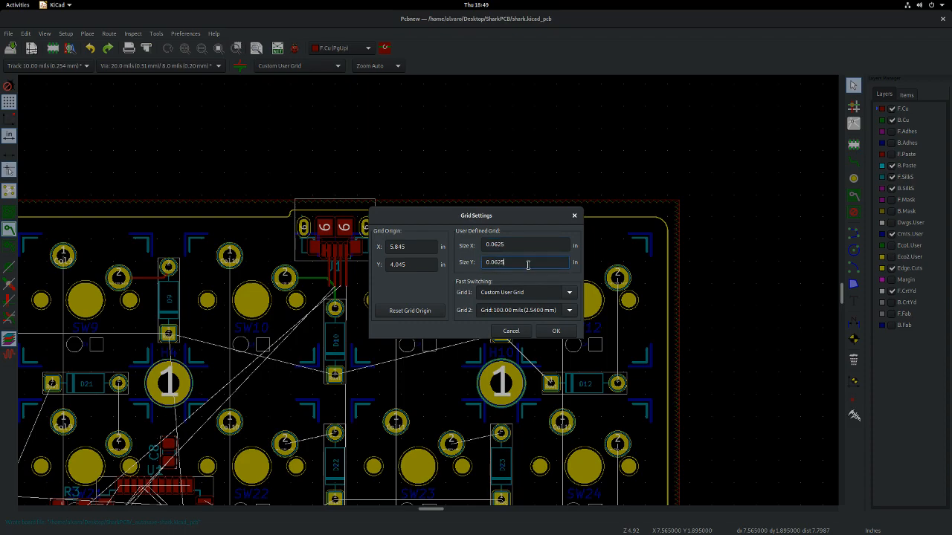
key(Return)
- Route an F.Cu track from pad 2 of SW11 to pad 2 of D11, with a 45-degree bend near the diode pad
scroll(500, 285, up, 3)
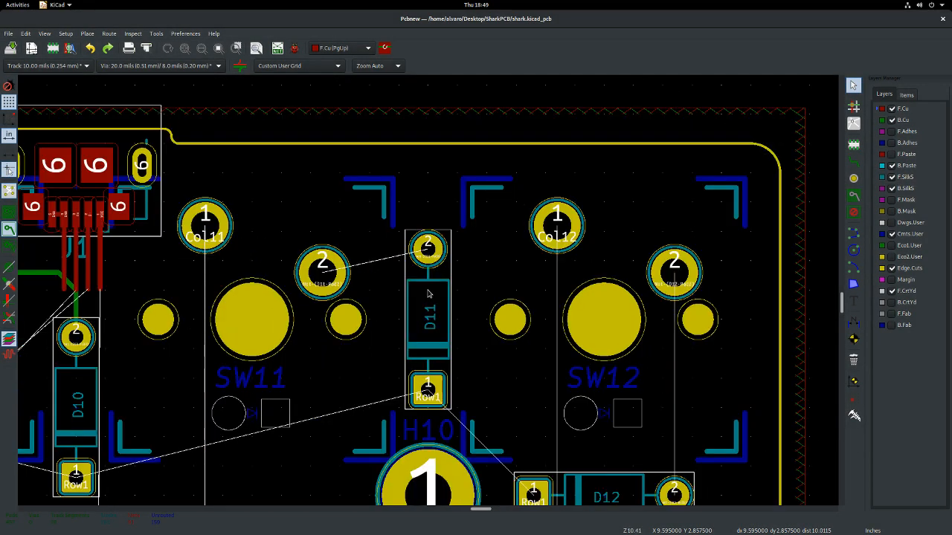
scroll(311, 261, up, 1)
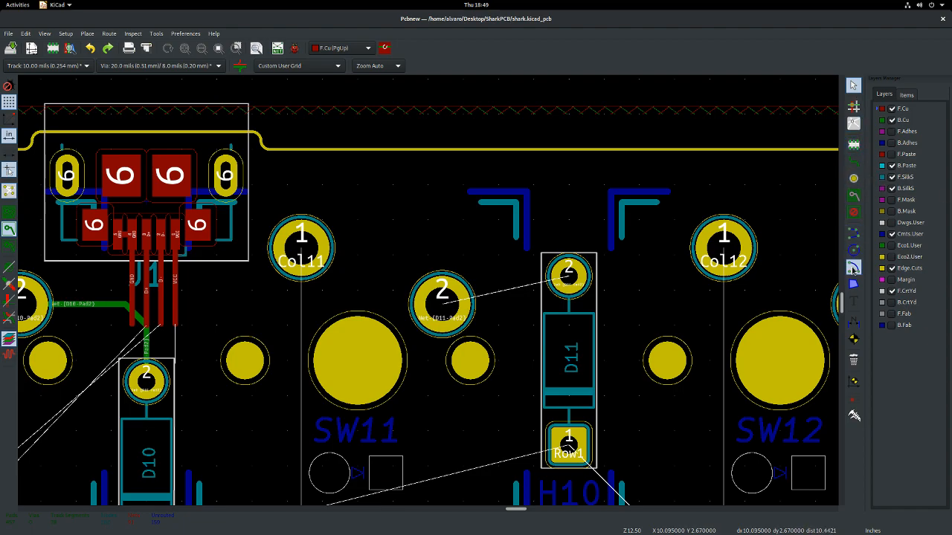
click(854, 161)
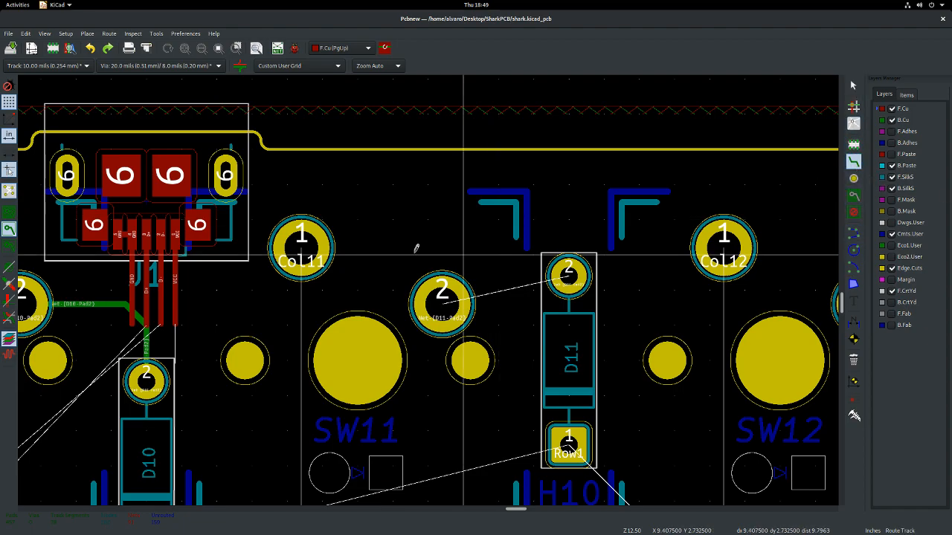
click(442, 302)
click(569, 280)
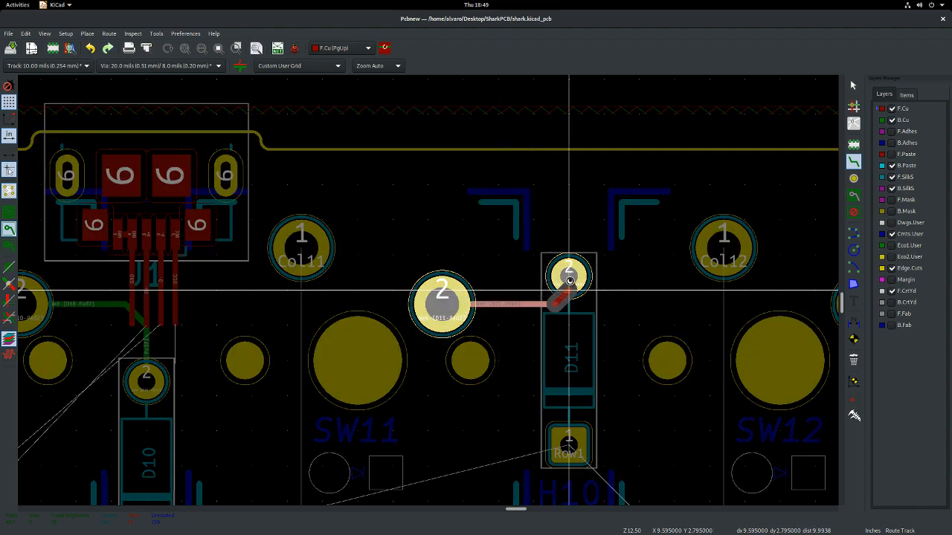
click(570, 281)
key(Escape)
key(Escape)
scroll(570, 284, down, 3)
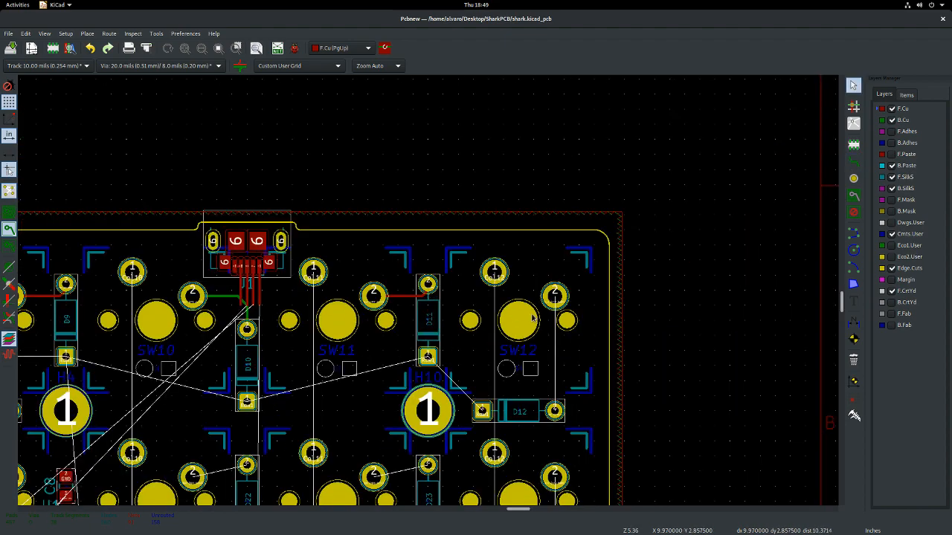
- Examine the unrouted switch and diode connections along the board's right end, from SW12 down to the bottom row
scroll(532, 318, up, 1)
click(853, 161)
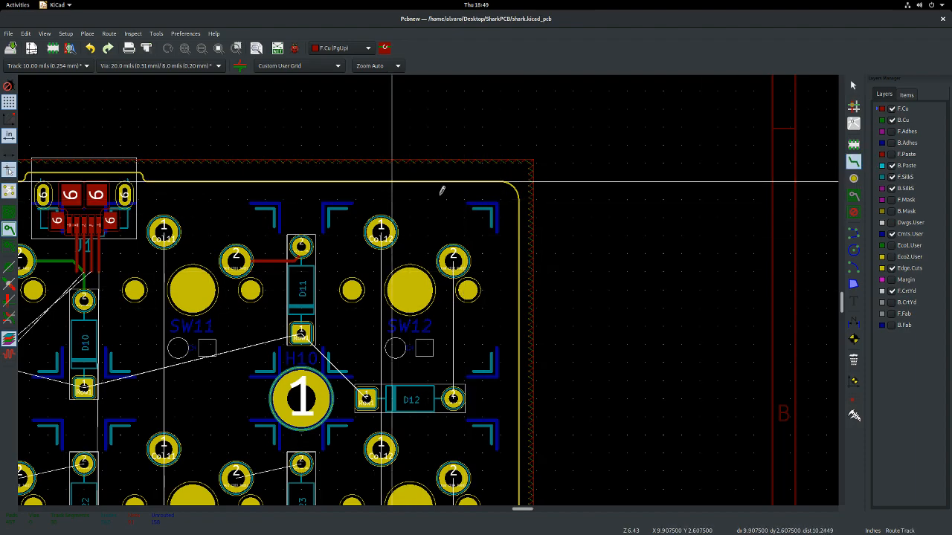
scroll(479, 283, down, 4)
key(Escape)
scroll(416, 321, up, 3)
scroll(420, 383, down, 4)
scroll(420, 383, up, 3)
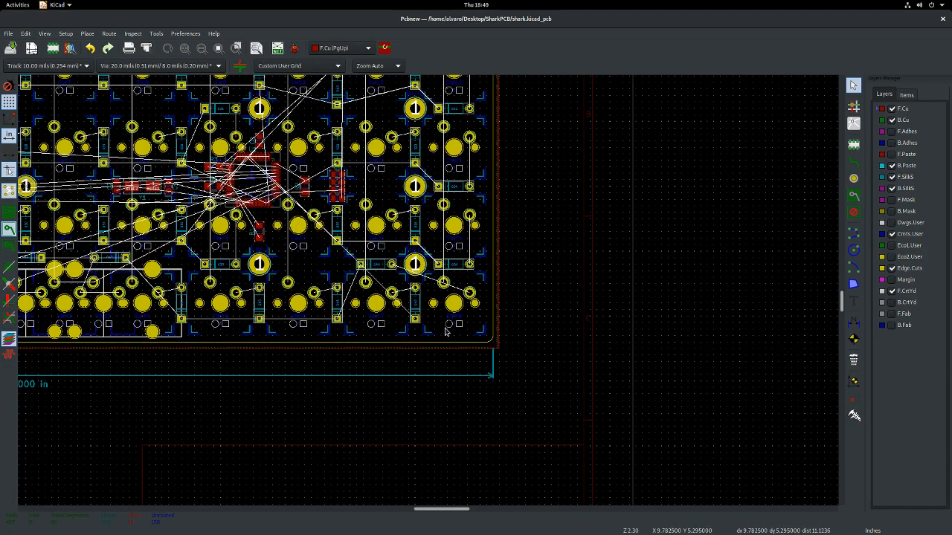
scroll(464, 375, down, 3)
scroll(425, 291, up, 2)
scroll(453, 204, down, 1)
scroll(411, 368, up, 3)
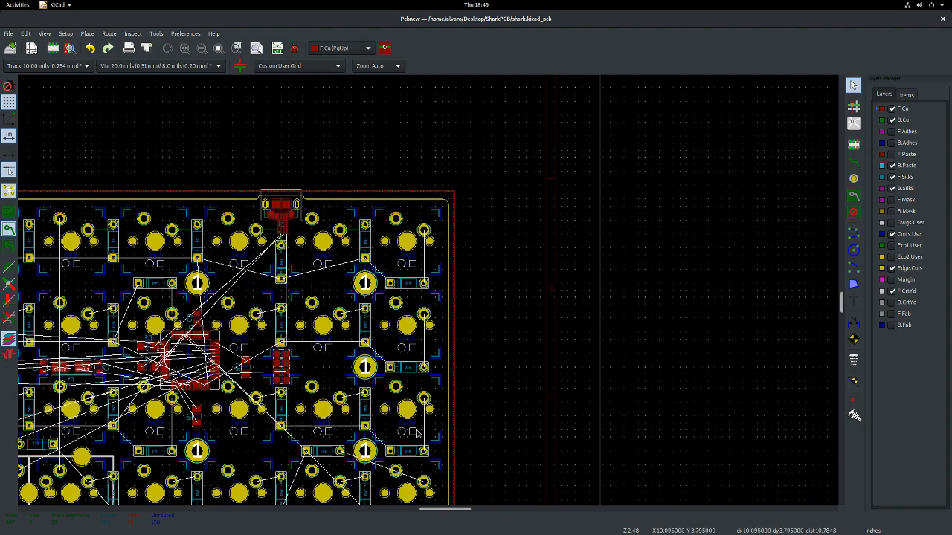
scroll(427, 293, up, 3)
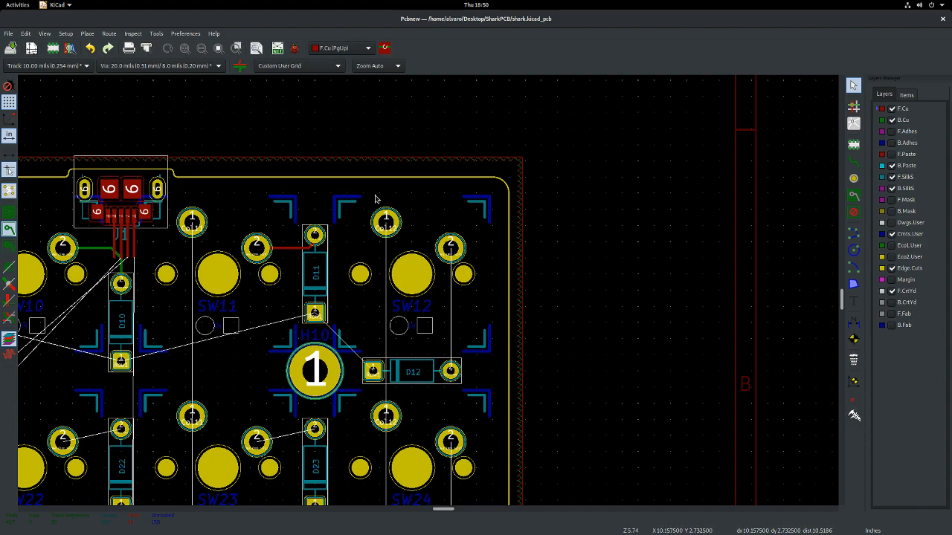
- Examine the unrouted connections around D36, D48 and SW46 to SW48 in the board's lower right corner
scroll(446, 405, down, 5)
scroll(446, 406, up, 4)
scroll(446, 405, down, 5)
scroll(427, 290, up, 3)
scroll(428, 290, up, 1)
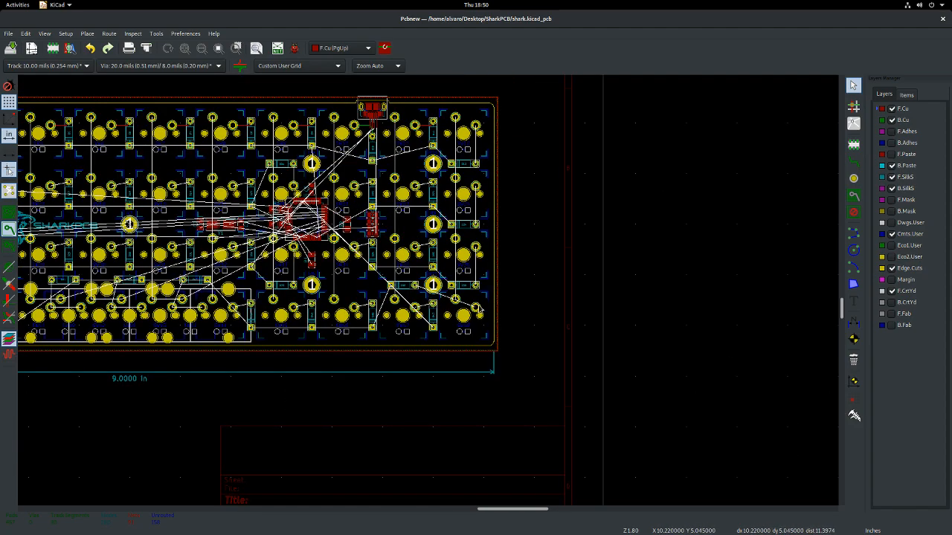
scroll(487, 291, up, 1)
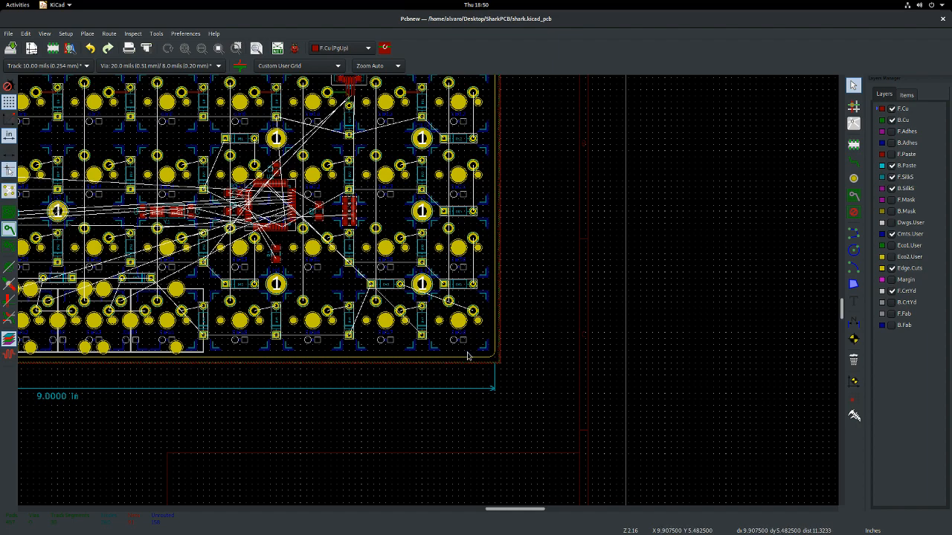
scroll(430, 295, up, 5)
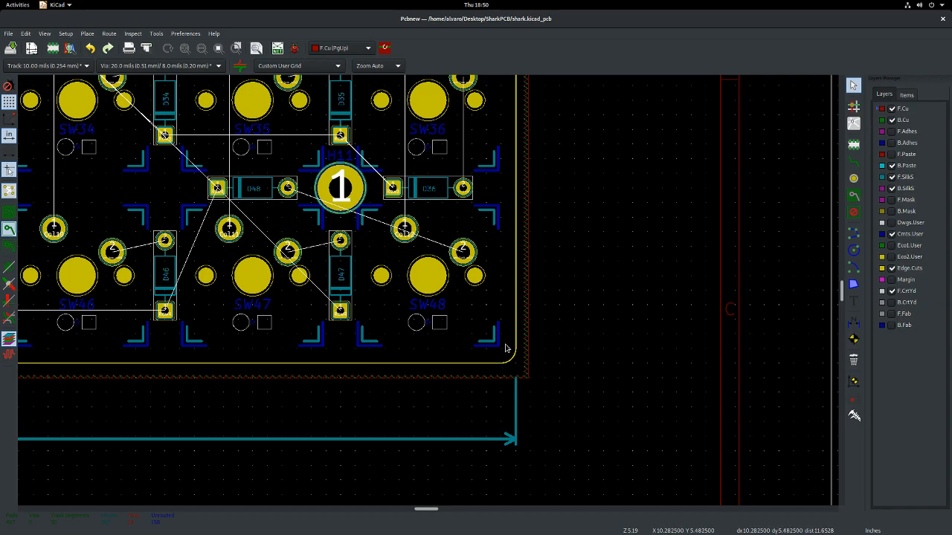
scroll(506, 348, down, 4)
scroll(422, 236, up, 6)
scroll(429, 186, down, 6)
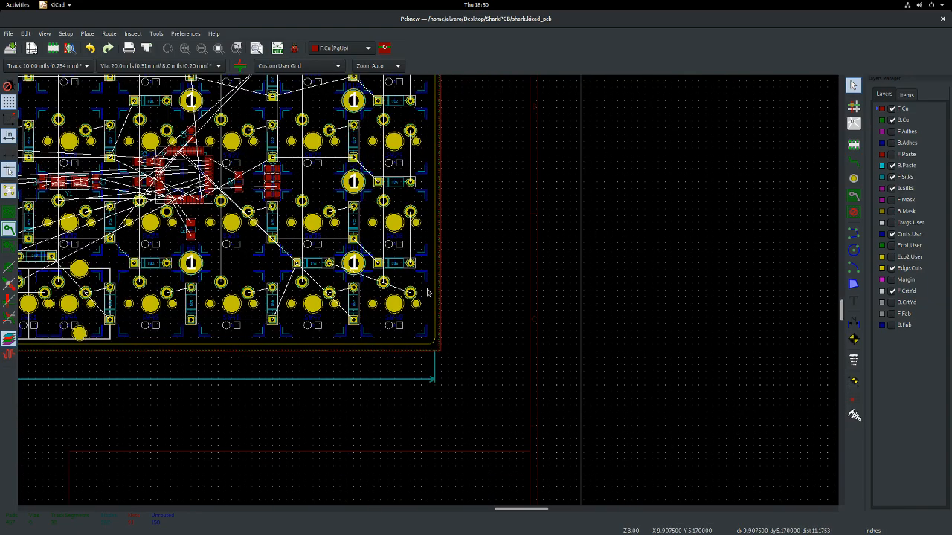
scroll(427, 292, up, 1)
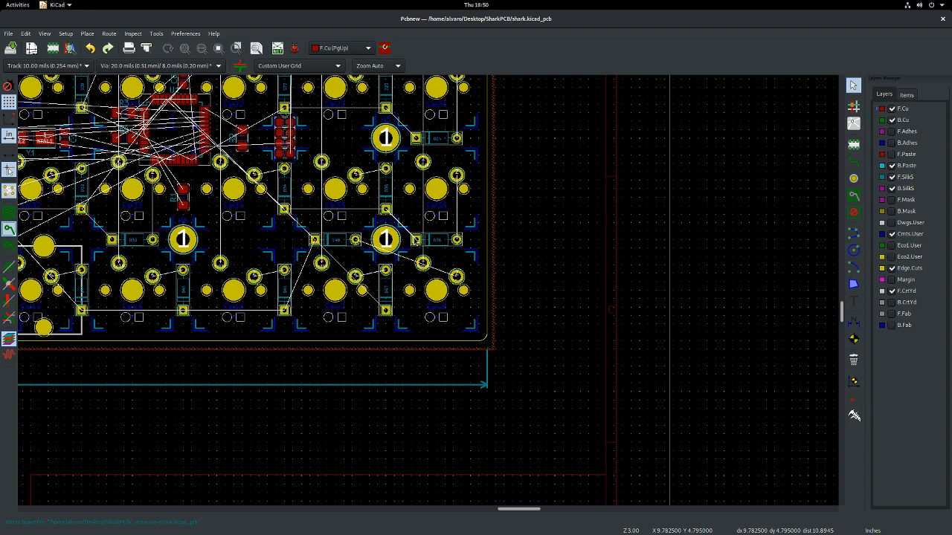
scroll(432, 293, down, 3)
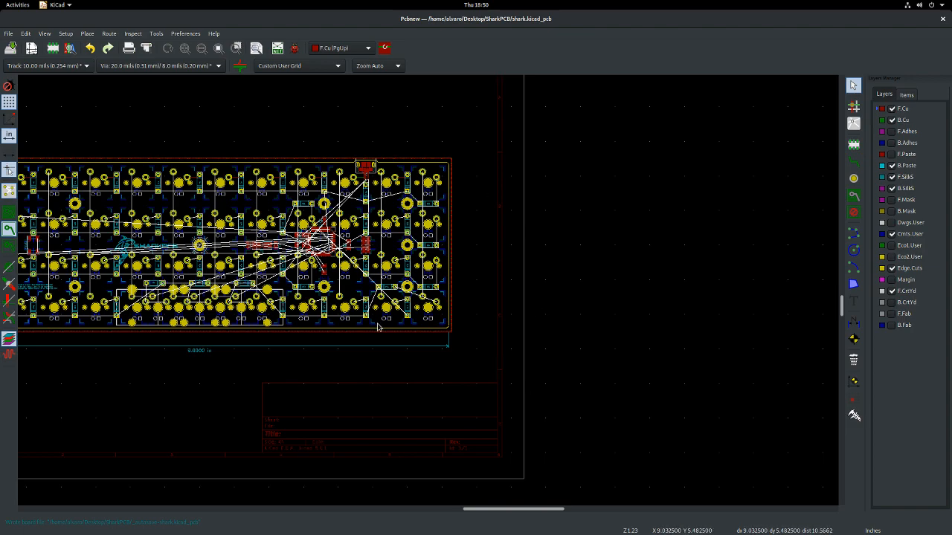
scroll(437, 296, up, 3)
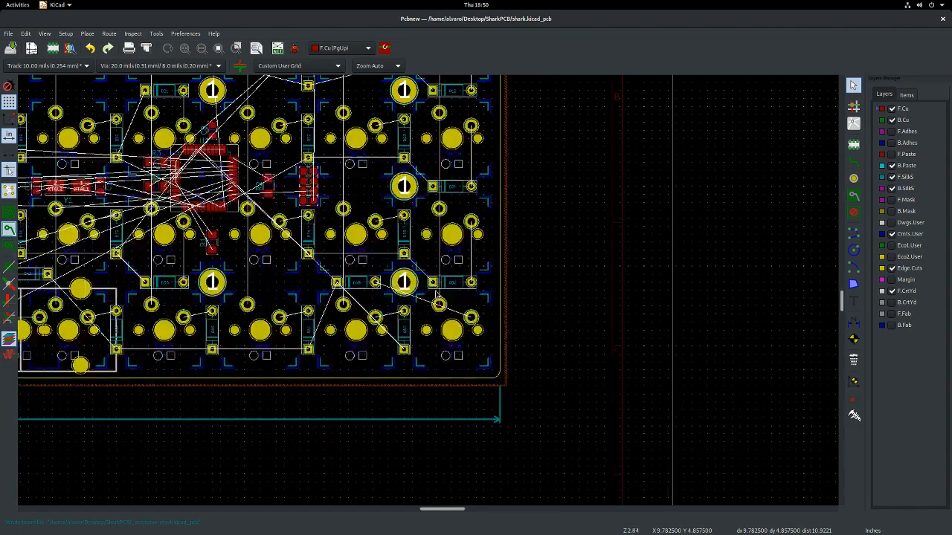
scroll(435, 295, down, 3)
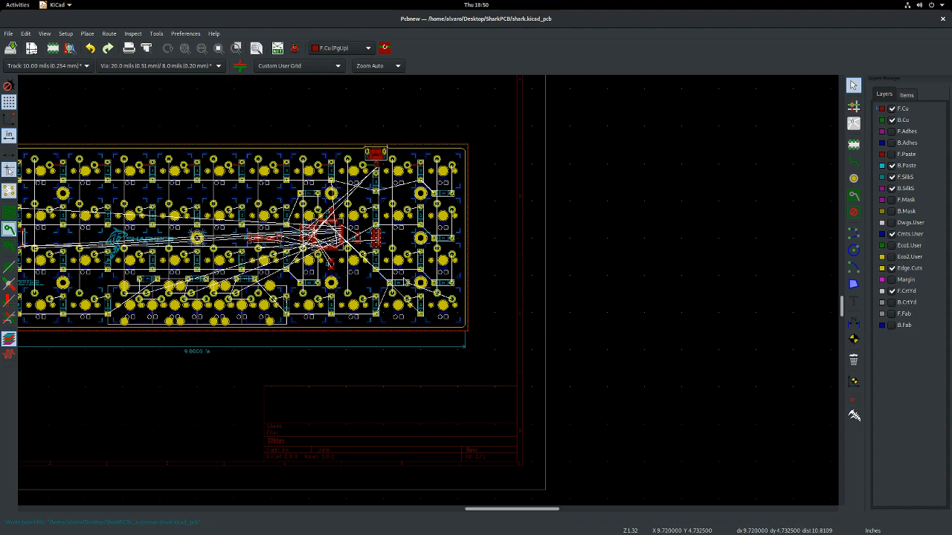
- Route a straight vertical F.Cu track from pad 2 of SW12 down to pad 2 of D12
click(854, 162)
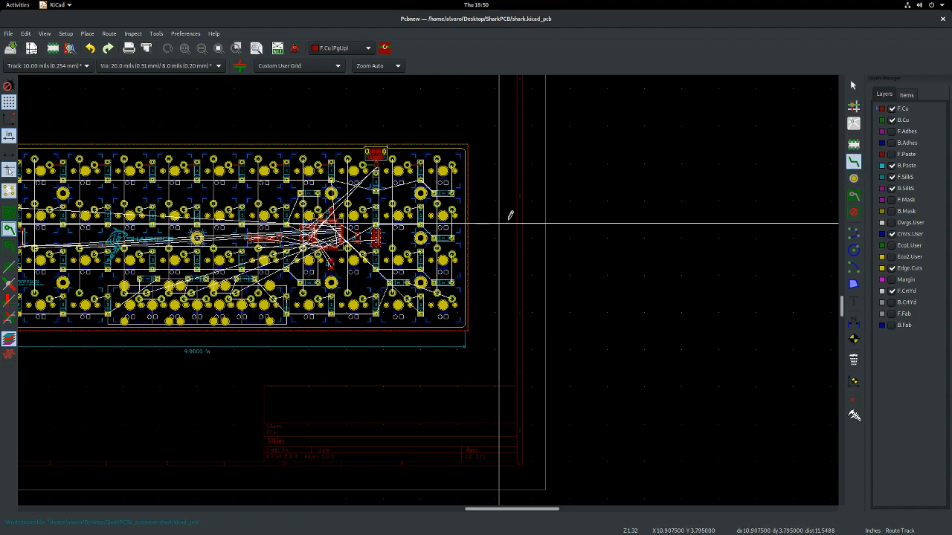
scroll(455, 162, up, 5)
scroll(428, 290, up, 2)
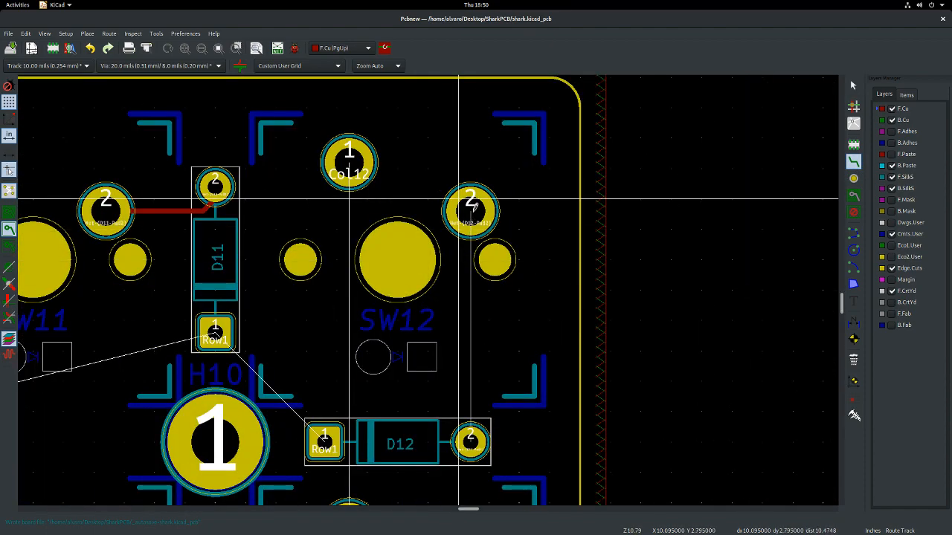
click(472, 214)
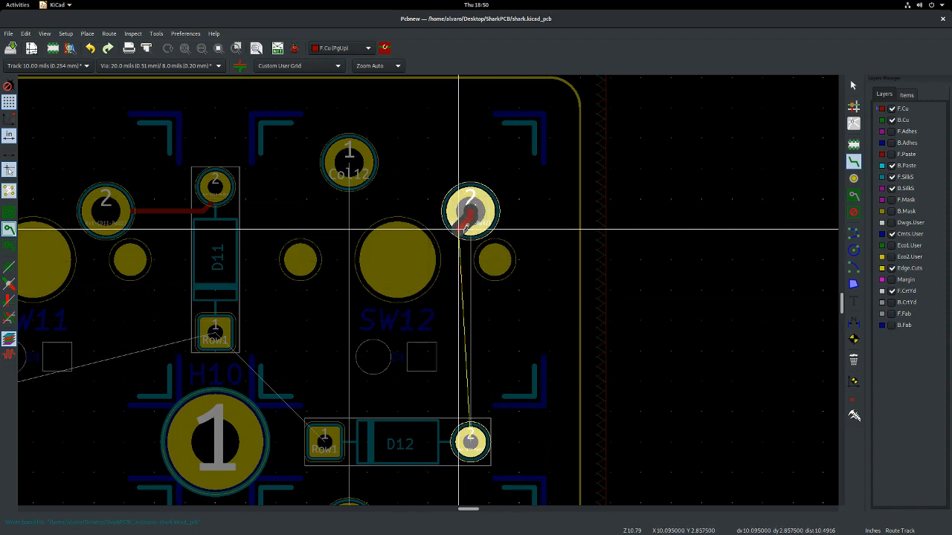
key(Escape)
click(459, 277)
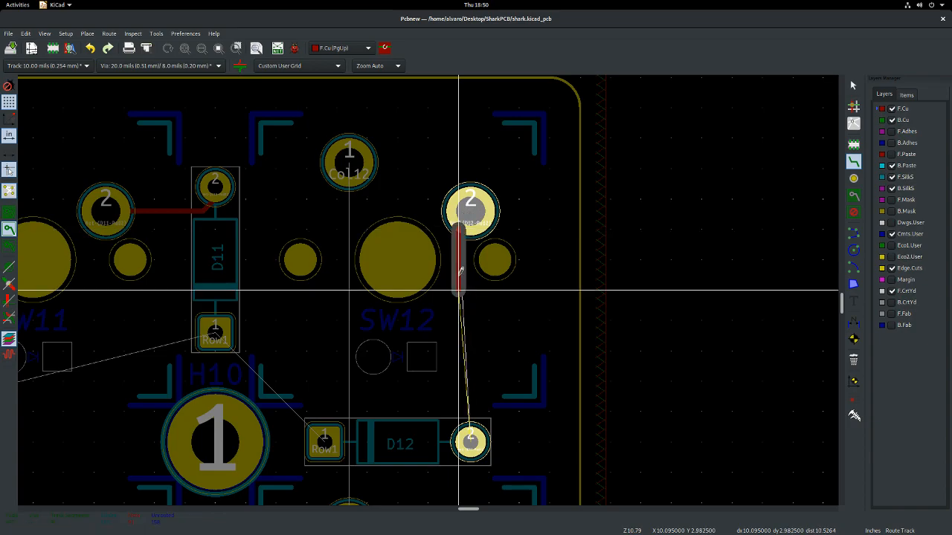
click(456, 347)
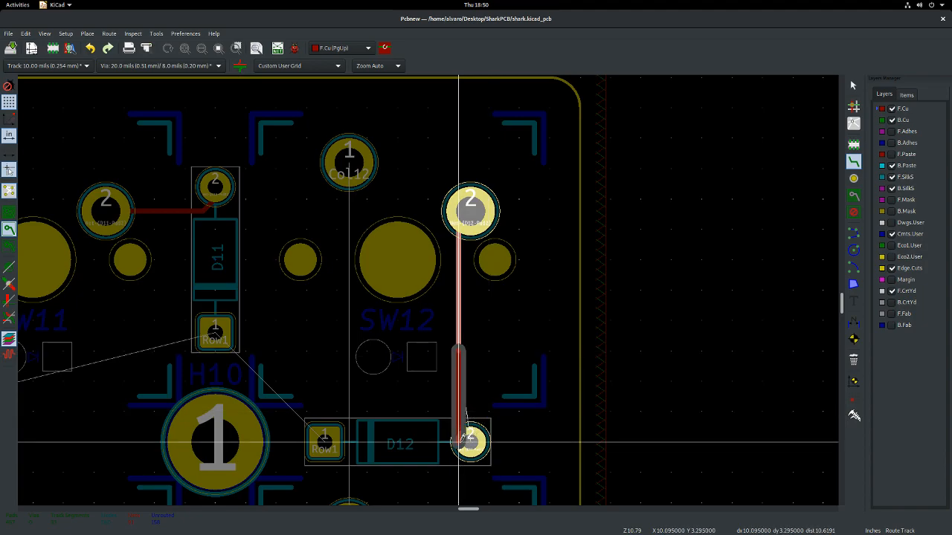
click(458, 411)
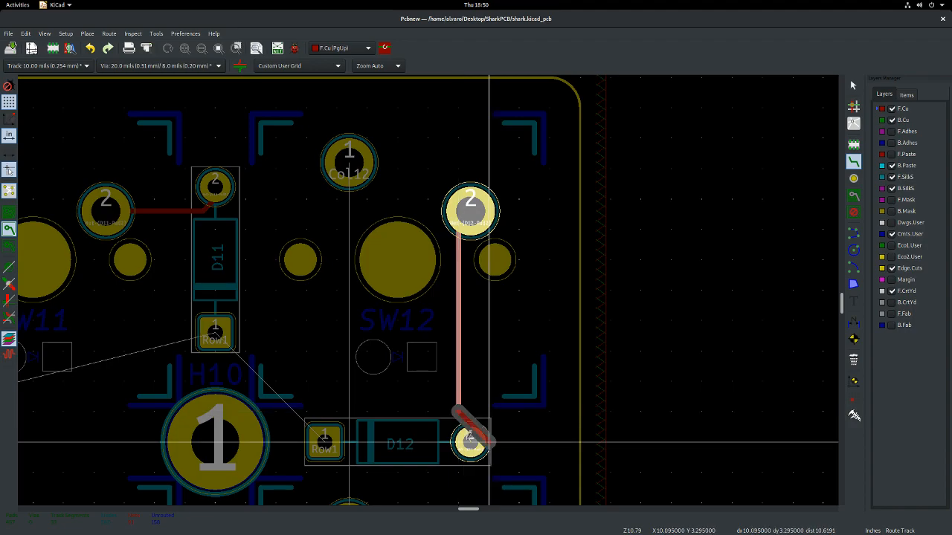
click(458, 443)
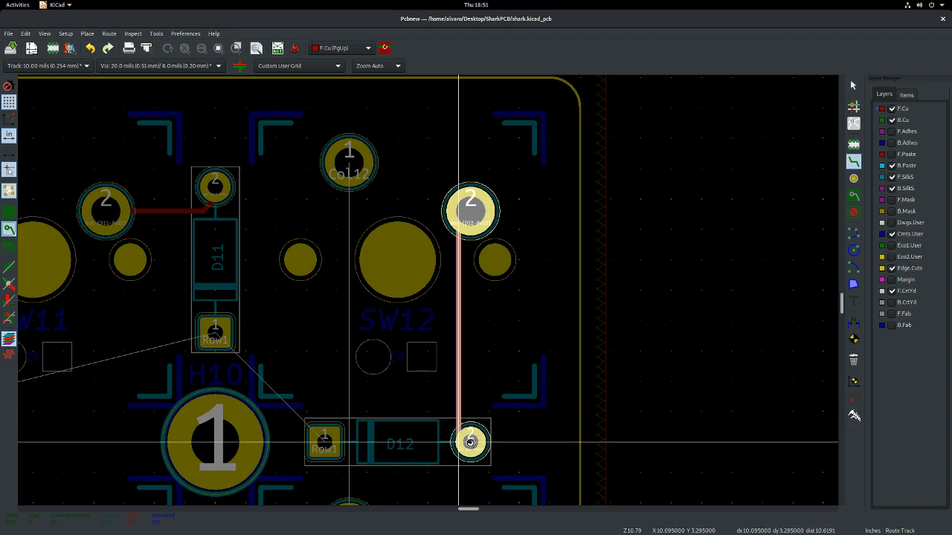
key(Escape)
scroll(286, 348, down, 5)
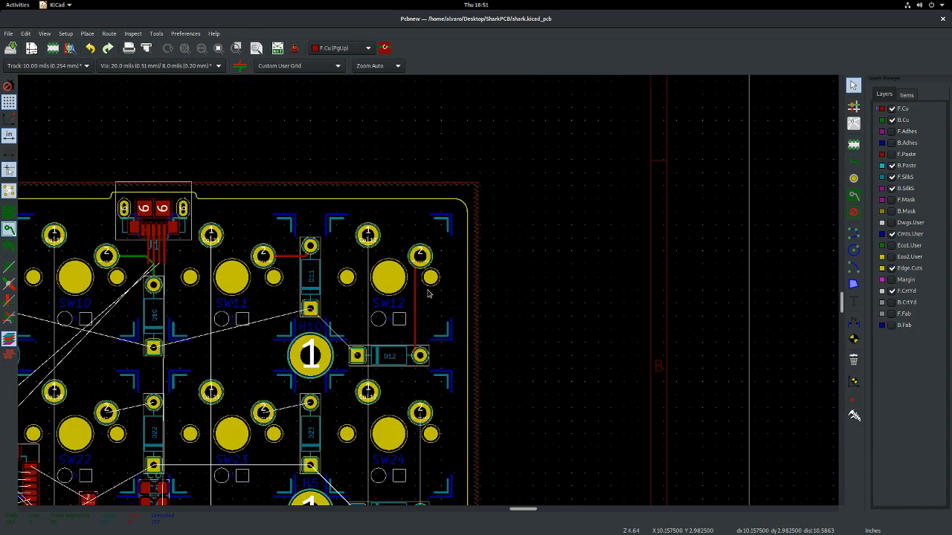
- Route the Row1 net on F.Cu as a straight horizontal track from pad 1 of D1 through the row's diodes to pad 1 of D9
scroll(287, 348, down, 3)
scroll(403, 302, up, 3)
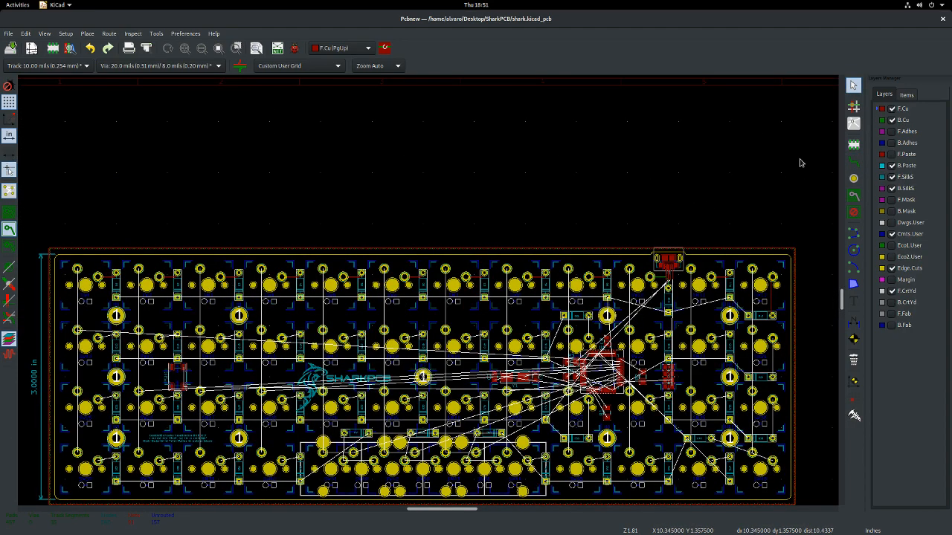
click(855, 166)
scroll(428, 286, up, 5)
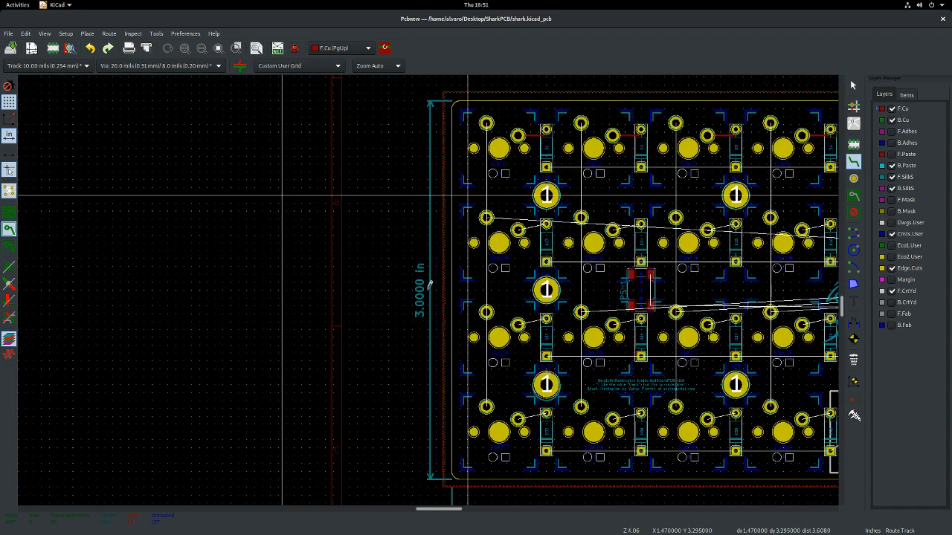
scroll(428, 287, down, 3)
scroll(430, 266, up, 3)
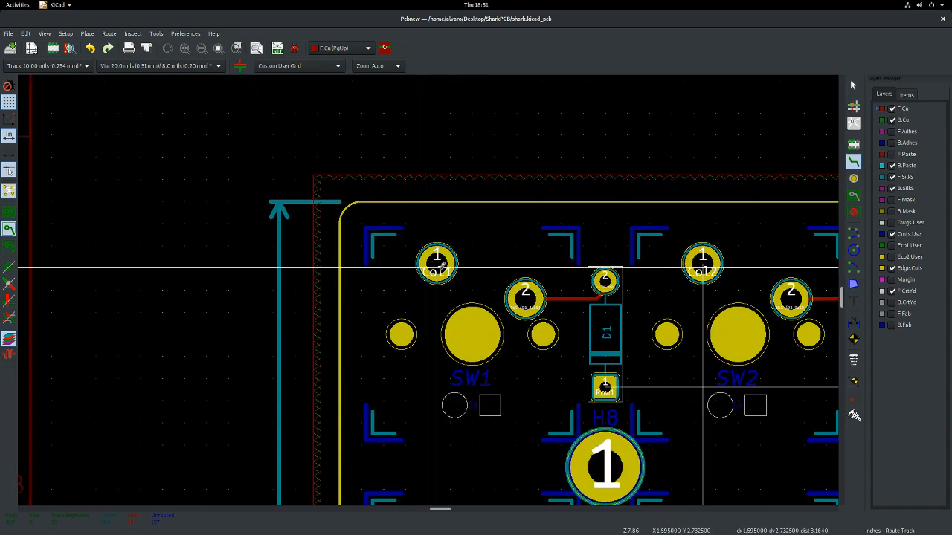
key(Escape)
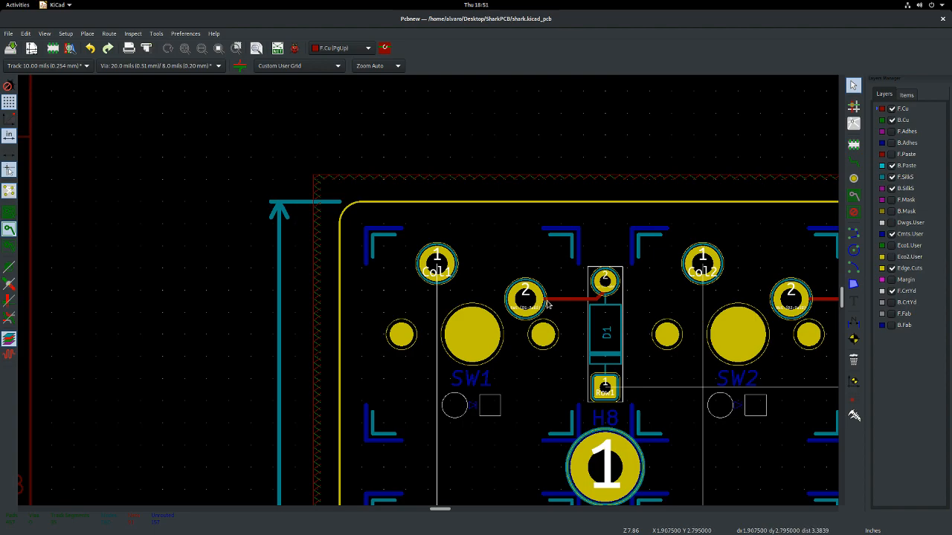
click(853, 161)
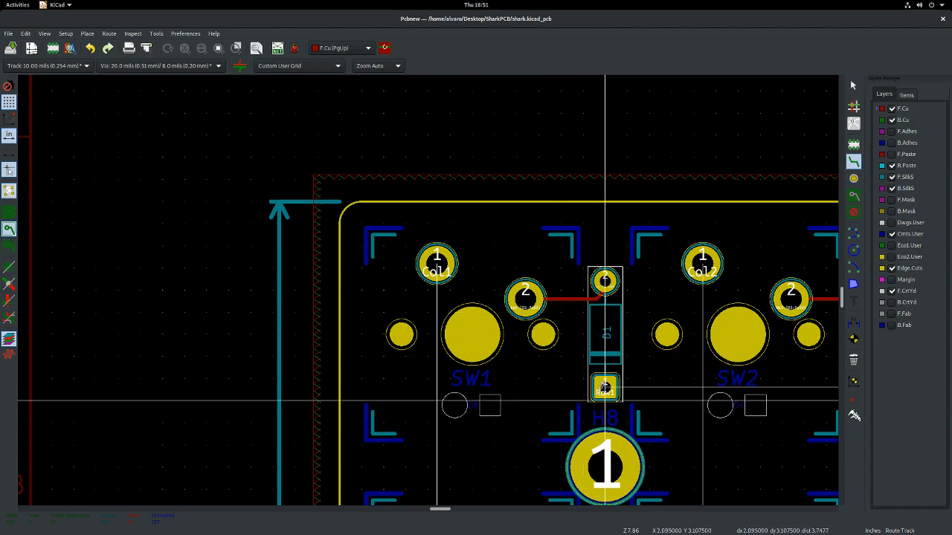
click(605, 385)
scroll(605, 384, down, 5)
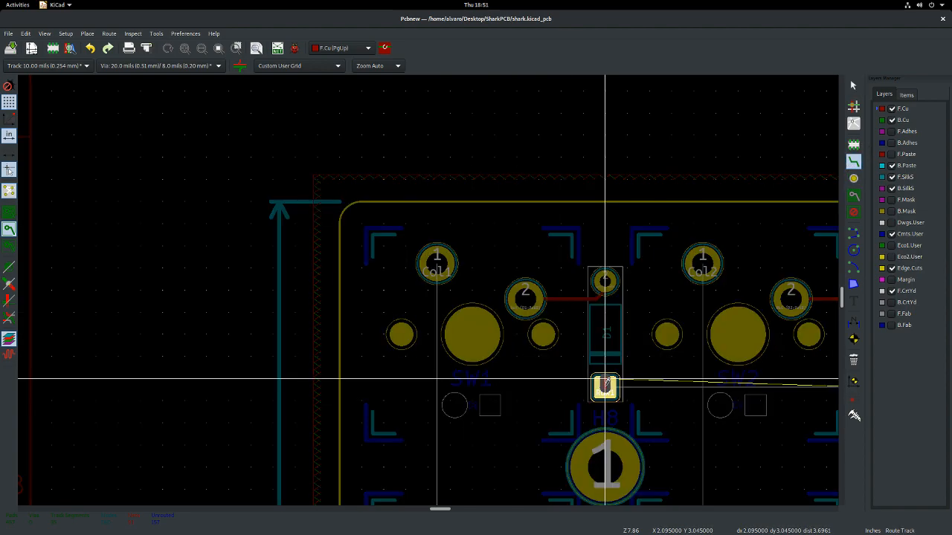
scroll(429, 287, down, 4)
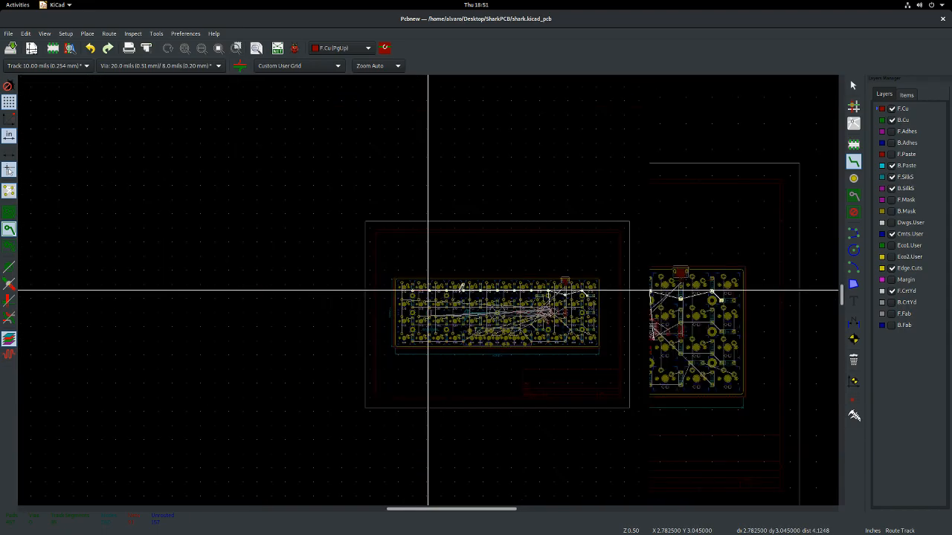
scroll(424, 282, up, 4)
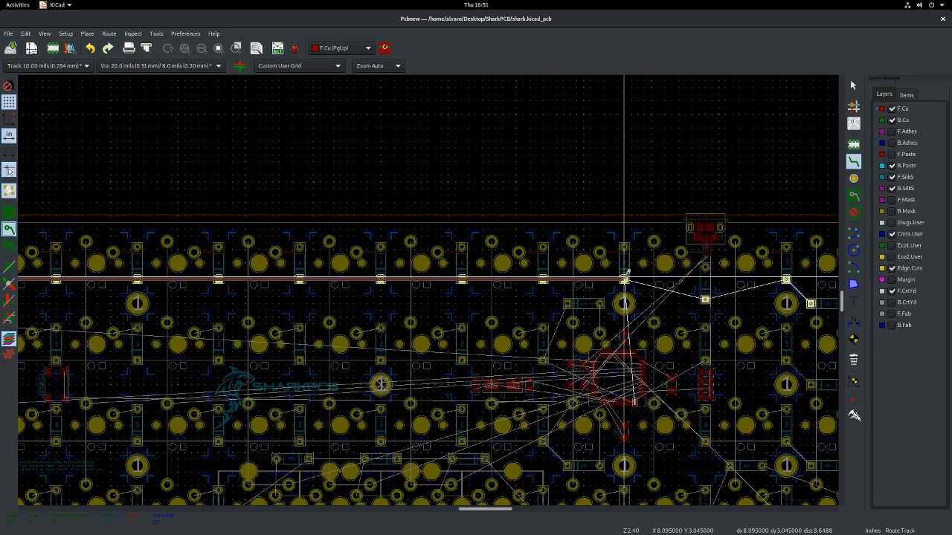
scroll(624, 279, up, 8)
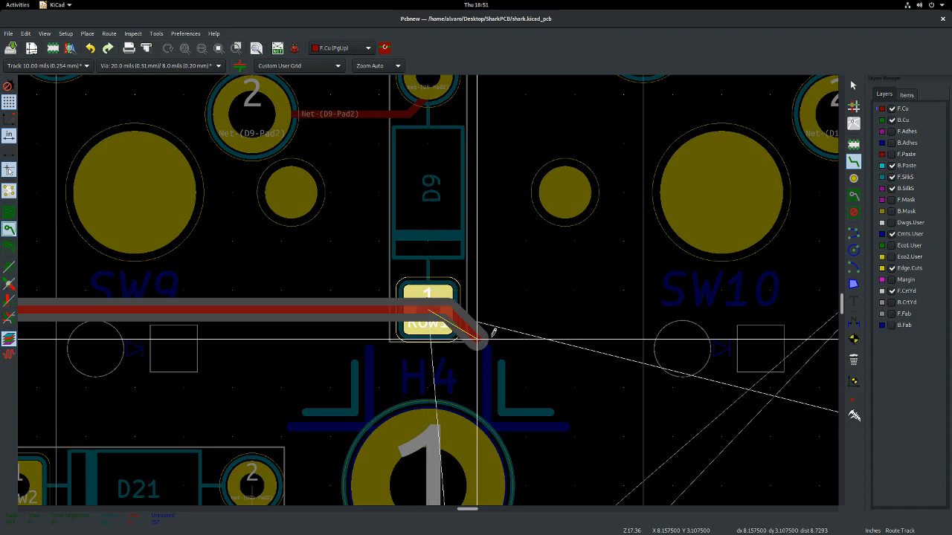
scroll(484, 327, down, 4)
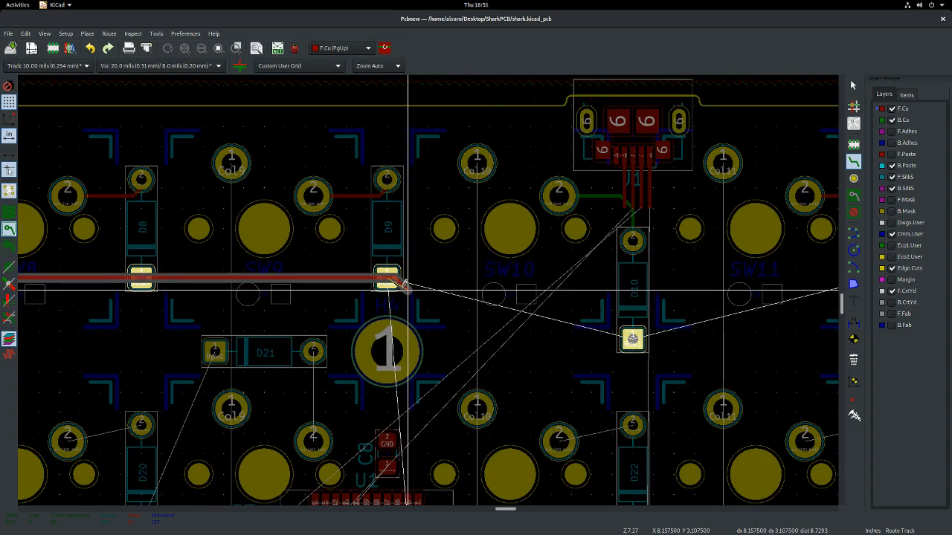
scroll(387, 277, up, 8)
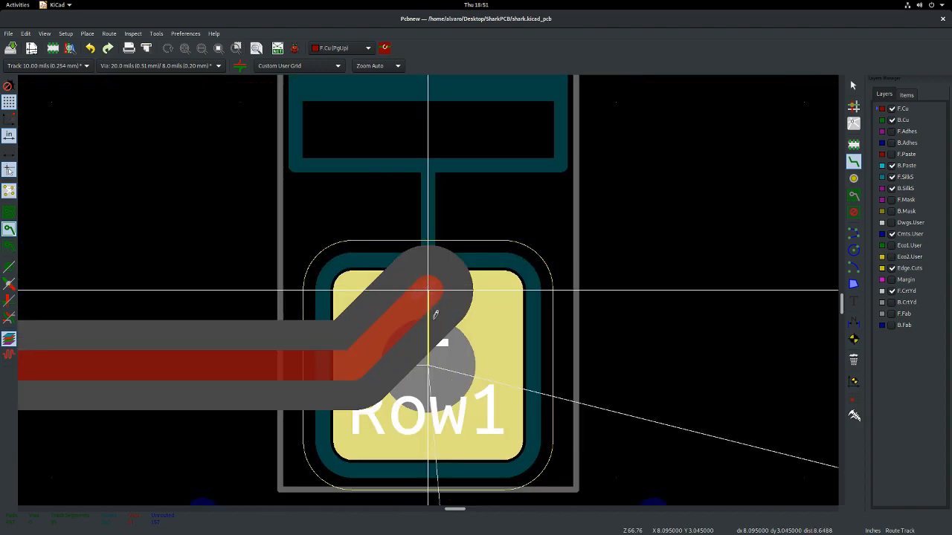
click(434, 318)
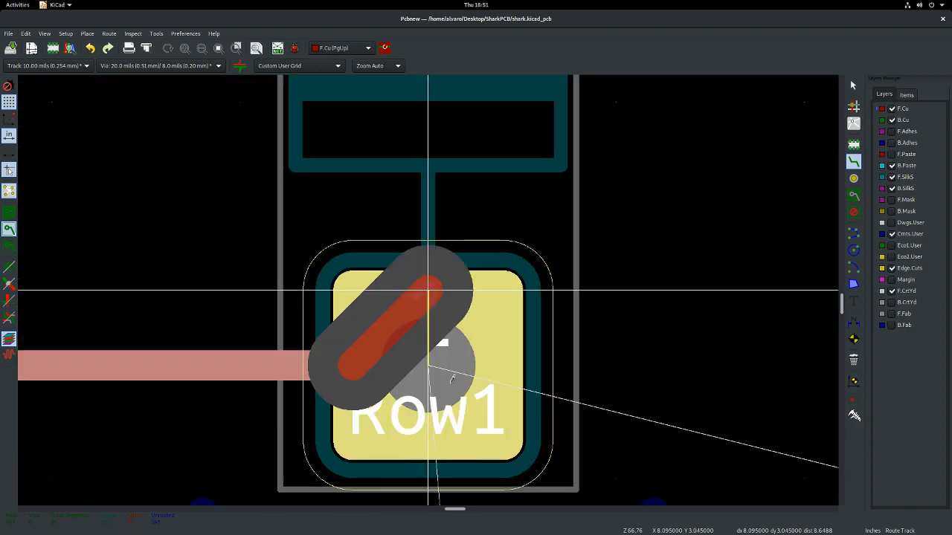
click(432, 374)
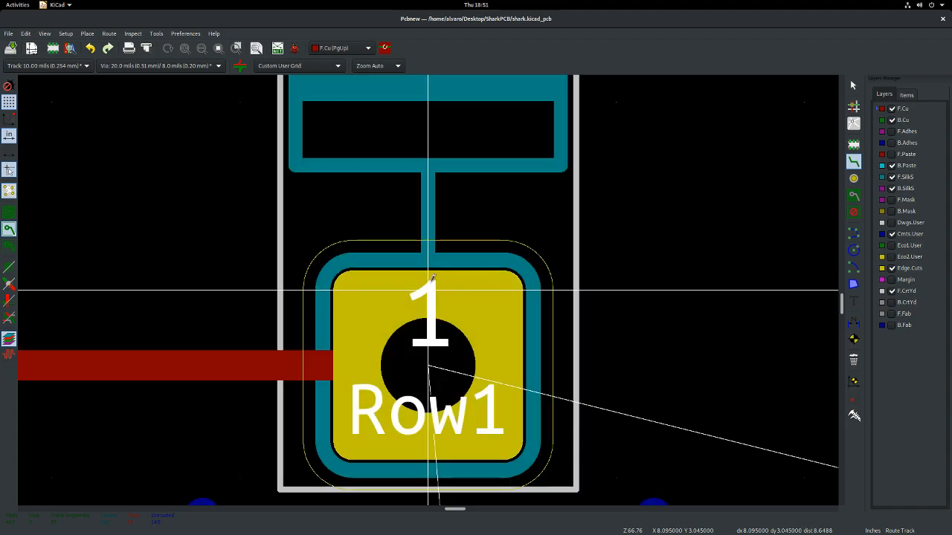
scroll(432, 375, down, 10)
key(Escape)
- Extend the Row1 F.Cu track from pad 1 of D9 beneath SW10 to pad 1 of D10, with a 45-degree bend before the diode
scroll(427, 295, up, 2)
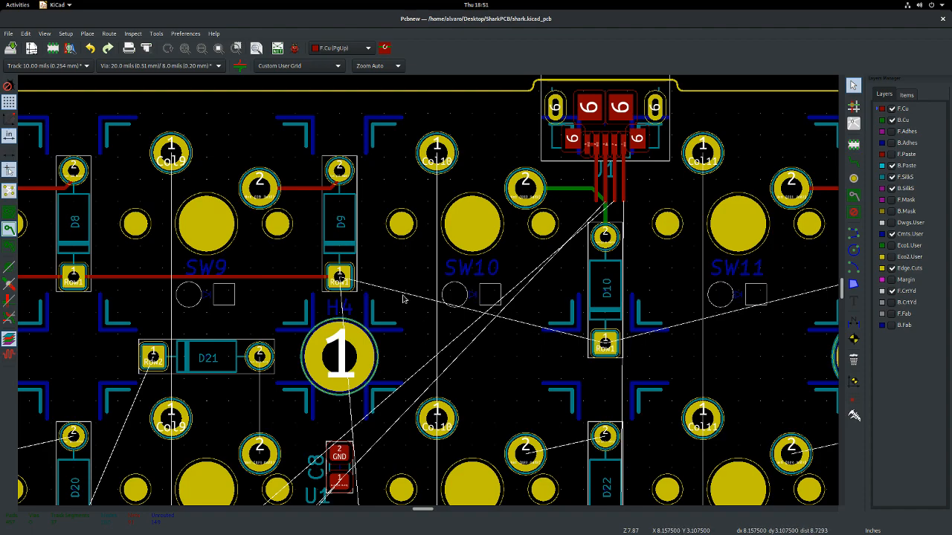
key(x)
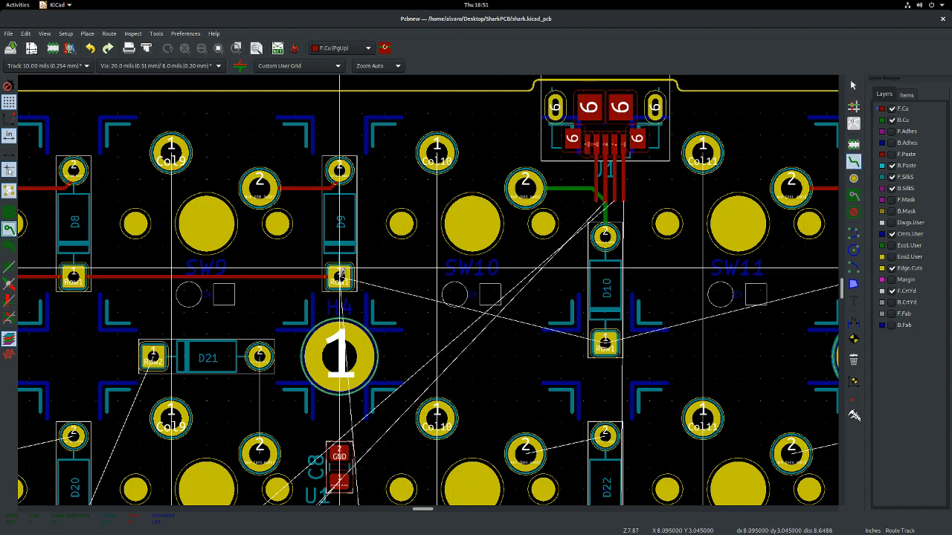
click(339, 271)
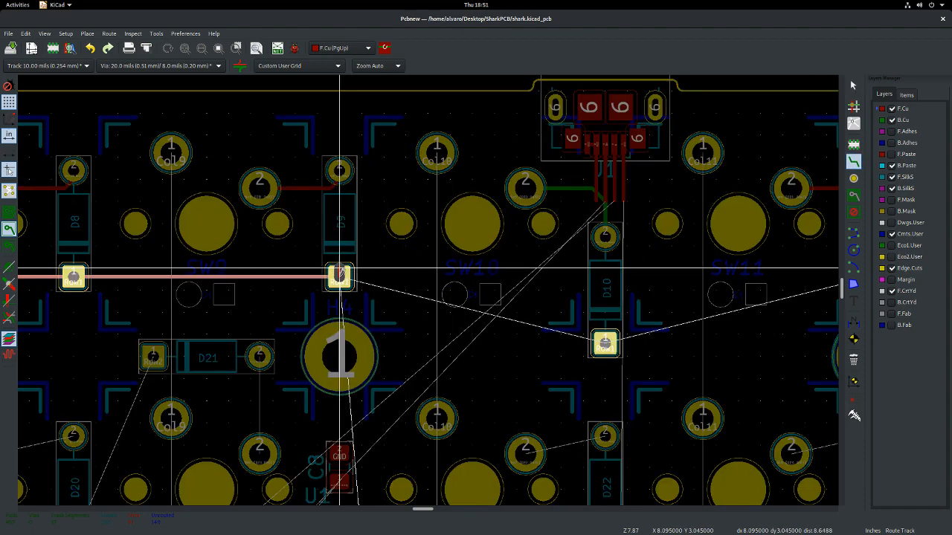
click(605, 342)
click(605, 342)
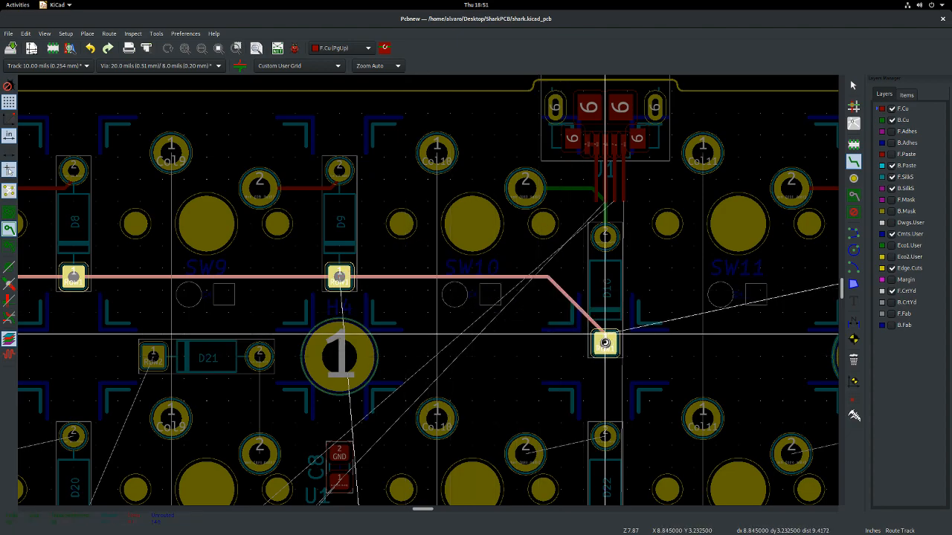
key(Escape)
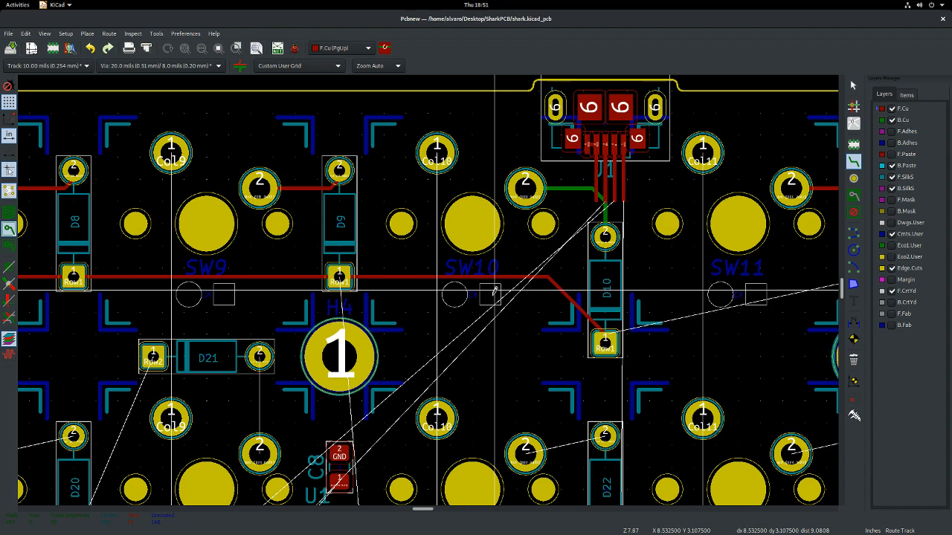
key(Escape)
scroll(476, 292, up, 5)
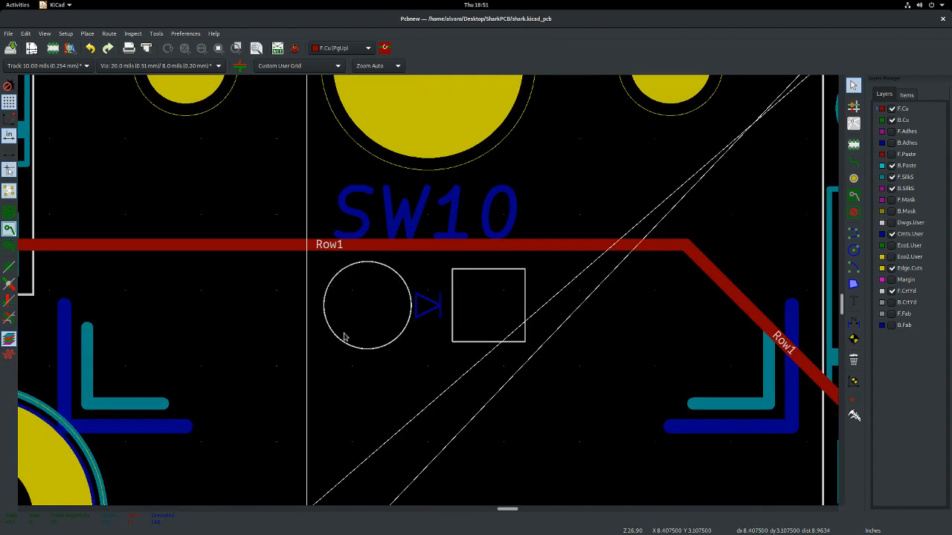
click(854, 145)
click(441, 333)
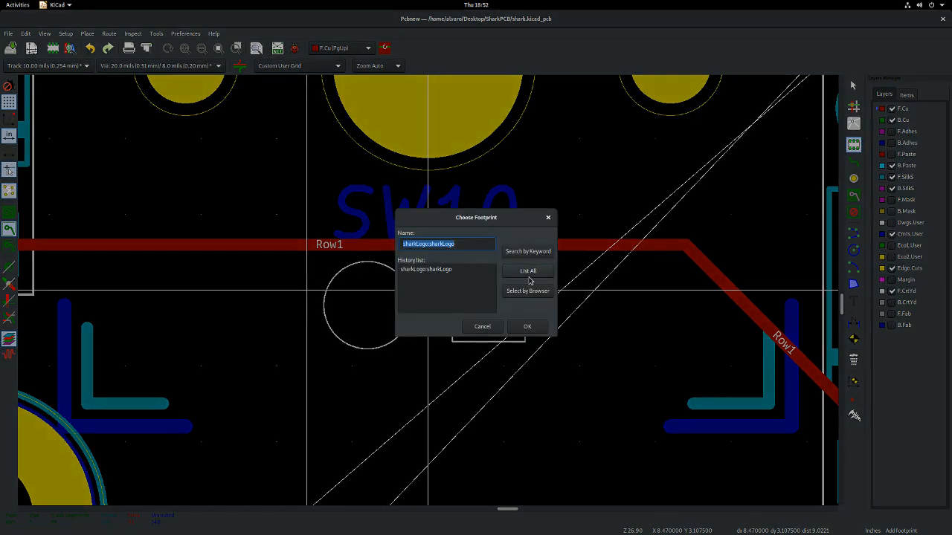
key(Escape)
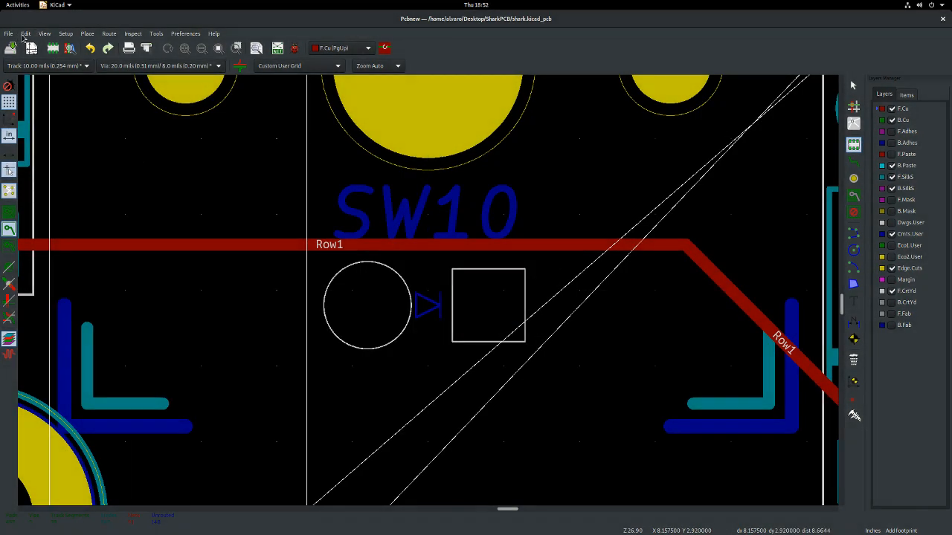
- Set the user-defined grid size to 0.01 in for both X and Y
click(45, 34)
click(67, 146)
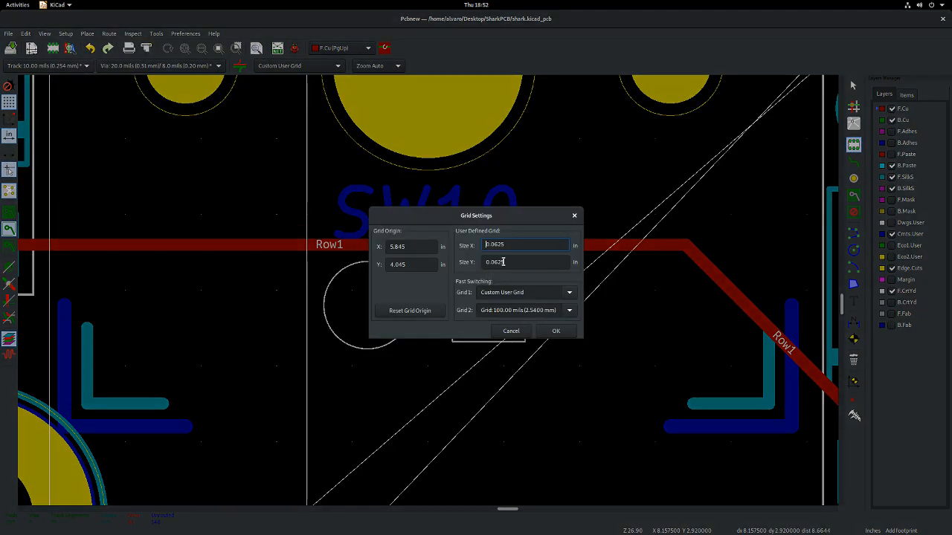
click(525, 267)
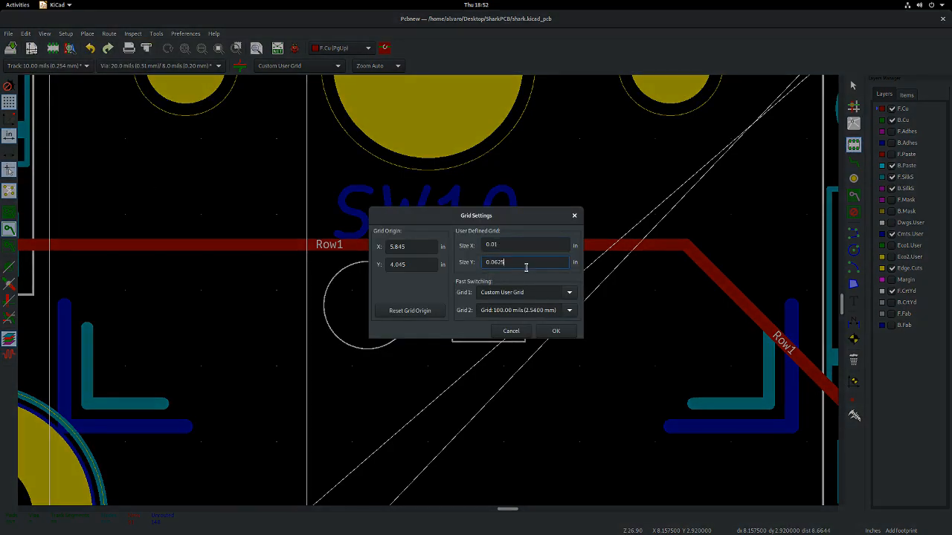
text(1)
key(Return)
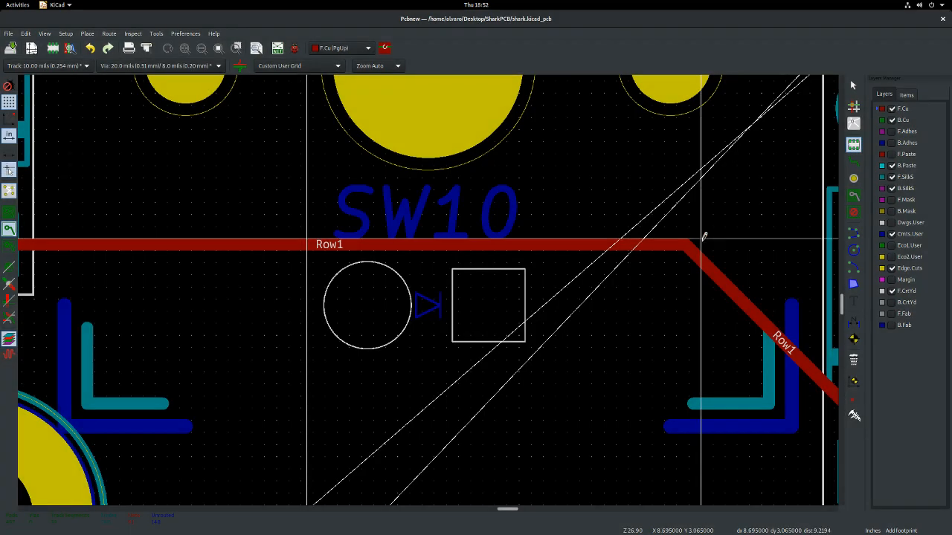
- Set the user-defined grid size to 0.005 in for both X and Y
click(45, 33)
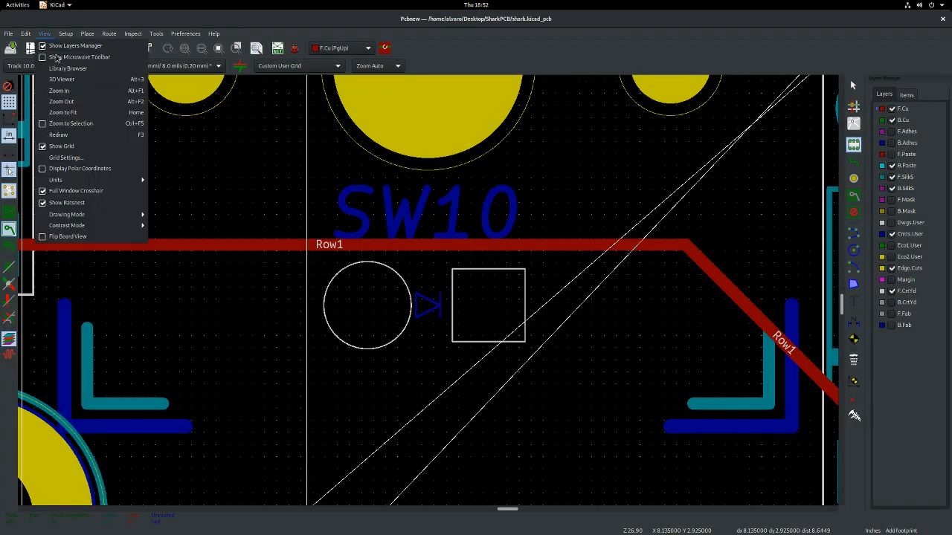
click(67, 156)
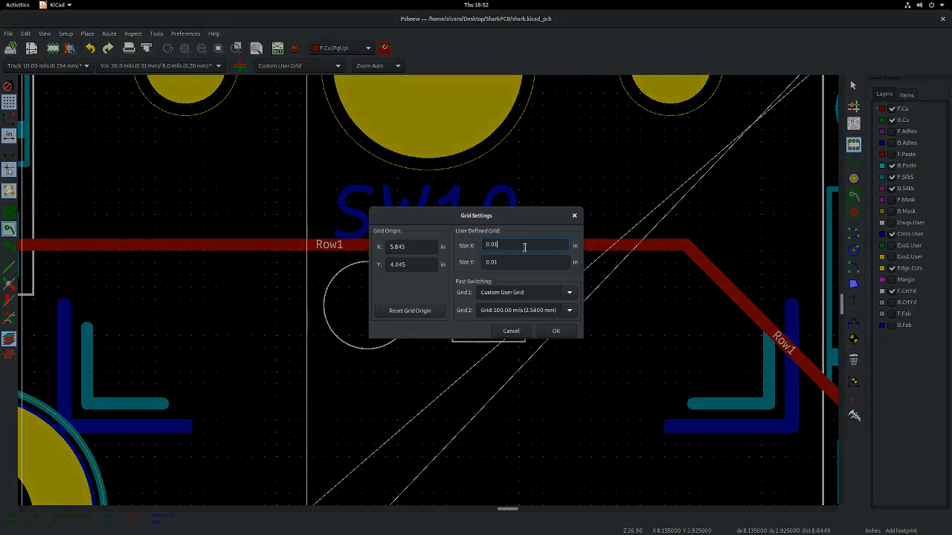
click(516, 262)
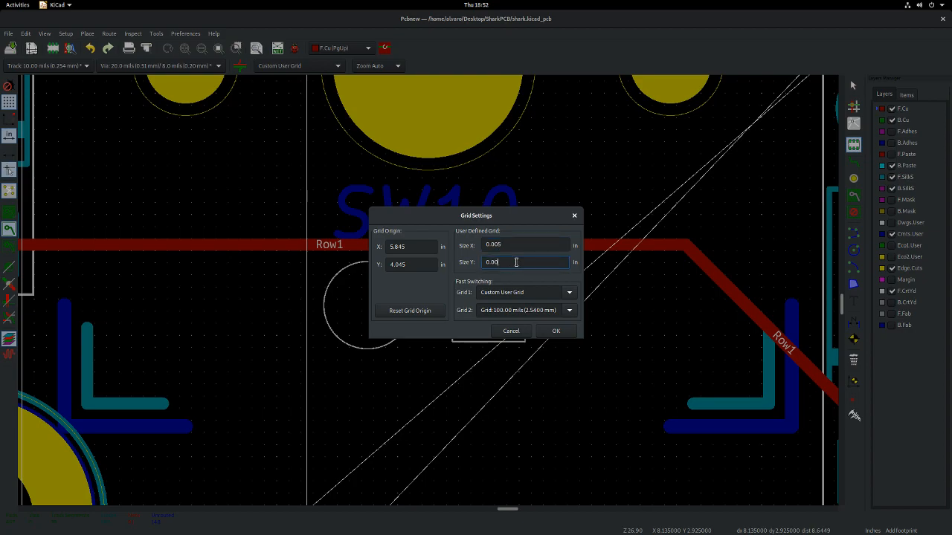
text(05)
key(Return)
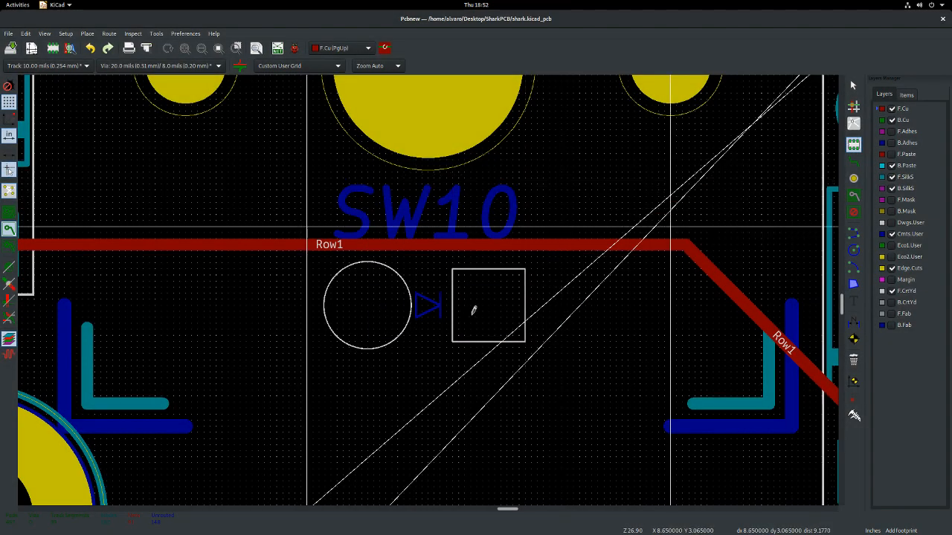
- Place a thtLED footprint from the Keyboard_switches library over SW10's LED outline to check its pads' clearance from the Row1 track
click(439, 333)
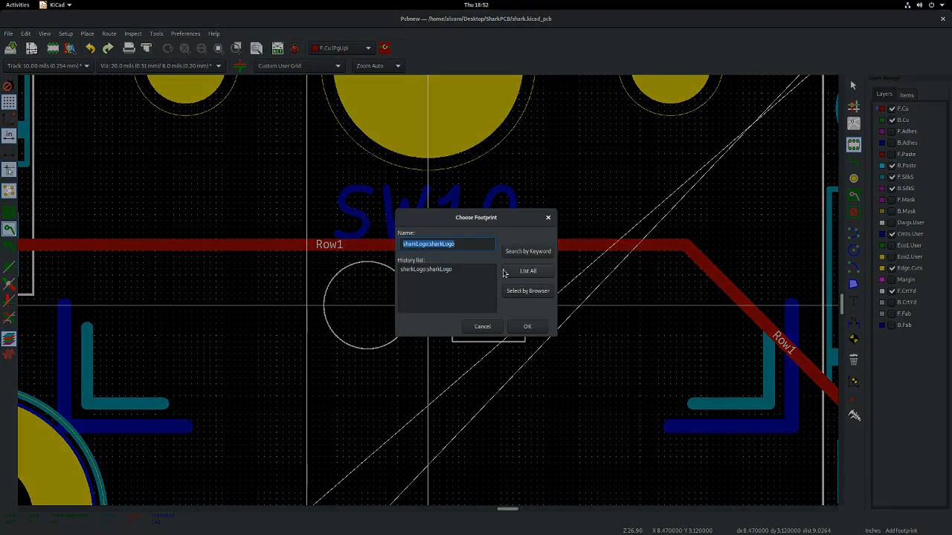
click(527, 271)
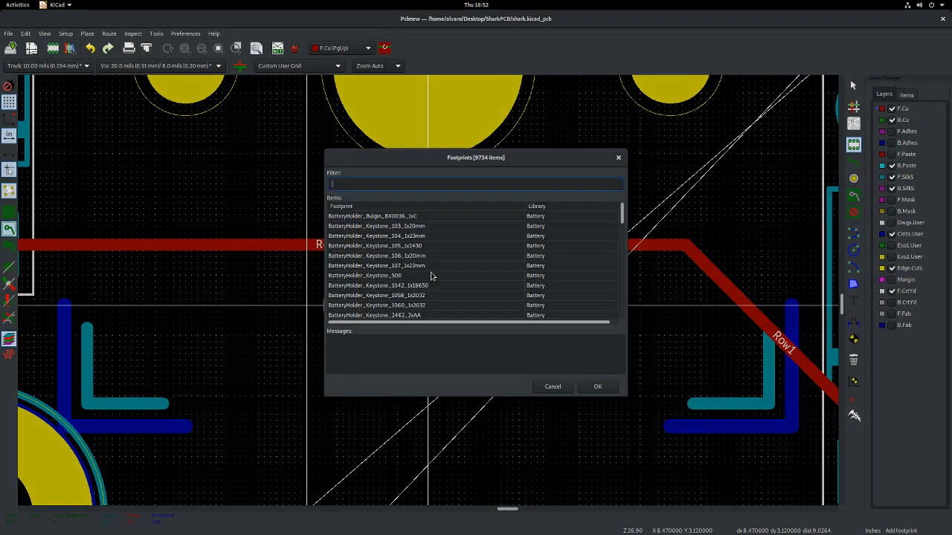
text(thtL)
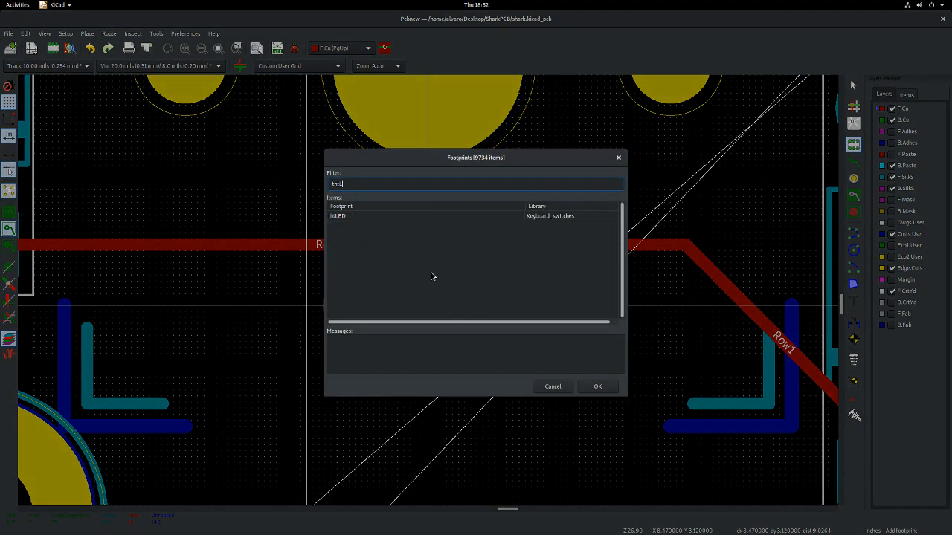
double_click(420, 217)
click(430, 305)
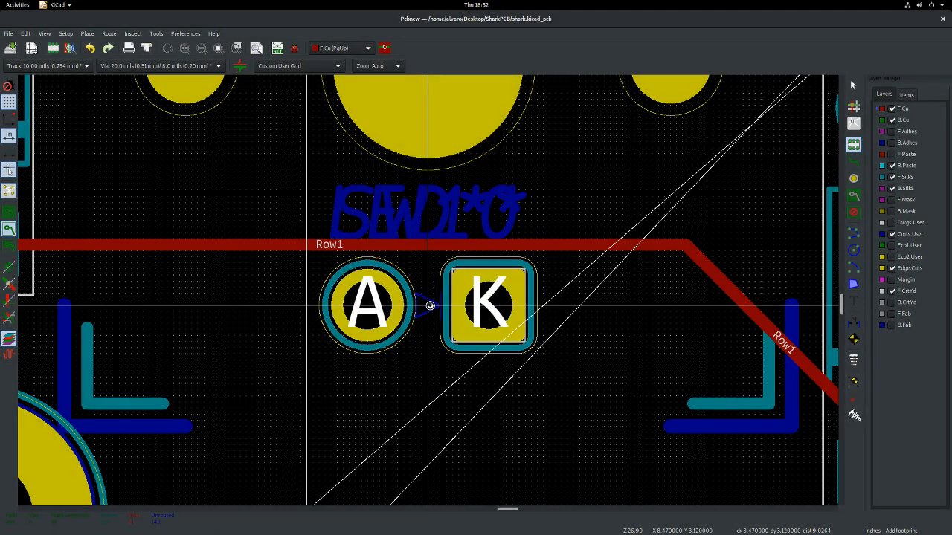
scroll(427, 297, down, 5)
scroll(428, 290, up, 6)
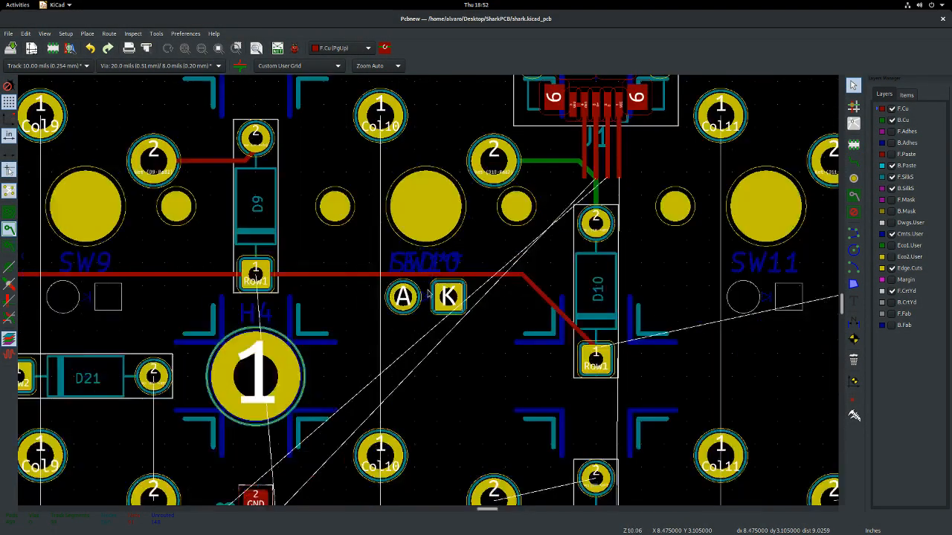
scroll(428, 289, down, 2)
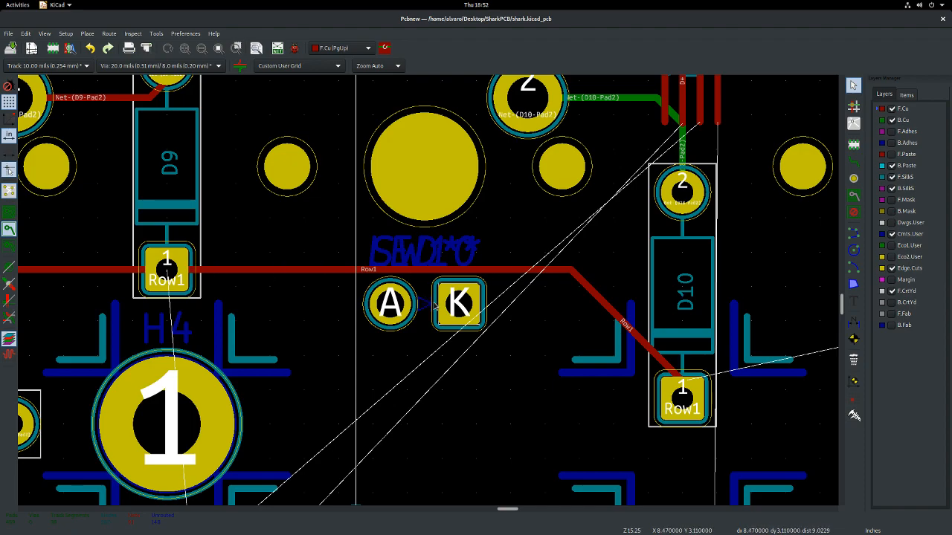
scroll(433, 303, up, 3)
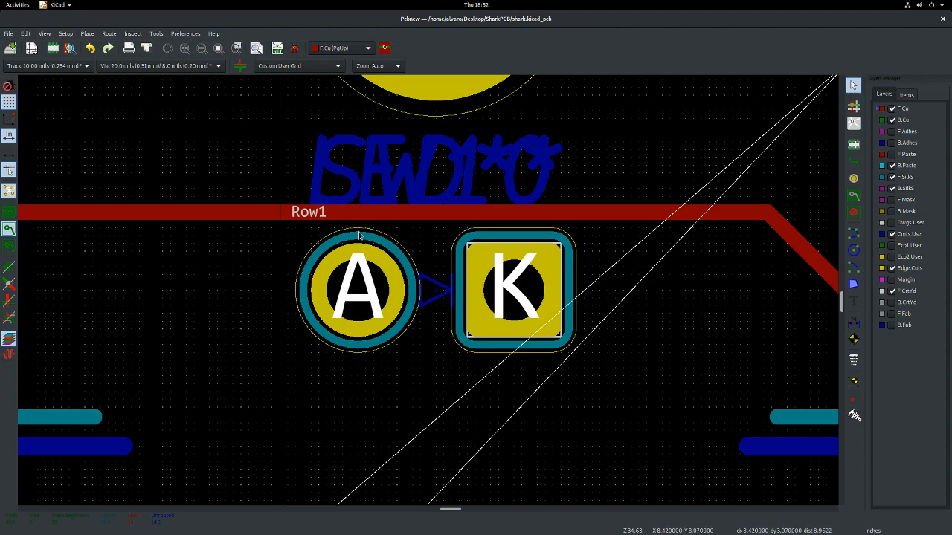
scroll(428, 294, down, 3)
scroll(428, 293, down, 3)
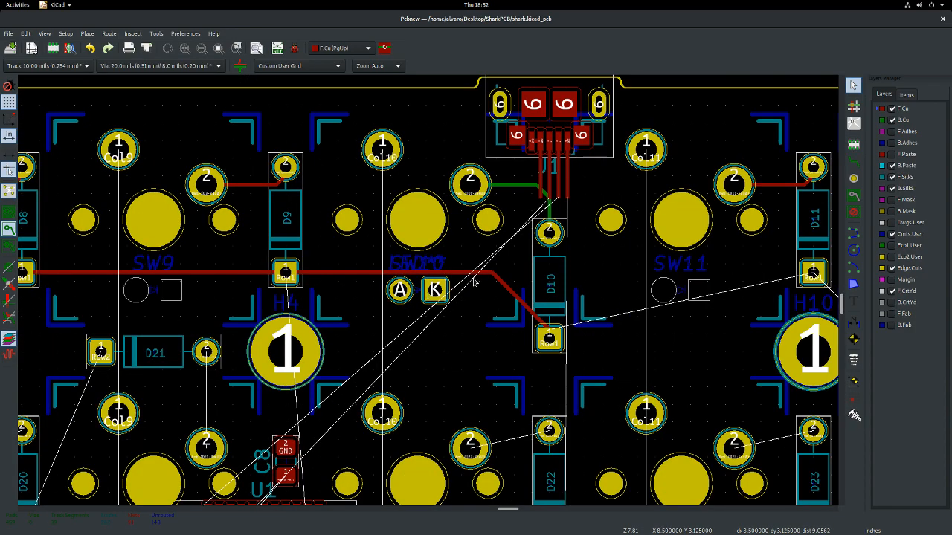
- Undo the thtLED footprint placement and the Row1 track between D9 and D10
click(459, 275)
key(ctrl+z)
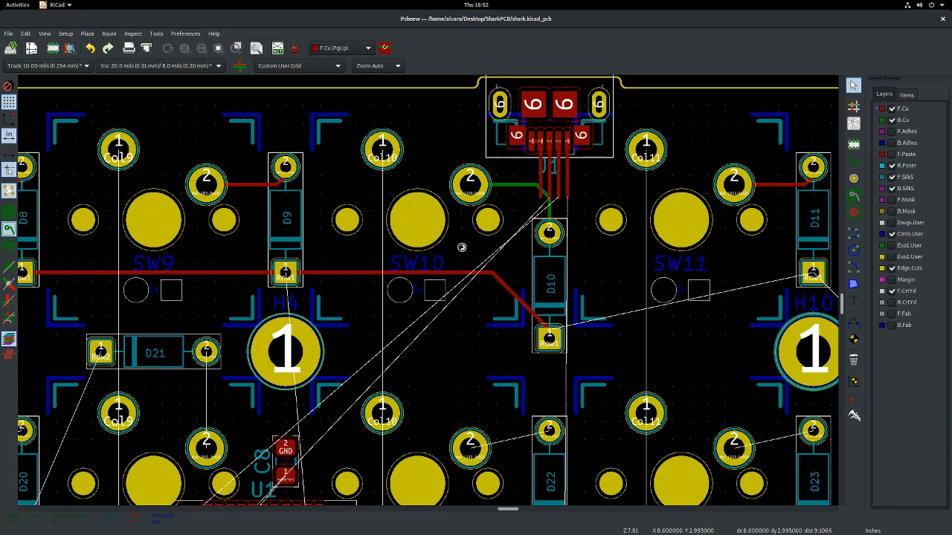
key(ctrl+z)
key(ctrl+z)
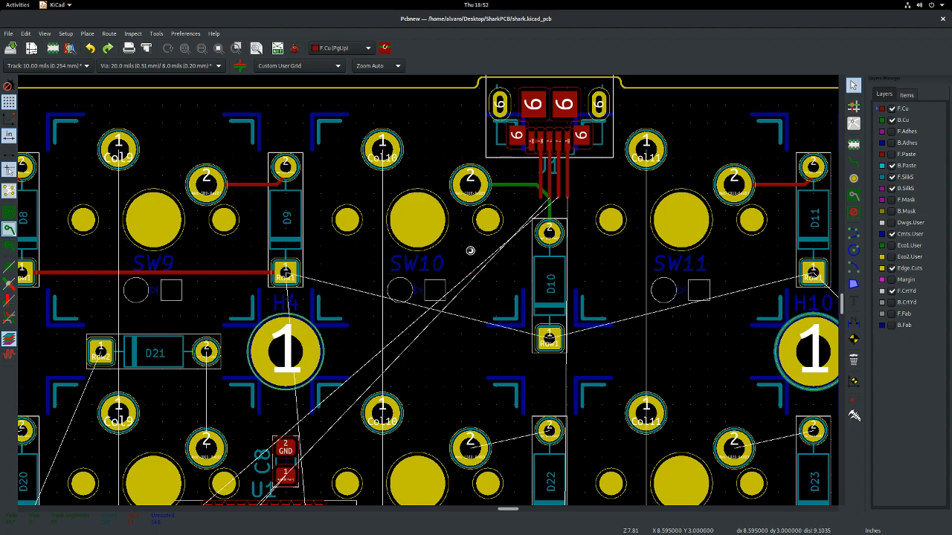
- Route Row1 on F.Cu from D9 pad 1, farther above SW10's LED outline, with a 45-degree bend and vertical drop into D10 pad 1
click(853, 161)
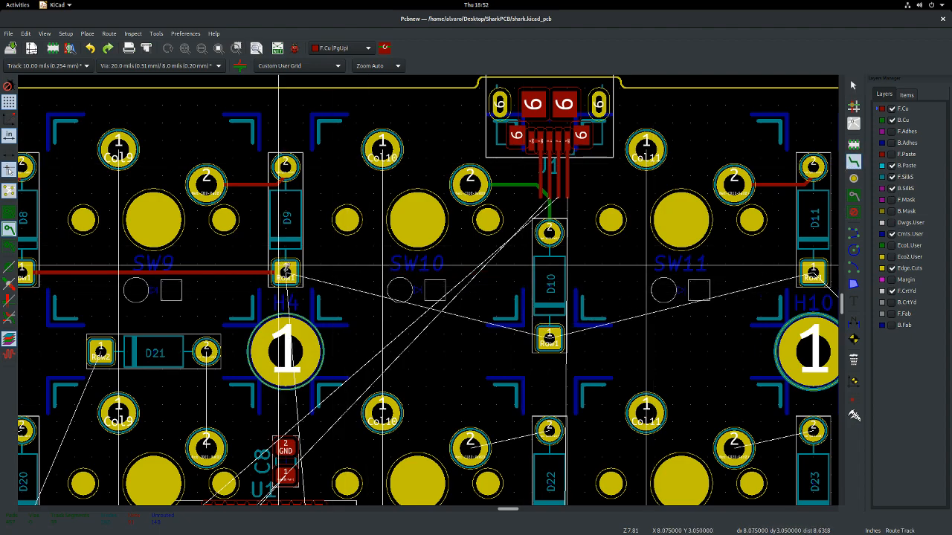
click(285, 272)
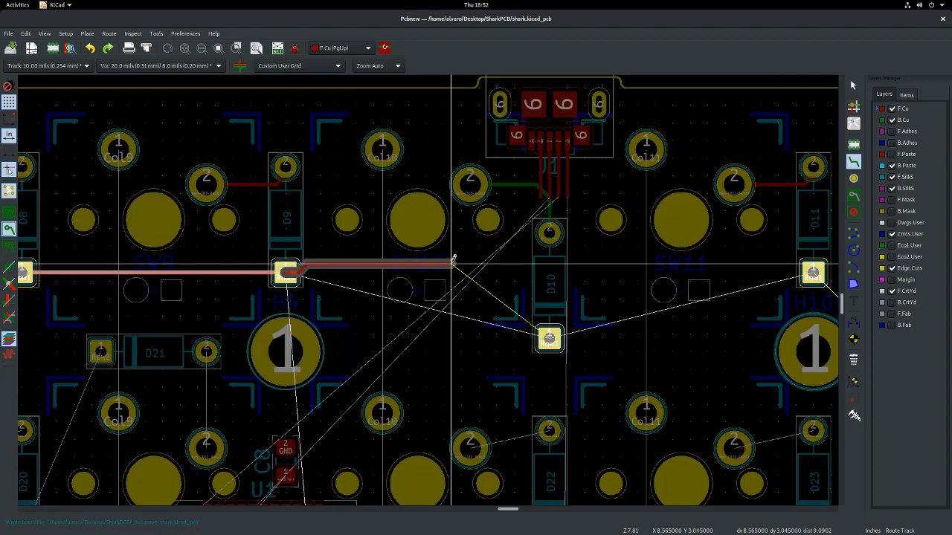
scroll(429, 284, up, 5)
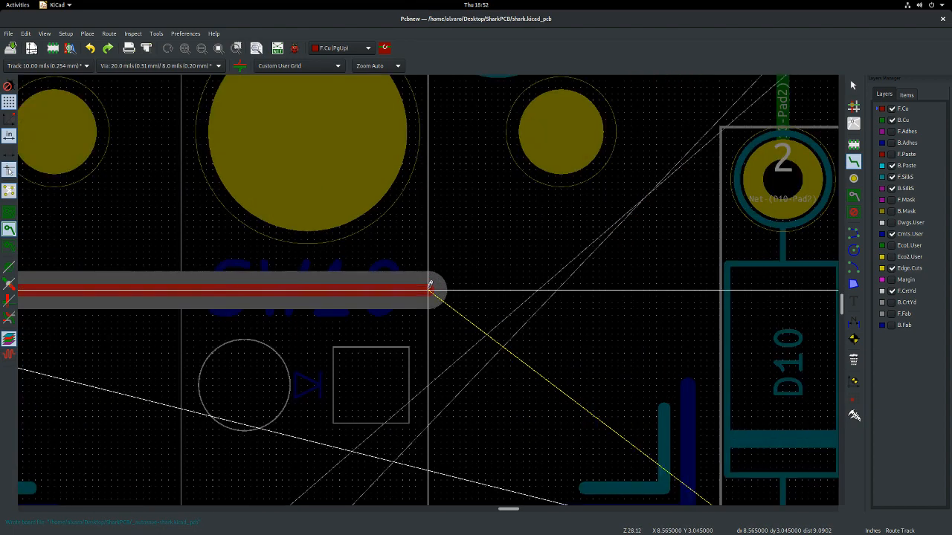
scroll(429, 285, down, 5)
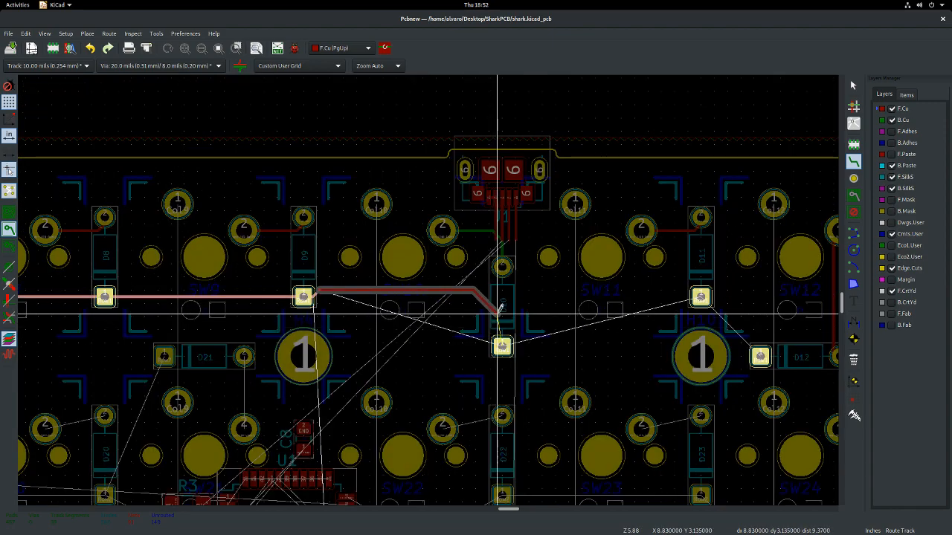
scroll(500, 308, up, 5)
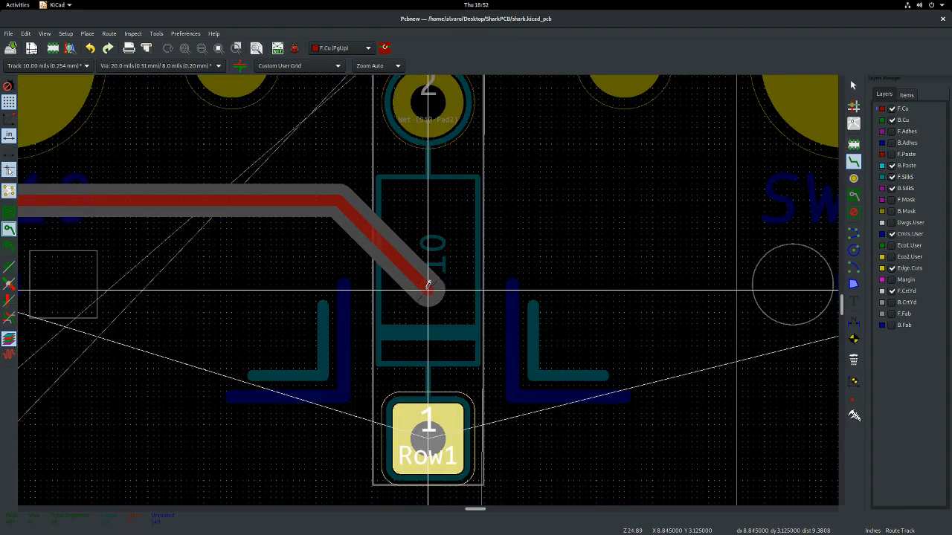
click(429, 285)
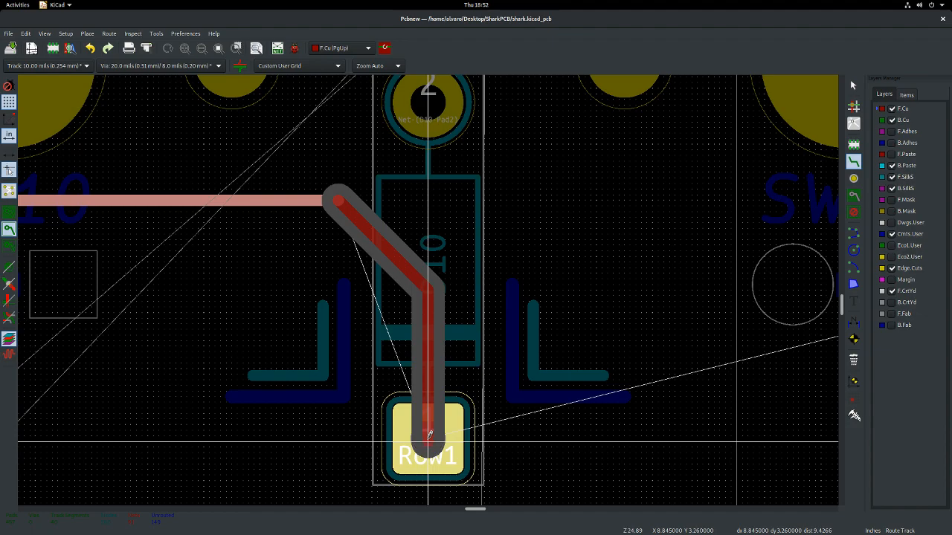
click(427, 440)
click(428, 440)
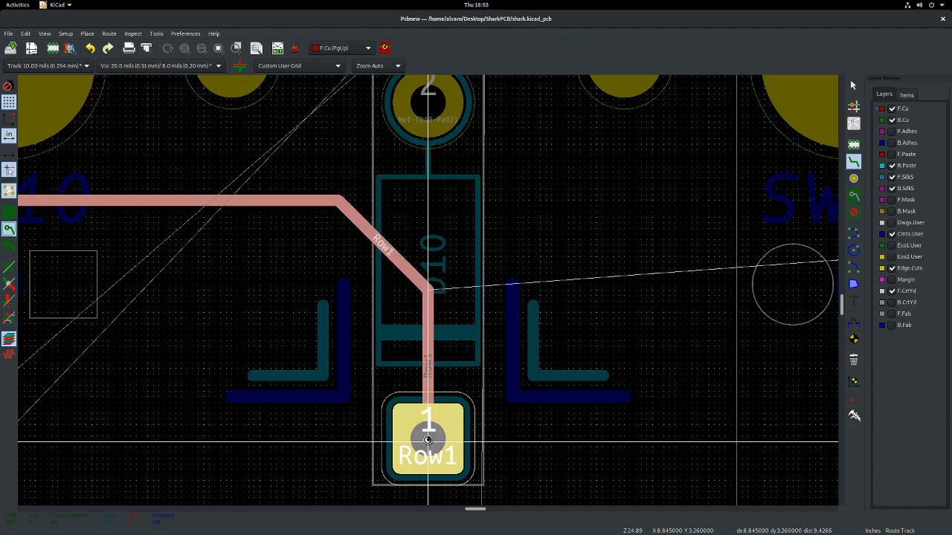
key(Escape)
scroll(428, 441, down, 5)
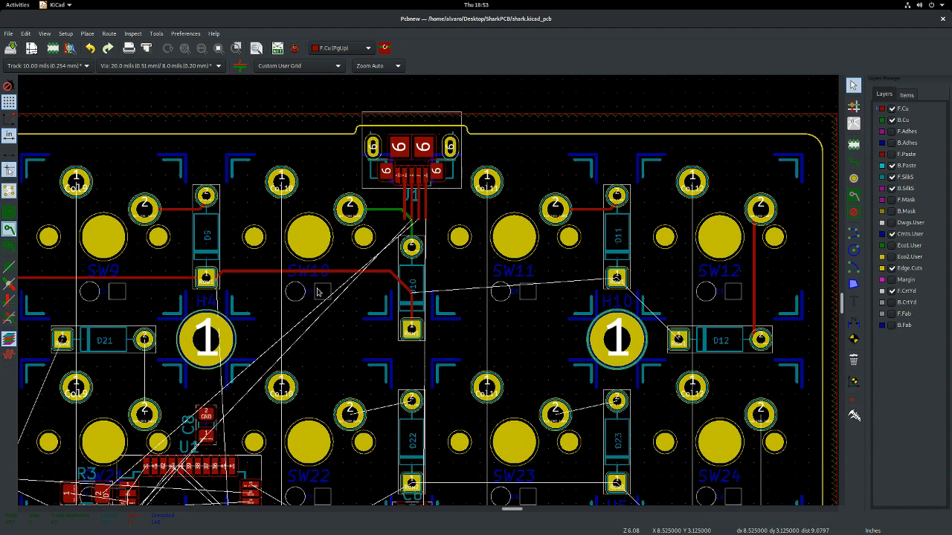
scroll(318, 292, up, 3)
scroll(425, 298, up, 1)
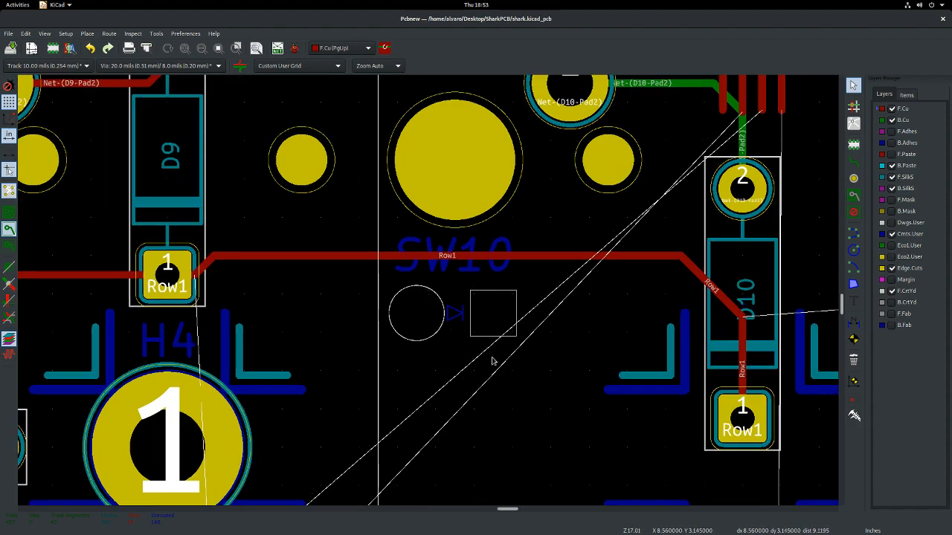
- Set the user-defined grid size to 0.0625 in for both X and Y
click(45, 33)
click(66, 157)
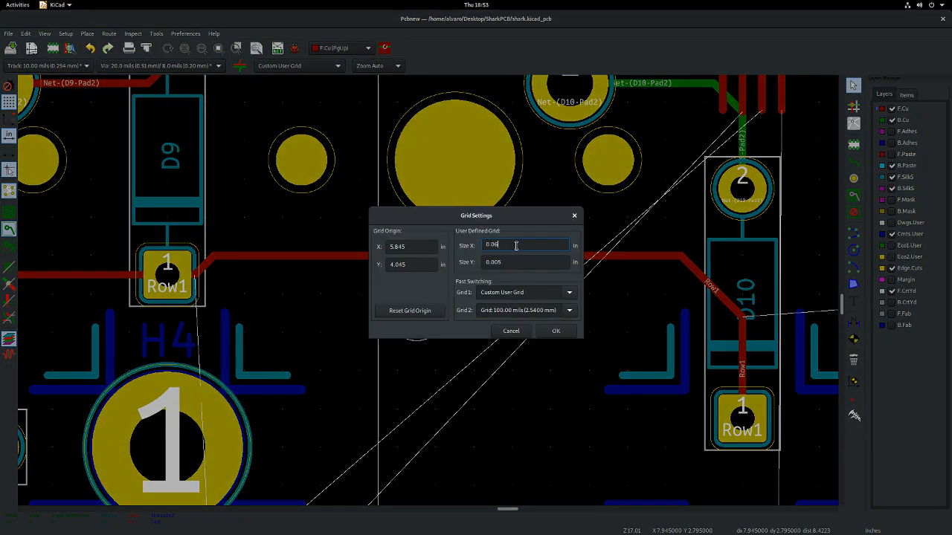
click(522, 263)
key(BackSpace)
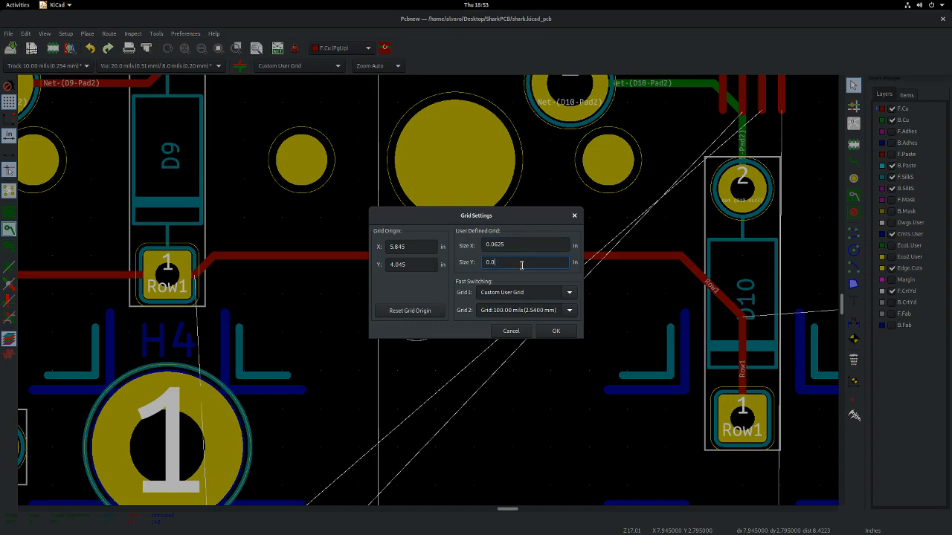
key(Return)
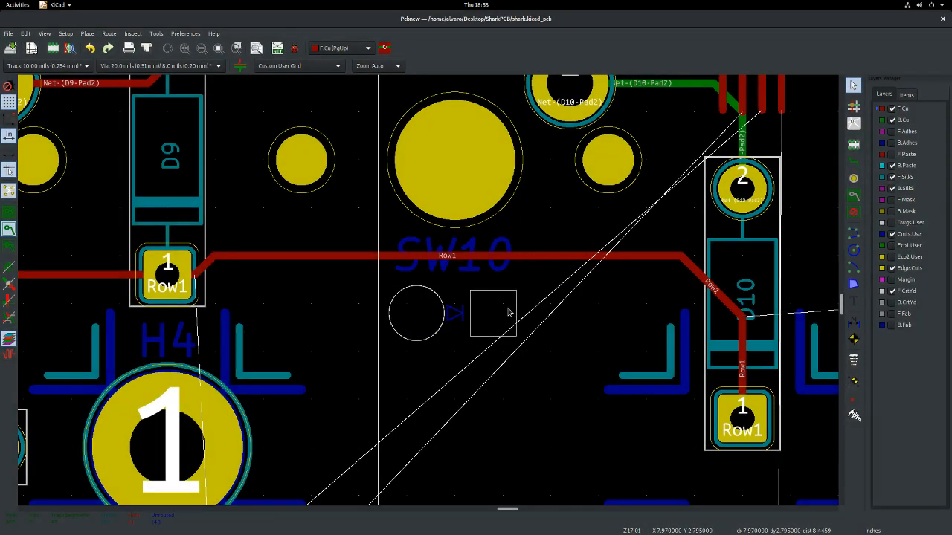
- Examine the Row1 routing and the remaining ratsnest lines along the upper switch rows, from SW1 through SW12
scroll(511, 312, down, 3)
scroll(427, 293, down, 5)
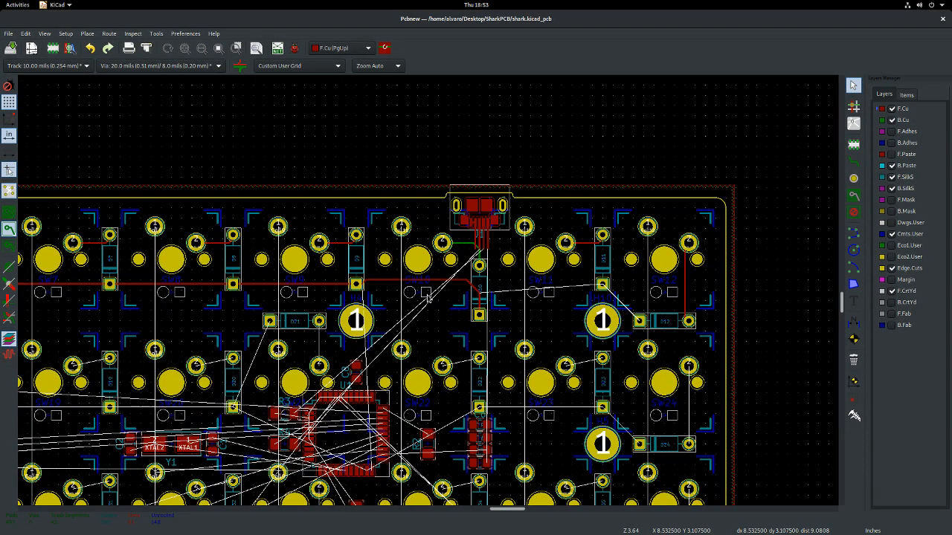
scroll(428, 293, down, 3)
scroll(429, 292, up, 3)
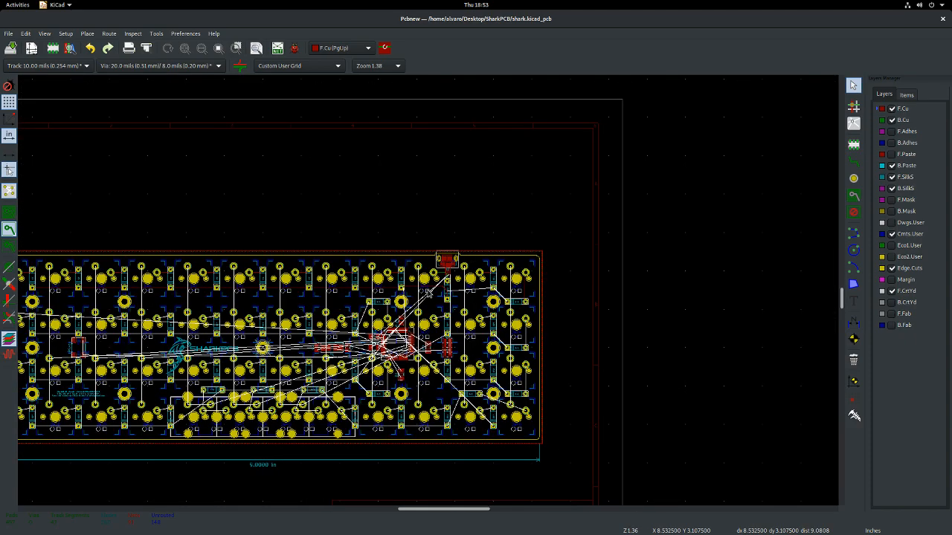
scroll(429, 292, down, 2)
scroll(252, 285, up, 6)
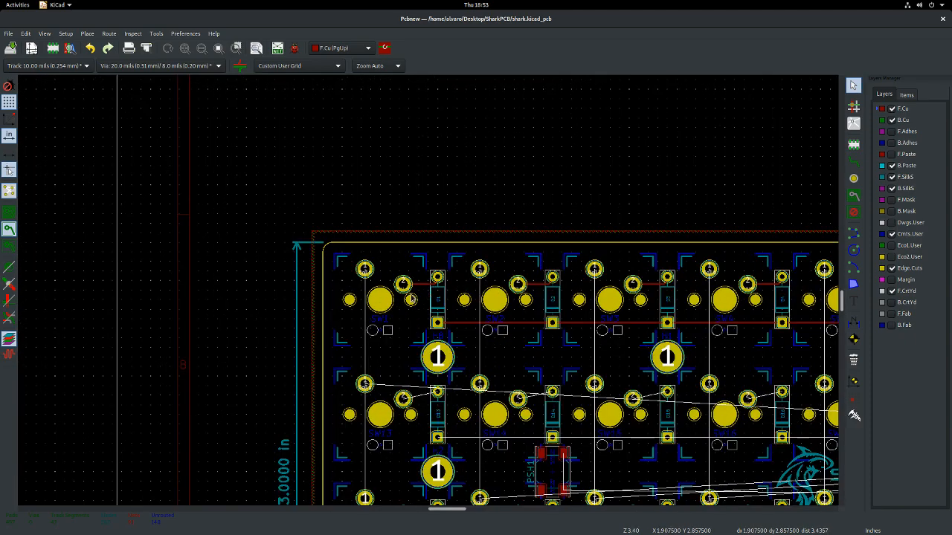
scroll(414, 284, up, 2)
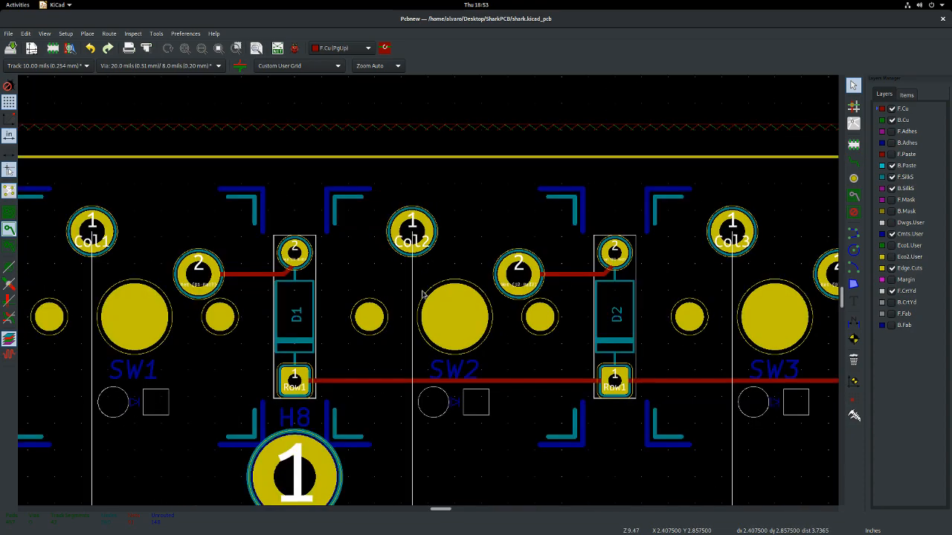
scroll(424, 290, down, 2)
scroll(429, 293, up, 3)
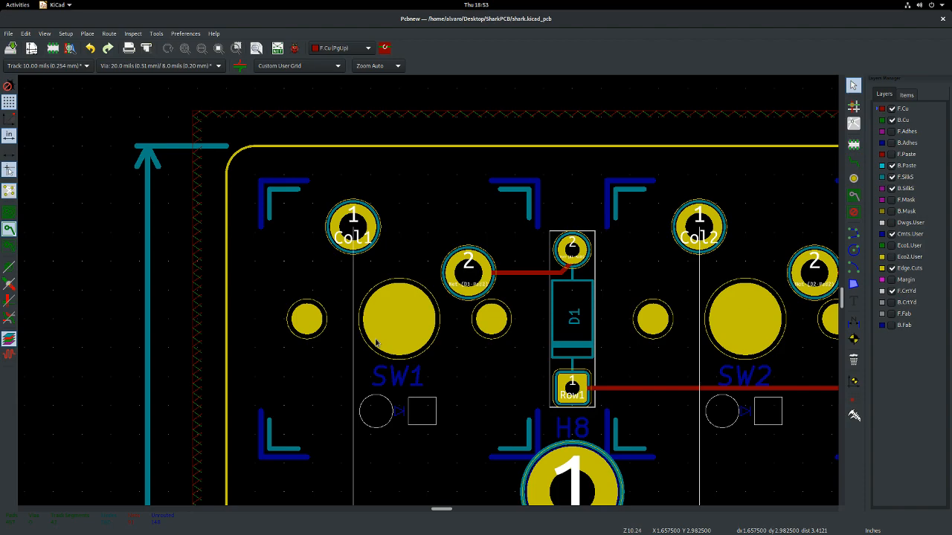
scroll(254, 296, down, 4)
scroll(254, 296, up, 1)
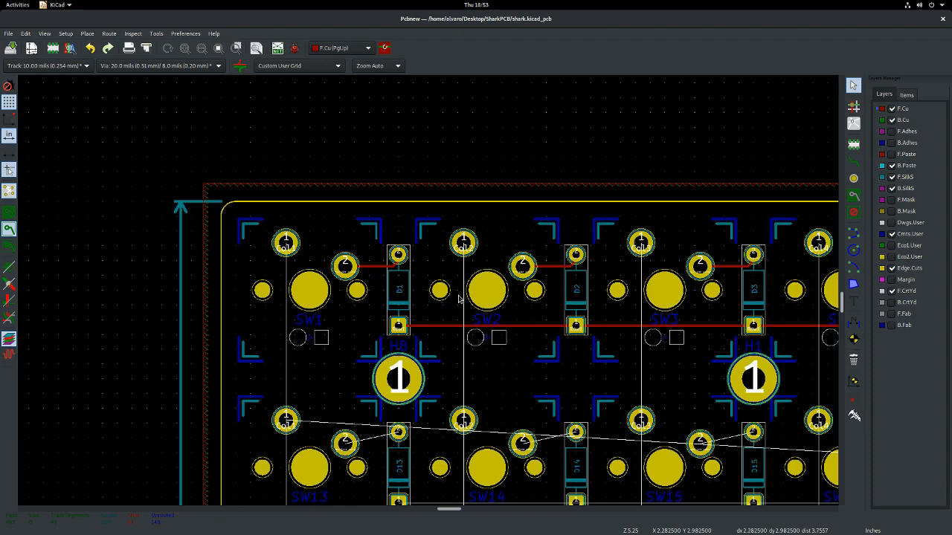
scroll(454, 298, down, 4)
scroll(427, 292, up, 6)
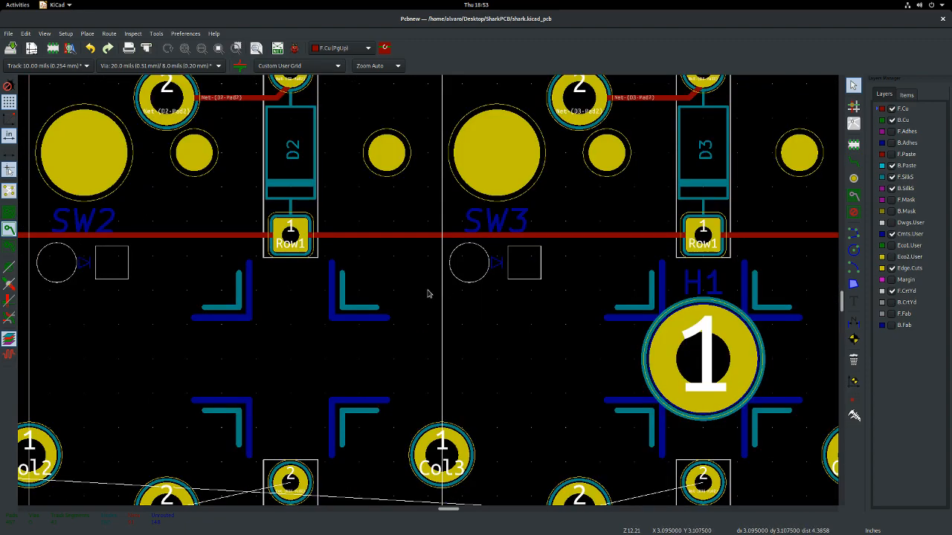
scroll(425, 291, down, 6)
scroll(426, 293, up, 3)
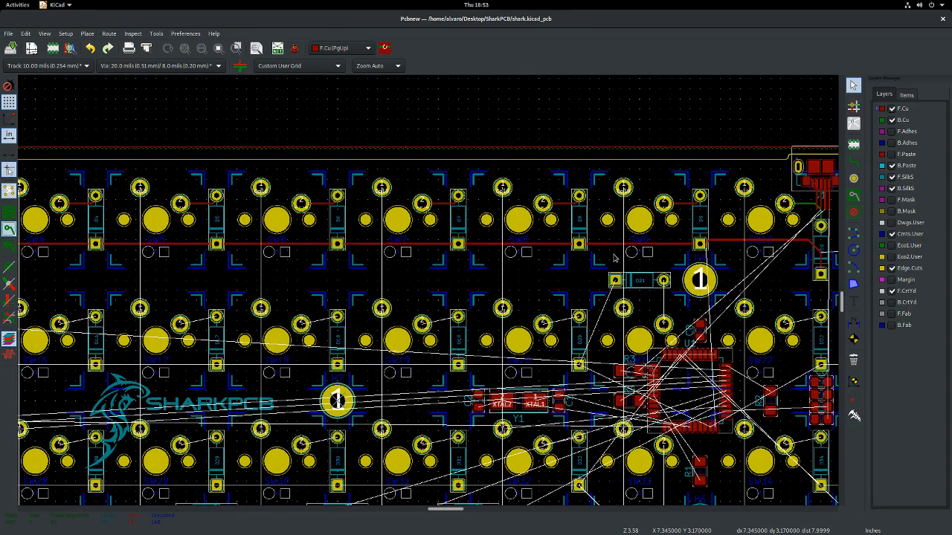
scroll(512, 268, down, 1)
scroll(419, 292, up, 2)
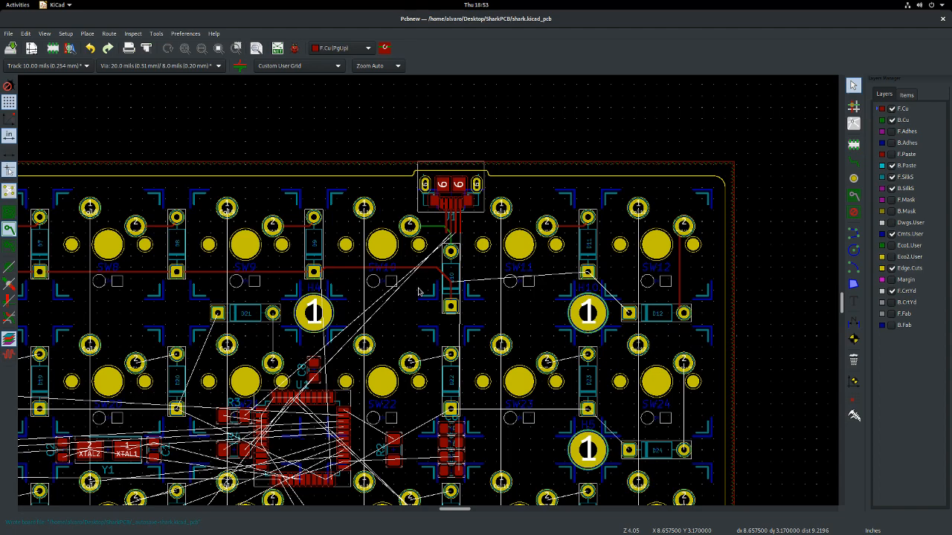
- Examine the raised Row1 section between D9 and D10 against the straight Row1 track under the SW7 to SW9 labels
scroll(418, 292, up, 5)
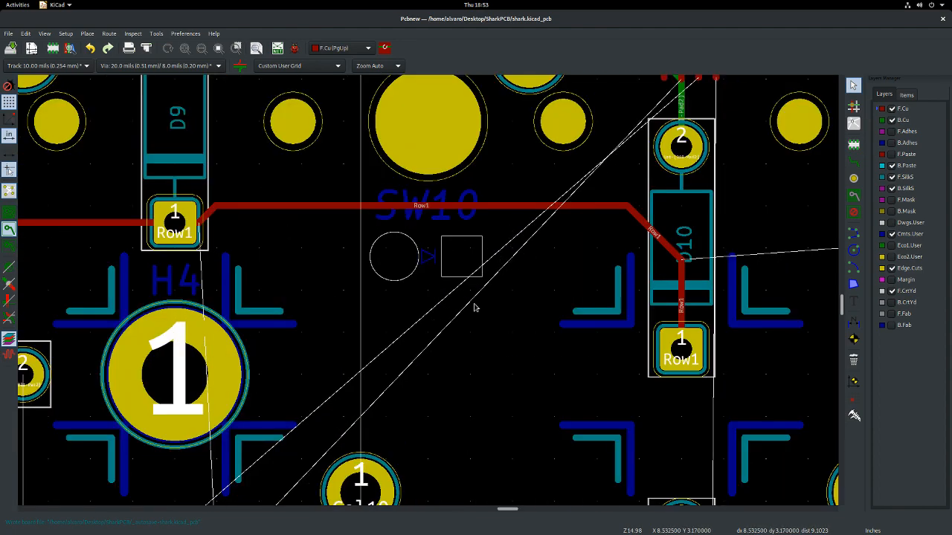
scroll(429, 291, down, 5)
scroll(429, 291, up, 6)
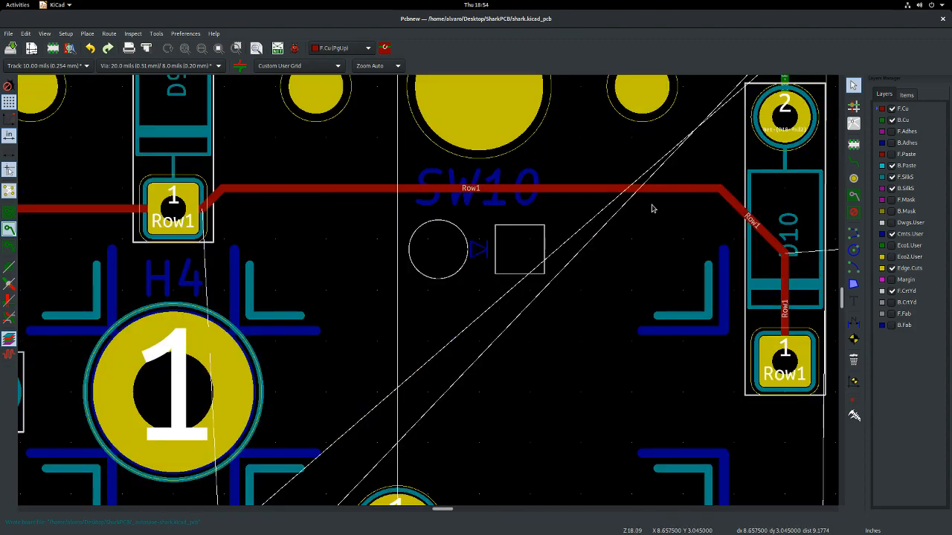
scroll(673, 209, down, 3)
scroll(452, 308, down, 3)
scroll(427, 294, up, 3)
scroll(428, 294, down, 3)
scroll(427, 294, up, 3)
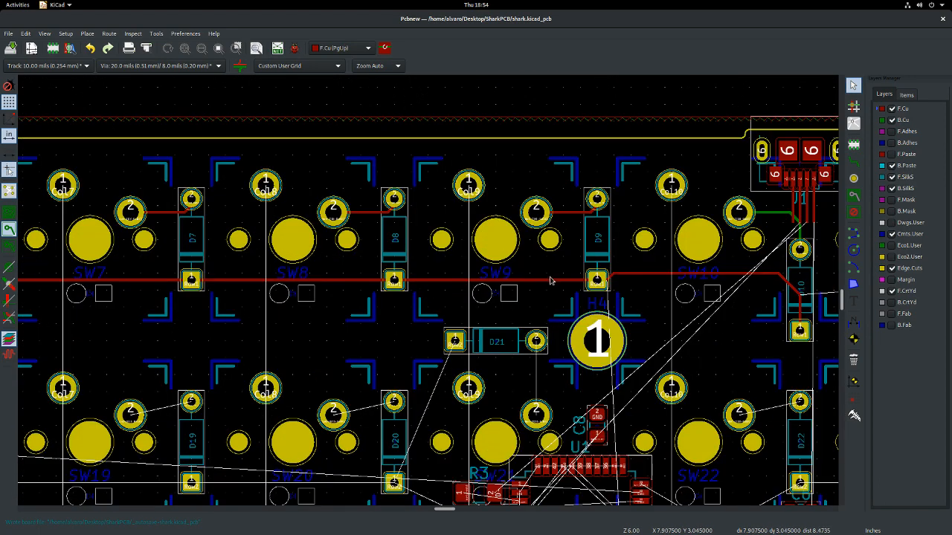
scroll(428, 294, down, 4)
scroll(427, 294, up, 3)
scroll(427, 294, down, 3)
scroll(428, 294, up, 2)
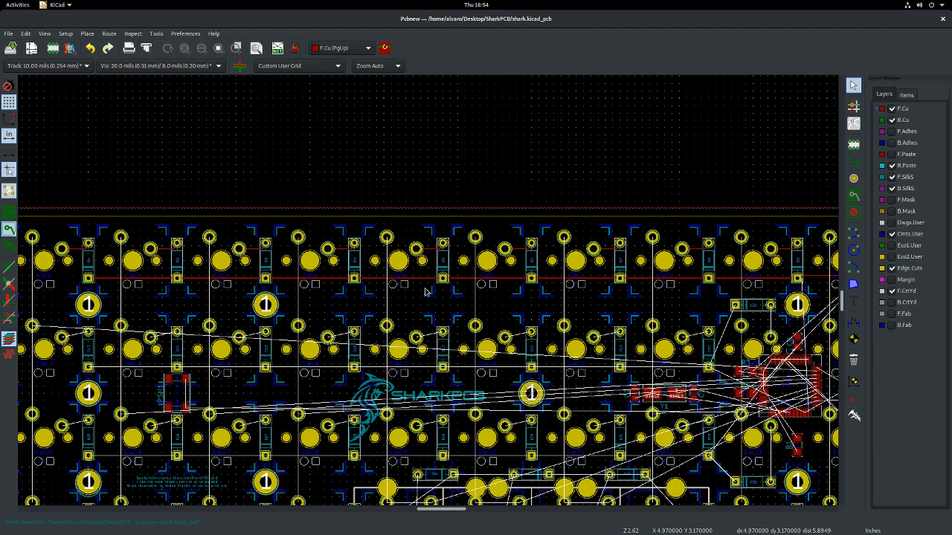
- Check the spacing between the straight Row1 track and the LED outlines of SW5, SW9, SW2 and SW3
scroll(428, 292, up, 5)
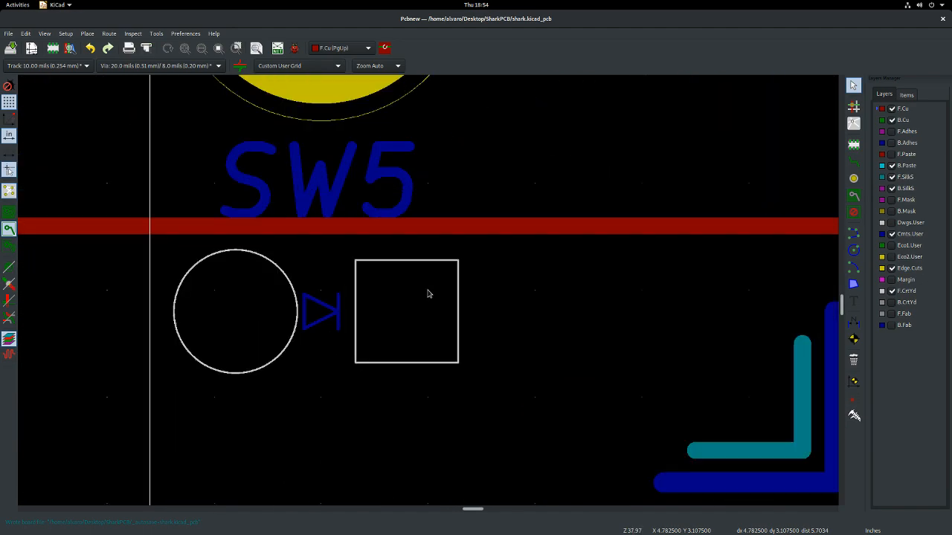
scroll(428, 296, down, 2)
scroll(426, 295, down, 1)
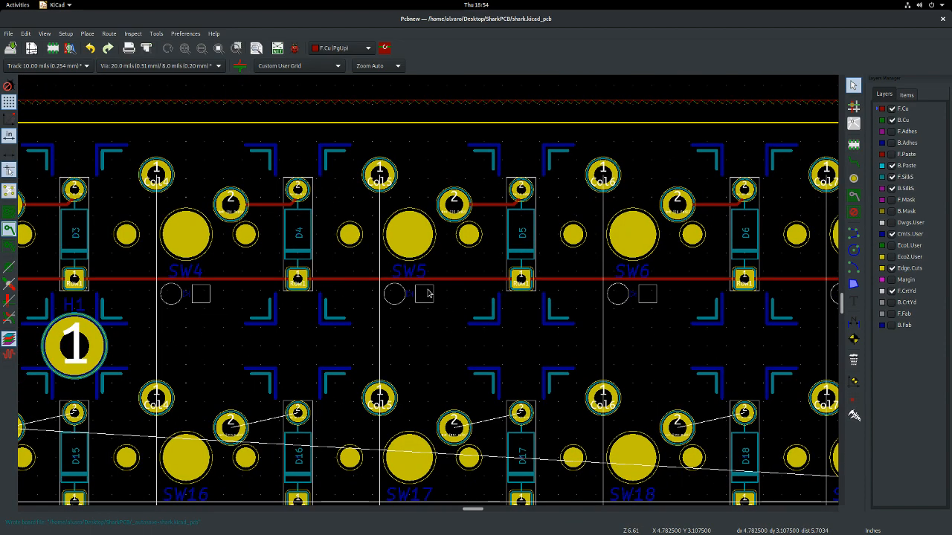
scroll(437, 294, down, 4)
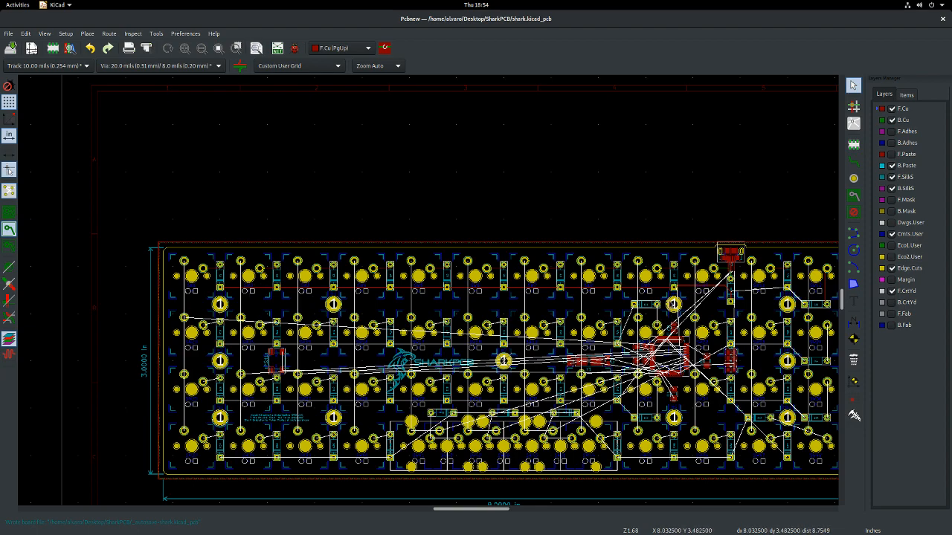
scroll(313, 300, up, 6)
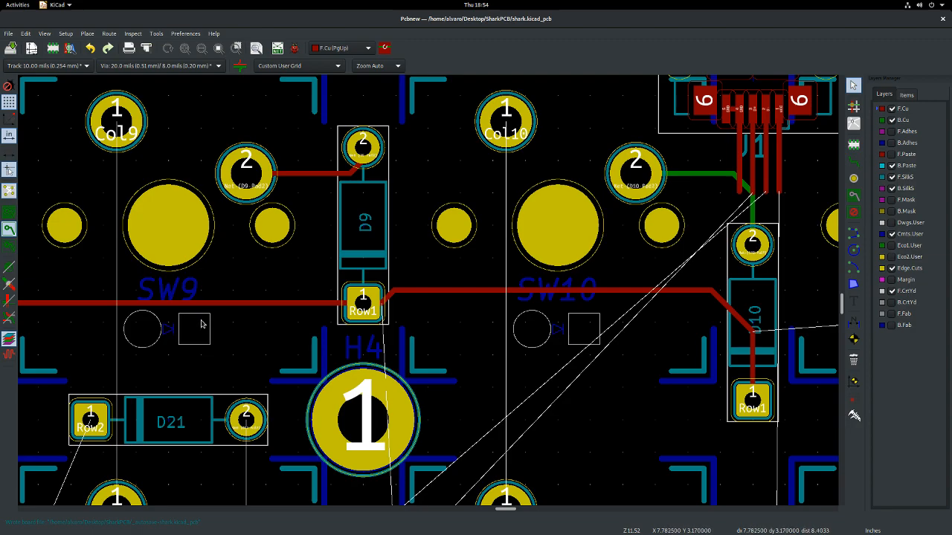
scroll(193, 318, up, 4)
scroll(427, 294, down, 10)
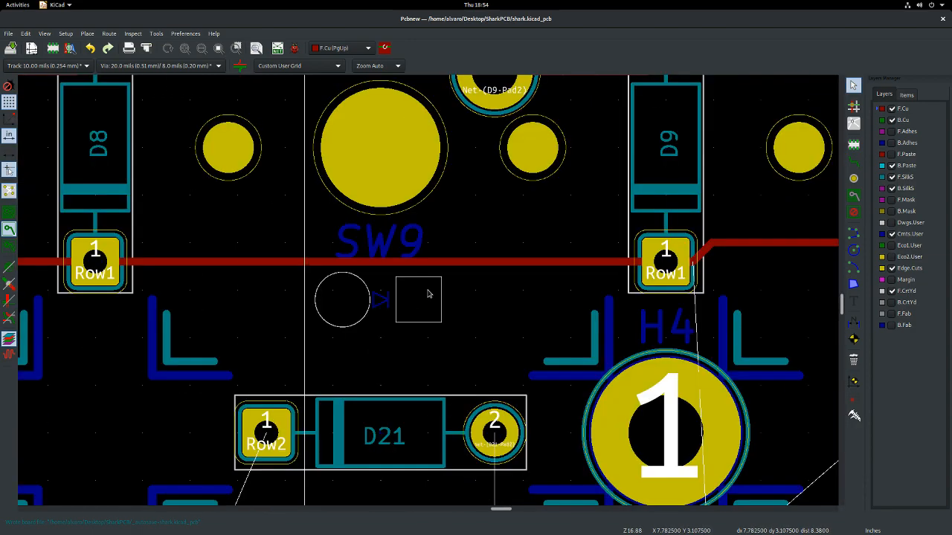
scroll(395, 325, up, 3)
scroll(396, 325, down, 5)
scroll(409, 312, up, 4)
scroll(420, 302, down, 1)
scroll(428, 294, up, 3)
scroll(428, 293, down, 1)
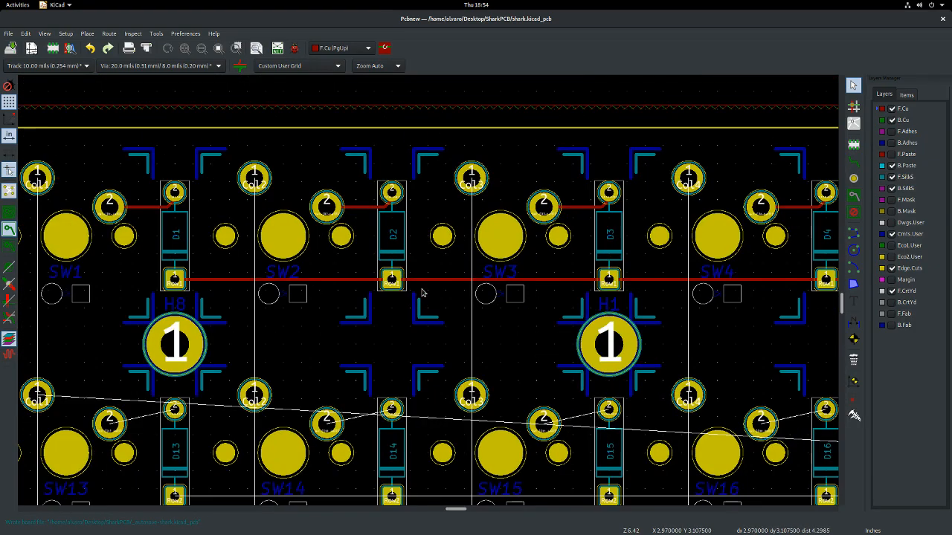
scroll(350, 286, down, 2)
scroll(376, 292, up, 2)
scroll(375, 291, up, 8)
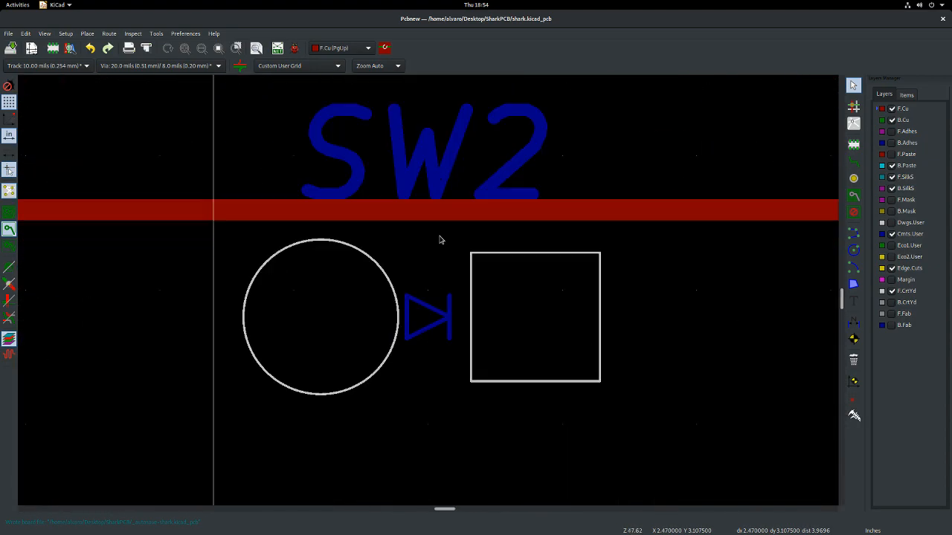
scroll(501, 220, down, 10)
scroll(190, 231, up, 7)
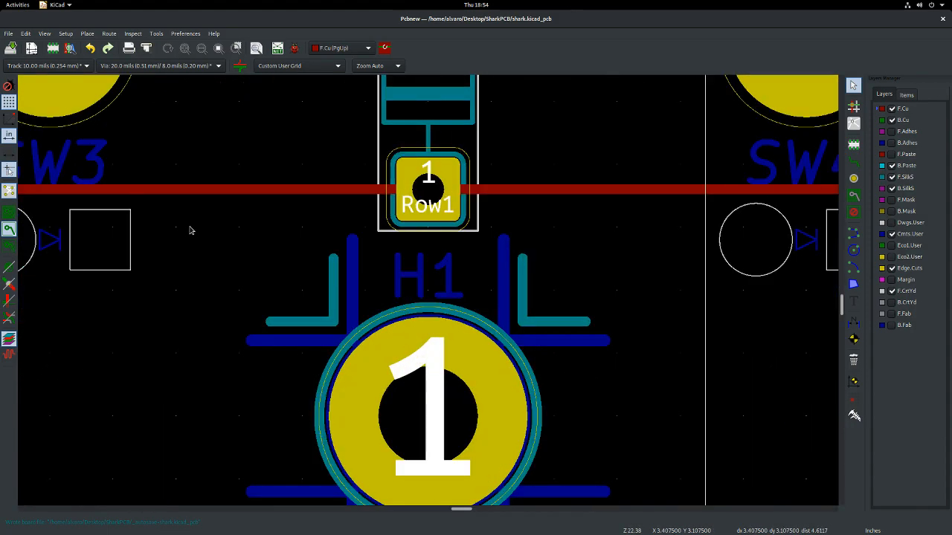
scroll(106, 221, down, 9)
scroll(426, 298, up, 2)
scroll(426, 296, up, 3)
scroll(428, 293, down, 3)
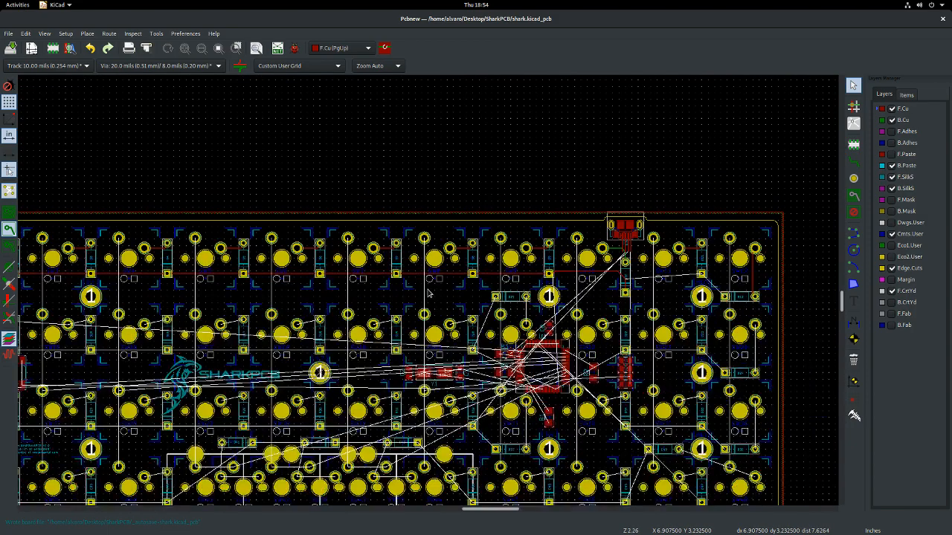
- Delete the diagonal Row1 segment beside D9 pad 1 and the straight Row1 track running from D1 to D9
scroll(525, 280, up, 5)
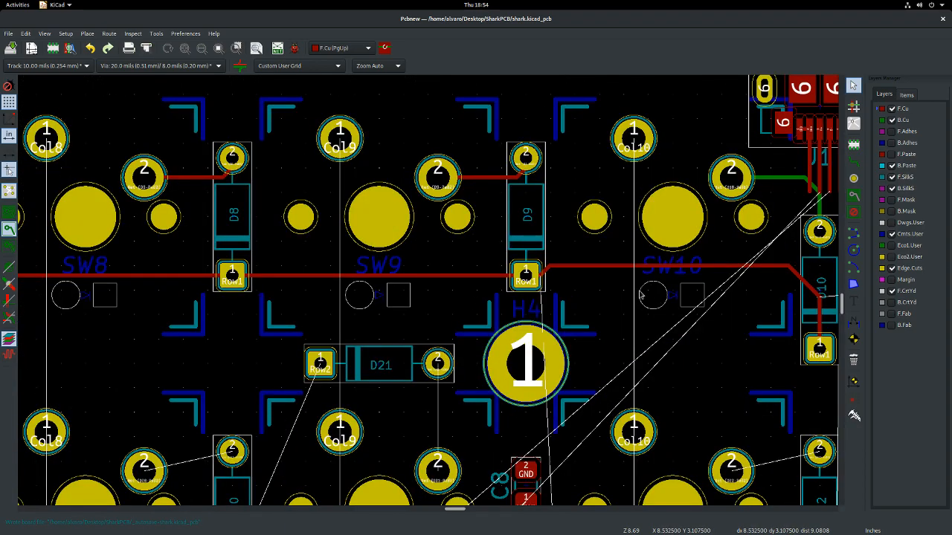
scroll(546, 268, up, 3)
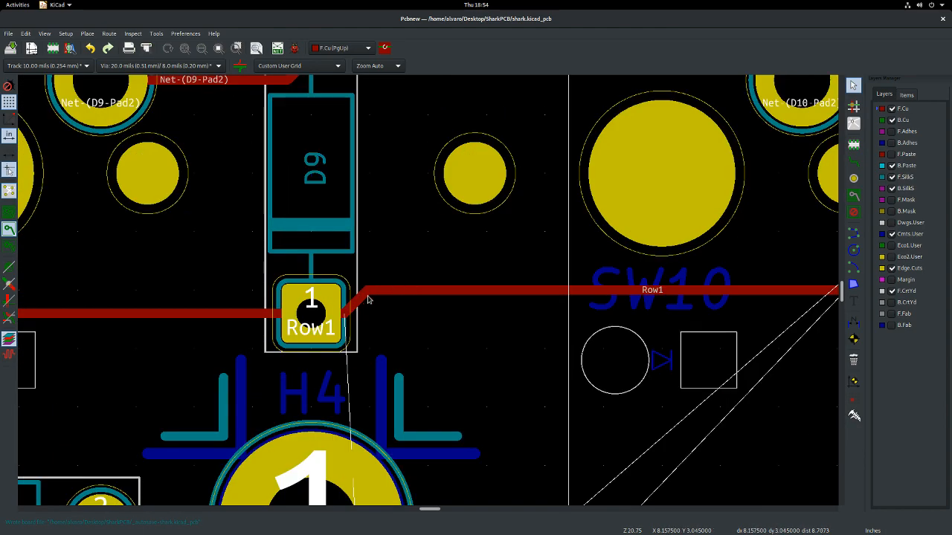
click(367, 299)
key(Delete)
click(194, 315)
scroll(483, 313, down, 10)
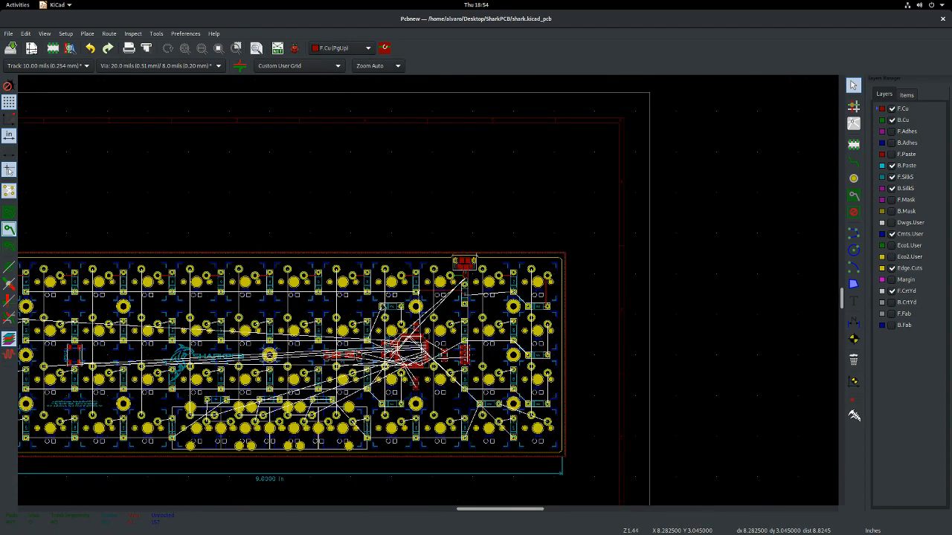
- Route Row1 on F.Cu from D1 pad 1 along Y 3.045 in to the raised track beside D9, and remove the leftover stub at D9
scroll(482, 313, up, 1)
click(853, 162)
scroll(438, 290, up, 5)
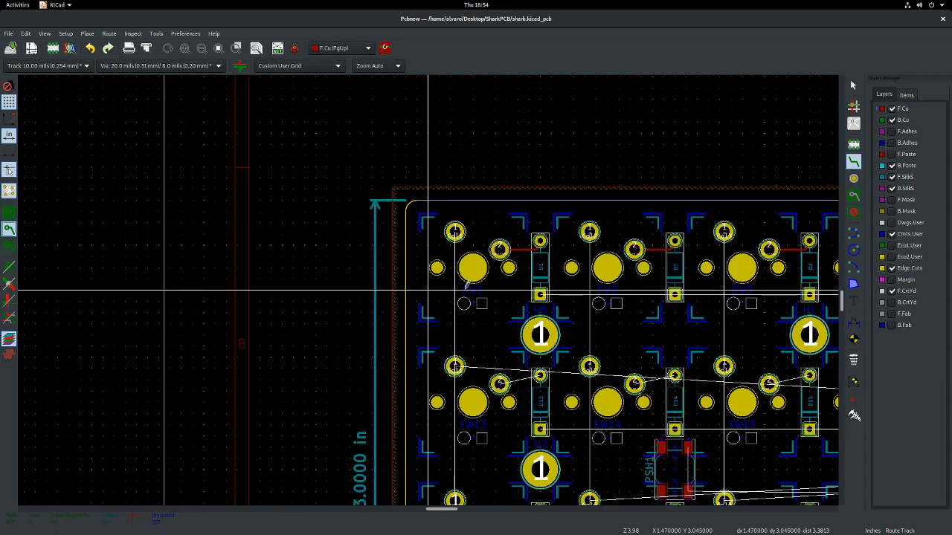
click(558, 295)
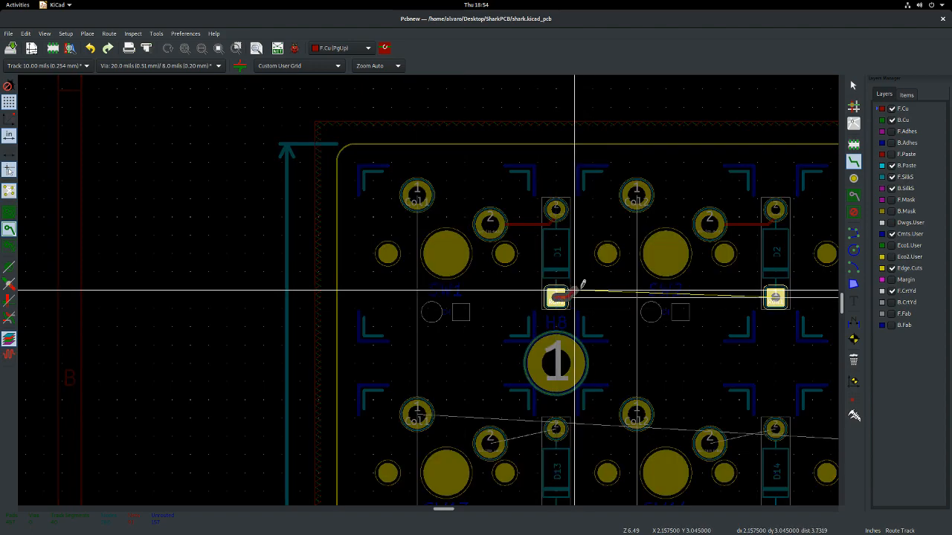
scroll(565, 281, up, 3)
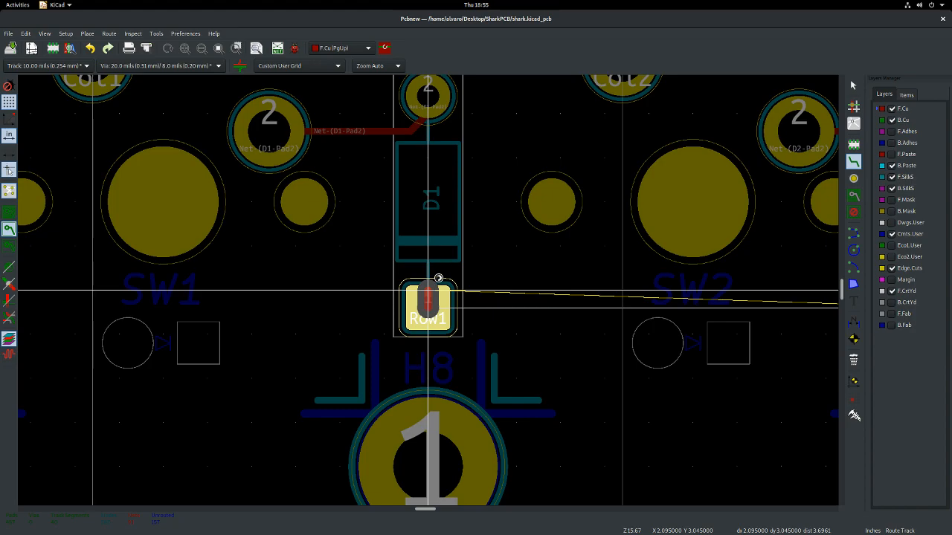
scroll(494, 280, down, 6)
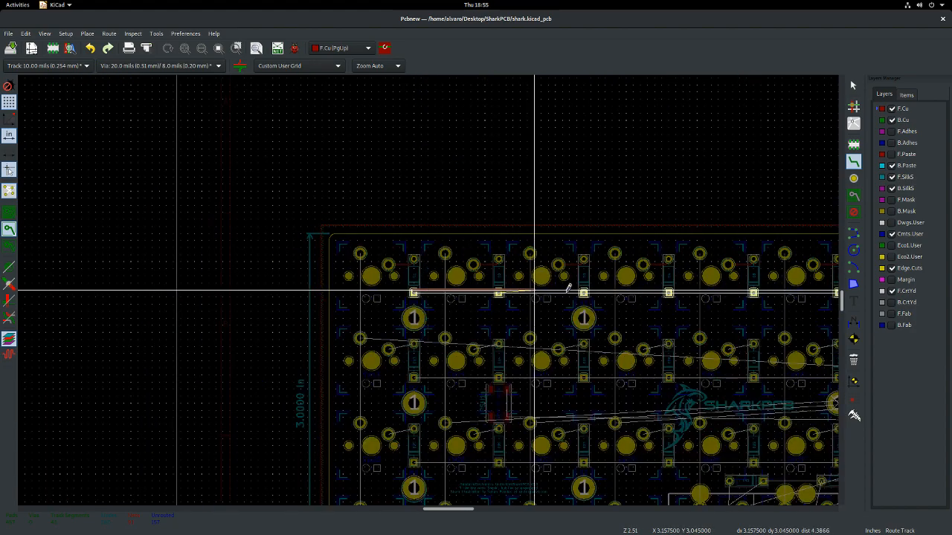
scroll(573, 288, up, 5)
scroll(429, 287, down, 5)
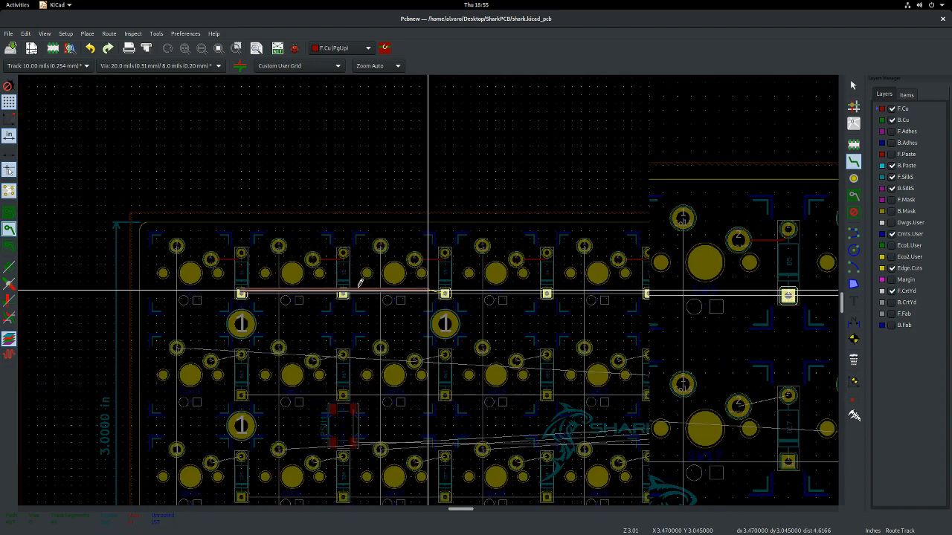
scroll(435, 290, up, 4)
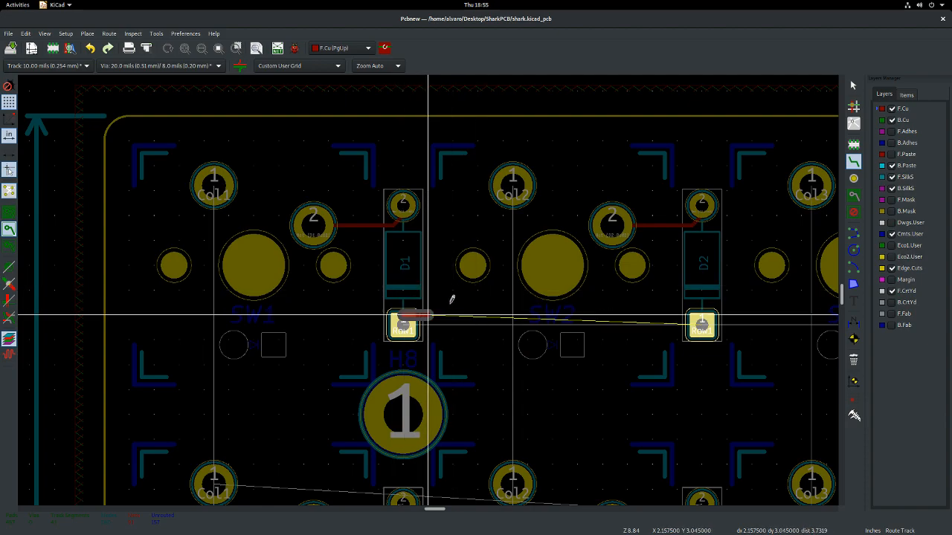
scroll(453, 301, down, 8)
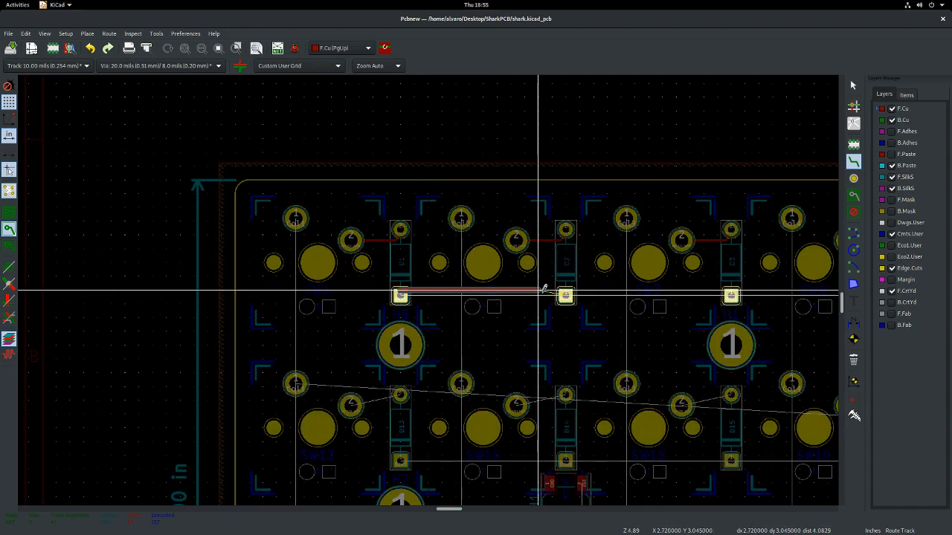
scroll(451, 283, up, 6)
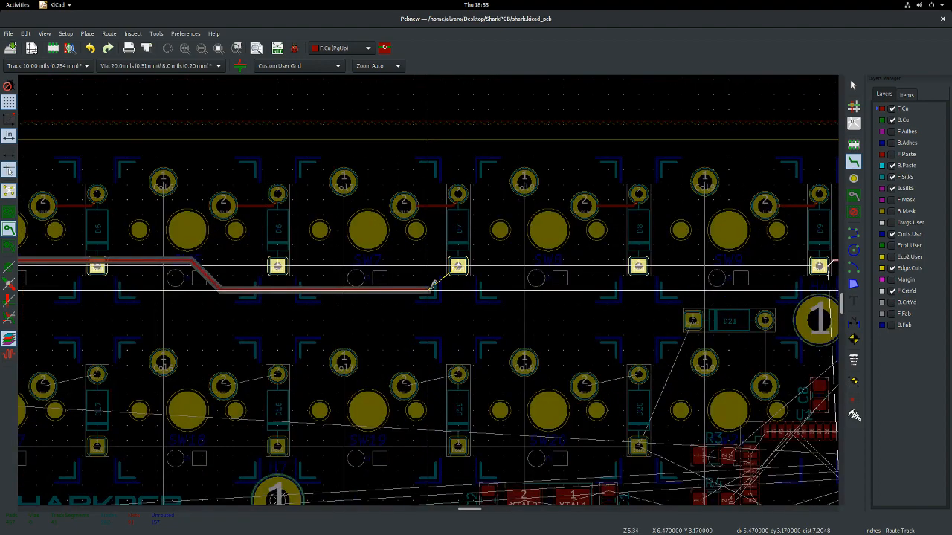
scroll(652, 258, up, 1)
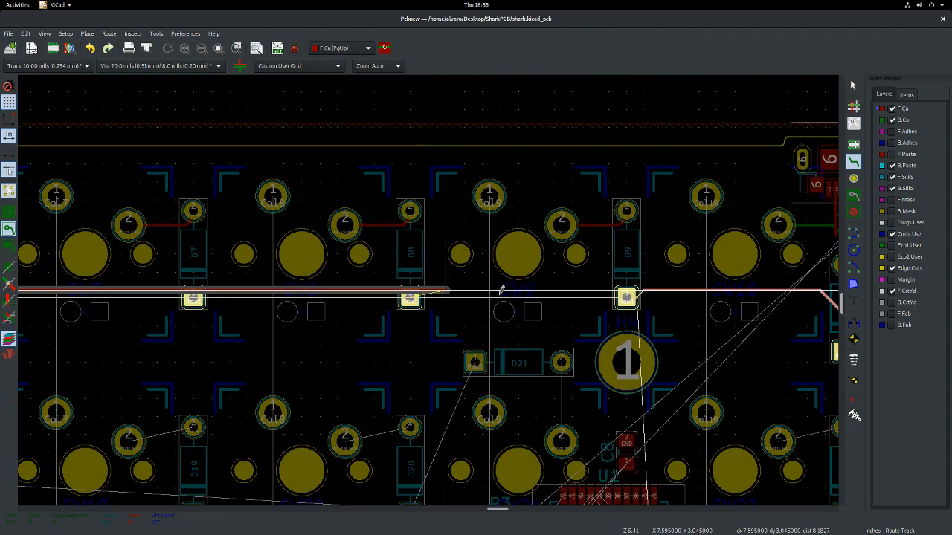
scroll(612, 289, up, 4)
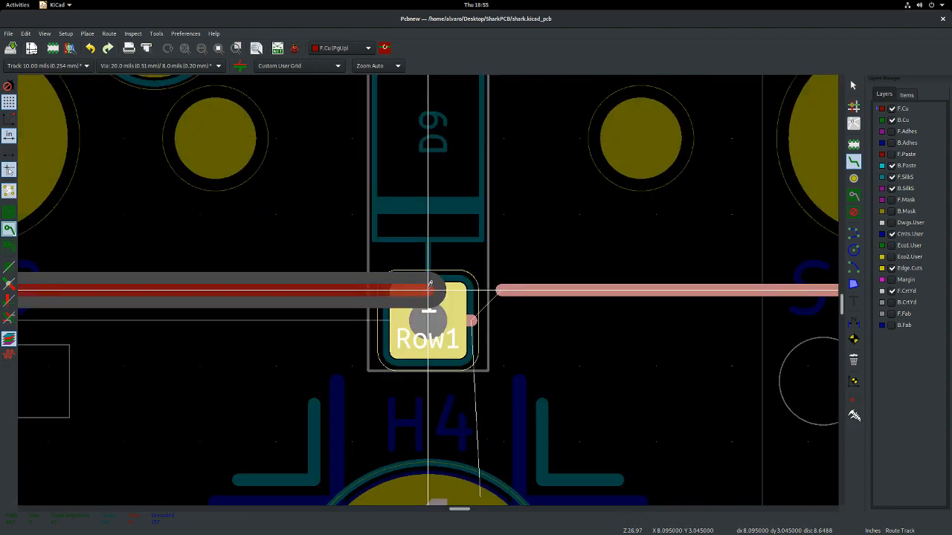
click(502, 291)
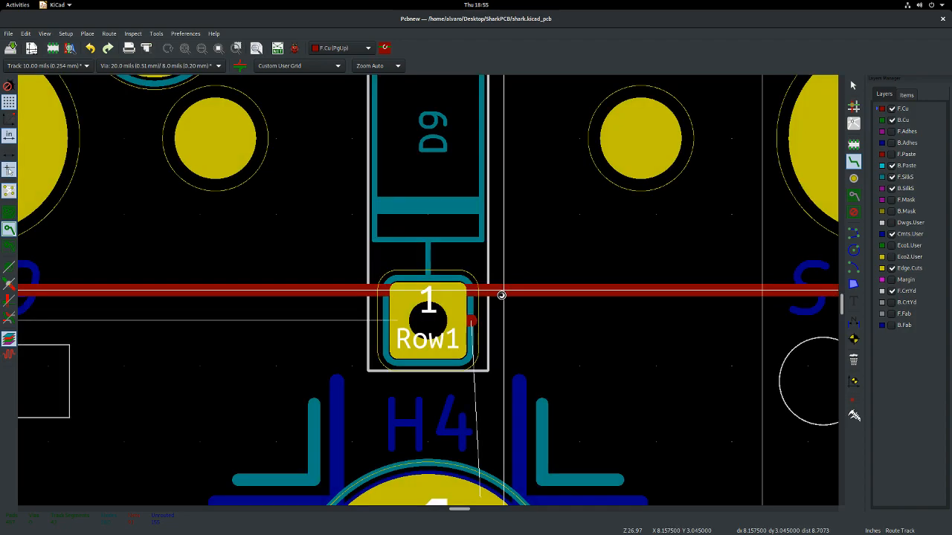
key(Escape)
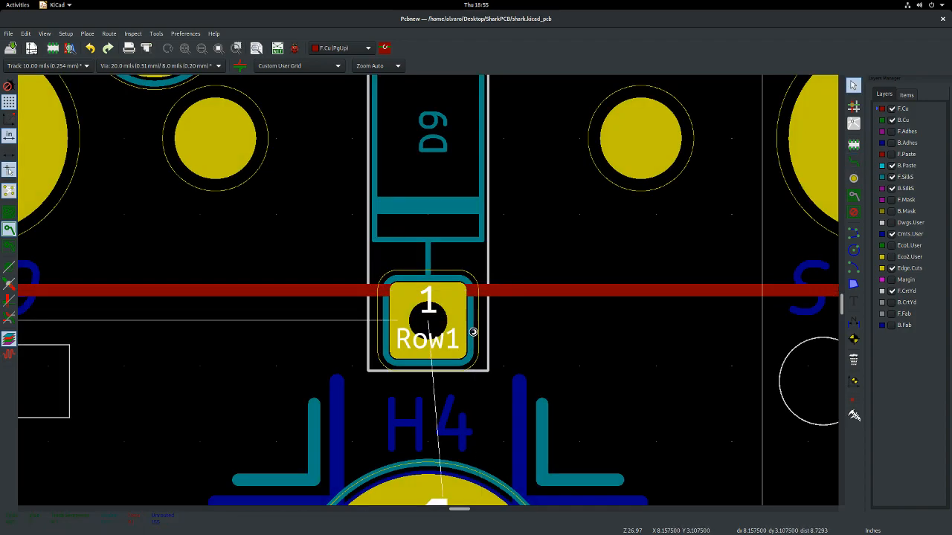
- Connect pad 1 of D9 and D8 to the raised Row1 track with short vertical F.Cu segments
scroll(470, 332, down, 5)
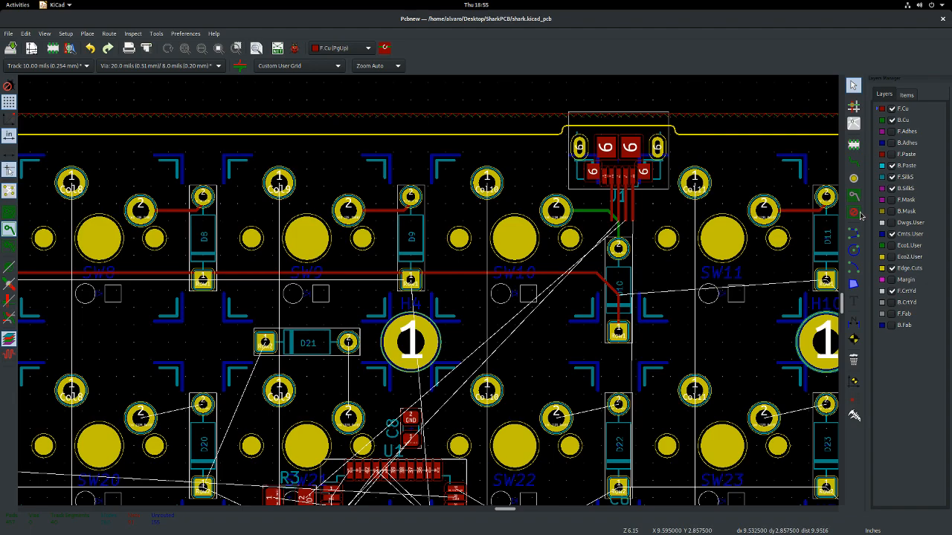
click(854, 163)
scroll(410, 278, up, 5)
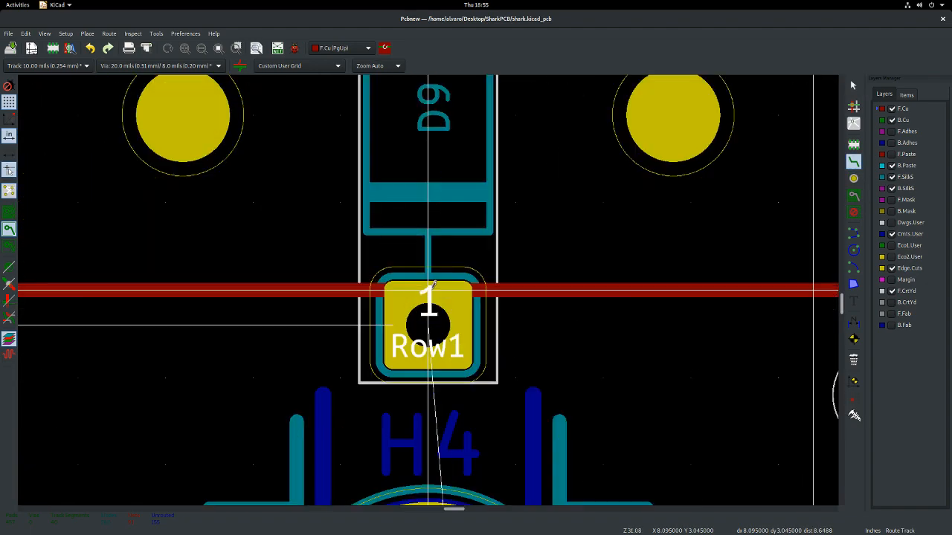
click(429, 315)
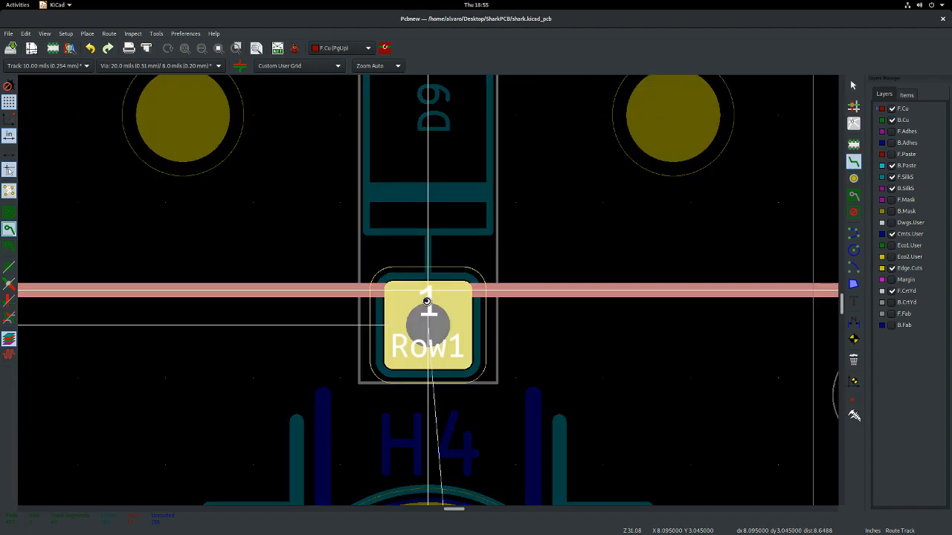
key(Escape)
scroll(431, 289, down, 6)
scroll(431, 289, up, 4)
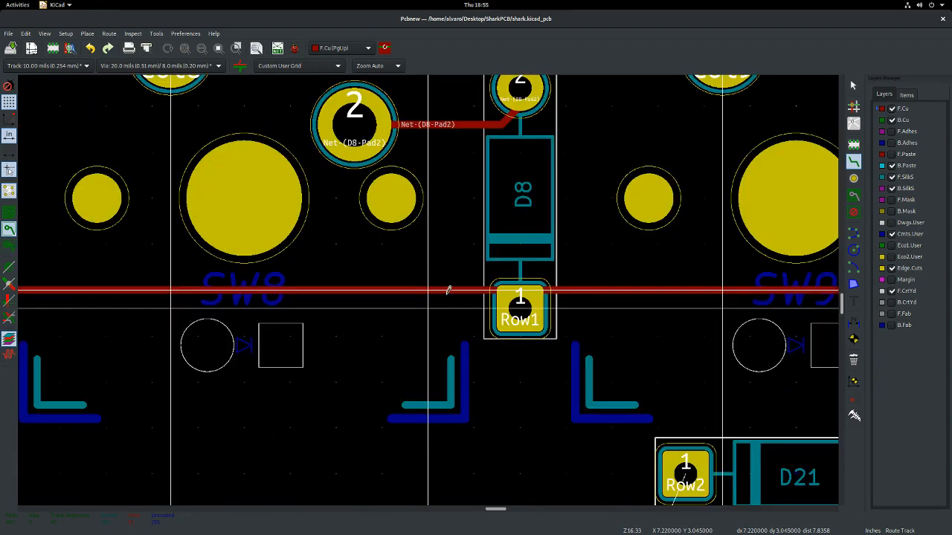
click(518, 306)
scroll(518, 306, down, 5)
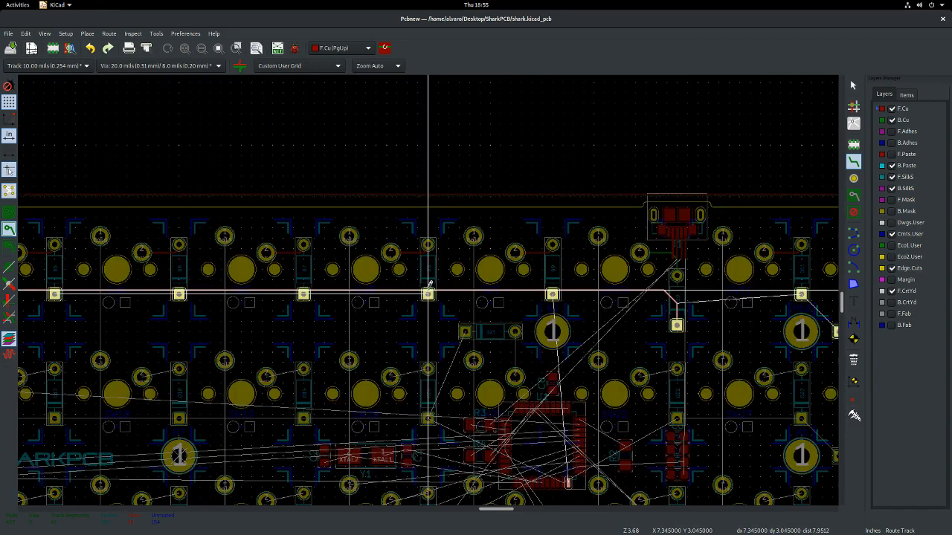
- Connect pad 1 of D7 and D6 to the raised Row1 track with short vertical F.Cu segments
scroll(429, 285, up, 3)
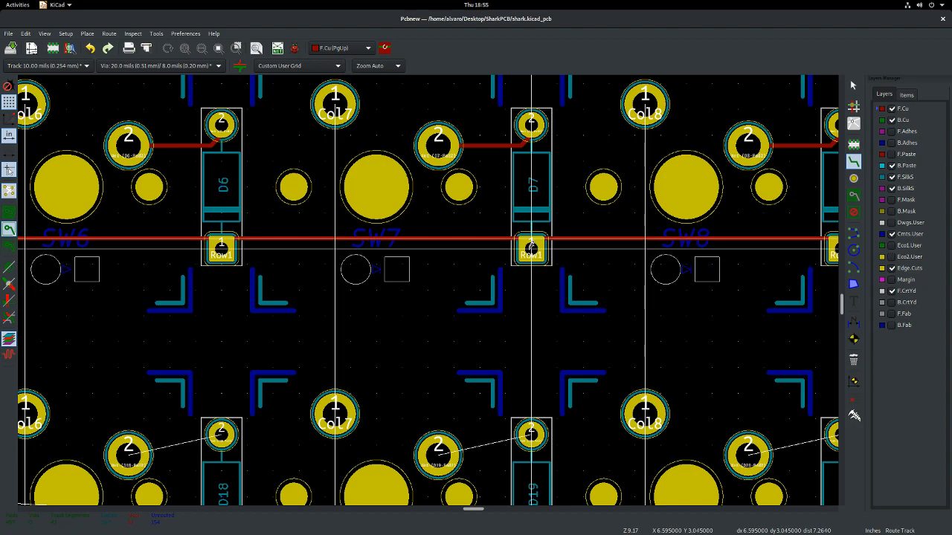
click(531, 243)
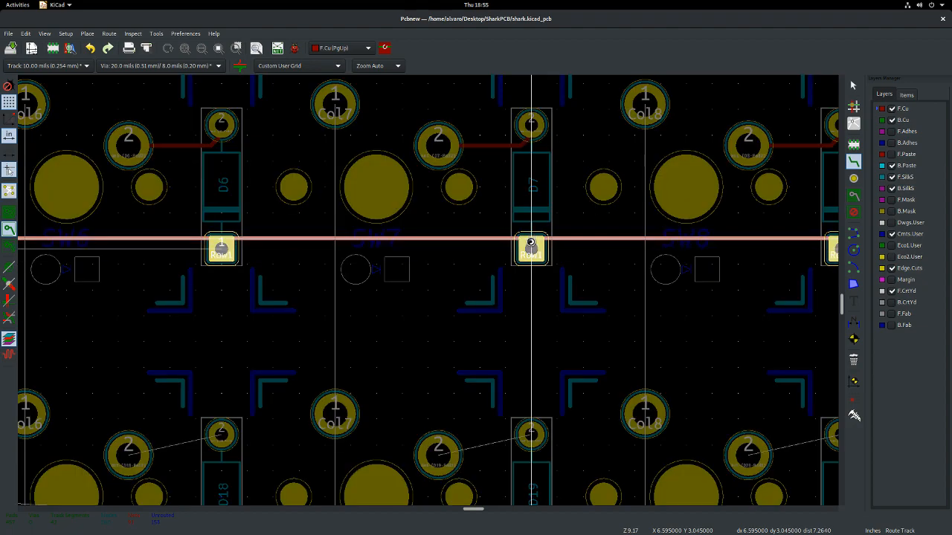
click(225, 243)
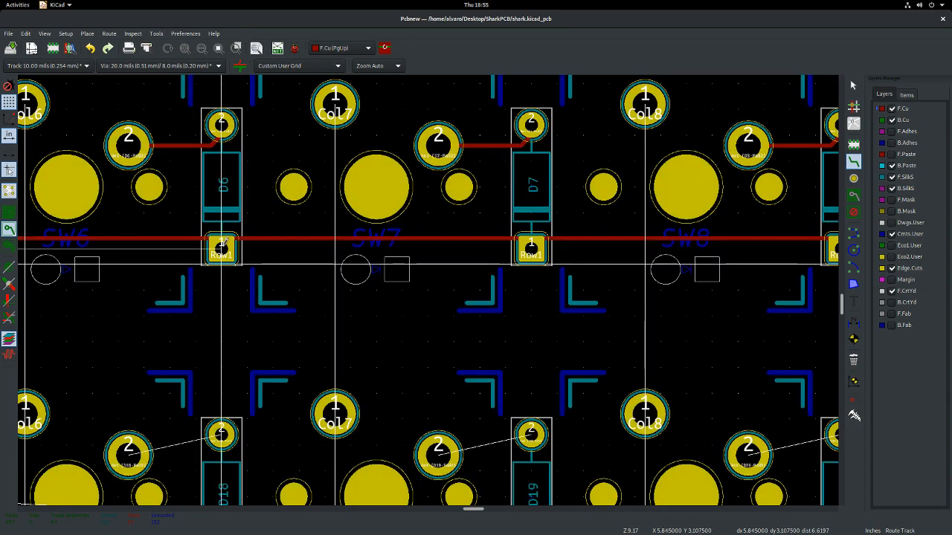
click(222, 243)
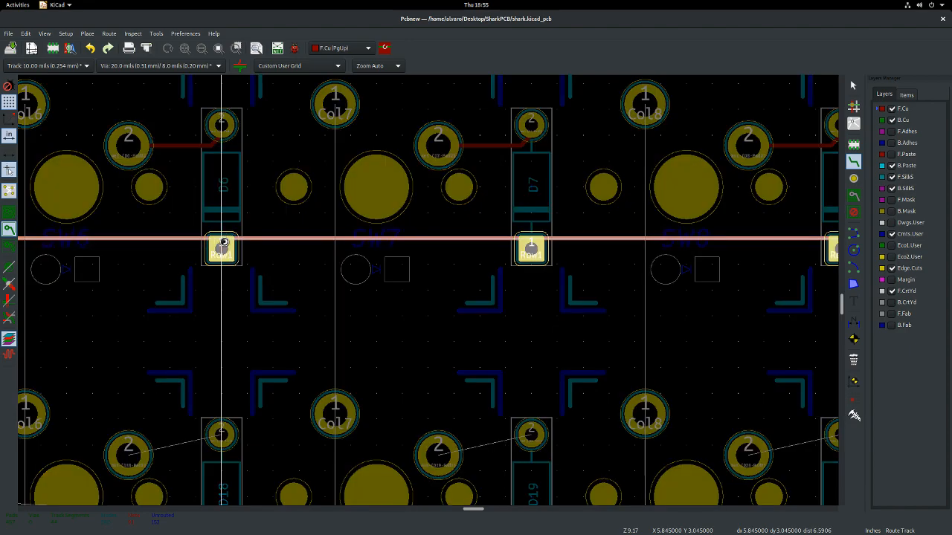
key(Escape)
key(Escape)
scroll(402, 282, down, 8)
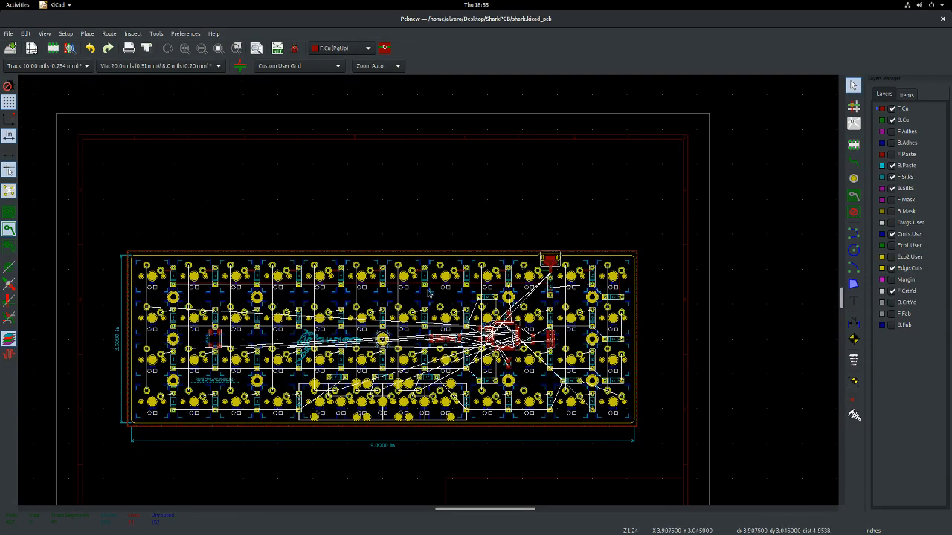
- Connect pad 1 of D5 to the raised Row1 track with a short vertical F.Cu segment
scroll(275, 285, up, 6)
click(852, 163)
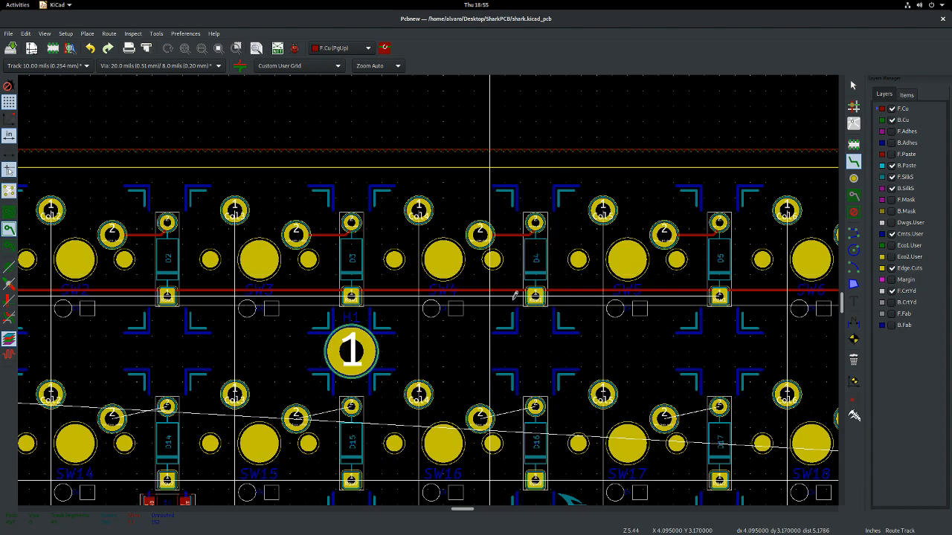
scroll(536, 296, up, 5)
click(427, 236)
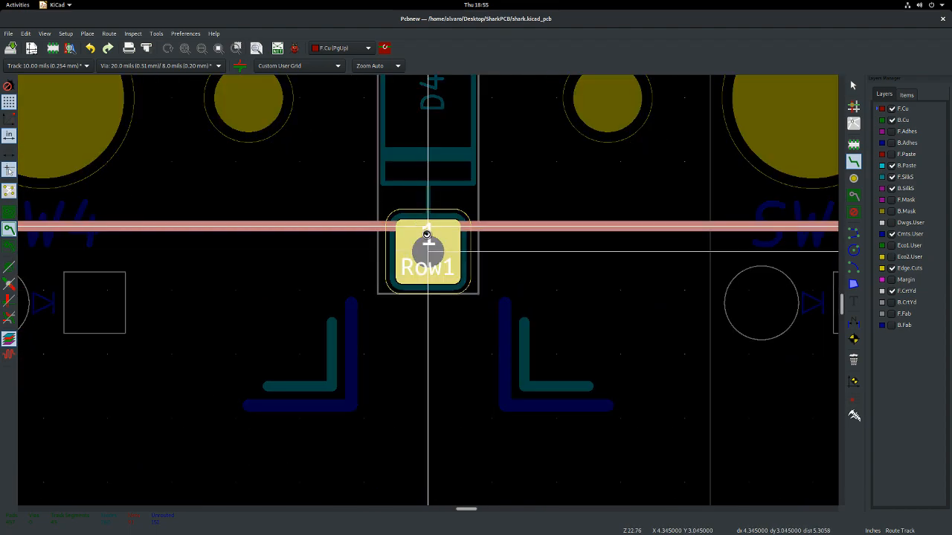
scroll(433, 245, down, 3)
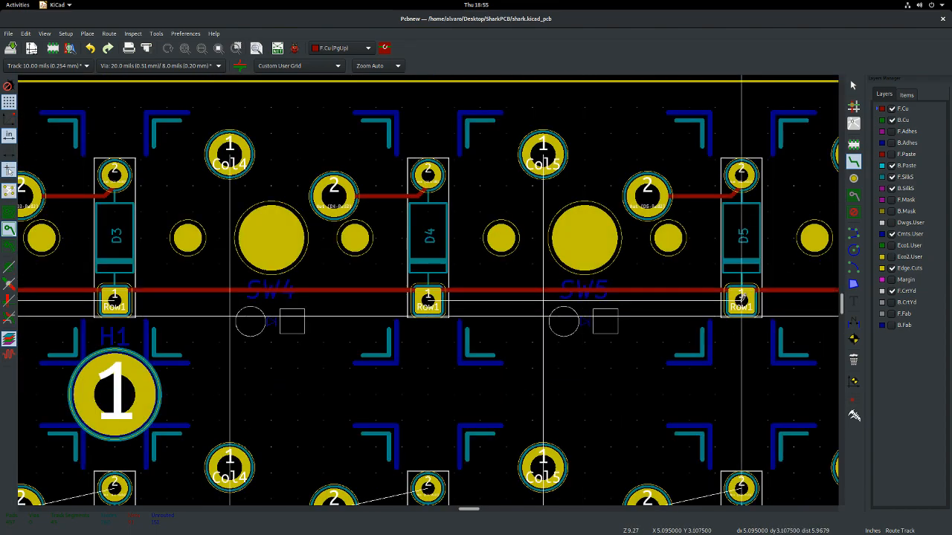
click(742, 292)
click(742, 292)
- Connect pad 1 of D4 and D3 to the raised Row1 track with short vertical F.Cu segments
click(114, 300)
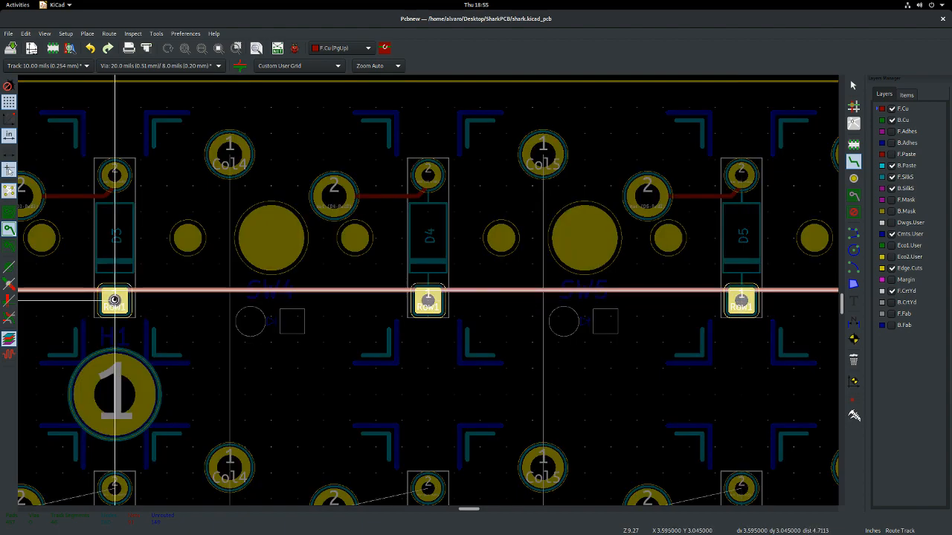
click(855, 160)
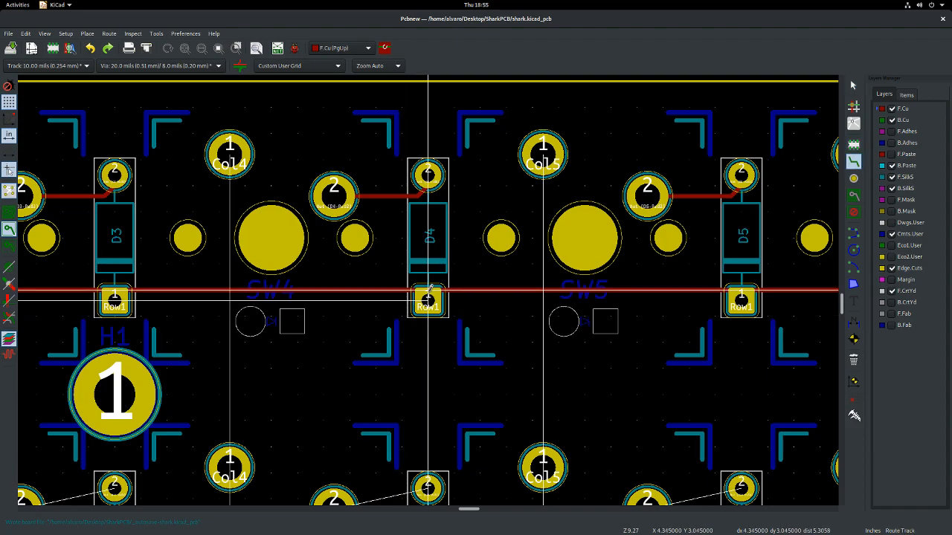
click(429, 289)
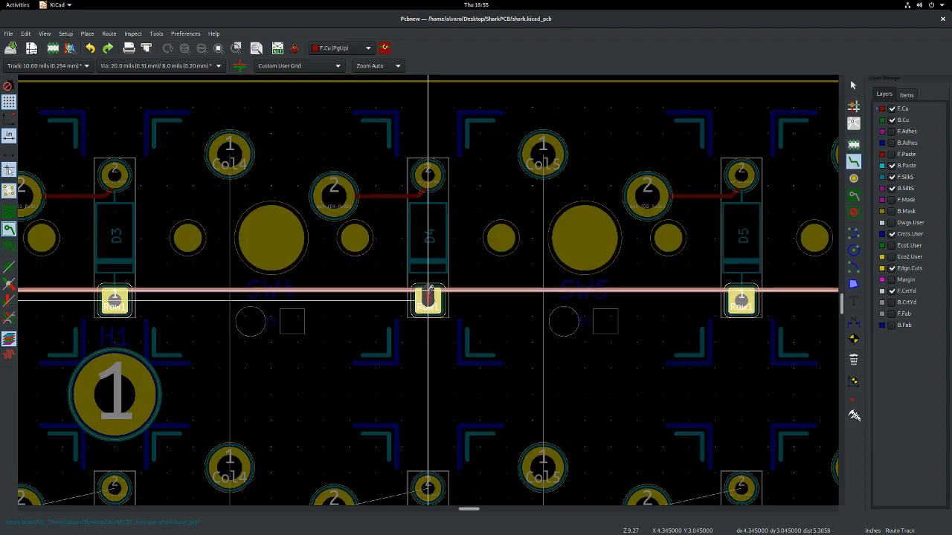
click(116, 291)
click(117, 291)
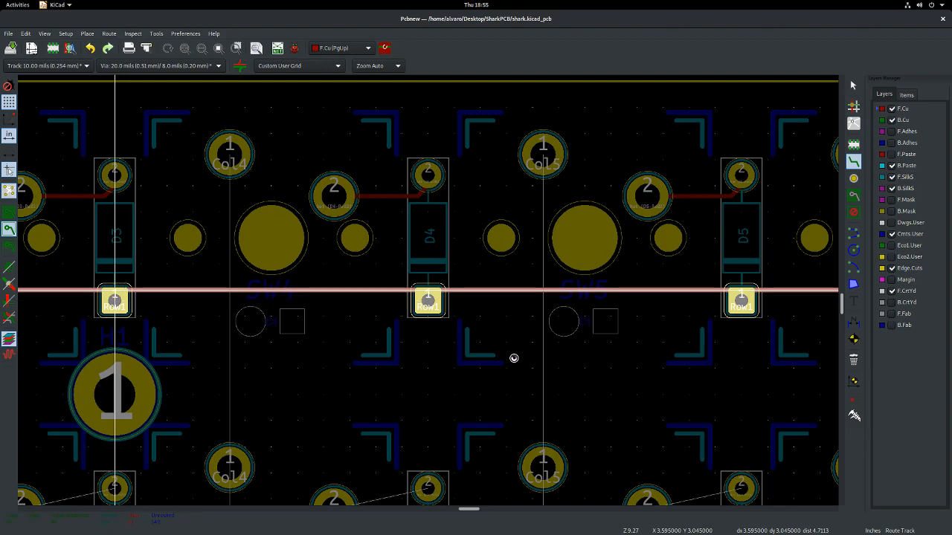
scroll(514, 355, down, 5)
scroll(297, 281, up, 4)
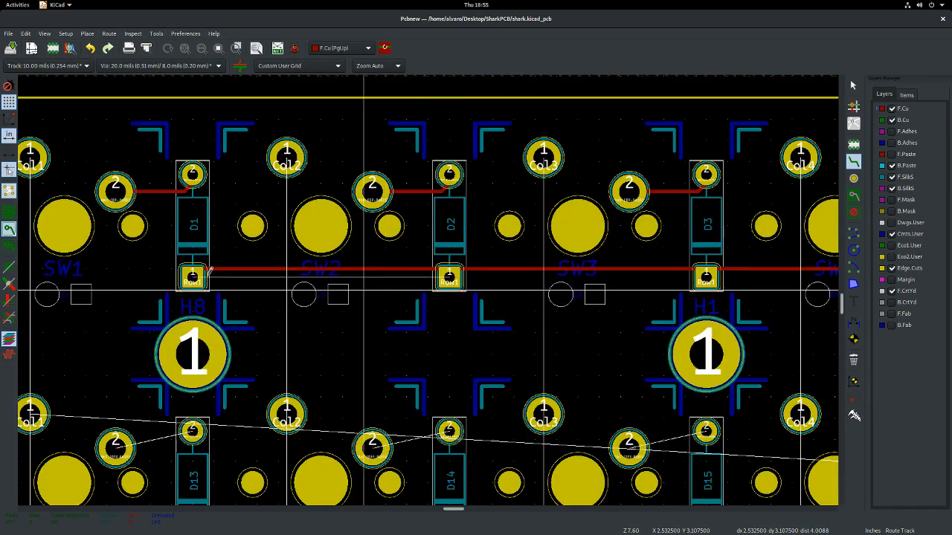
- Connect pad 1 of D2 to the raised Row1 track with a short vertical F.Cu segment
scroll(429, 288, up, 5)
scroll(429, 289, down, 5)
scroll(705, 327, up, 4)
scroll(283, 289, down, 3)
scroll(456, 260, up, 3)
click(427, 247)
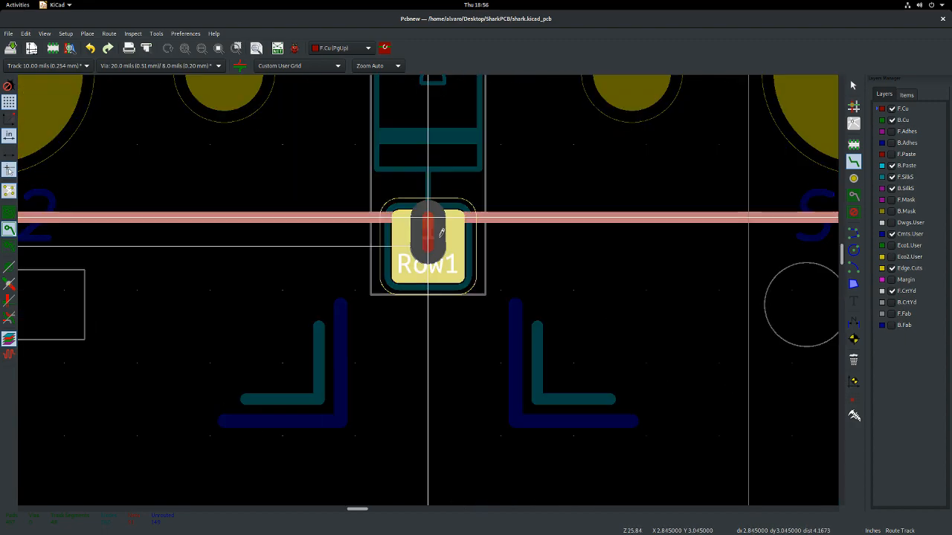
scroll(431, 283, down, 8)
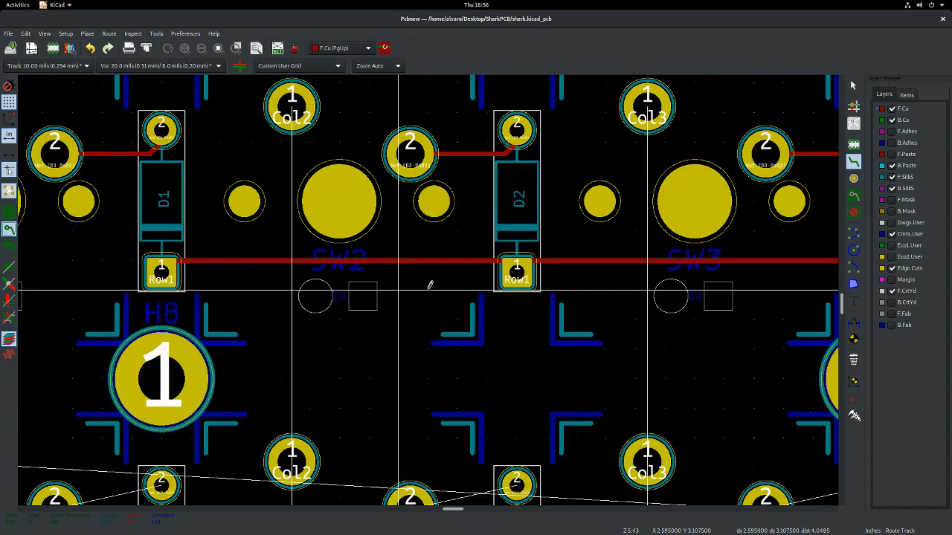
key(Escape)
key(Escape)
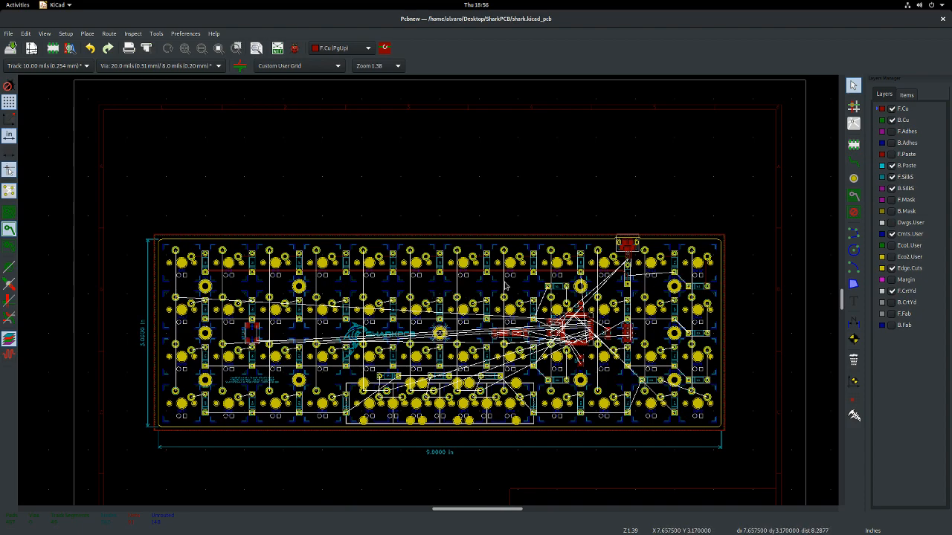
- Route Row1 on F.Cu from D11 pad 1 along Y 3.045 in to the existing horizontal track beside D10
scroll(662, 285, up, 3)
scroll(413, 293, up, 3)
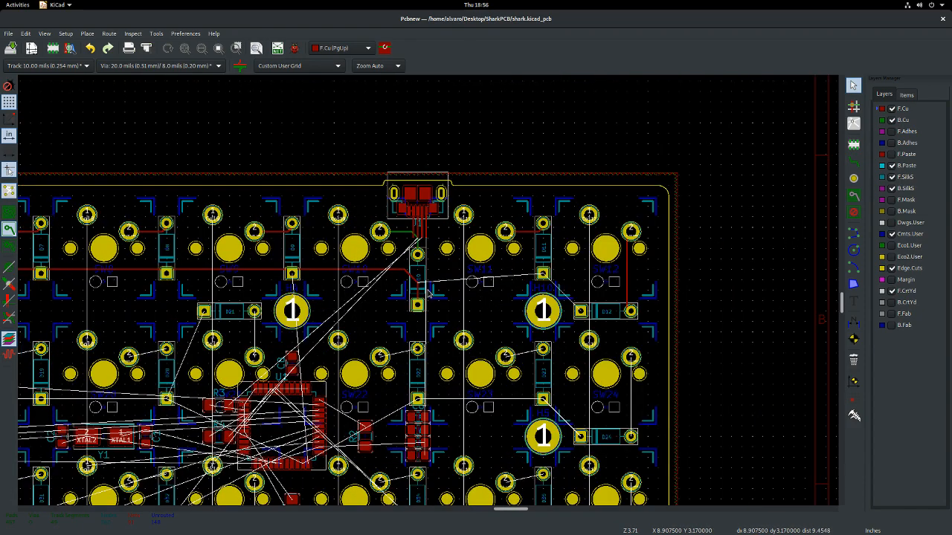
key(x)
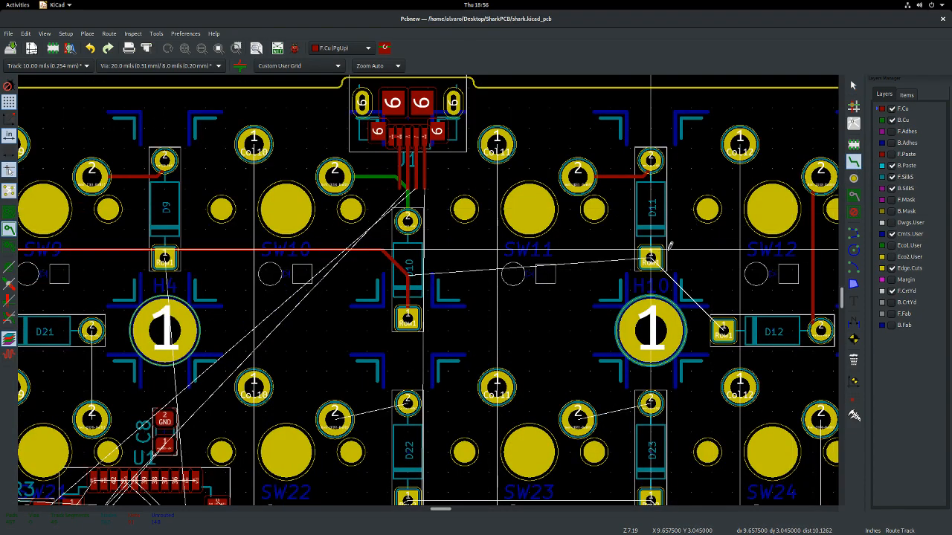
click(650, 253)
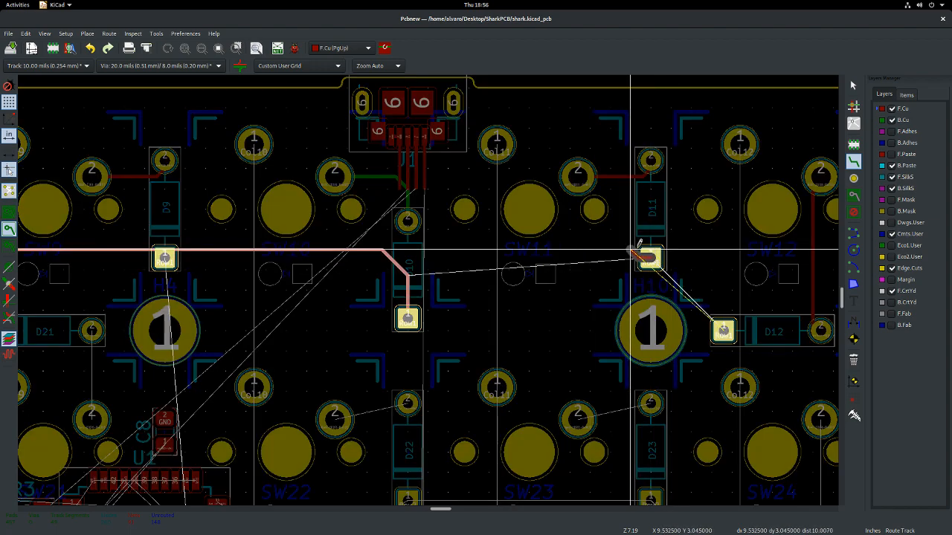
key(Escape)
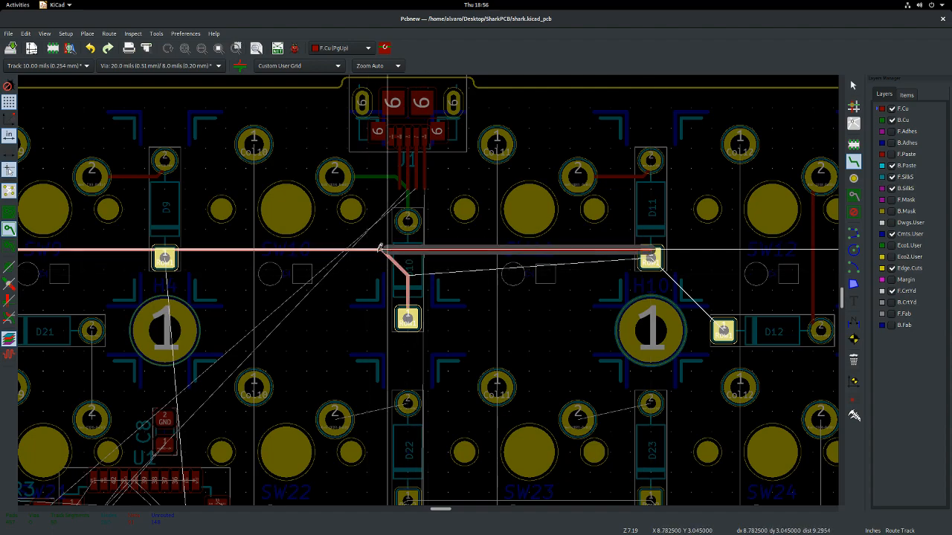
click(367, 250)
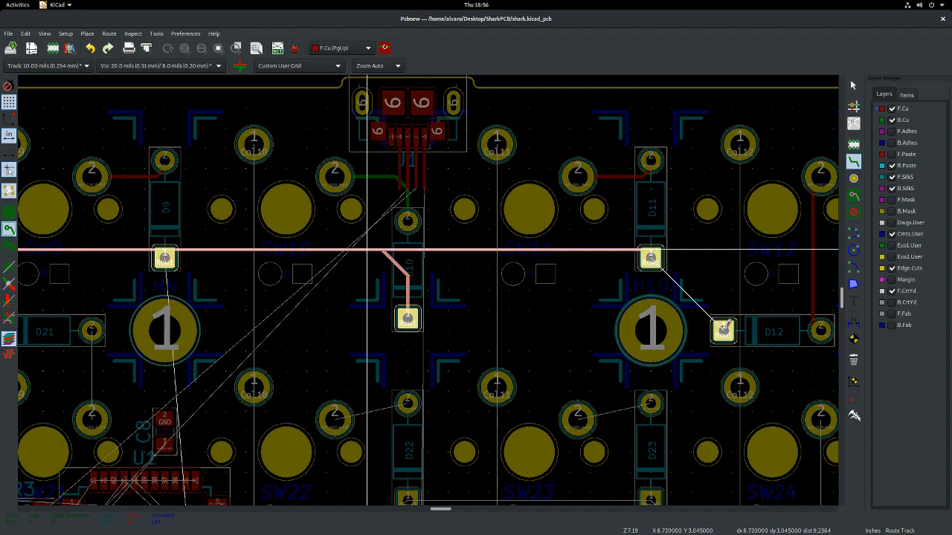
key(Escape)
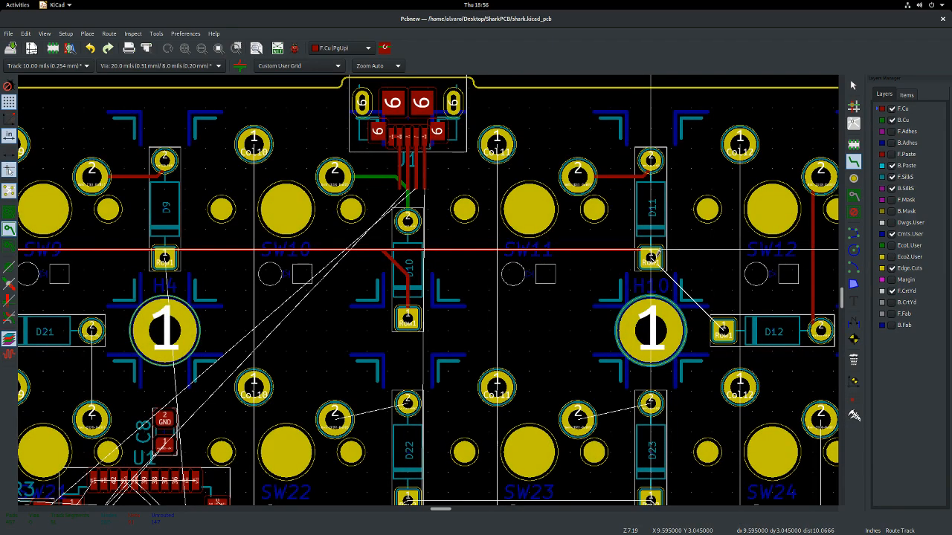
- Route a diagonal Row1 track on F.Cu from D11 pad 1 to D12 pad 1
click(651, 257)
click(725, 327)
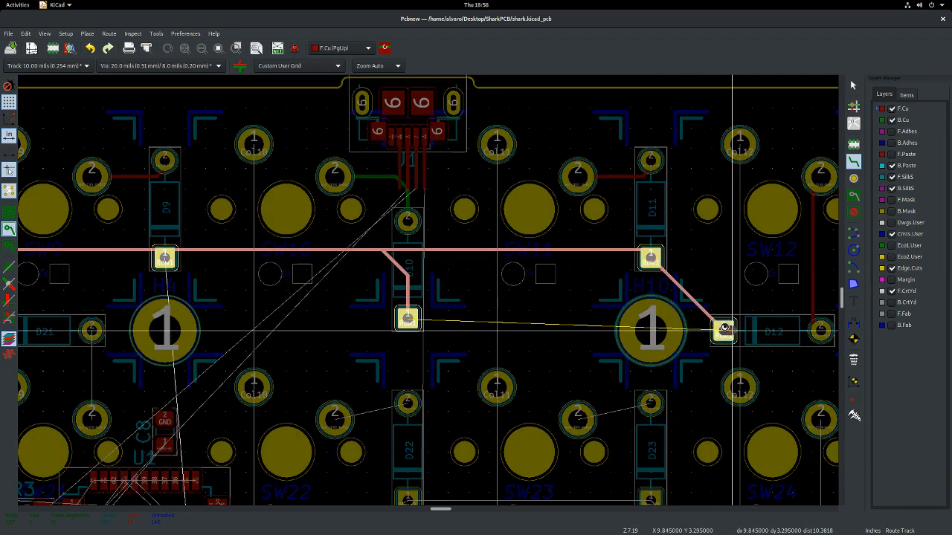
key(Escape)
scroll(429, 293, down, 5)
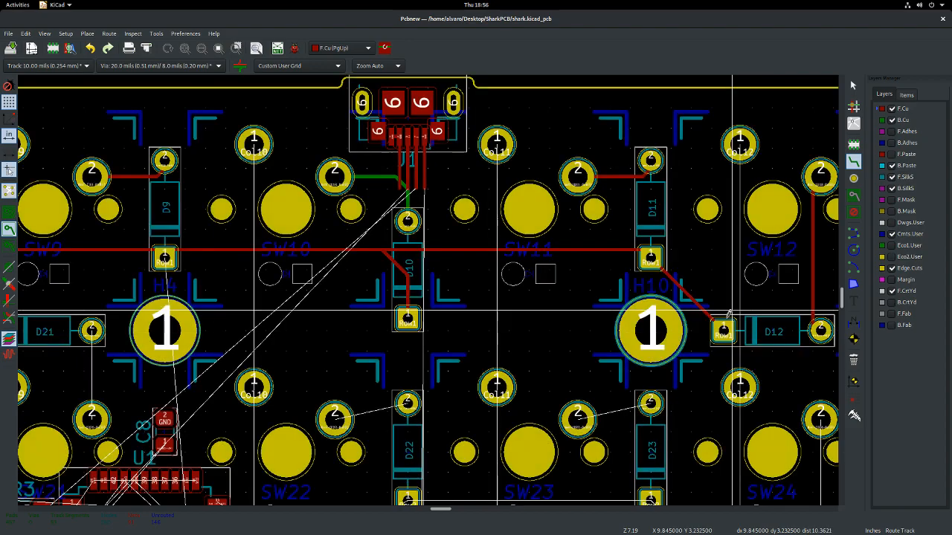
scroll(429, 293, down, 3)
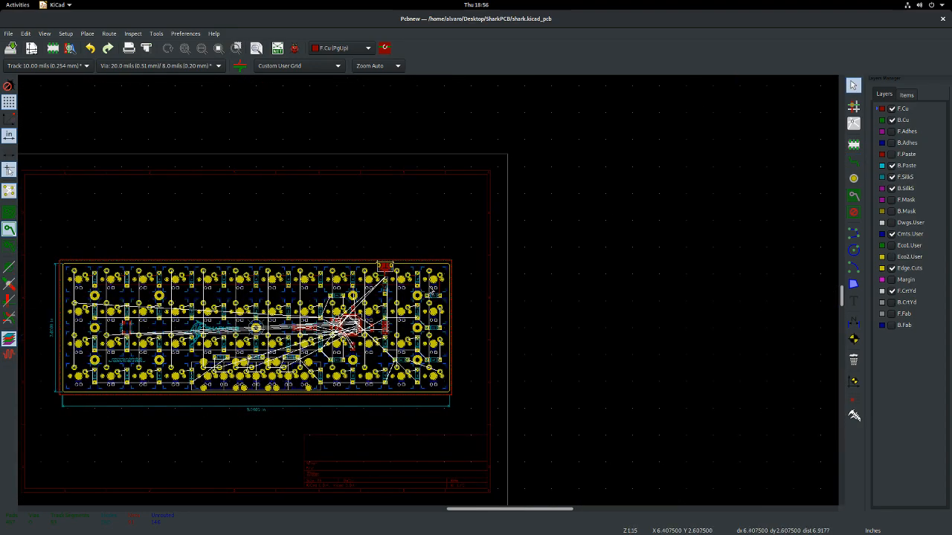
- Inspect the component side of the board in the 3D viewer and save the board file
key(alt+3)
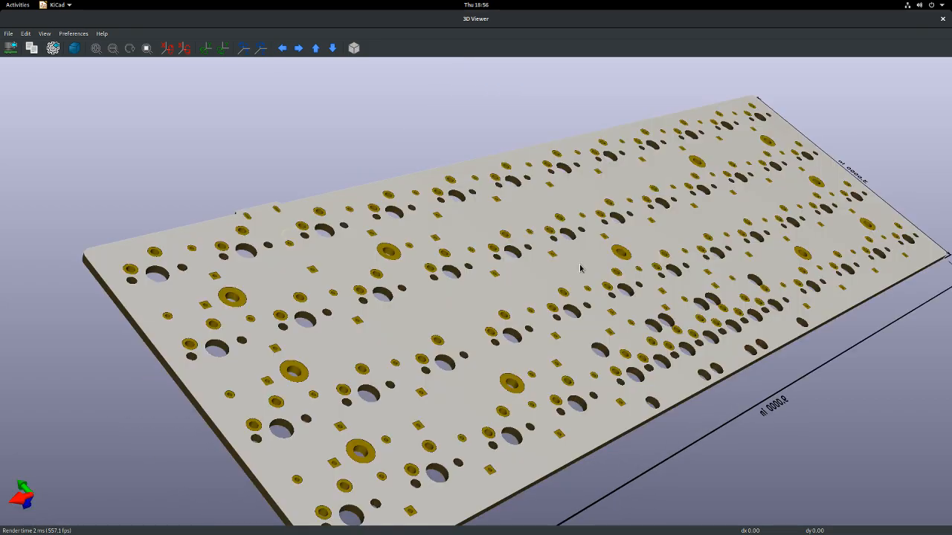
drag(581, 268, 361, 311)
drag(83, 100, 86, 98)
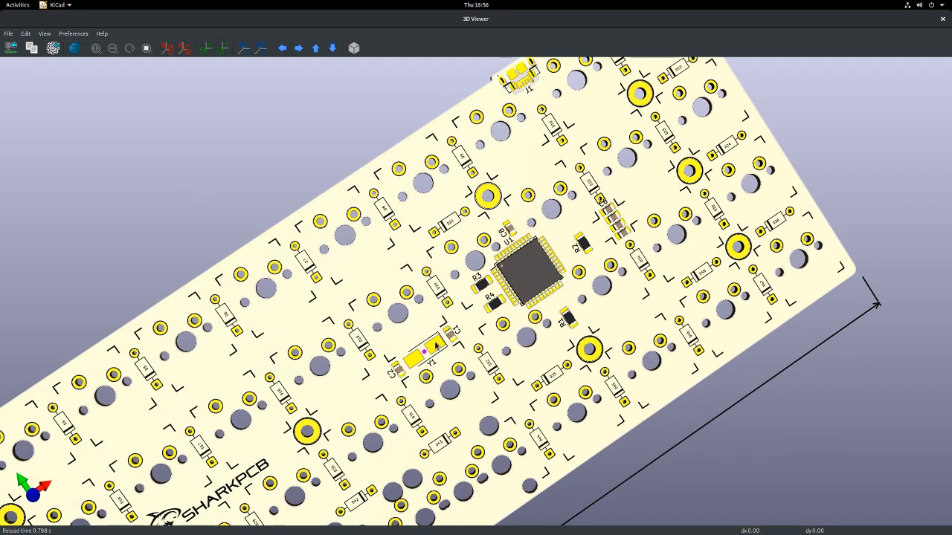
middle_drag(303, 404, 582, 266)
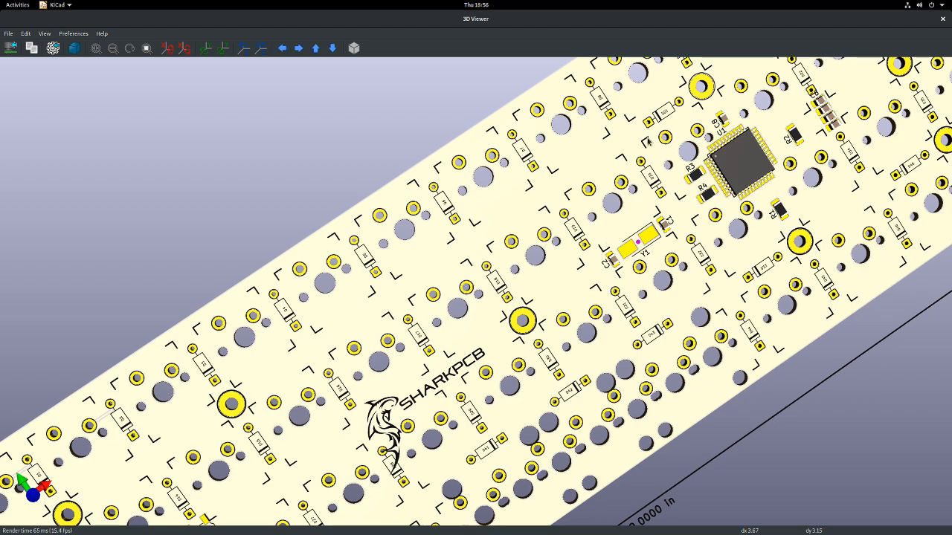
scroll(826, 58, down, 5)
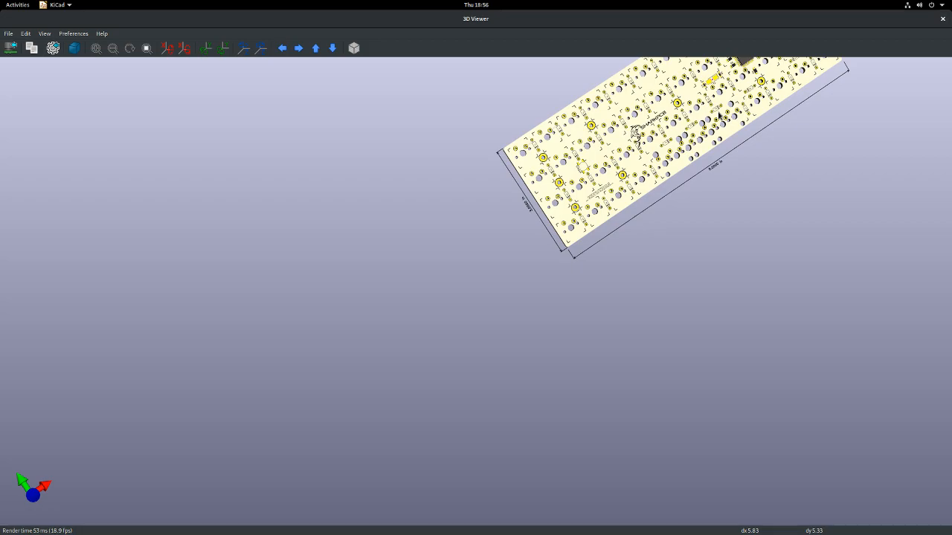
key(alt+F4)
key(ctrl+s)
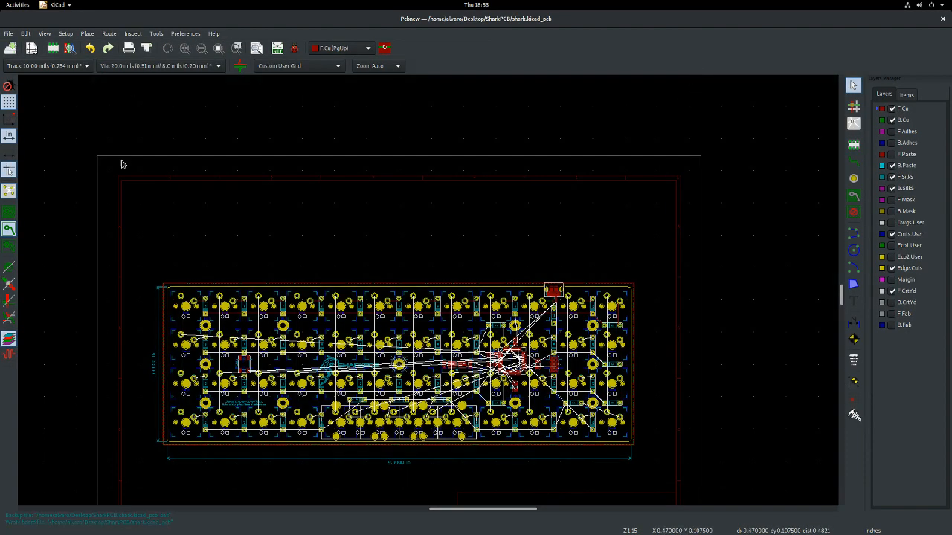
- Inspect the whole board in the 3D viewer, and check the Row1 track around D3 in the layout
key(alt+3)
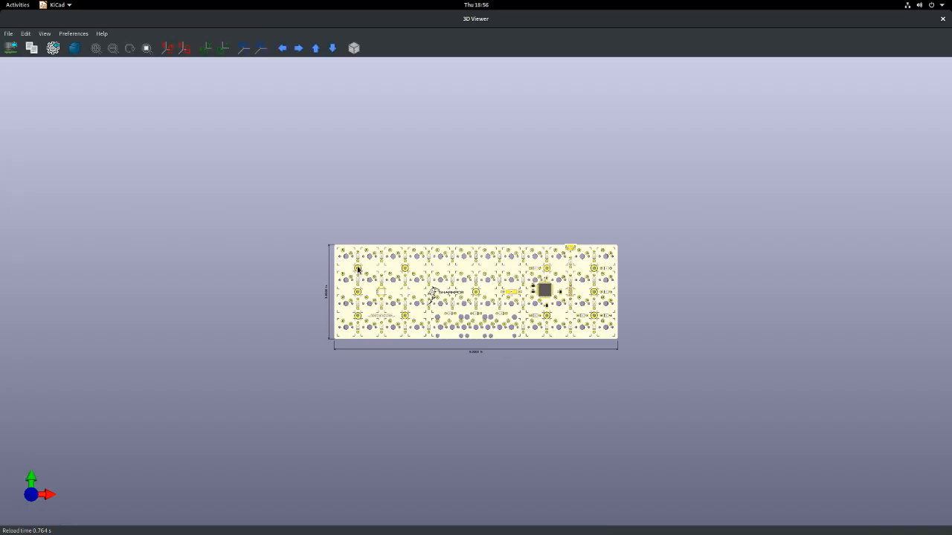
scroll(359, 256, up, 5)
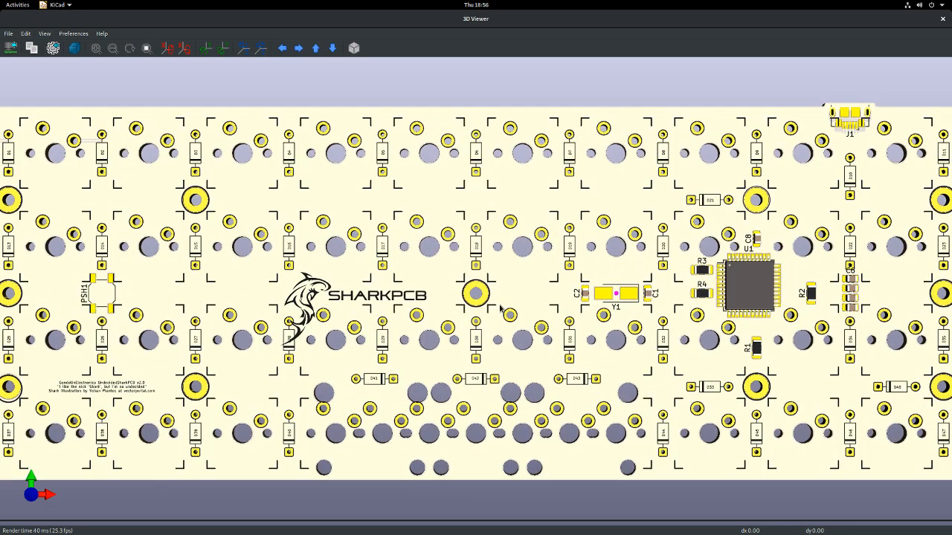
drag(506, 255, 515, 235)
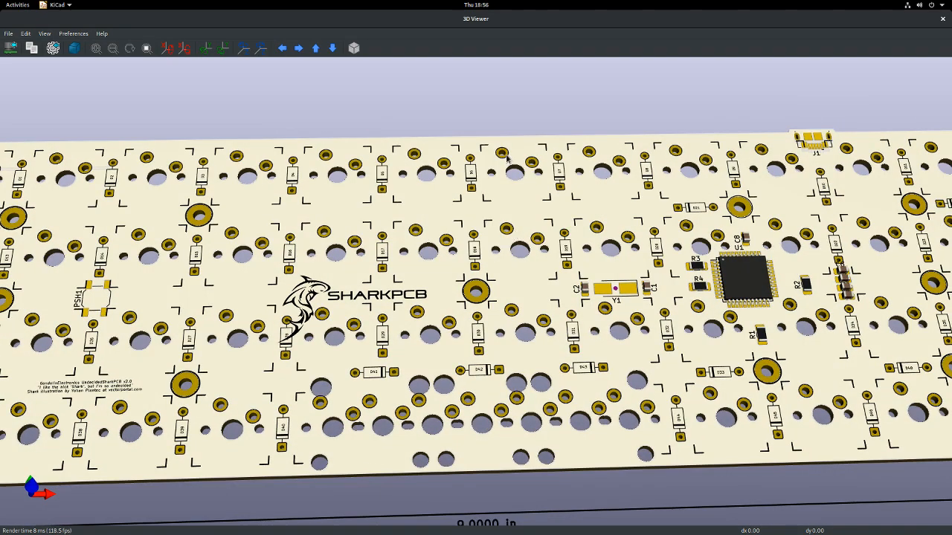
scroll(506, 158, up, 3)
click(943, 18)
scroll(428, 294, up, 5)
scroll(446, 298, up, 4)
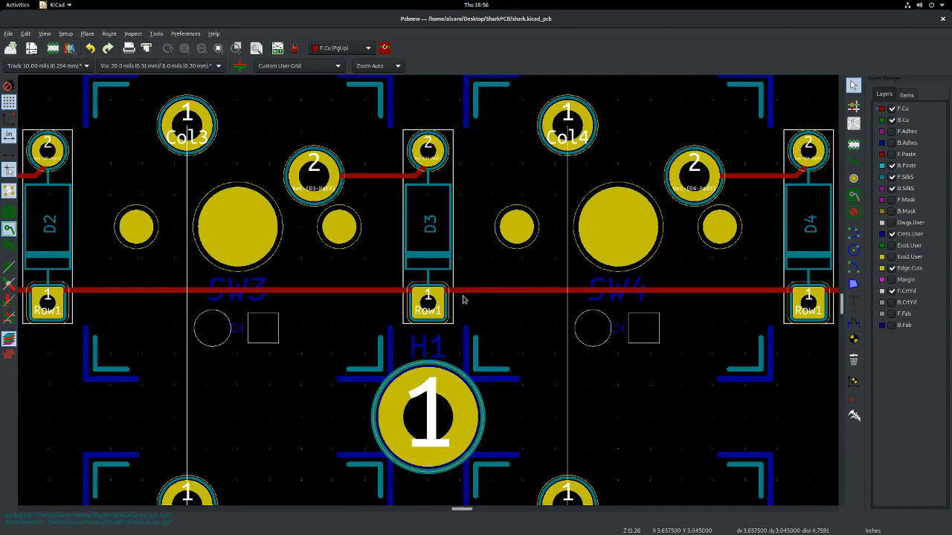
- Examine the top switch row around D5 and D6 in the 3D viewer at a close, tilted angle for the routed tracks
key(alt+3)
drag(388, 369, 422, 303)
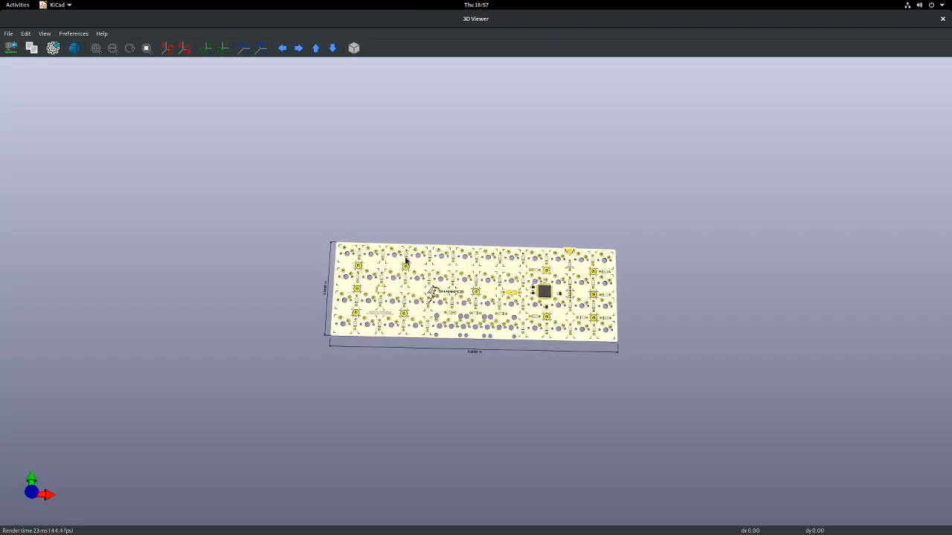
scroll(409, 256, up, 5)
drag(470, 200, 374, 307)
scroll(241, 292, up, 6)
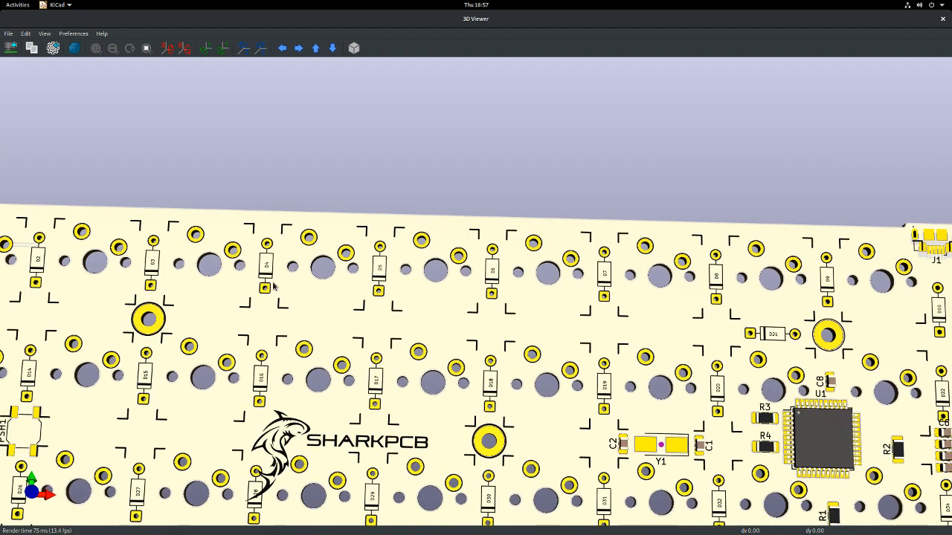
scroll(294, 285, up, 2)
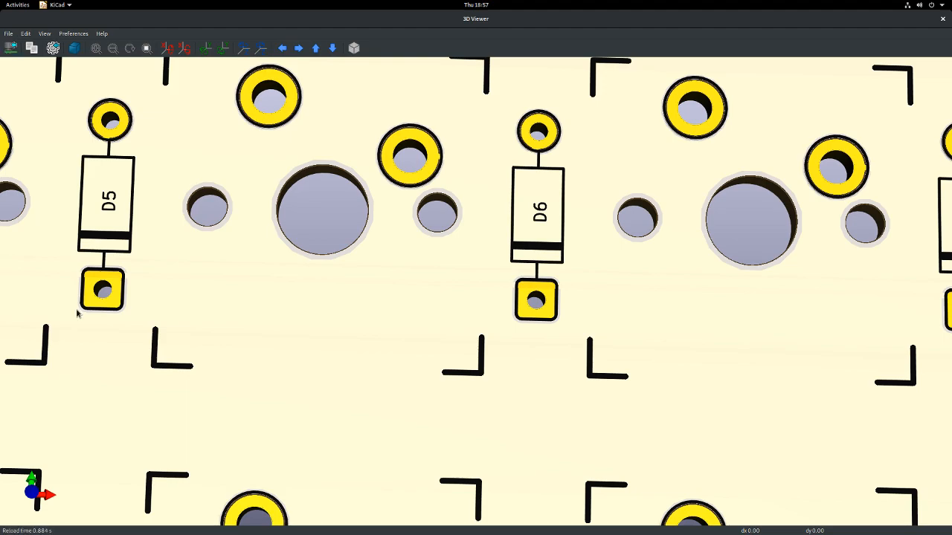
drag(462, 464, 476, 334)
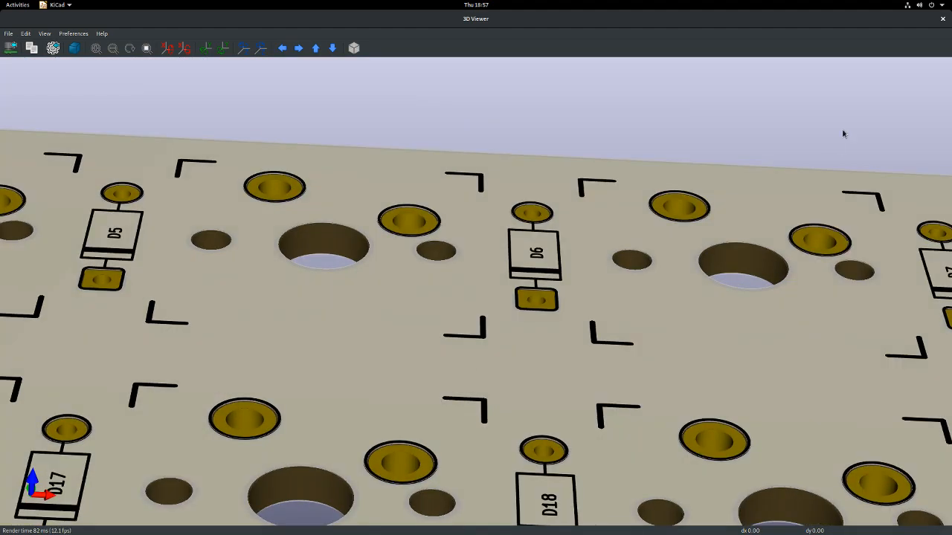
click(943, 19)
scroll(429, 279, down, 5)
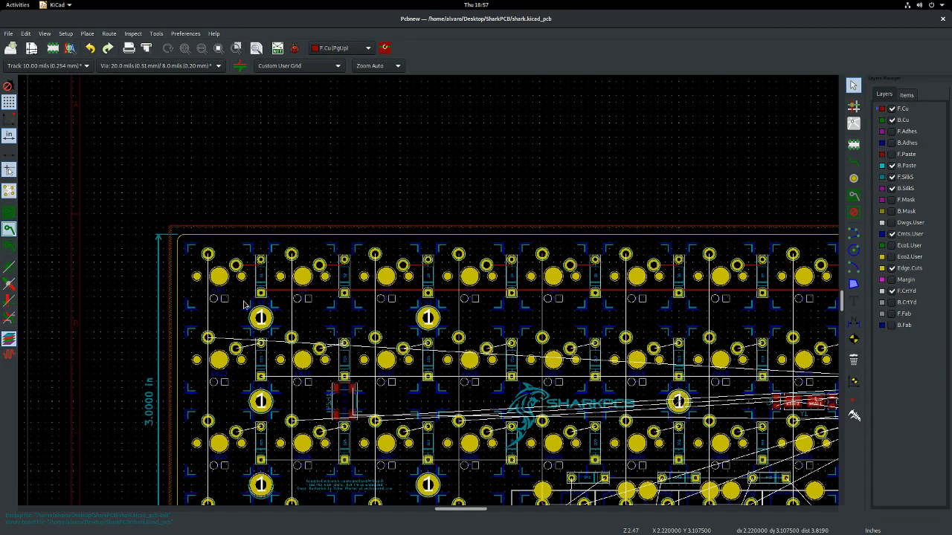
scroll(261, 305, down, 3)
scroll(406, 296, up, 6)
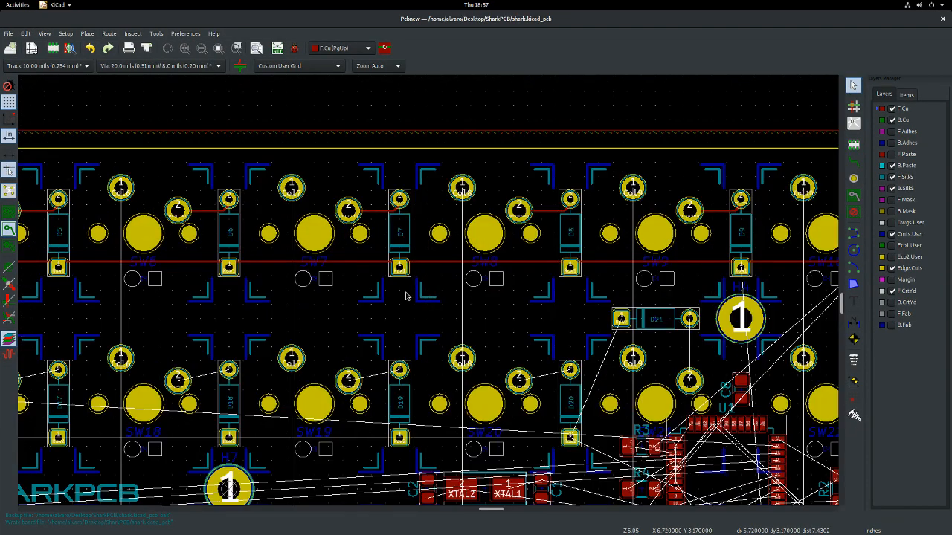
scroll(409, 279, down, 4)
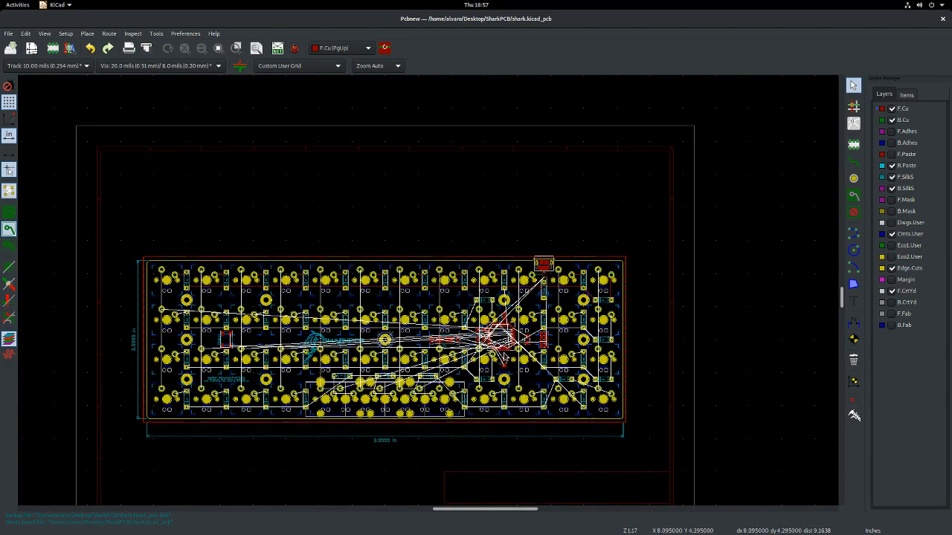
scroll(428, 292, up, 5)
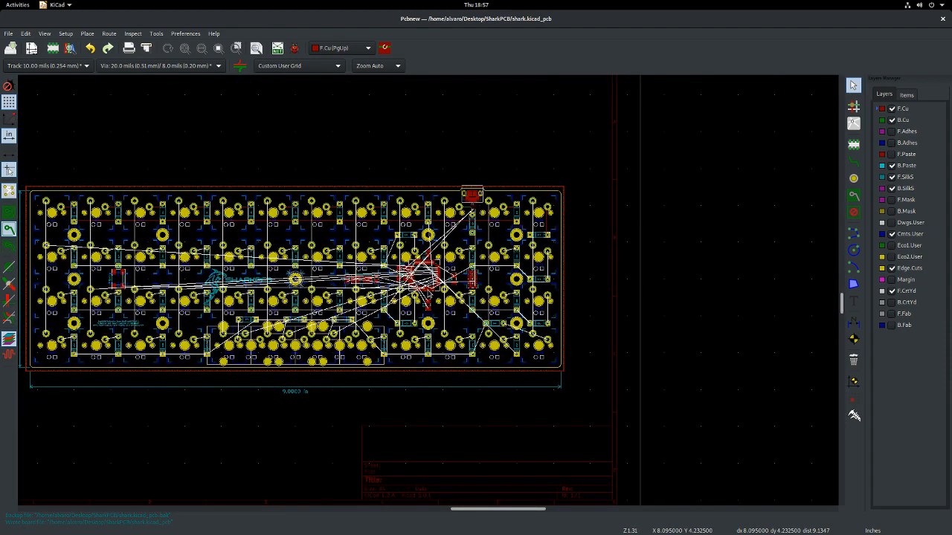
click(485, 5)
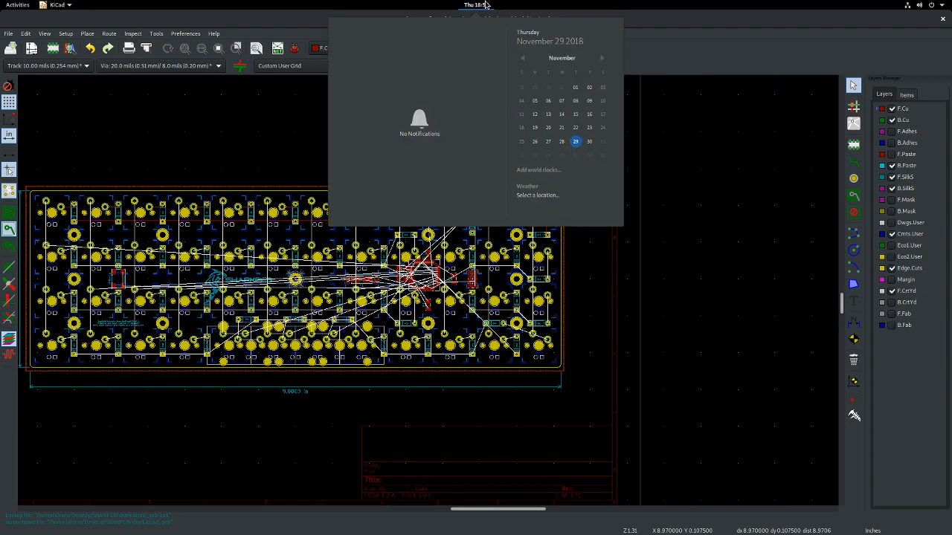
click(731, 313)
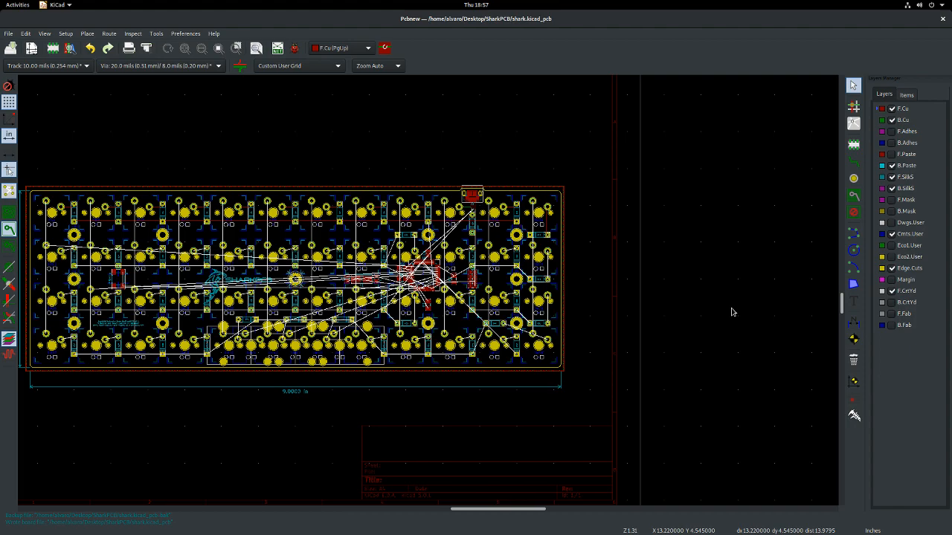
scroll(411, 277, up, 3)
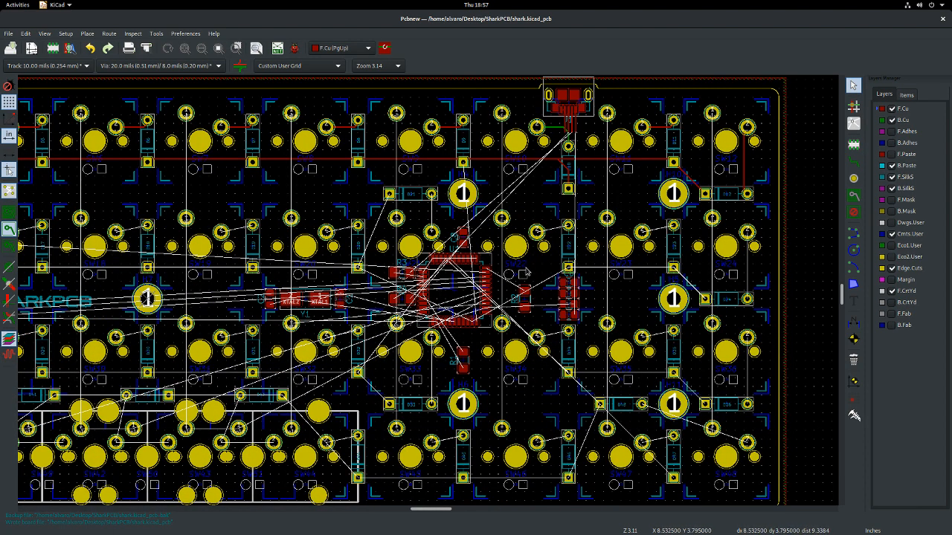
scroll(527, 268, down, 1)
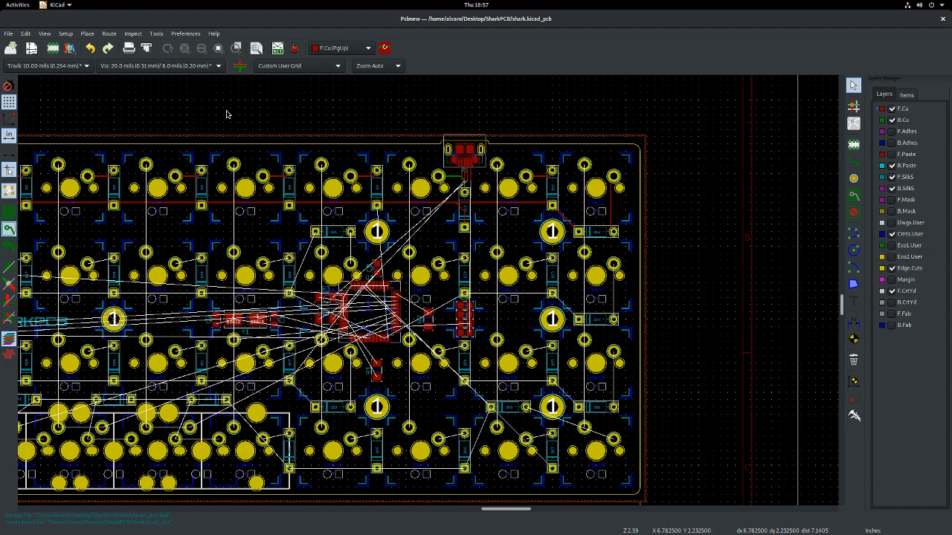
- Open the properties of the VCC copper zone on B.Cu and reapply them
key(alt+3)
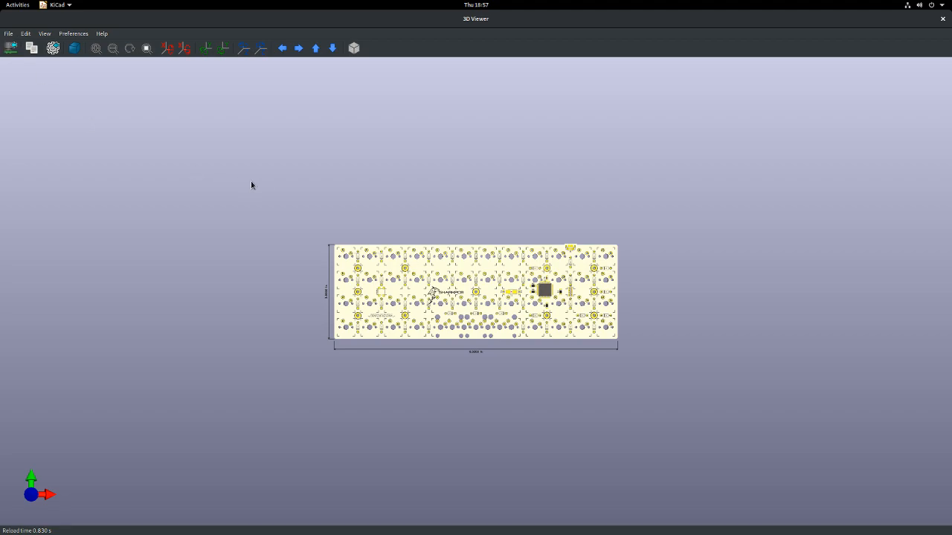
click(942, 19)
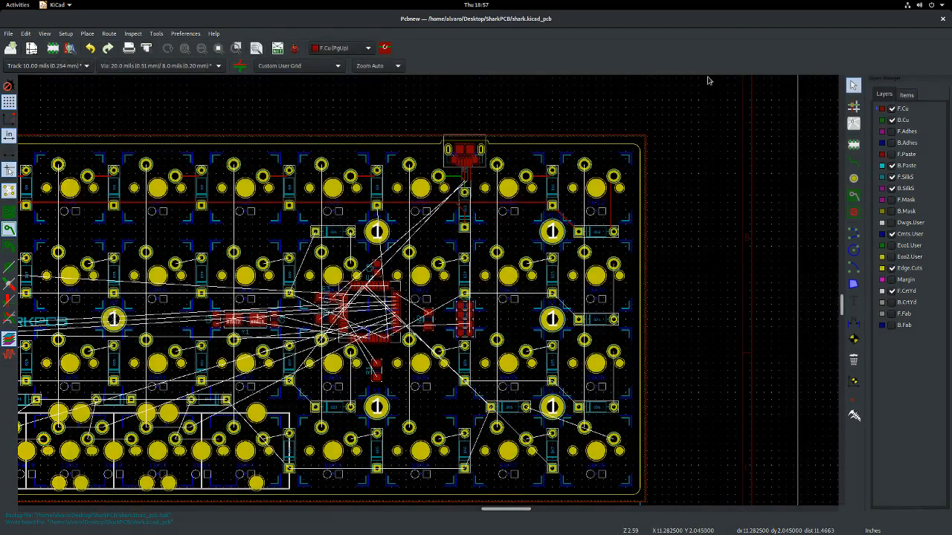
click(391, 138)
click(408, 154)
double_click(391, 138)
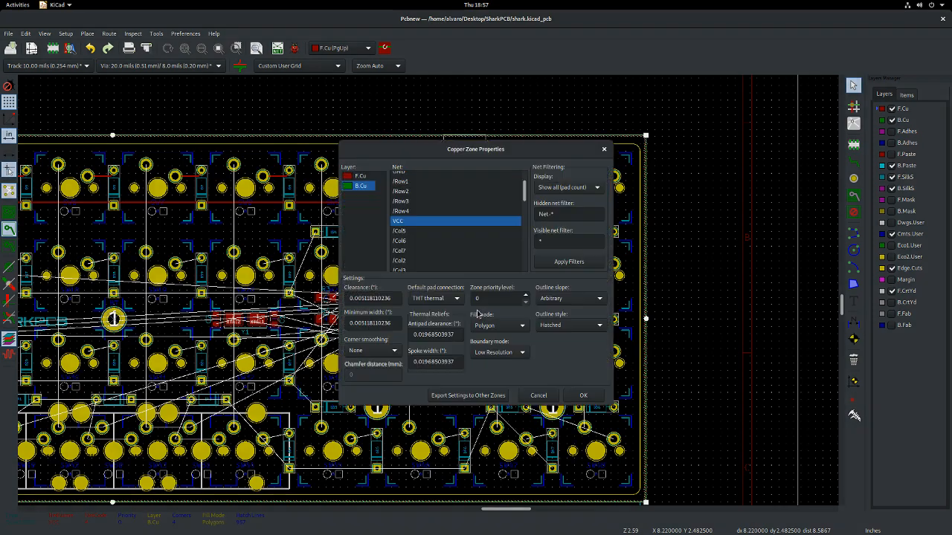
click(584, 396)
click(330, 116)
- Inspect the Row1 track along the top diodes in the 3D viewer from a rotated, tilted angle
key(alt+3)
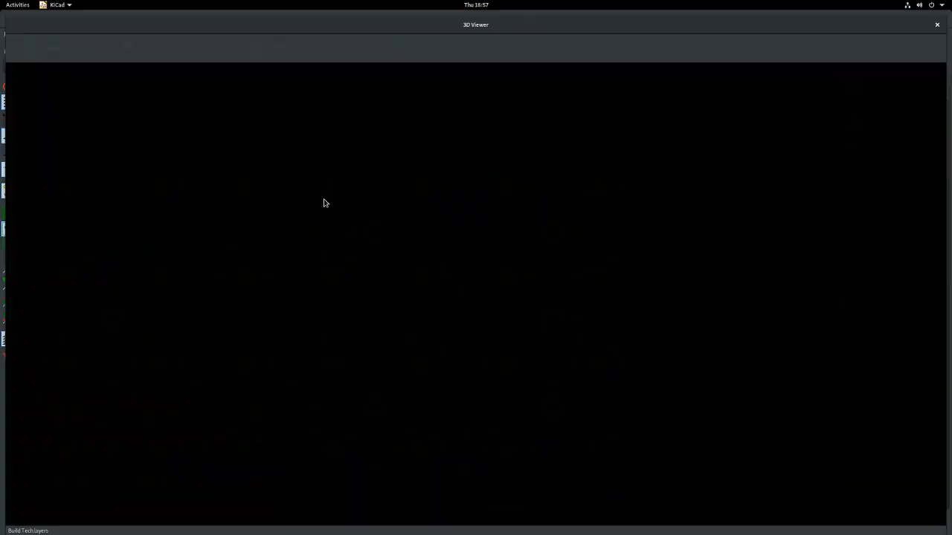
scroll(397, 256, up, 11)
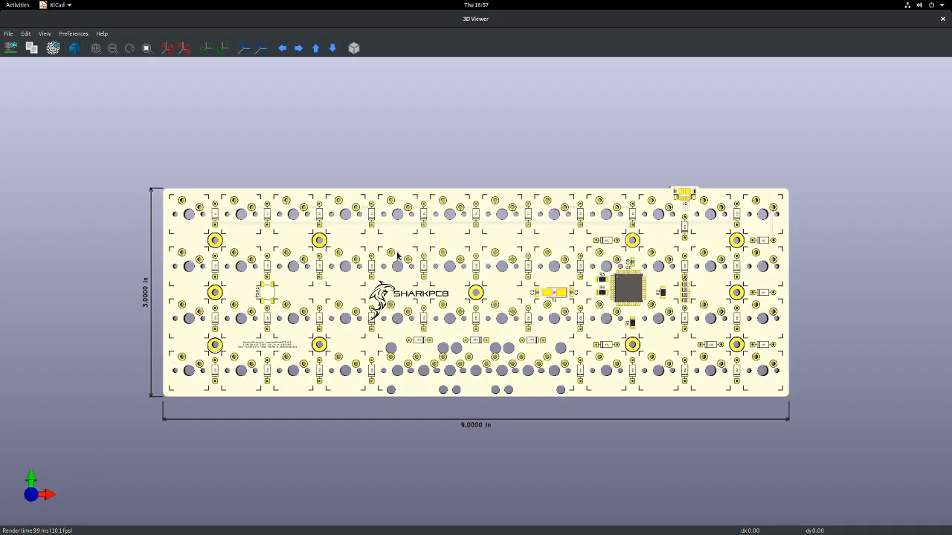
drag(505, 386, 537, 333)
scroll(318, 296, up, 3)
drag(261, 277, 242, 278)
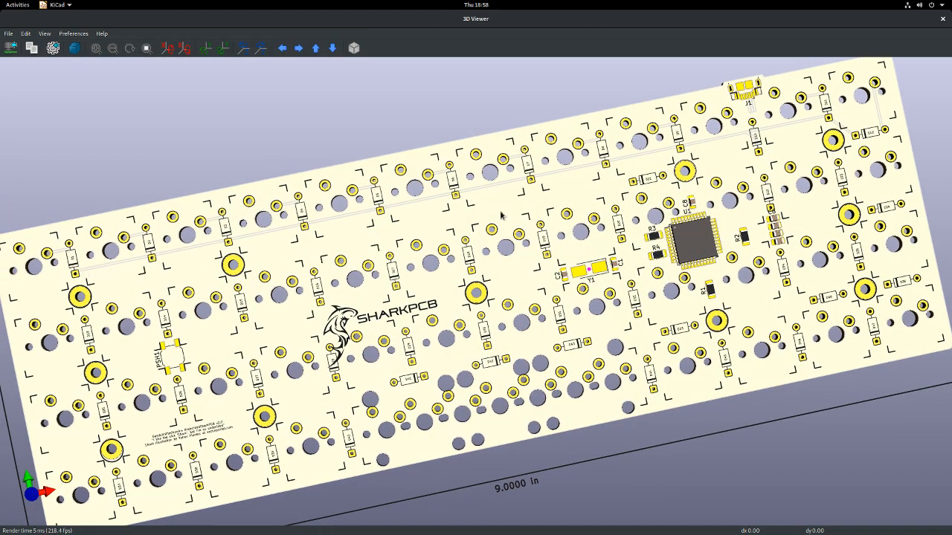
drag(713, 273, 710, 274)
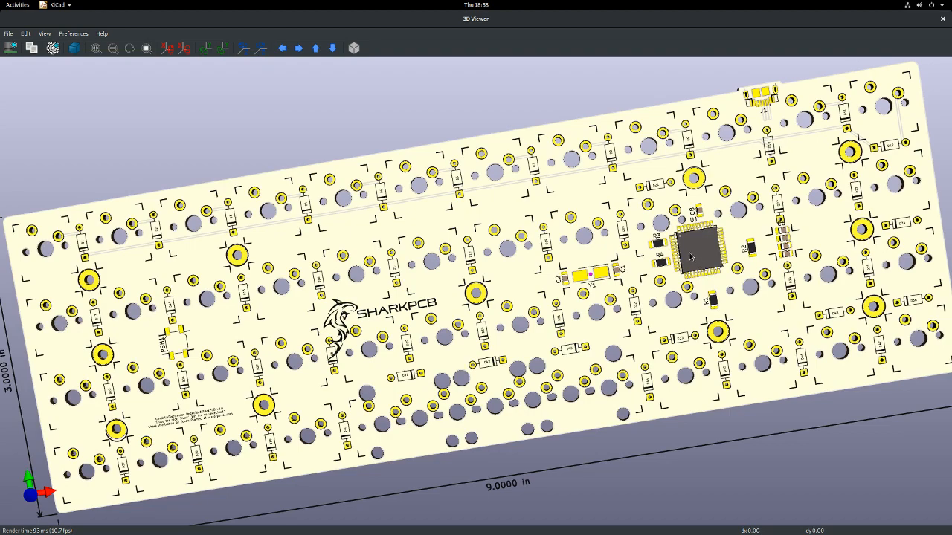
click(941, 21)
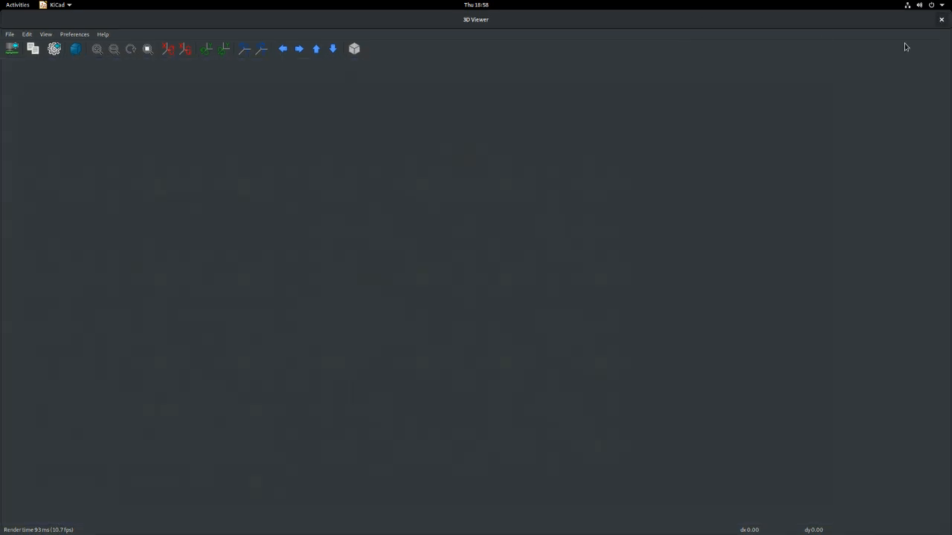
- Review the routed Row1 track in the layout from D1 across the board to D12
scroll(360, 289, down, 2)
scroll(359, 288, up, 5)
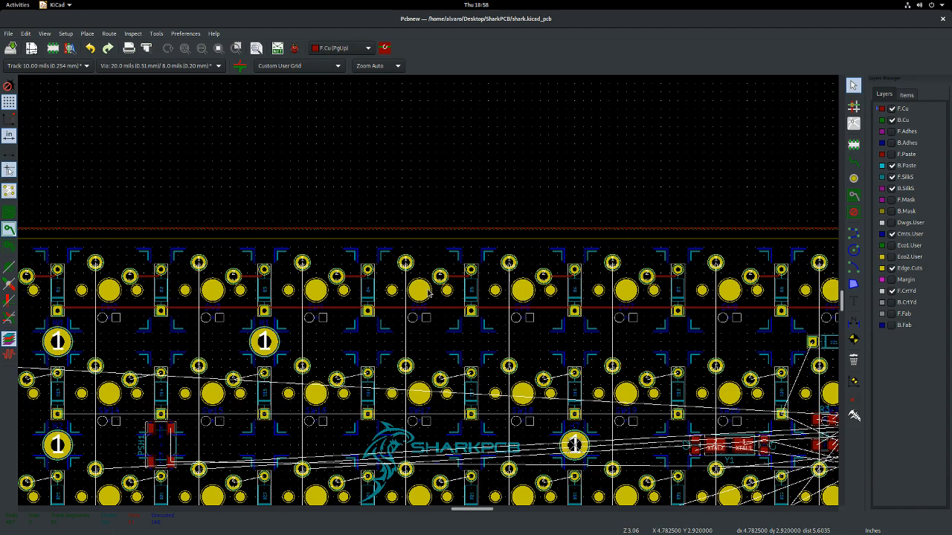
scroll(429, 293, down, 4)
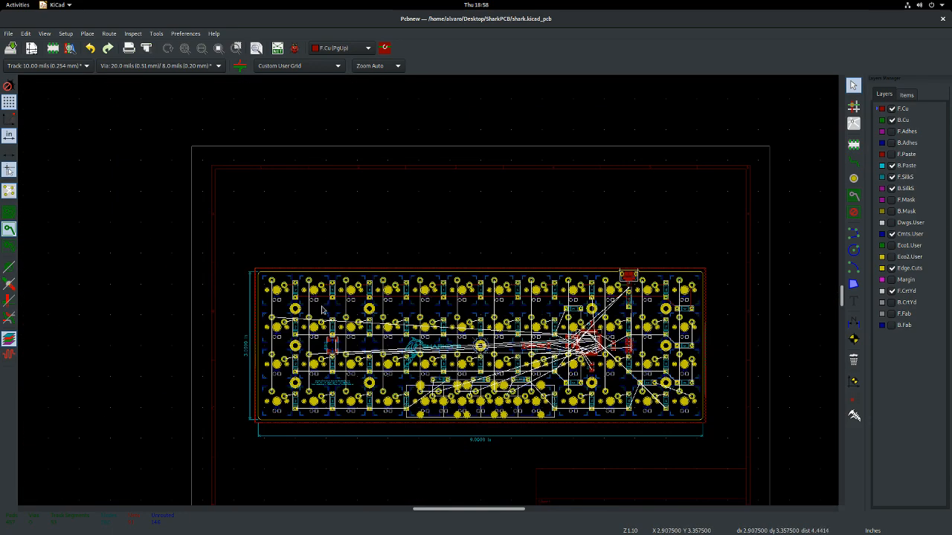
scroll(476, 290, up, 3)
scroll(476, 290, down, 3)
scroll(426, 293, up, 5)
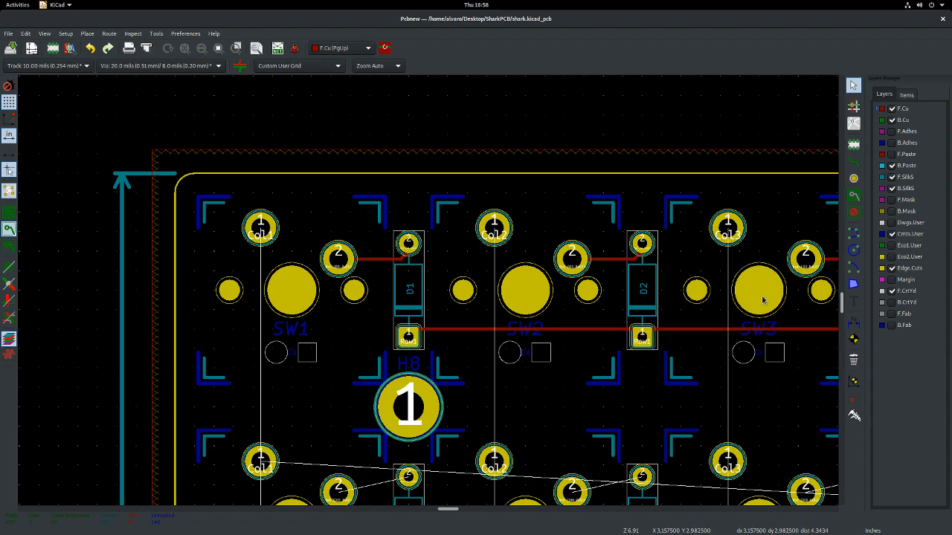
scroll(756, 303, down, 5)
scroll(651, 275, down, 1)
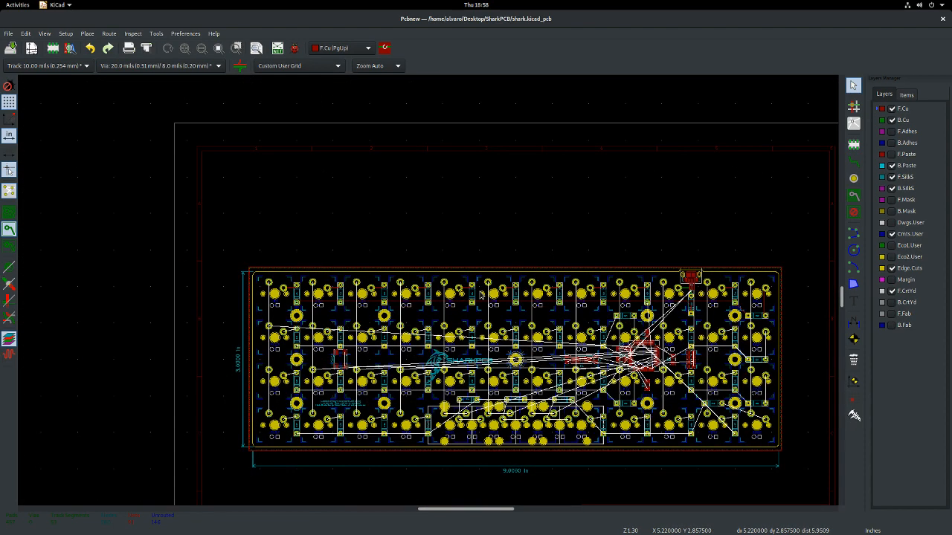
scroll(738, 297, up, 3)
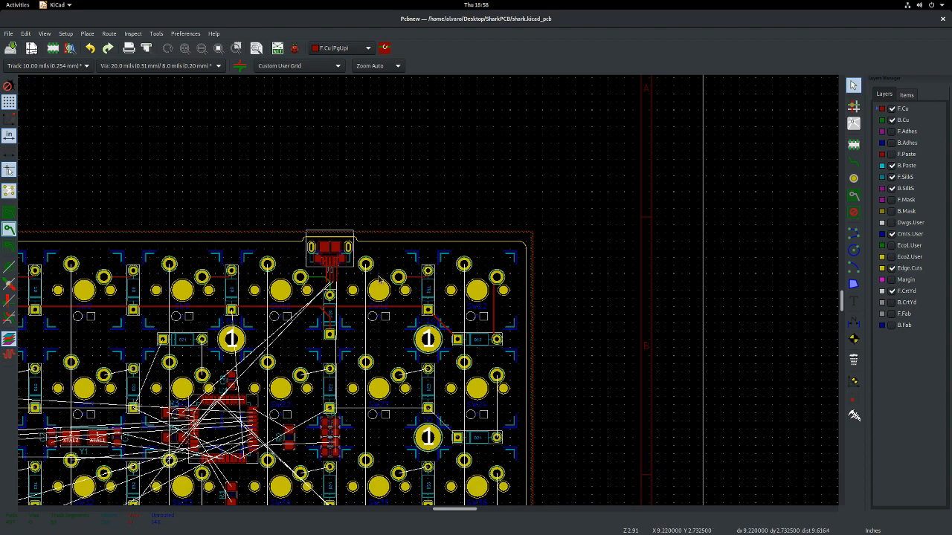
scroll(431, 298, down, 4)
scroll(416, 286, up, 2)
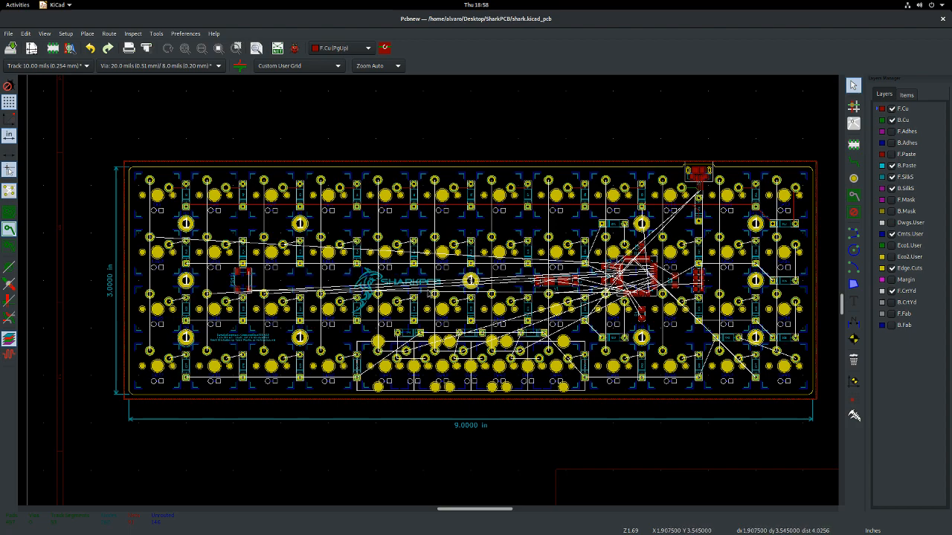
- Route an F.Cu track from SW13 pad 2 to D13 pad 2 in the second switch row
scroll(171, 245, up, 3)
scroll(441, 290, up, 3)
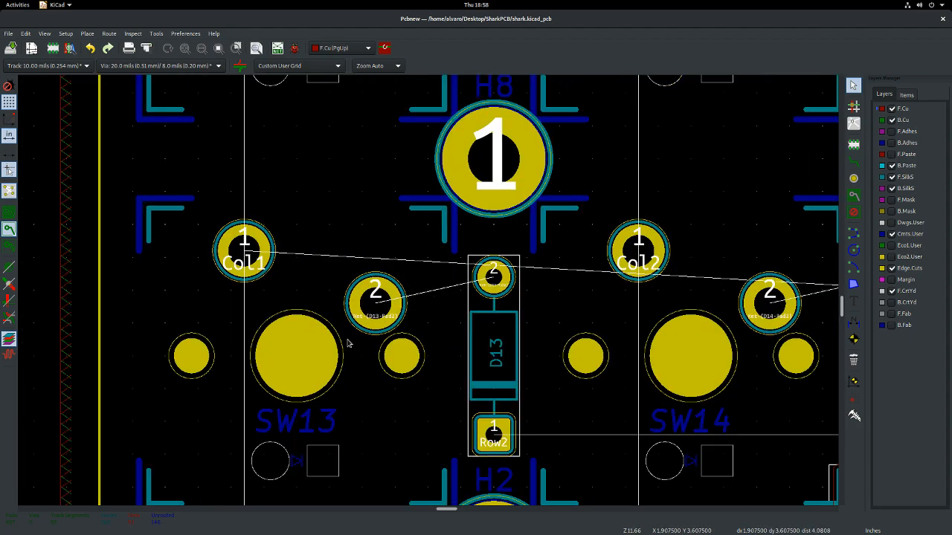
click(854, 161)
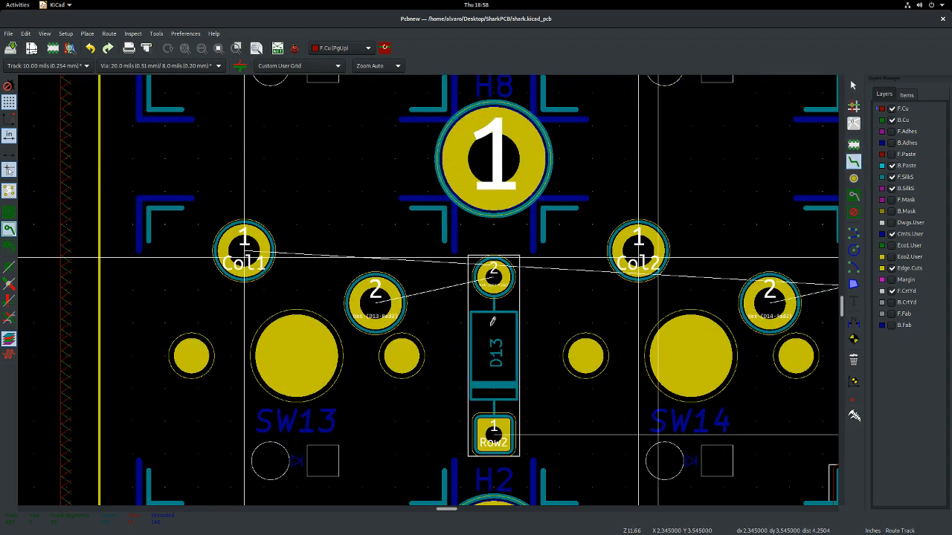
click(375, 302)
click(494, 276)
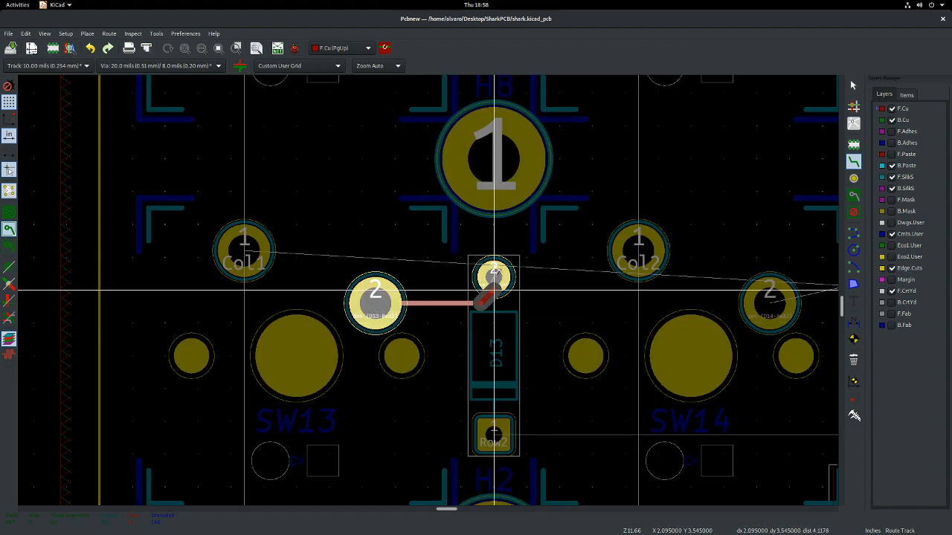
key(Escape)
scroll(494, 277, down, 5)
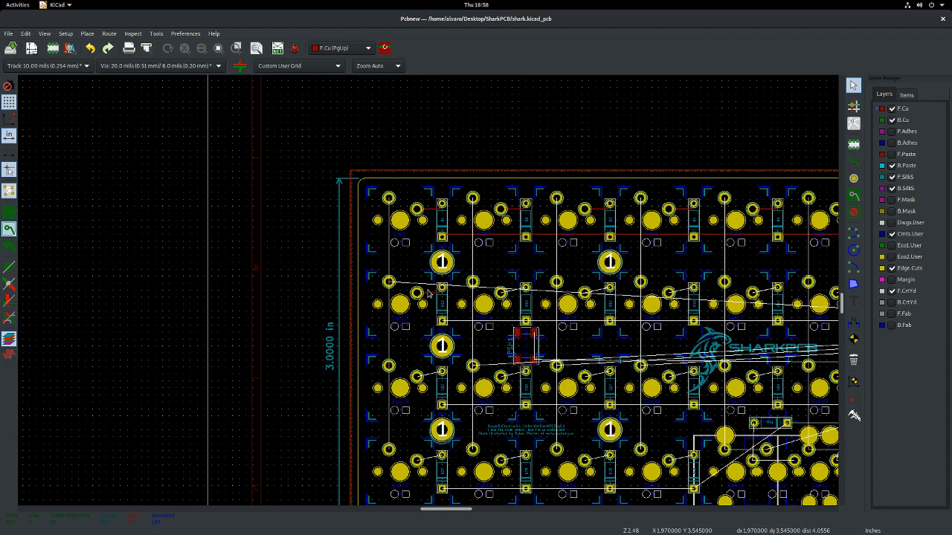
scroll(484, 299, down, 4)
scroll(534, 302, up, 5)
scroll(428, 290, down, 4)
scroll(520, 297, up, 5)
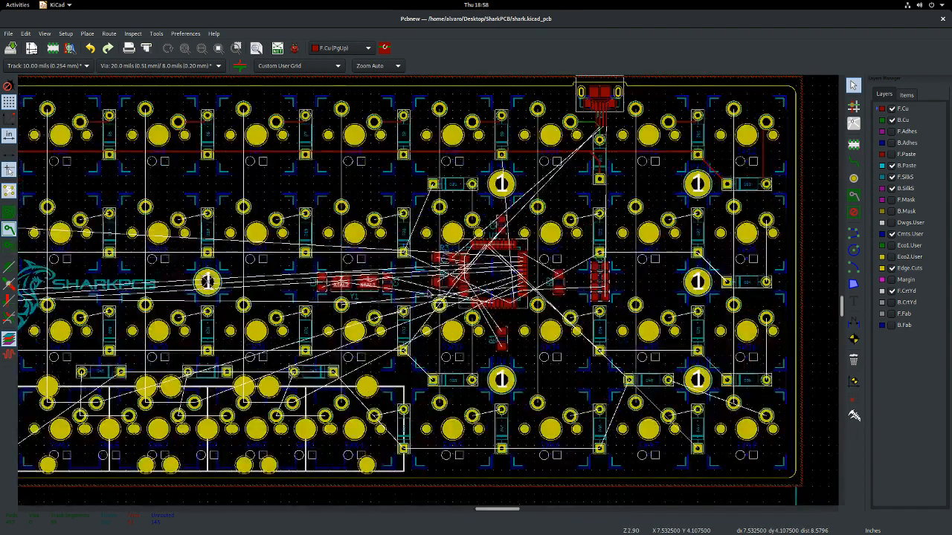
- Survey the unrouted switch, diode and column connections across the board, from the first columns to the USB connector side
scroll(428, 294, down, 4)
scroll(427, 293, up, 5)
scroll(428, 292, down, 3)
scroll(429, 293, down, 3)
scroll(429, 294, up, 4)
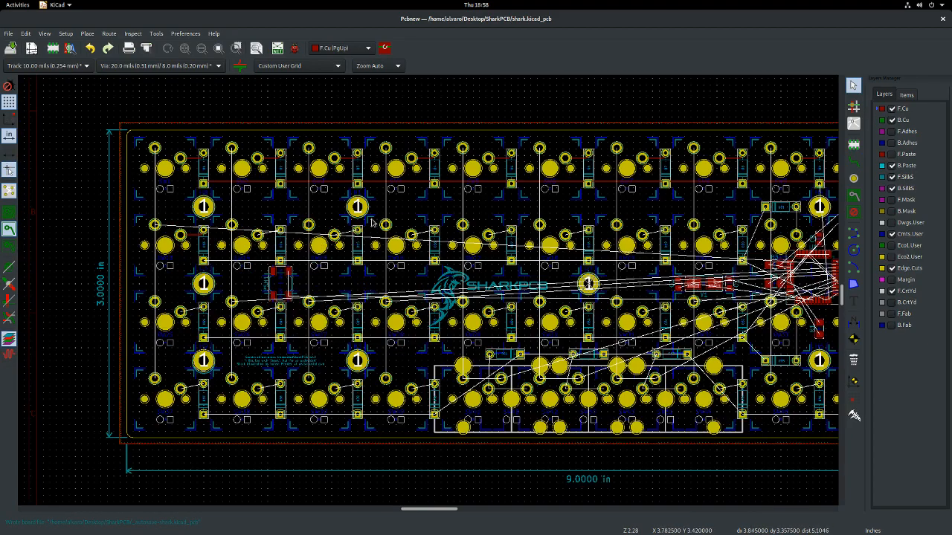
scroll(429, 294, down, 3)
scroll(654, 325, up, 4)
scroll(335, 259, up, 1)
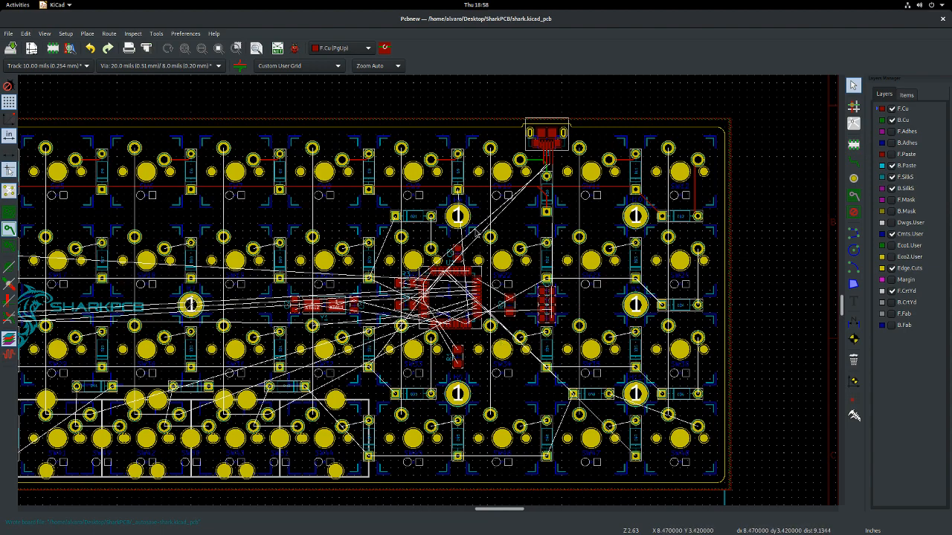
scroll(466, 289, up, 3)
scroll(461, 286, down, 5)
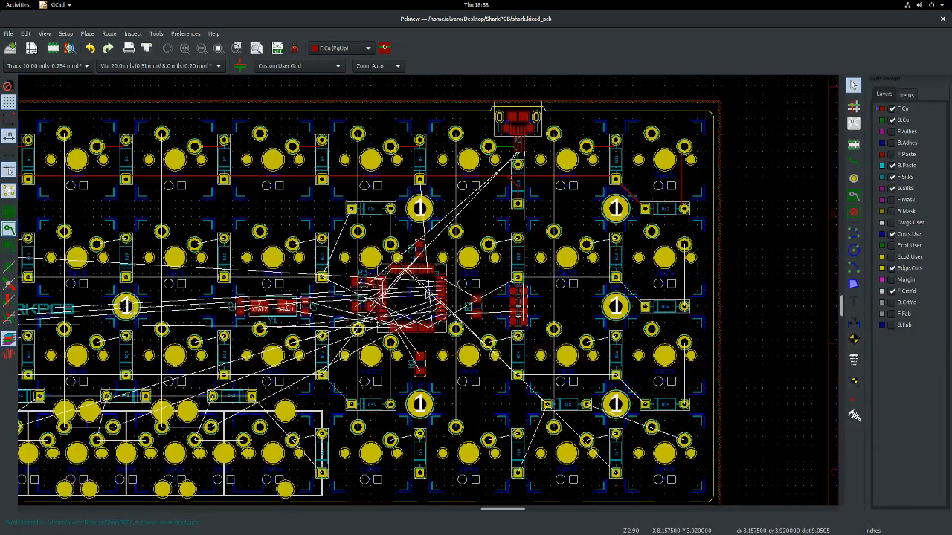
- Examine the unrouted connections around microcontroller U1, crystal Y1 and the nearby resistors and capacitors
scroll(429, 302, up, 4)
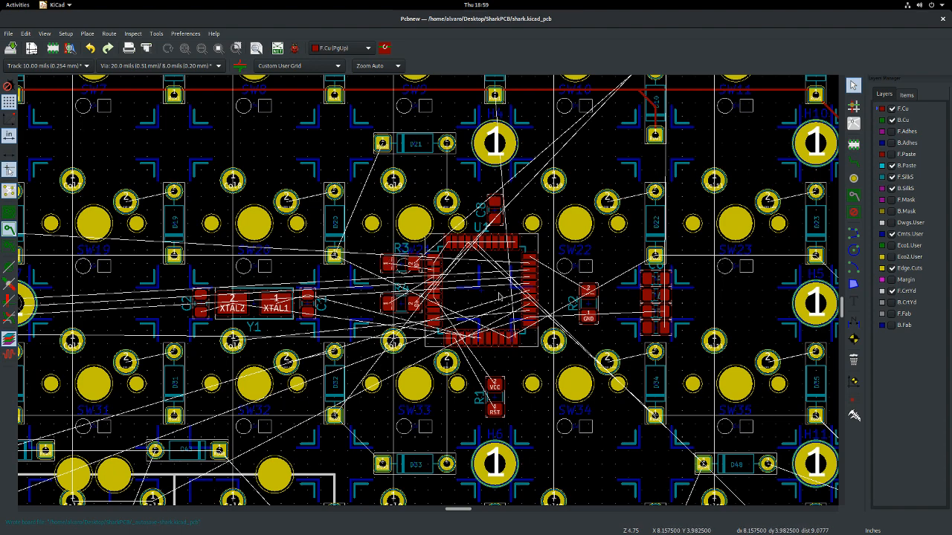
scroll(507, 287, down, 4)
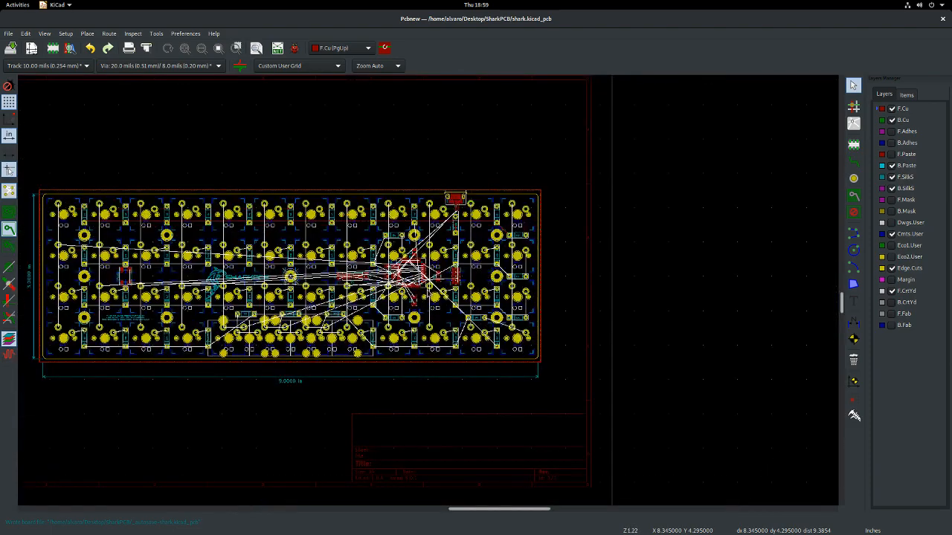
scroll(427, 291, up, 6)
scroll(426, 294, down, 3)
scroll(427, 292, up, 3)
scroll(427, 292, down, 3)
scroll(427, 292, up, 2)
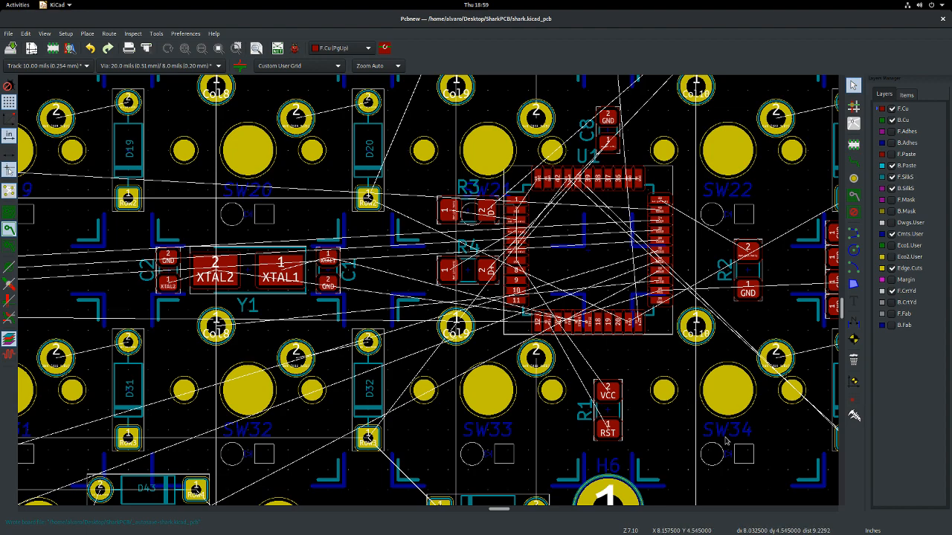
scroll(372, 329, down, 3)
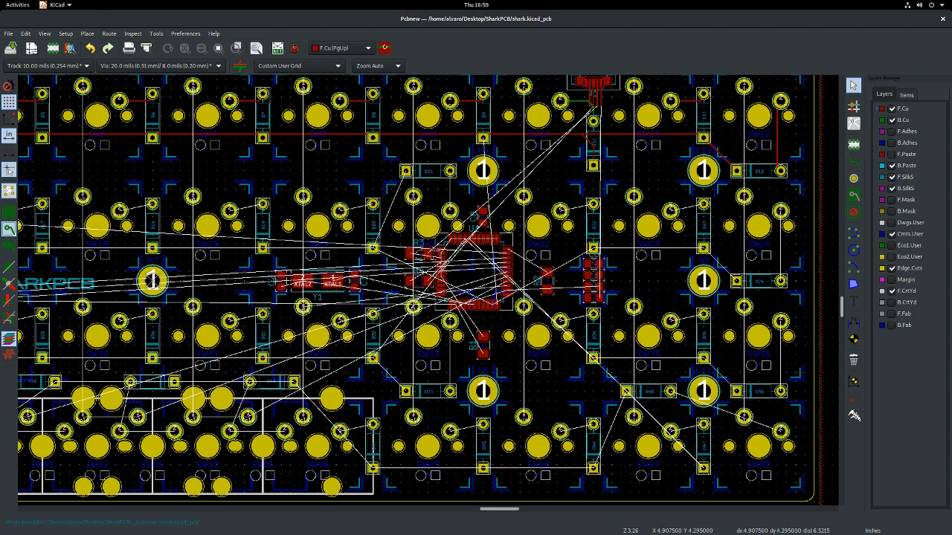
key(Home)
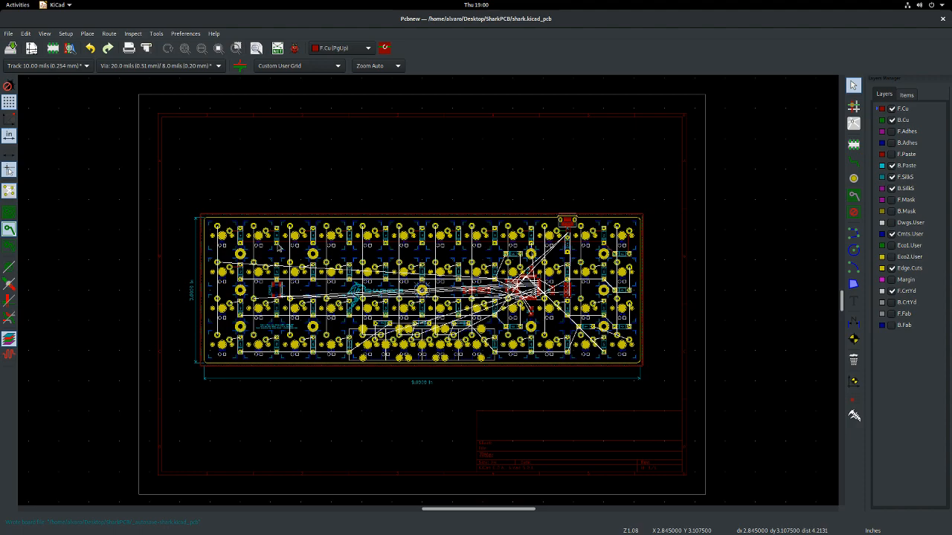
key(alt+Tab)
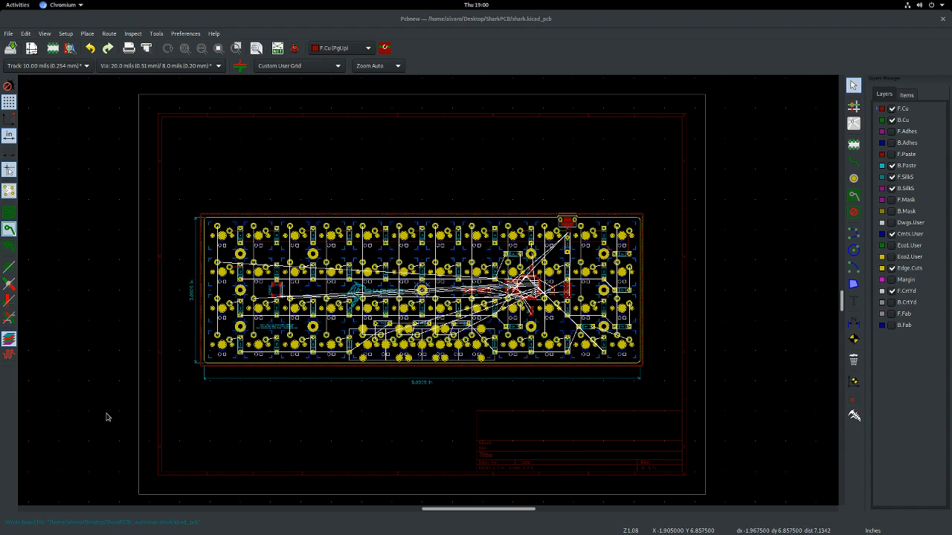
scroll(389, 292, up, 2)
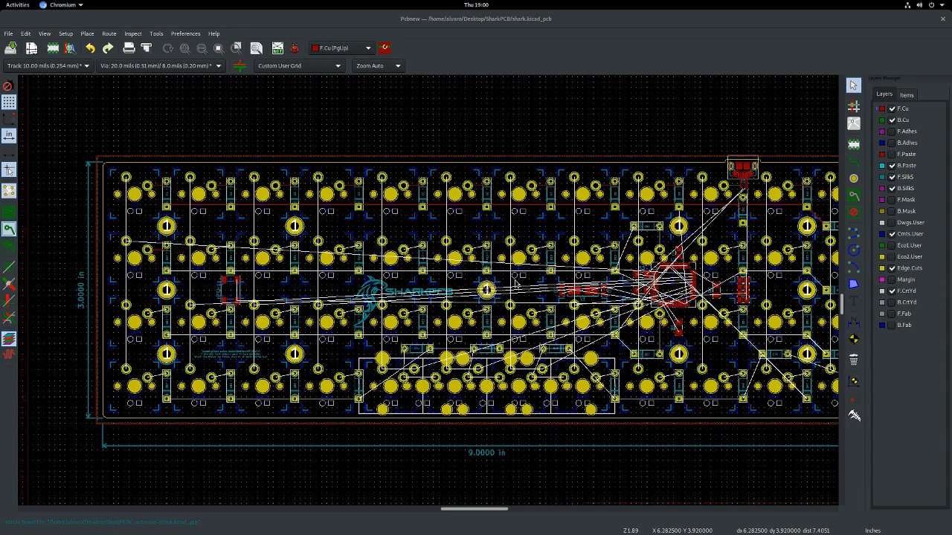
scroll(291, 248, down, 2)
scroll(696, 253, up, 2)
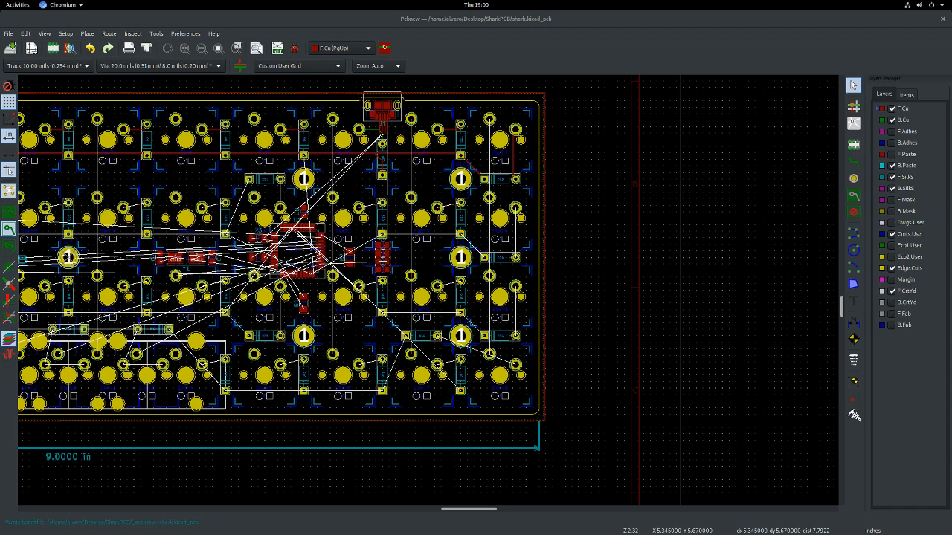
key(alt+Tab)
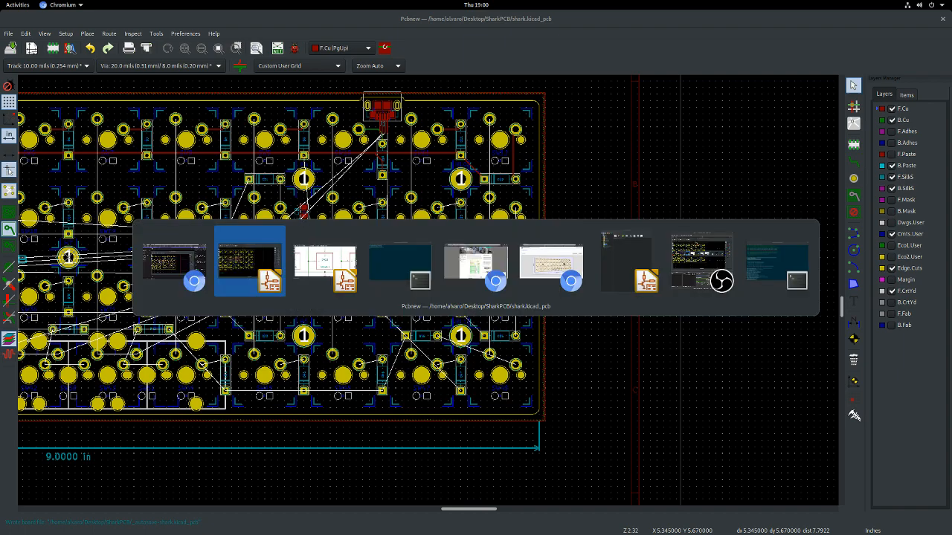
key(alt+Tab)
key(alt+Tab)
key(alt+Tab)
key(alt+Tab)
key(alt+Tab)
key(alt+Tab)
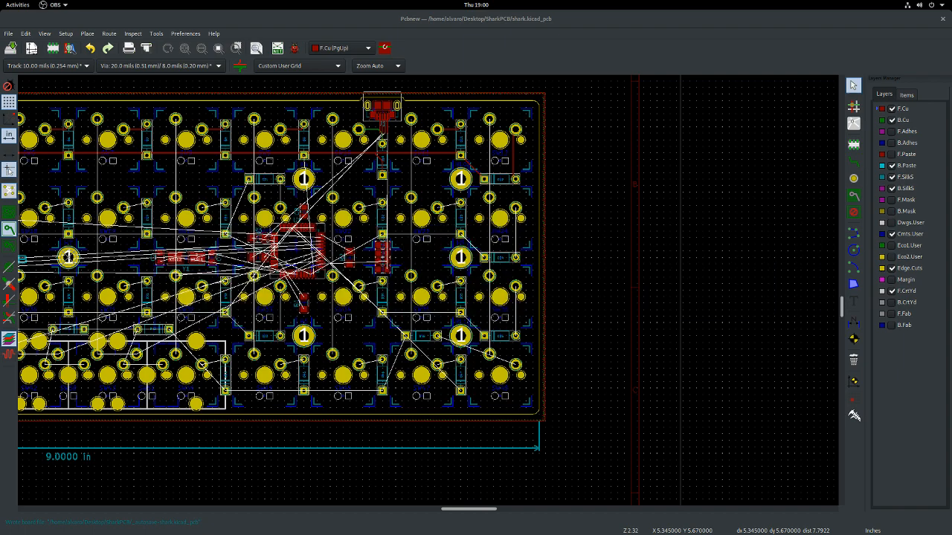